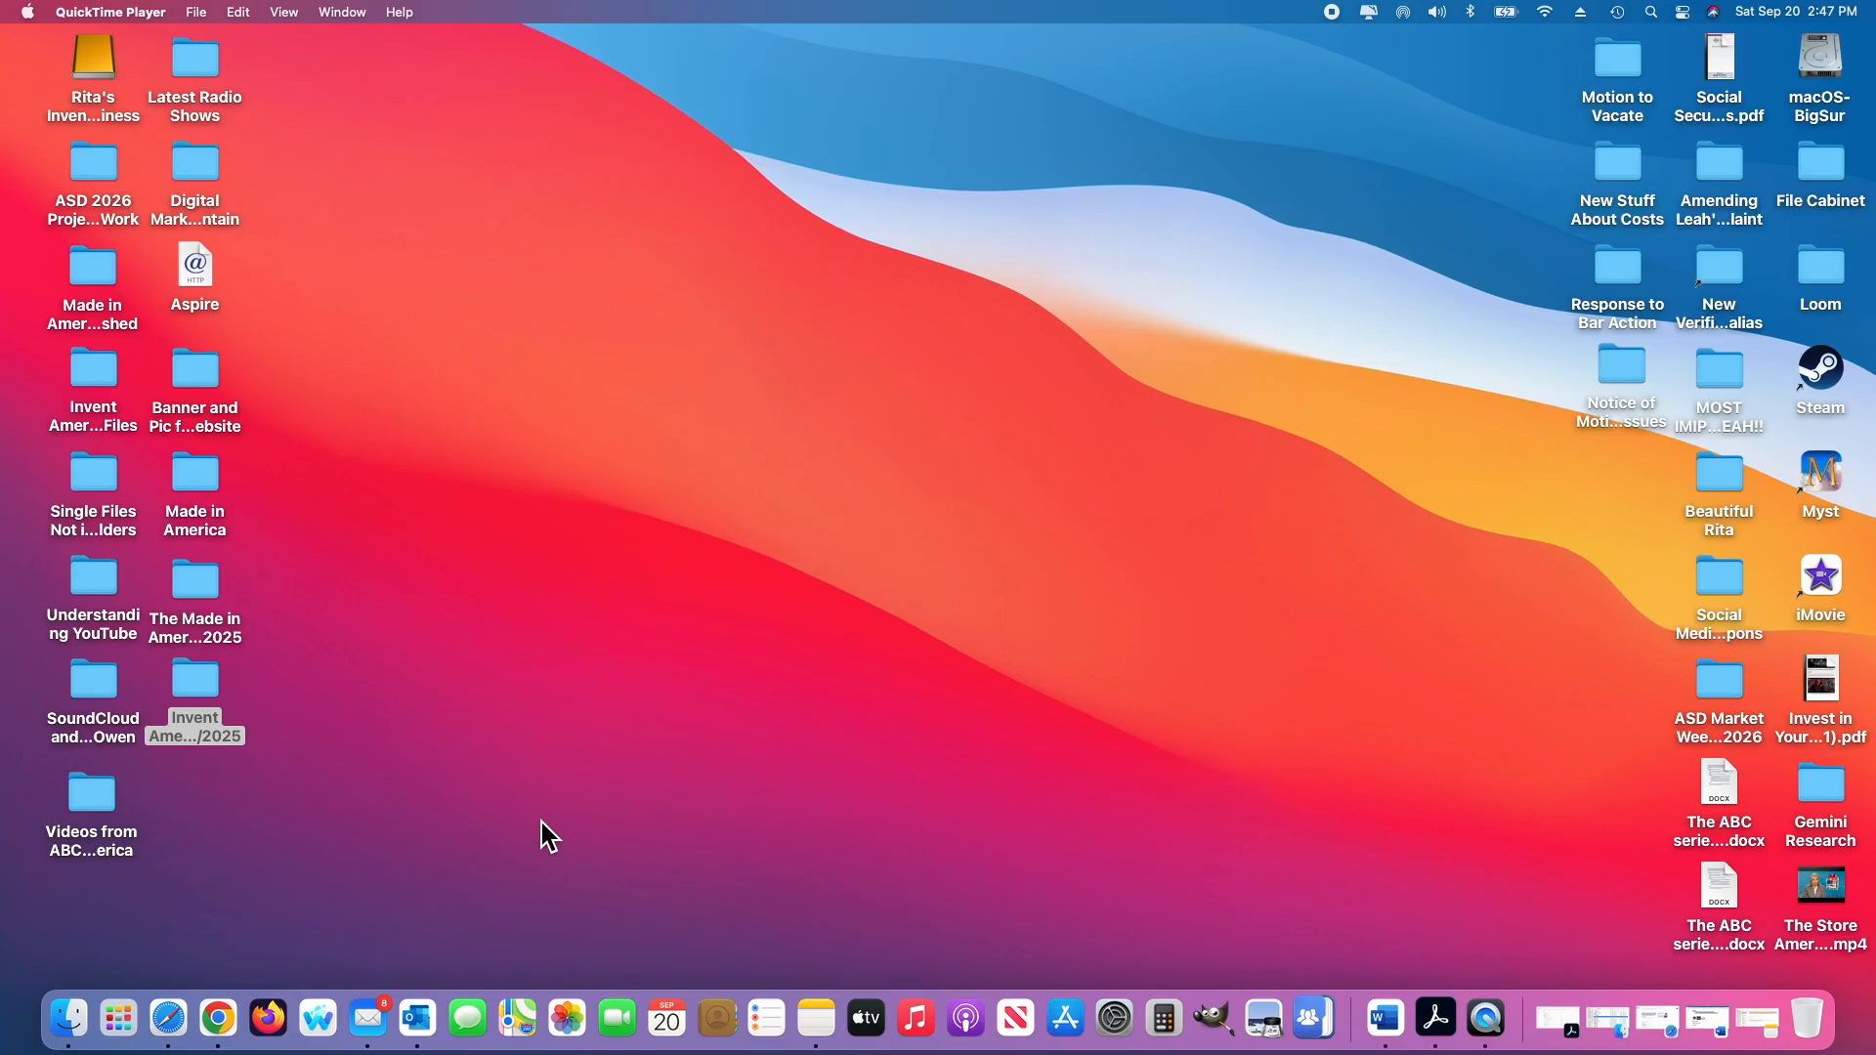
Open Chrome with the second profile, which has no photo, accept the ad privacy notice and make the window full screen
left_click(229, 987)
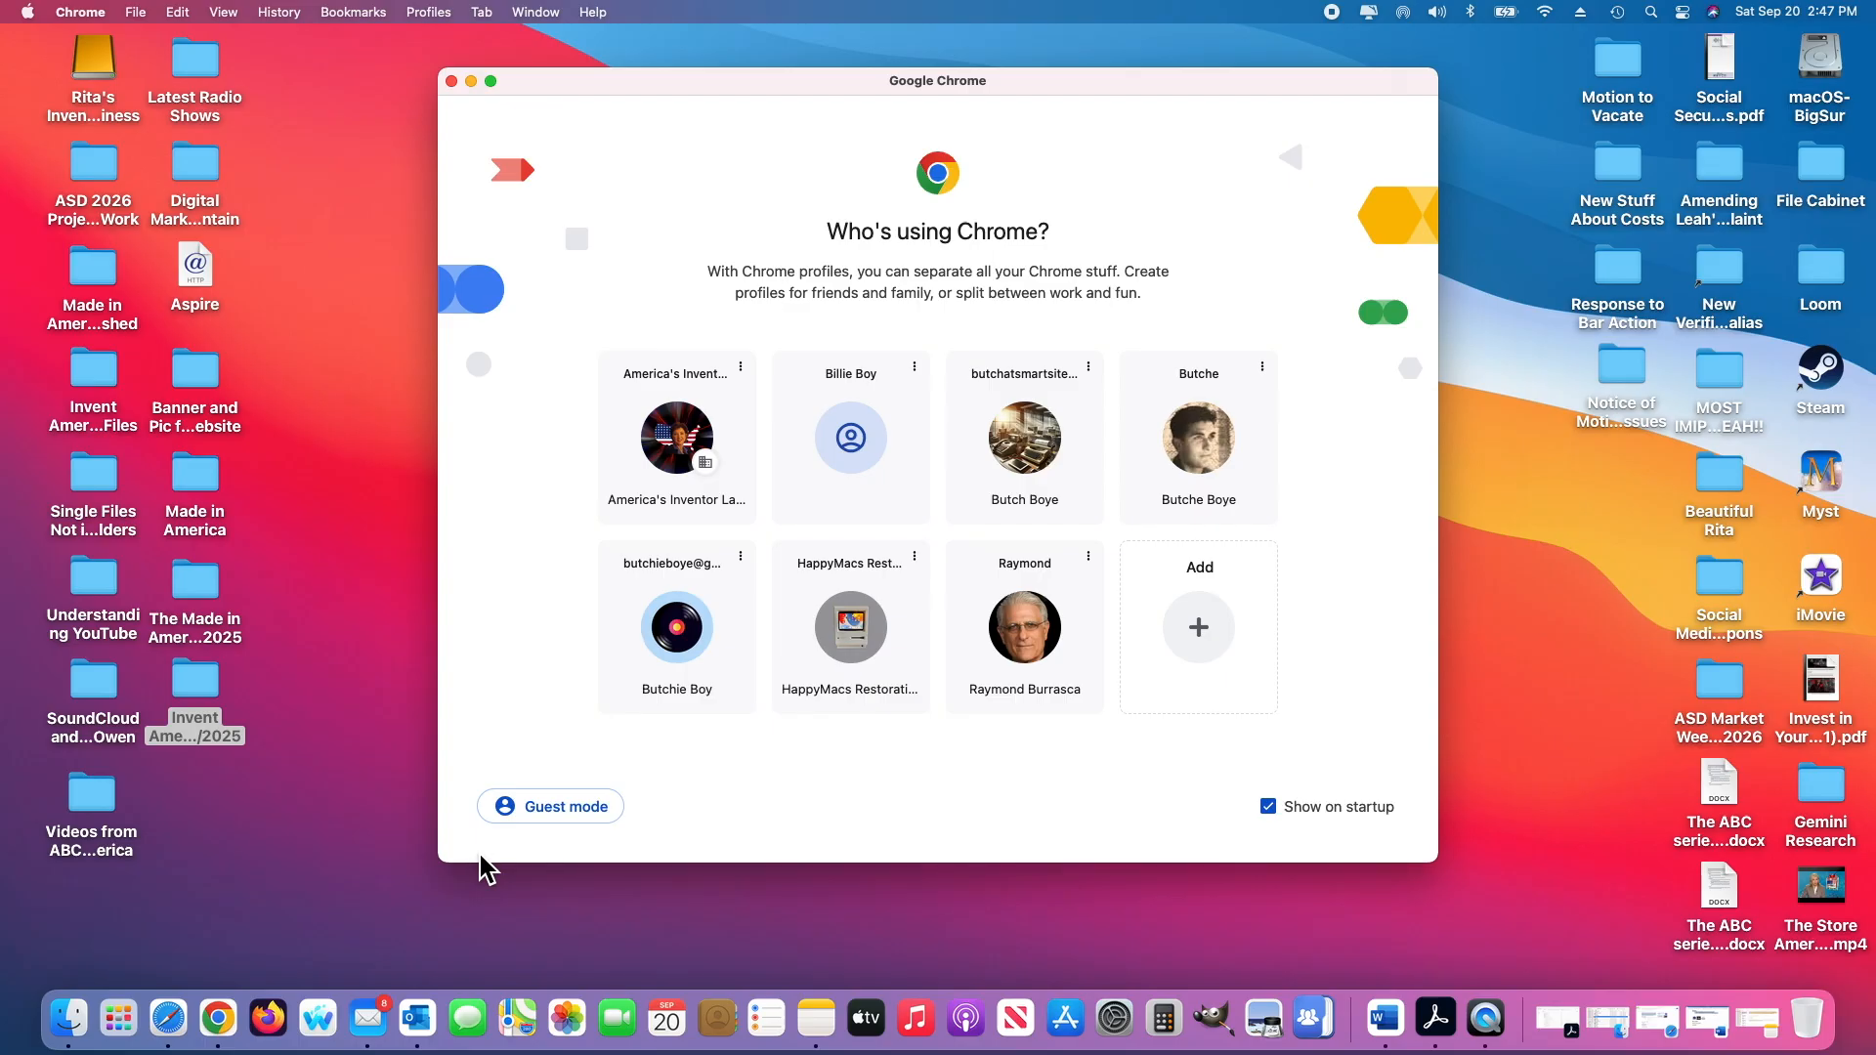
left_click(865, 442)
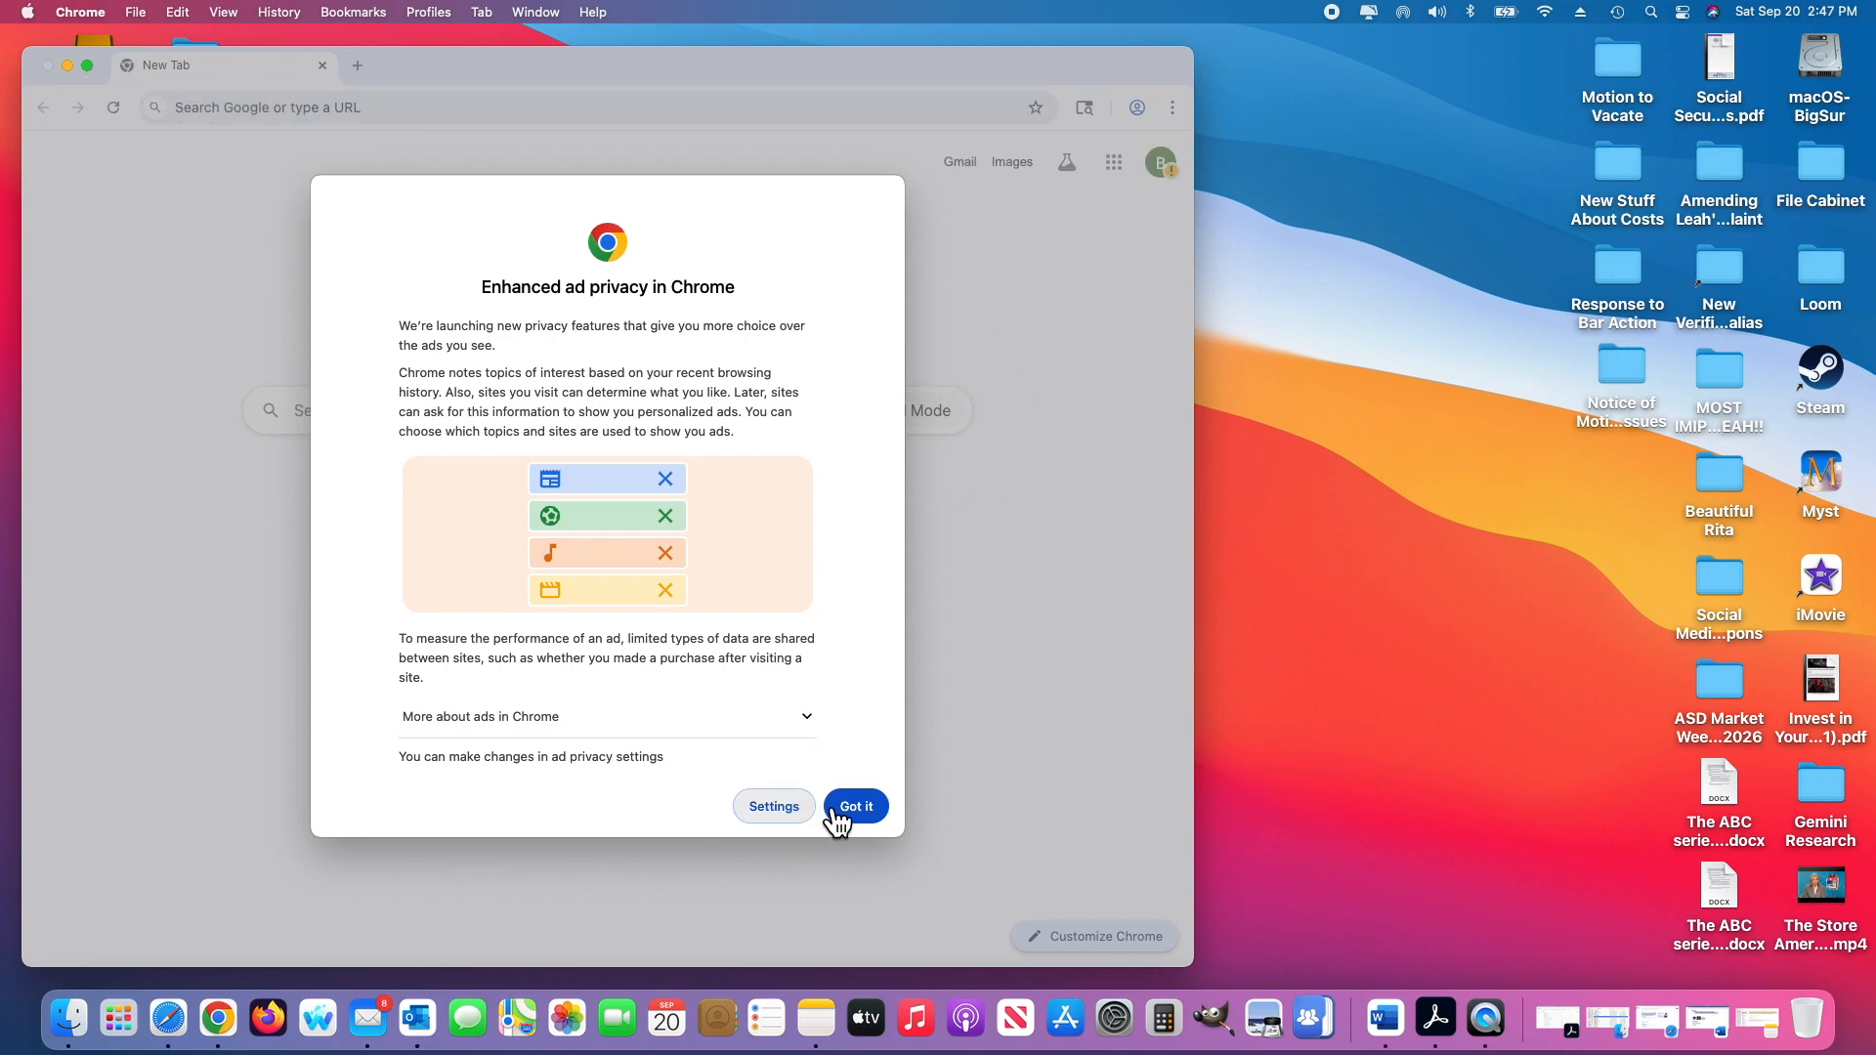
left_click(856, 808)
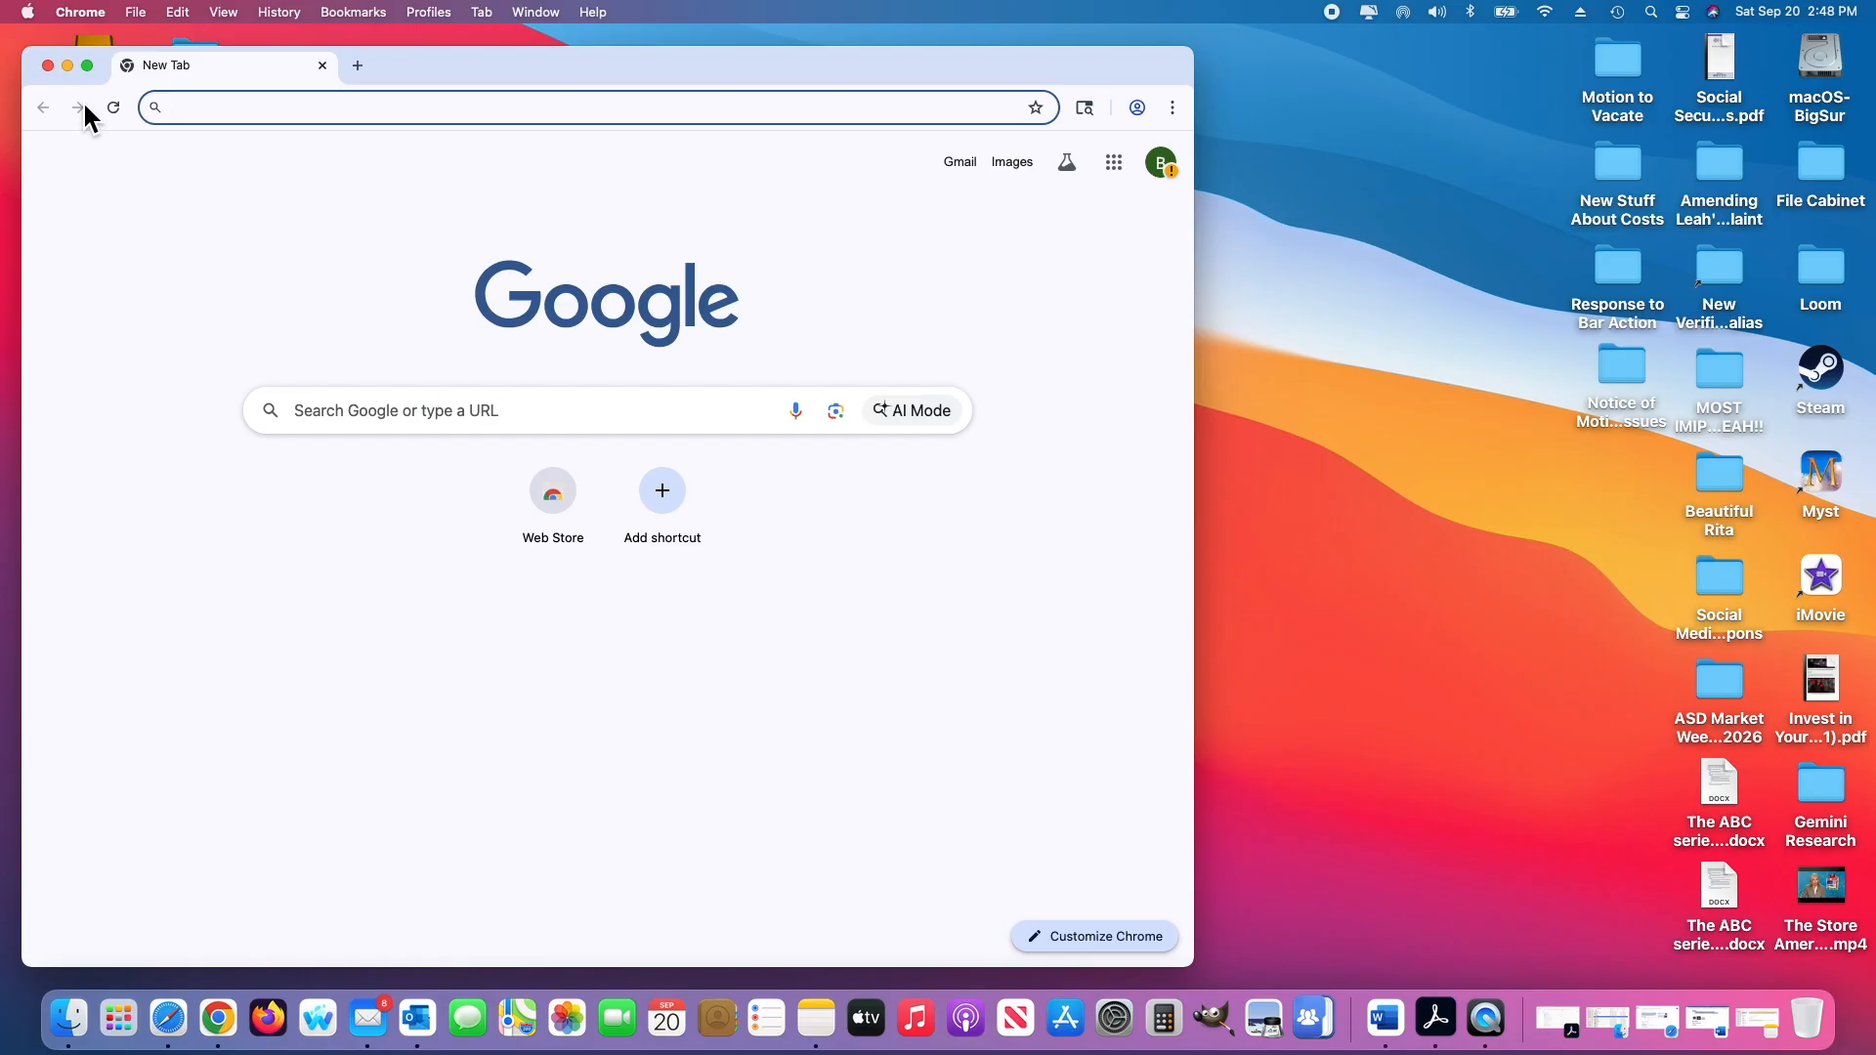
left_click(87, 65)
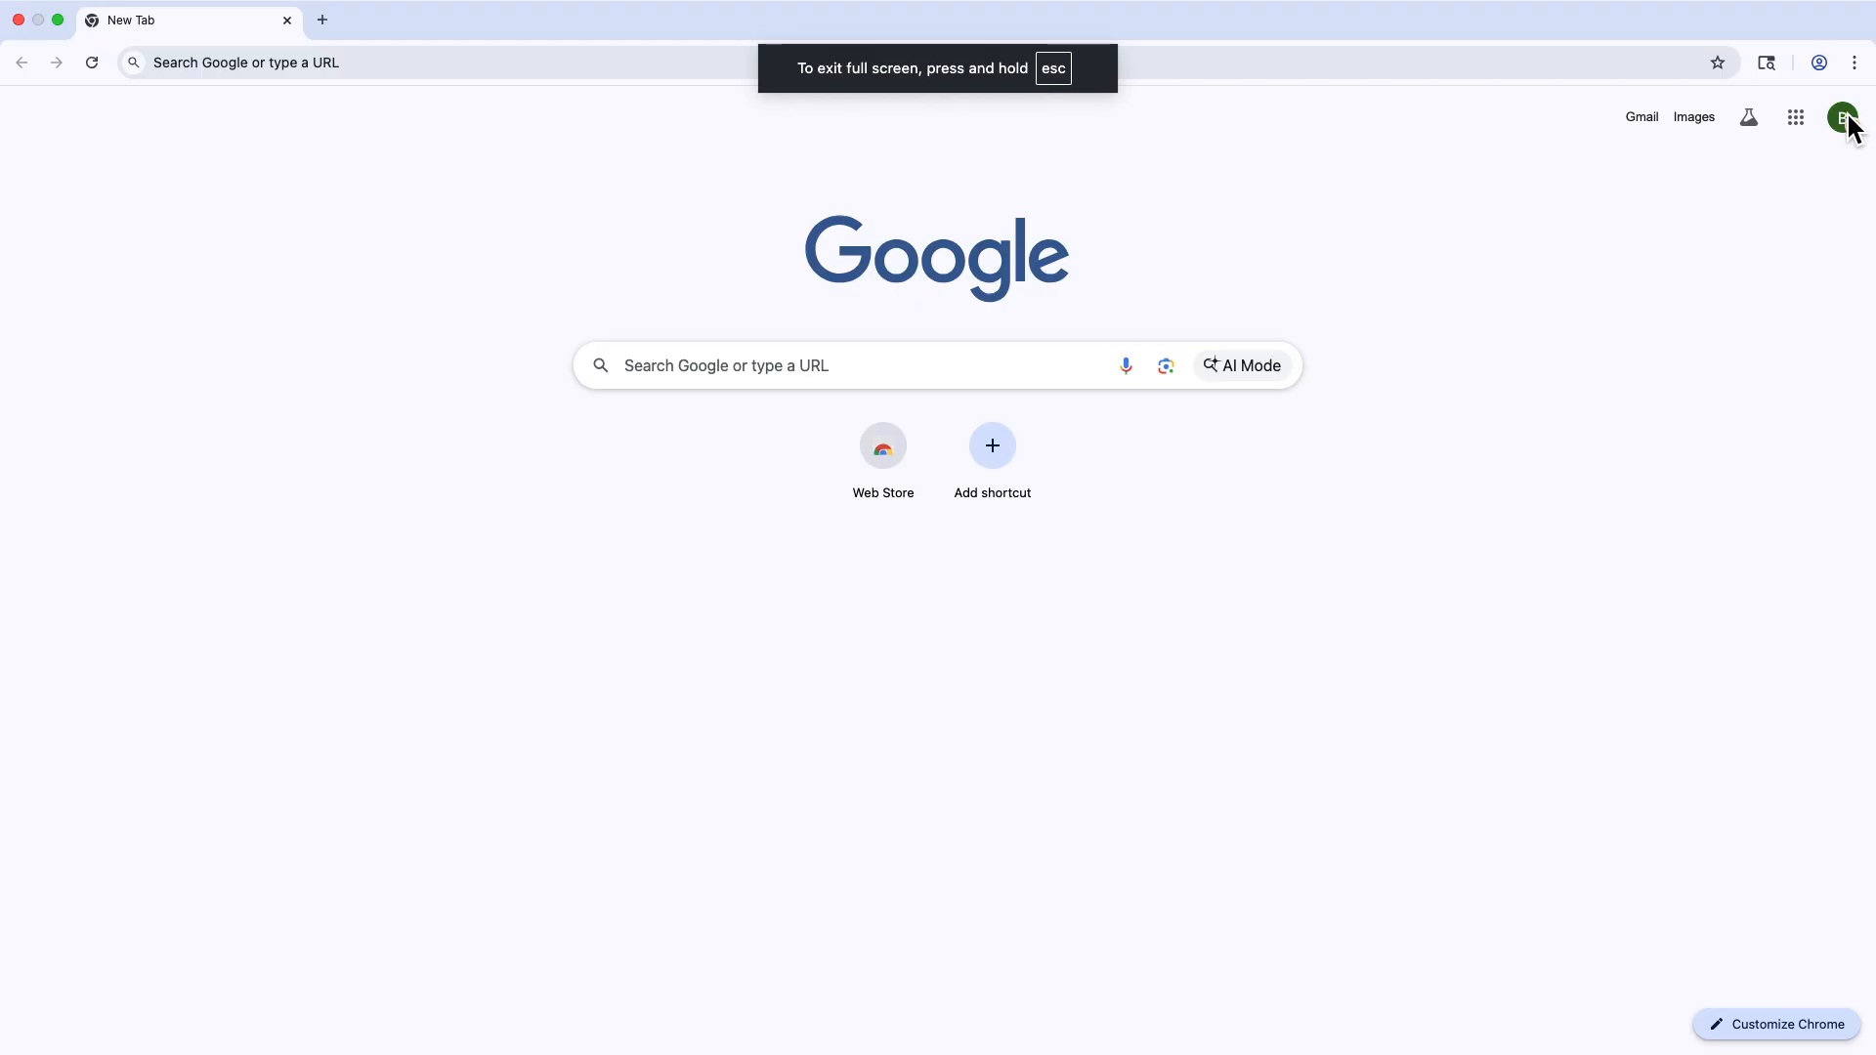
left_click(1850, 125)
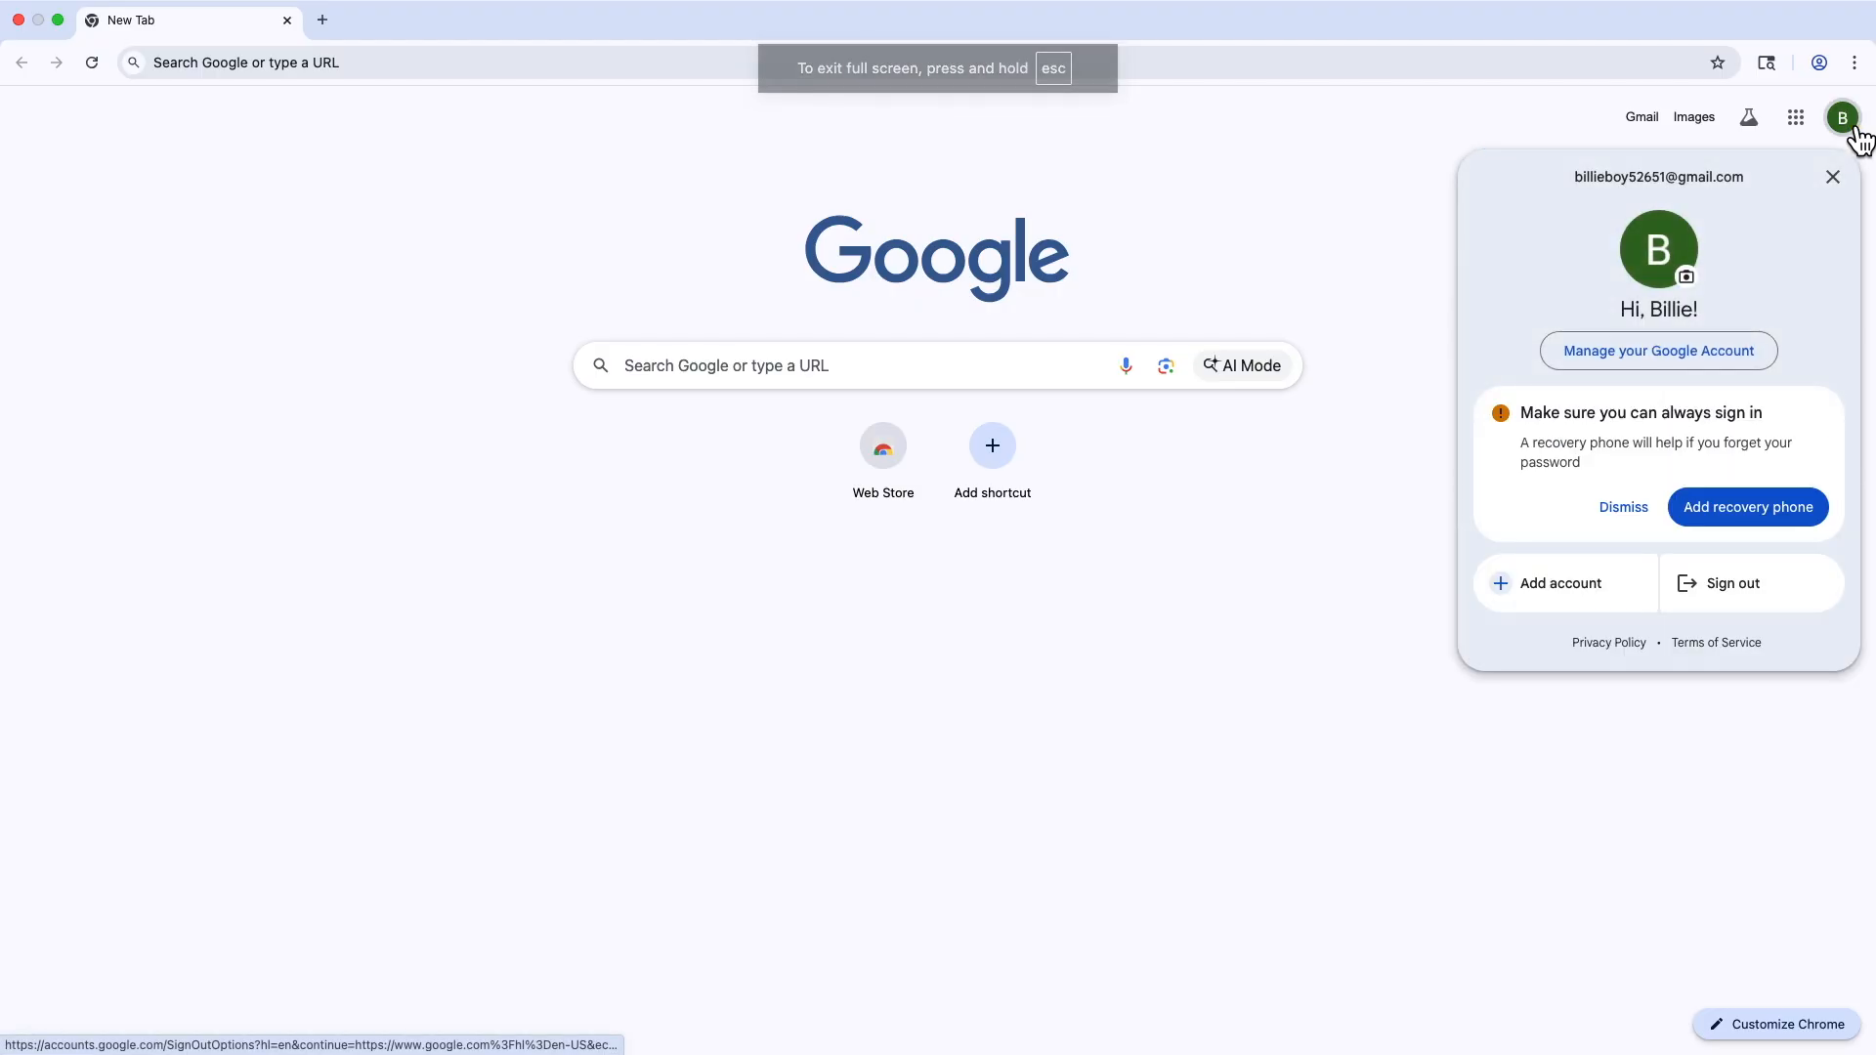
left_click(1378, 147)
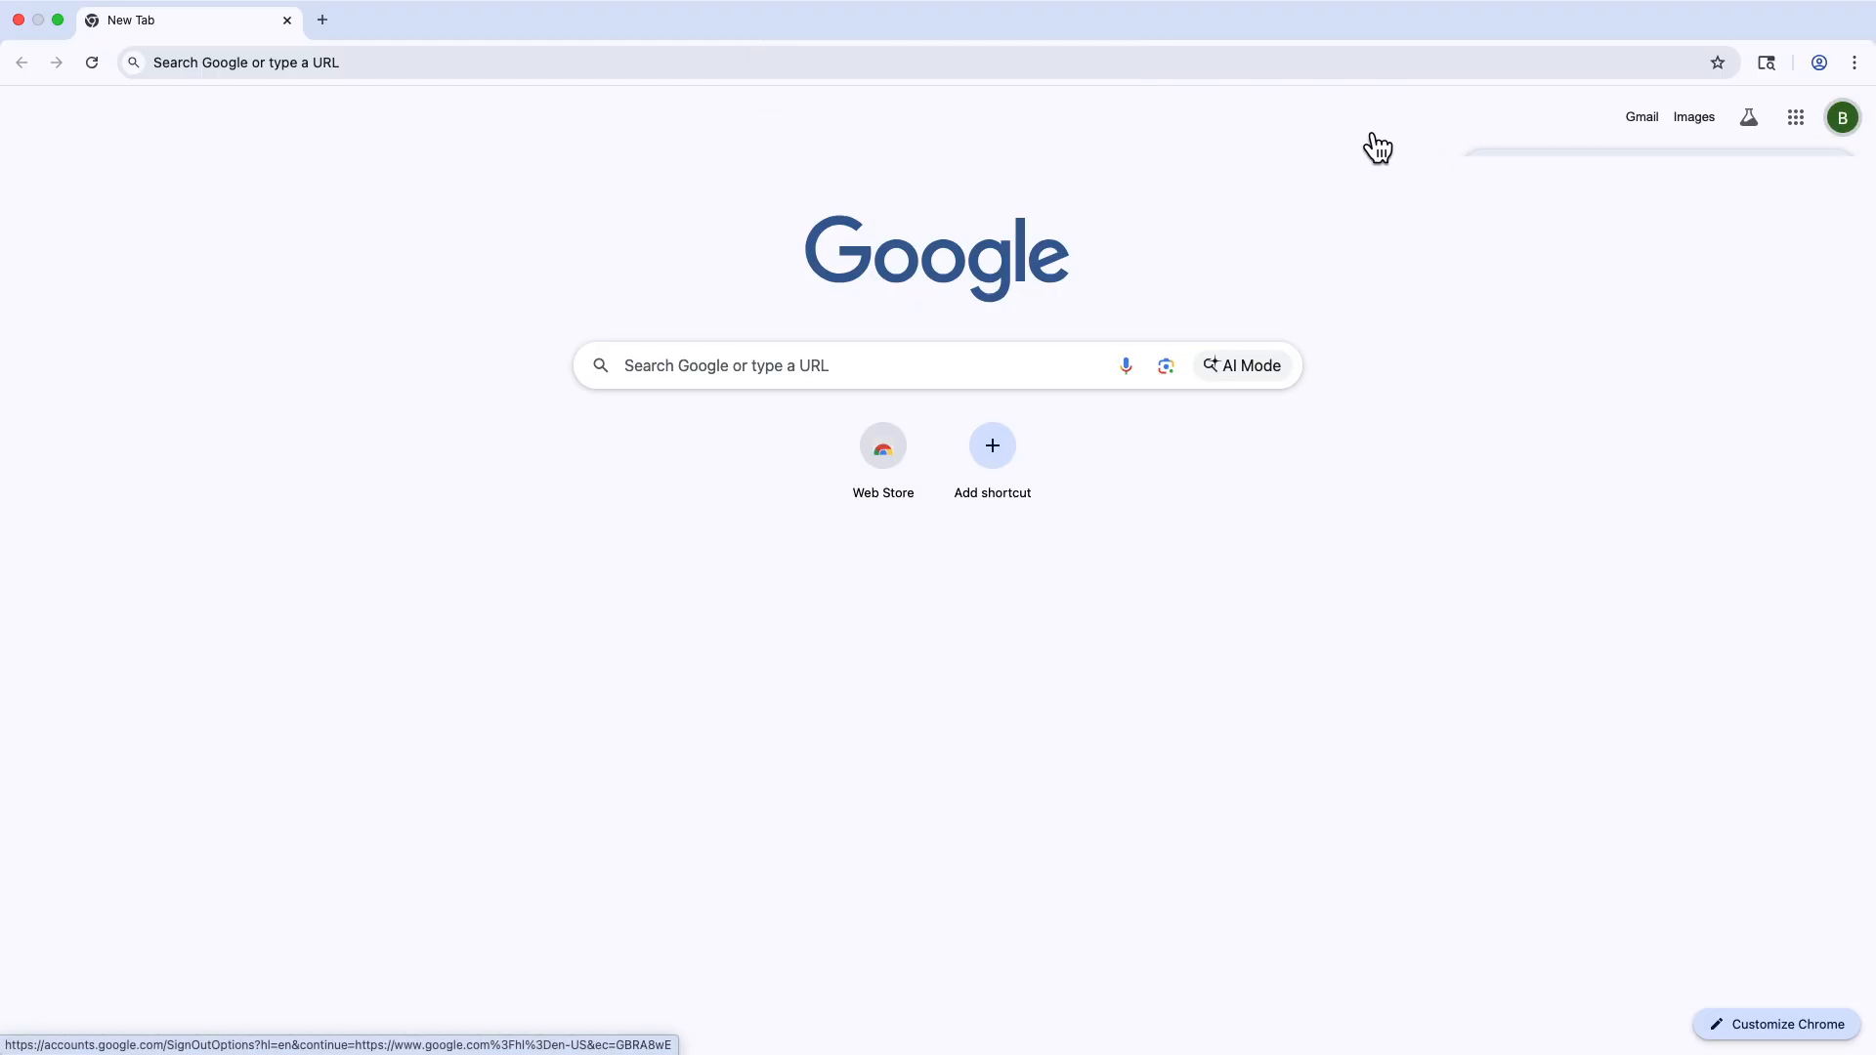
left_click(1800, 119)
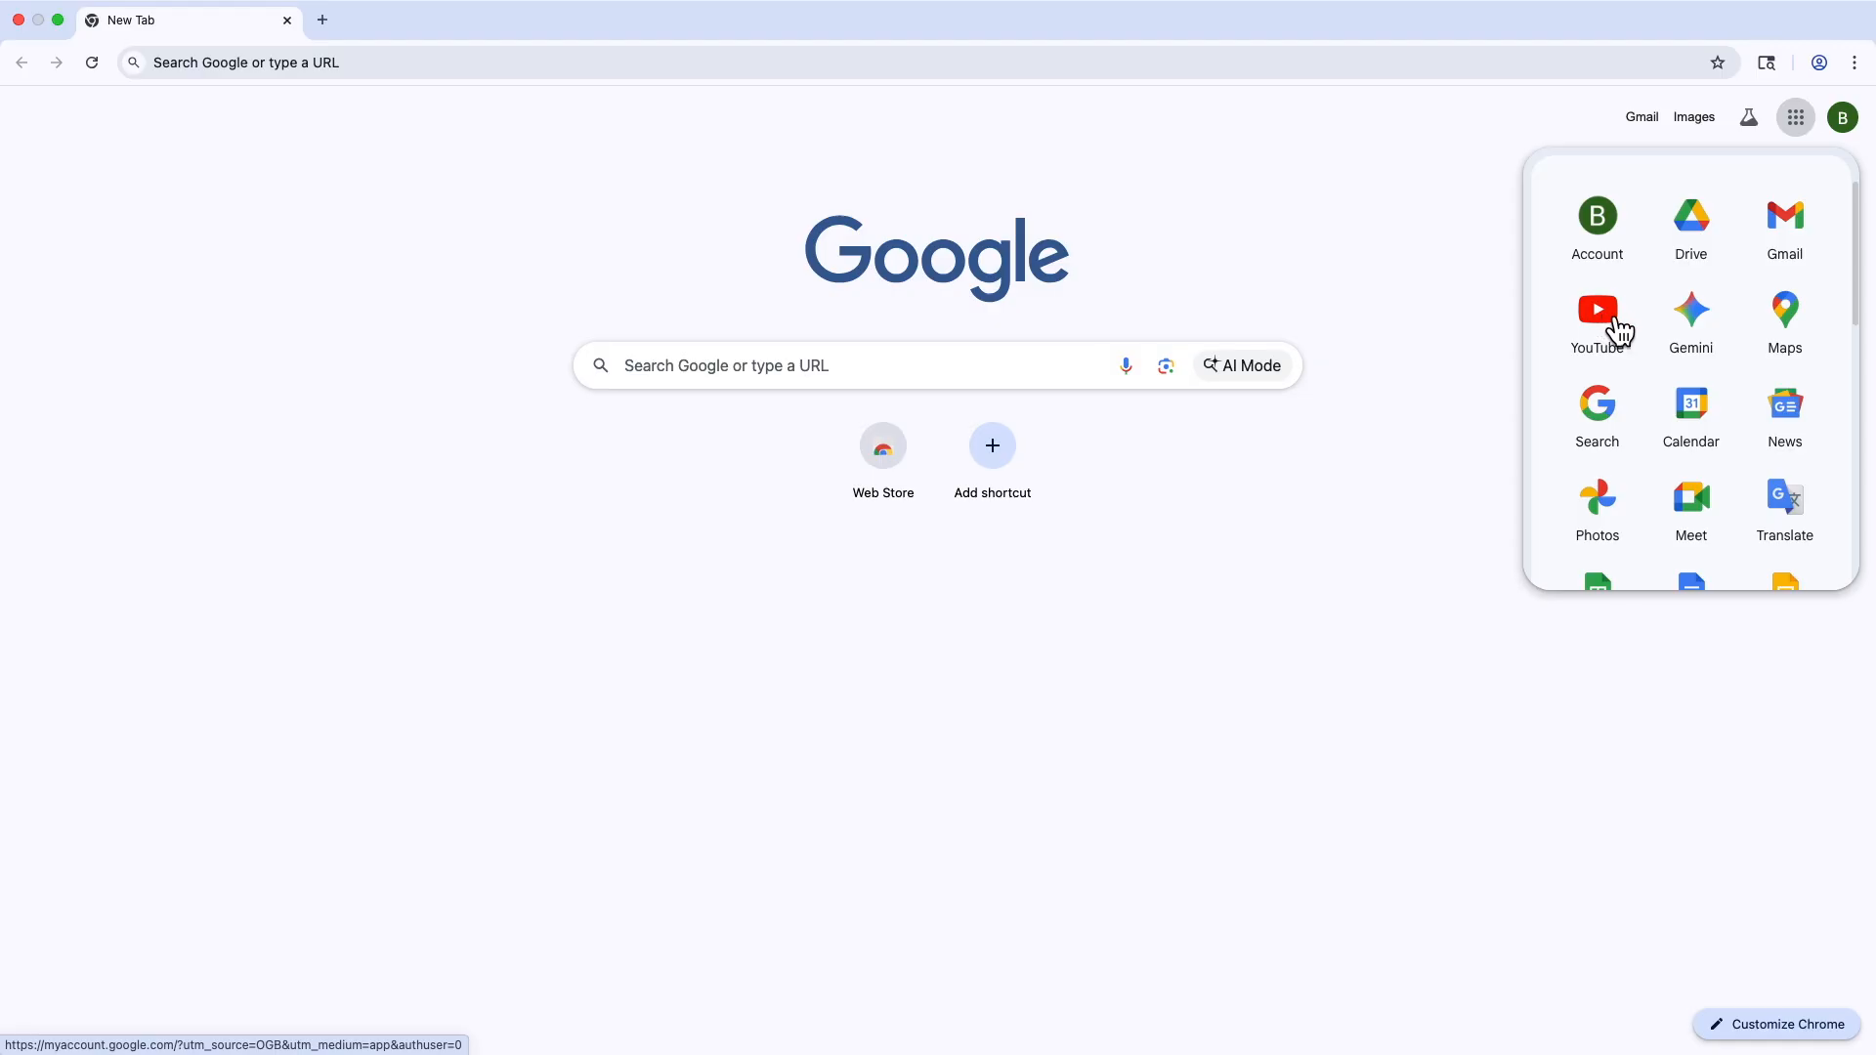
left_click(1466, 282)
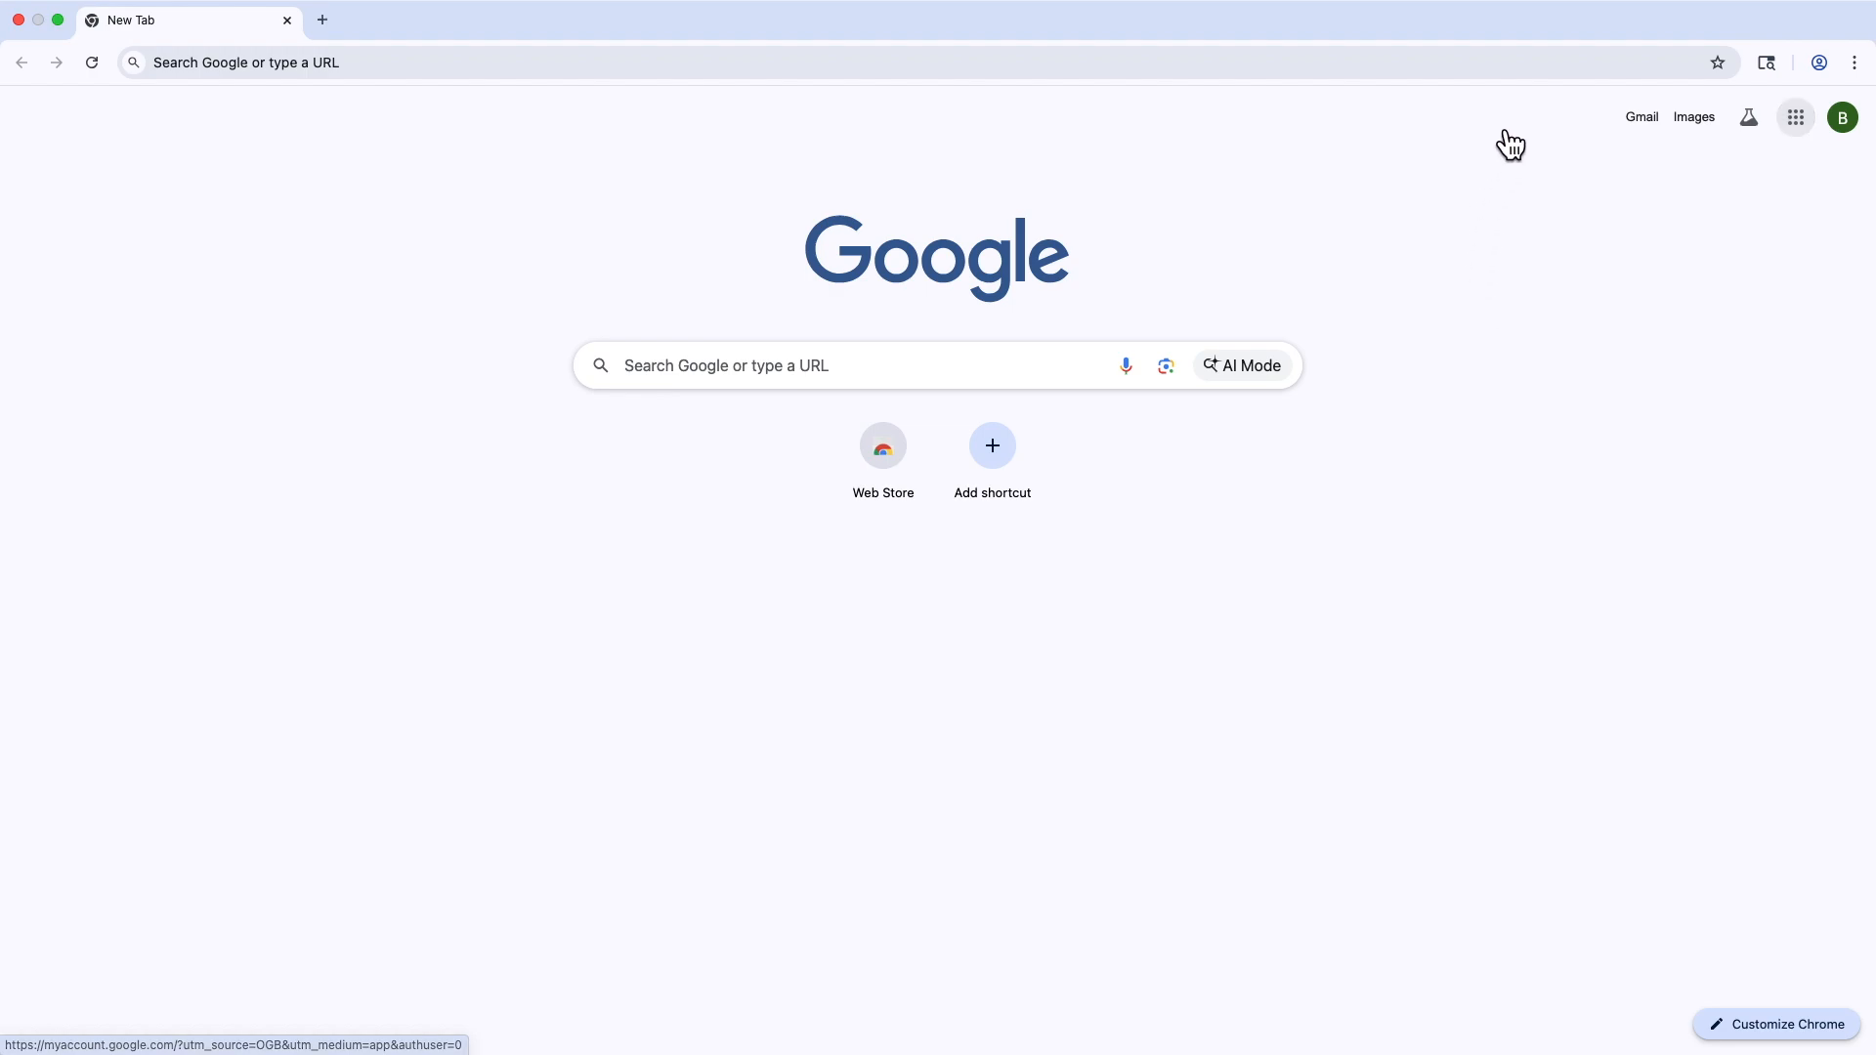
left_click(1853, 128)
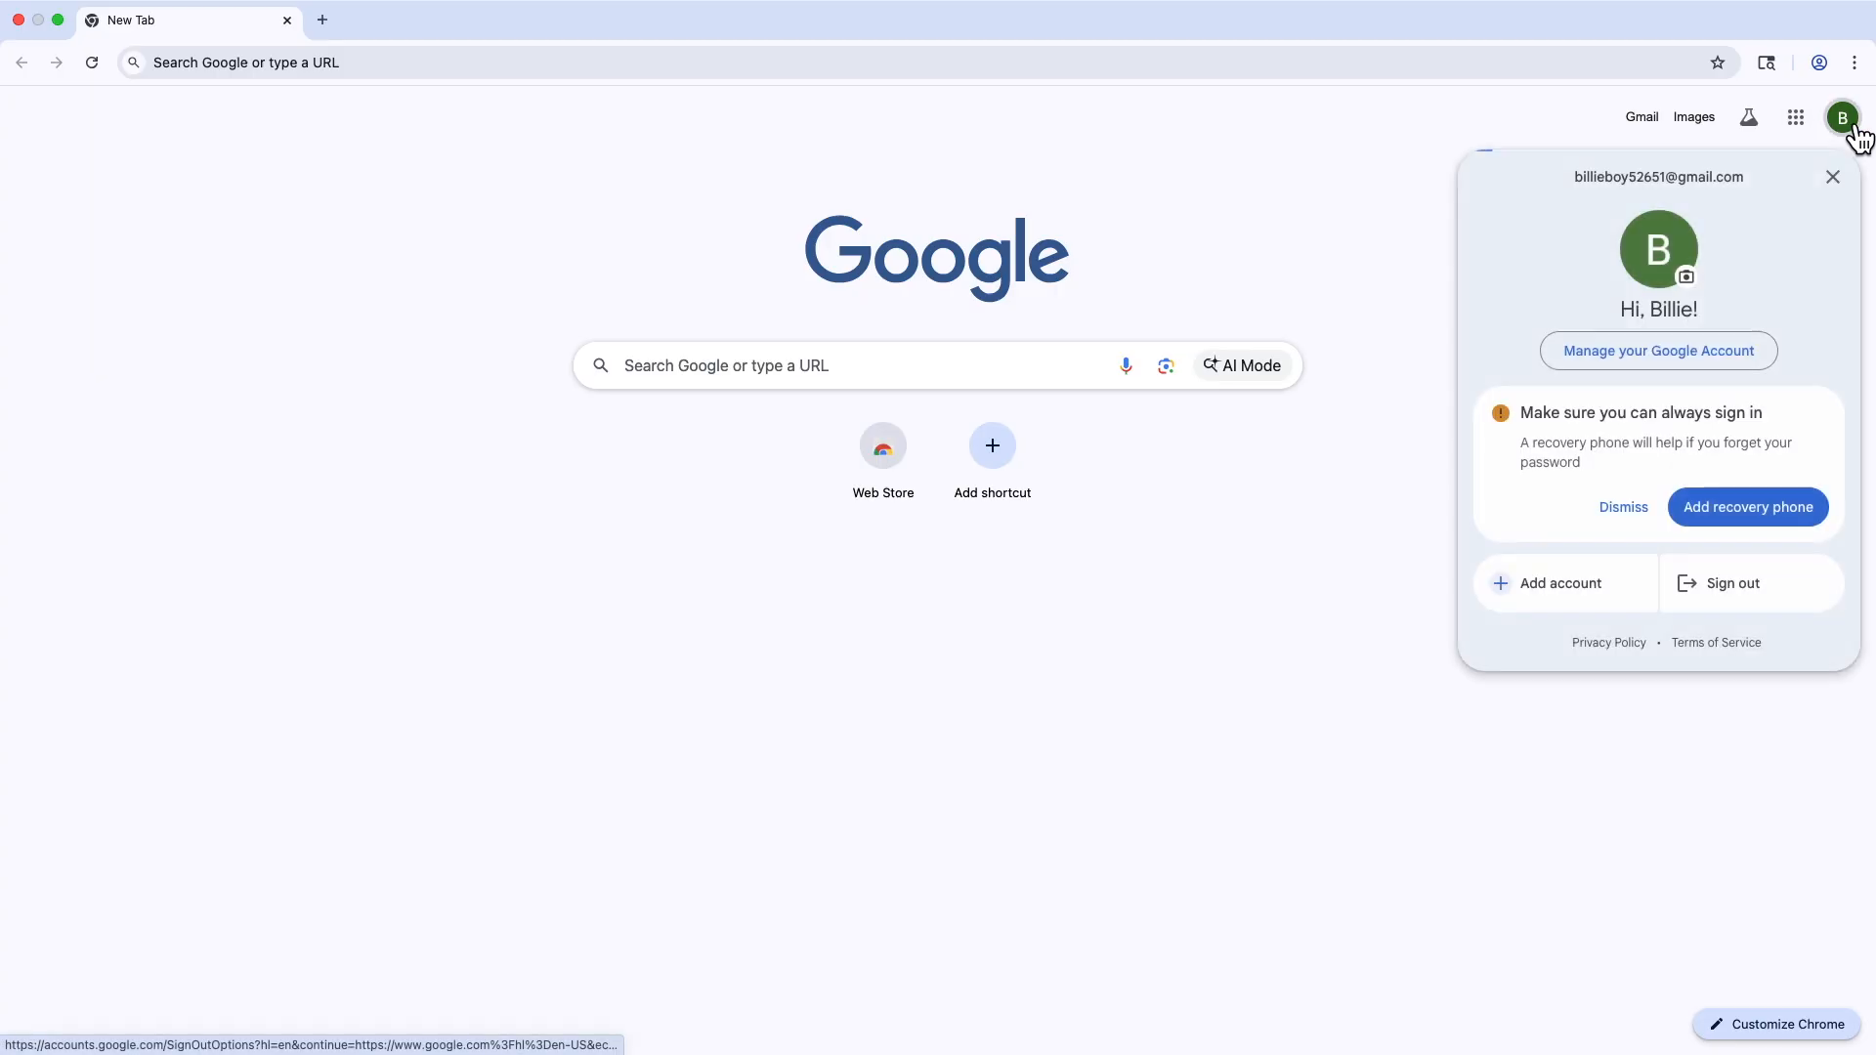
left_click(1422, 192)
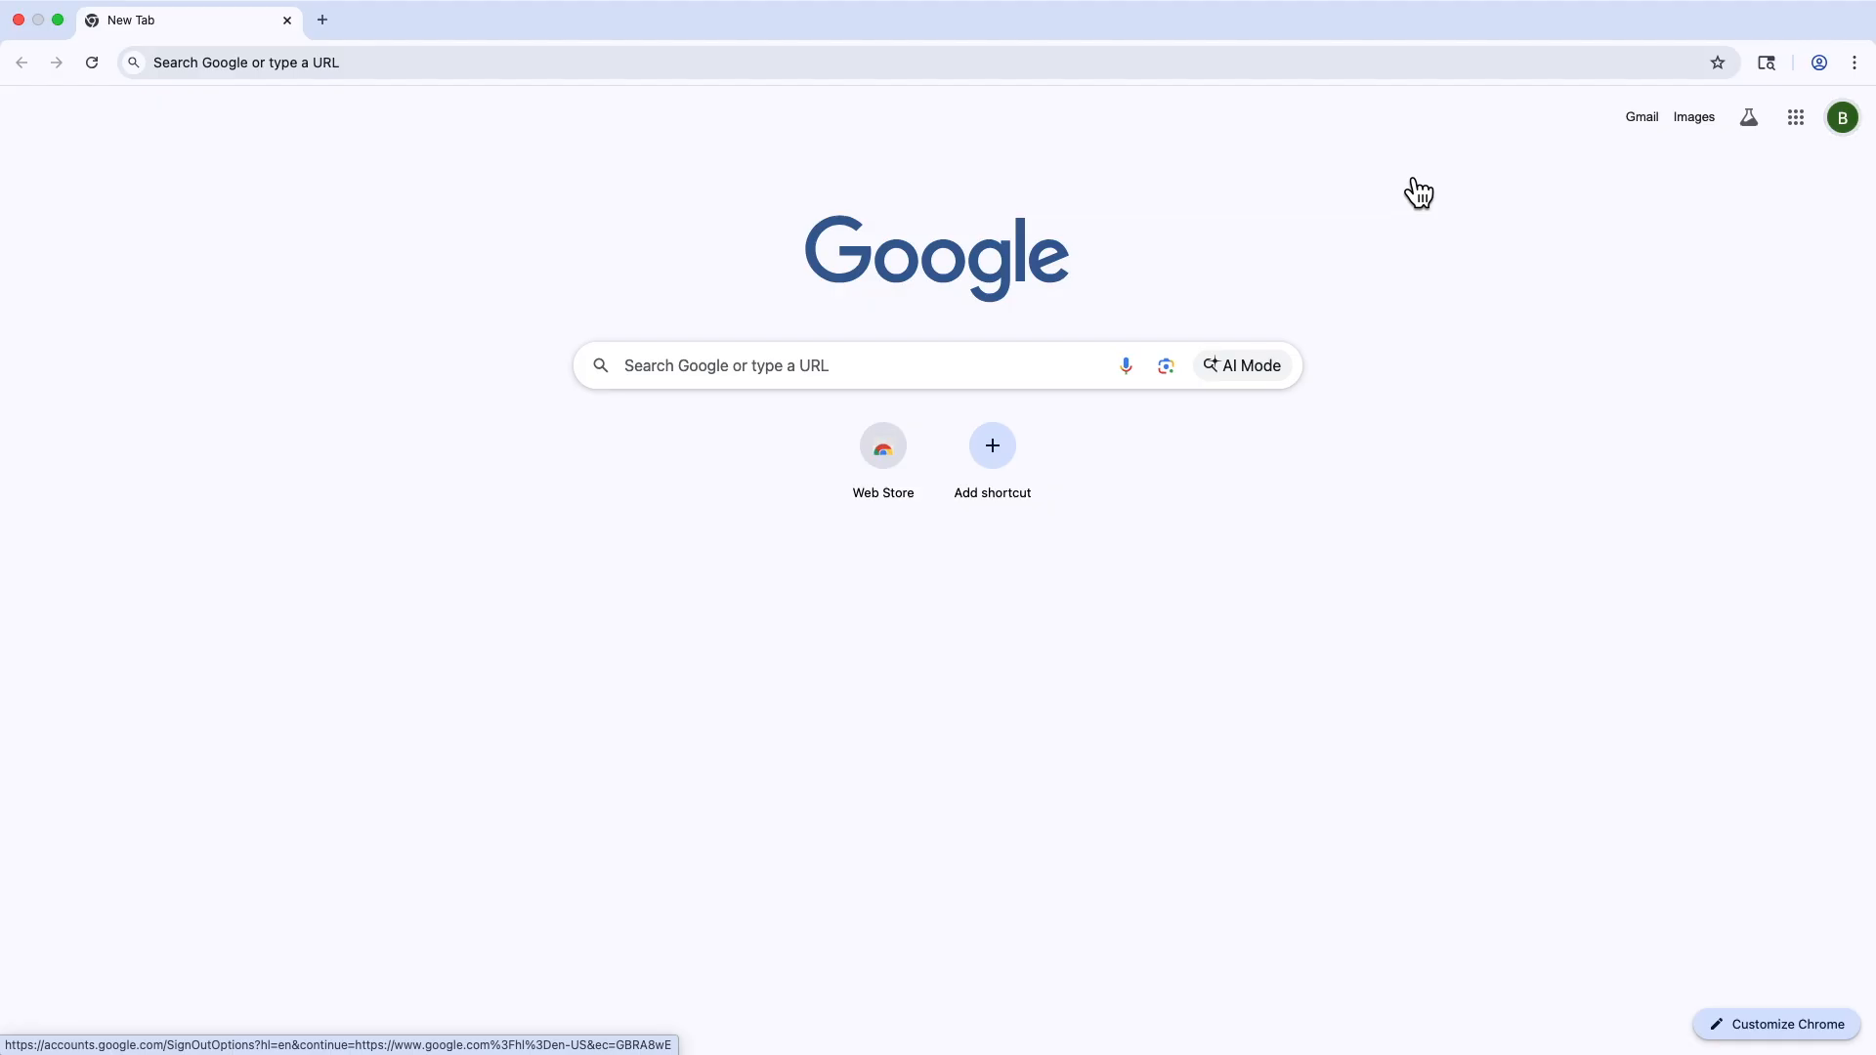
Open YouTube from the Google apps and create a channel for the account with the suggested name and handle
left_click(1808, 123)
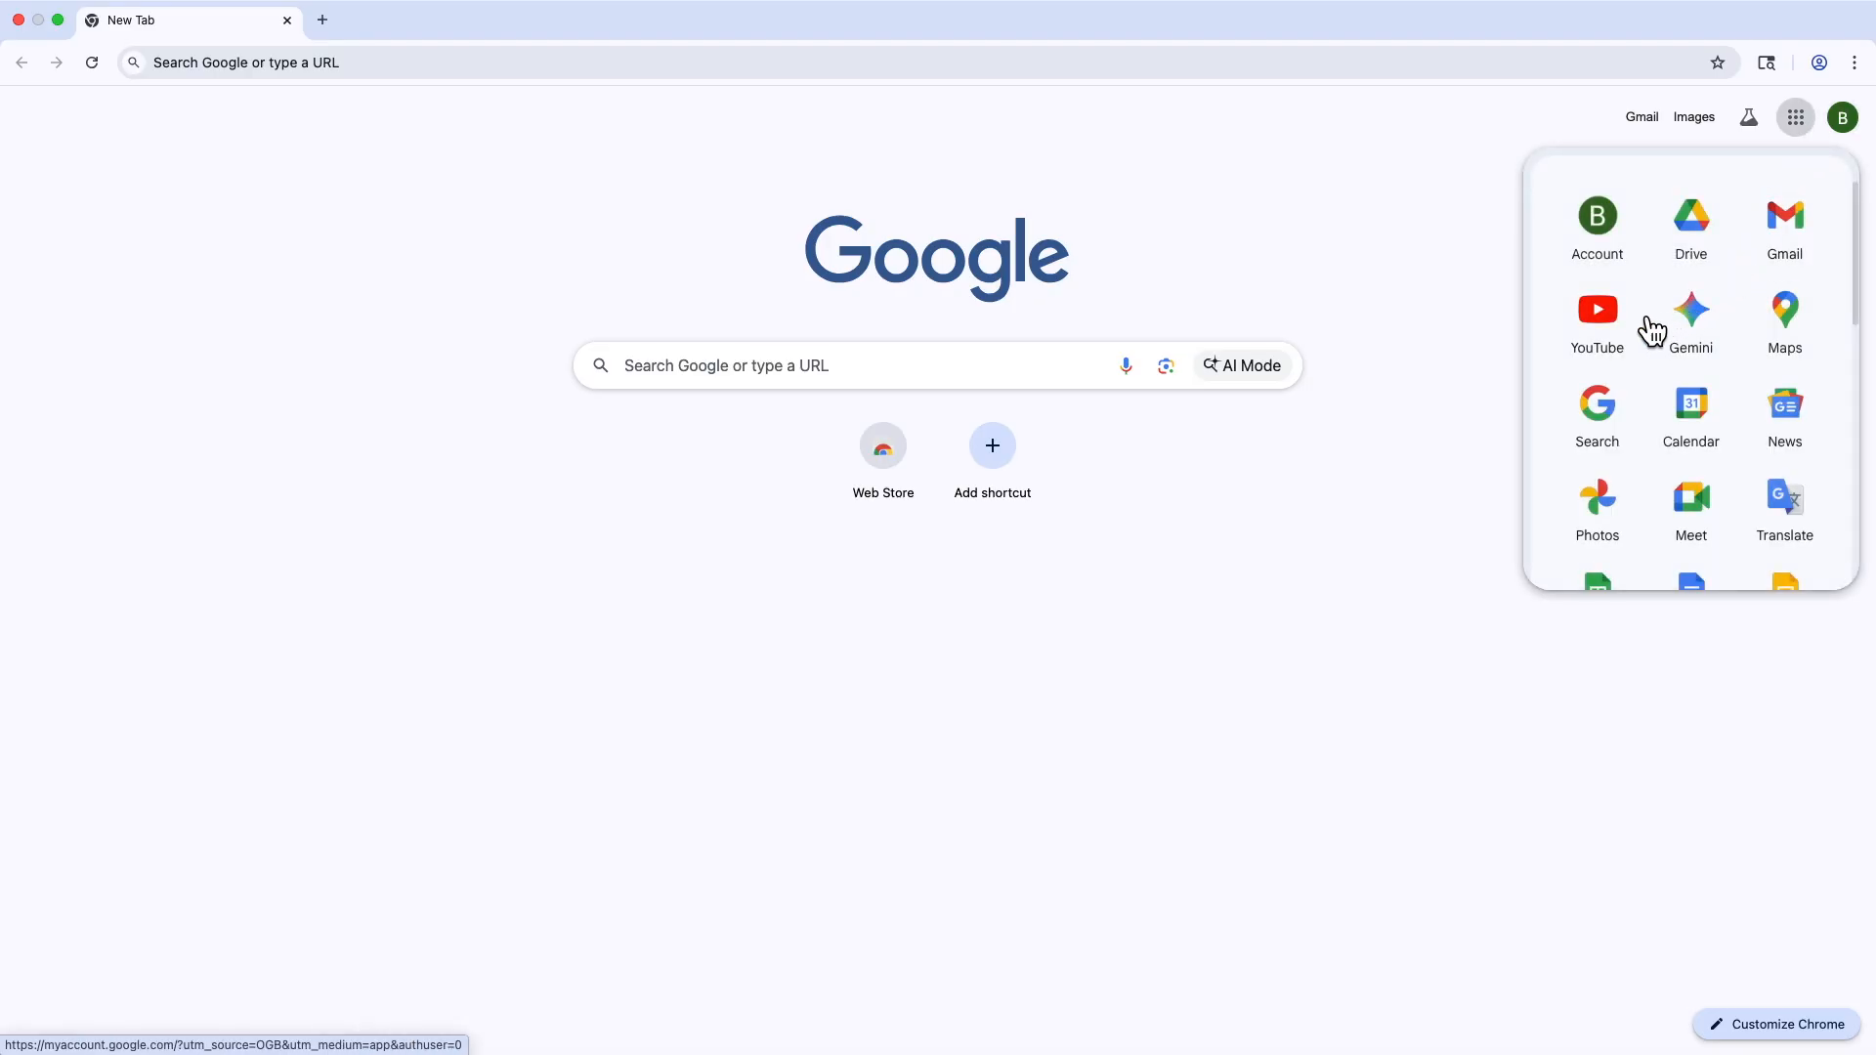
left_click(1599, 315)
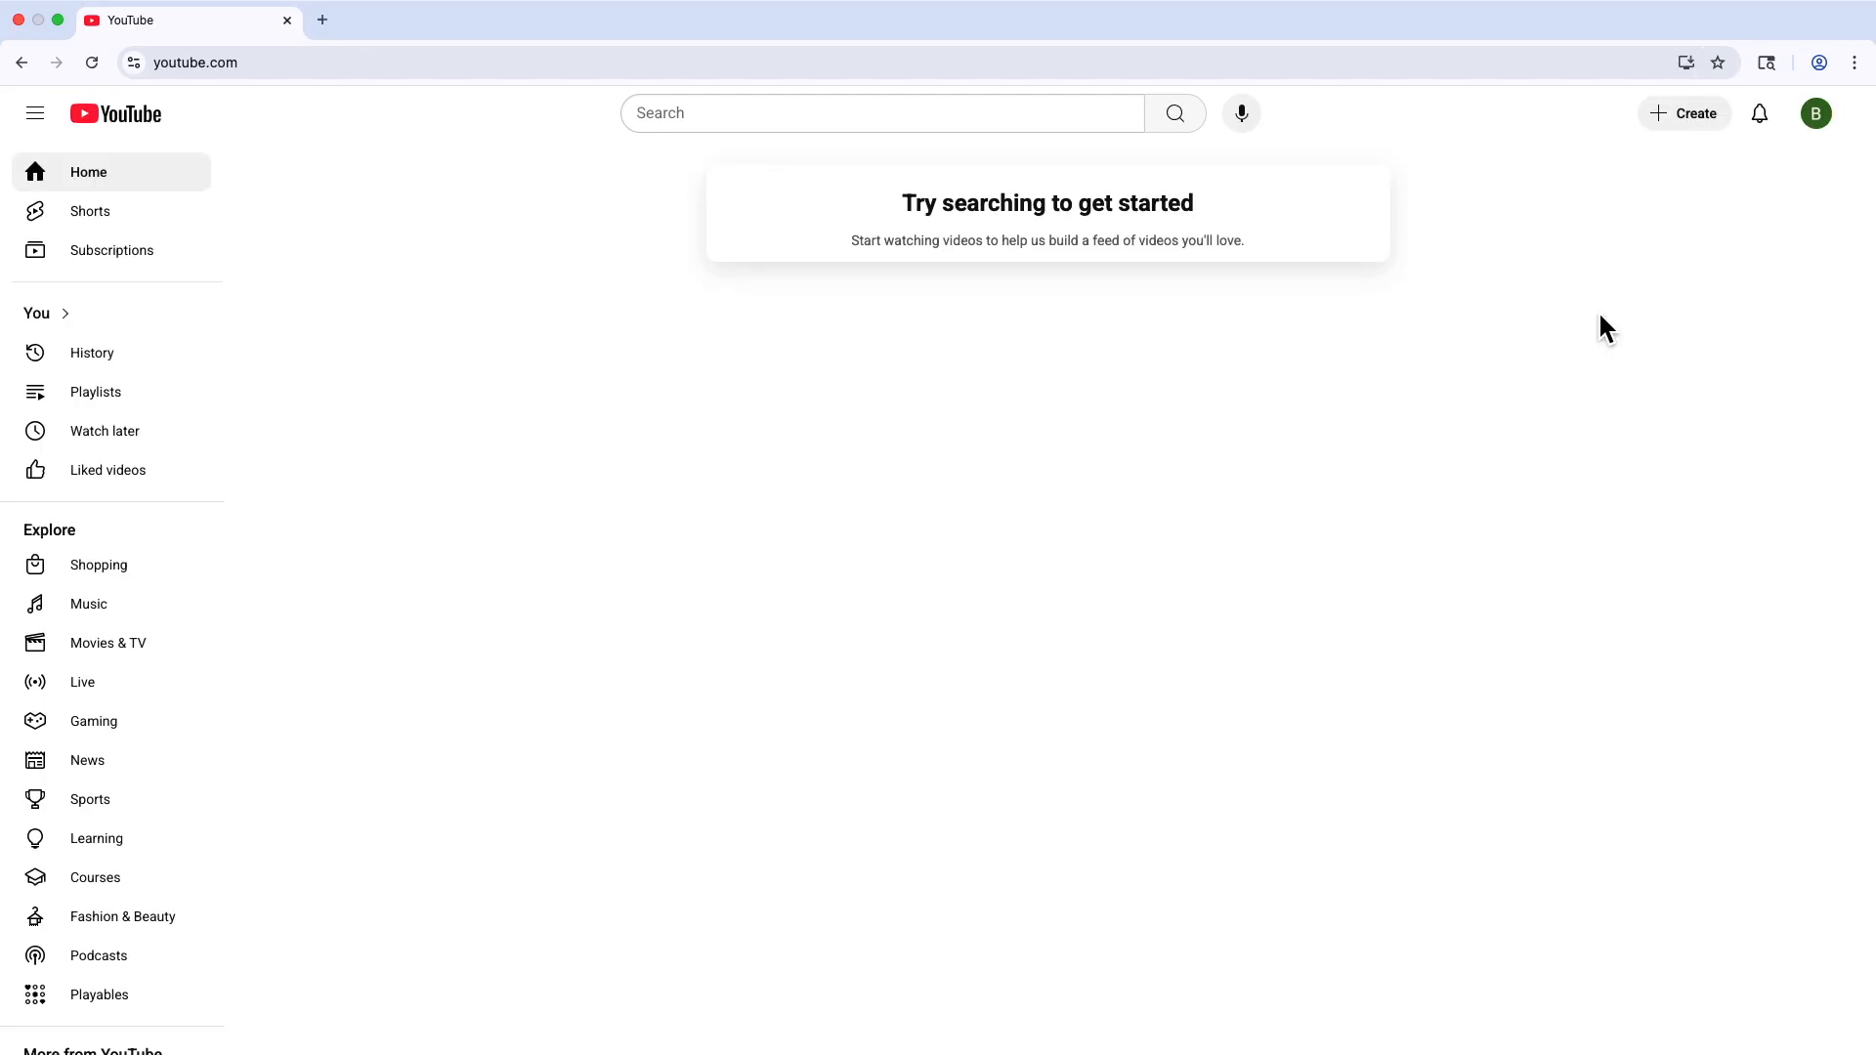
left_click(1837, 138)
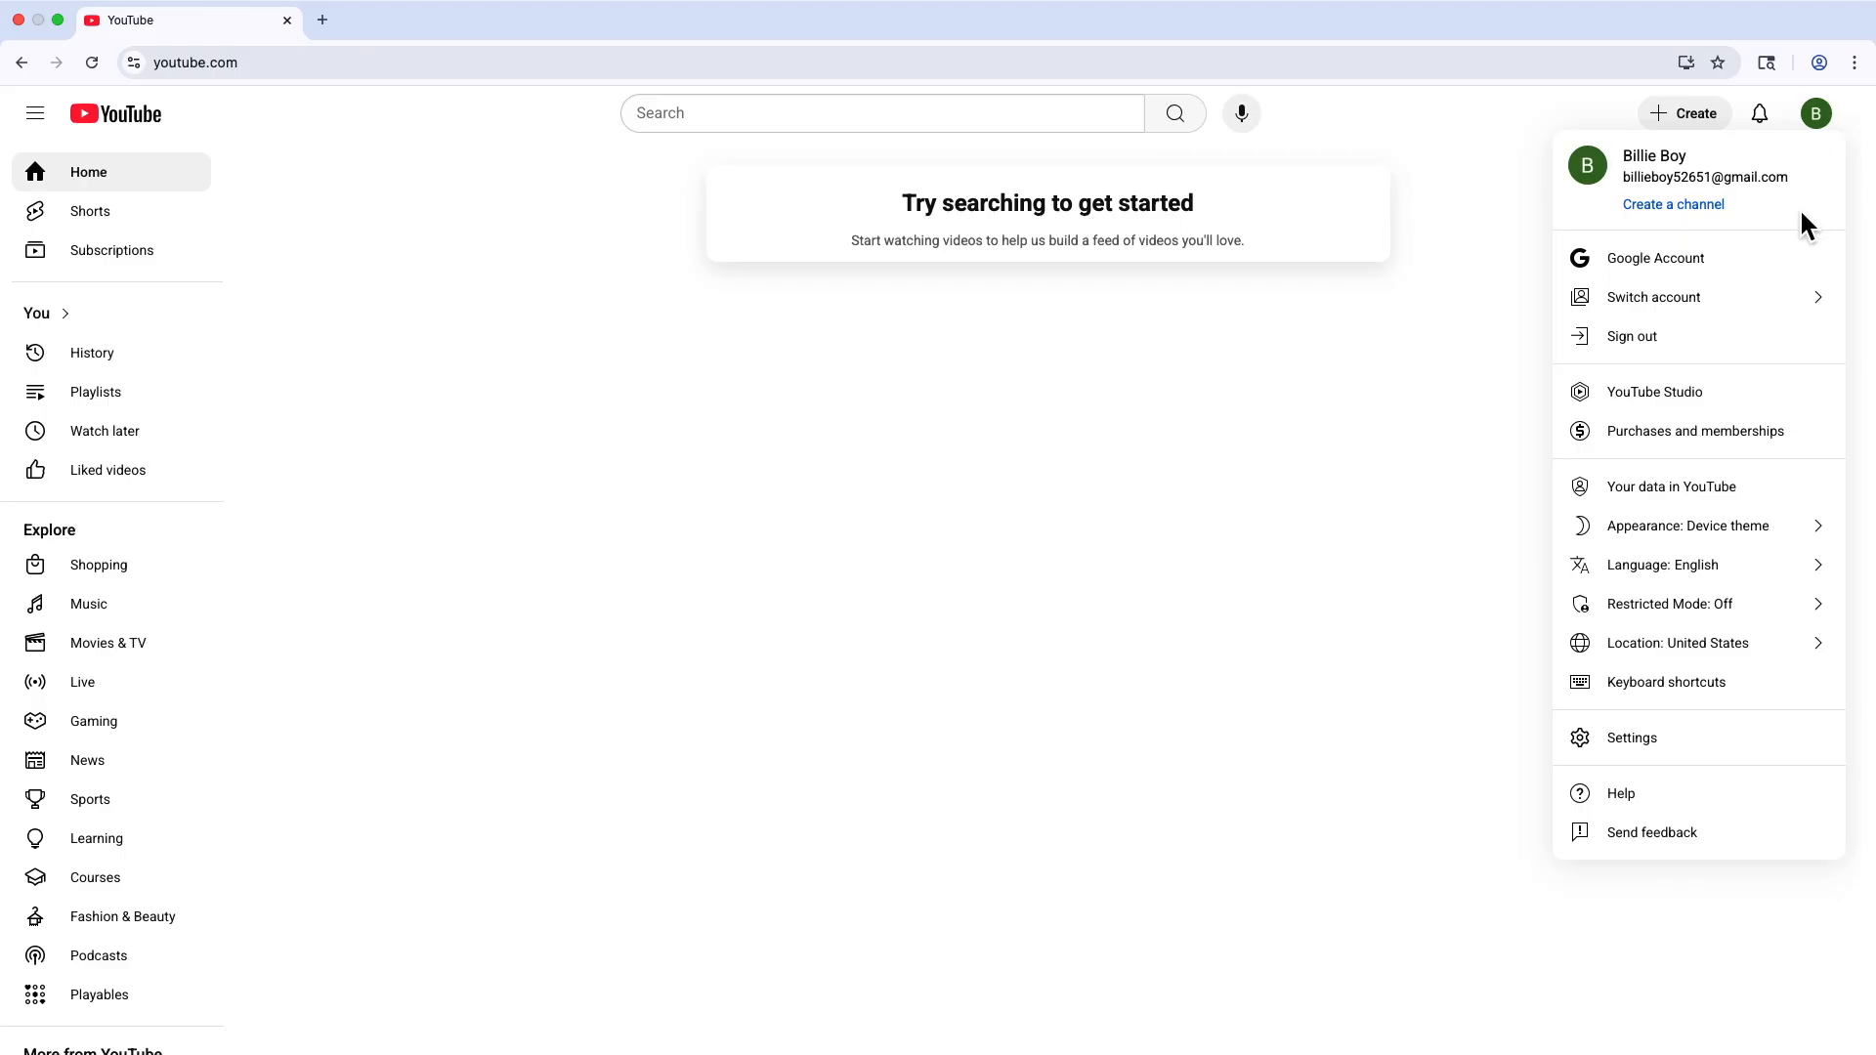
left_click(1694, 207)
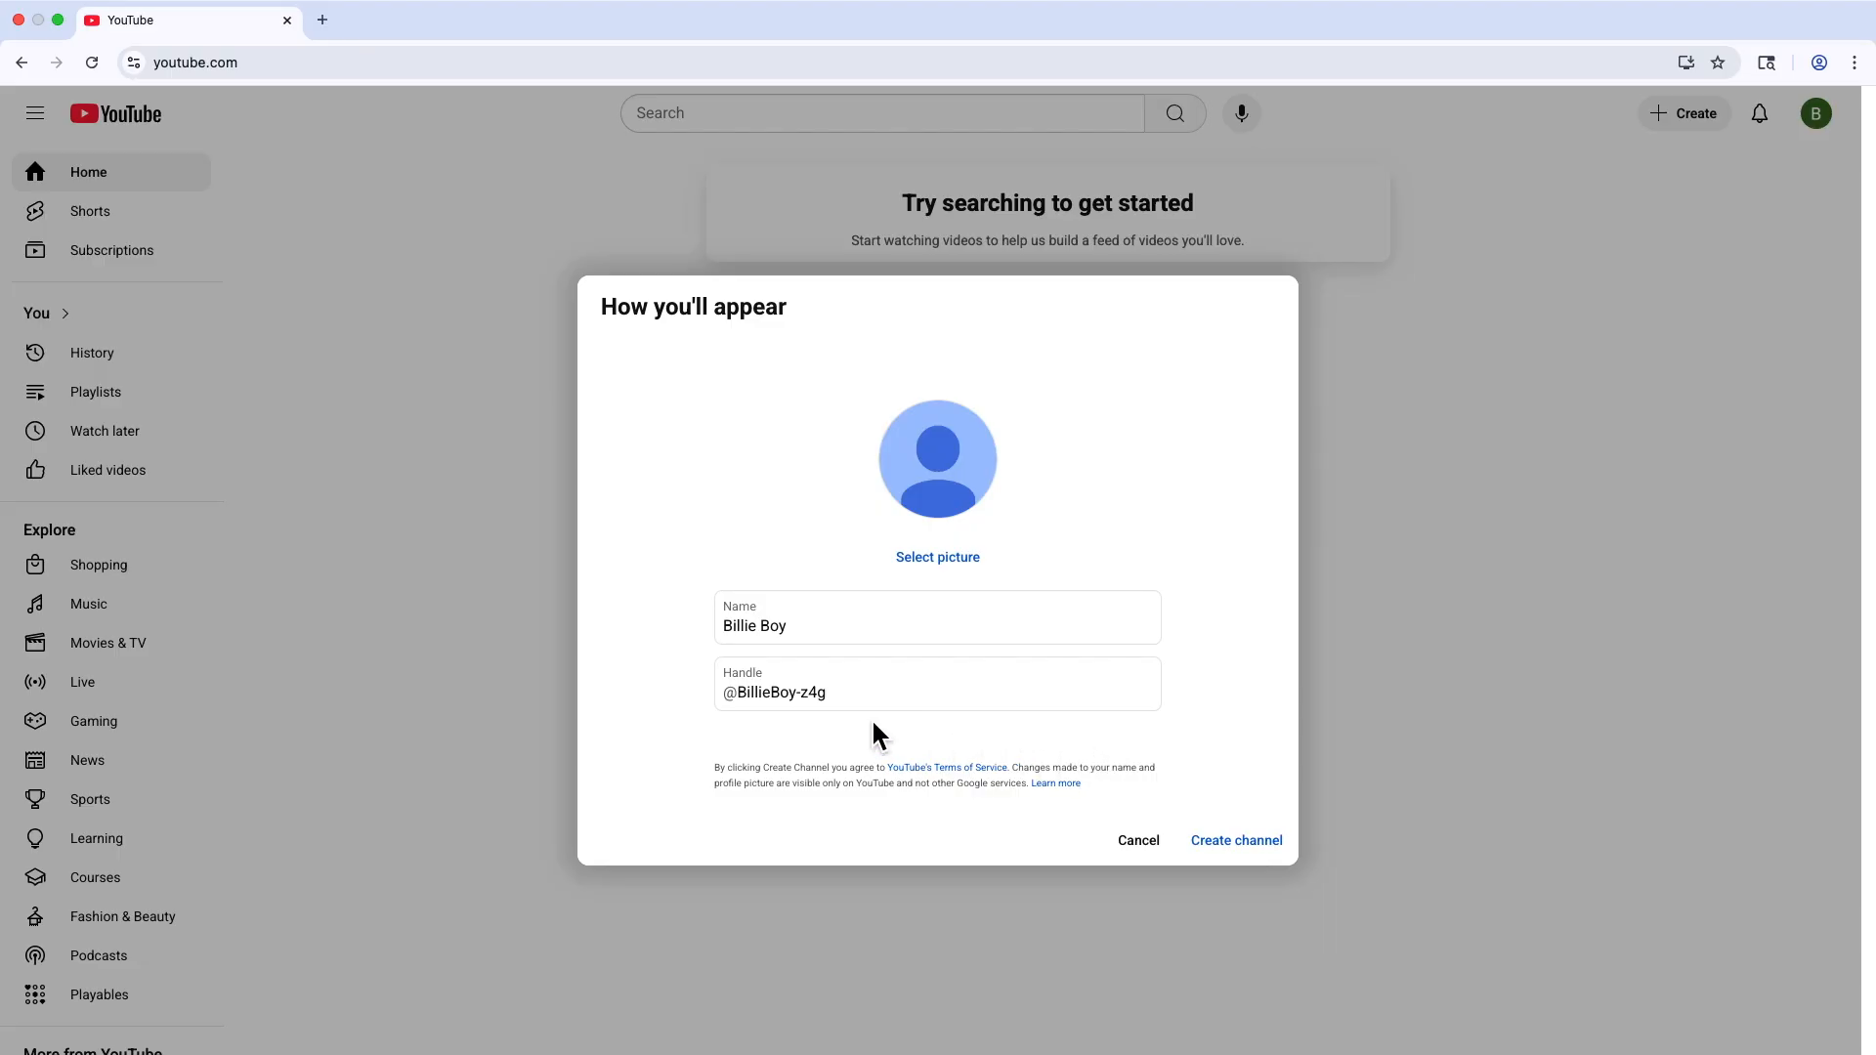
left_click(1251, 846)
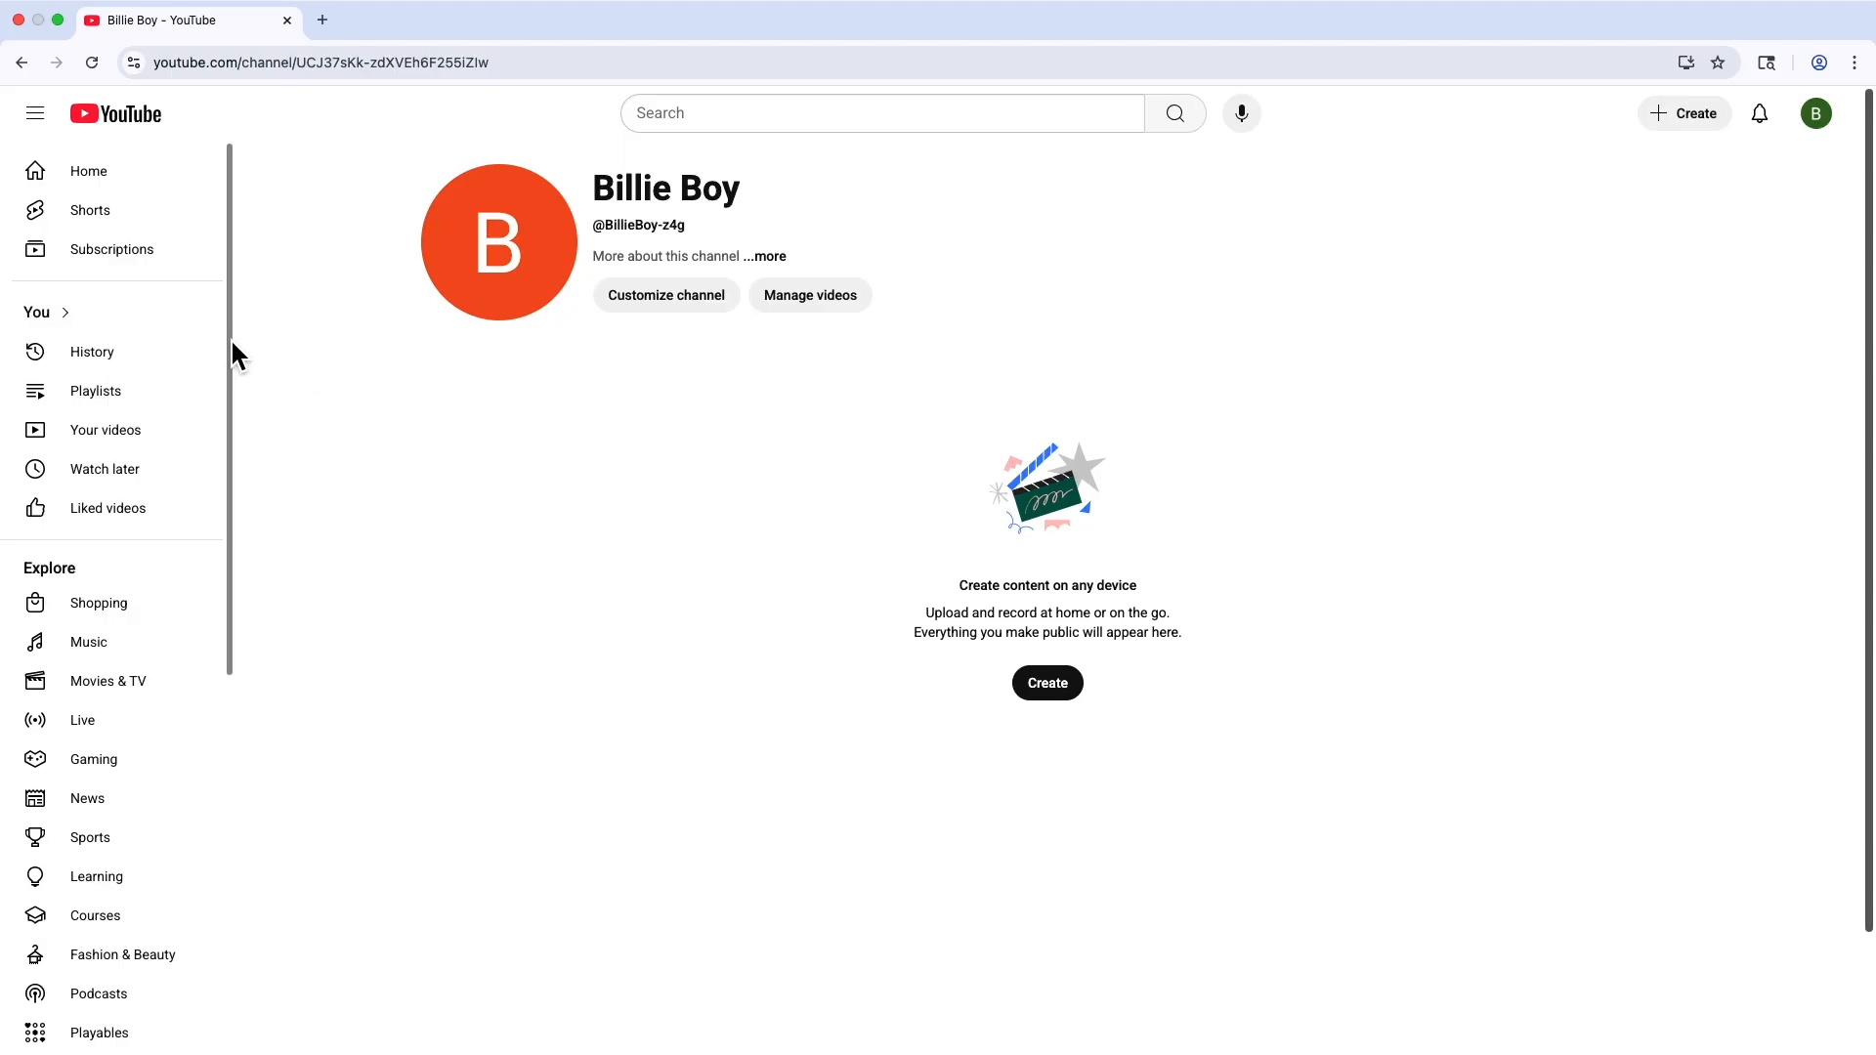
View the new channel's YouTube Studio dashboard past the welcome message, and close both browser tabs
left_click_drag(230, 338, 241, 678)
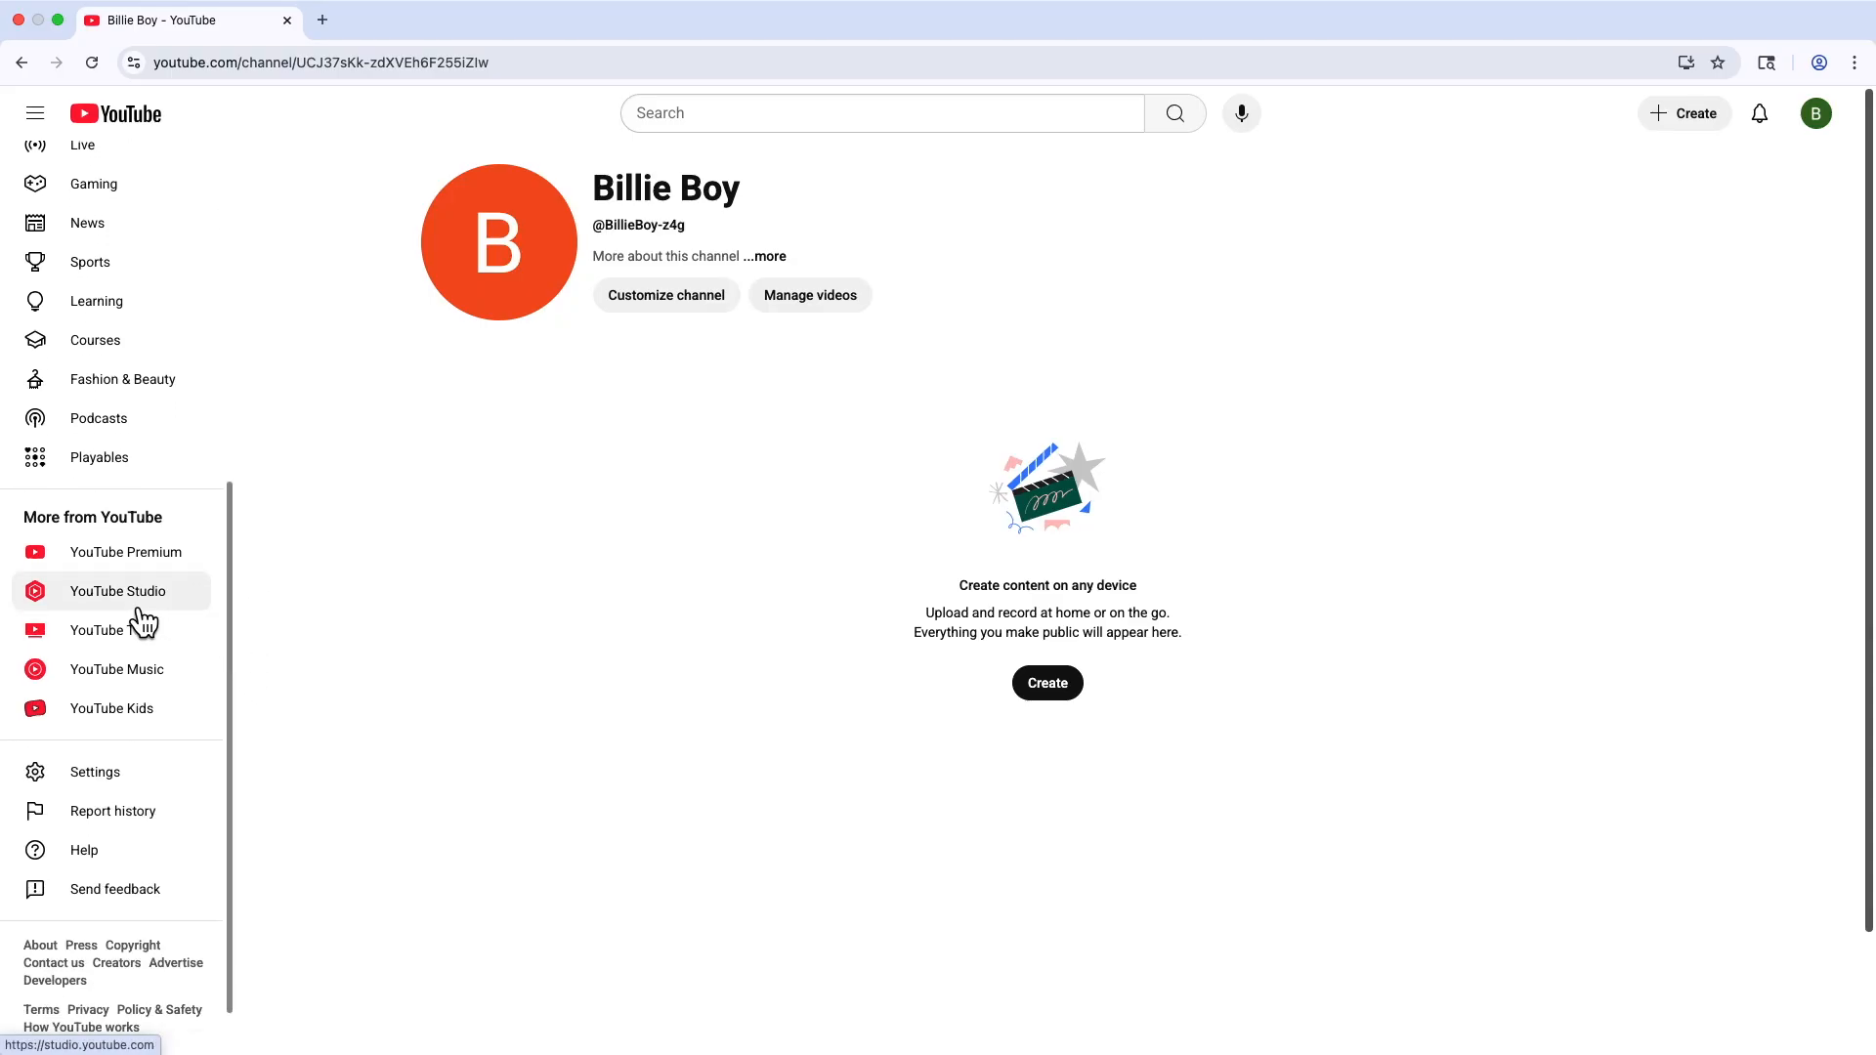
left_click(101, 598)
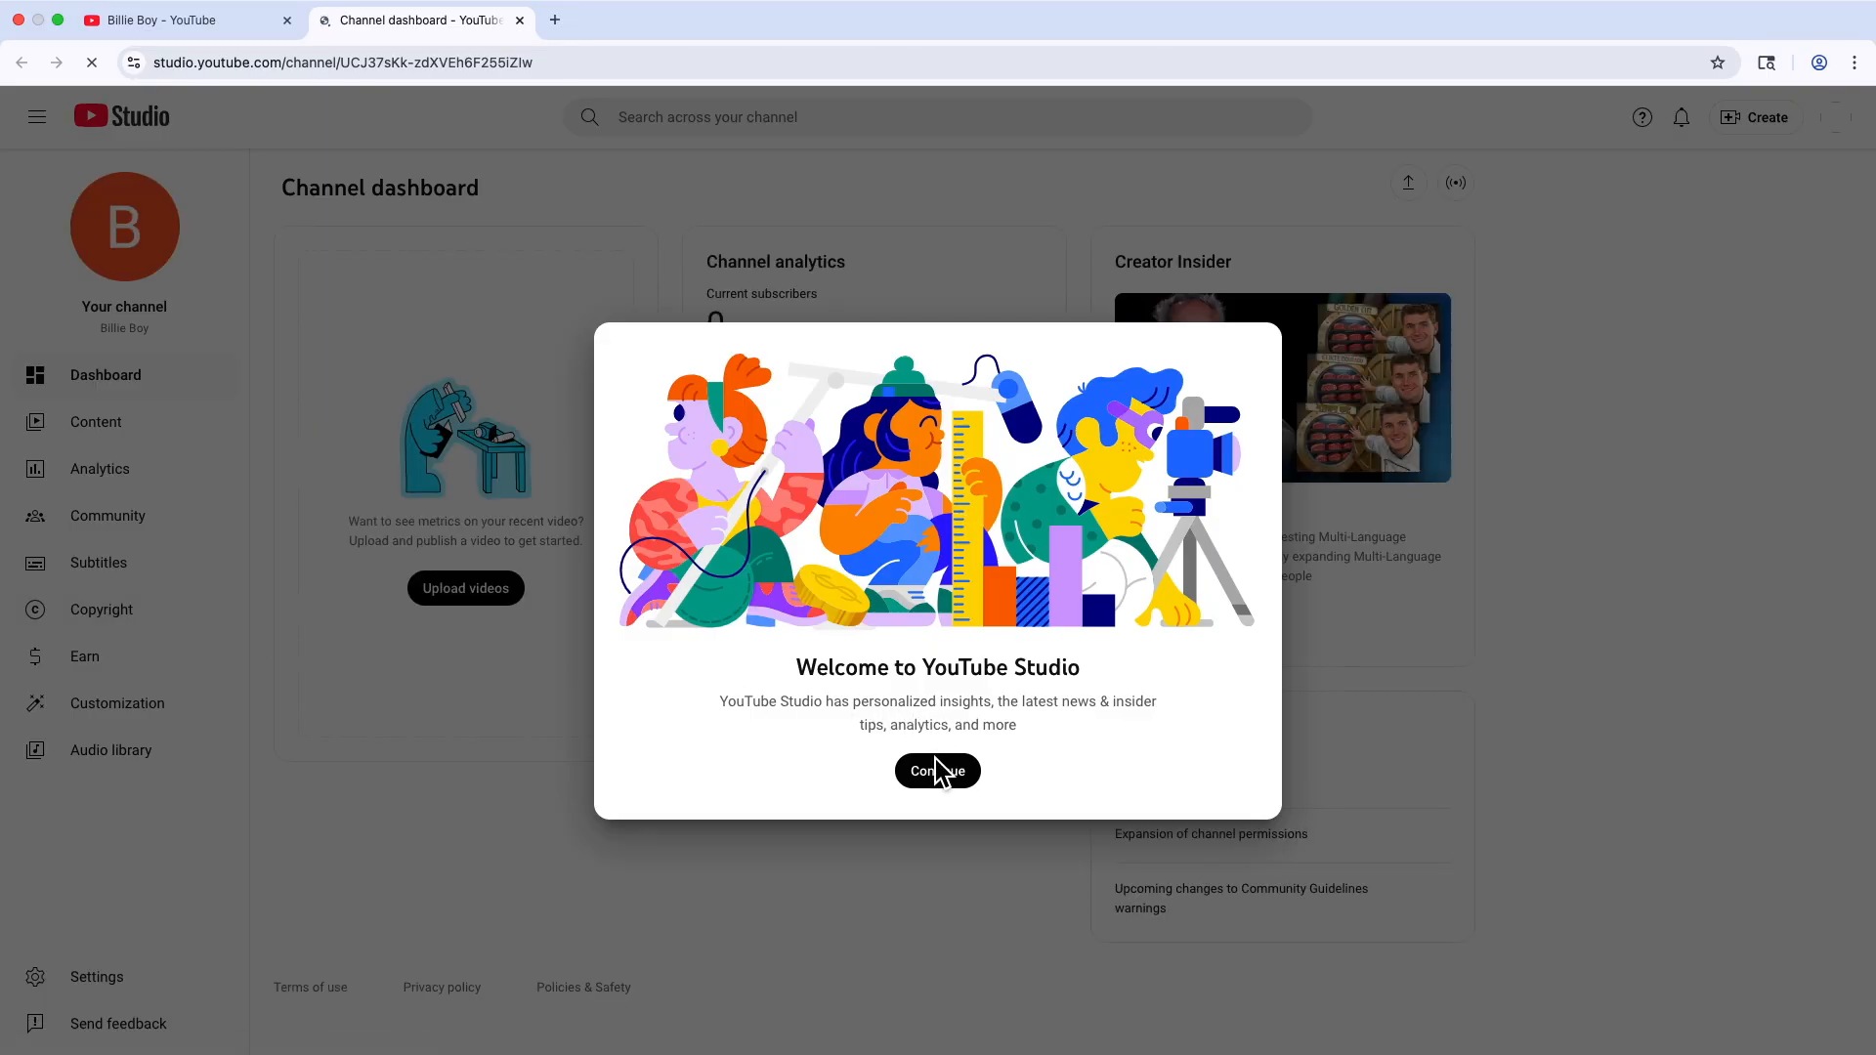
left_click(943, 776)
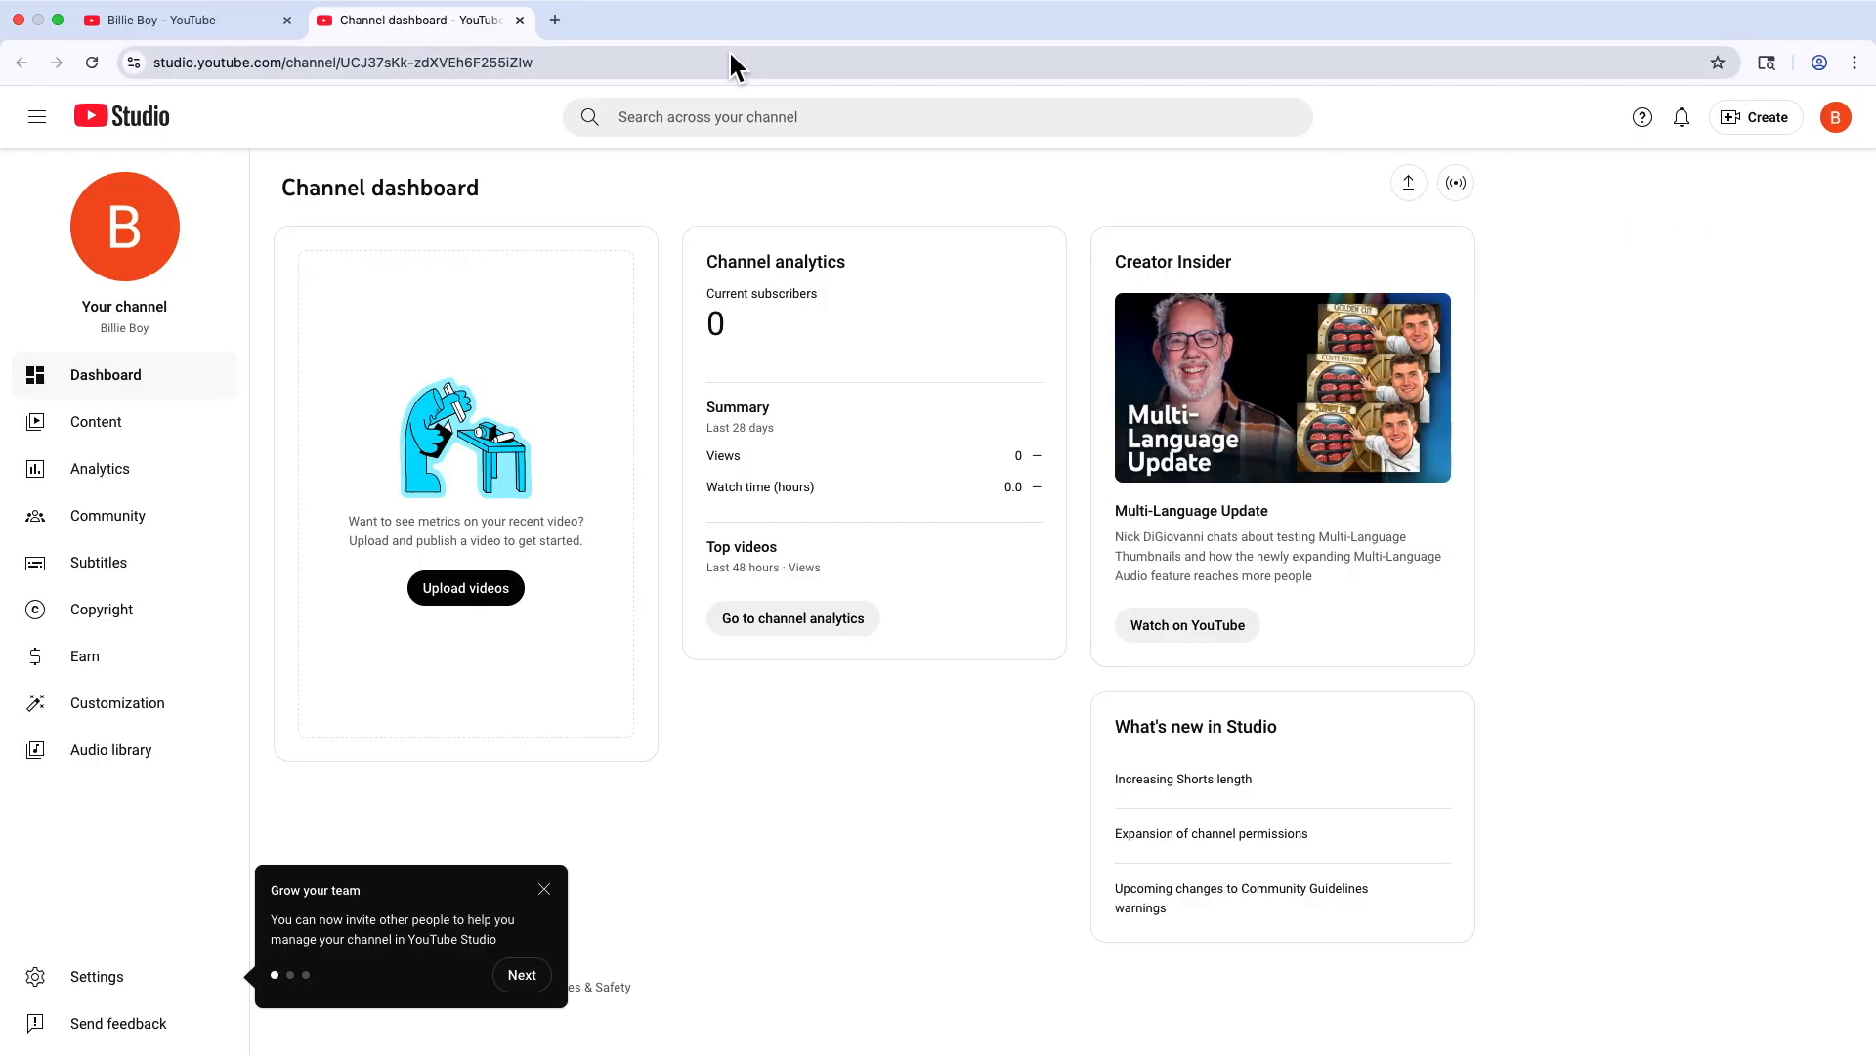
left_click(520, 20)
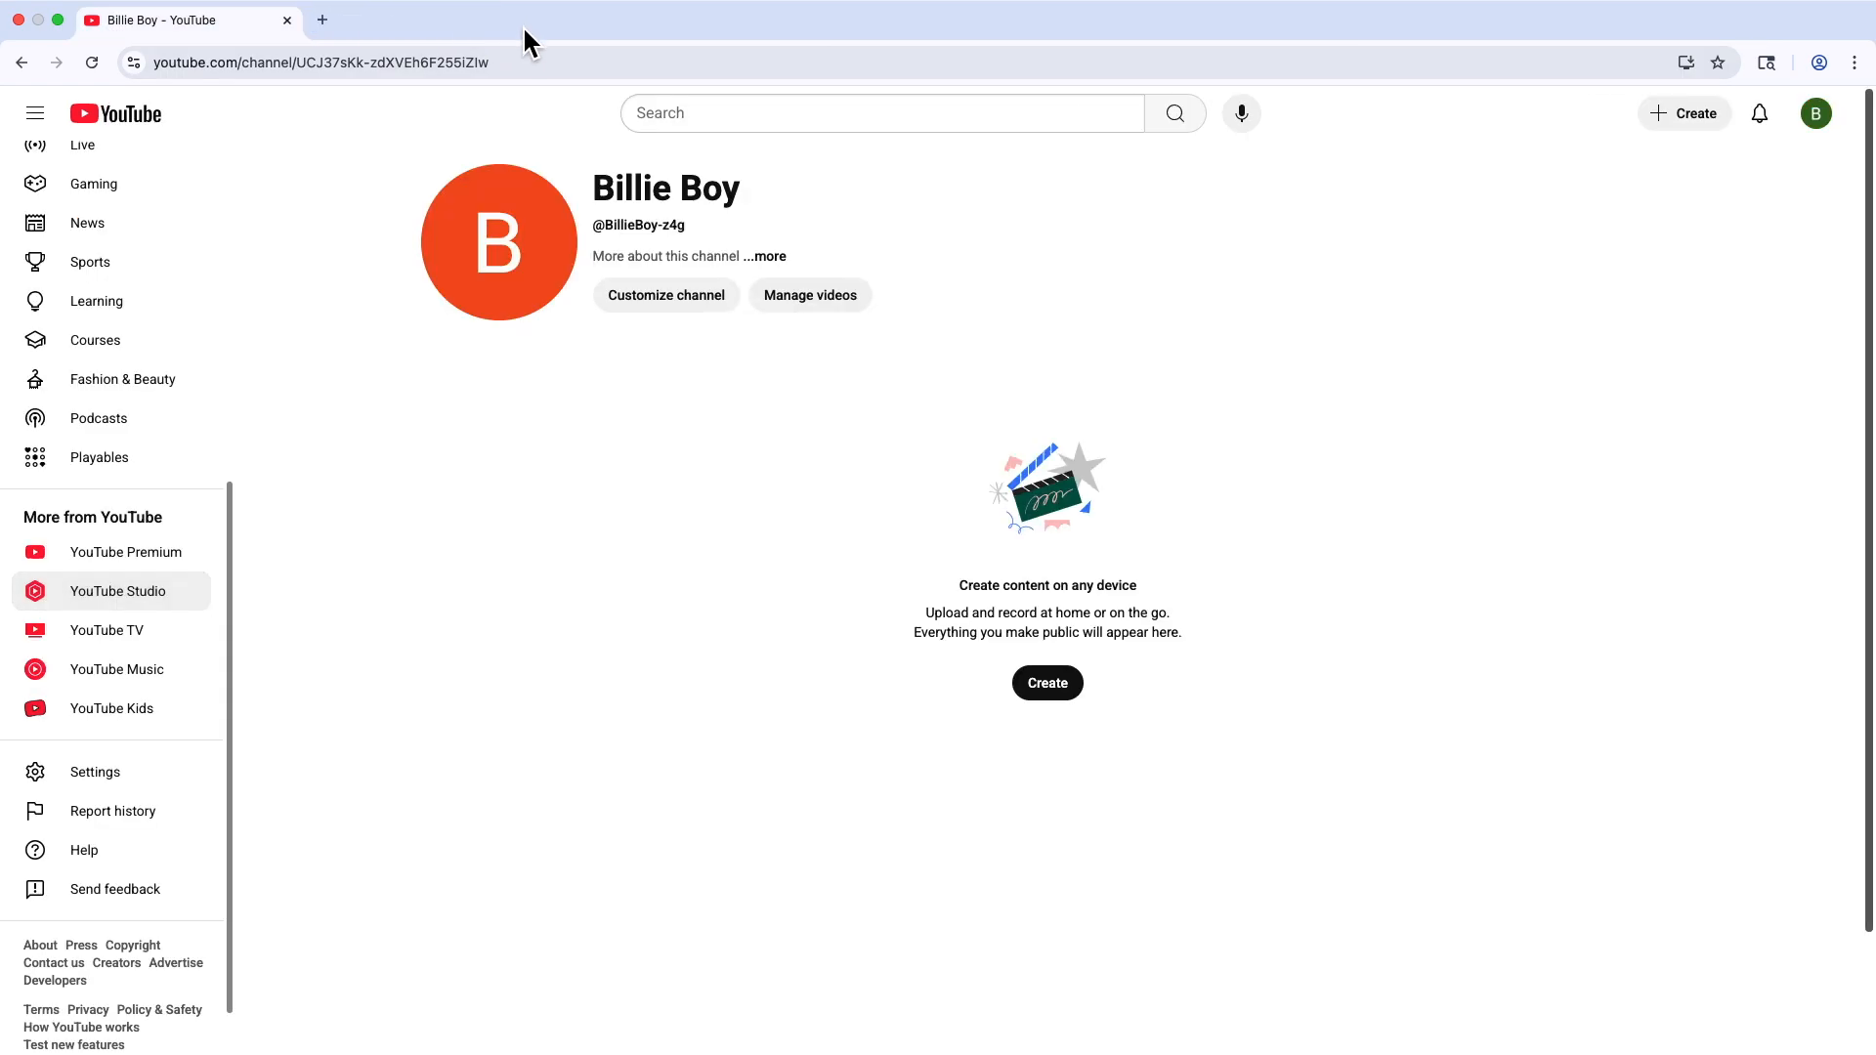
left_click(287, 19)
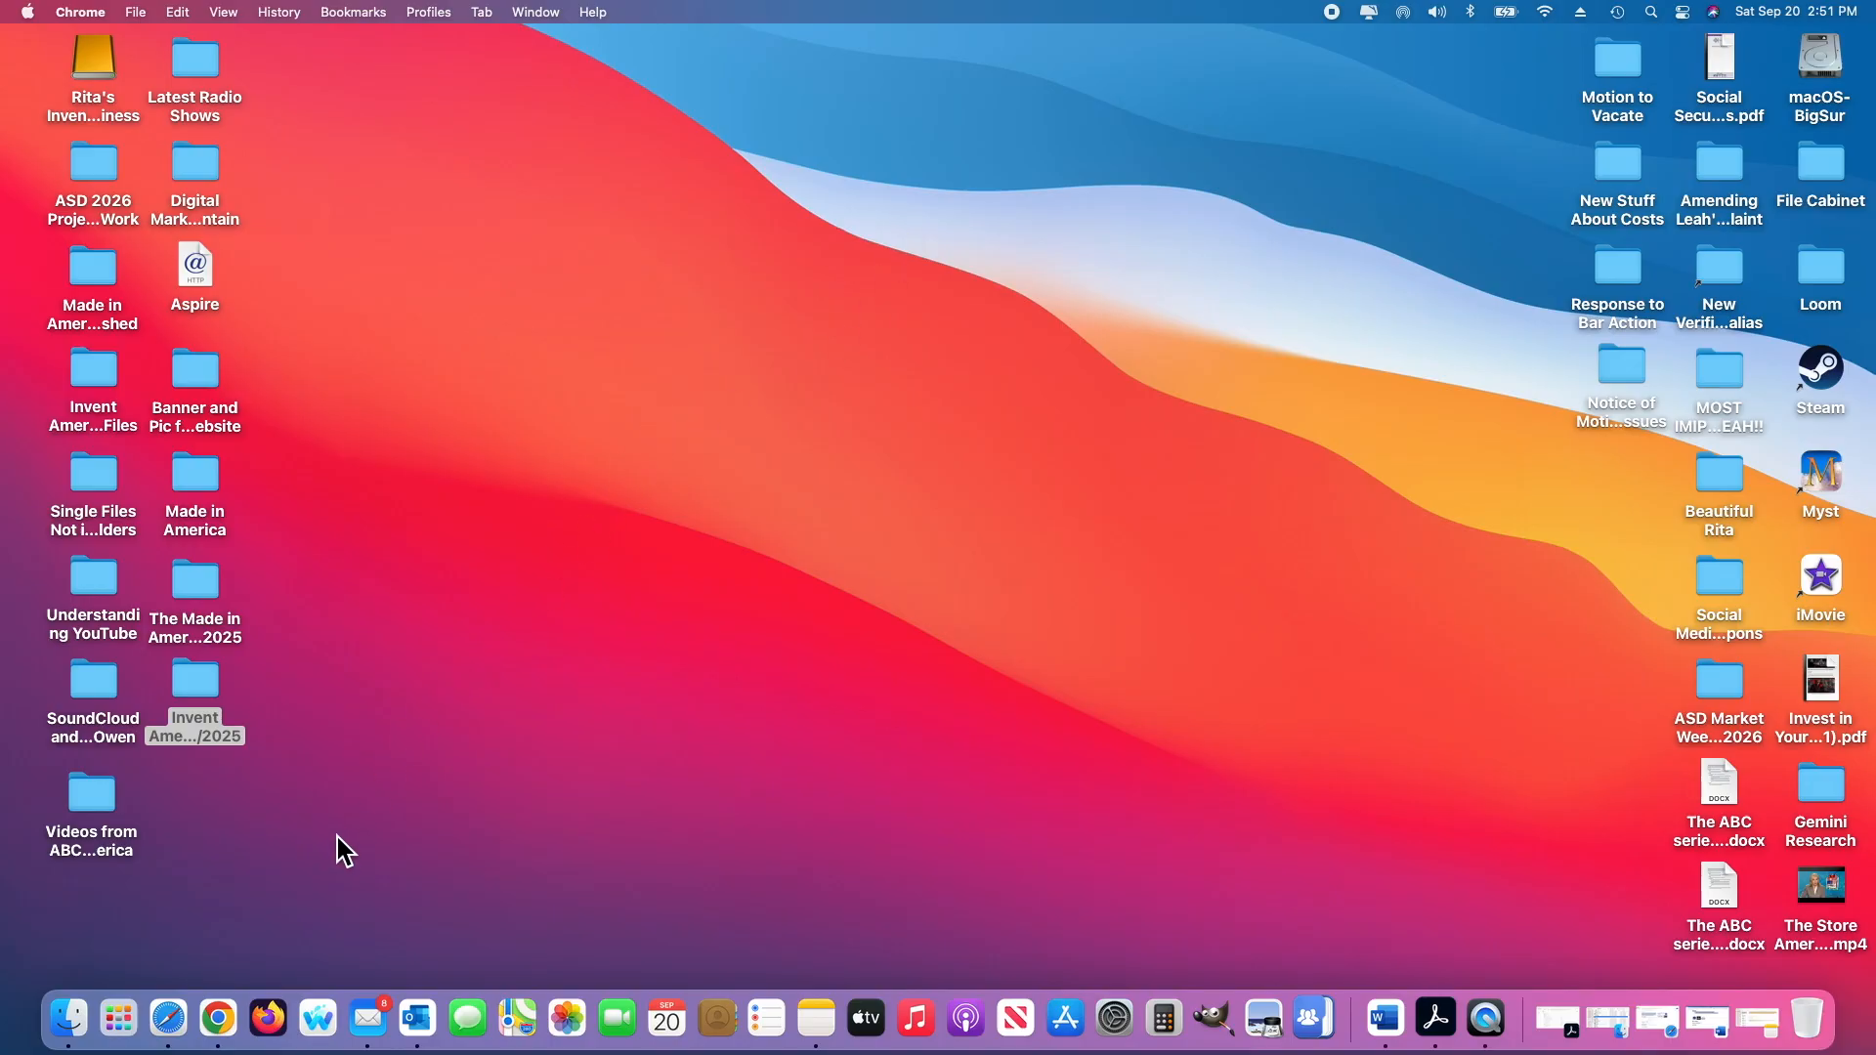
Reopen Chrome with the America's Inventor Lady profile and go to YouTube from the Google apps
left_click(227, 999)
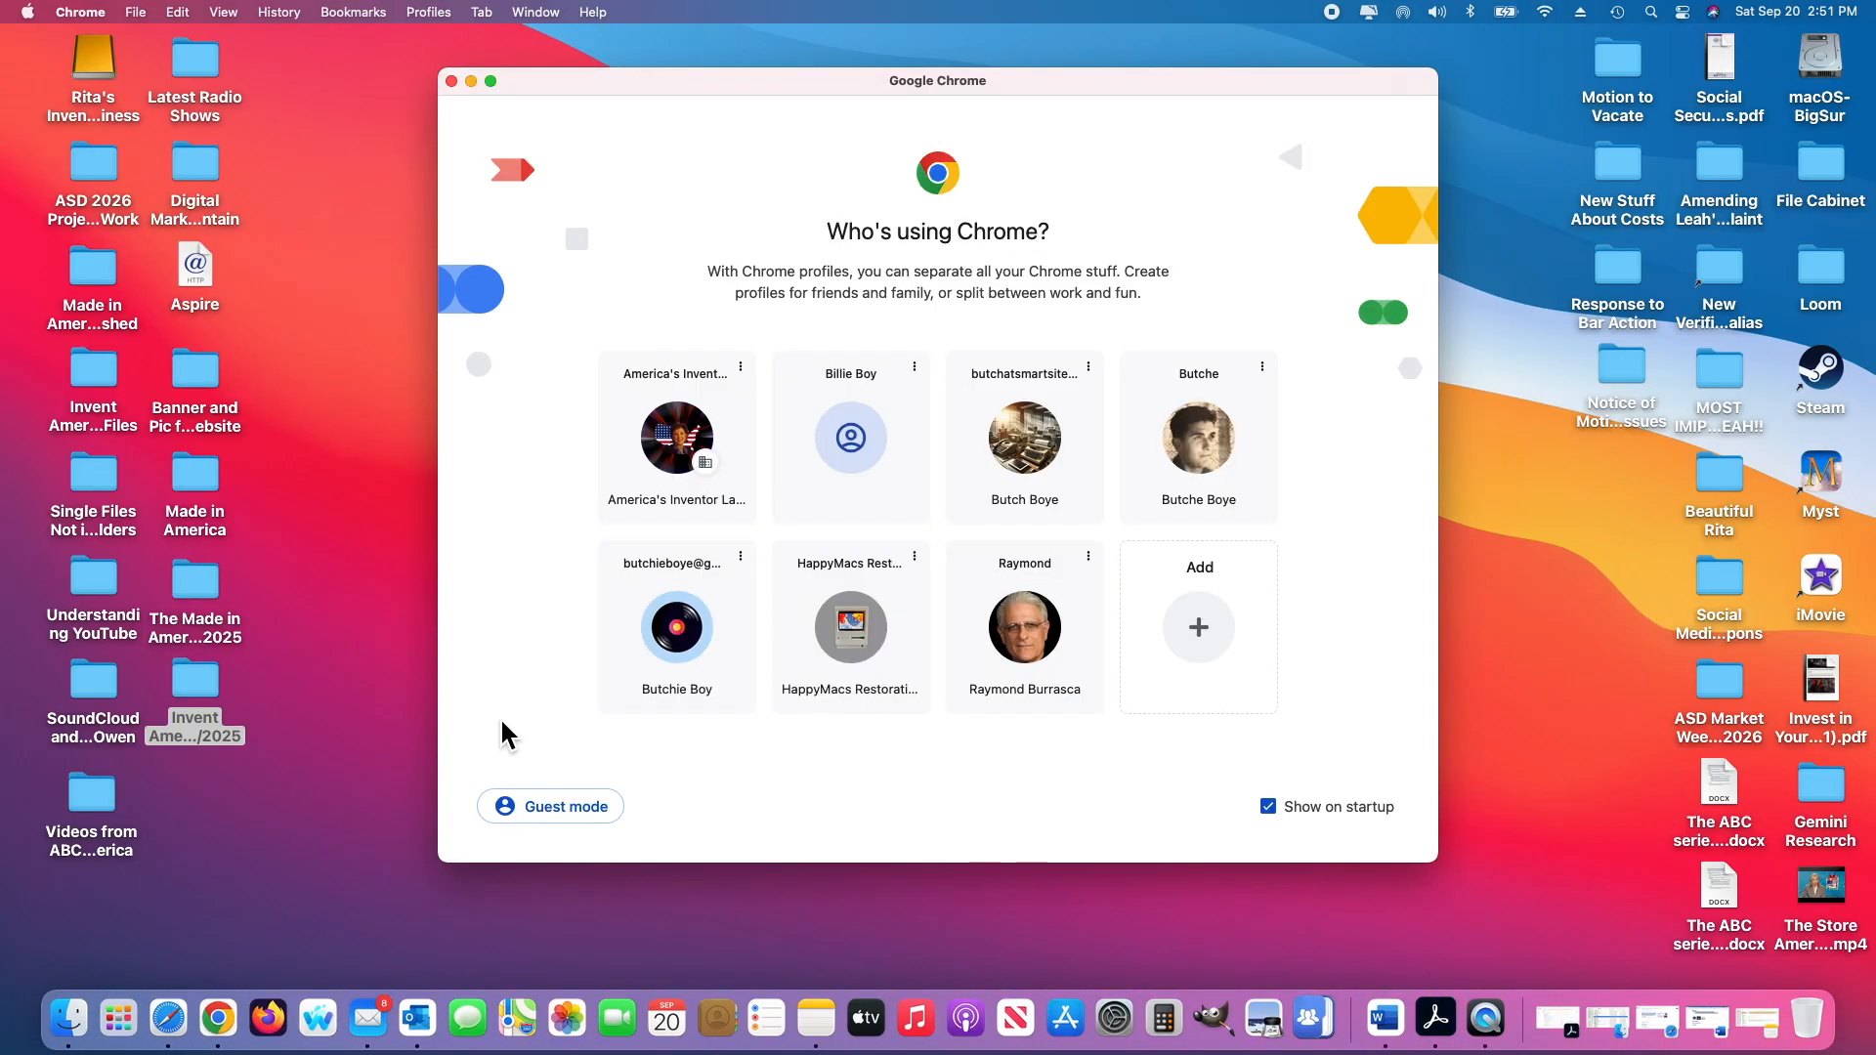
left_click(677, 438)
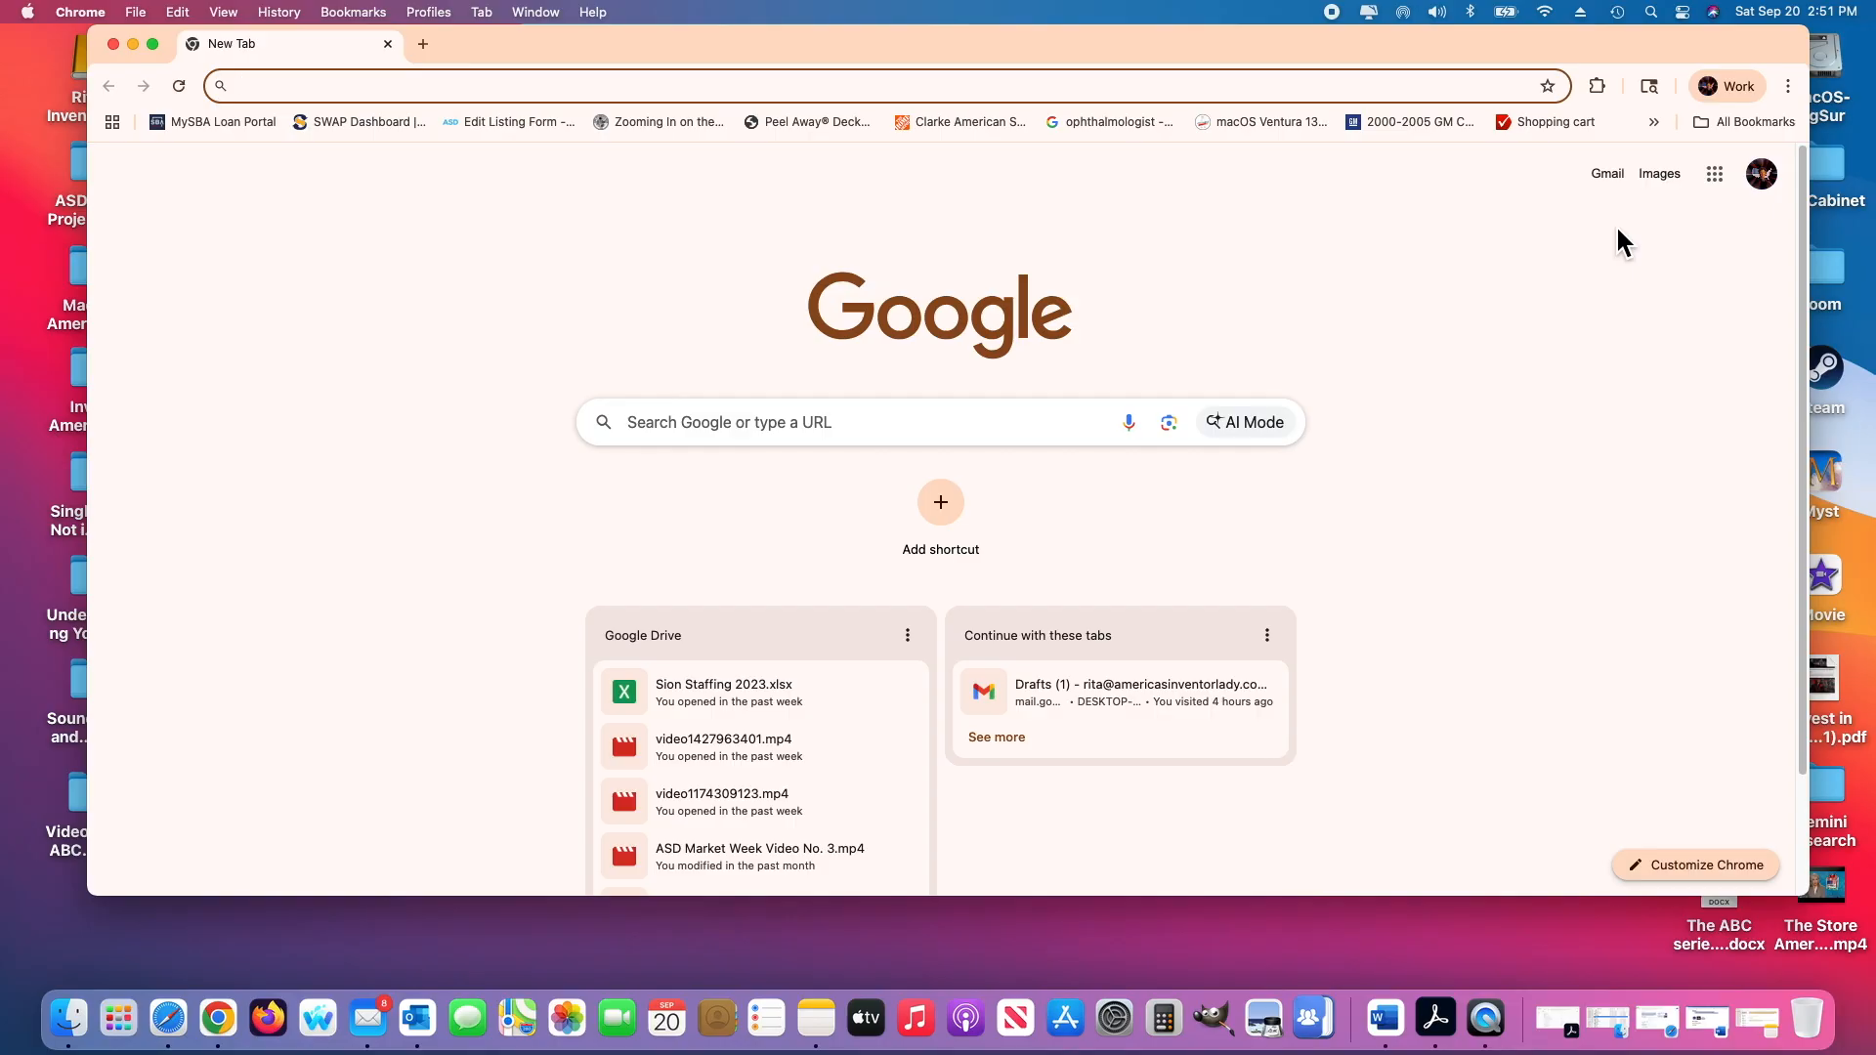
left_click(1730, 182)
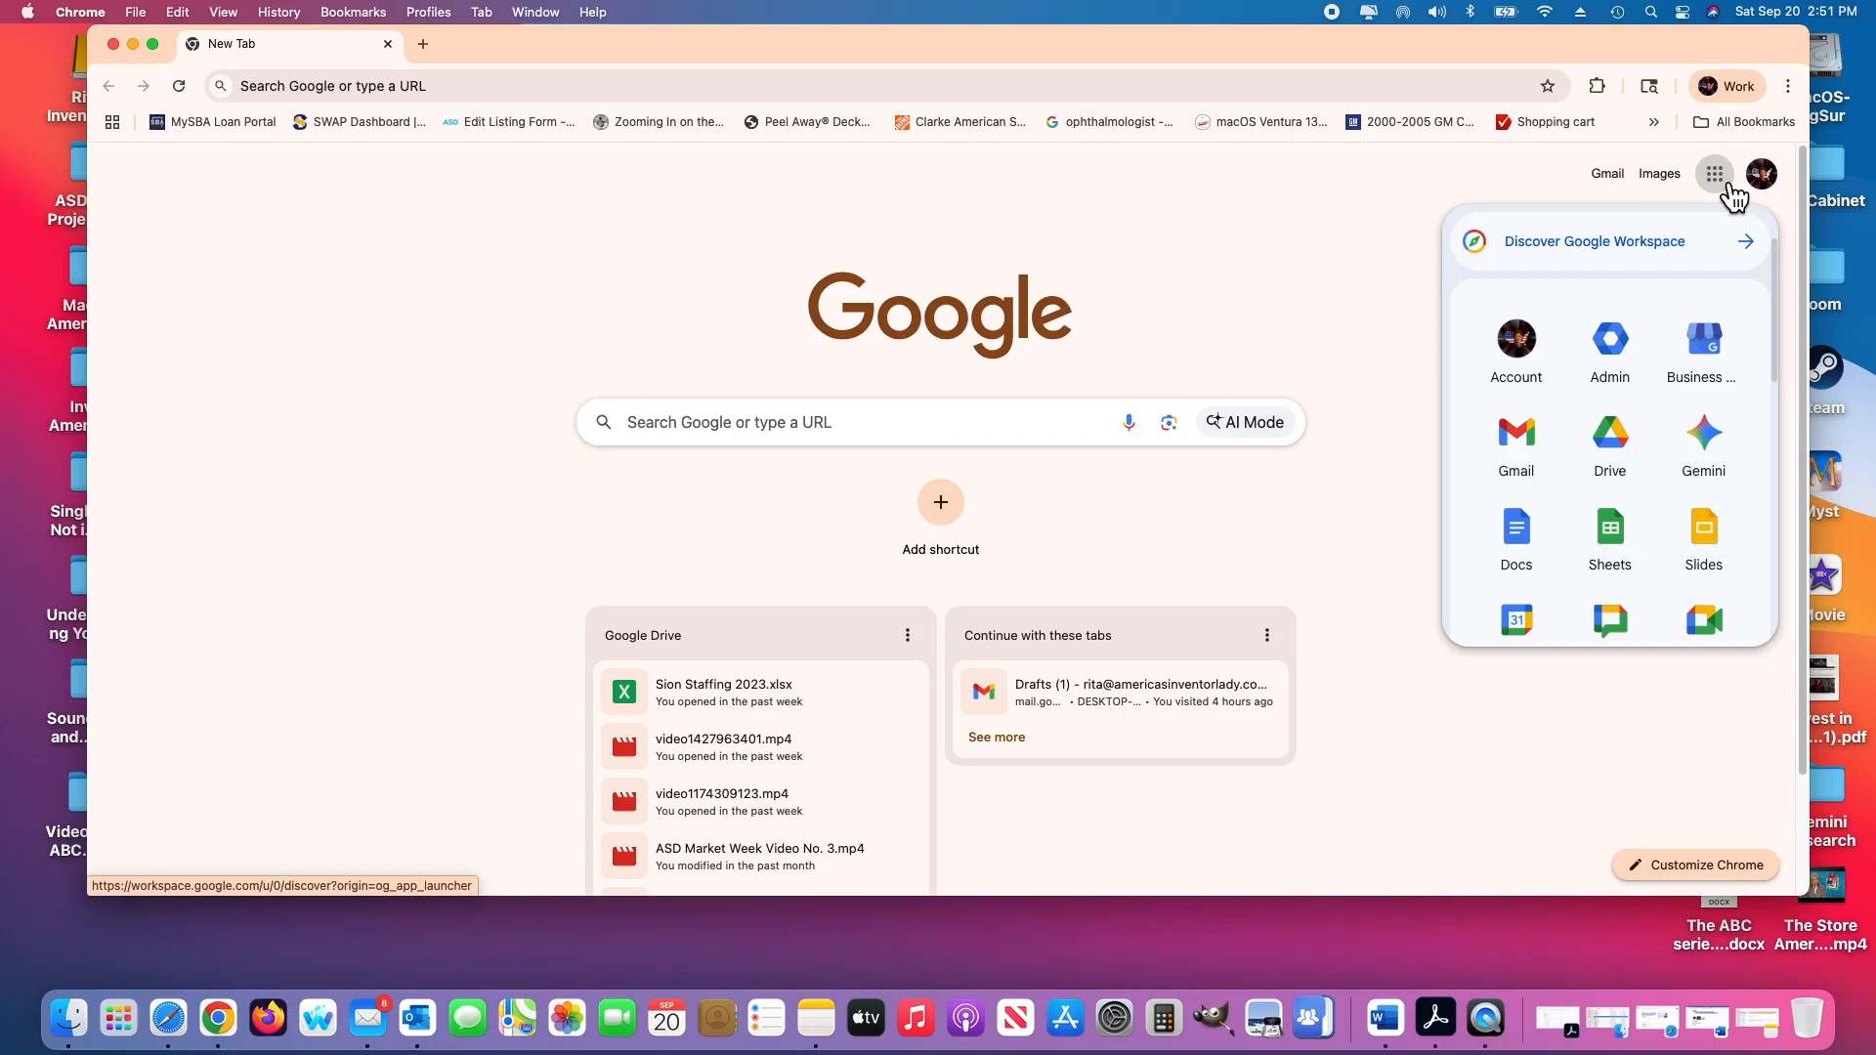
scroll(1776, 322, "down", 2)
scroll(1776, 332, "down", 4)
left_click(1614, 513)
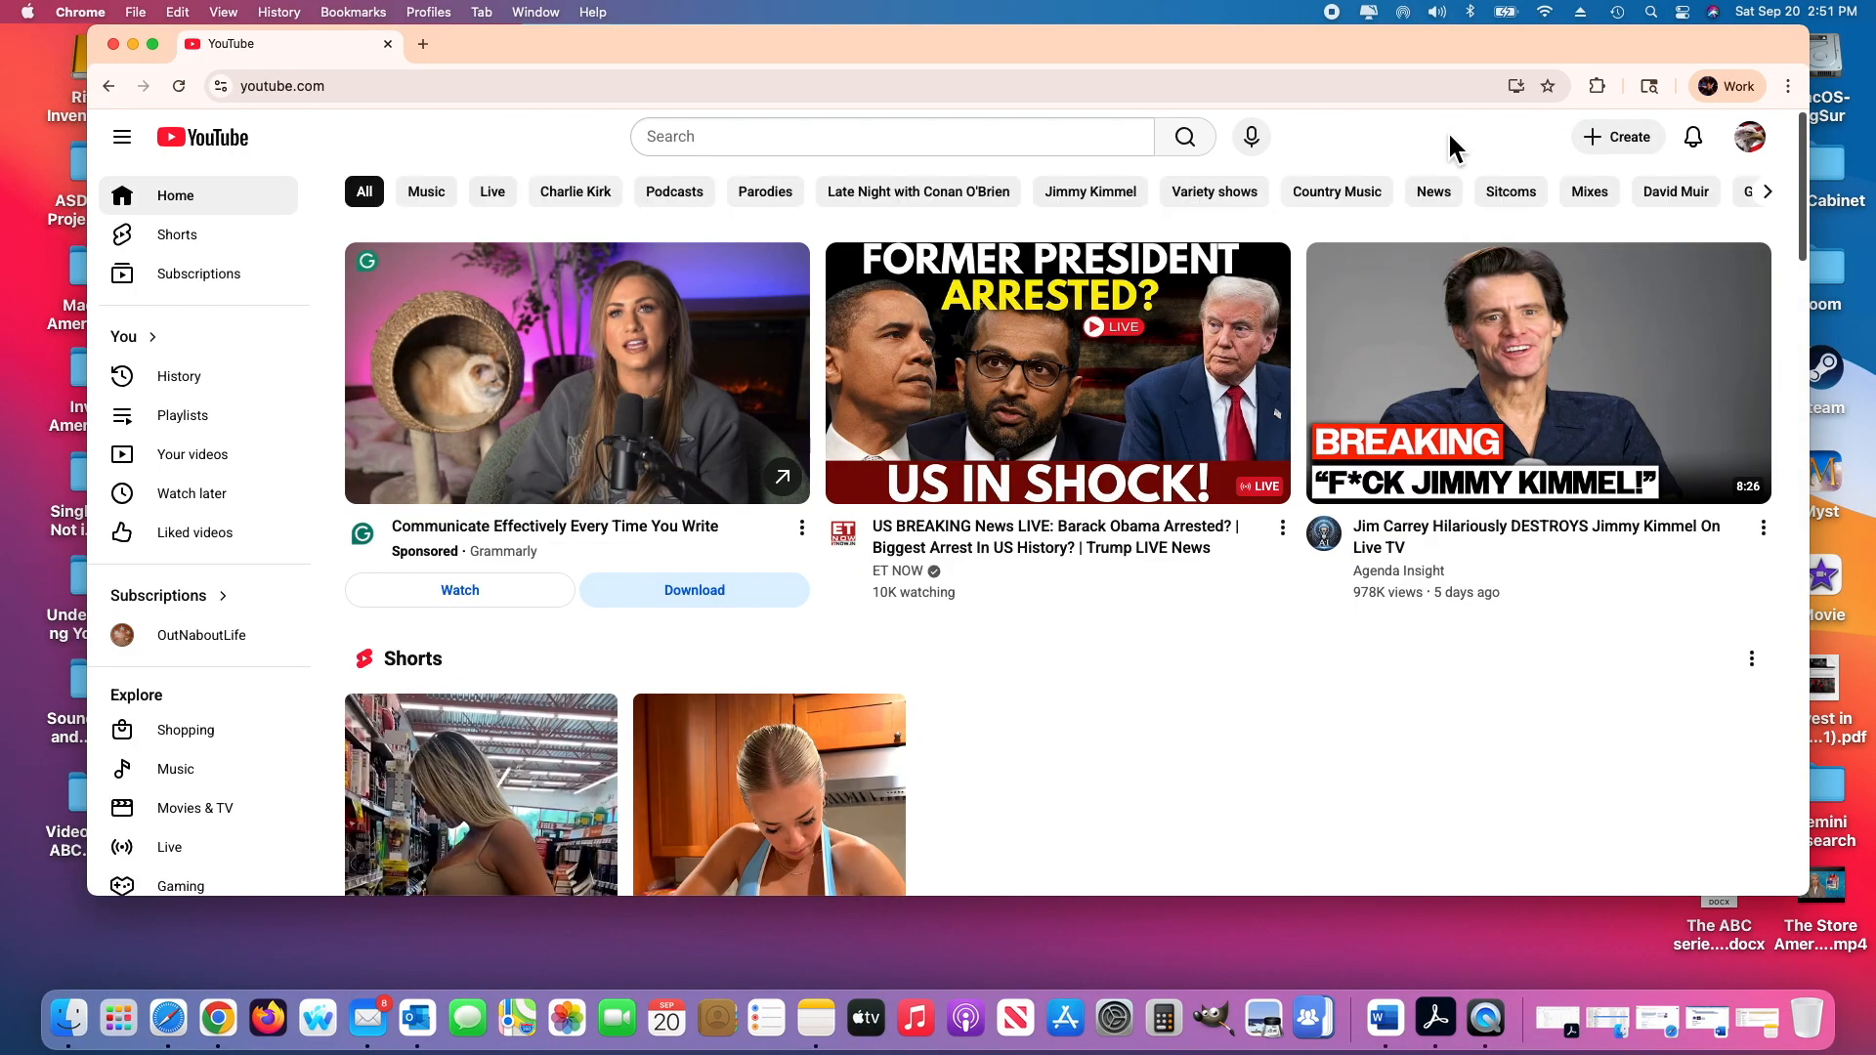
Open the Invent America TV channel page and its YouTube Studio dashboard
left_click(1767, 147)
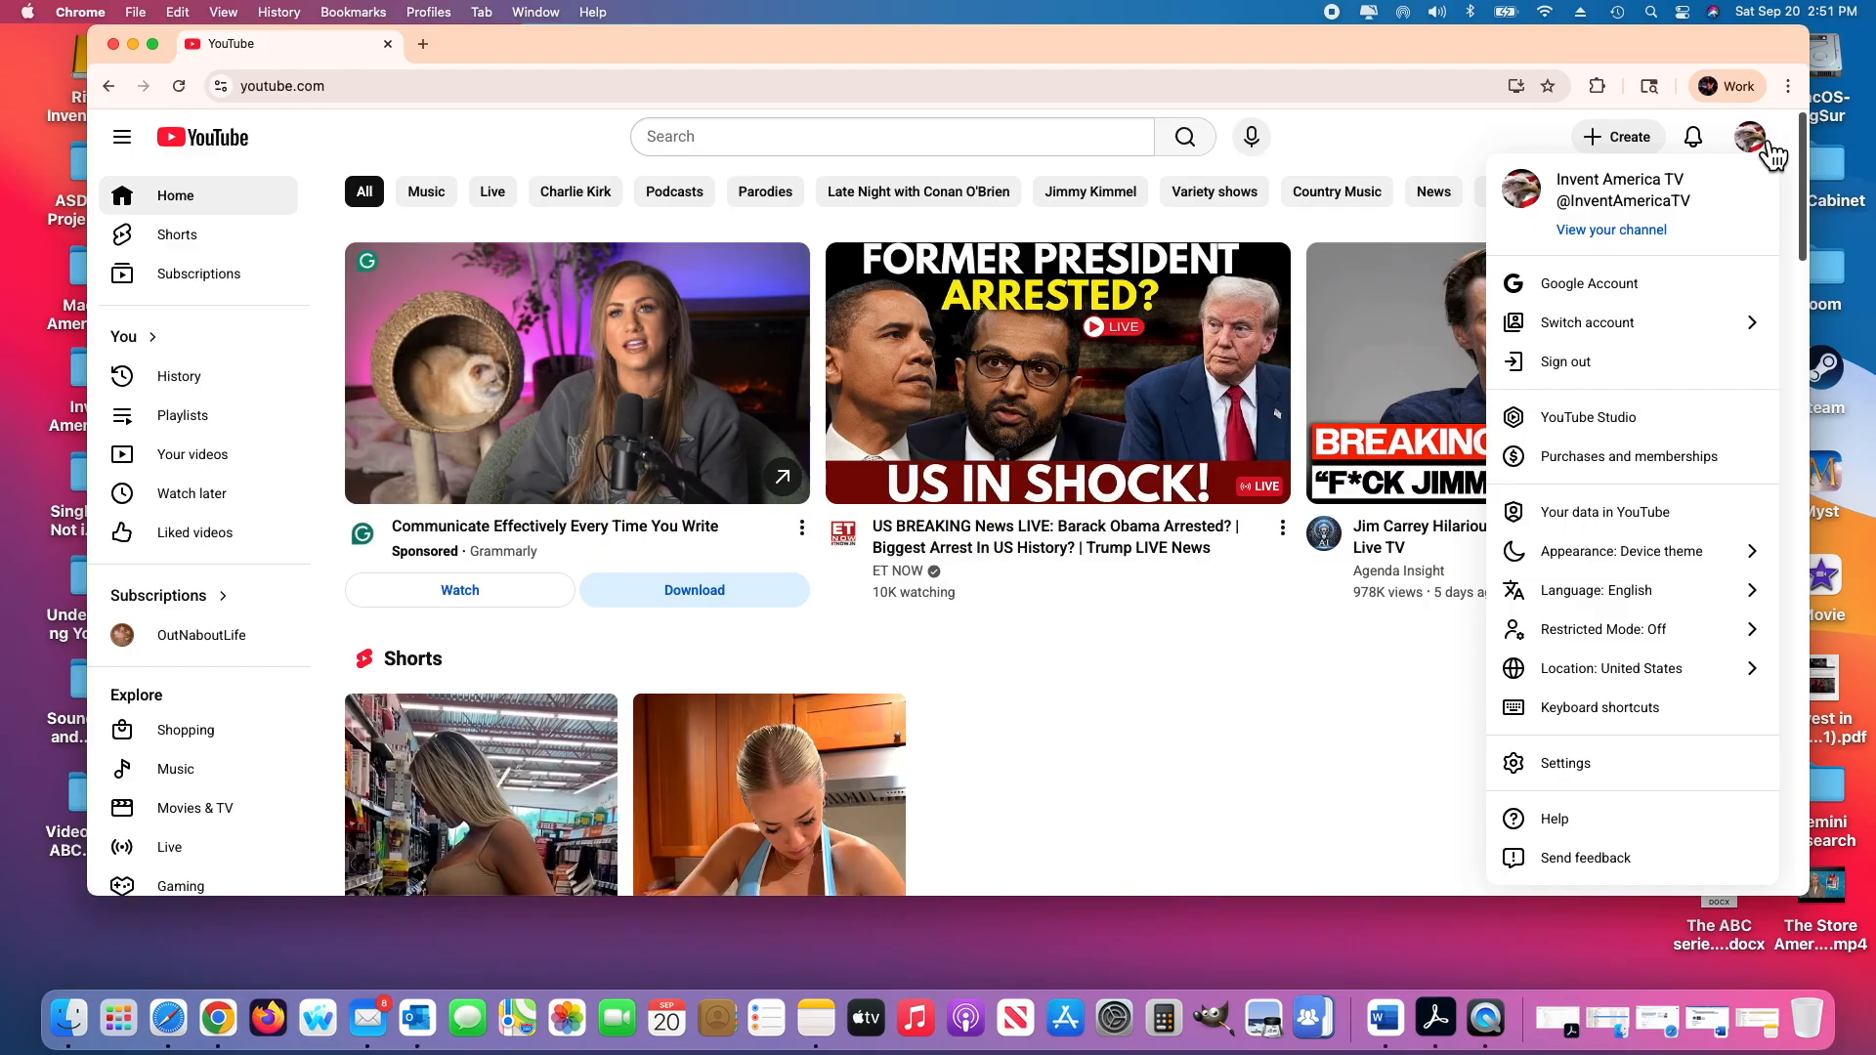
left_click(1614, 234)
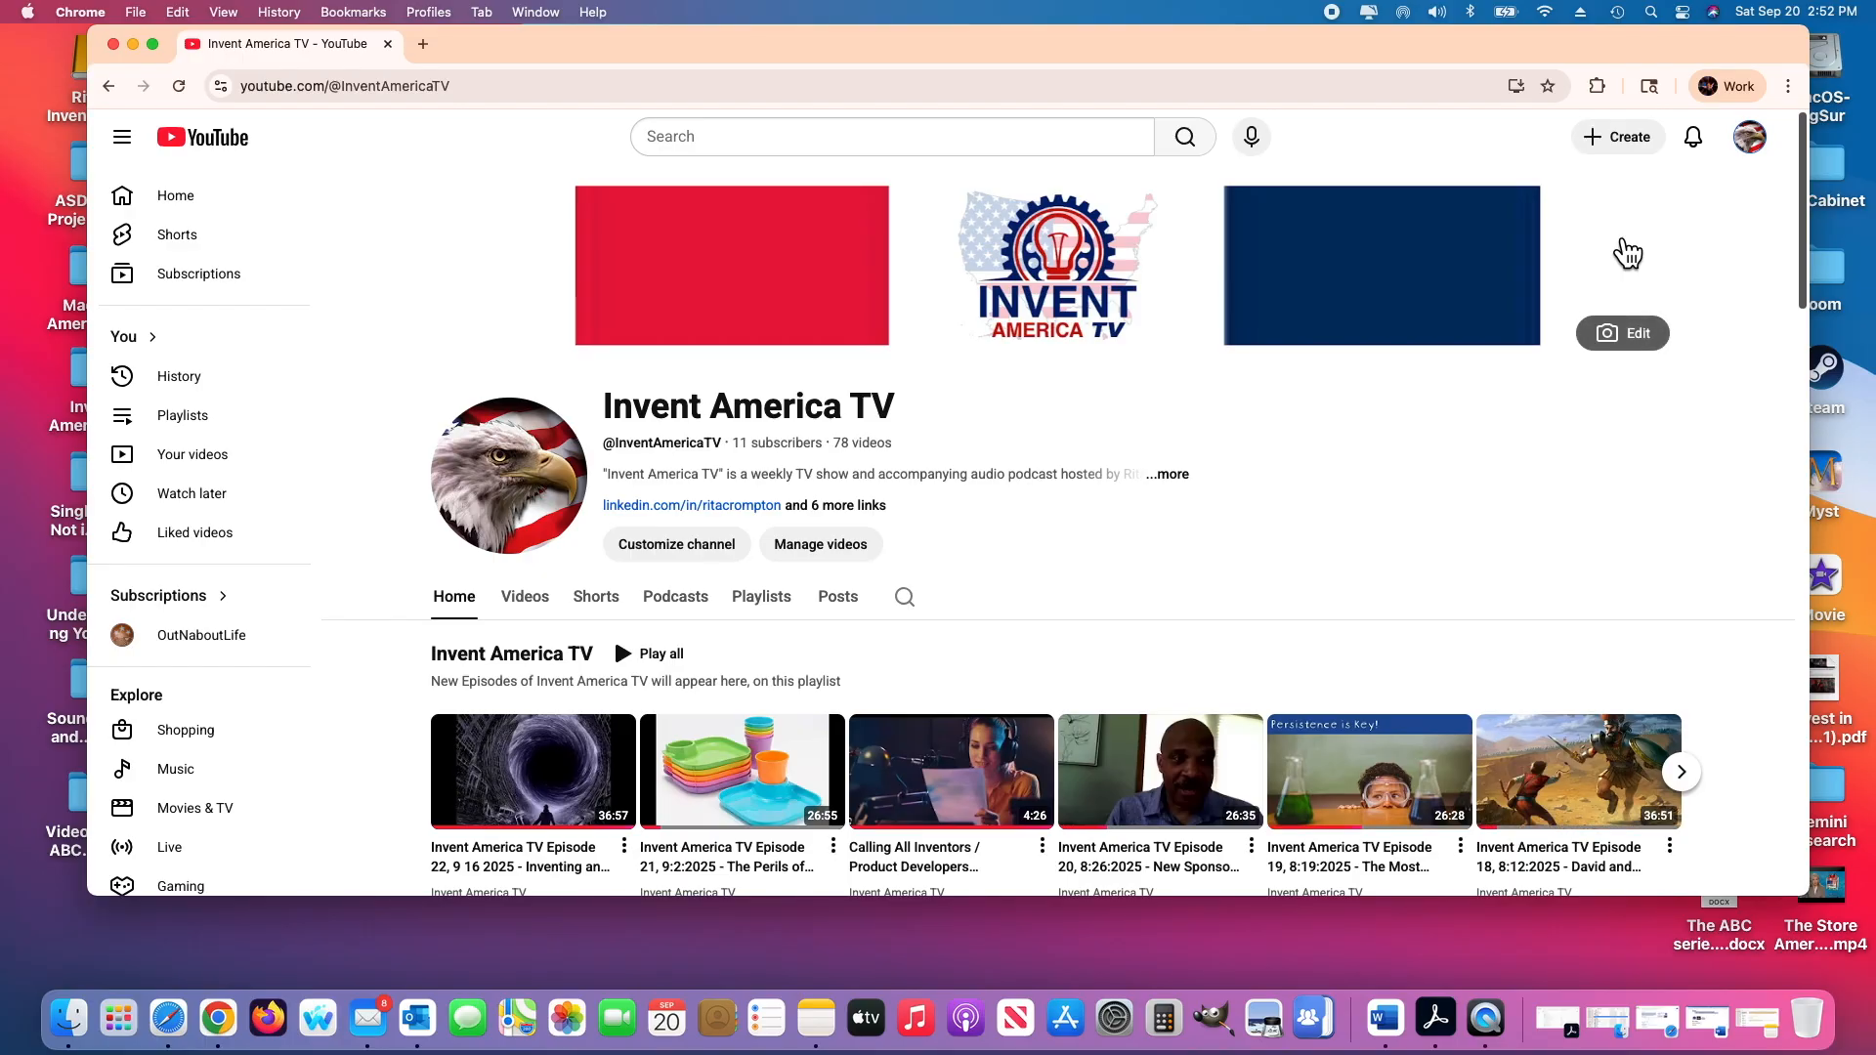
left_click(1763, 146)
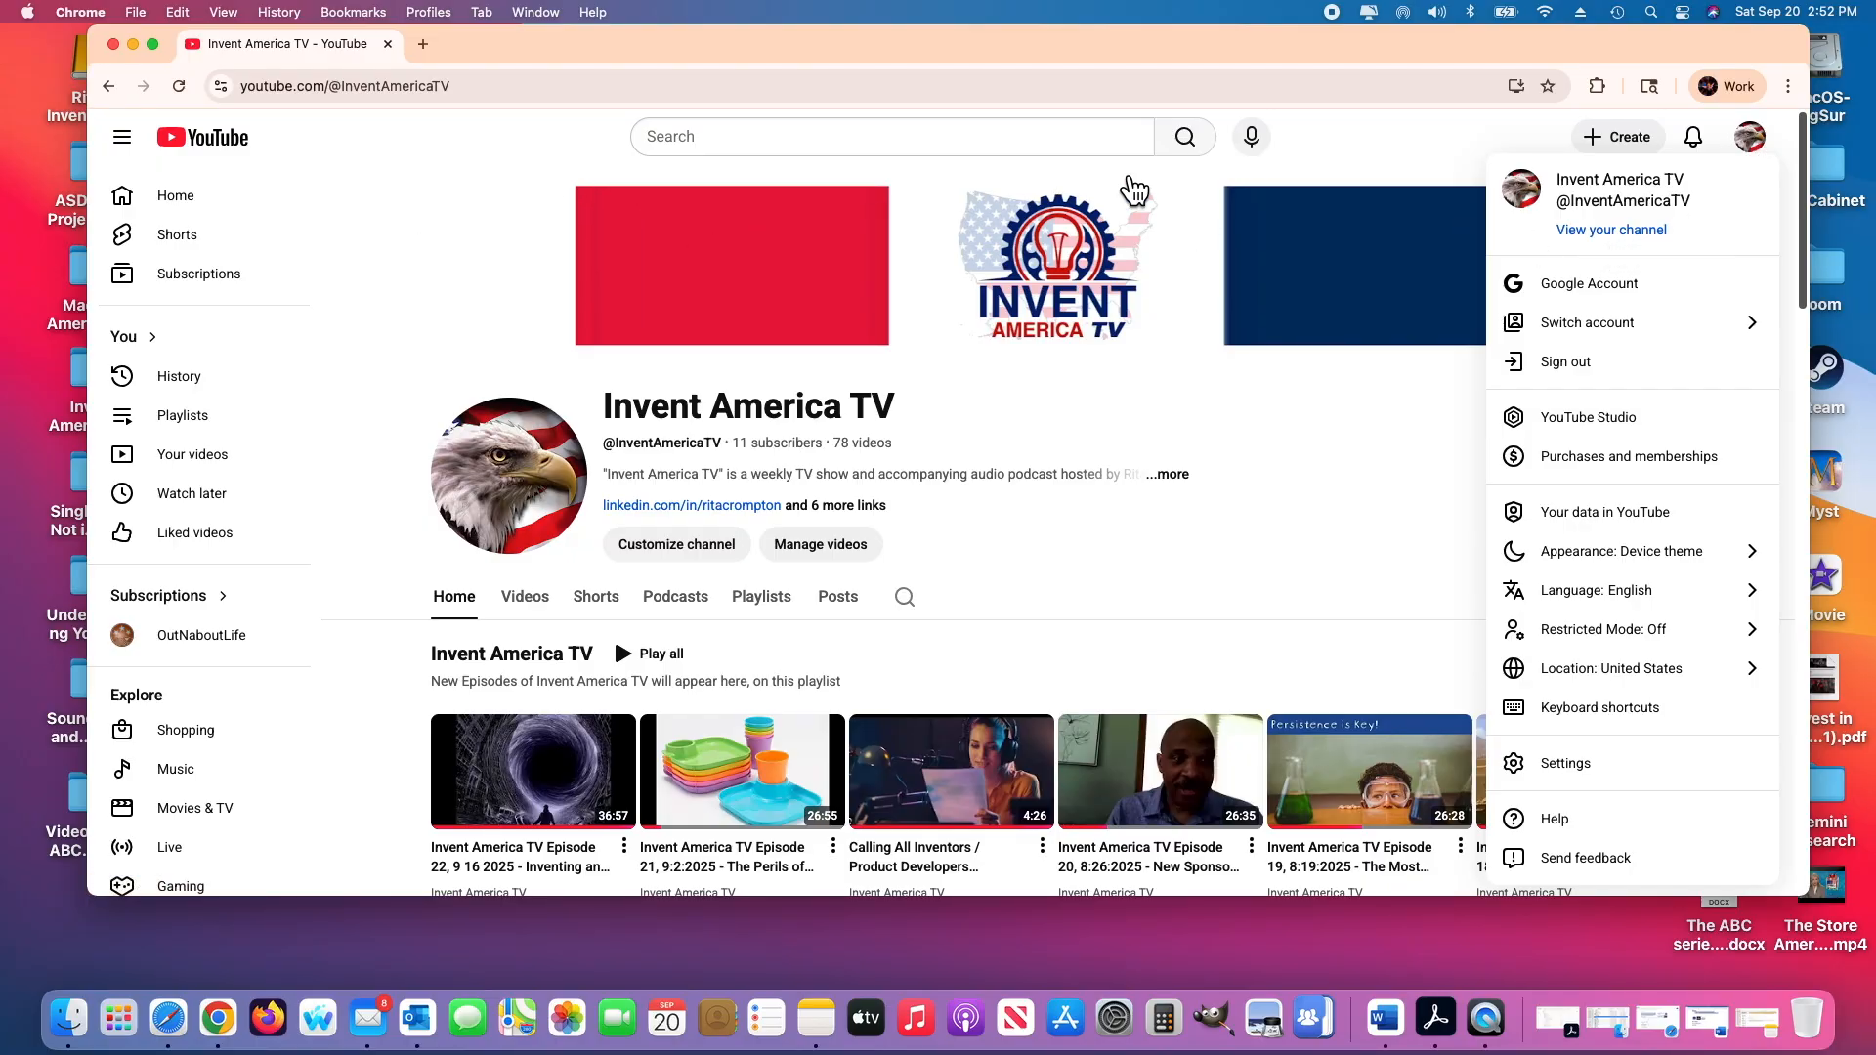
left_click(1754, 145)
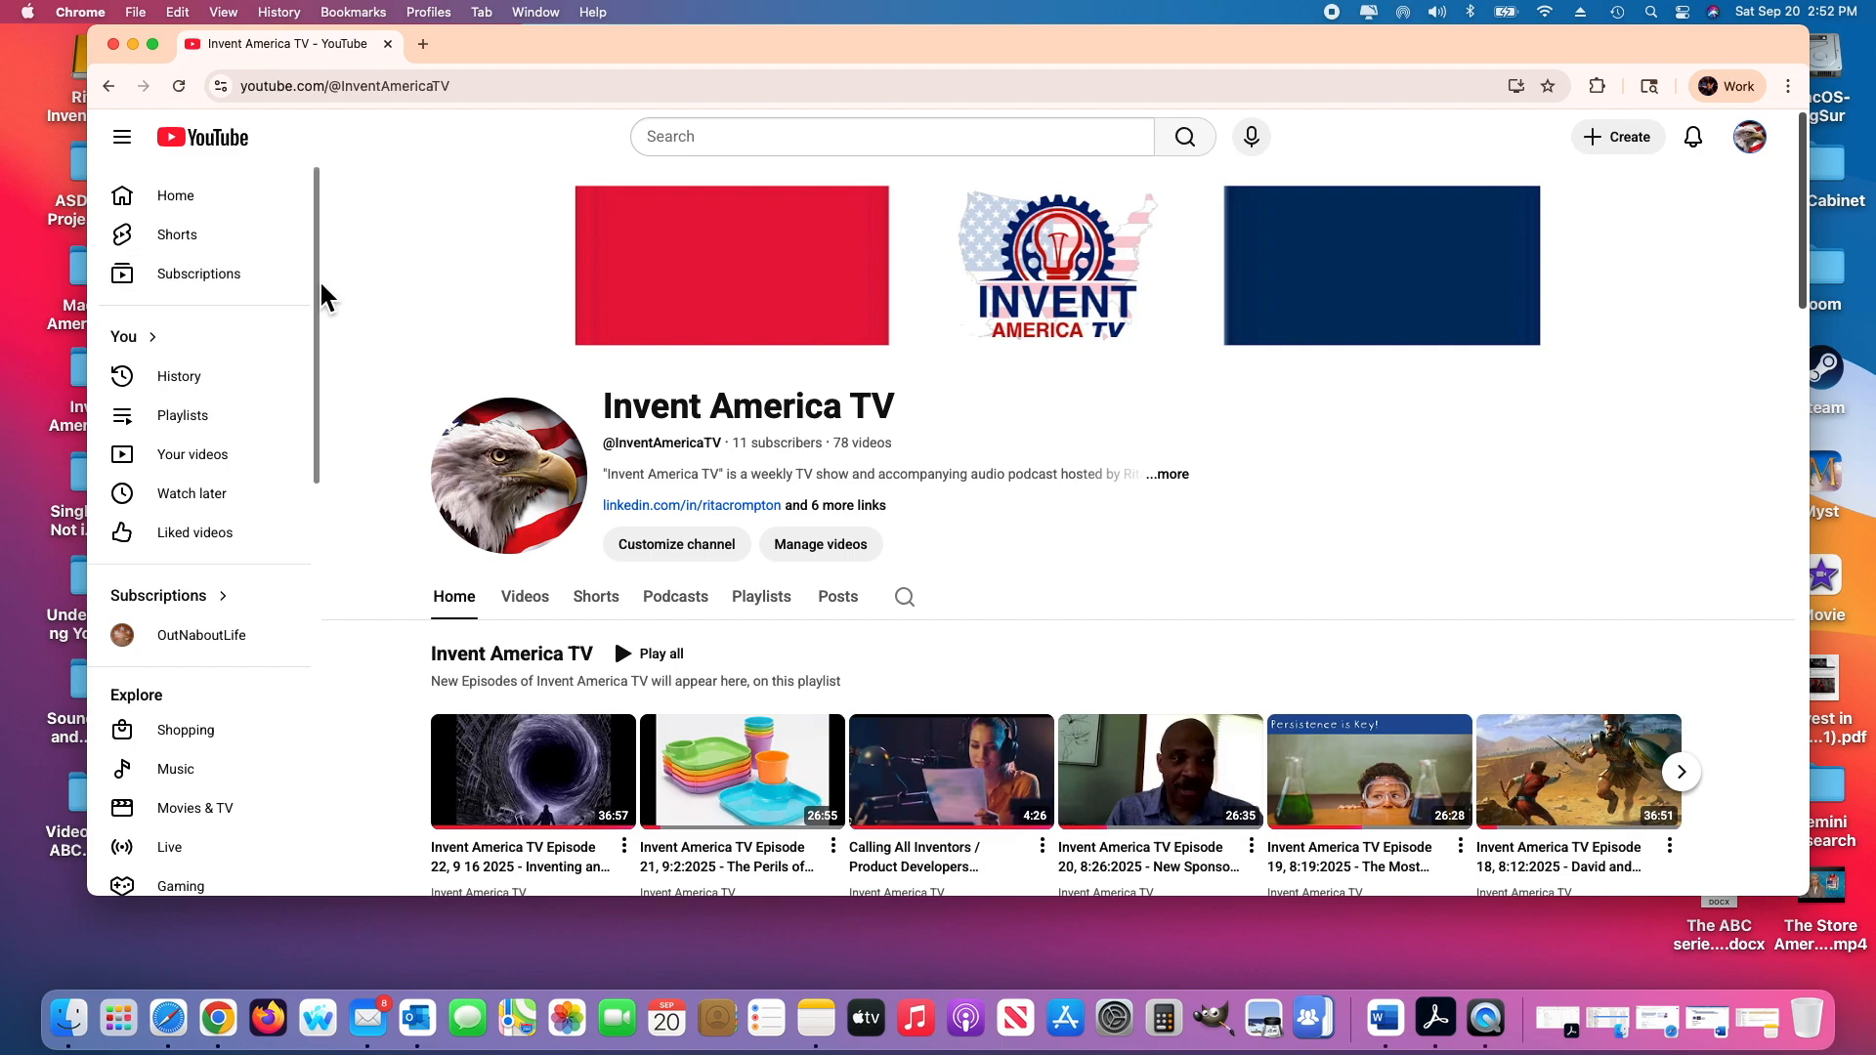
left_click_drag(321, 296, 306, 657)
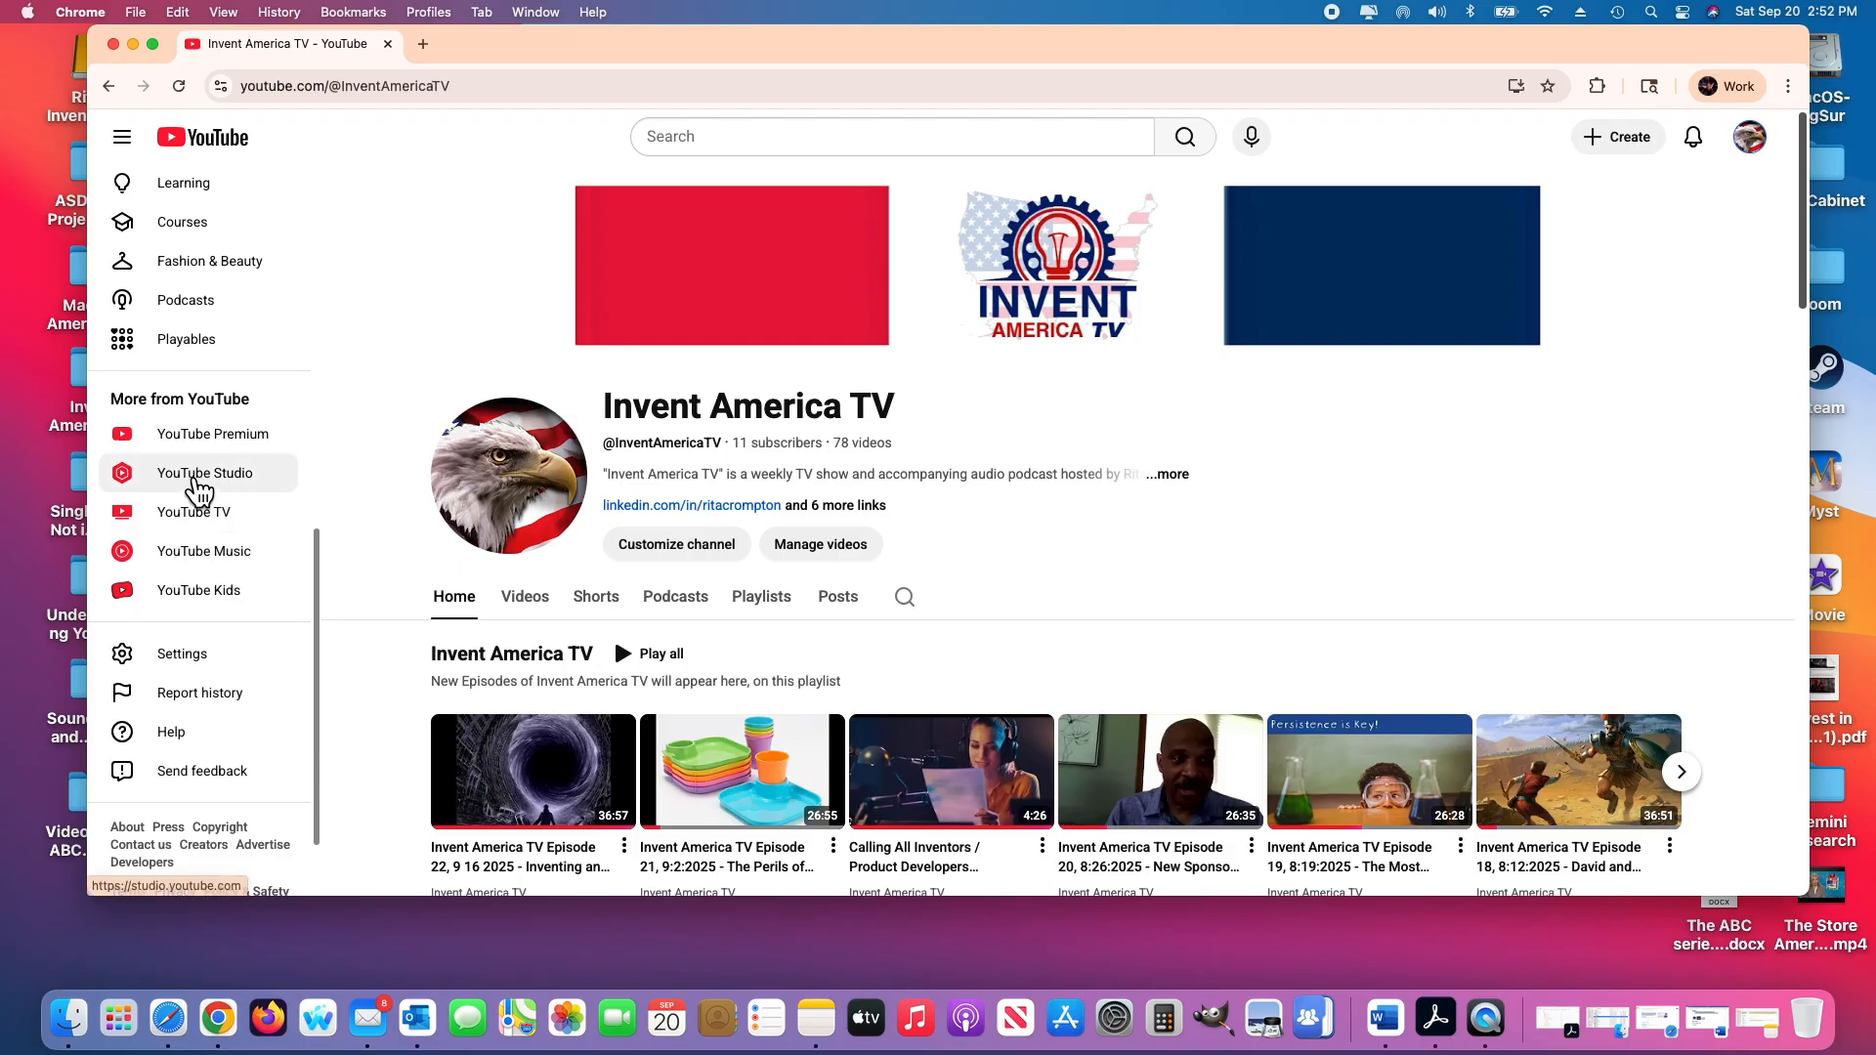
left_click(199, 475)
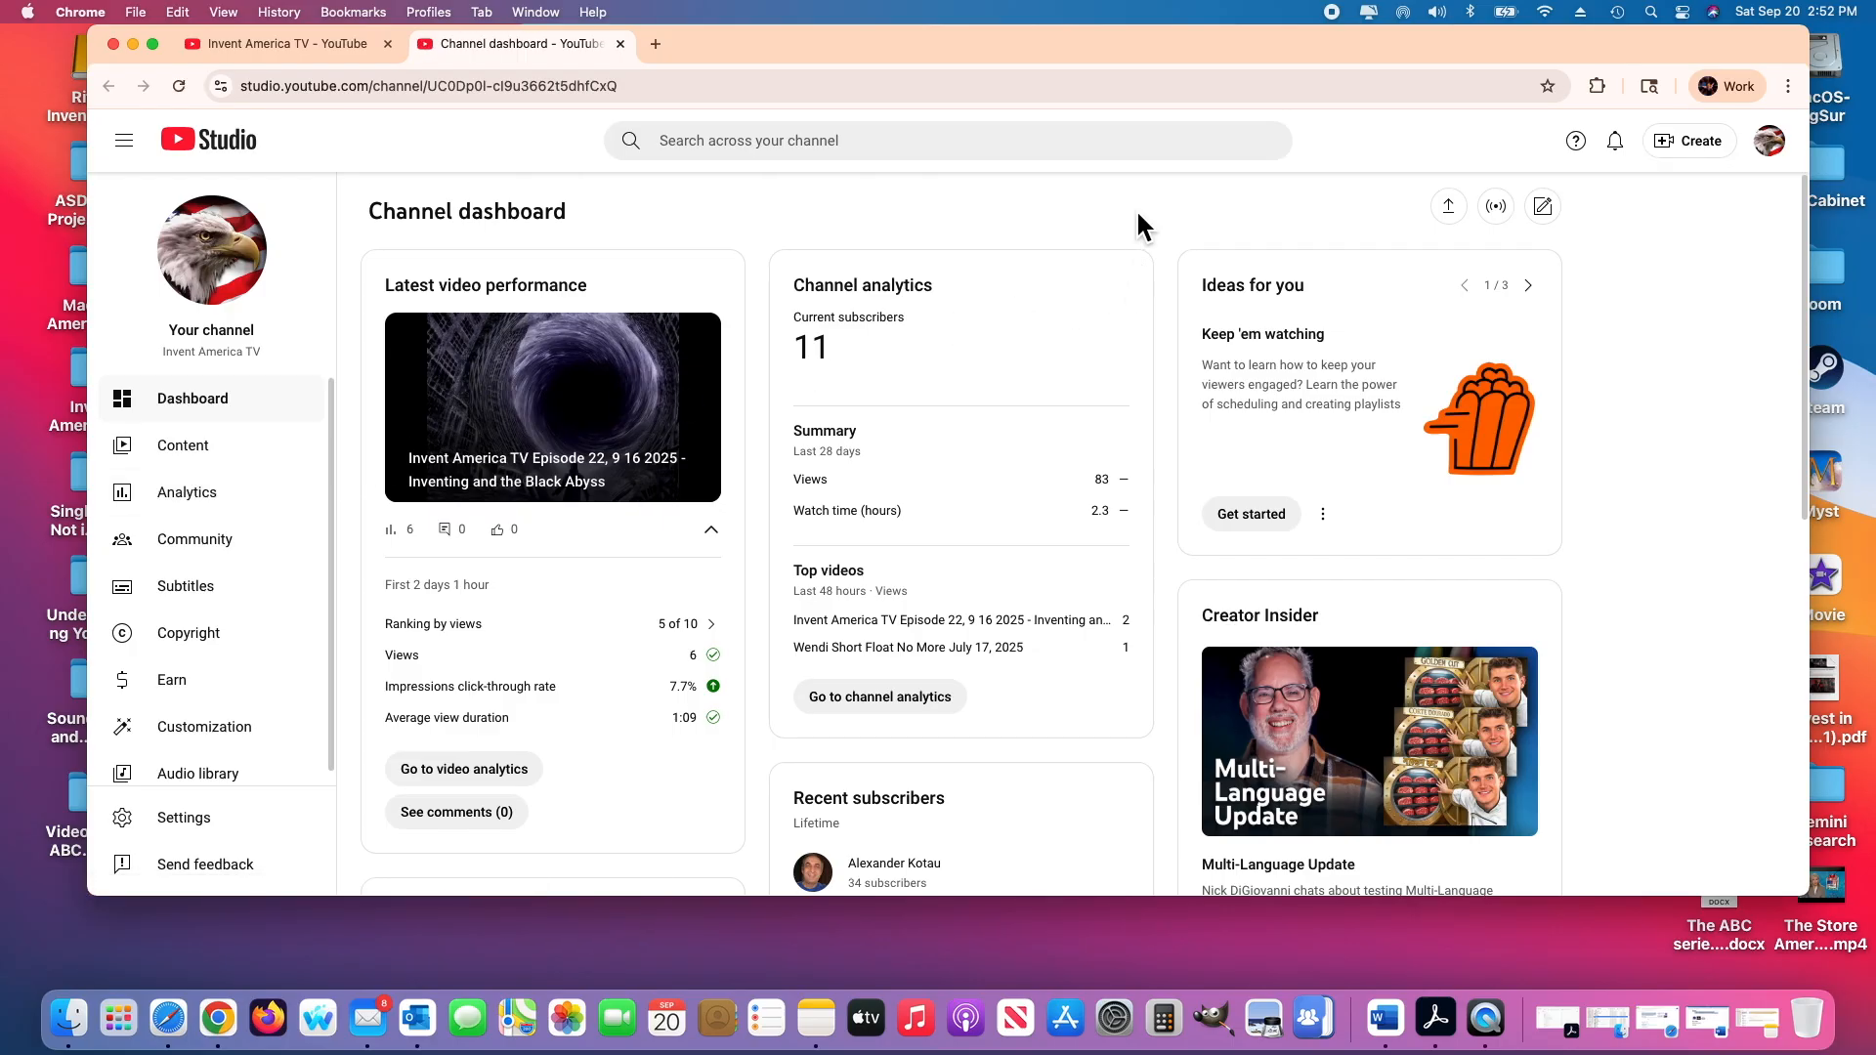
Start a video upload with Invent America TV - Episode 23, 9-23-2025.m4v from the desktop's Invent America TV - Episode 23, 9/23/2025 folder
left_click(1725, 161)
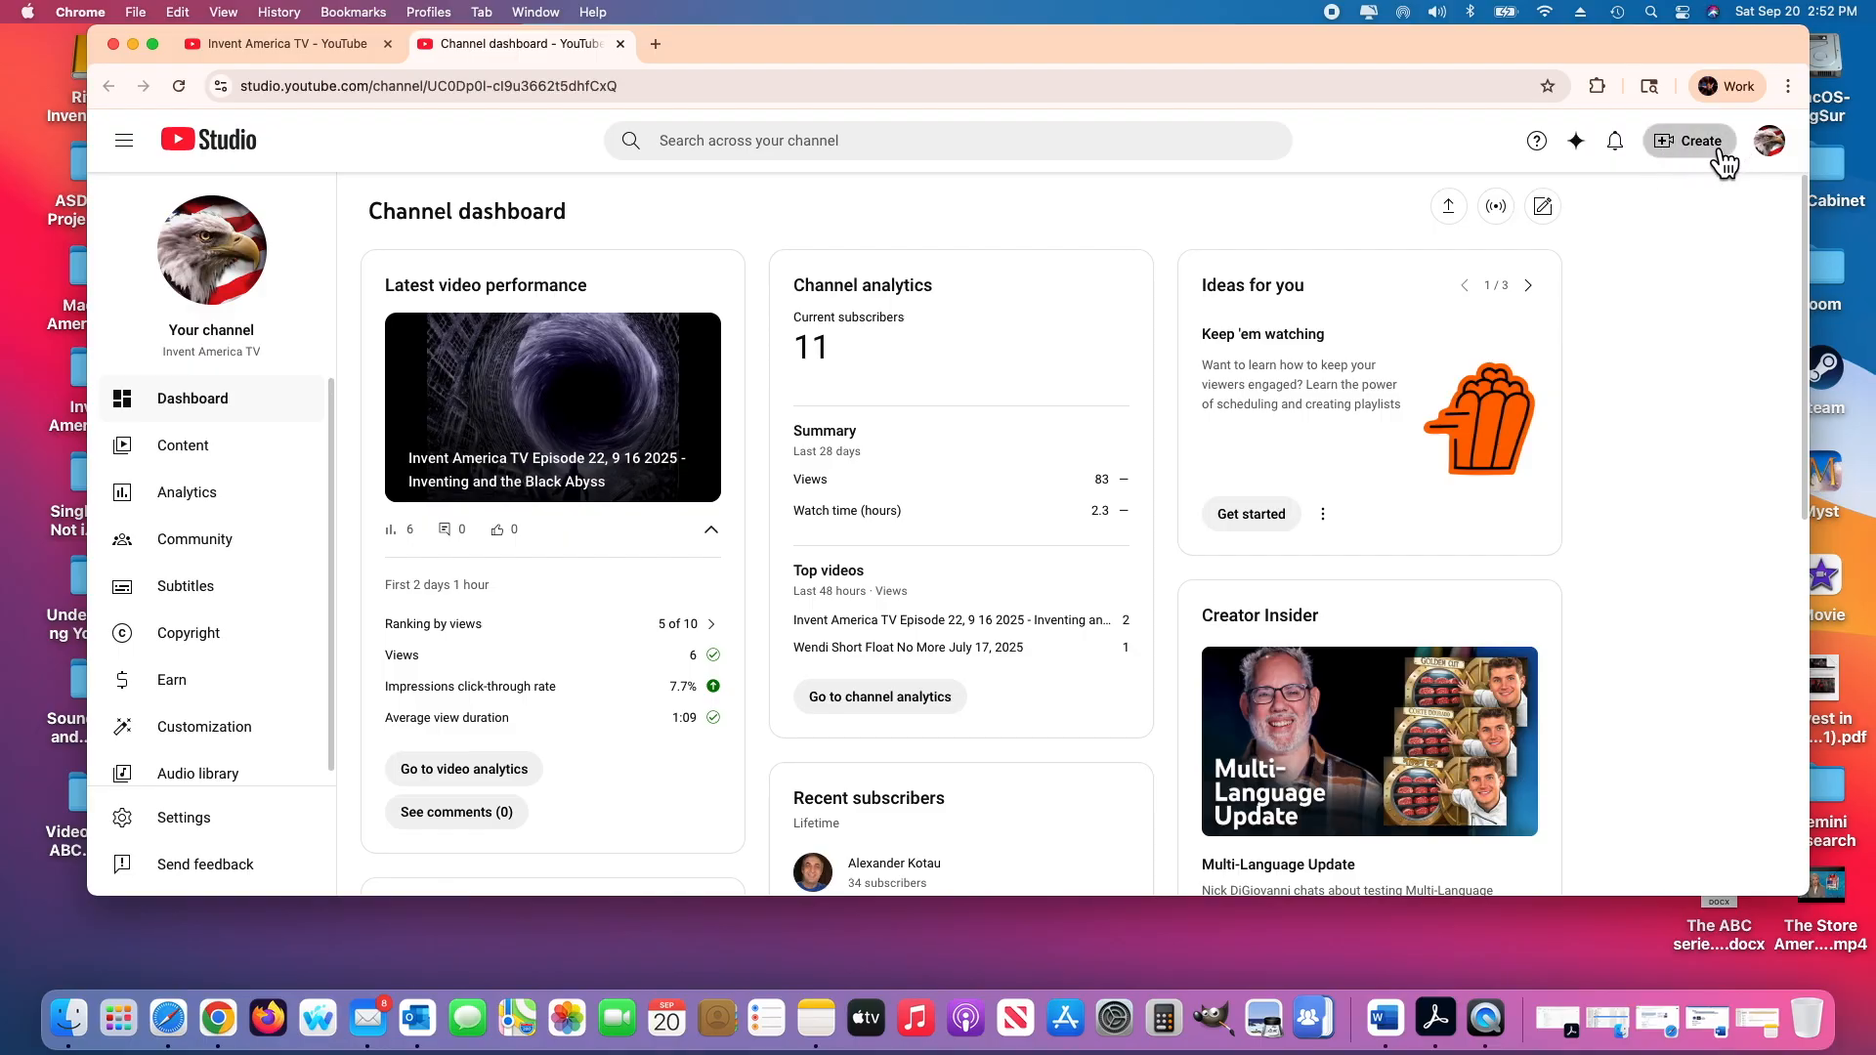
left_click(1663, 184)
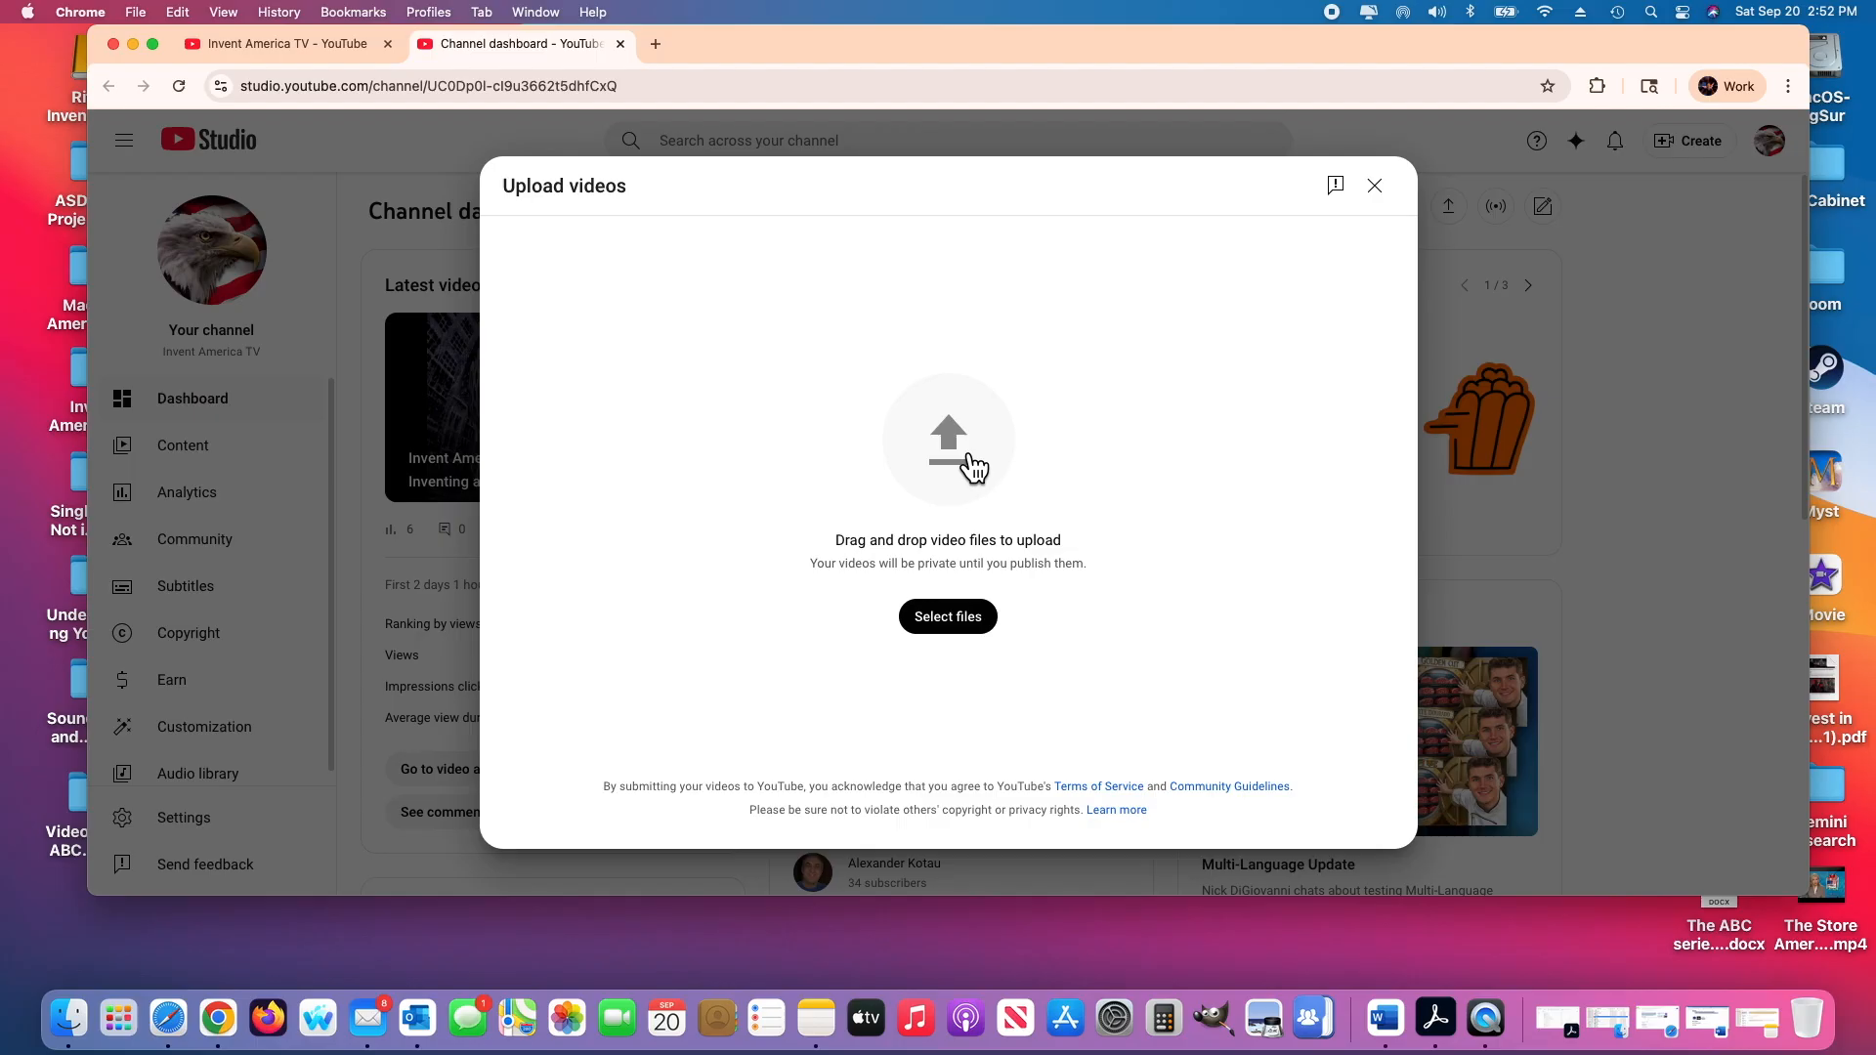
left_click(962, 627)
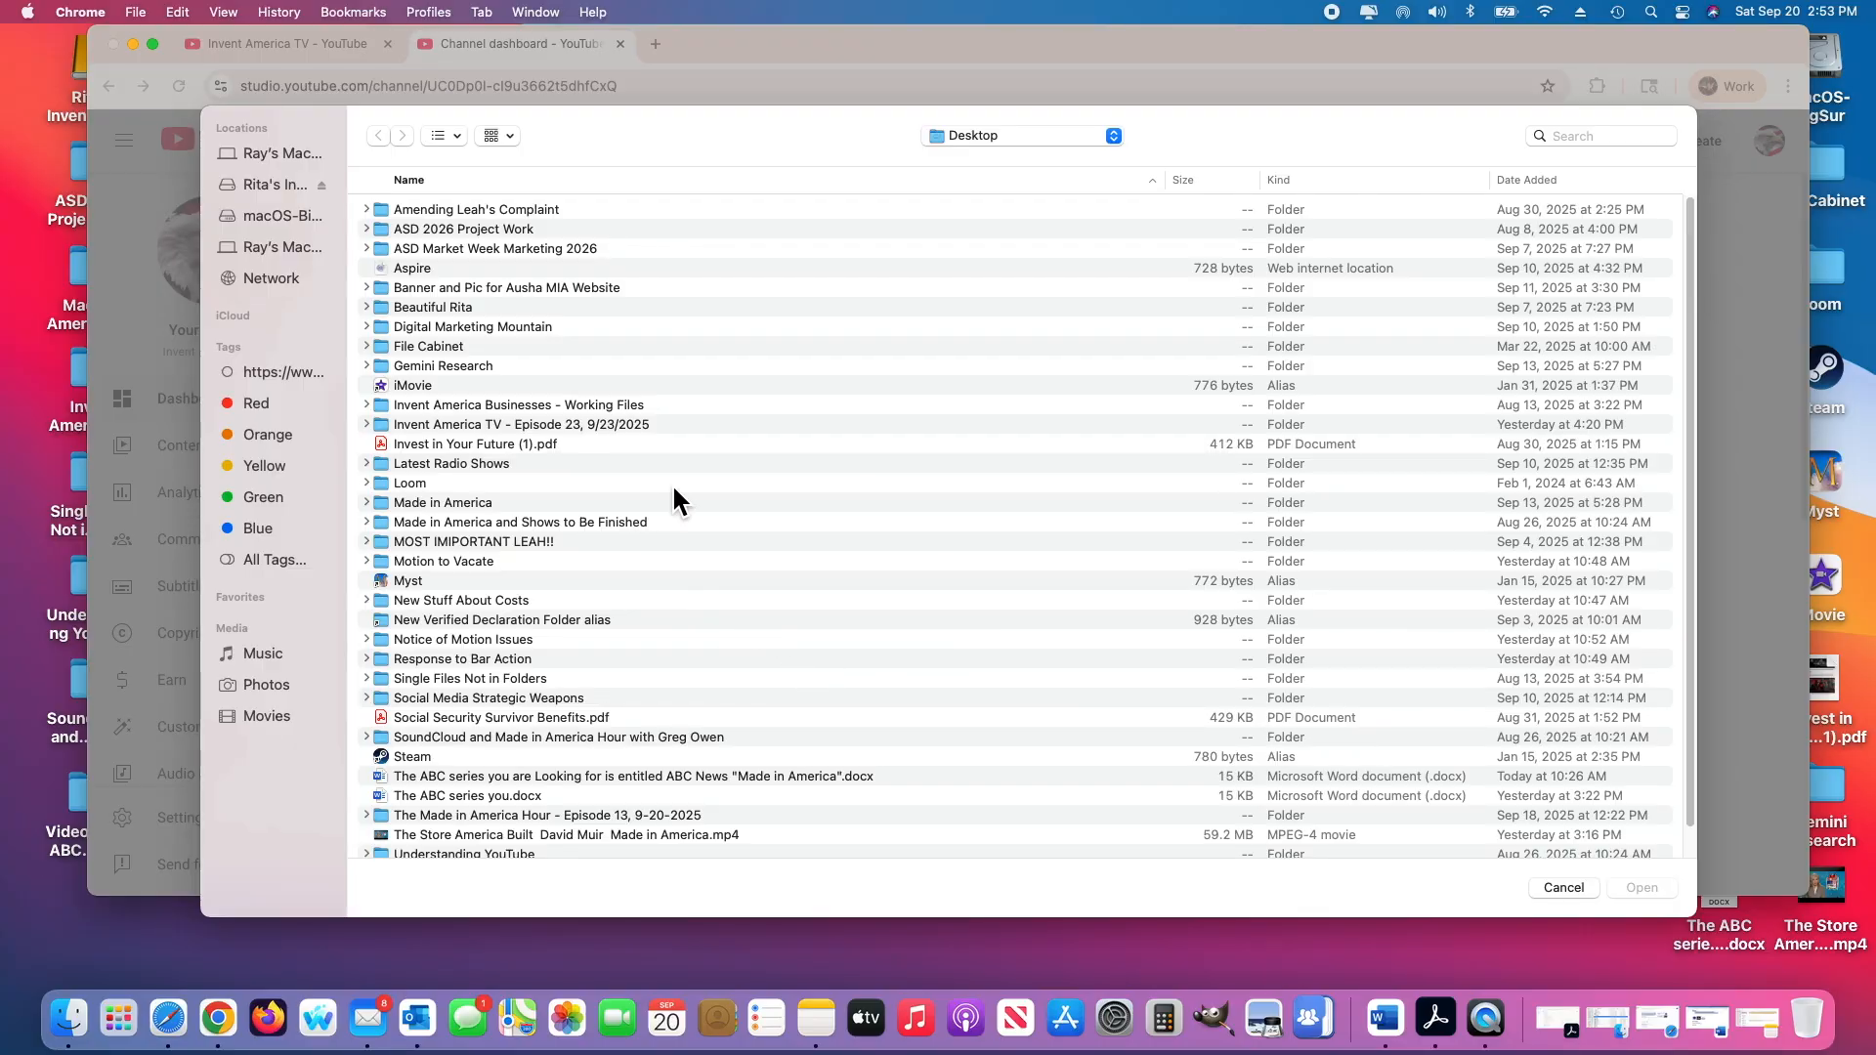
double_click(592, 426)
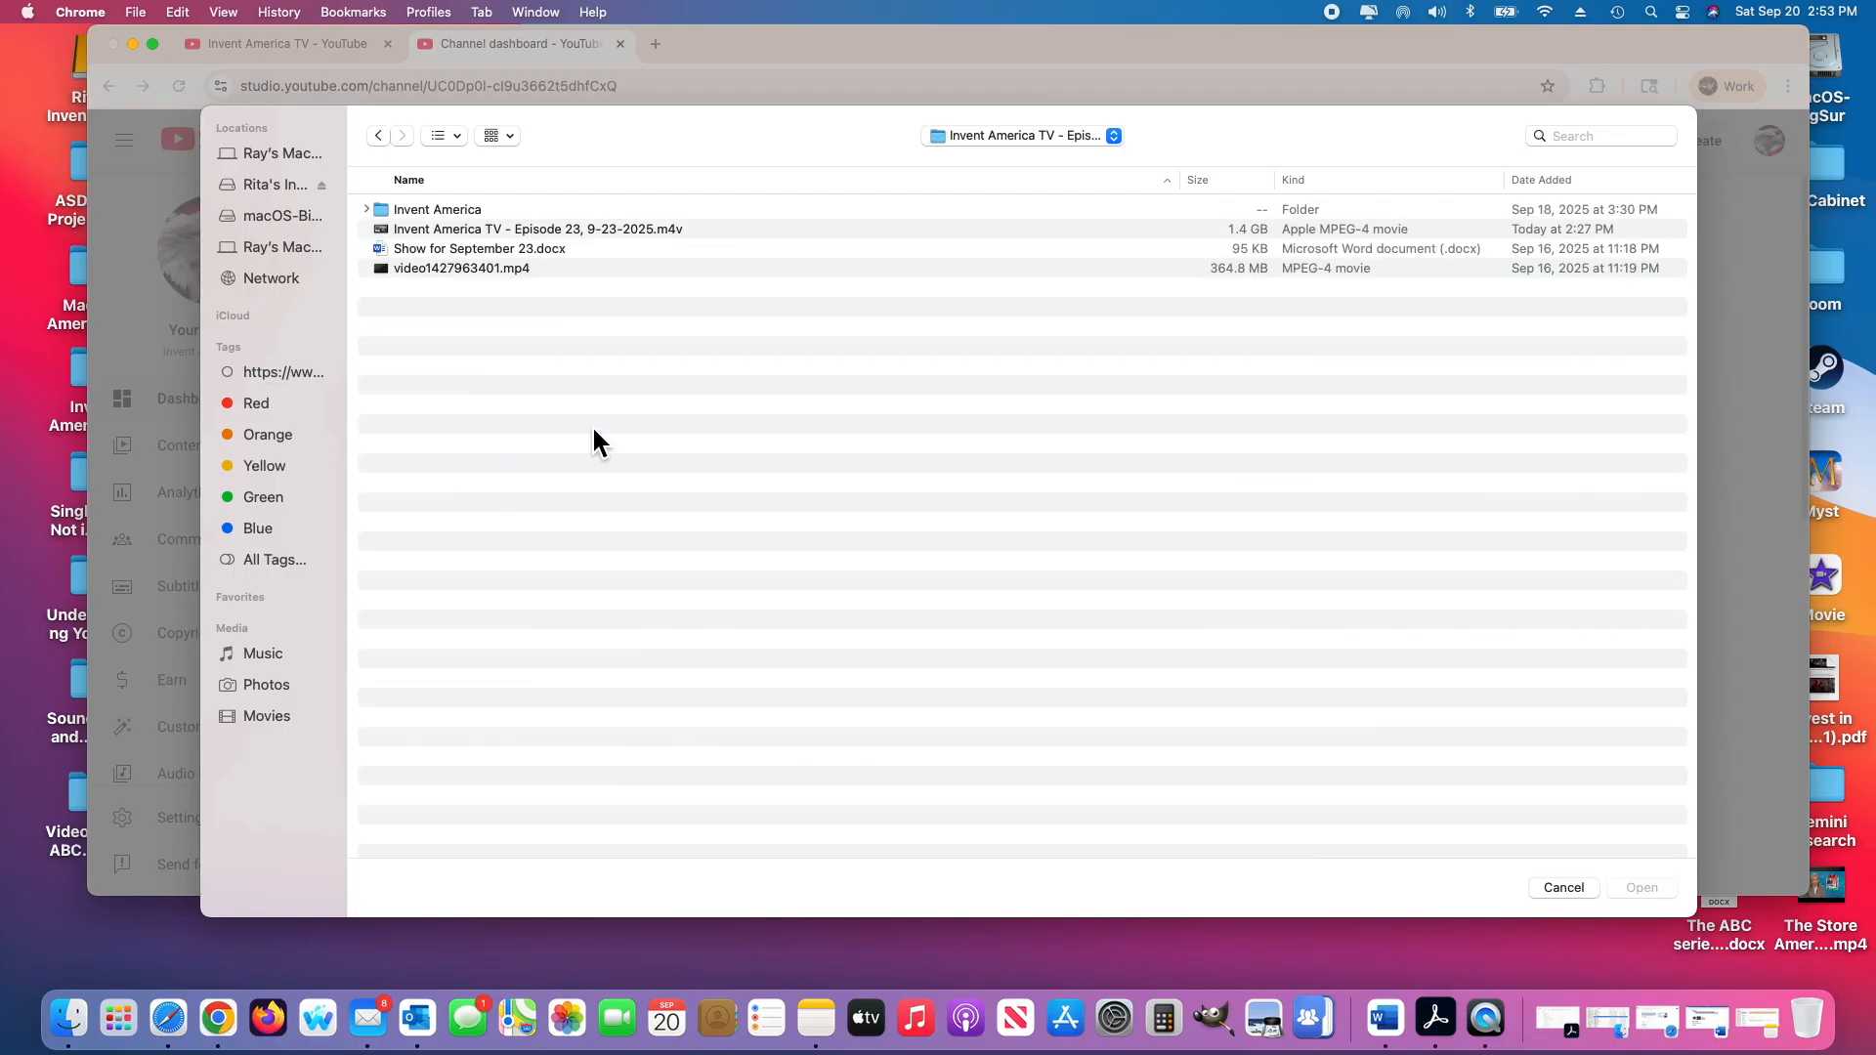
left_click(614, 230)
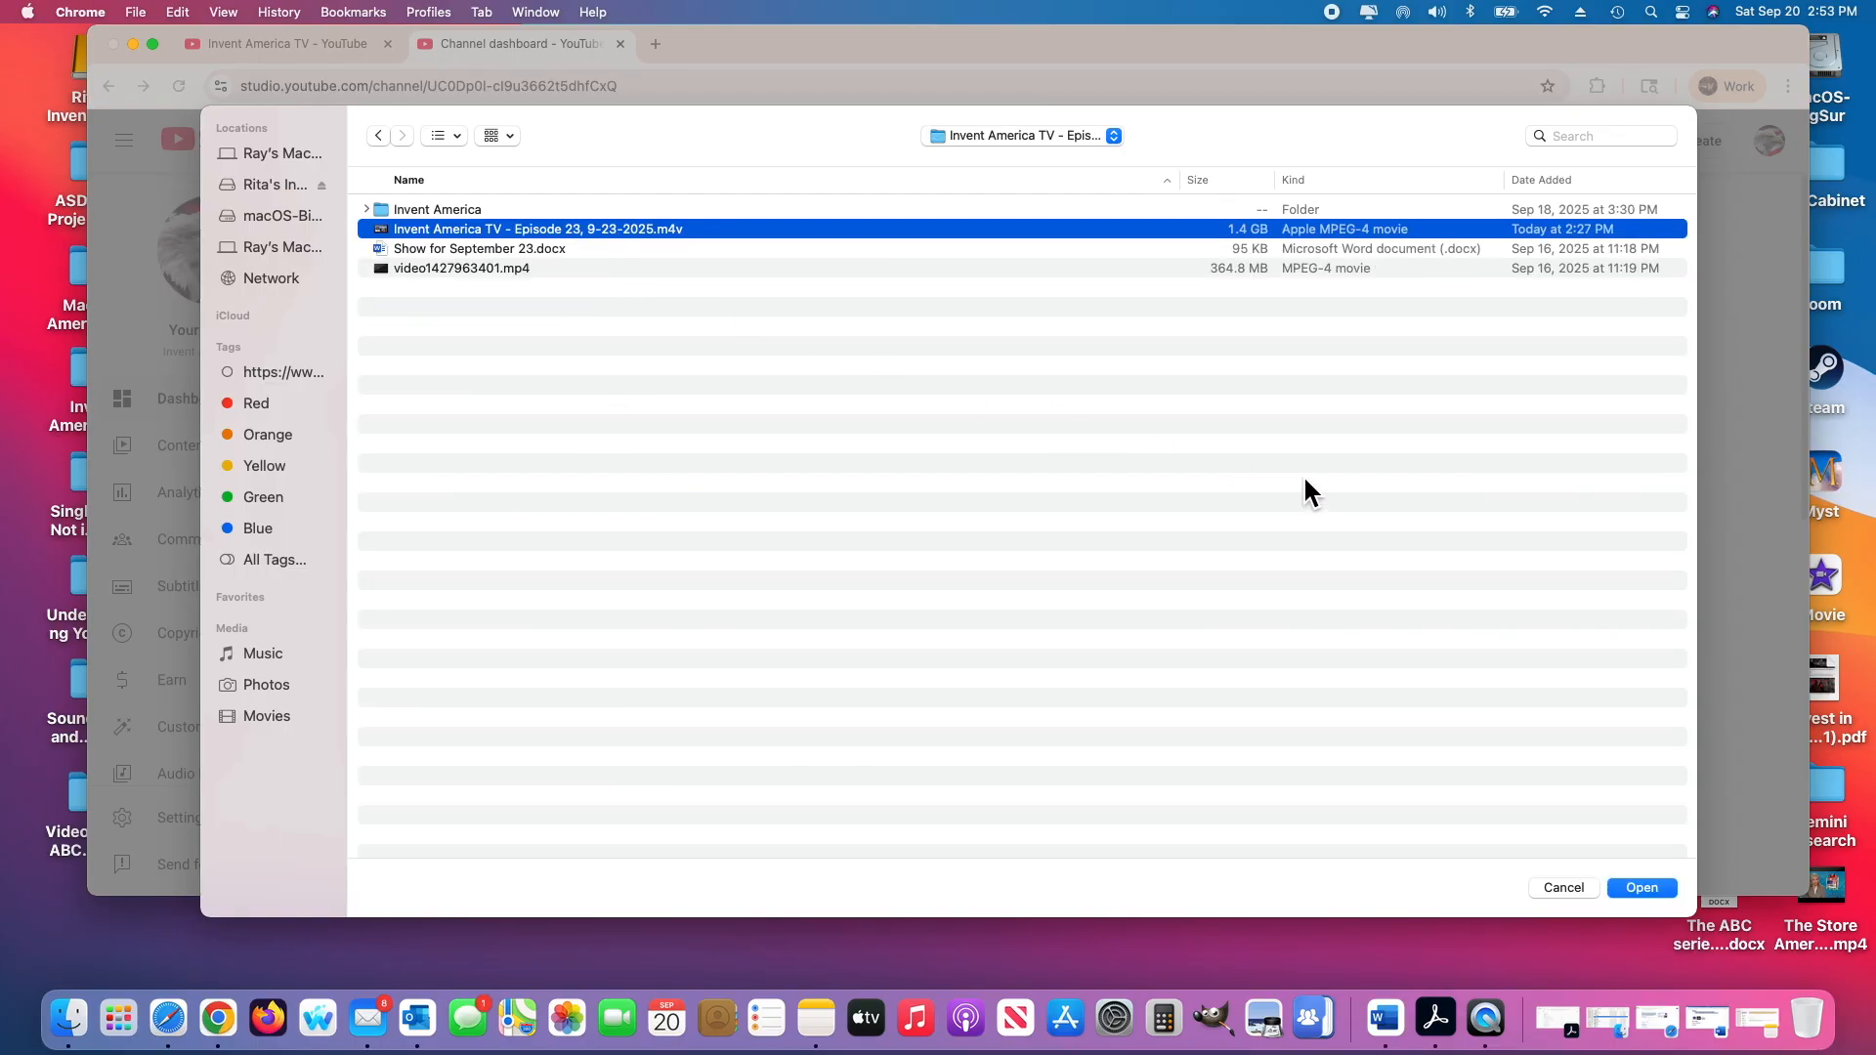
left_click(1649, 890)
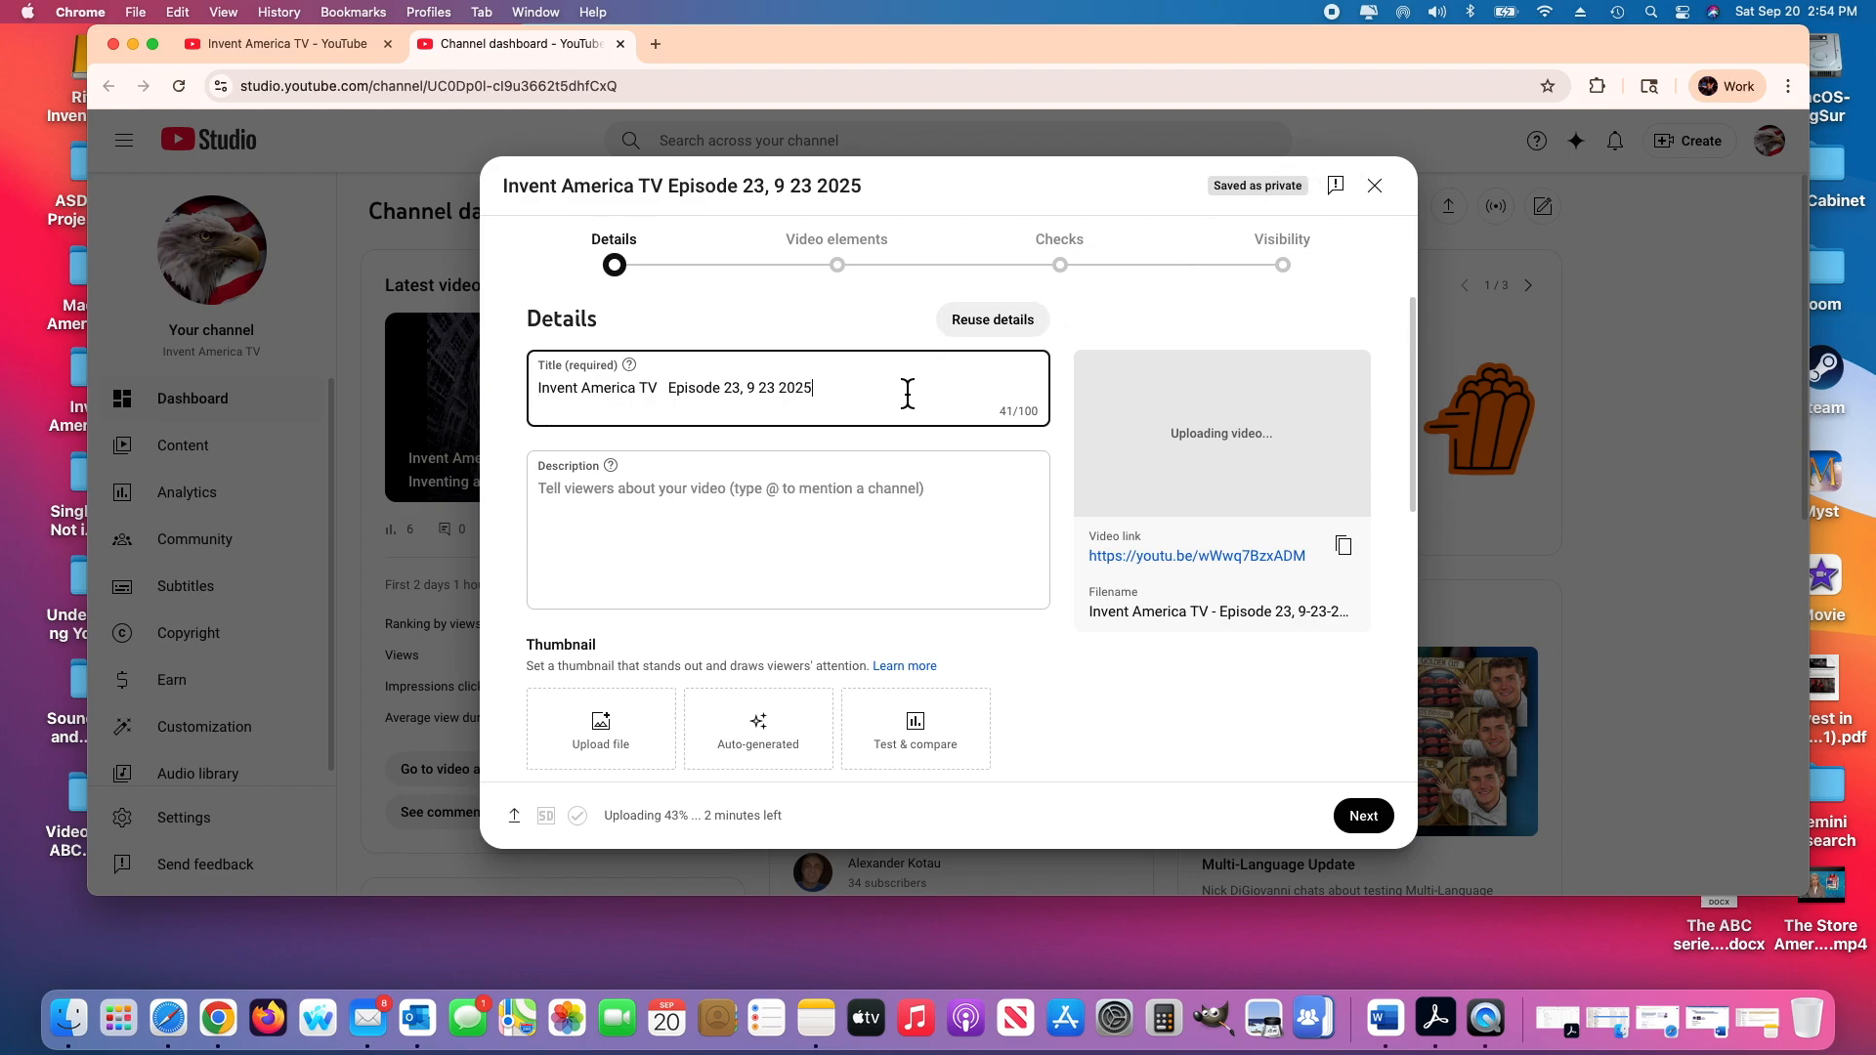
Extend the video title with "- The Trademark Wars!" after the date
type("-")
left_click(812, 396)
mouse_move(818, 396)
left_mouse_down()
mouse_move(530, 379)
mouse_move(824, 409)
left_mouse_up()
left_click(843, 395)
type("The Trademark War")
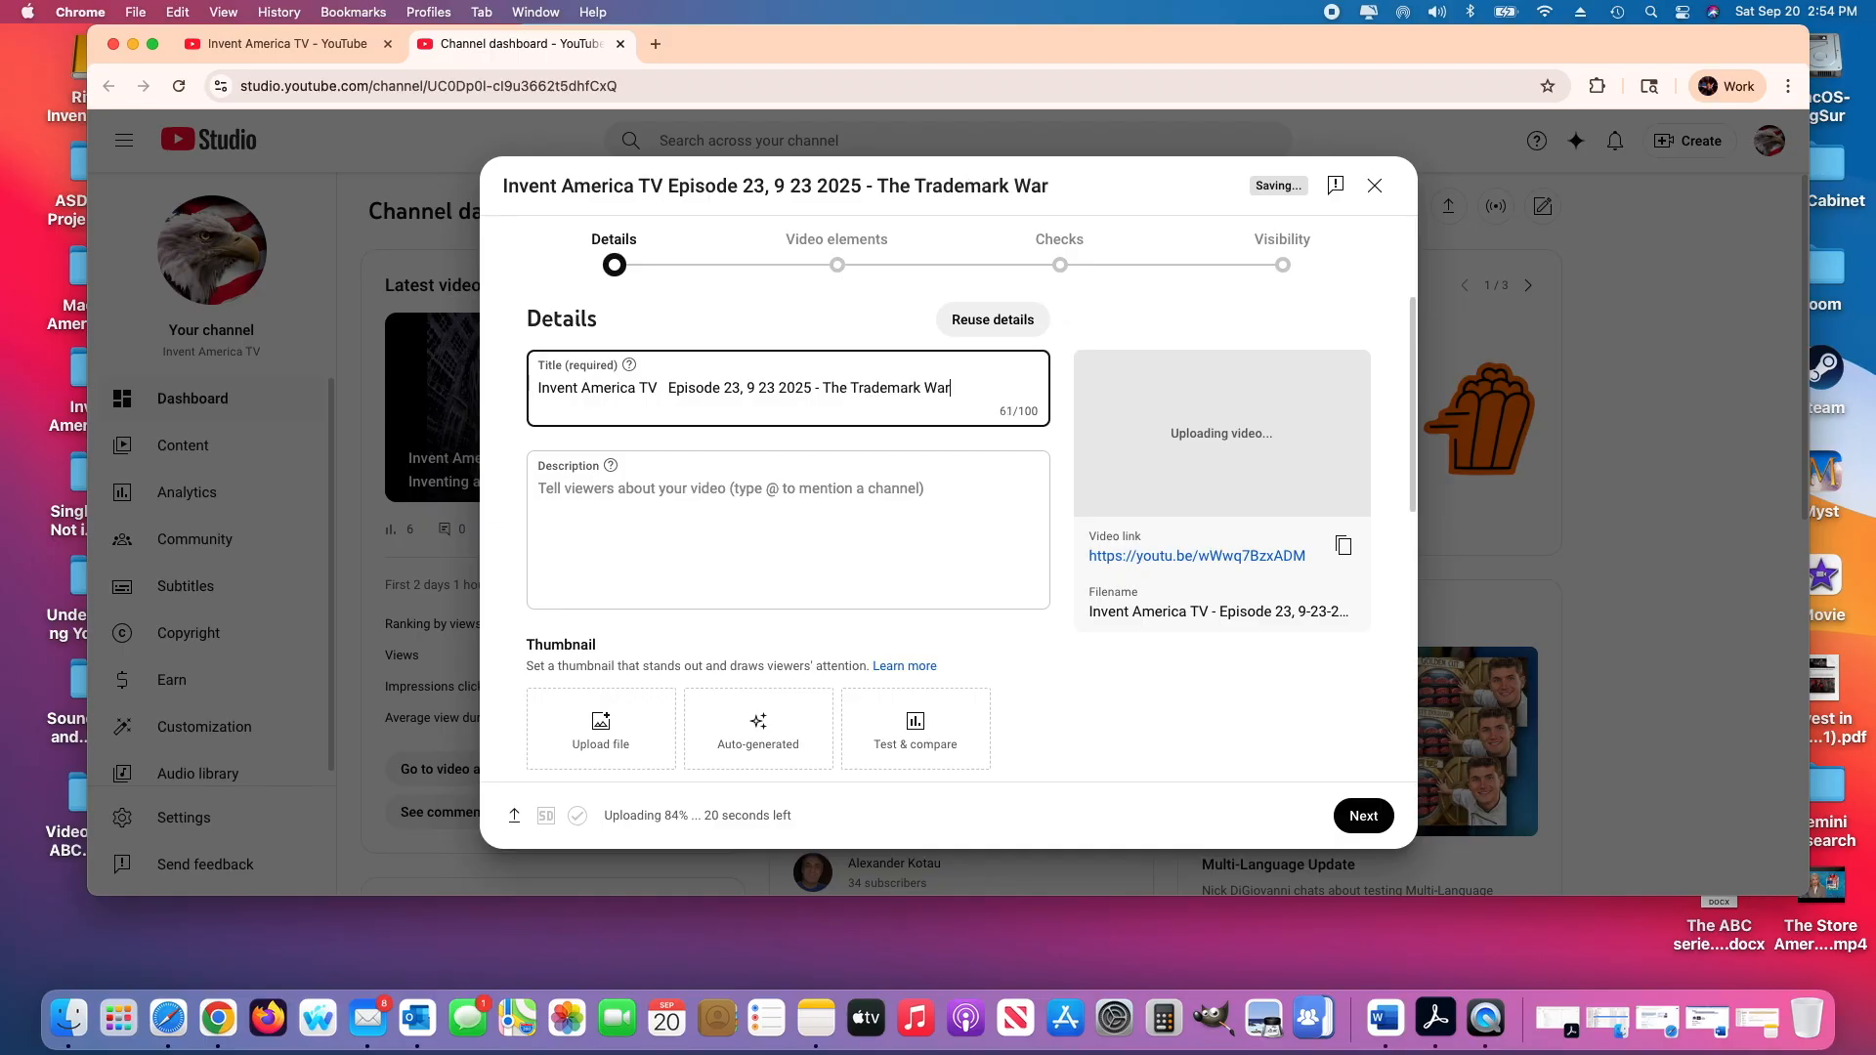
type("s!Q")
key("BackSpace")
Try the keyword list from the clipboard as the video description, and delete it from the field
left_click(547, 498)
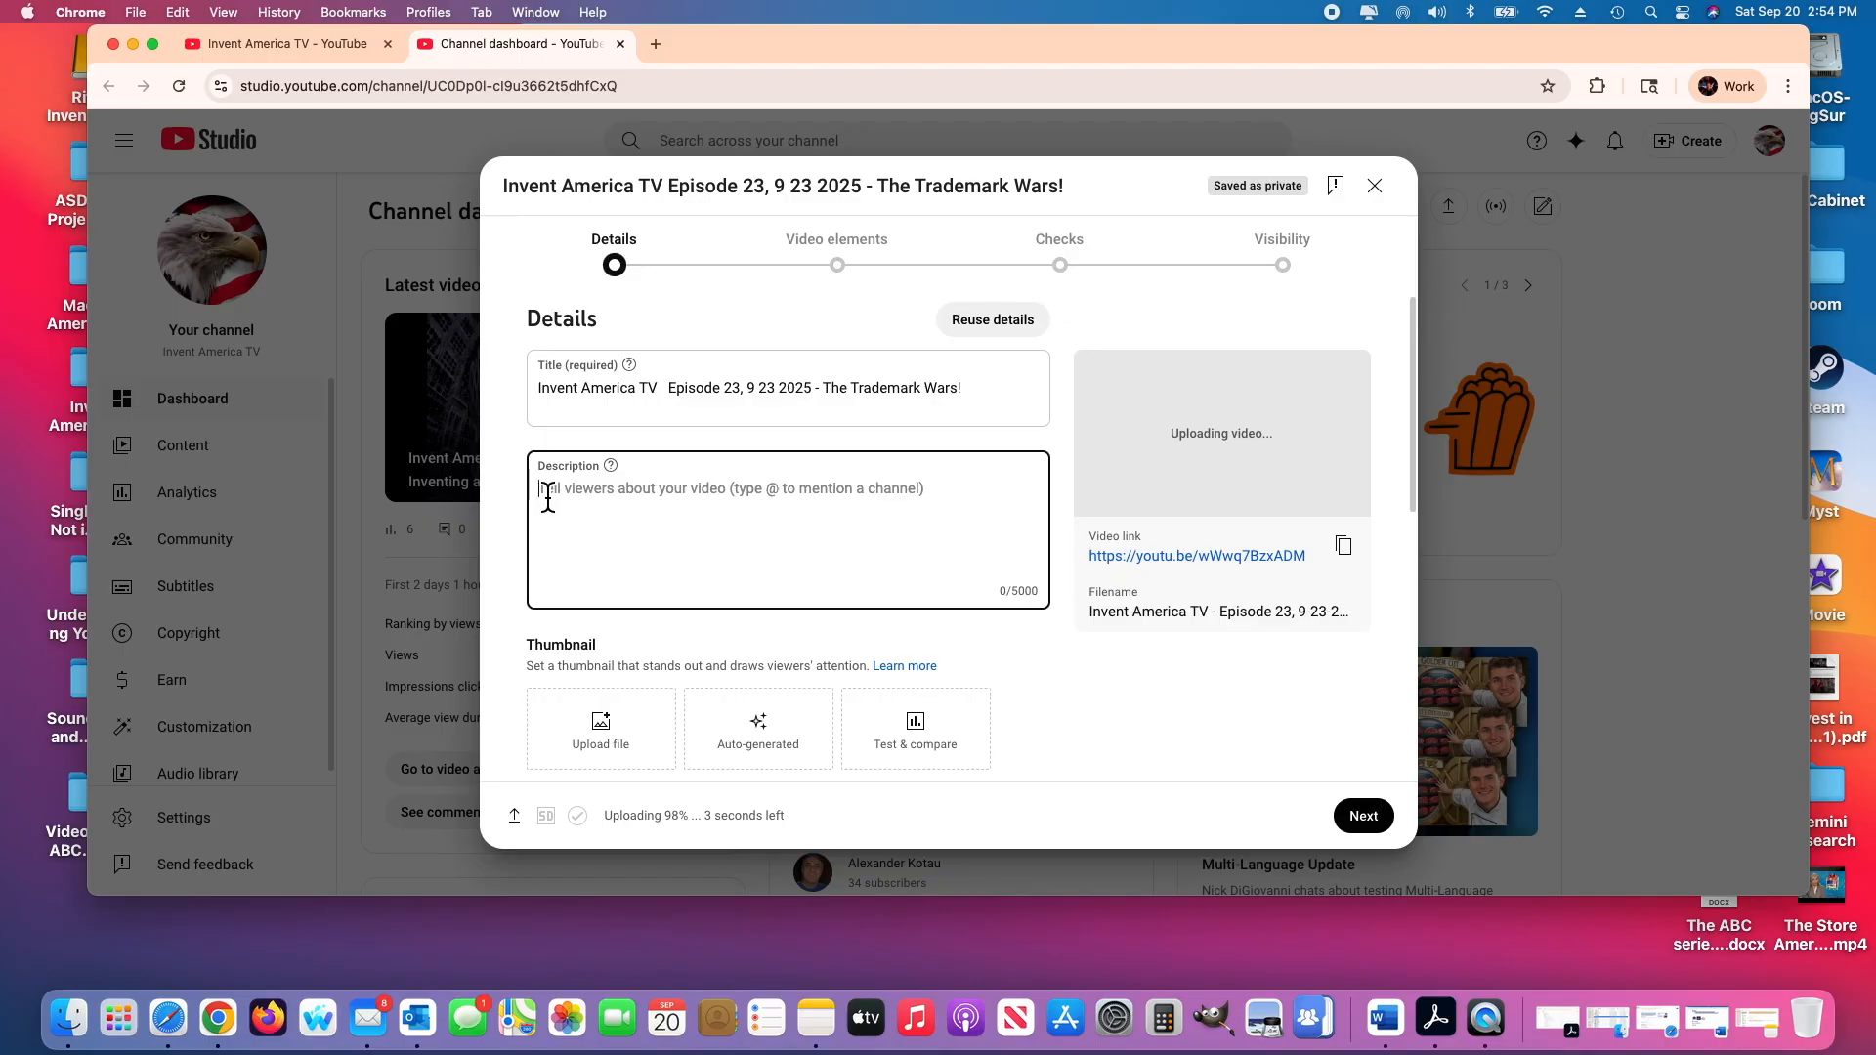
right_click(548, 499)
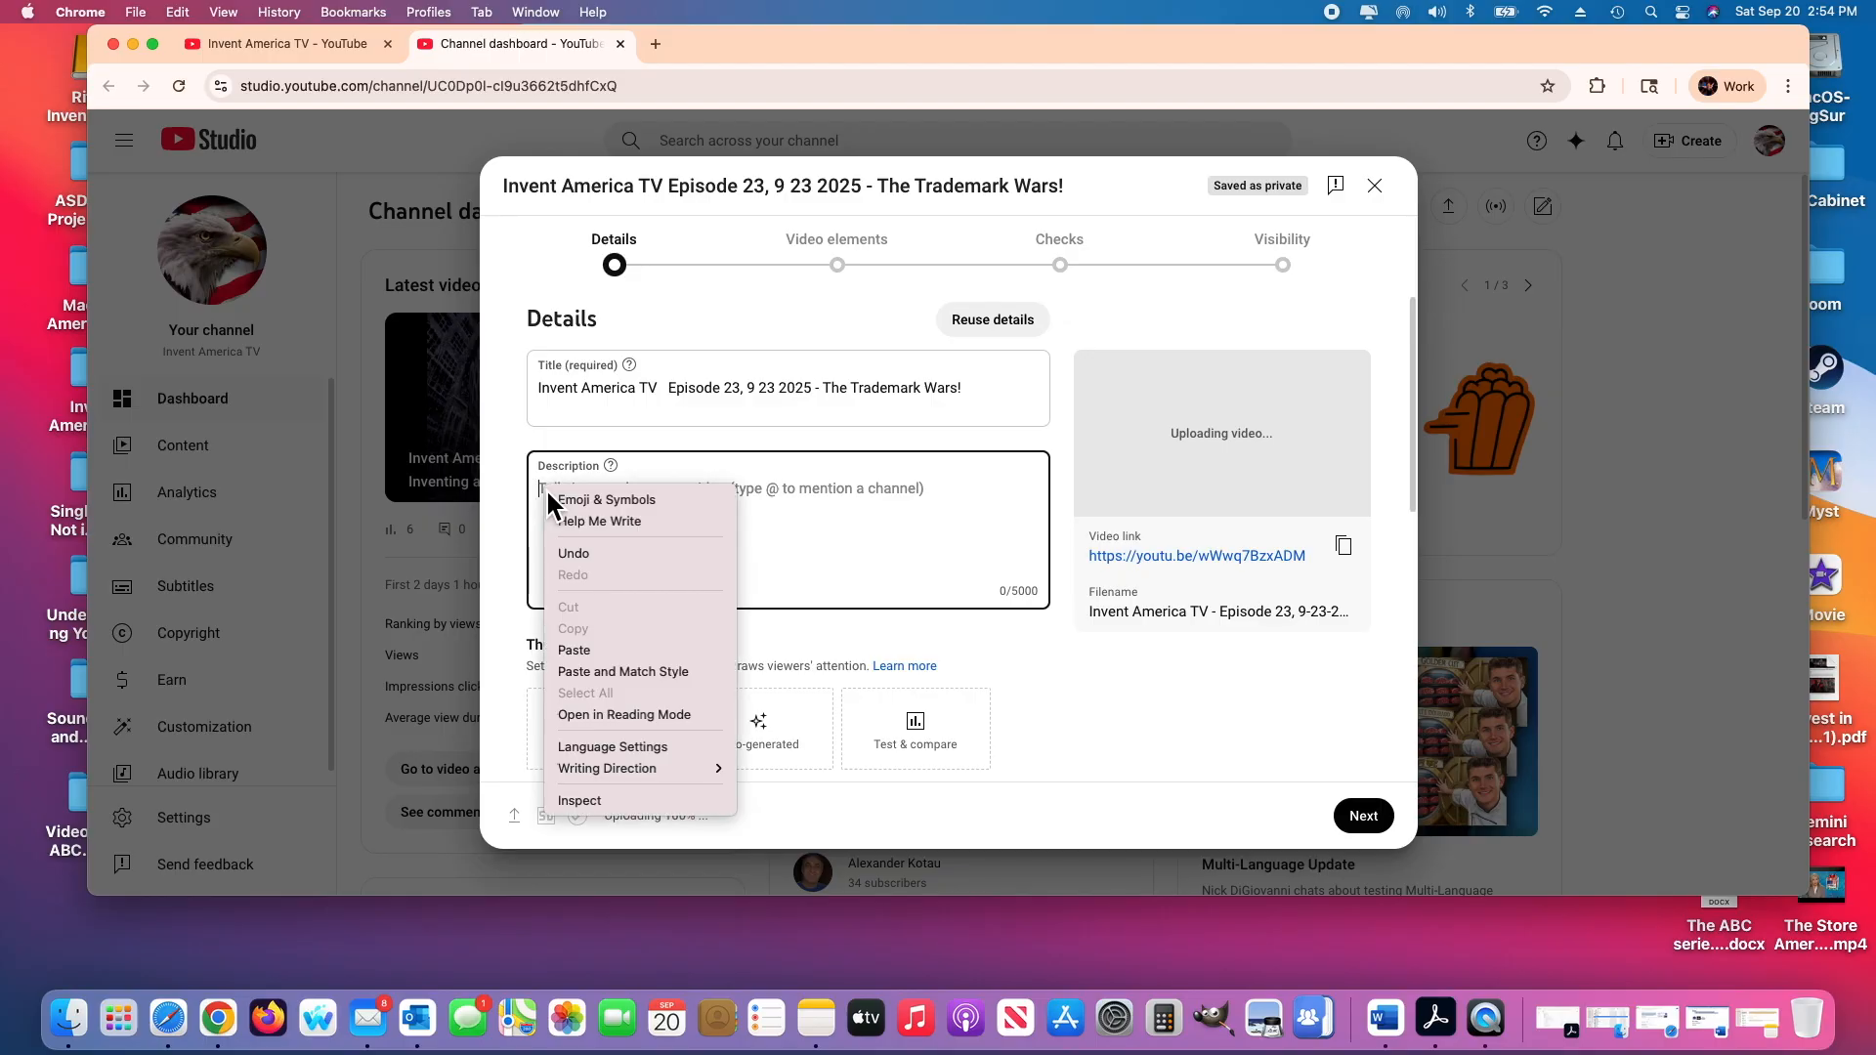
left_click(589, 647)
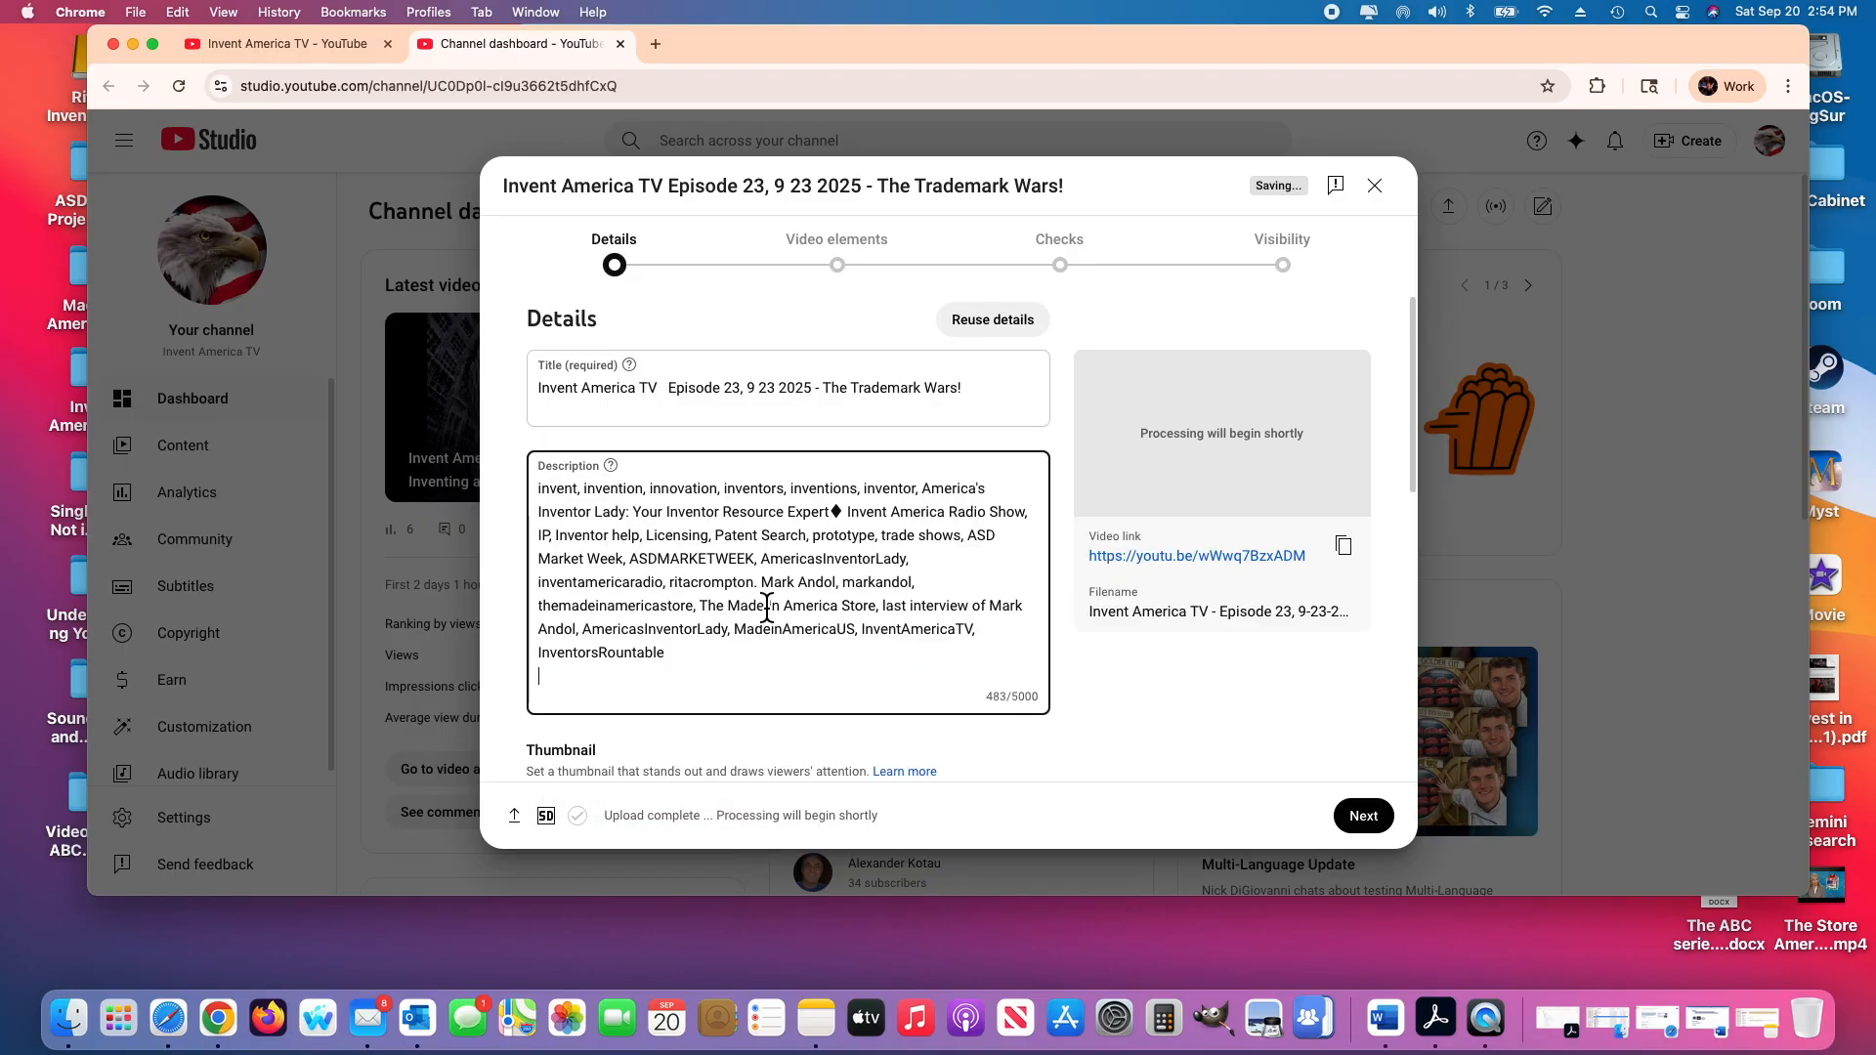
left_click_drag(742, 673, 467, 457)
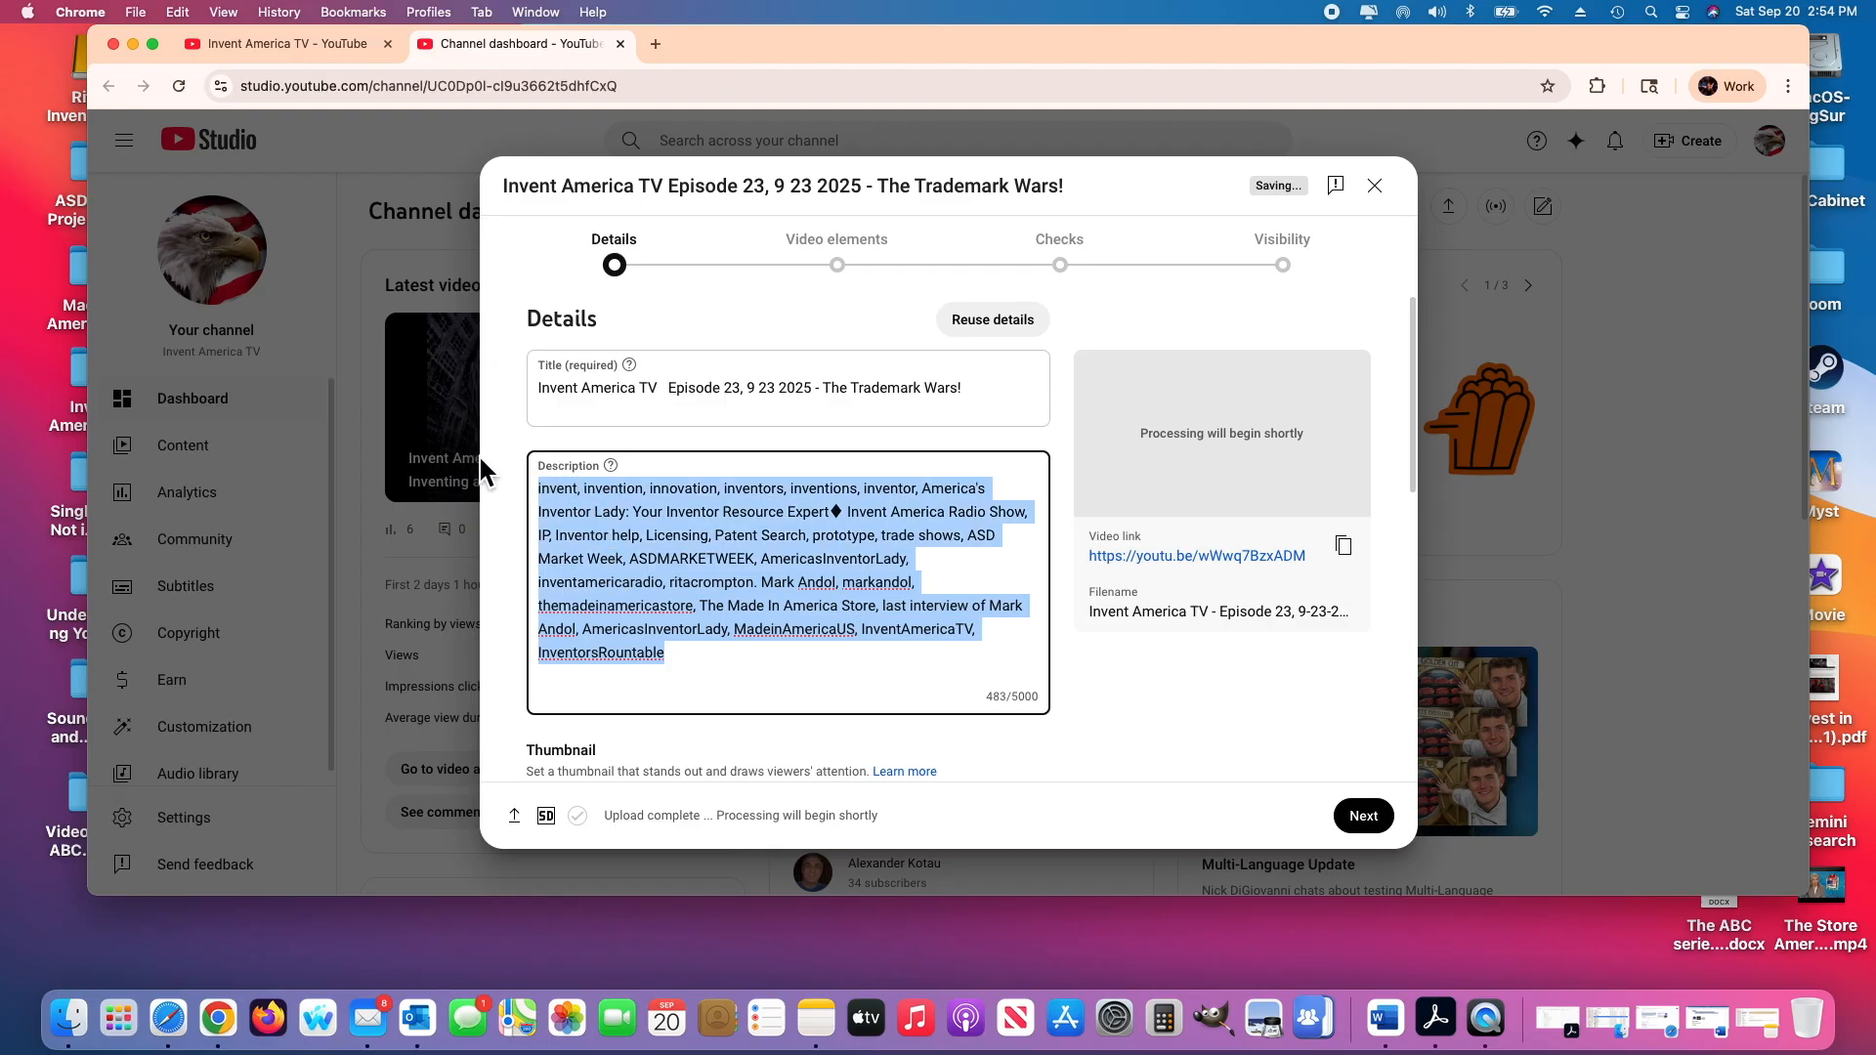
key("BackSpace")
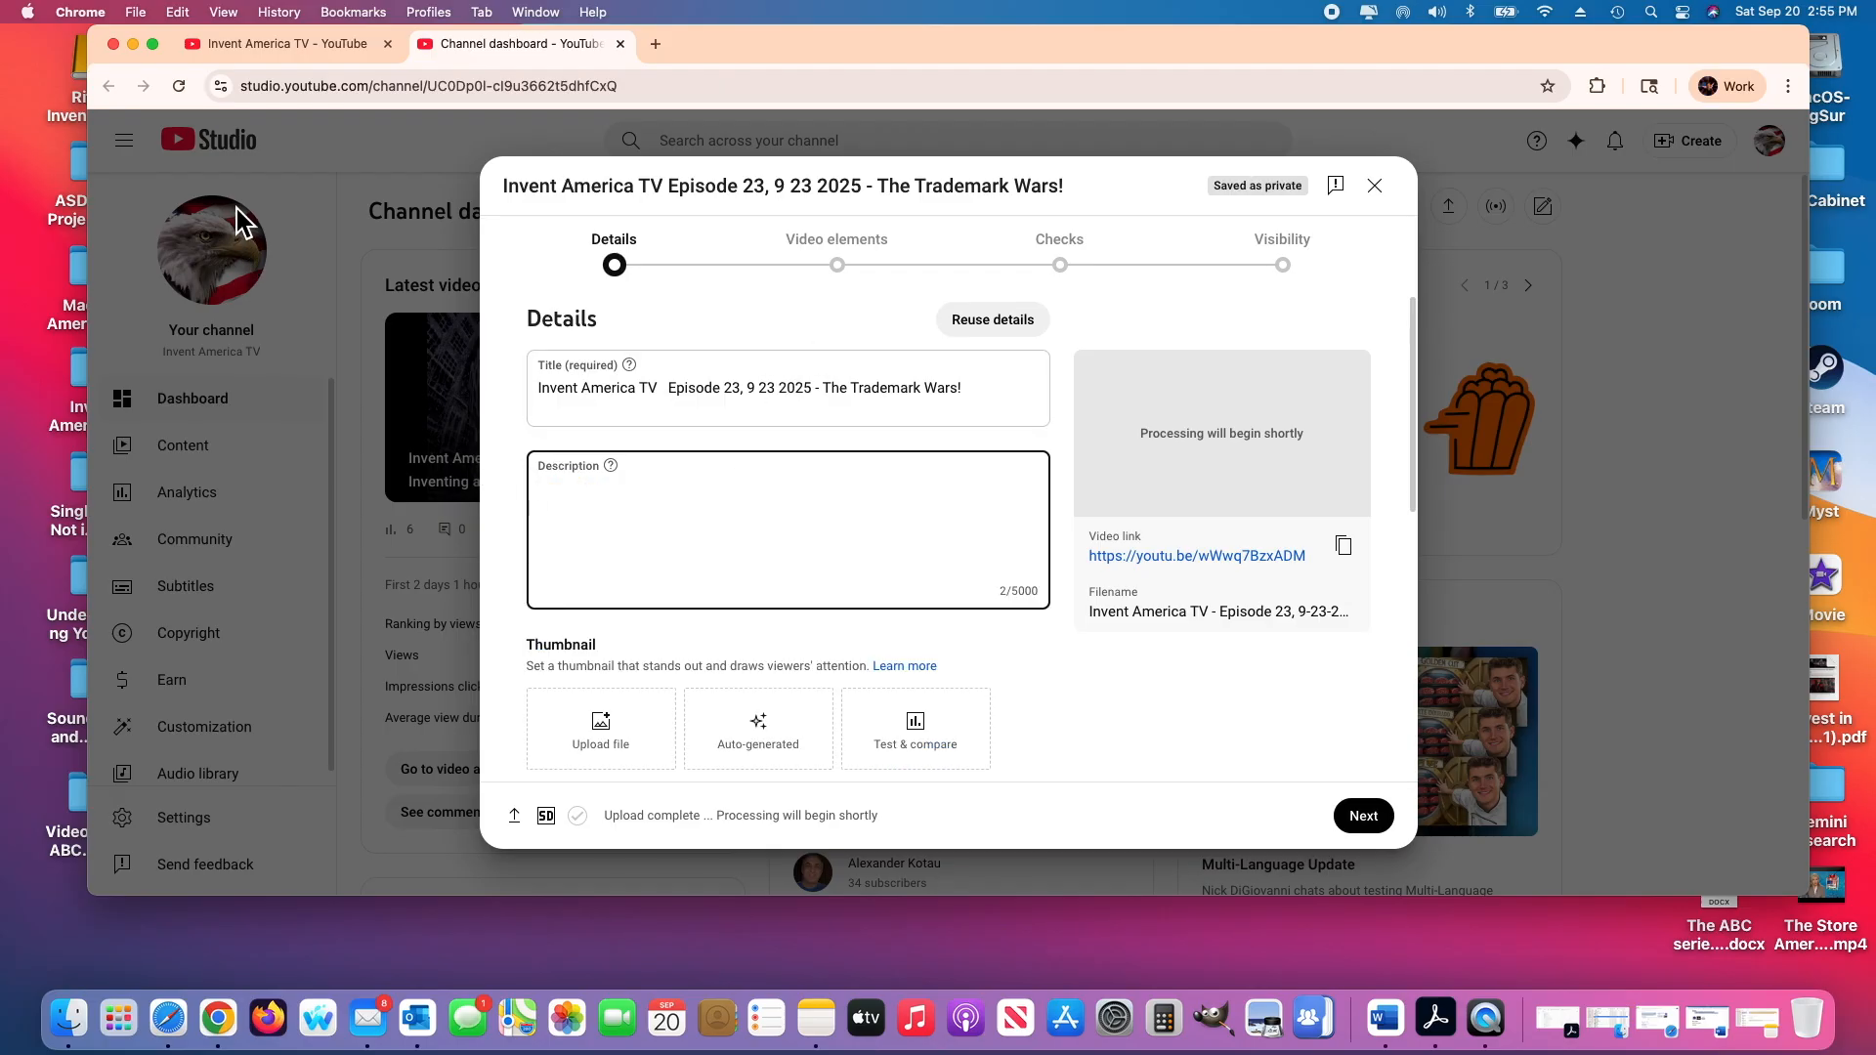
Open Show for September 23.docx from the Episode 23 desktop folder in Word and copy the notes from Session 1 through the final questions
left_click(132, 43)
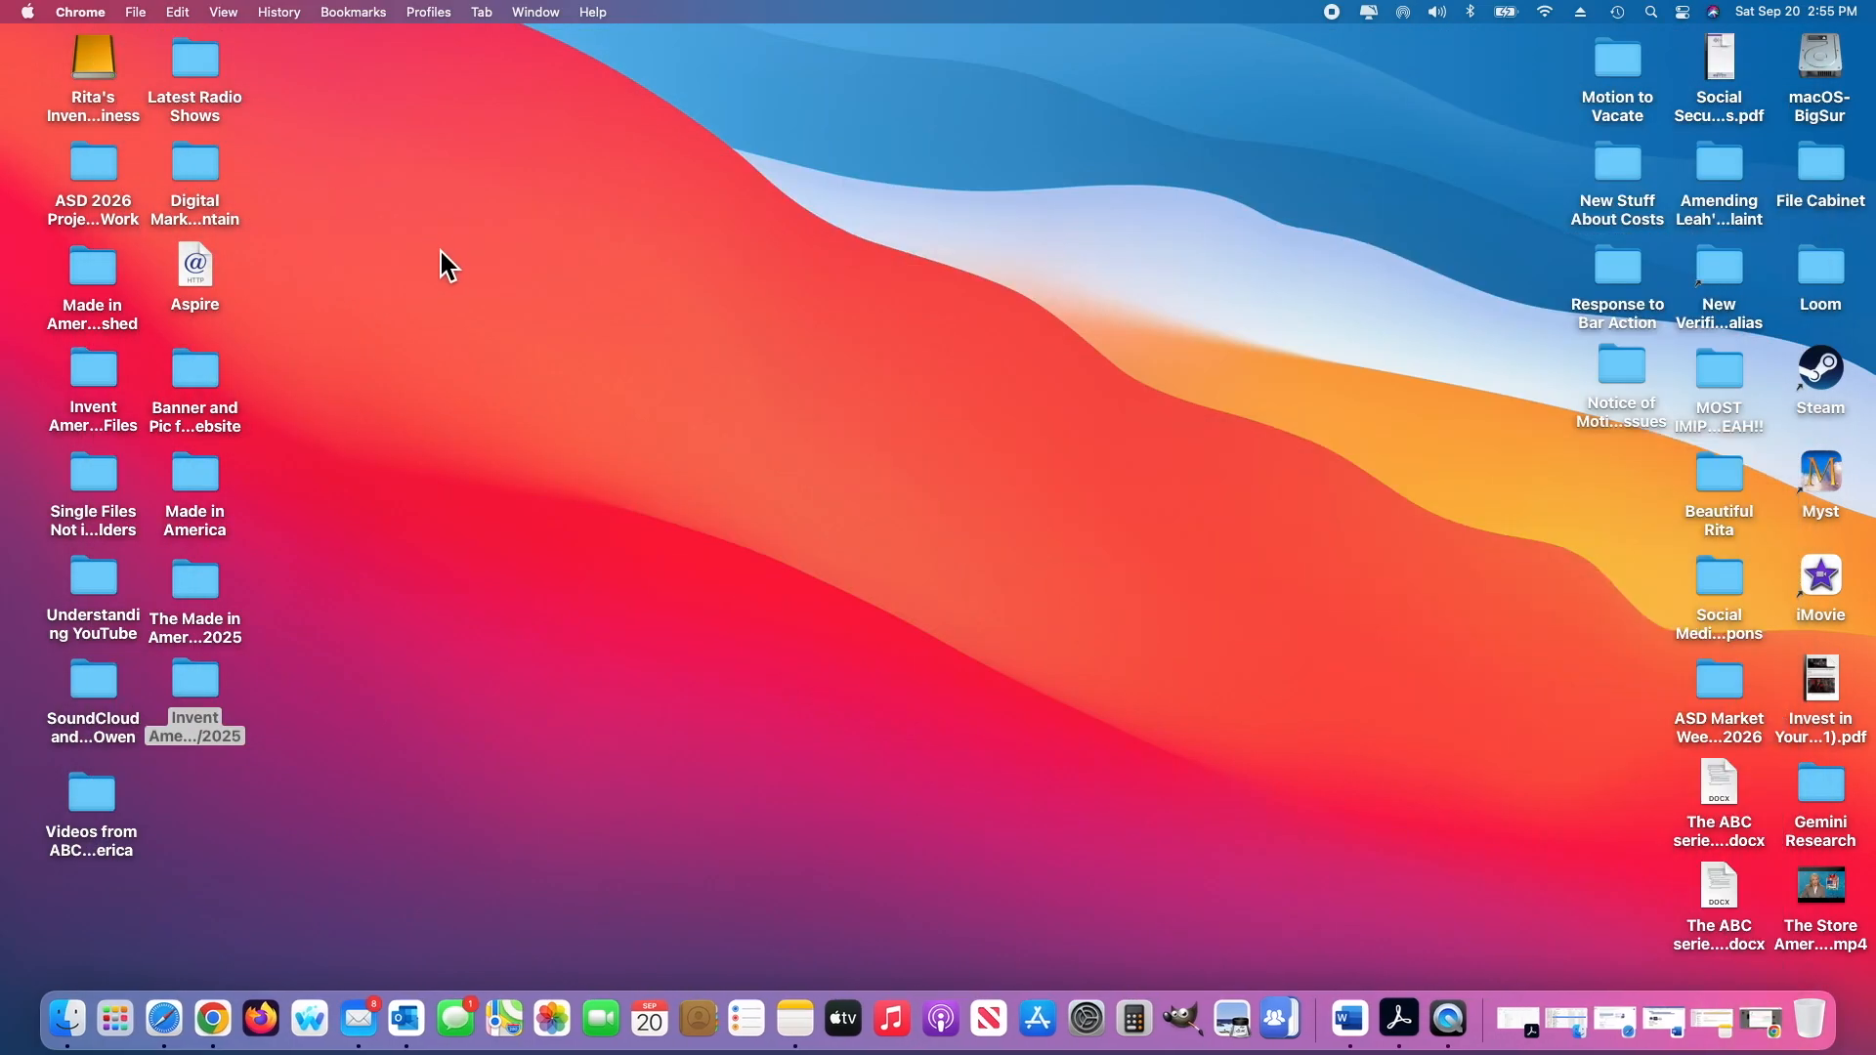
double_click(218, 684)
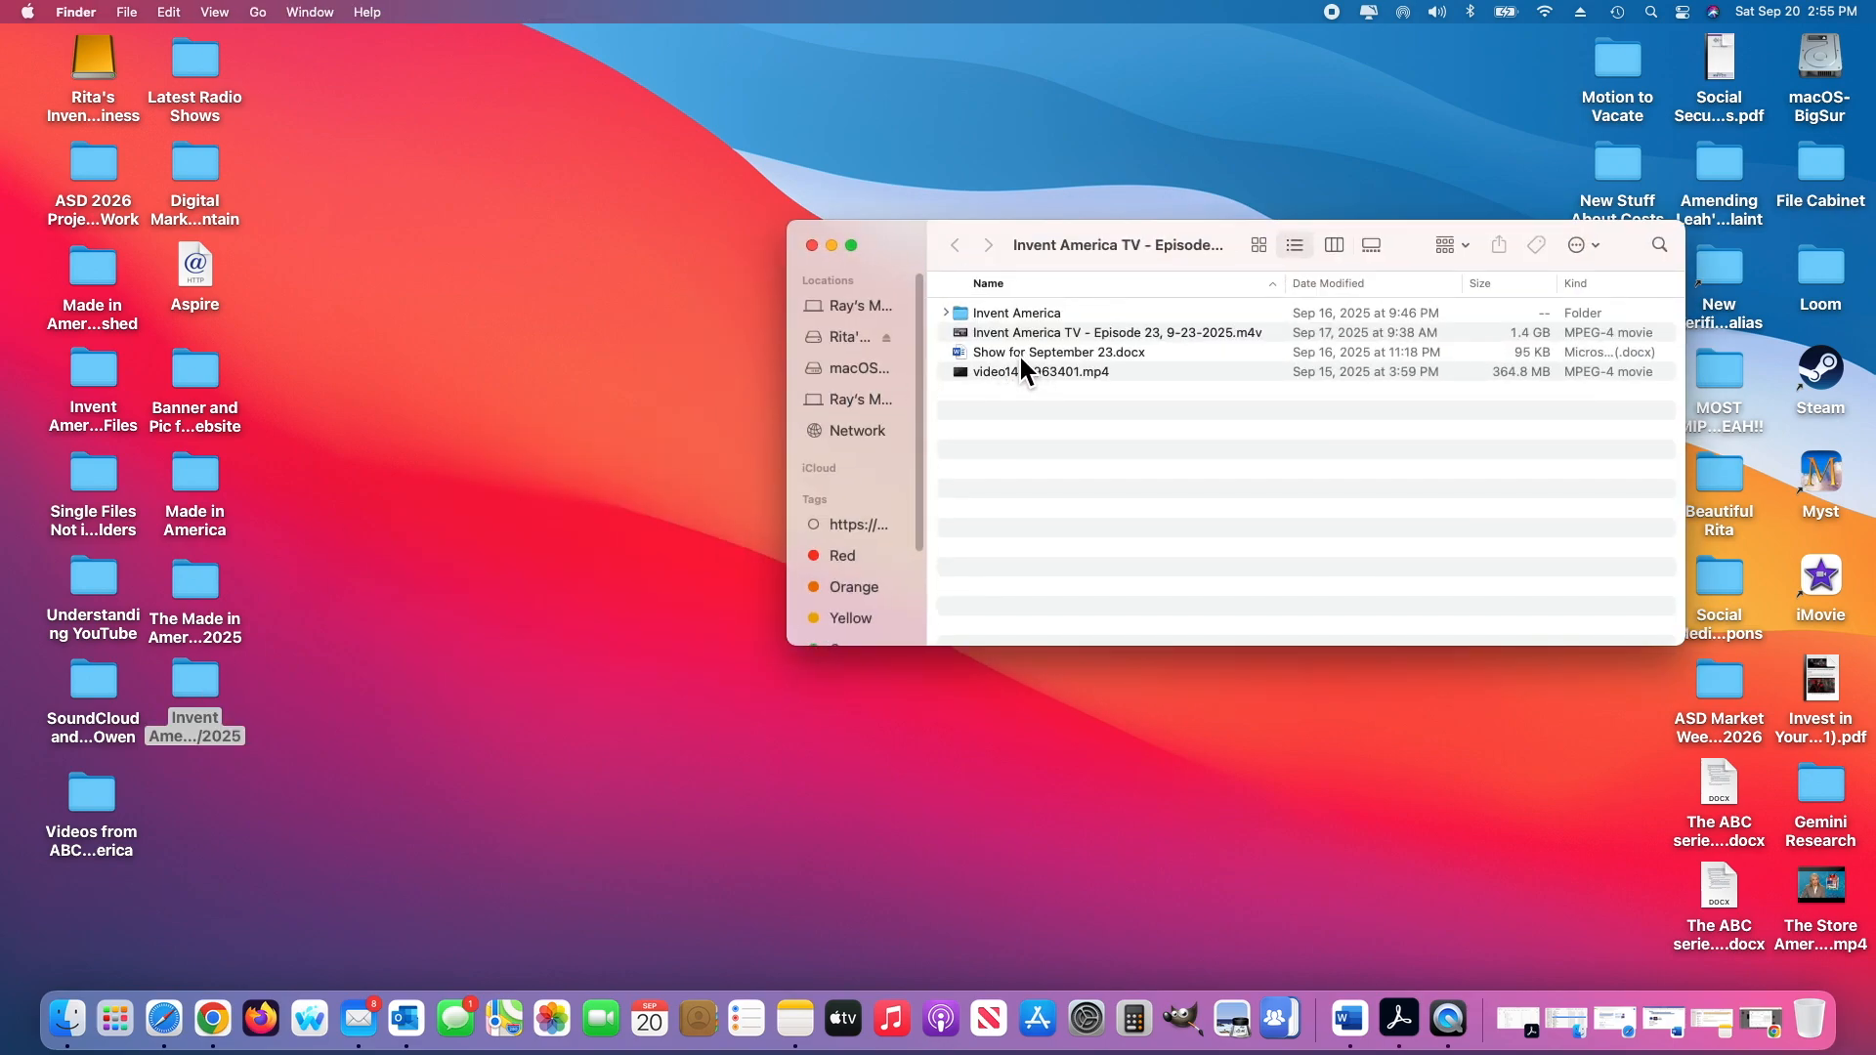
double_click(1018, 354)
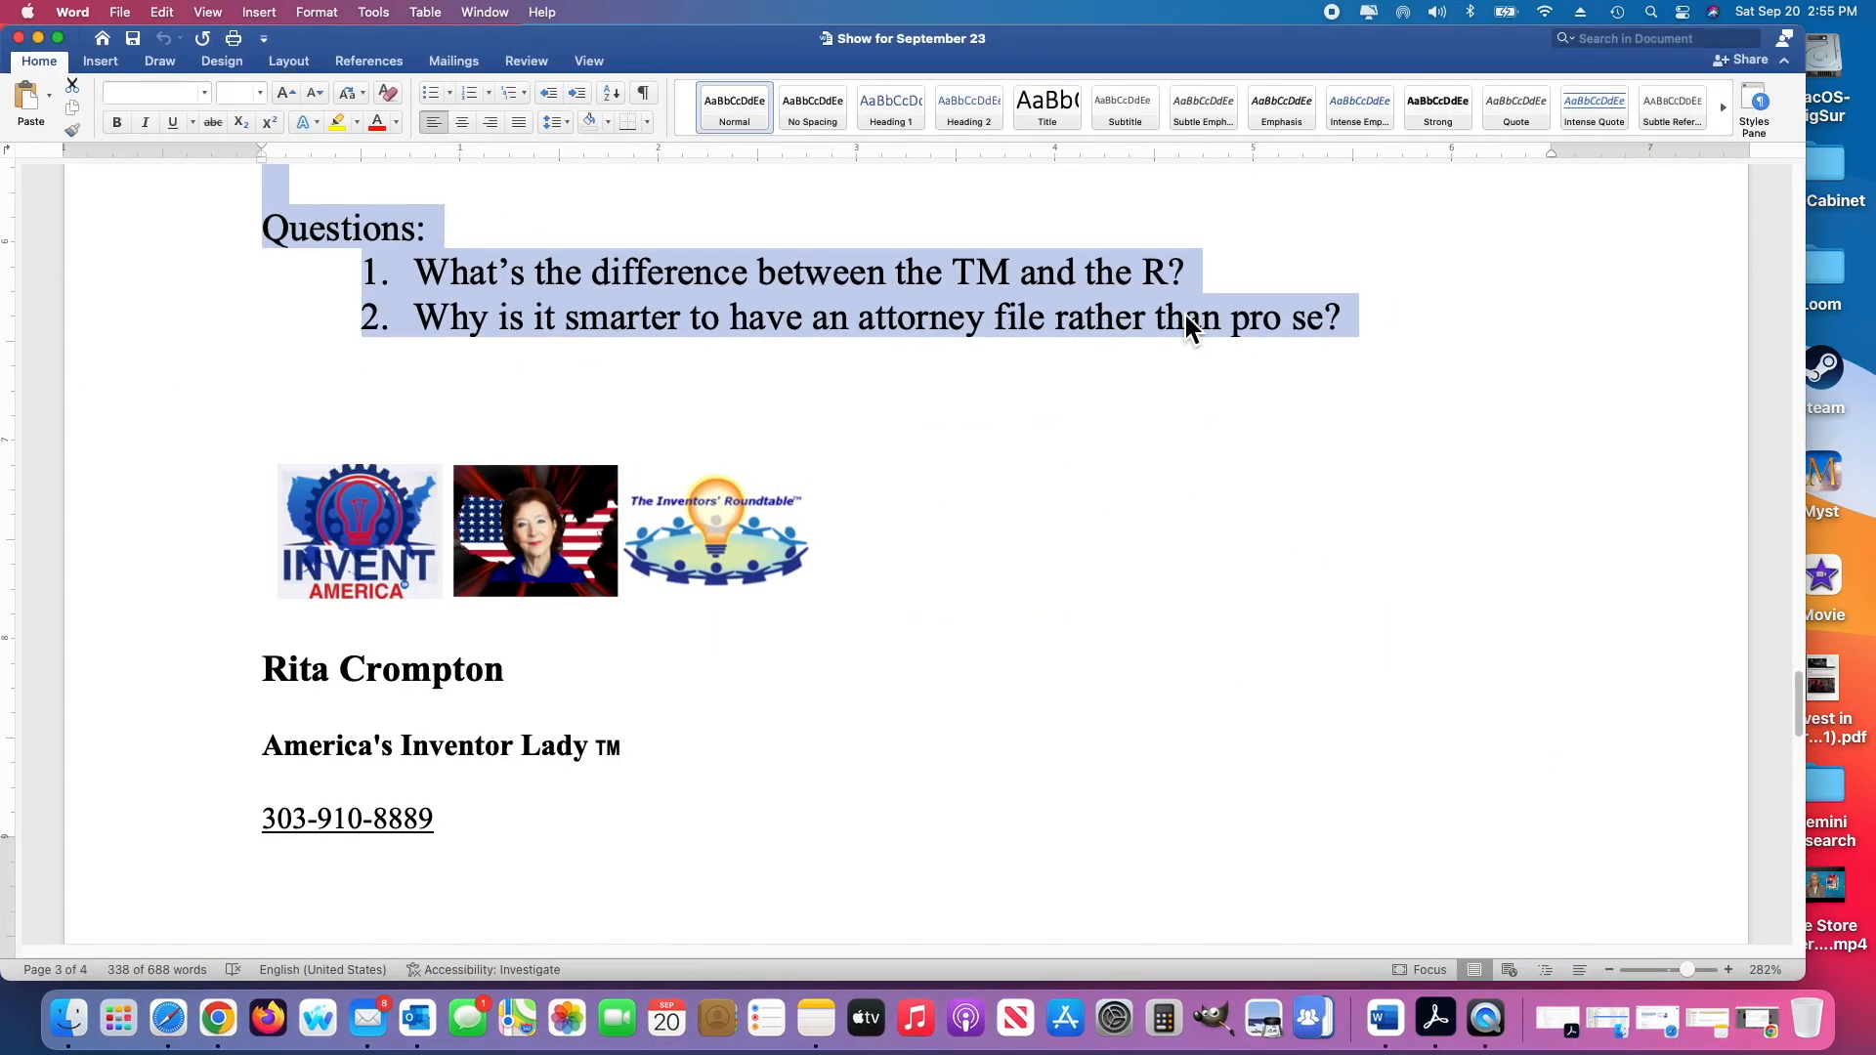
left_click(1028, 283)
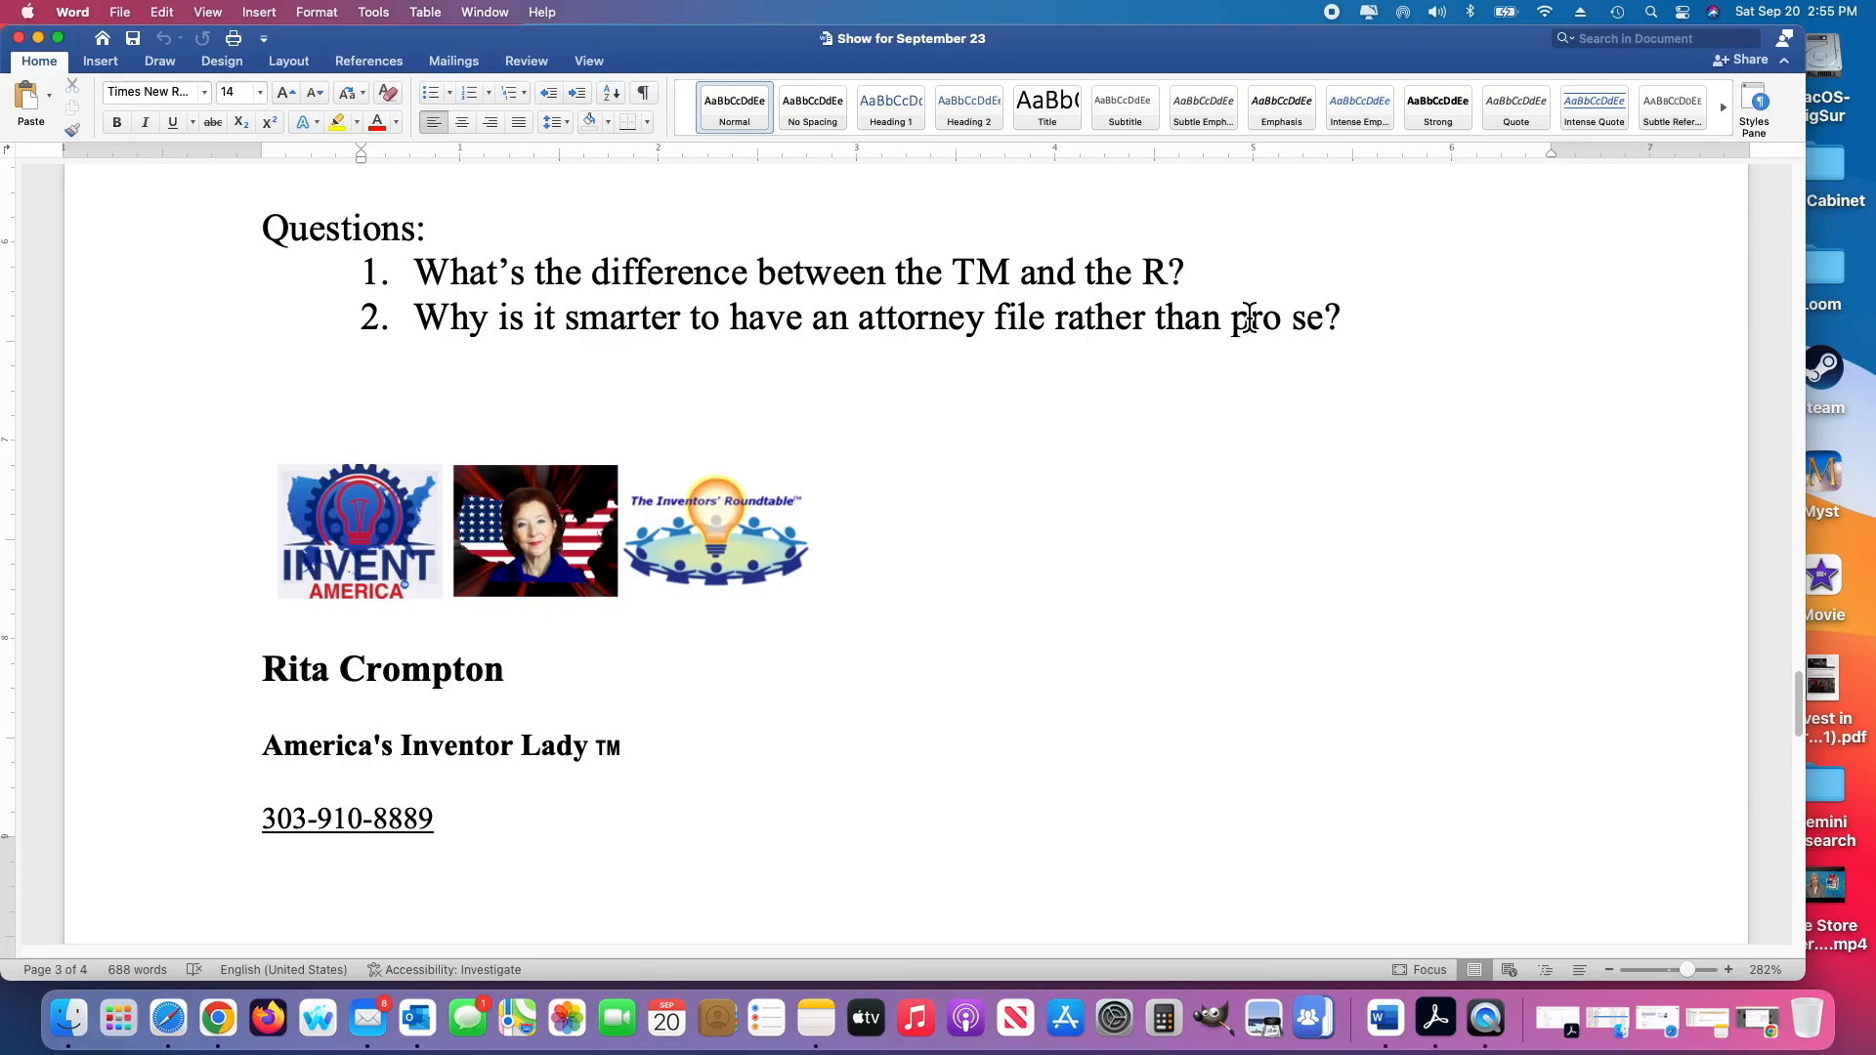
left_click_drag(1356, 325, 451, 430)
right_click(463, 418)
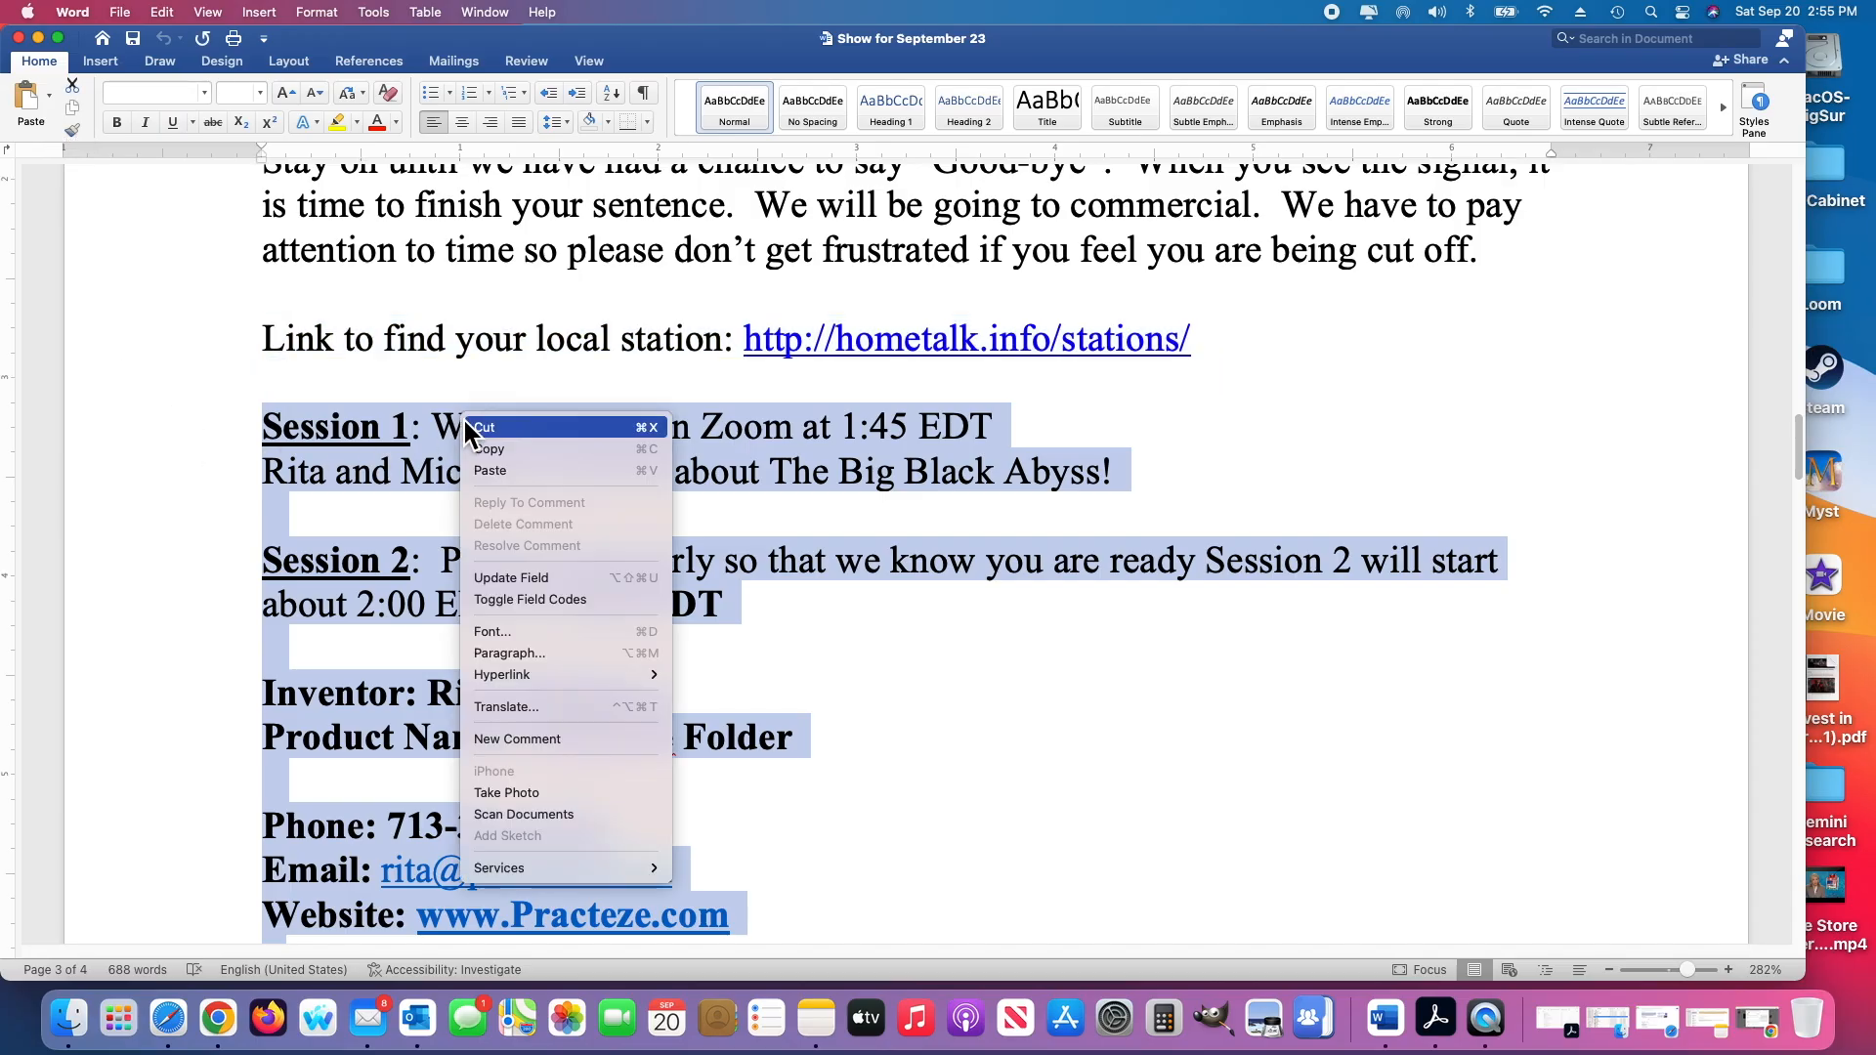
left_click(507, 454)
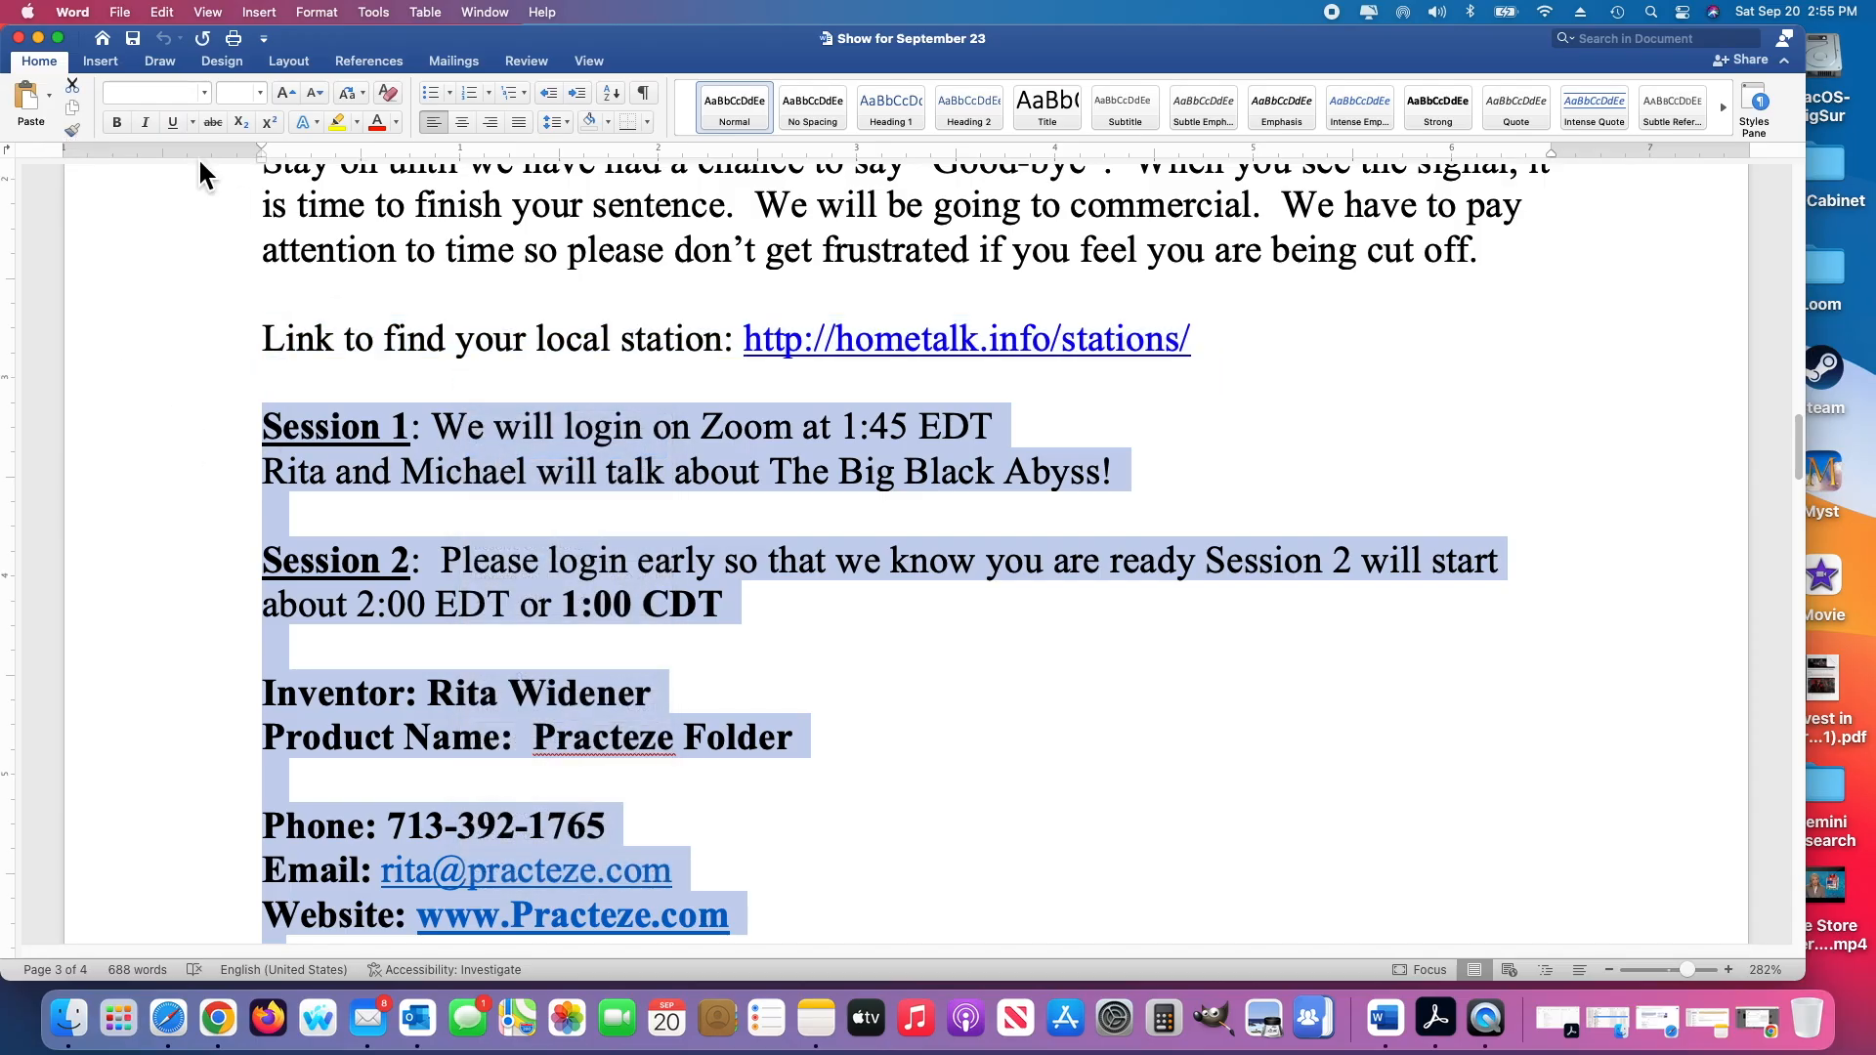
left_click(39, 39)
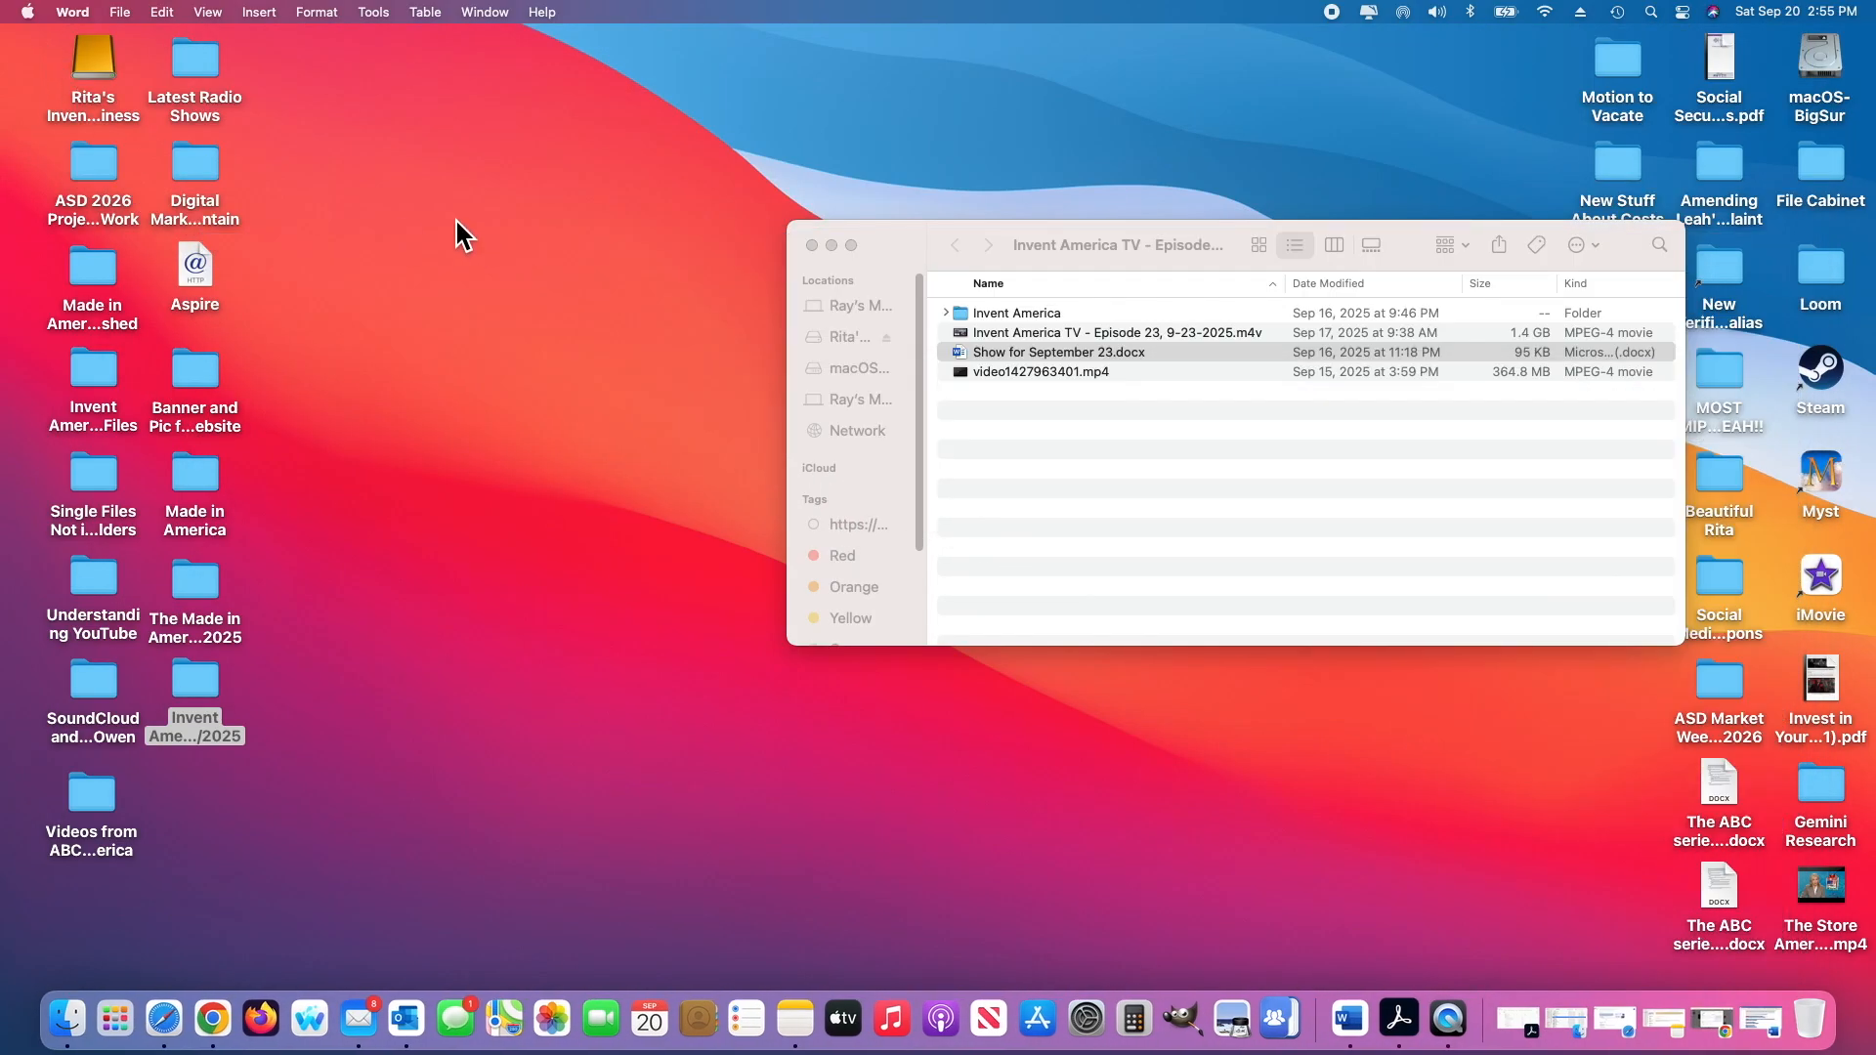
Return to the upload details in Chrome and try to paste the copied show notes into the description
left_click(211, 1004)
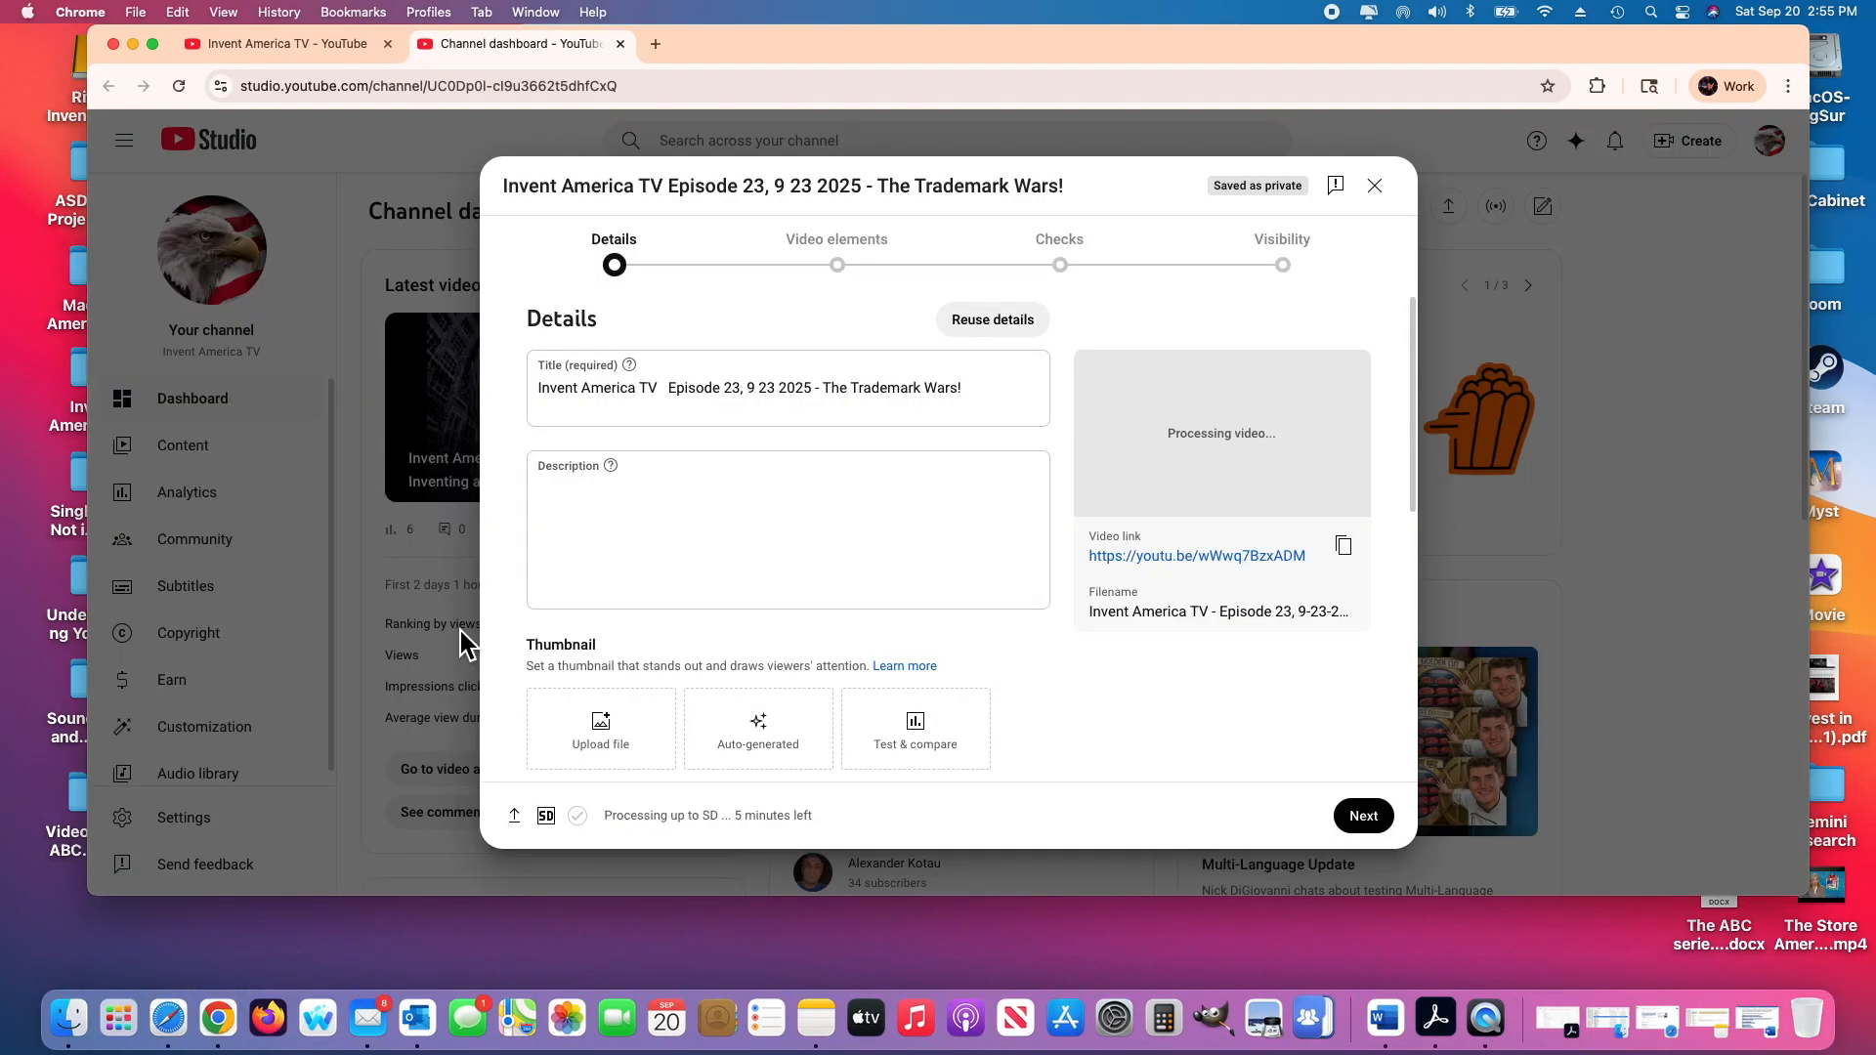
left_click(543, 476)
right_click(545, 471)
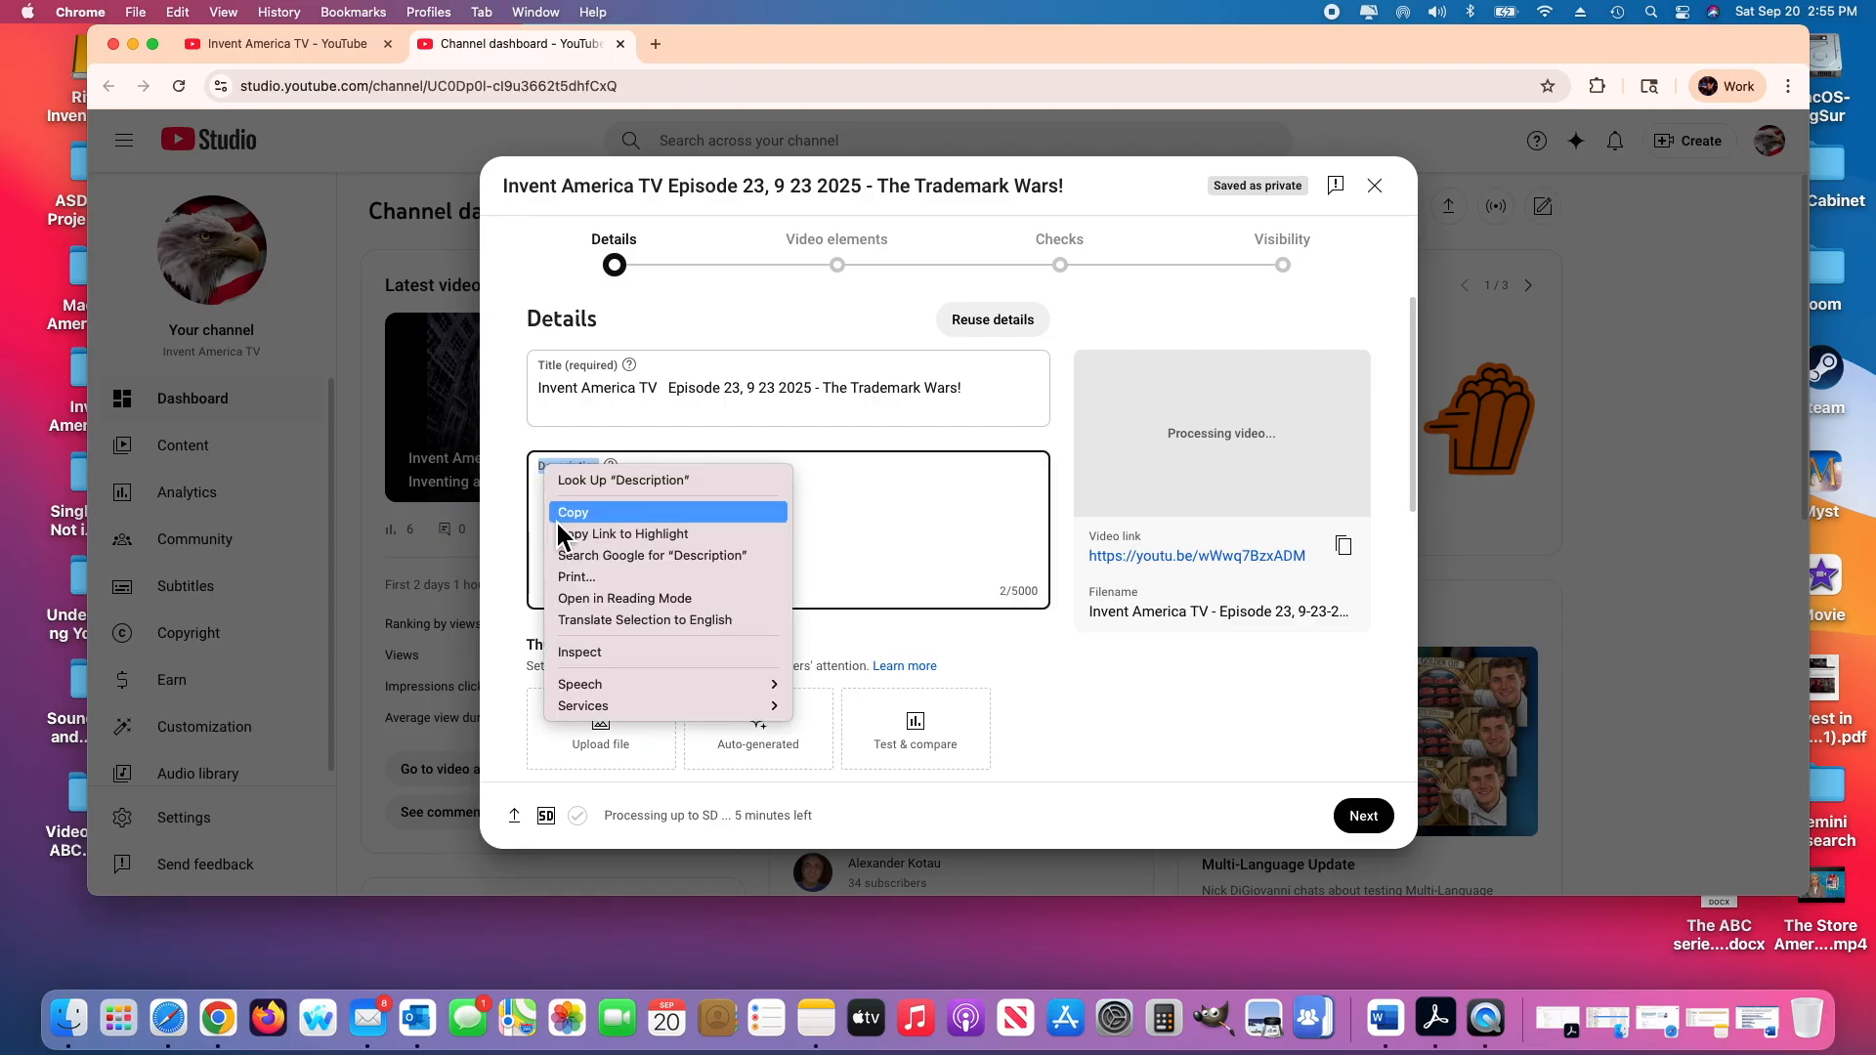
left_click(545, 466)
left_click(546, 469)
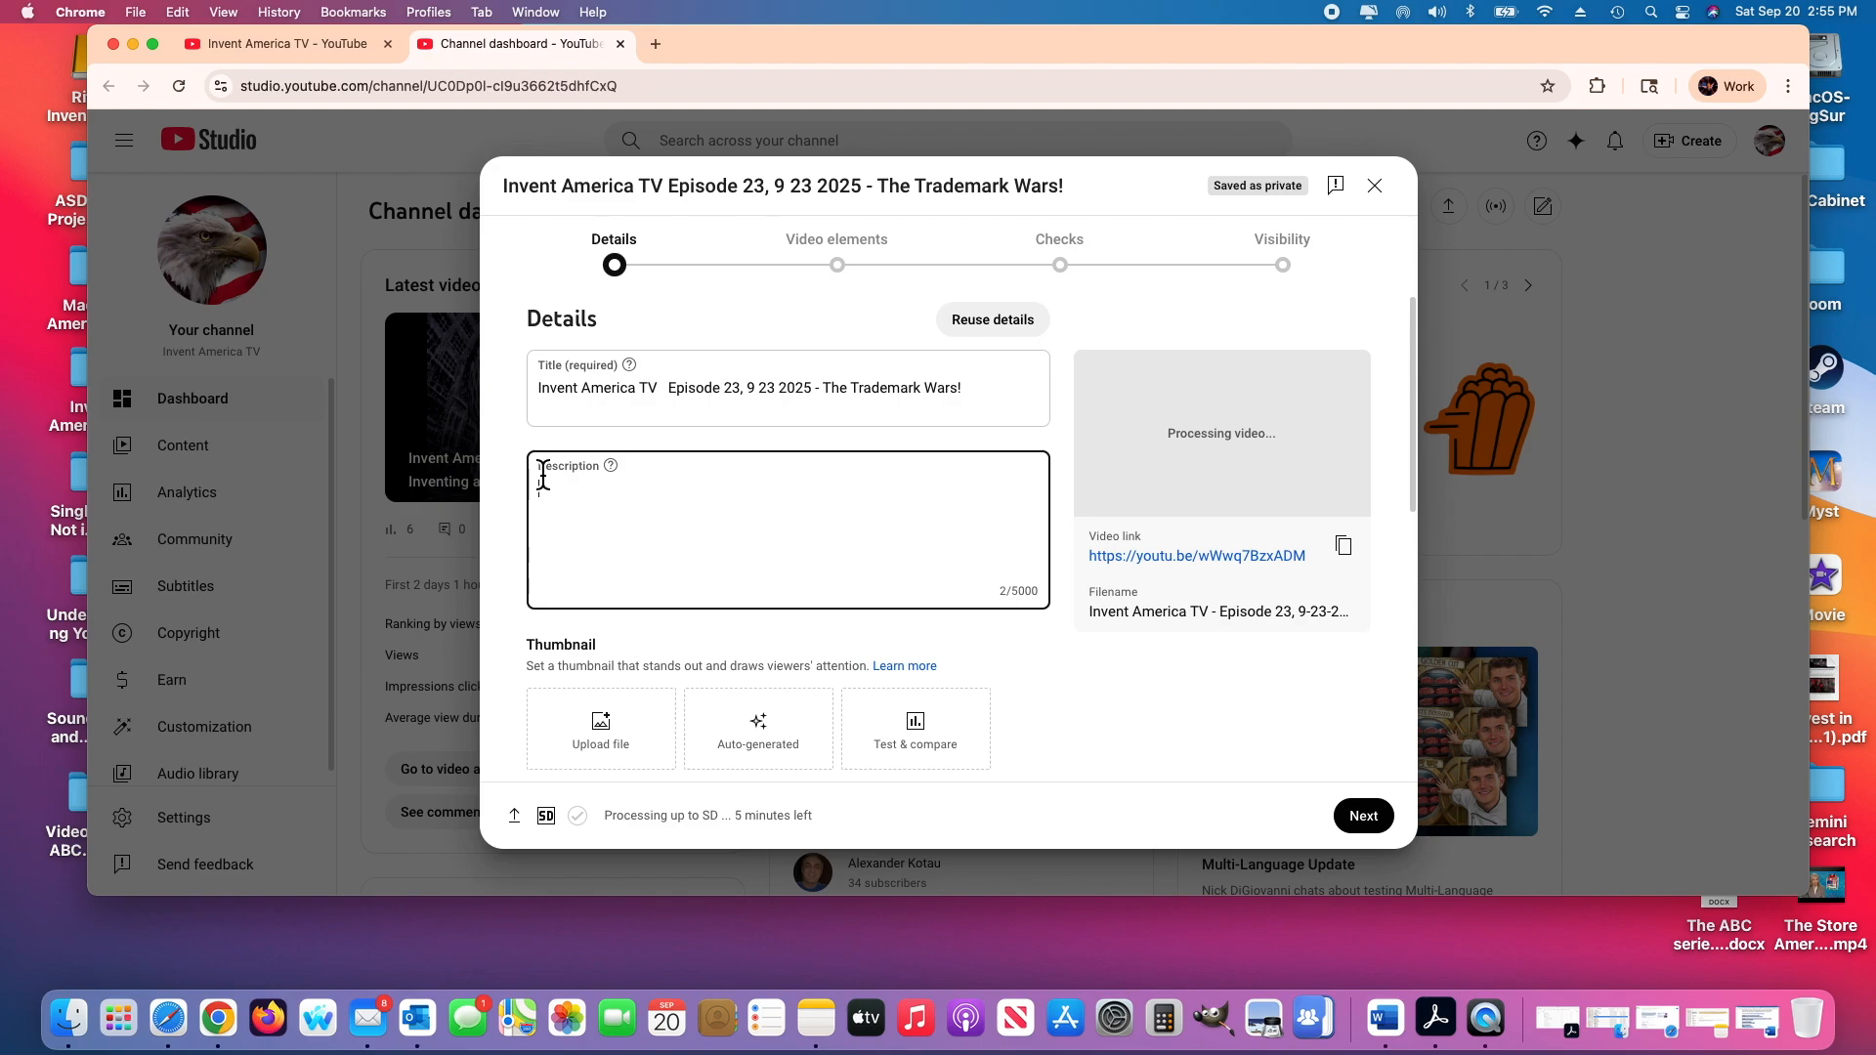
right_click(545, 466)
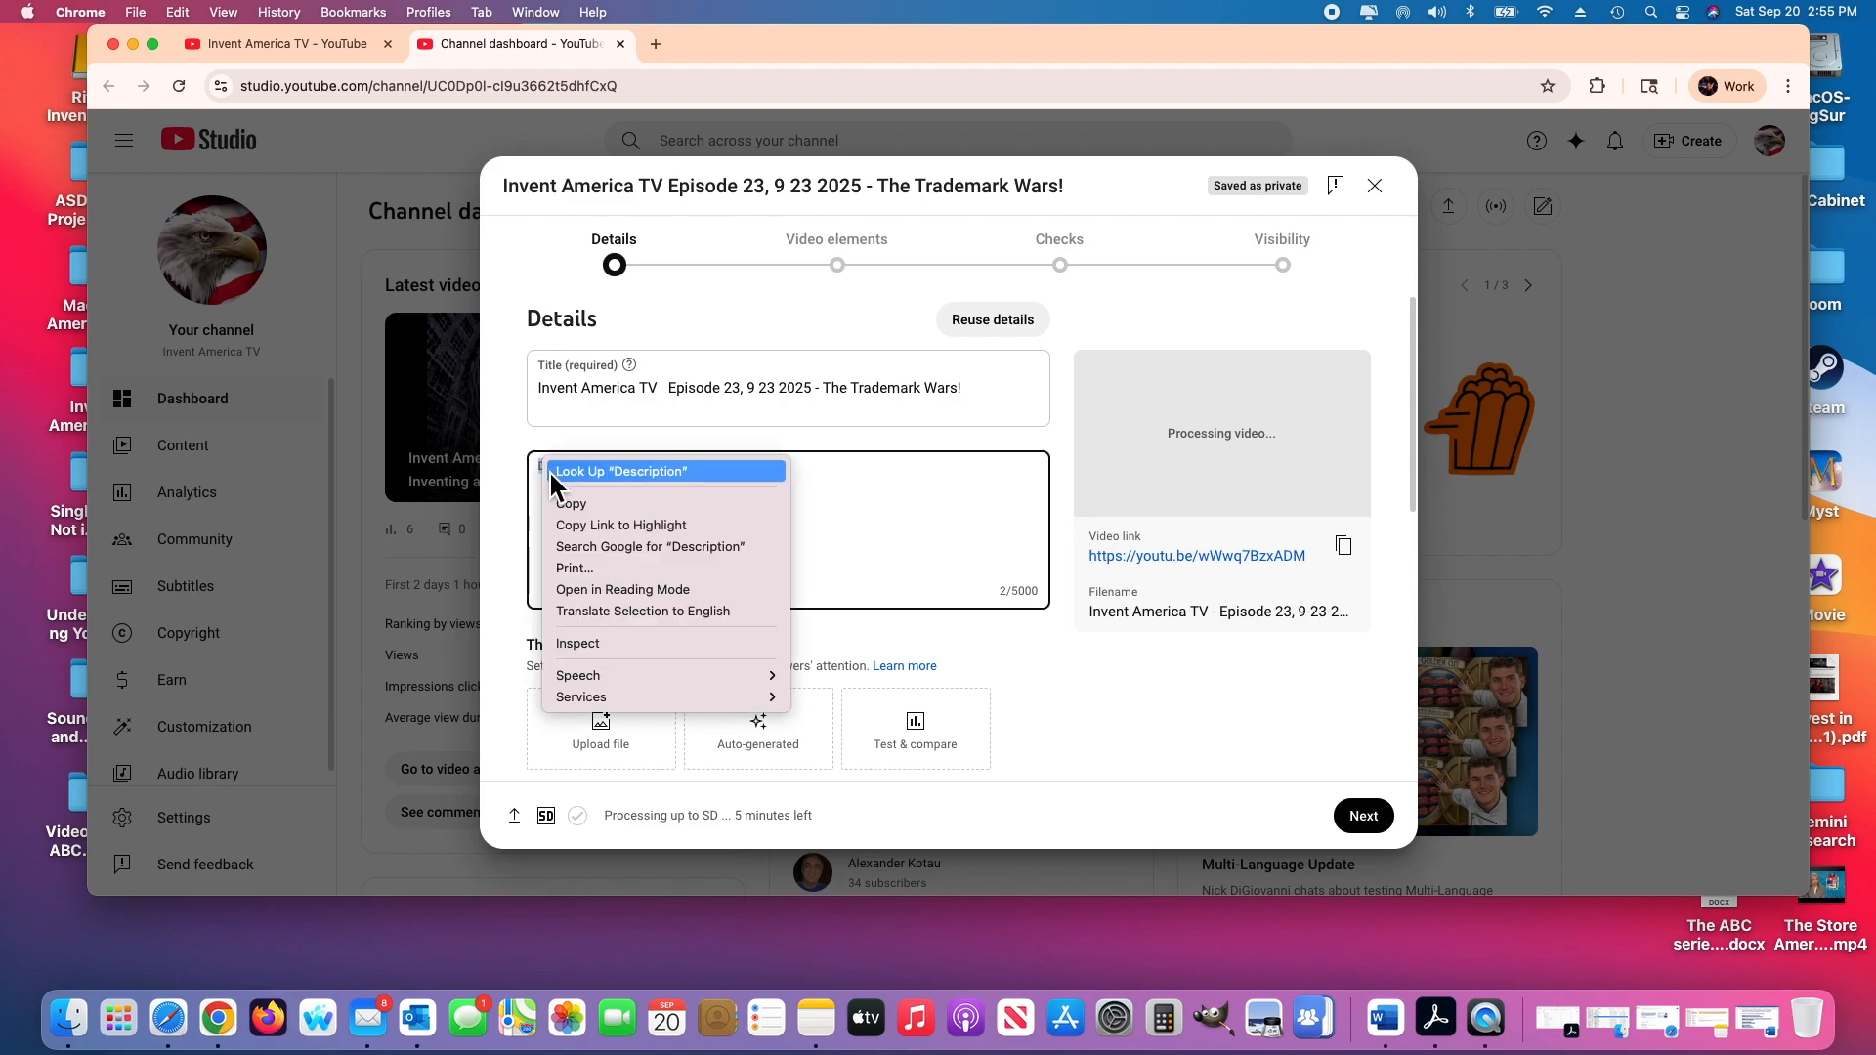
left_click(878, 565)
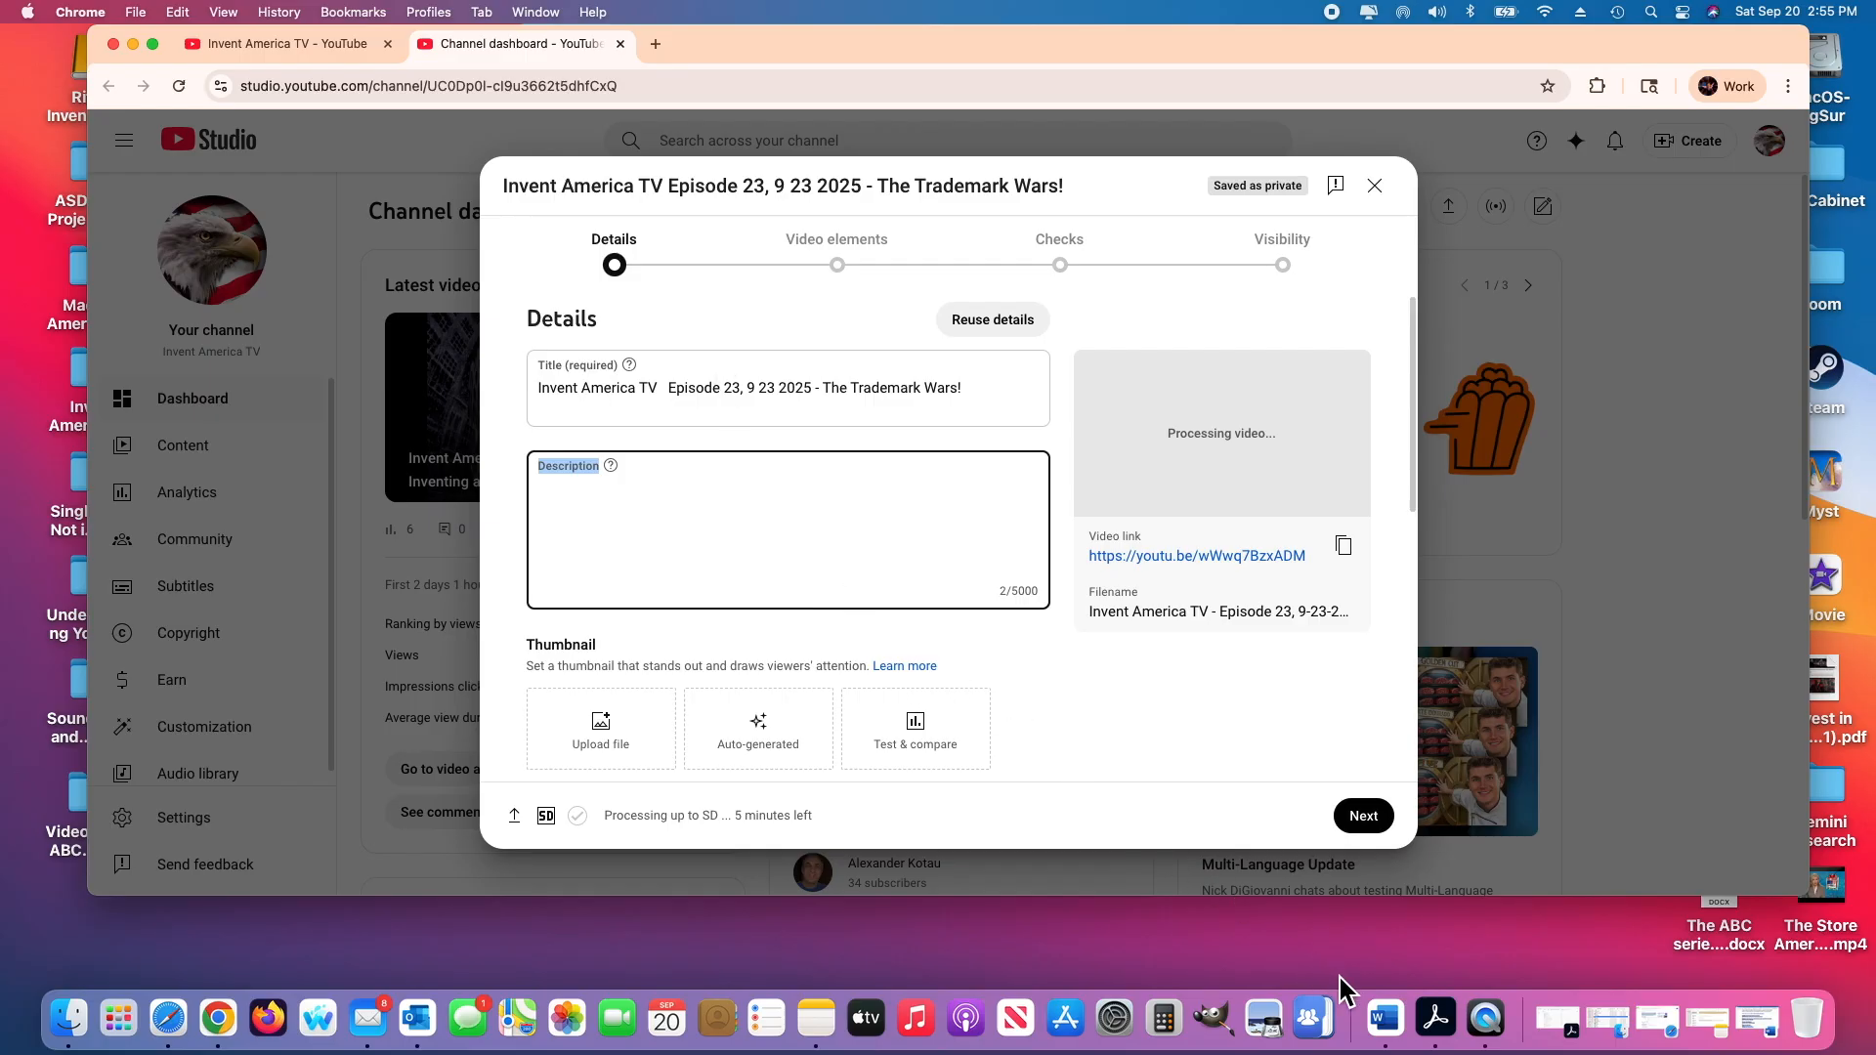
Switch back to Word, copy the selected show notes again, and minimize the document
left_click(1386, 1017)
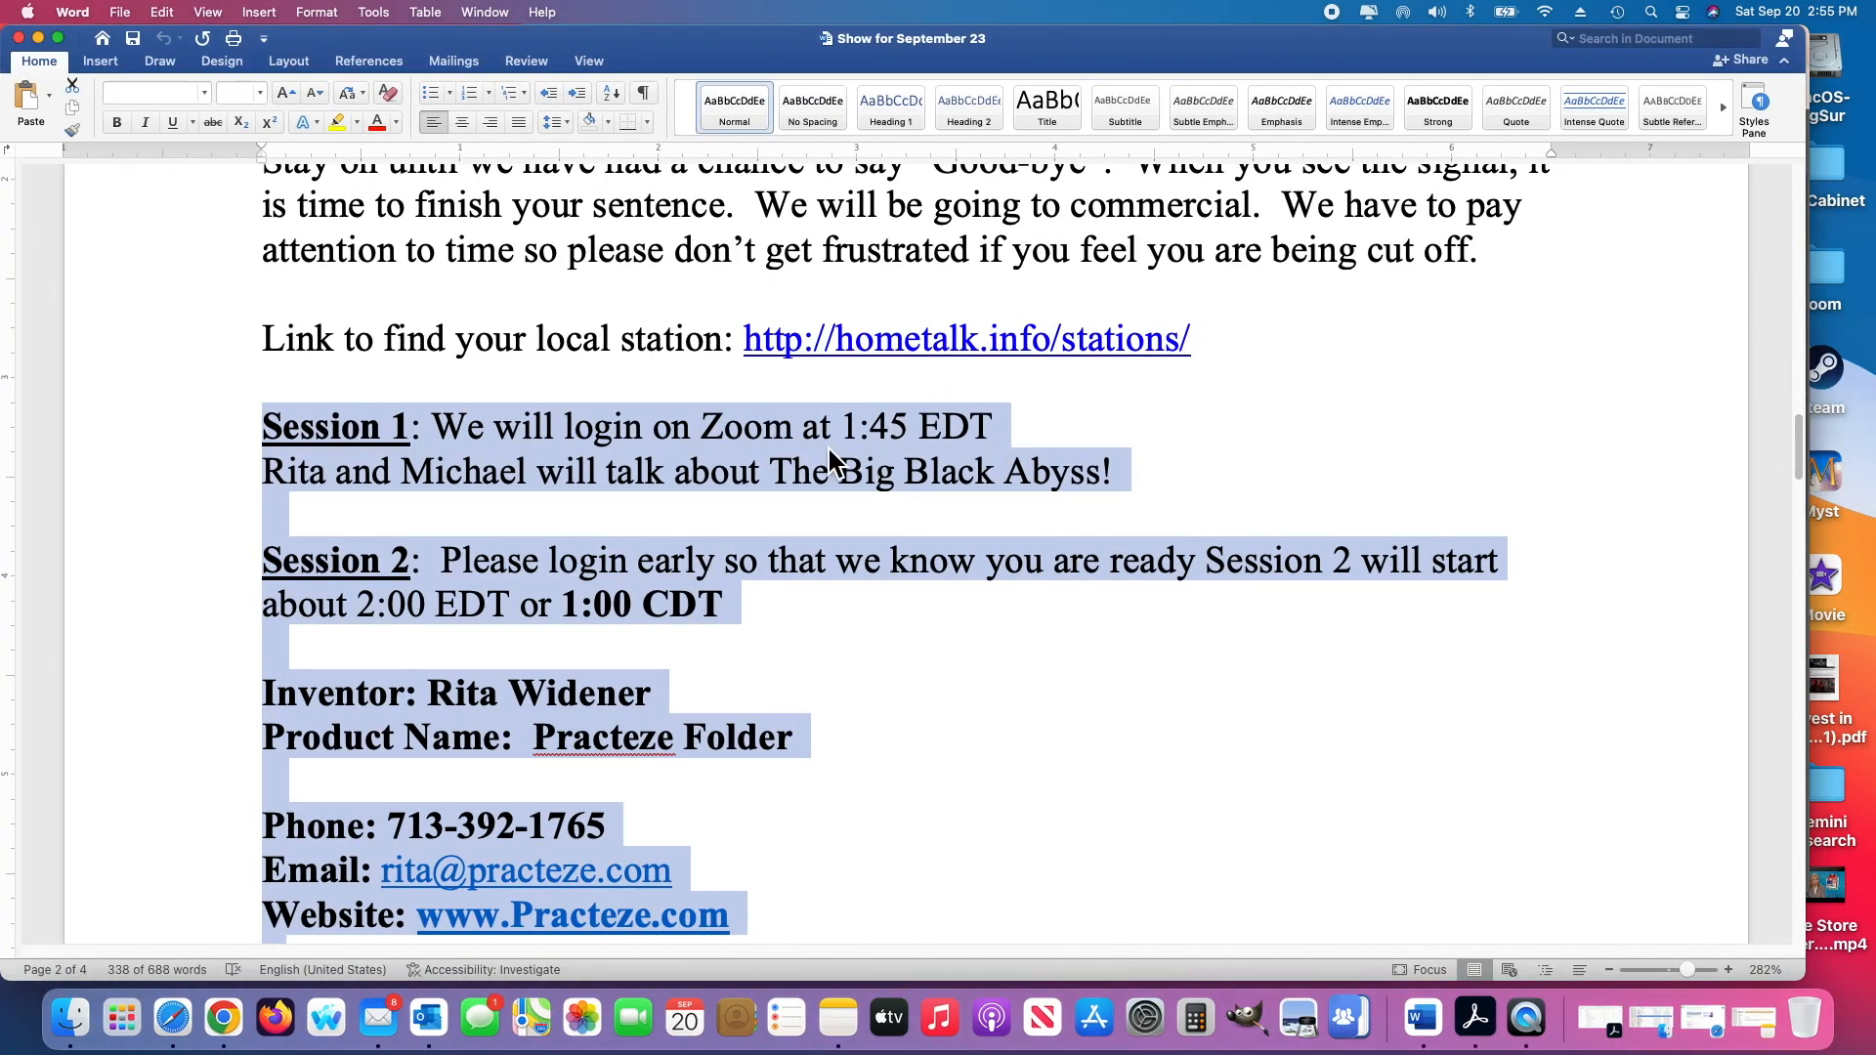
right_click(715, 438)
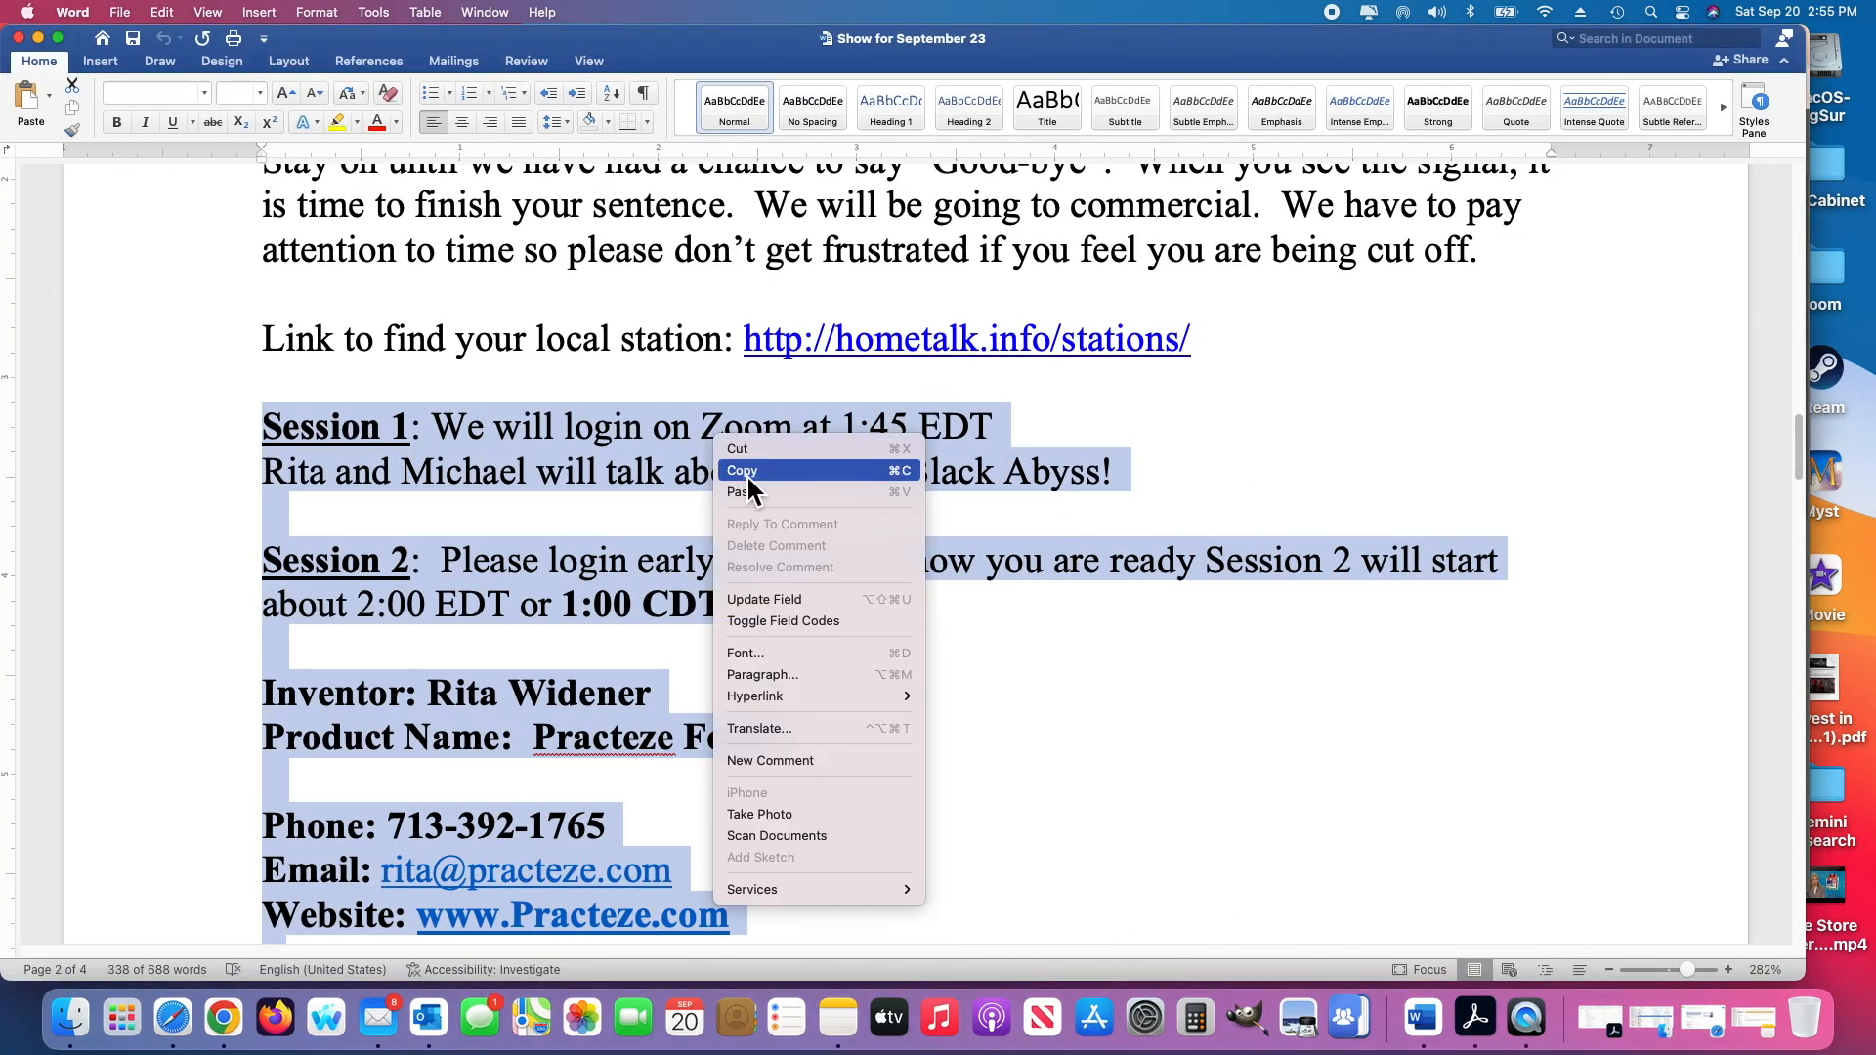
left_click(746, 472)
left_click(38, 38)
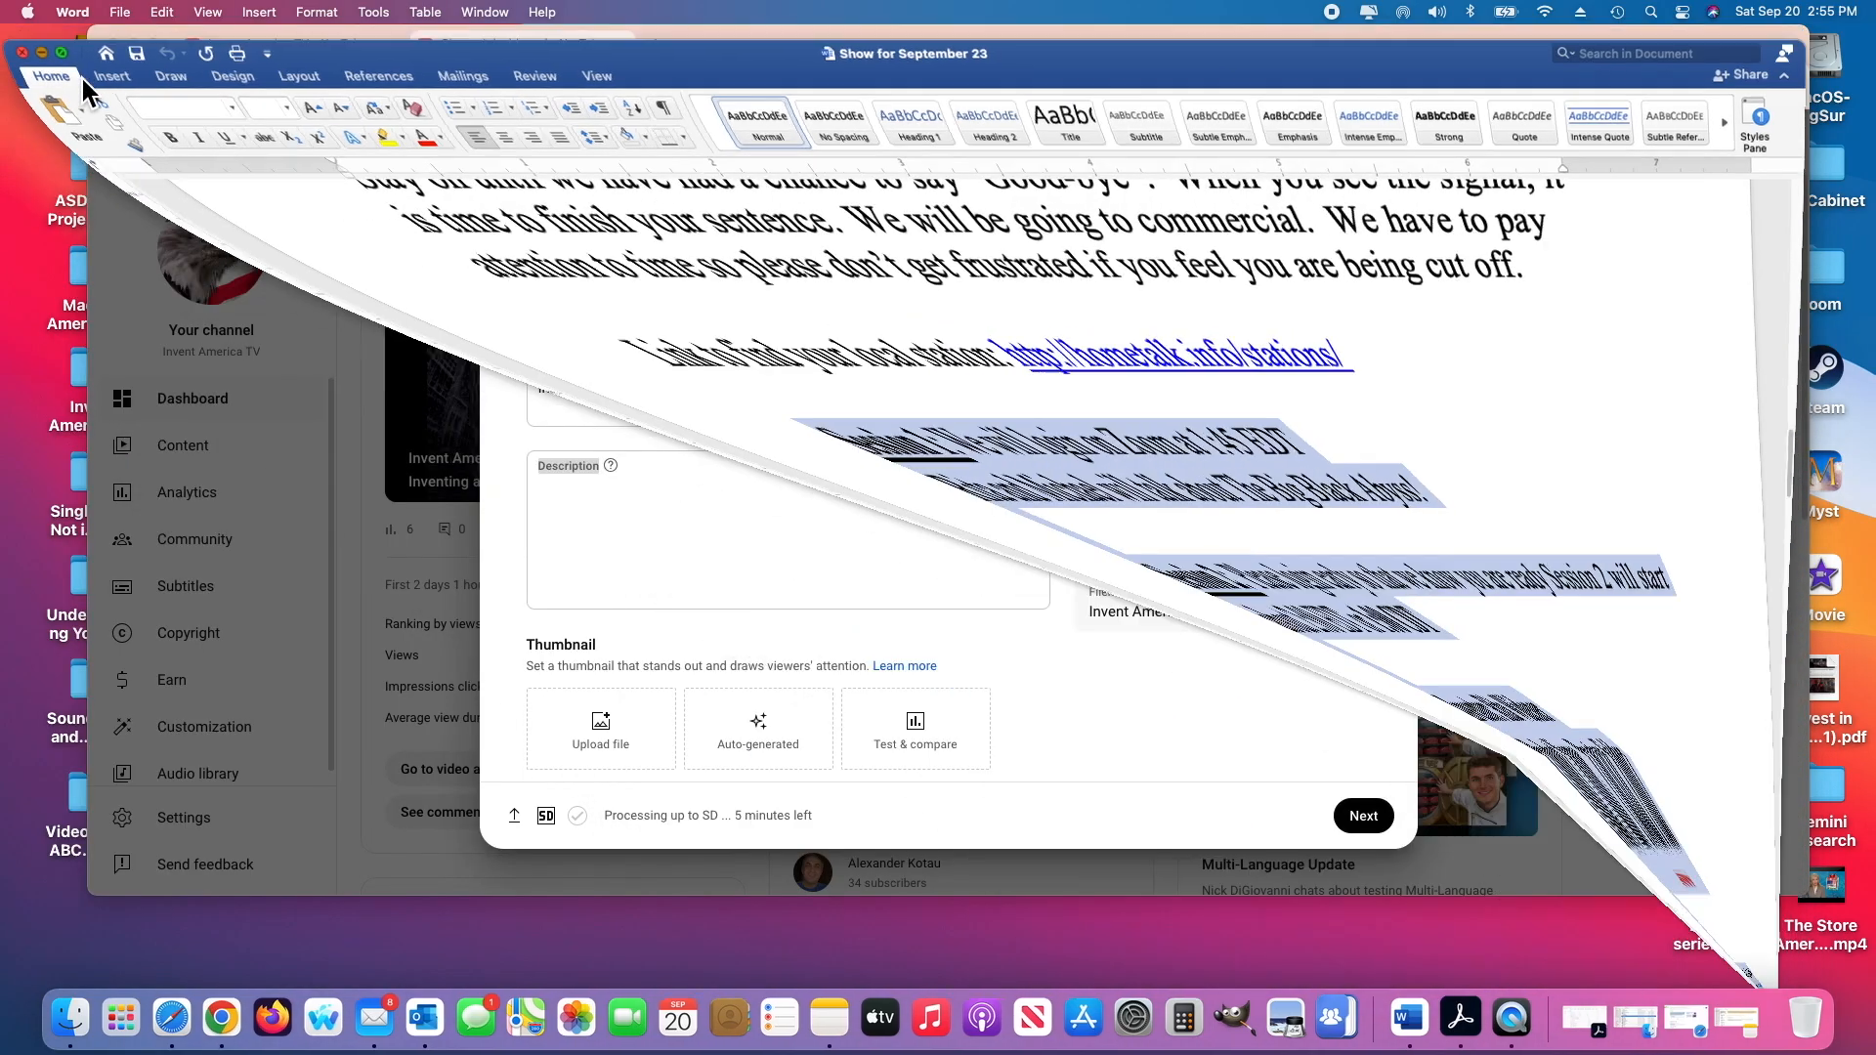
Paste the copied show notes into the Episode 23 video's description and look through the pasted text
left_click(566, 467)
right_click(549, 464)
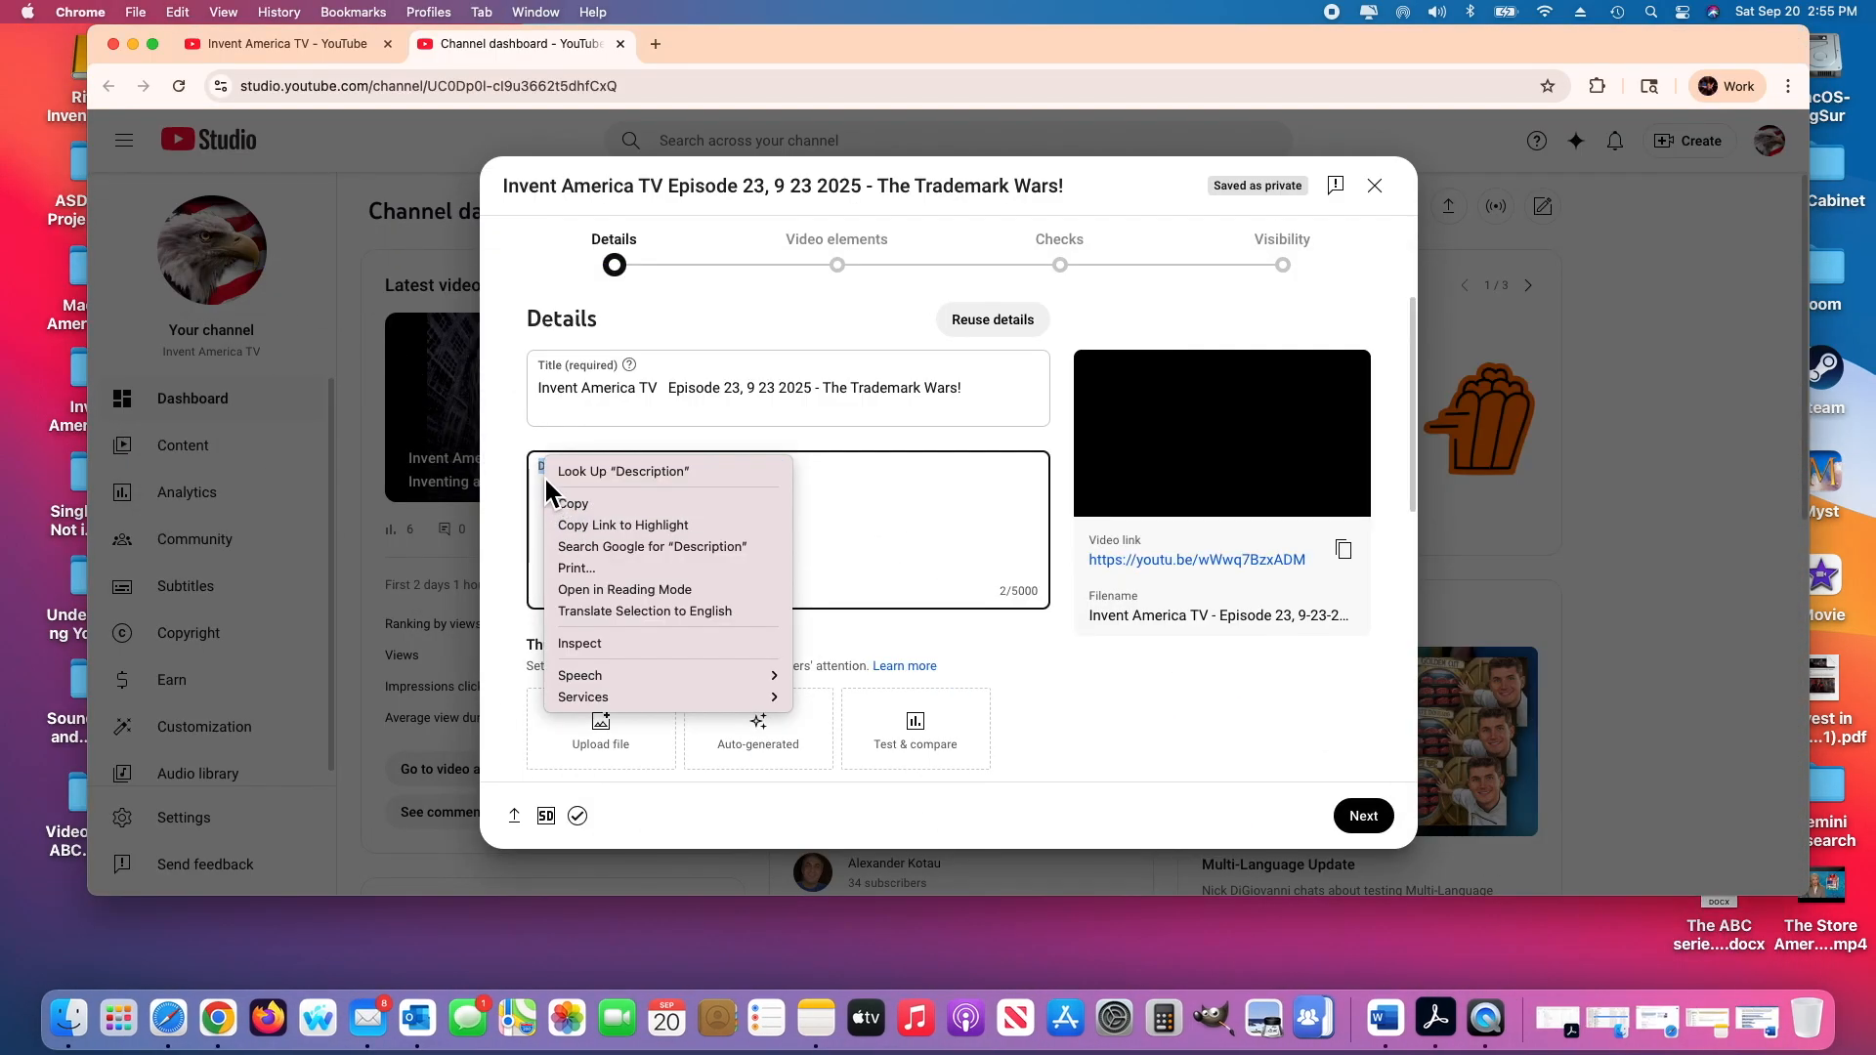
left_click(542, 473)
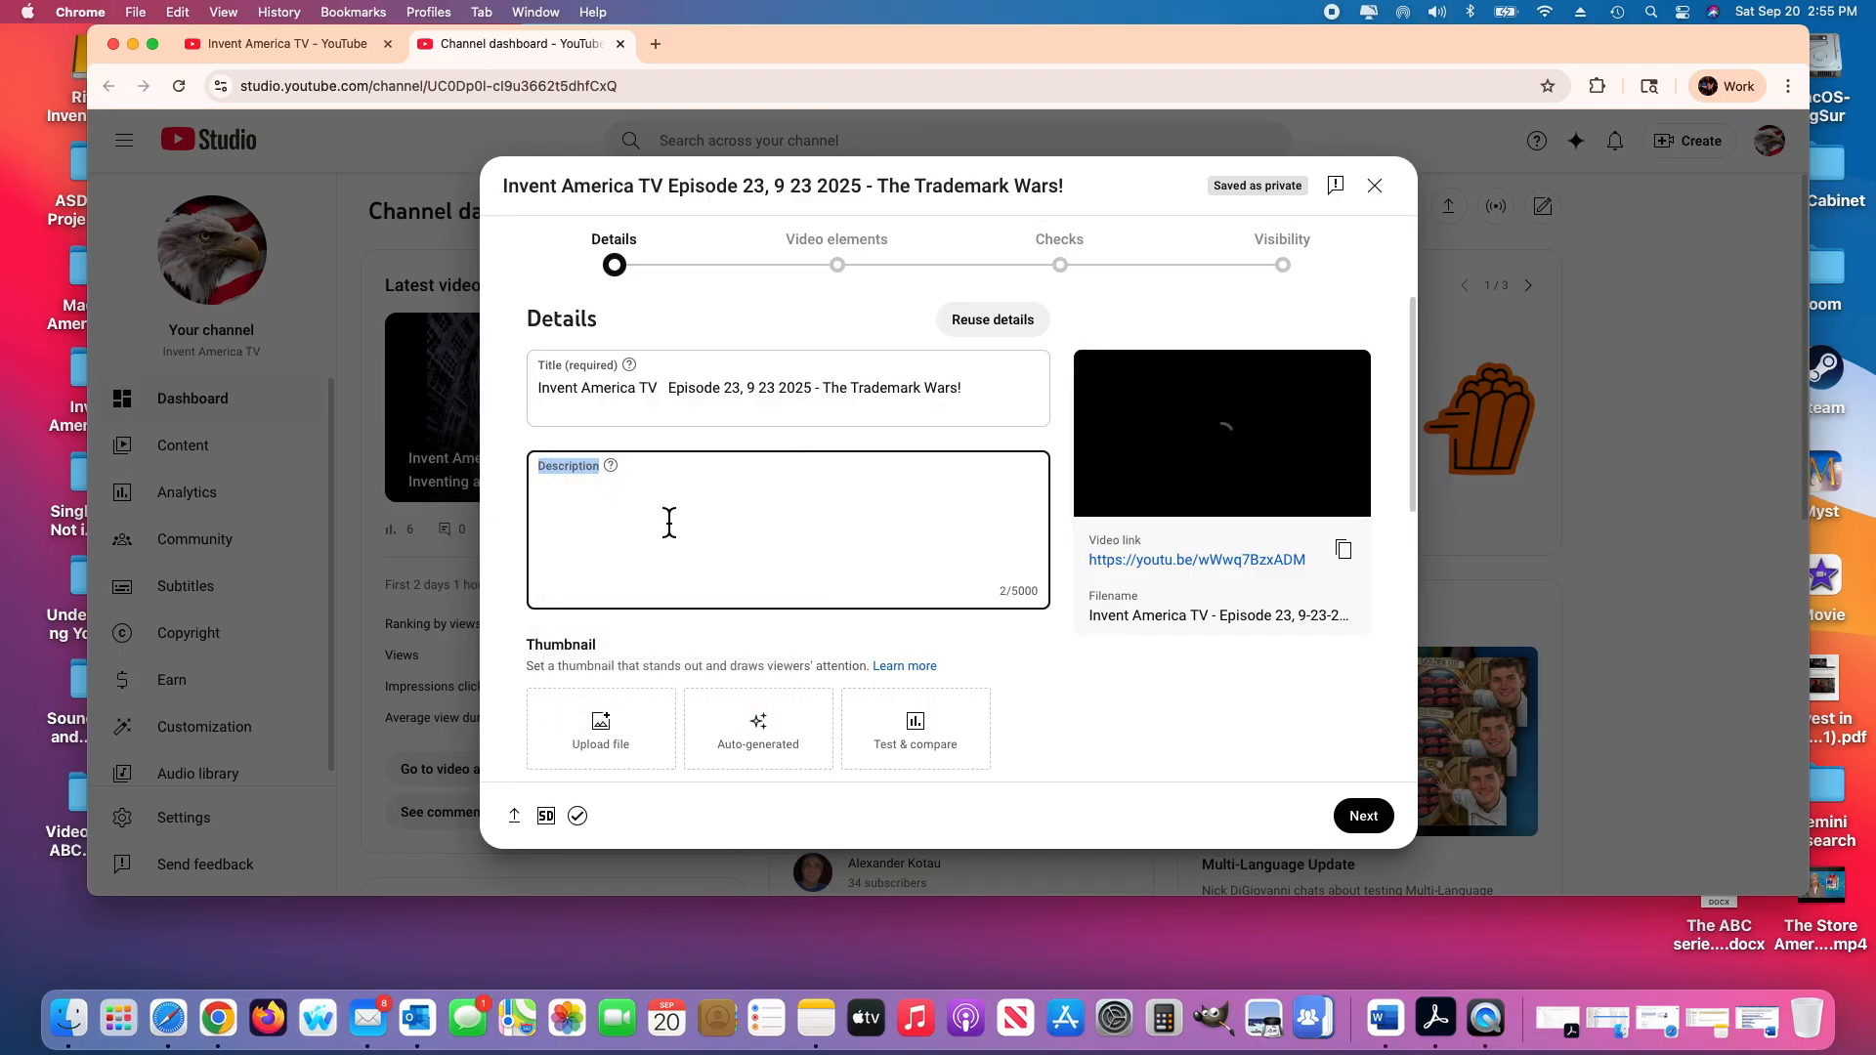
left_click(598, 485)
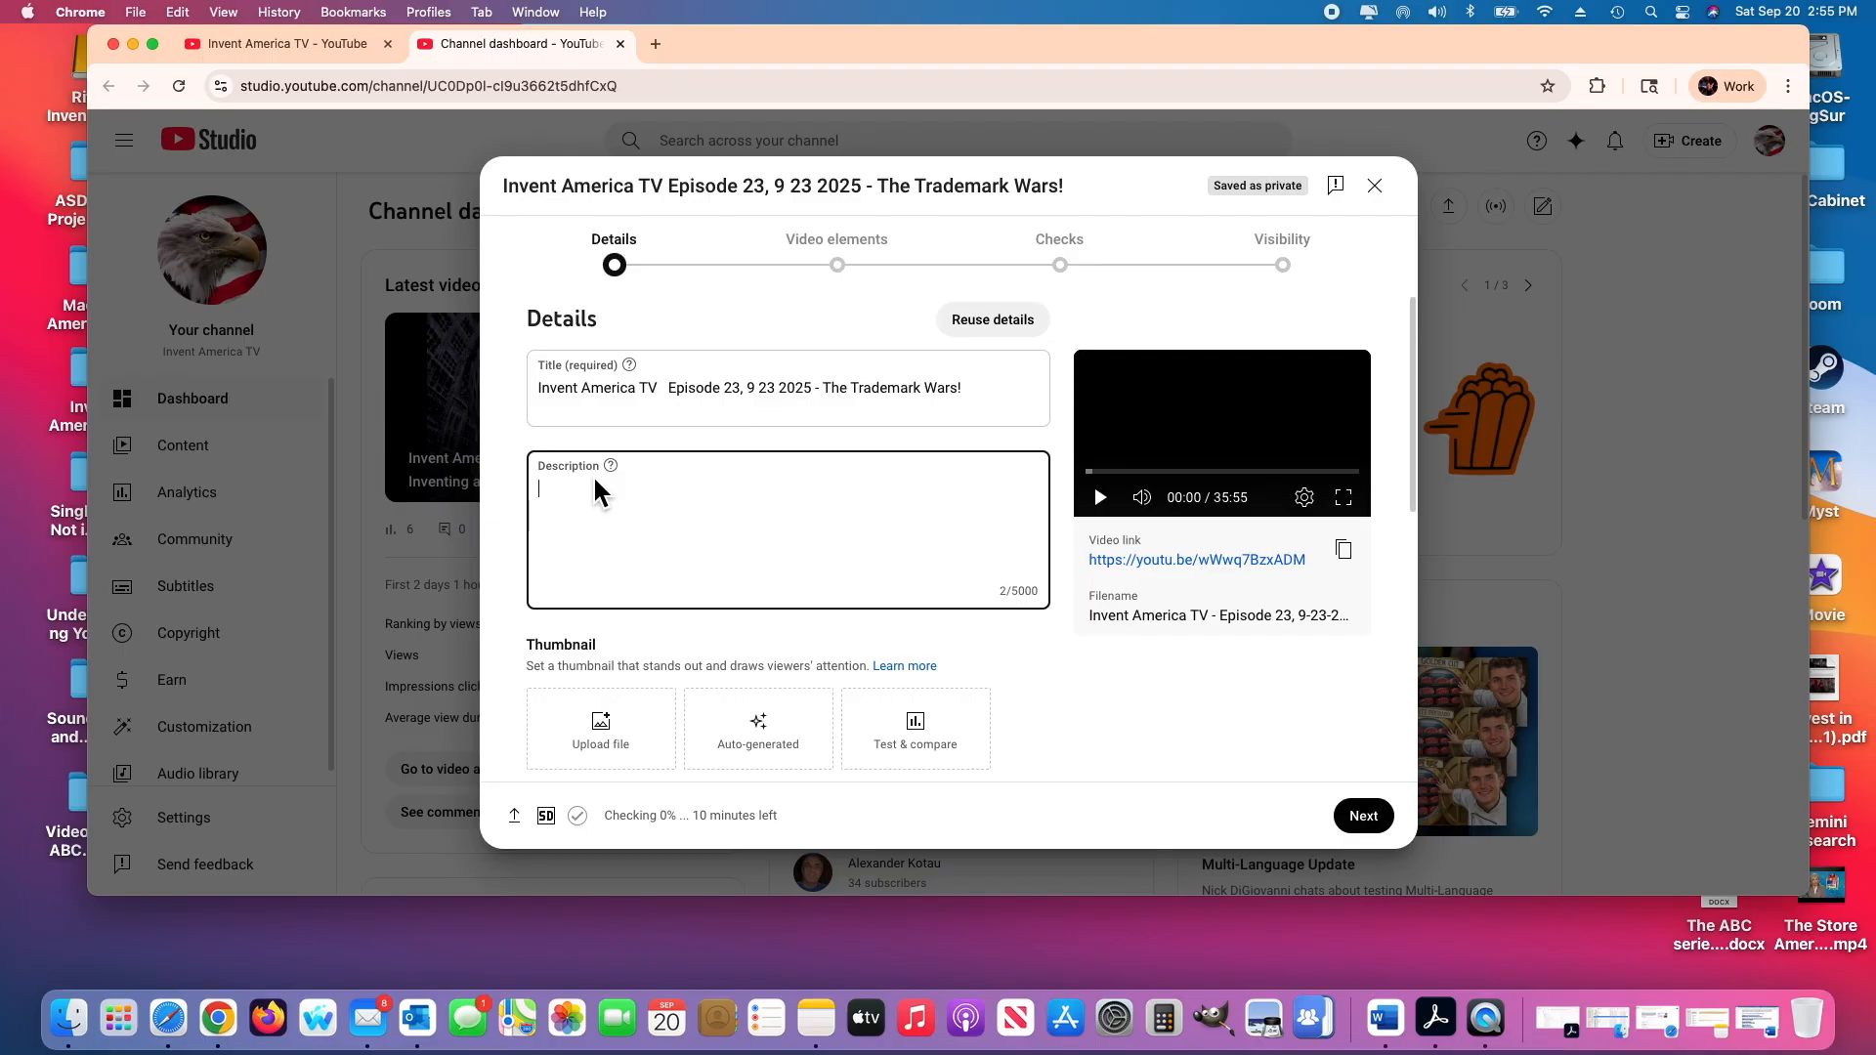
right_click(557, 491)
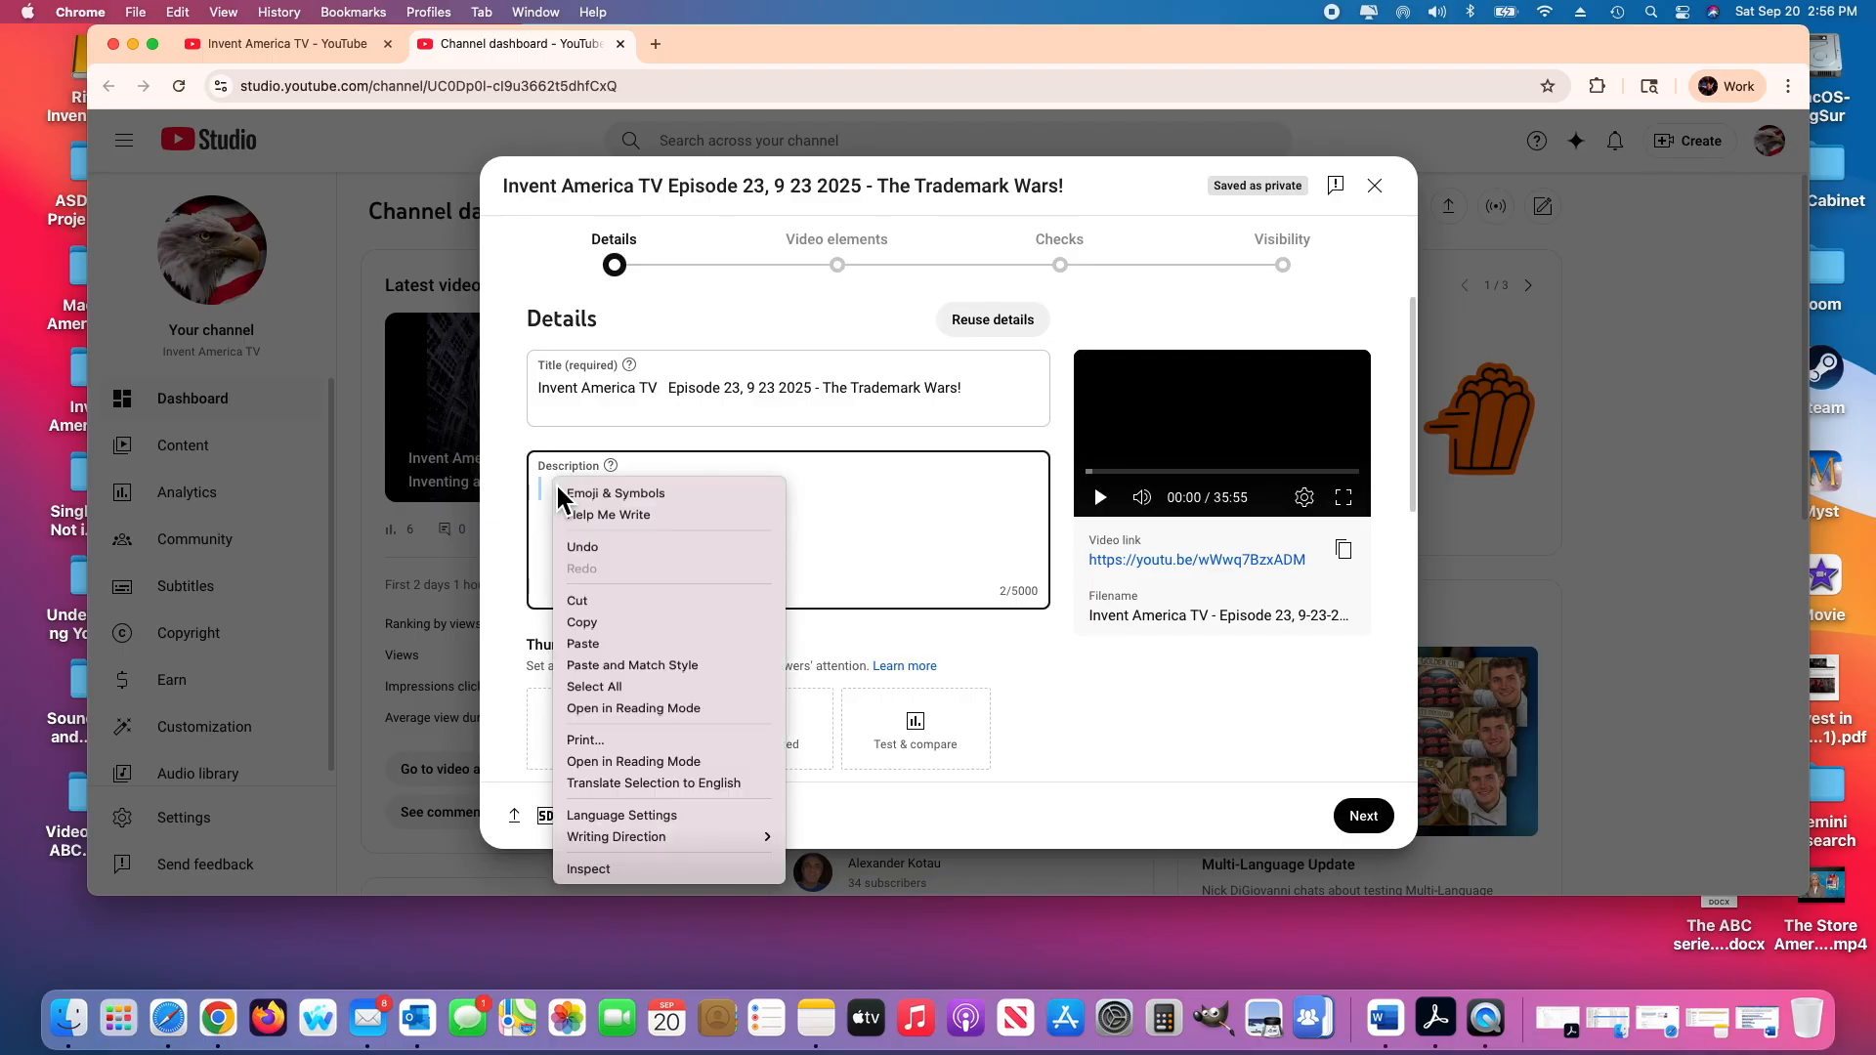
left_click(598, 645)
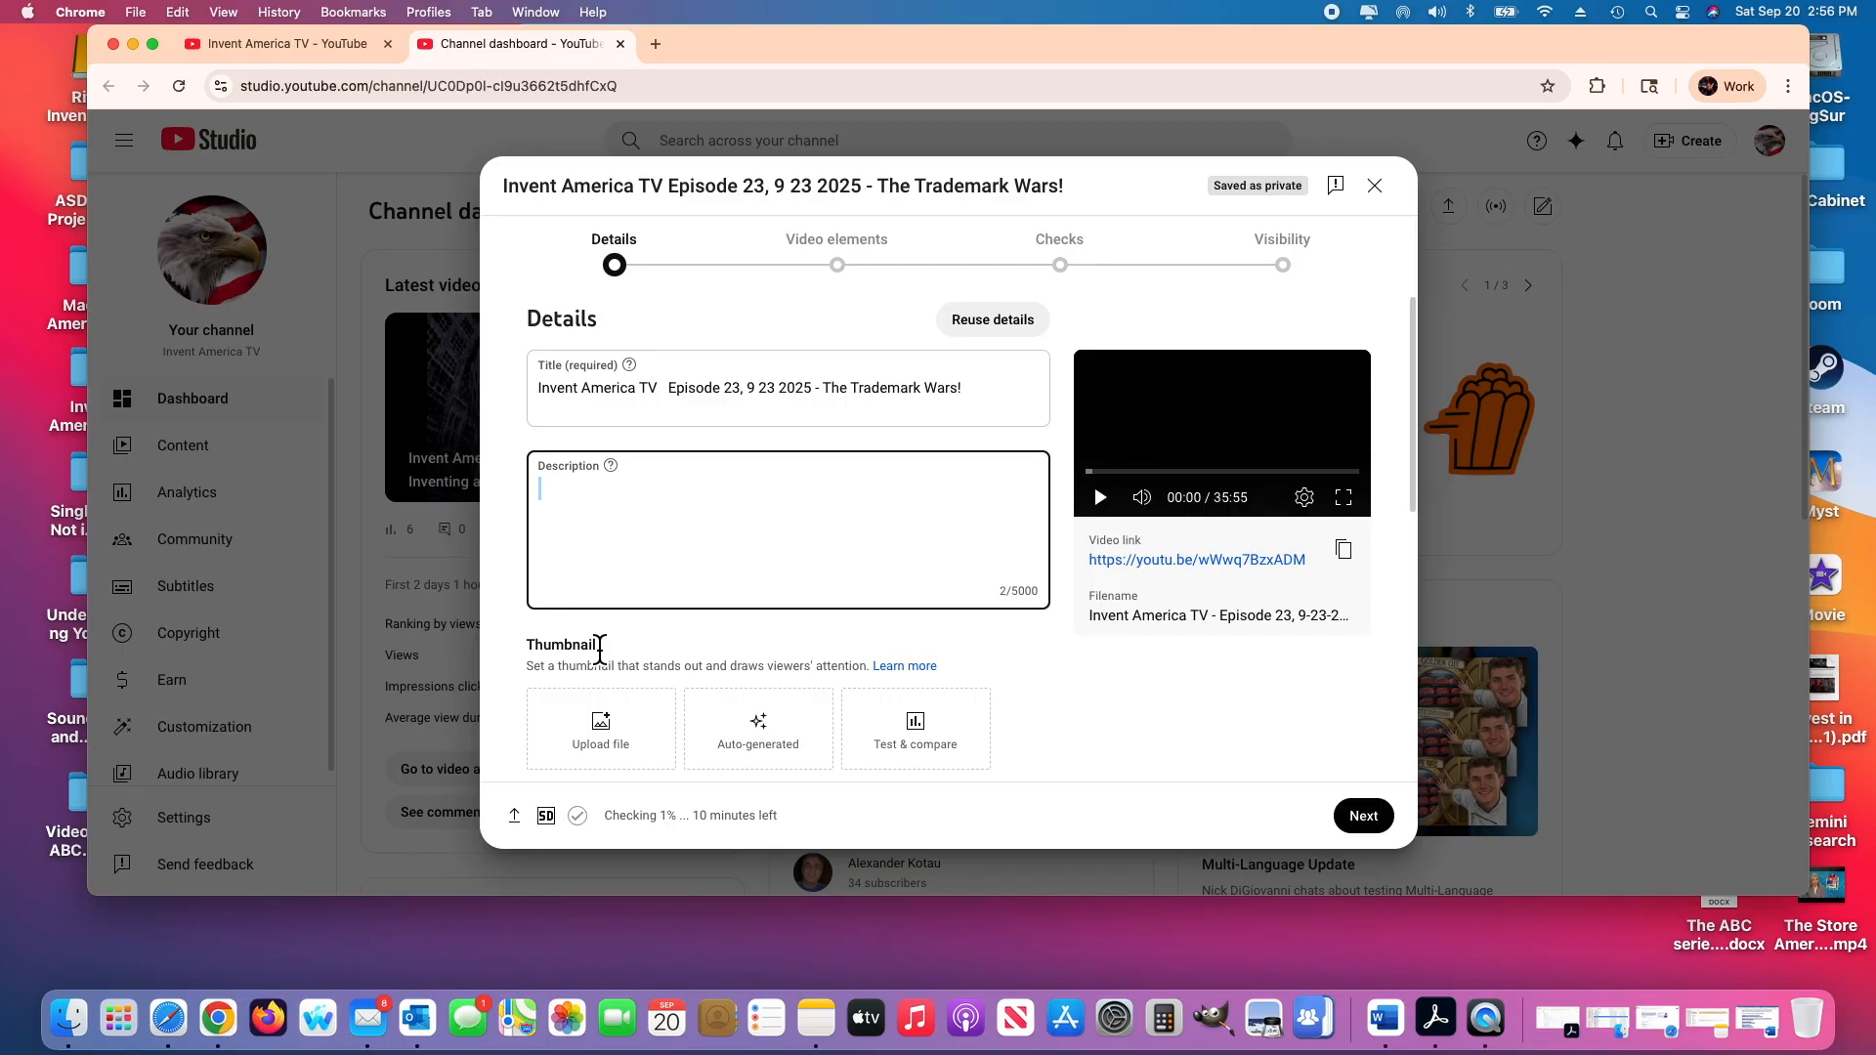
key("super+v")
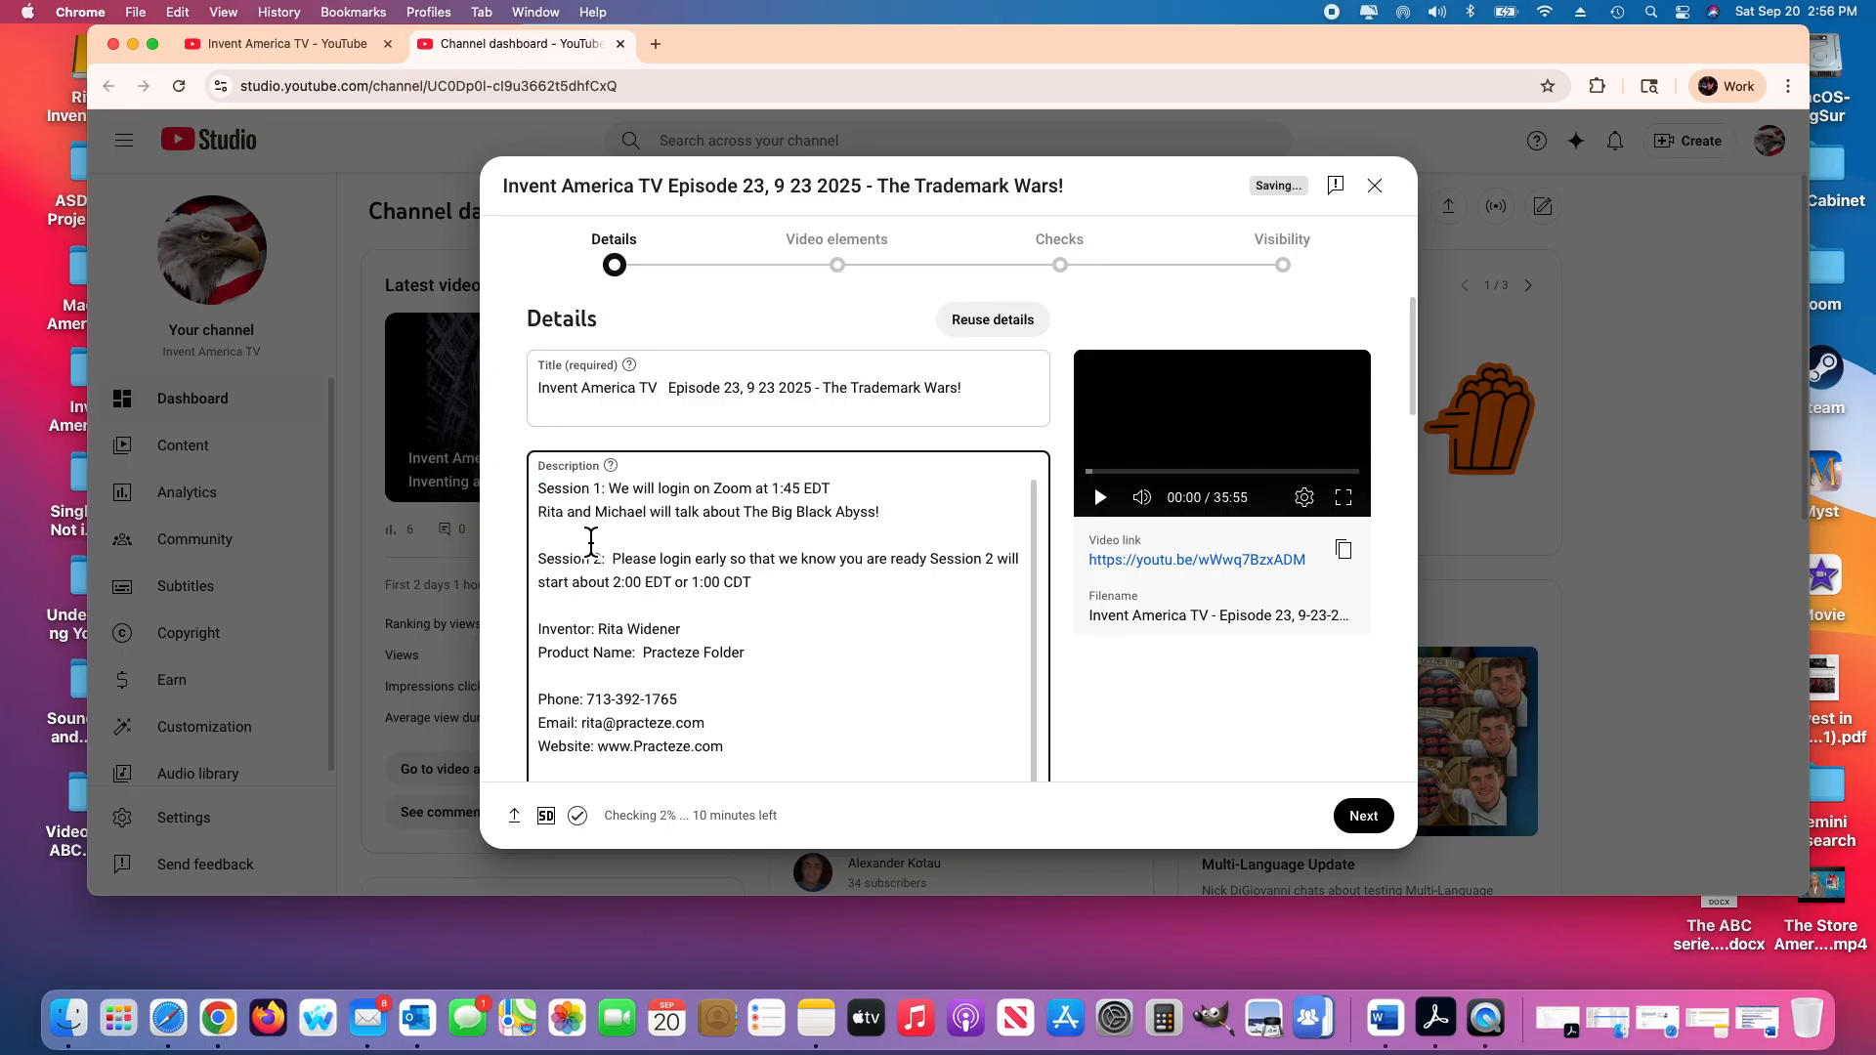
left_click_drag(1419, 357, 1429, 599)
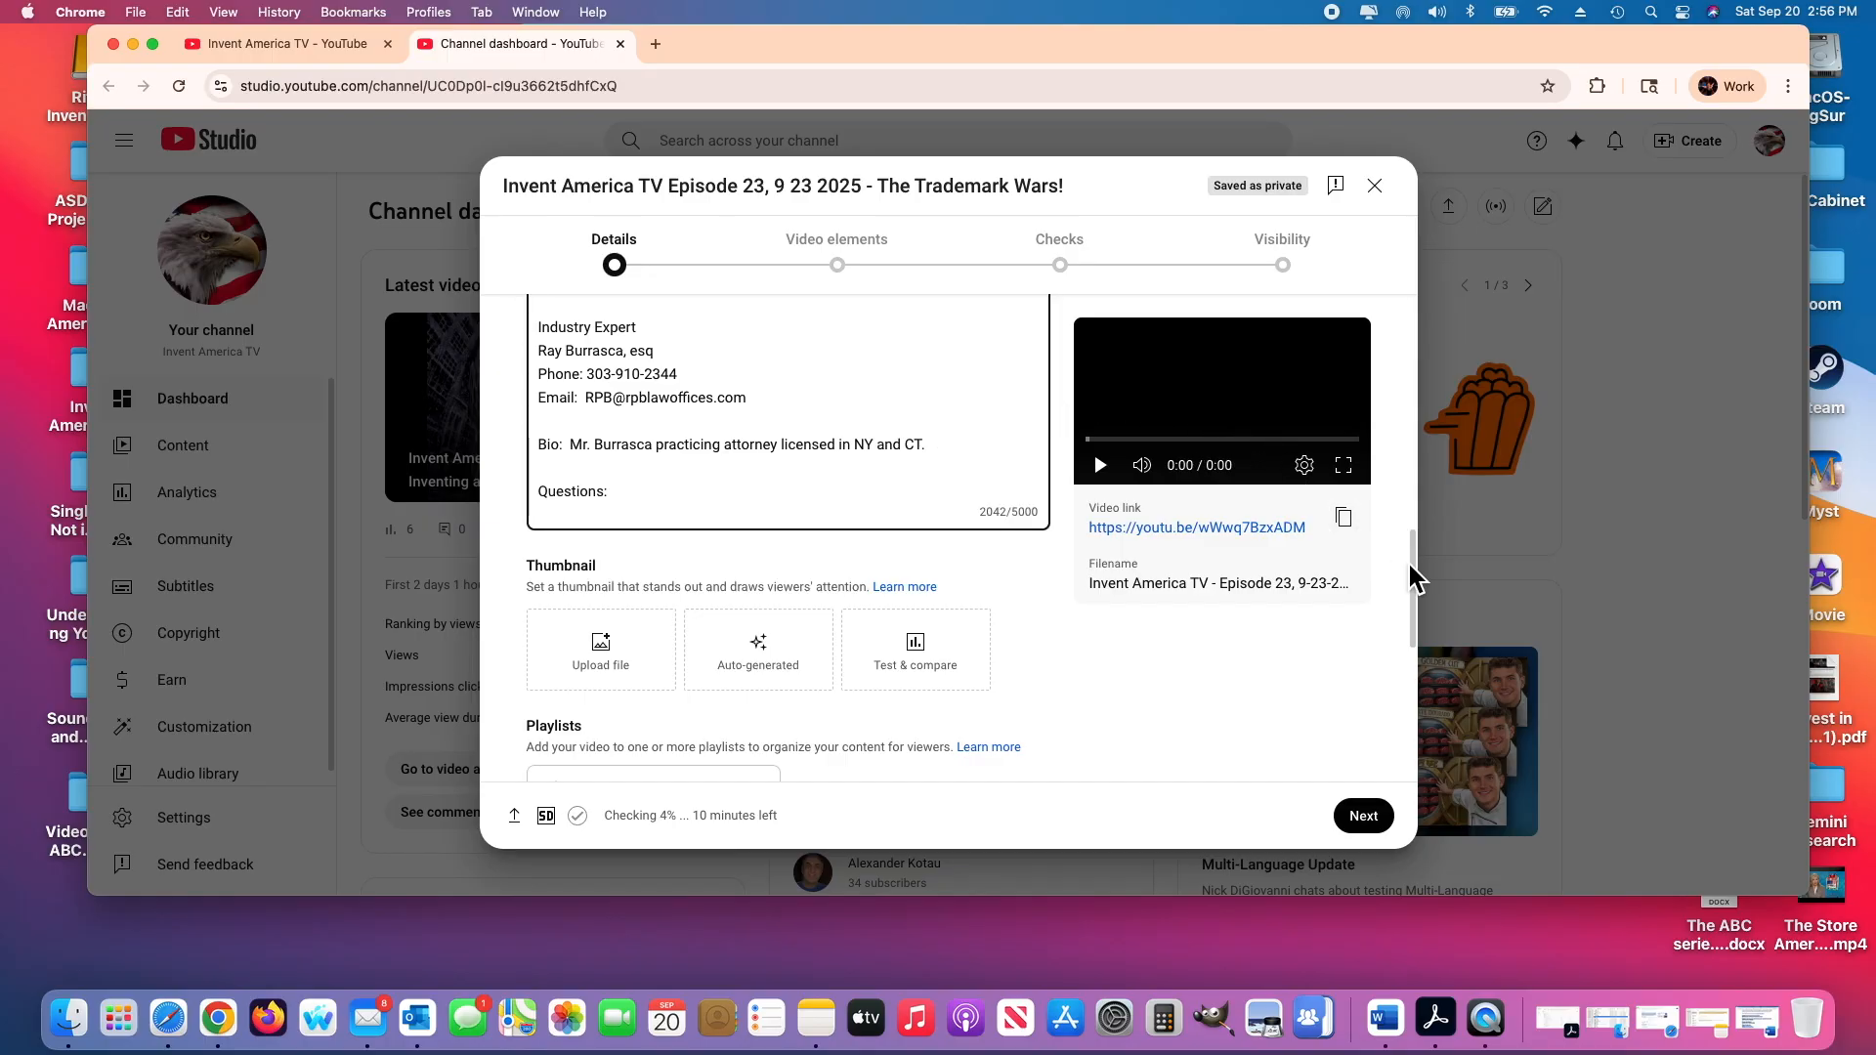
left_click_drag(1411, 573, 1411, 444)
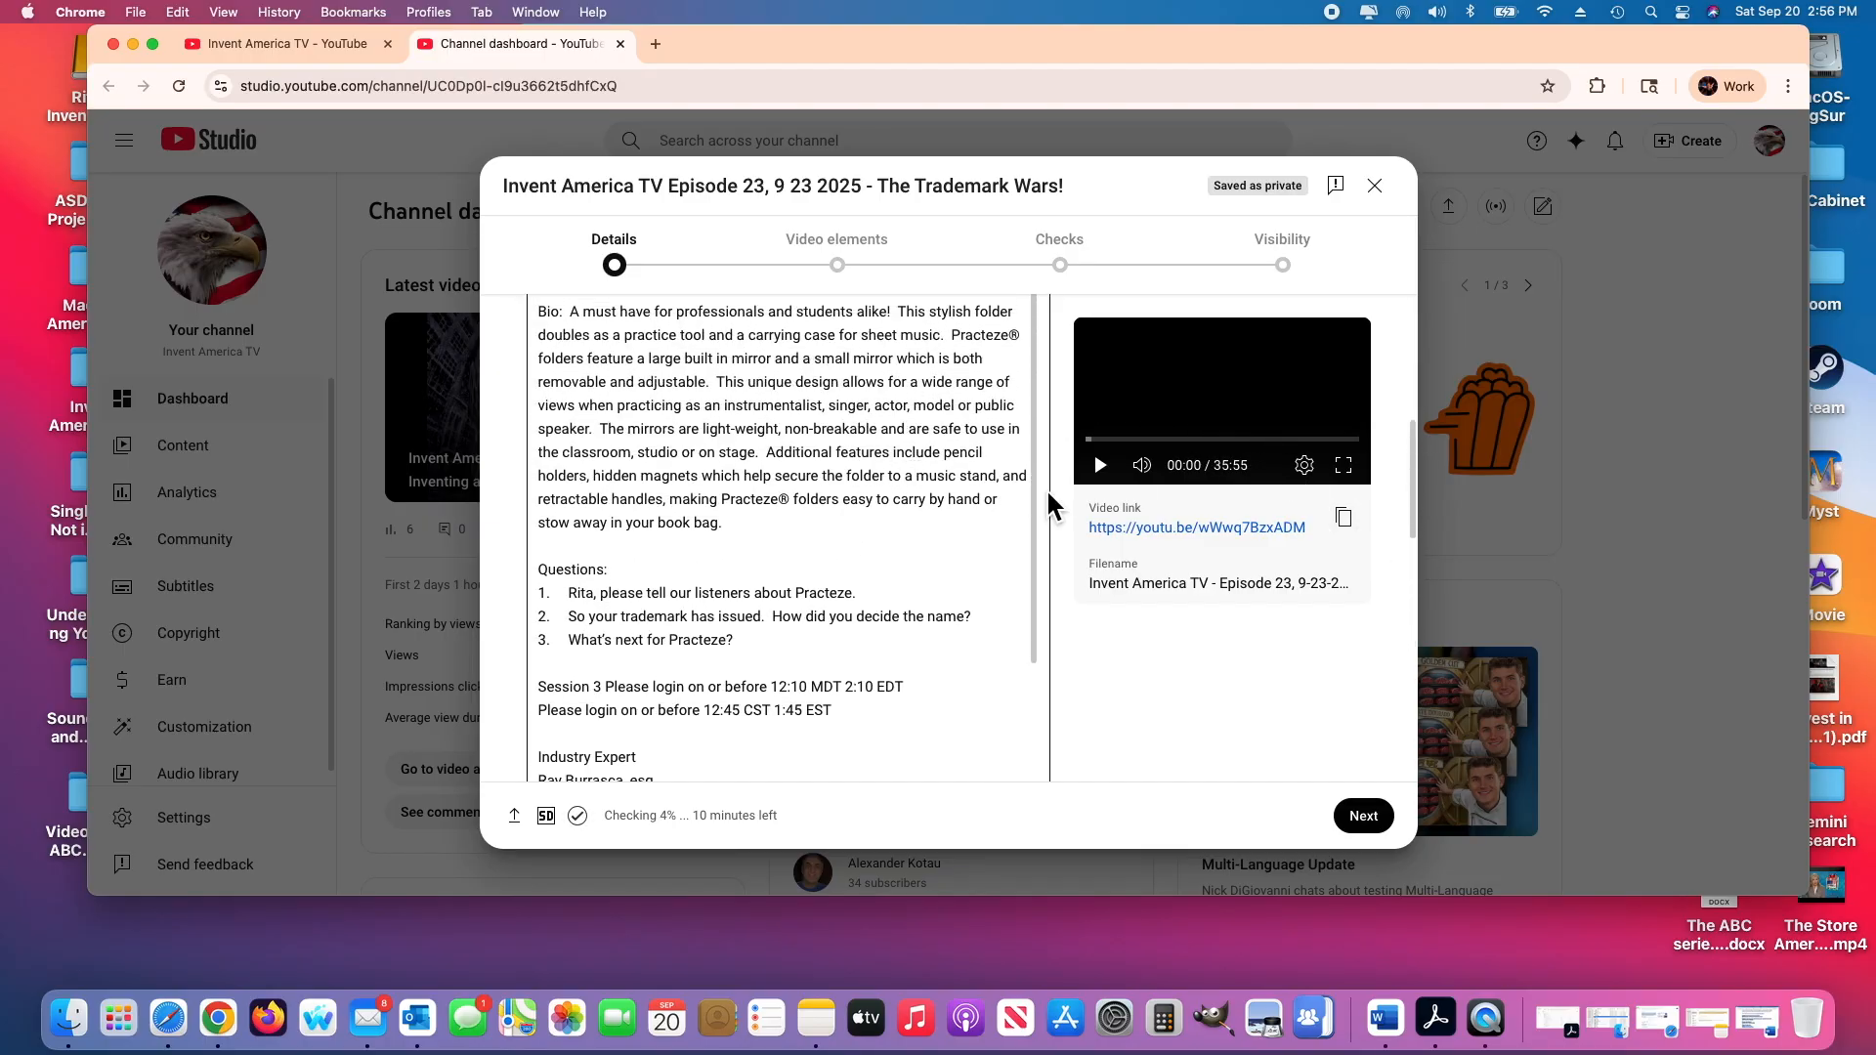
Add the video to the Radio Show Guests playlist and both Invent America TV playlists
left_click_drag(1037, 511, 1052, 779)
left_click_drag(1416, 506, 1414, 571)
left_click_drag(1042, 485, 1049, 543)
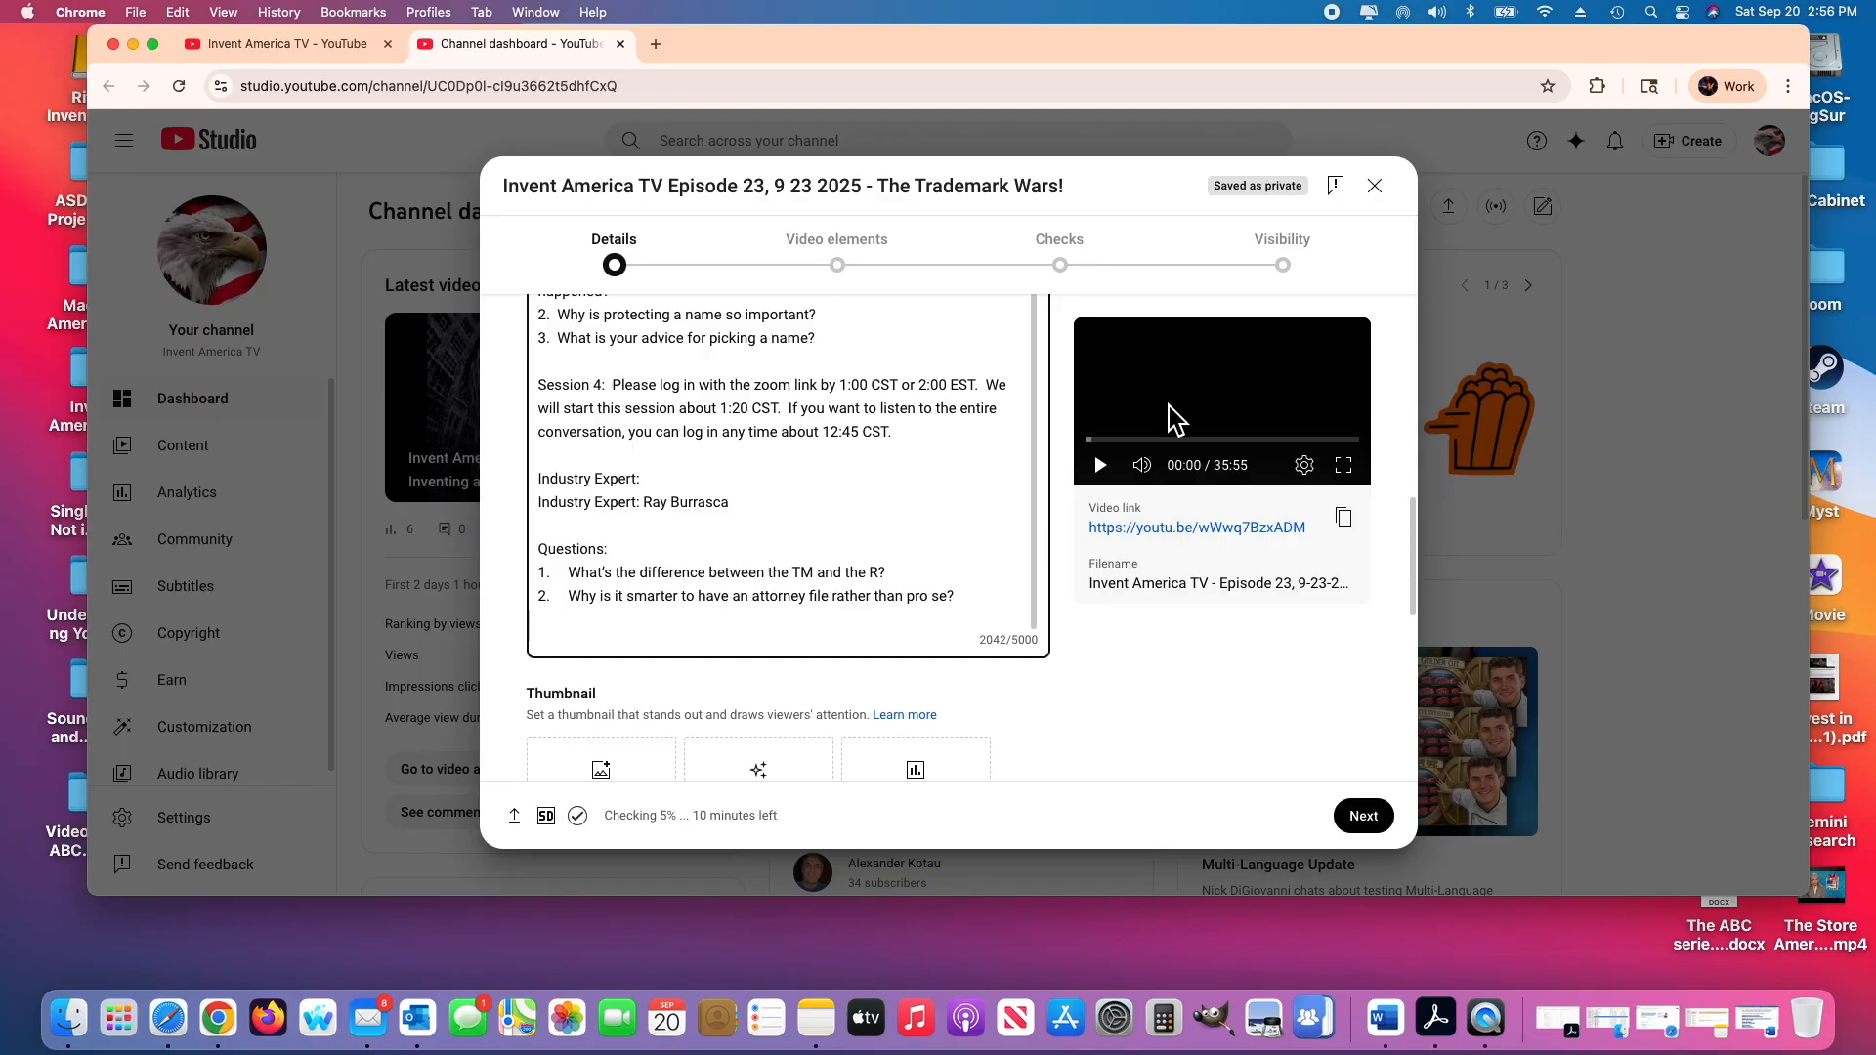
left_click_drag(1419, 547, 1421, 584)
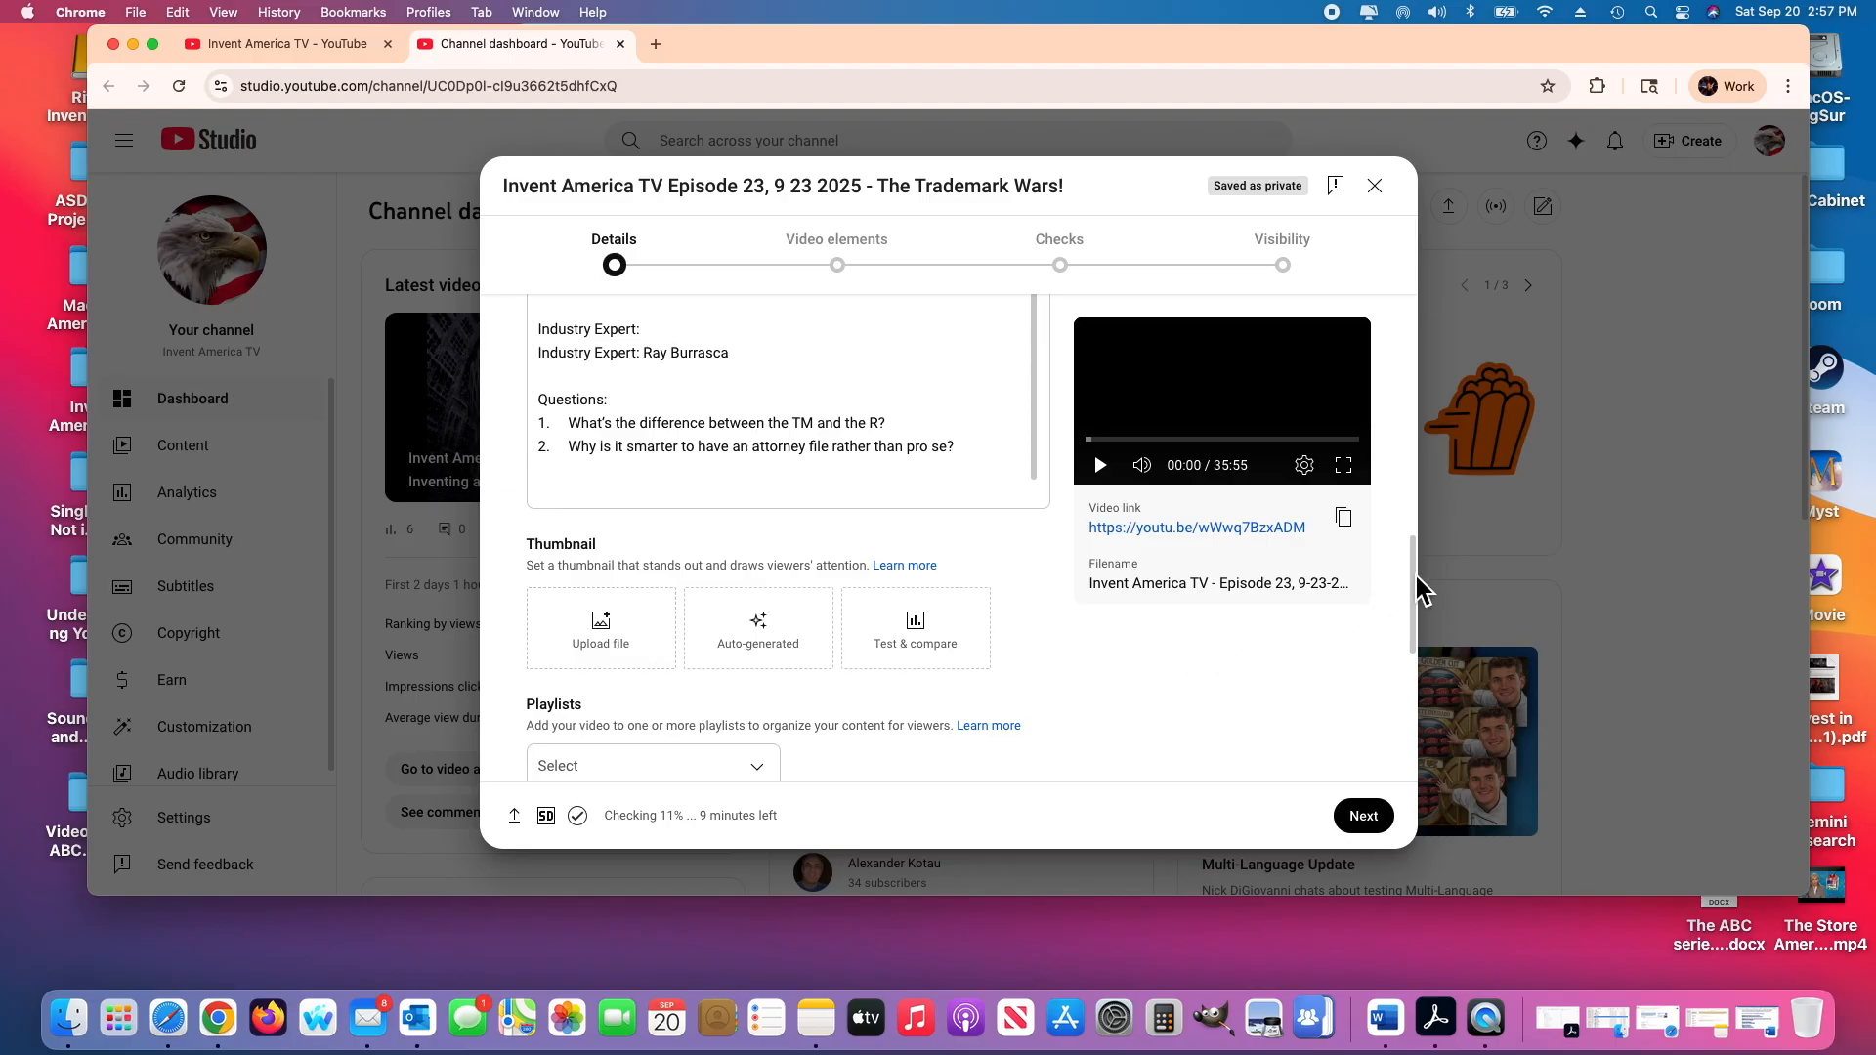
left_click_drag(1416, 586, 1419, 624)
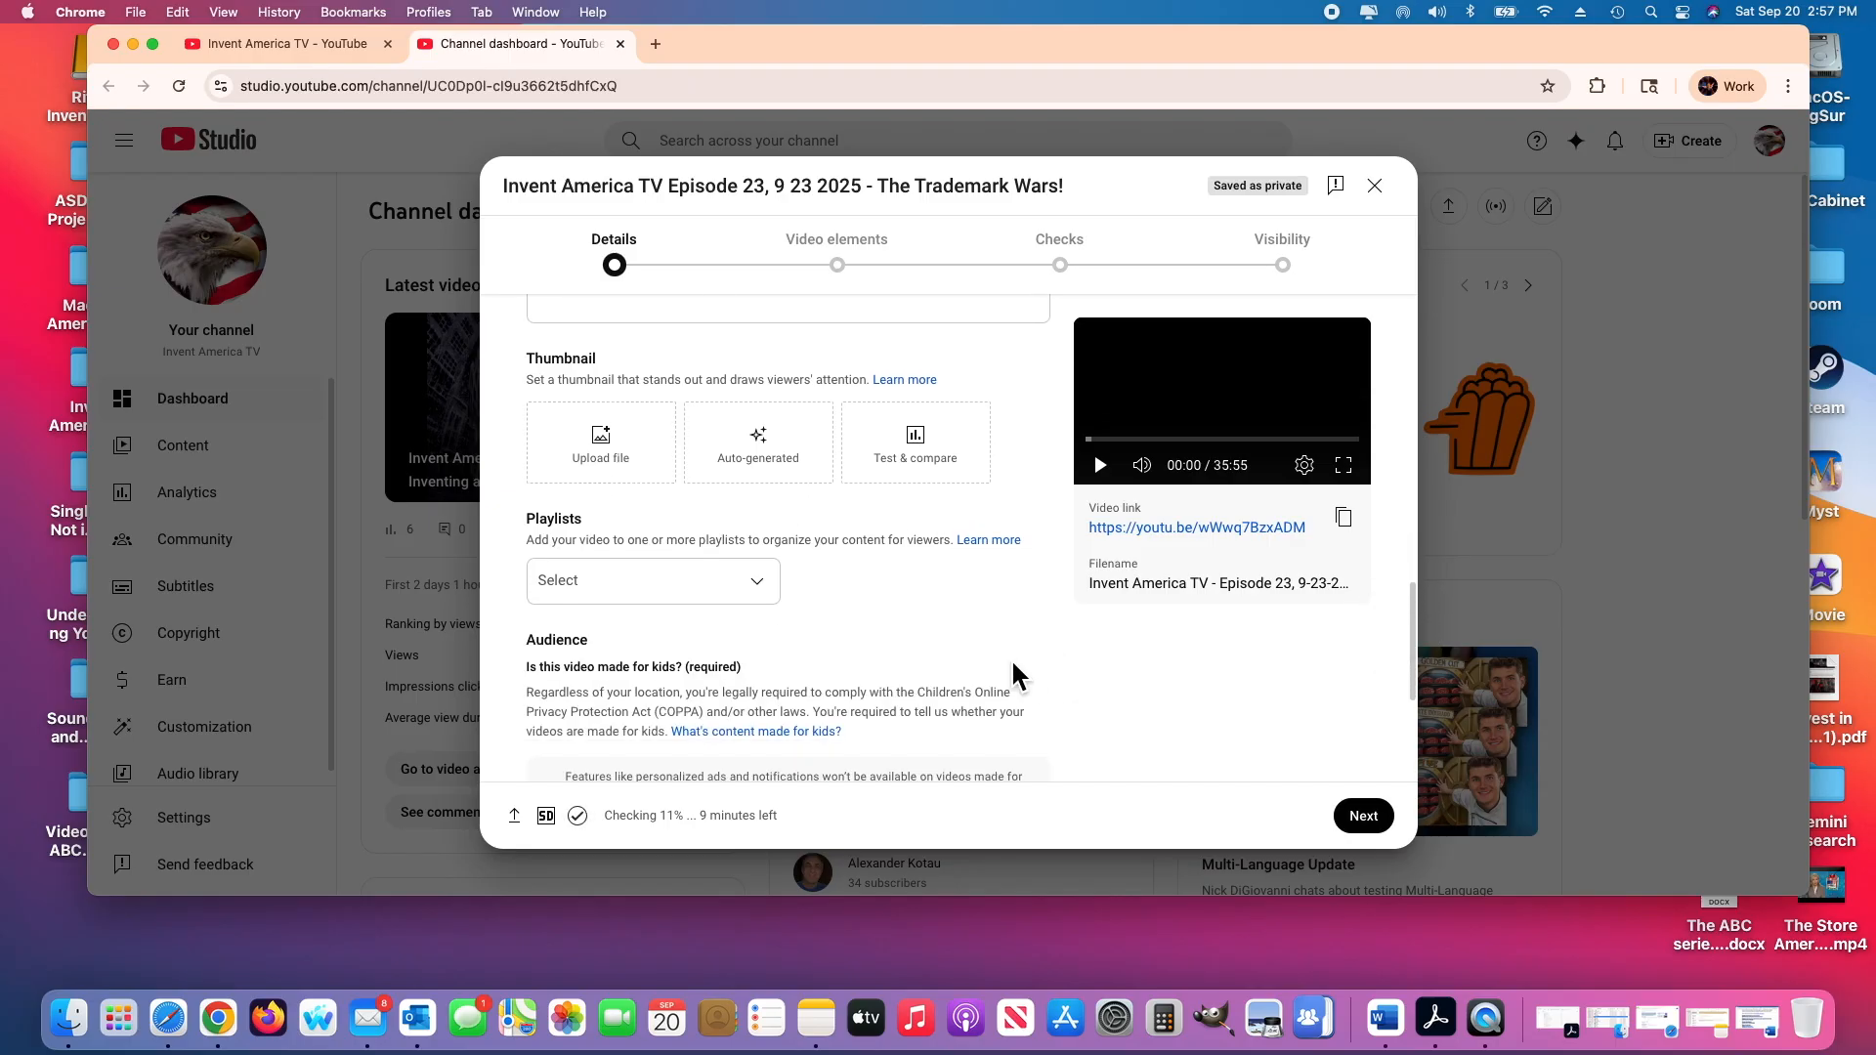
left_click(777, 594)
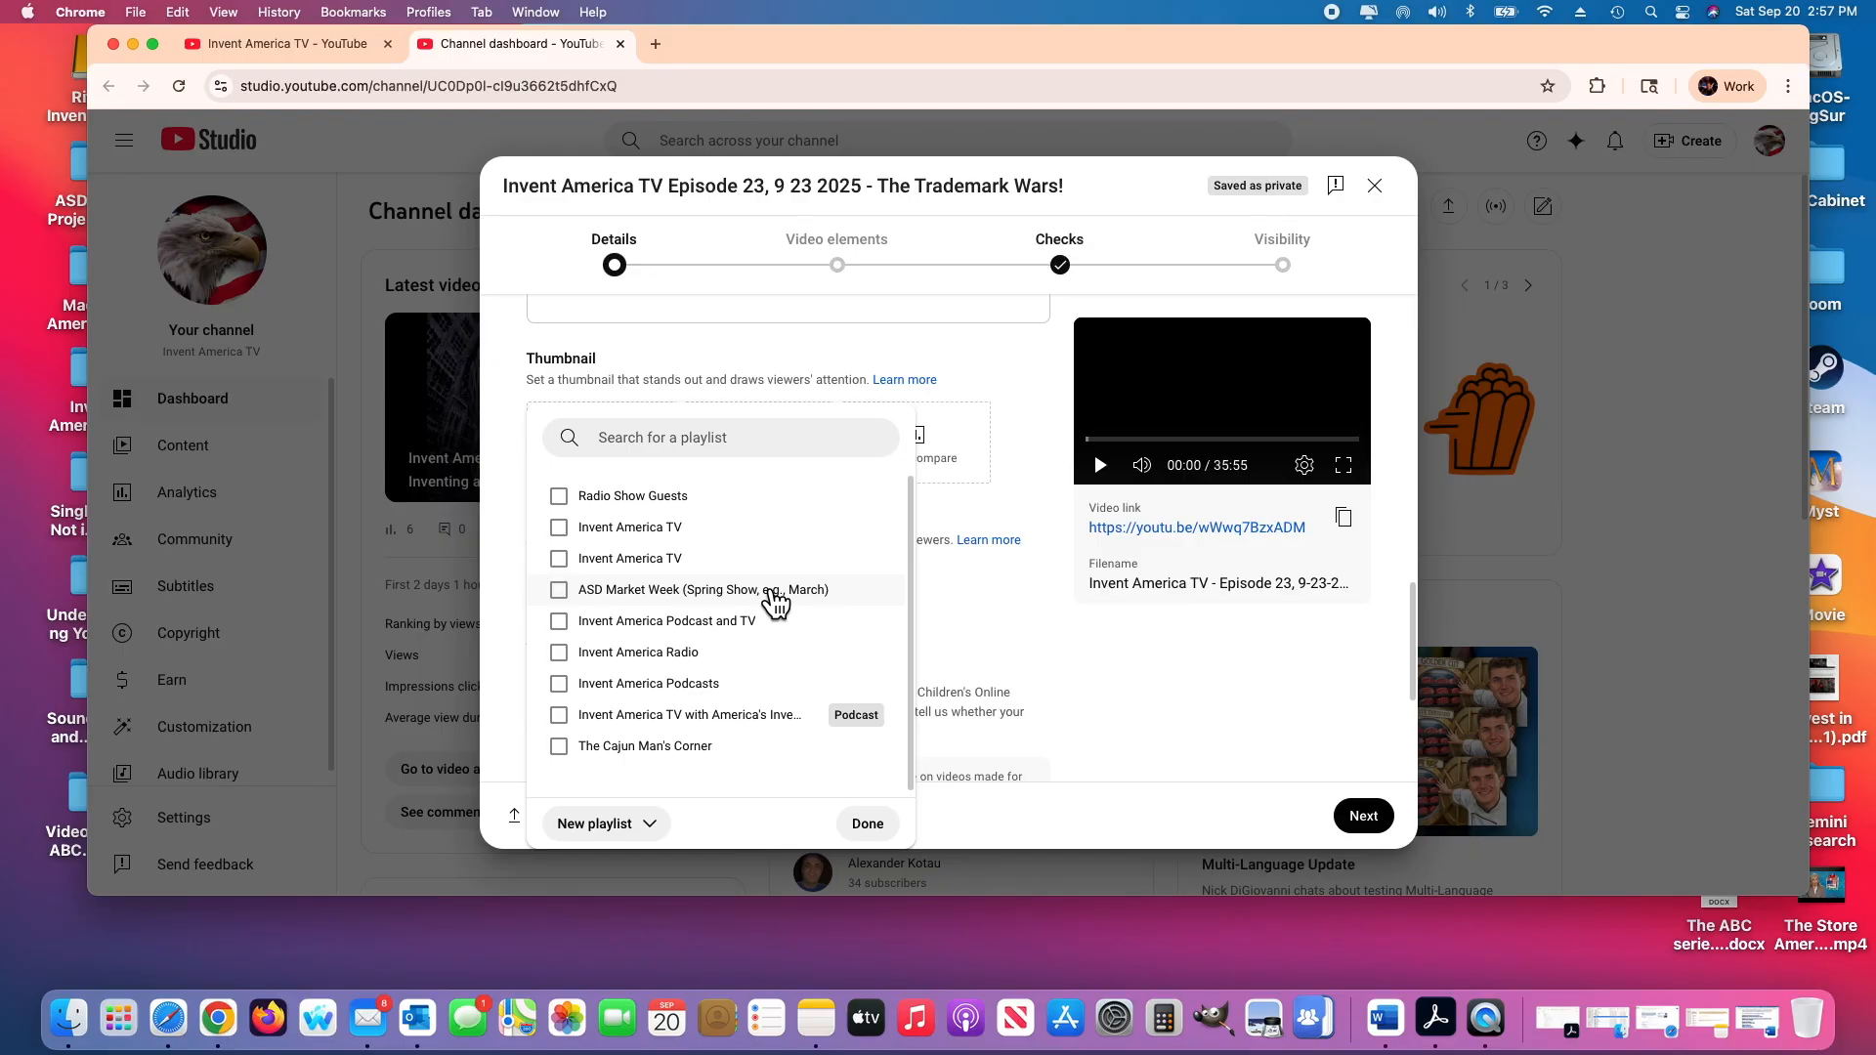
left_click(576, 504)
left_click(574, 532)
left_click(569, 567)
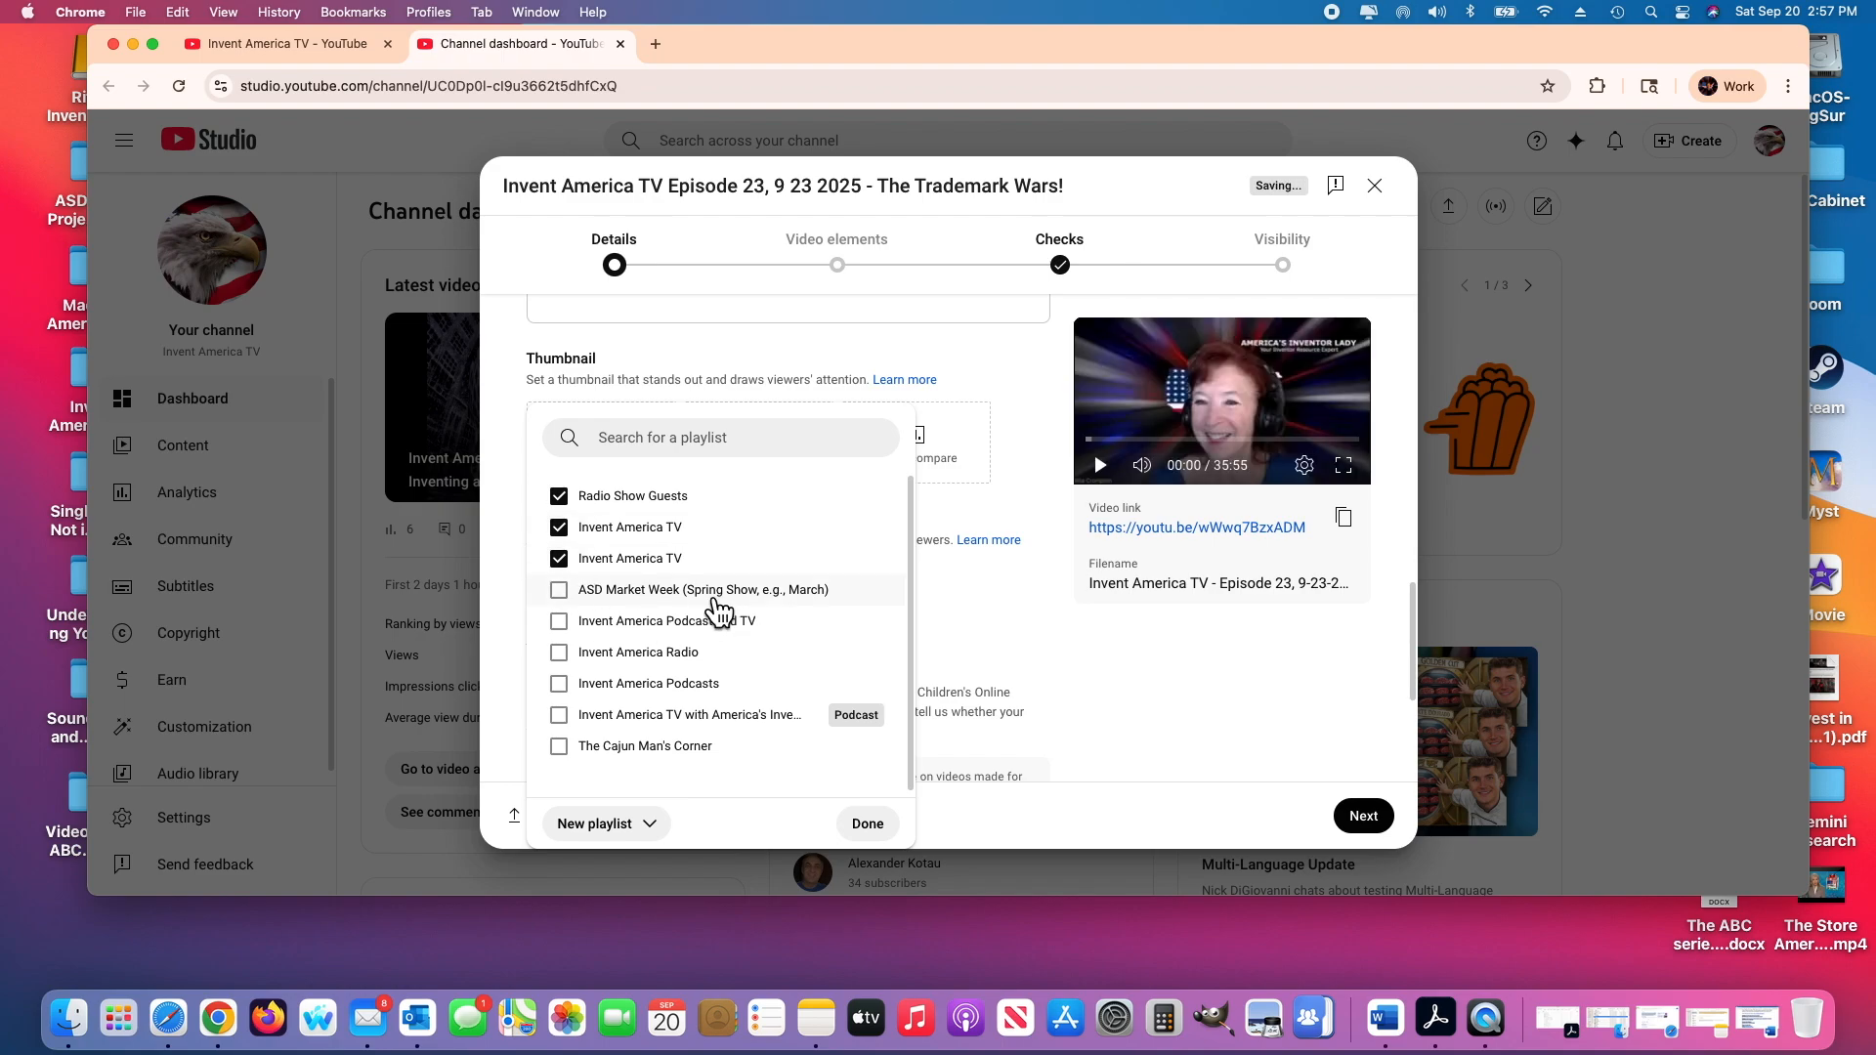
left_click(868, 826)
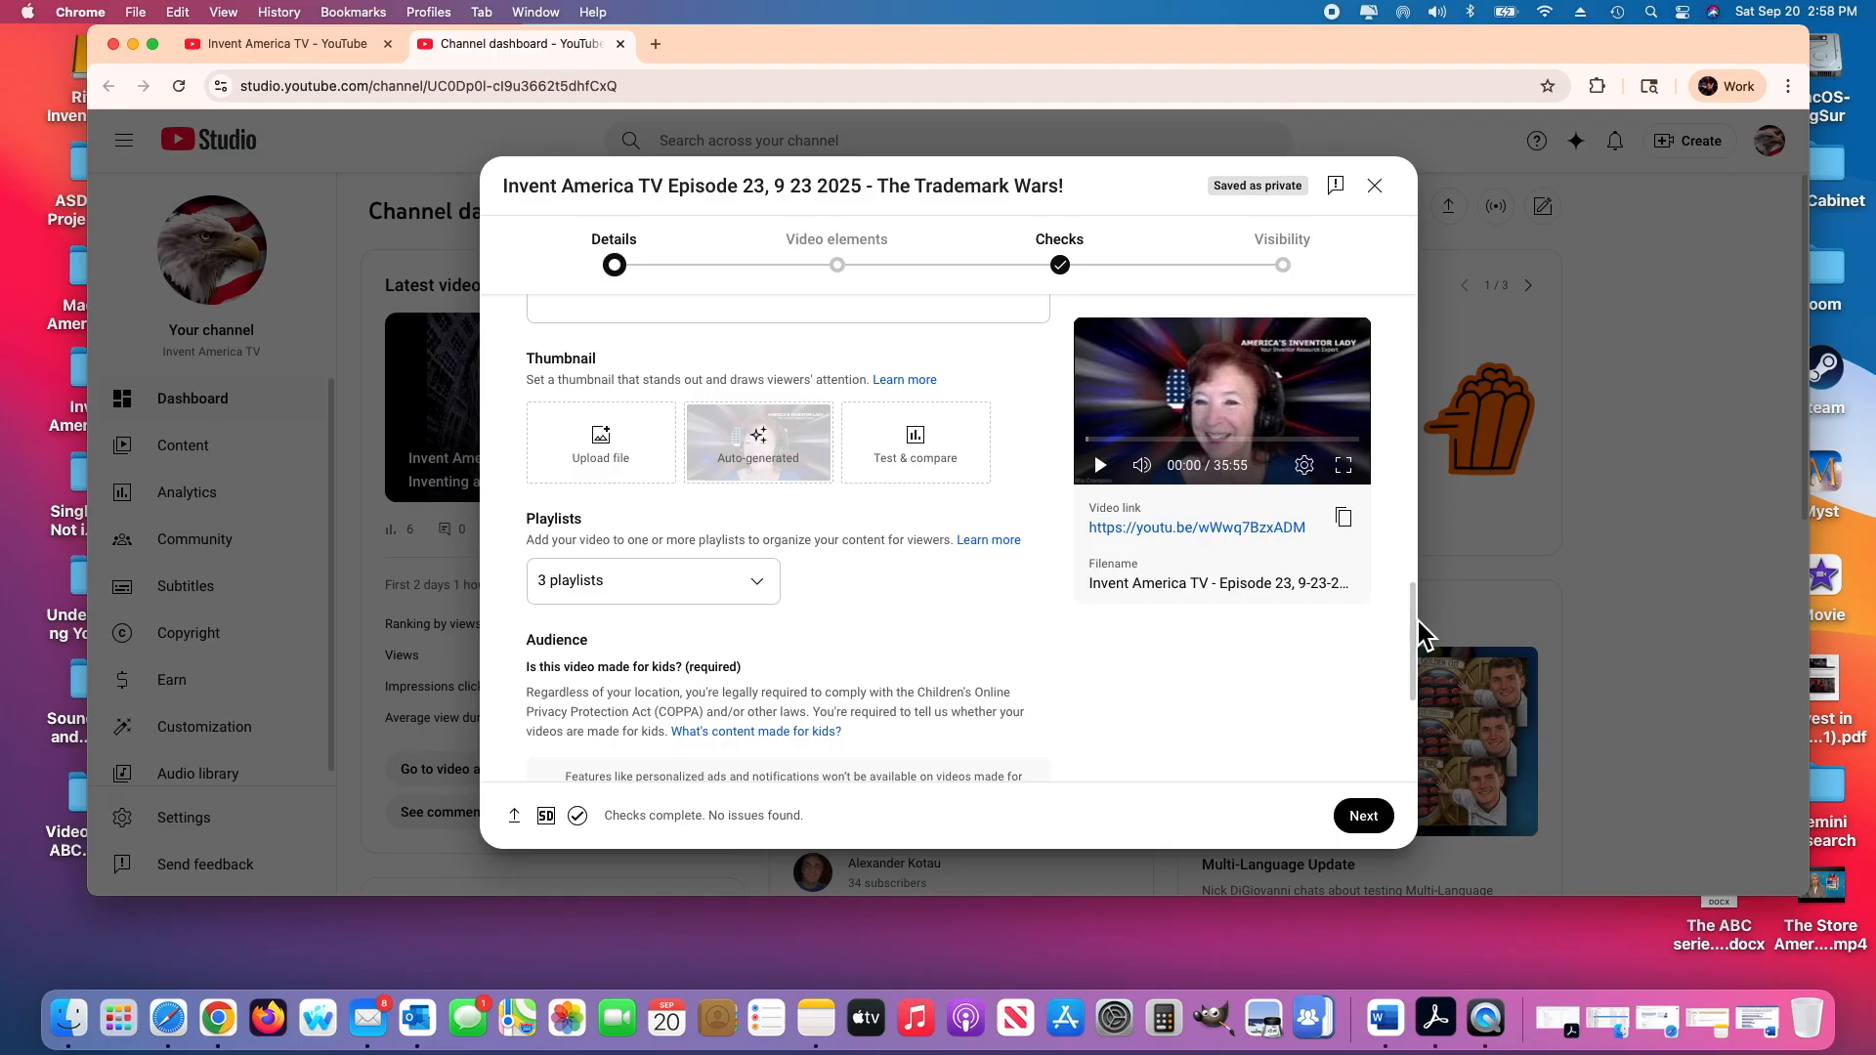
Mark the video as not made for kids and expand the advanced age restriction settings to review them
scroll(1421, 633, "down", 1)
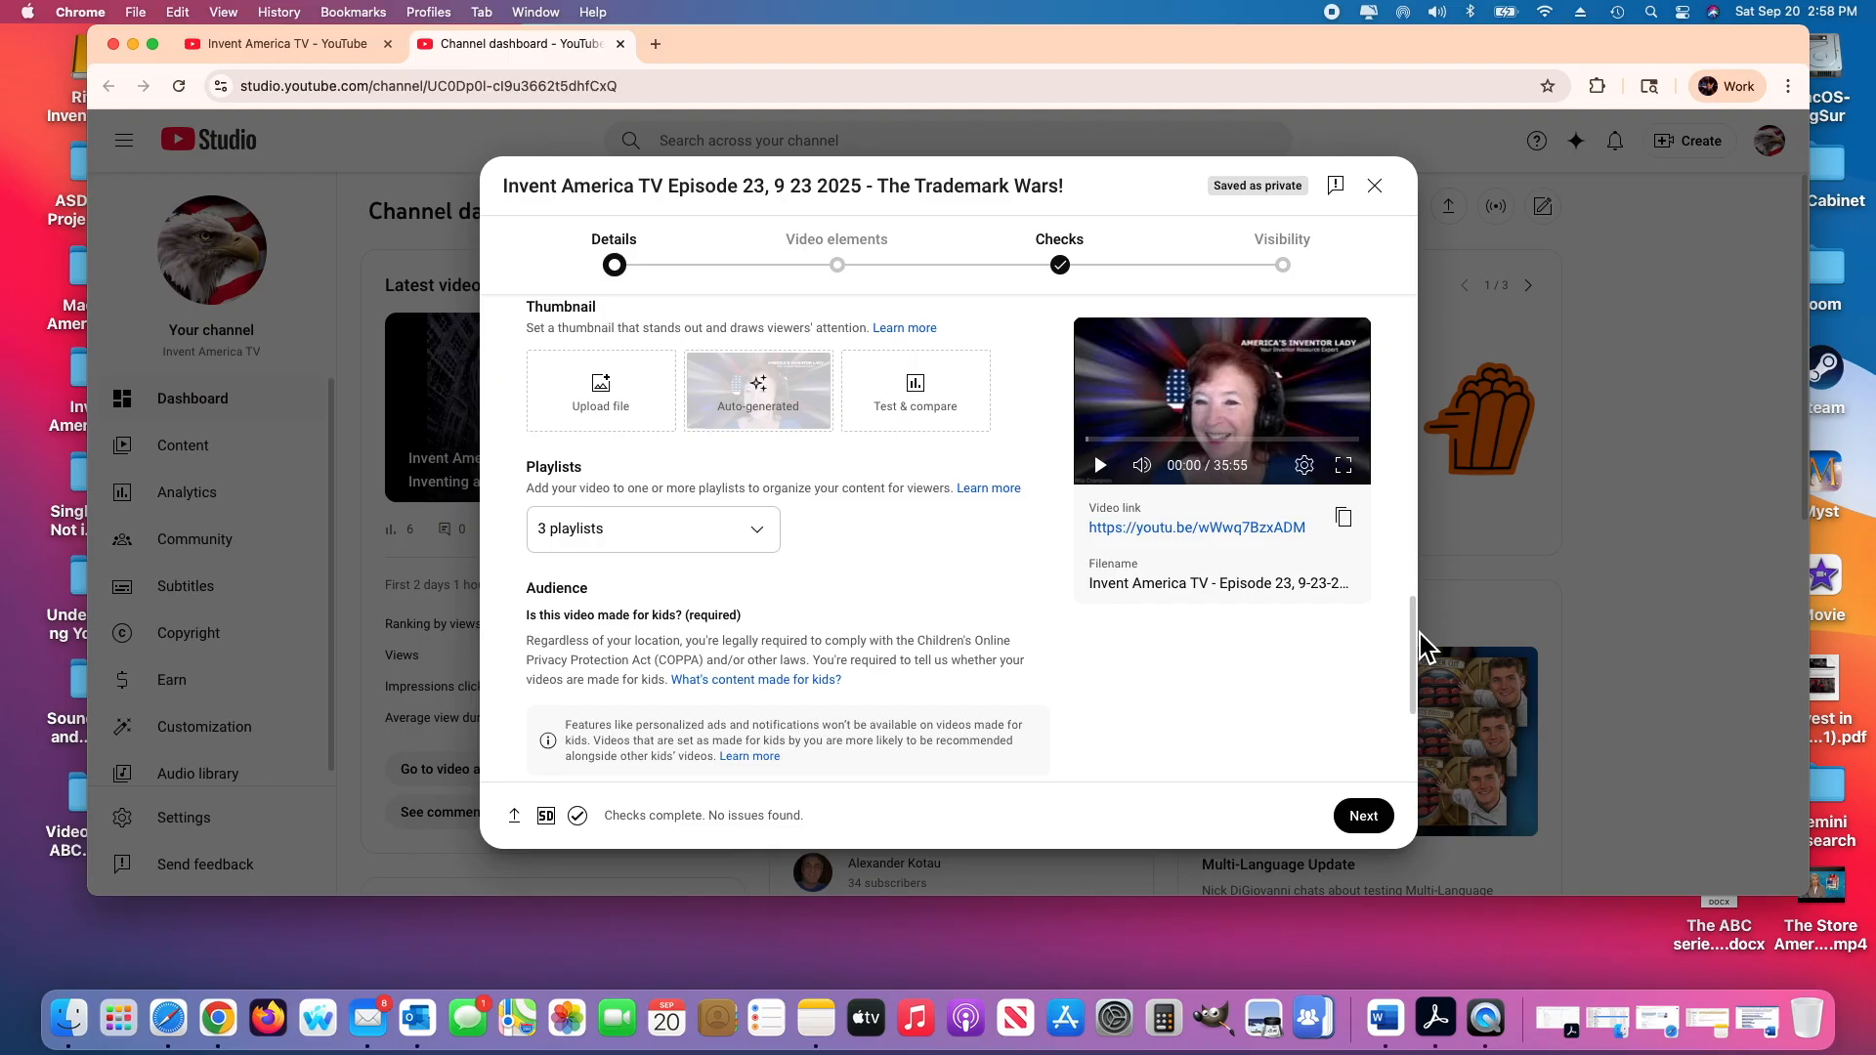
left_click_drag(1421, 645, 1425, 712)
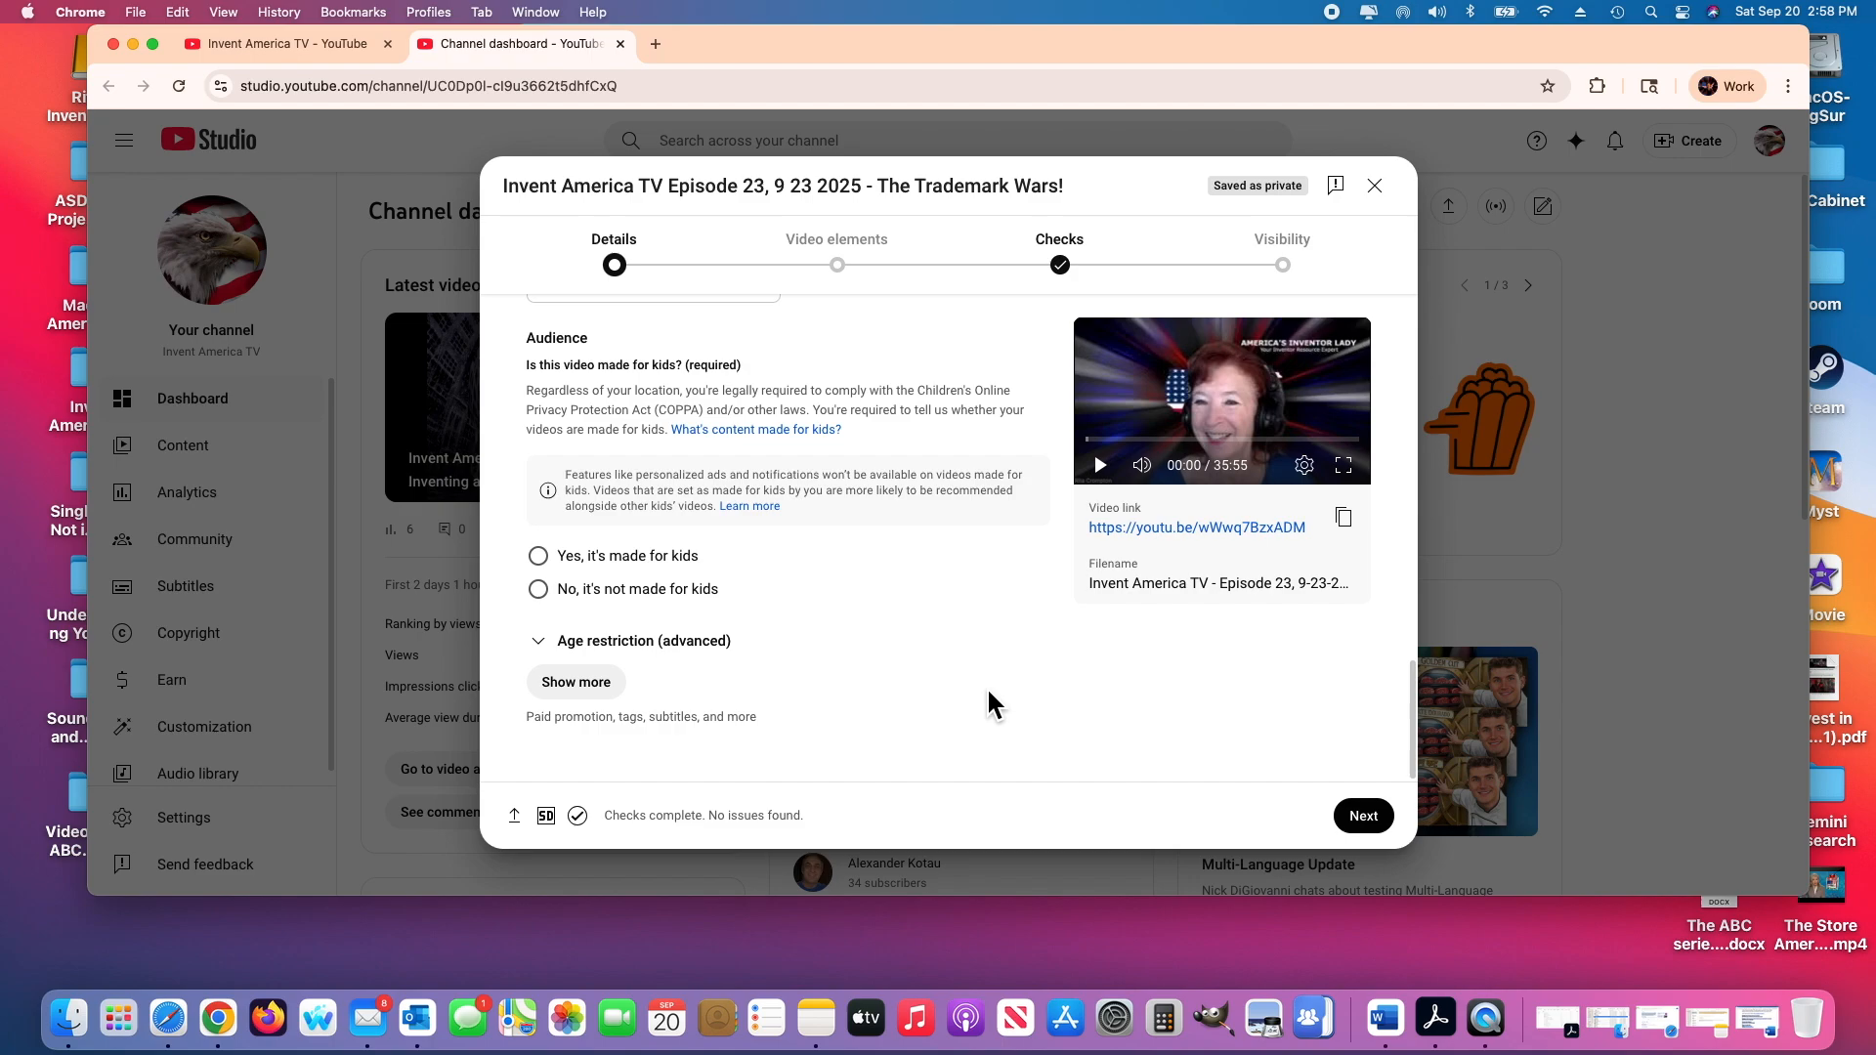
left_click(555, 598)
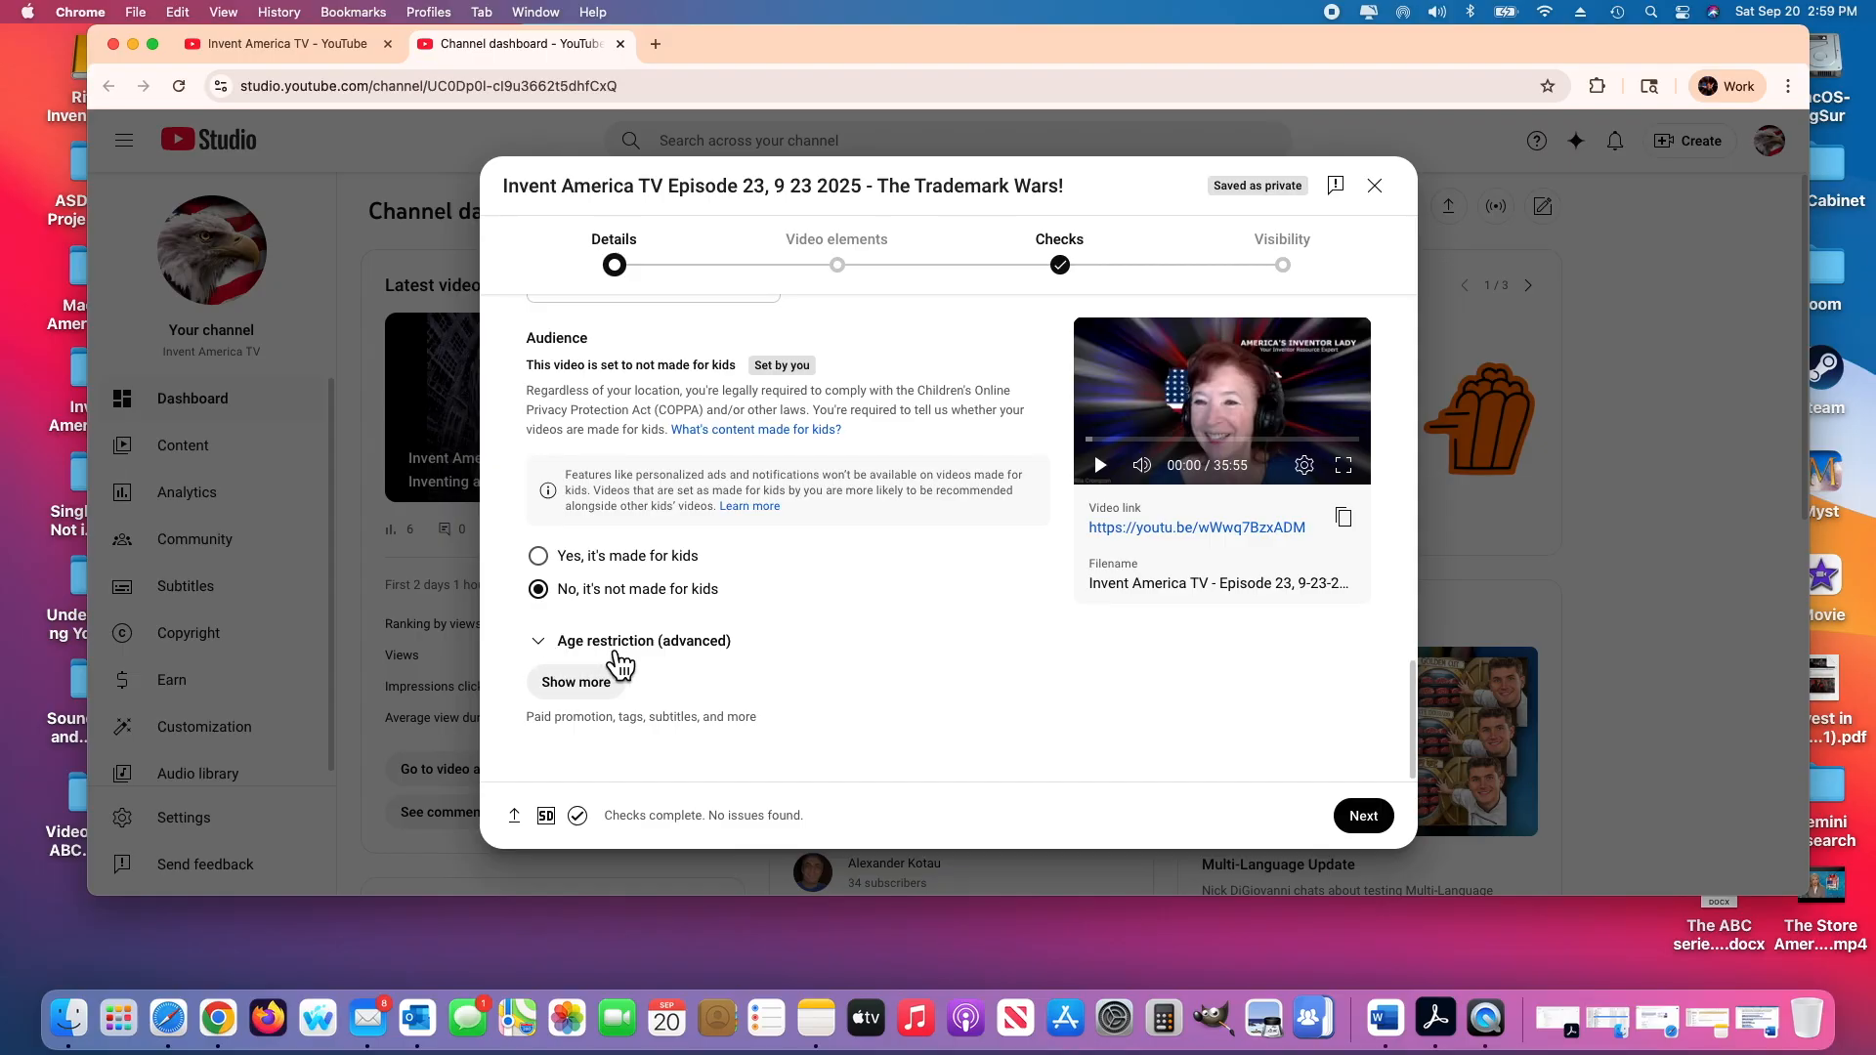
left_click(553, 653)
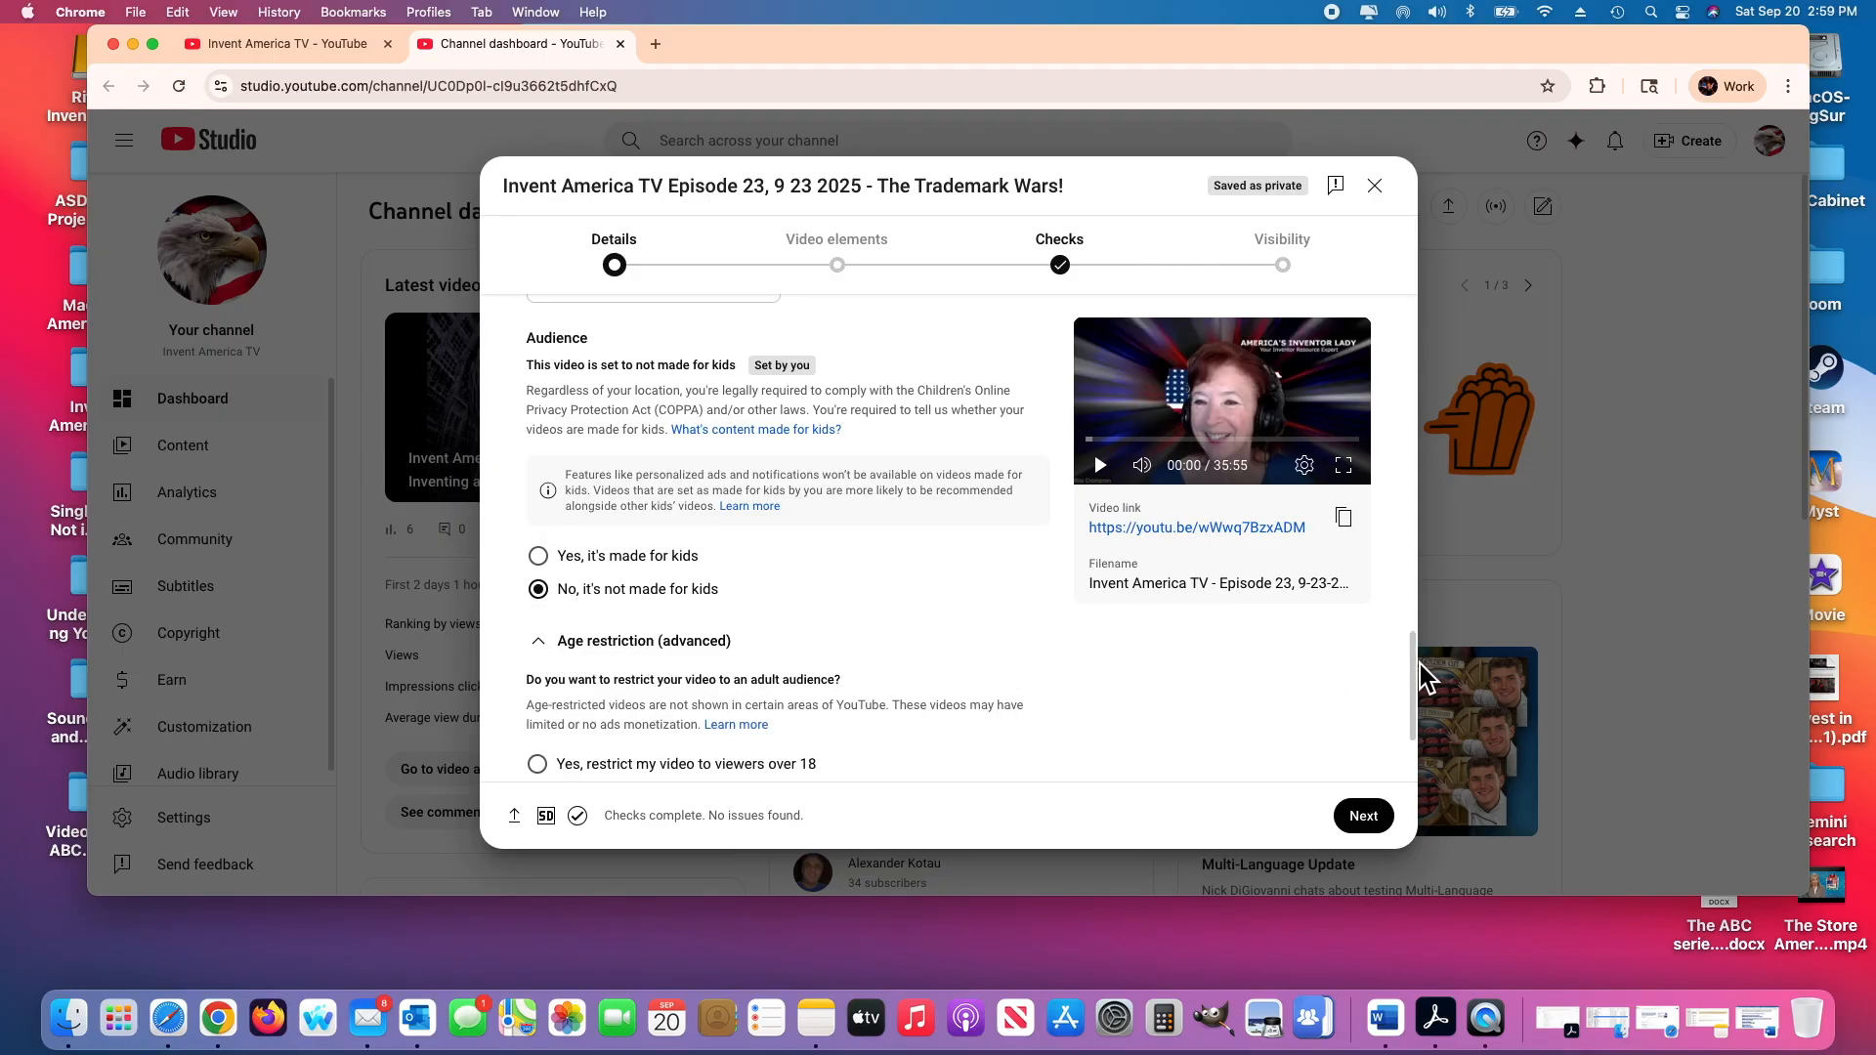
left_click_drag(1422, 675, 1427, 712)
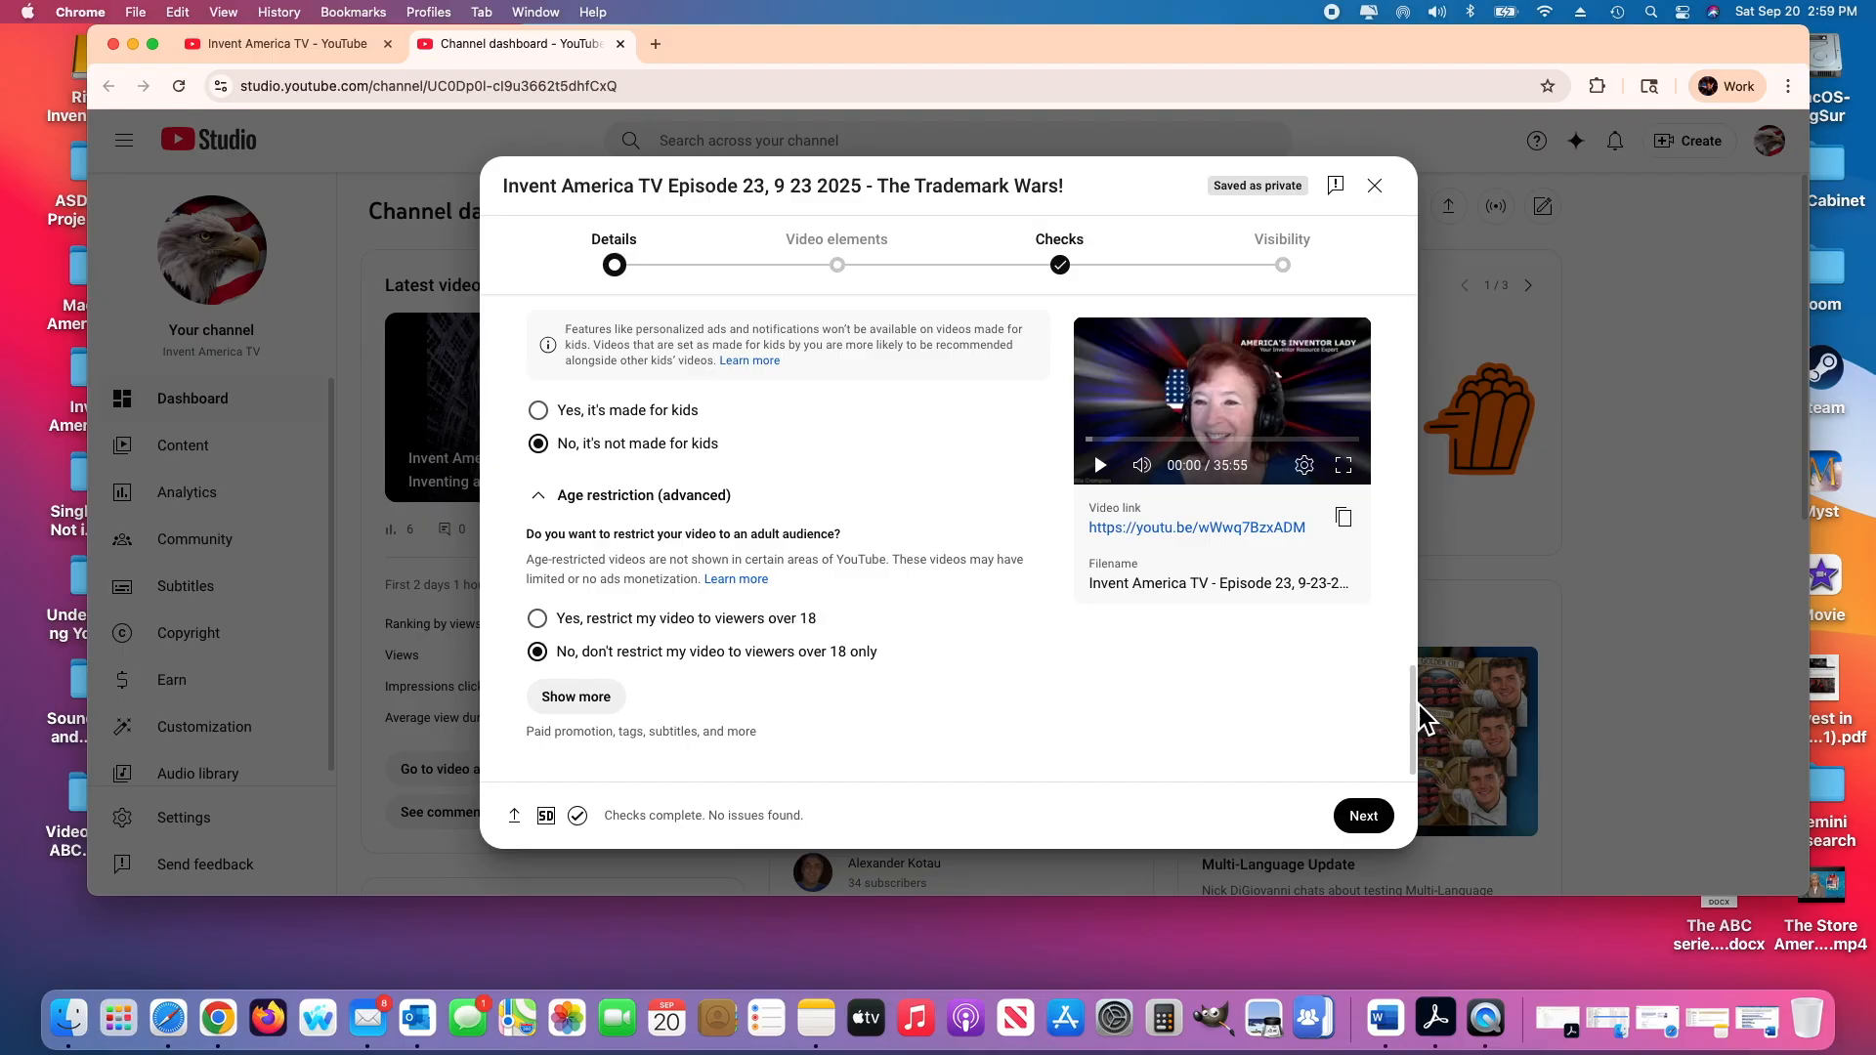
scroll(1424, 726, "down", 1)
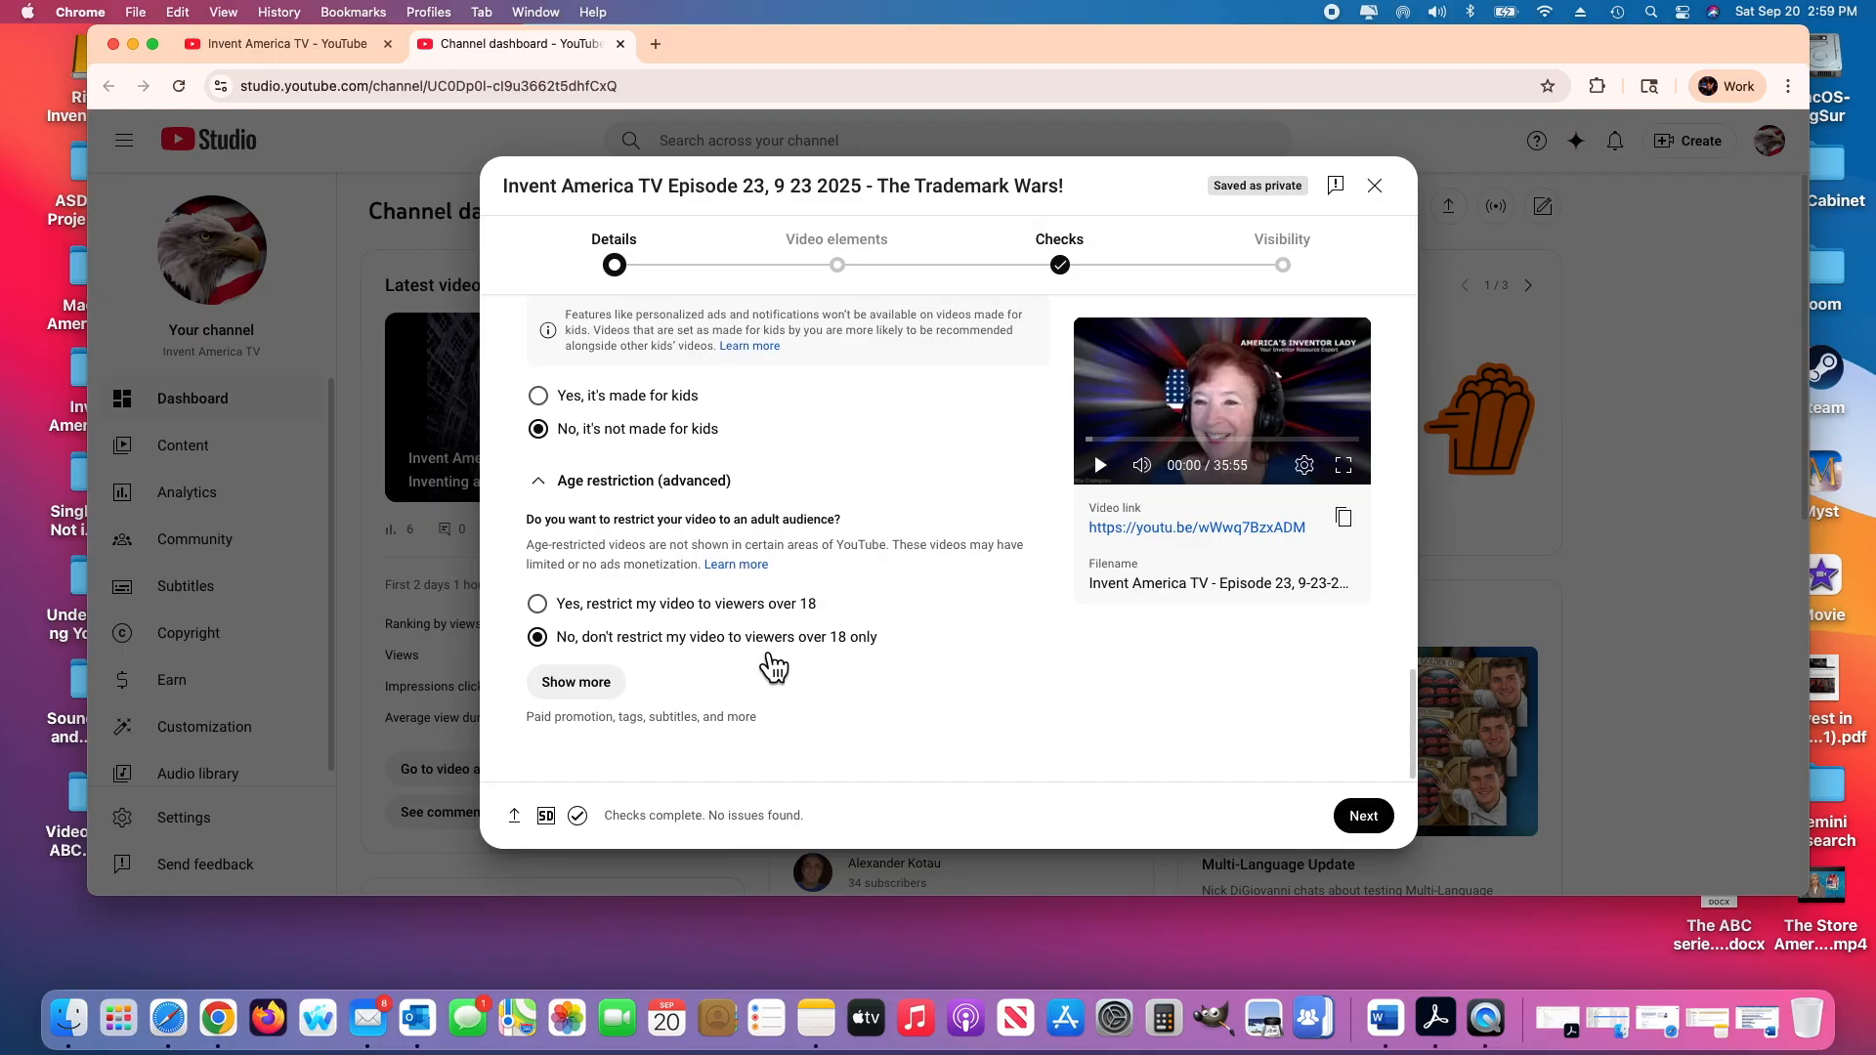
Expand the additional video details and answer No to the altered content question
left_click(589, 690)
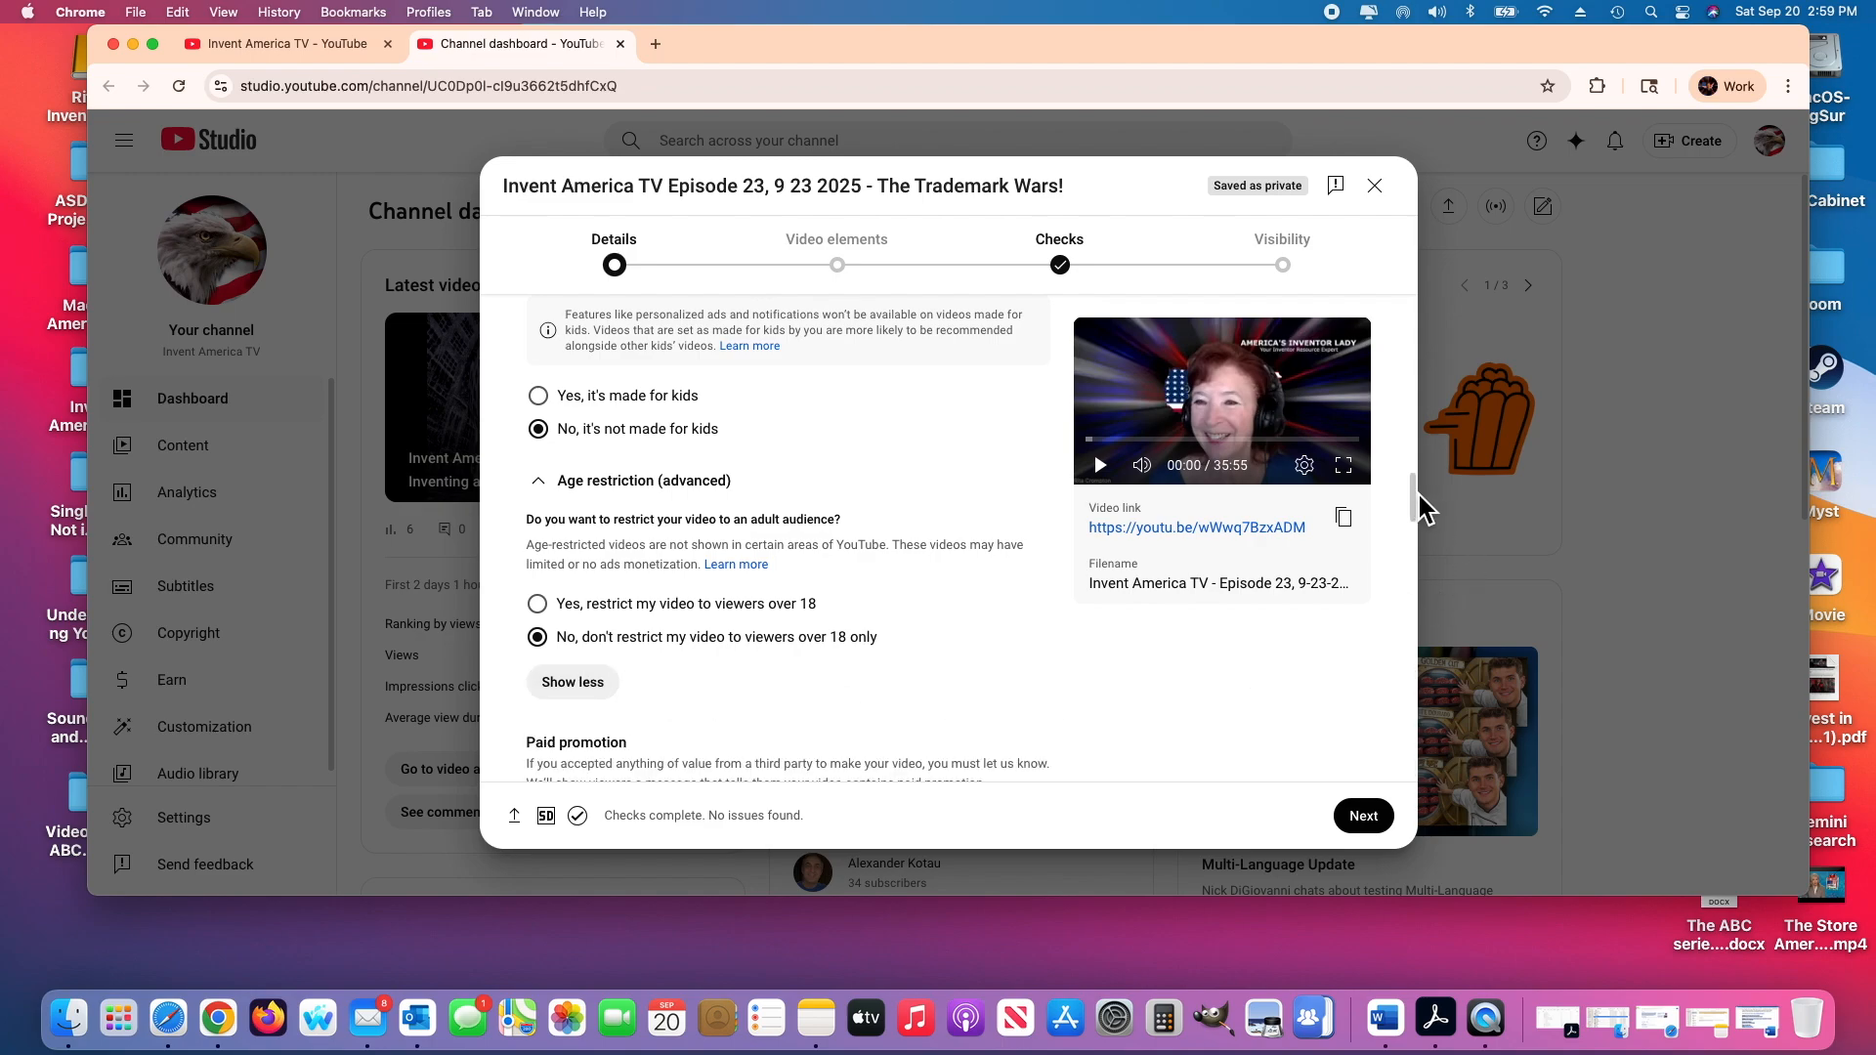
left_click_drag(1418, 494, 1418, 535)
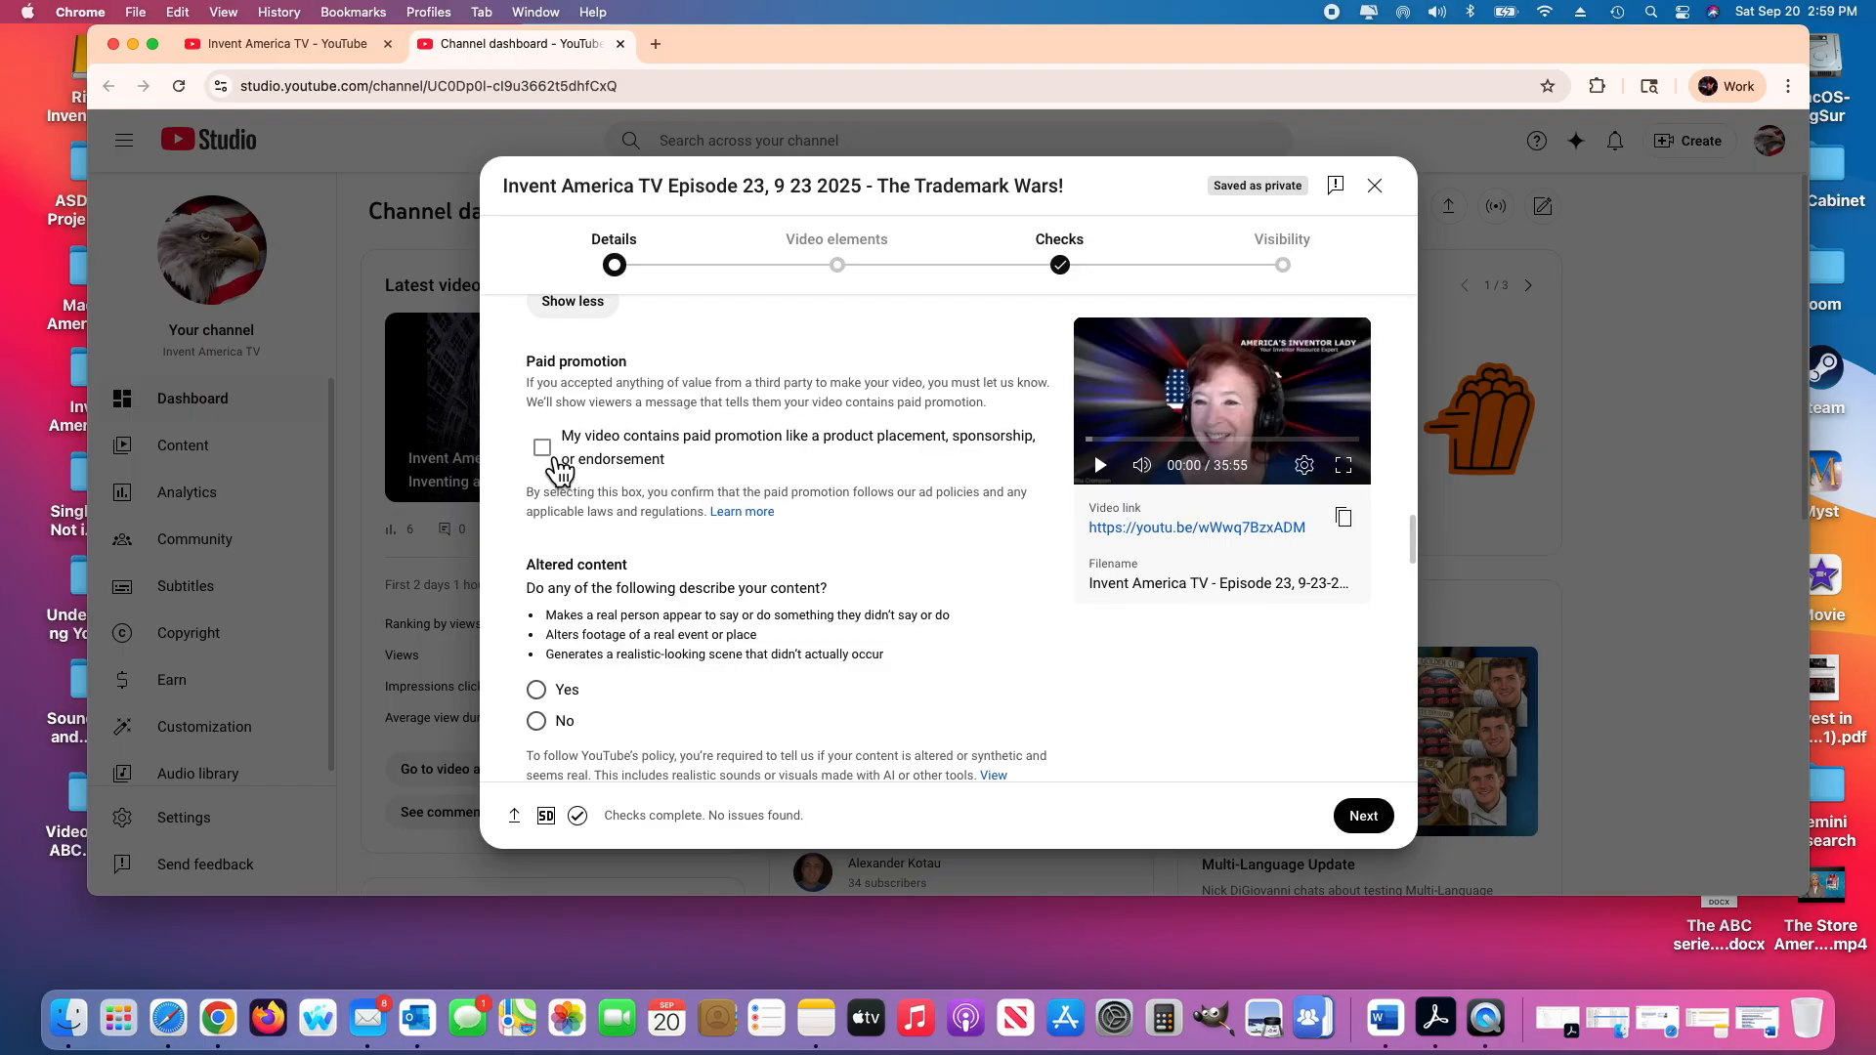
left_click_drag(1418, 550, 1422, 562)
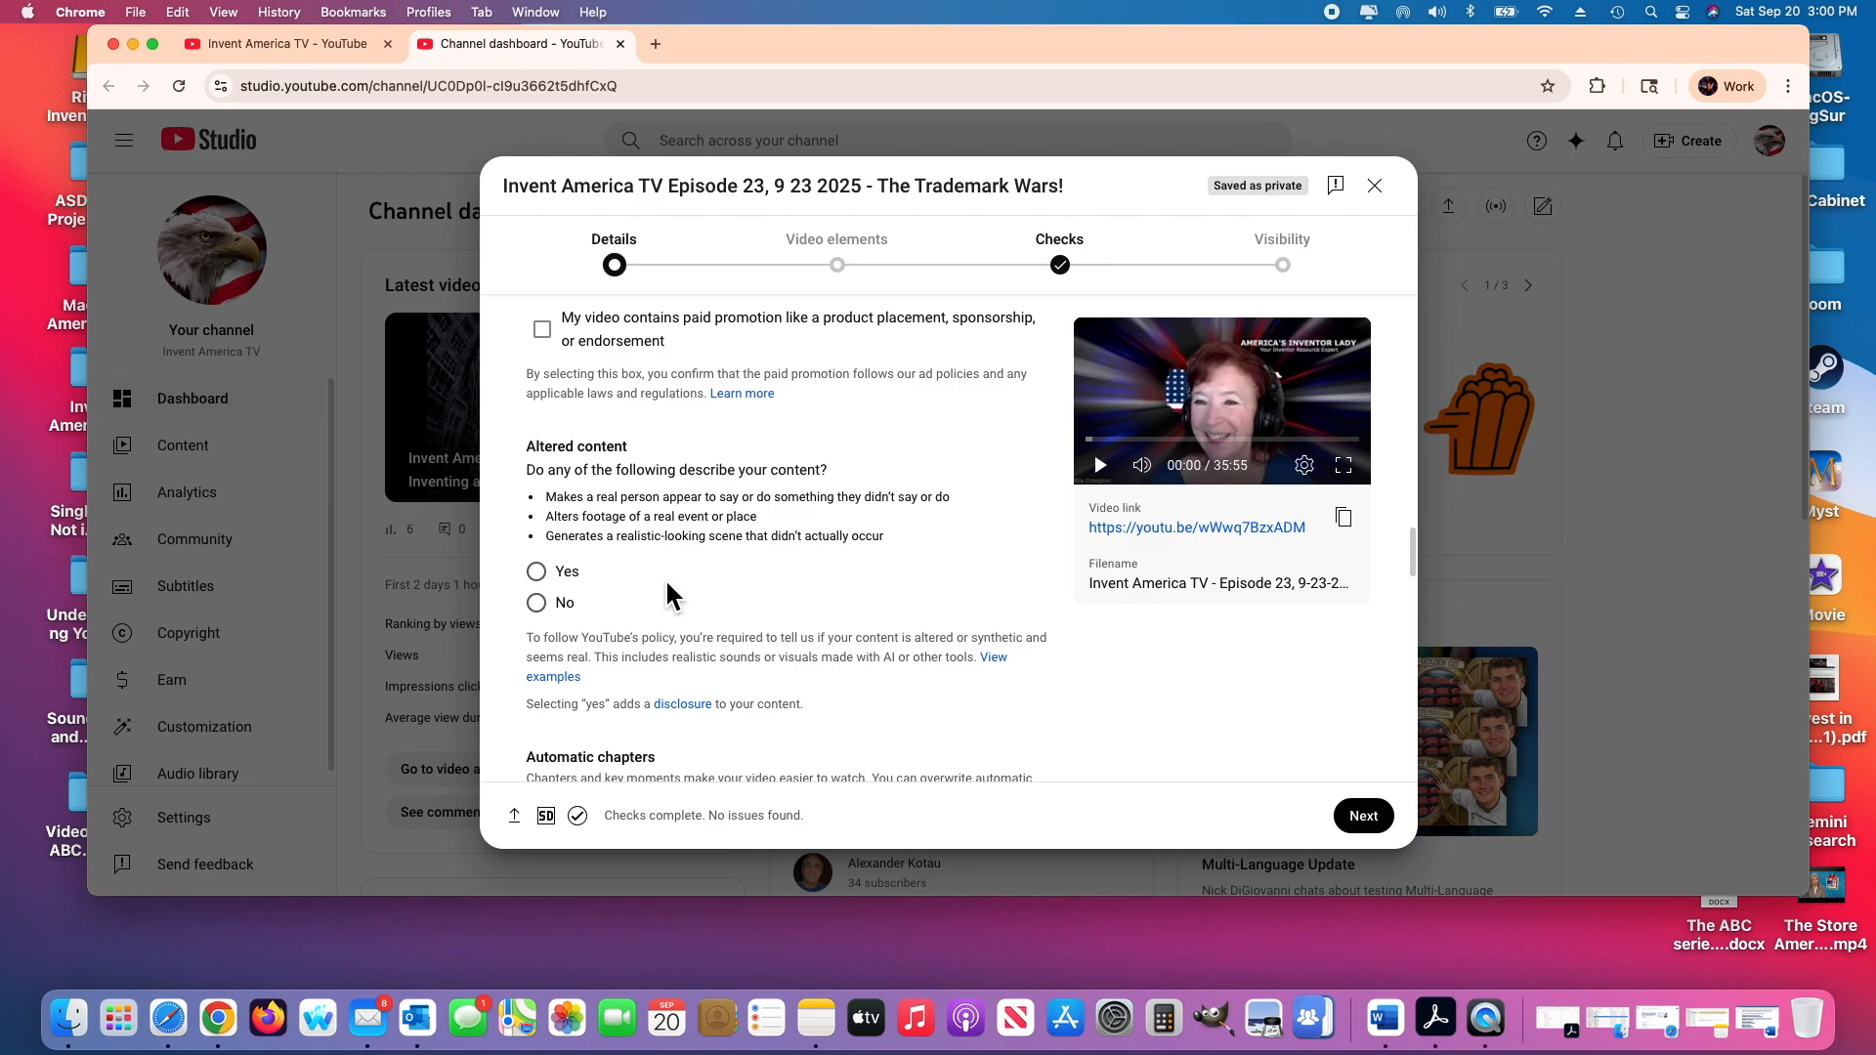
left_click(543, 606)
Clear all the existing tags from the video
left_click_drag(1420, 554, 1421, 564)
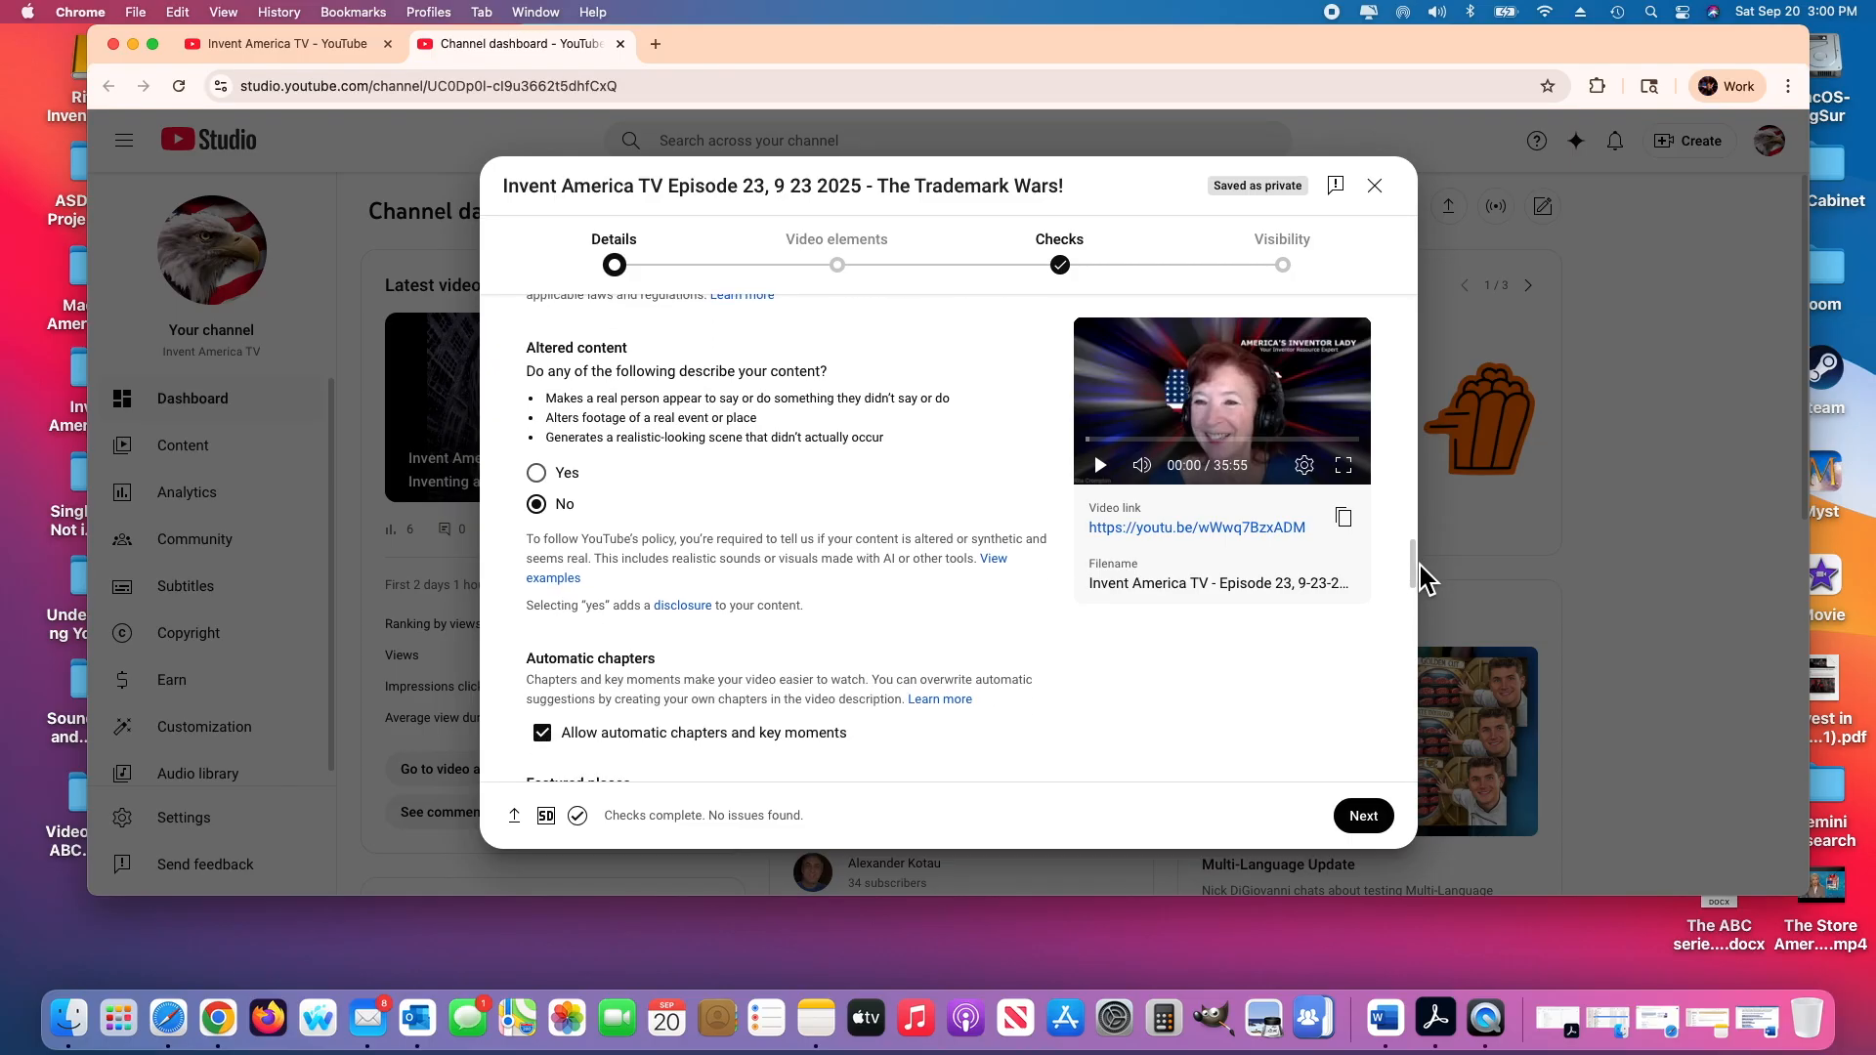
left_click_drag(1421, 565, 1418, 602)
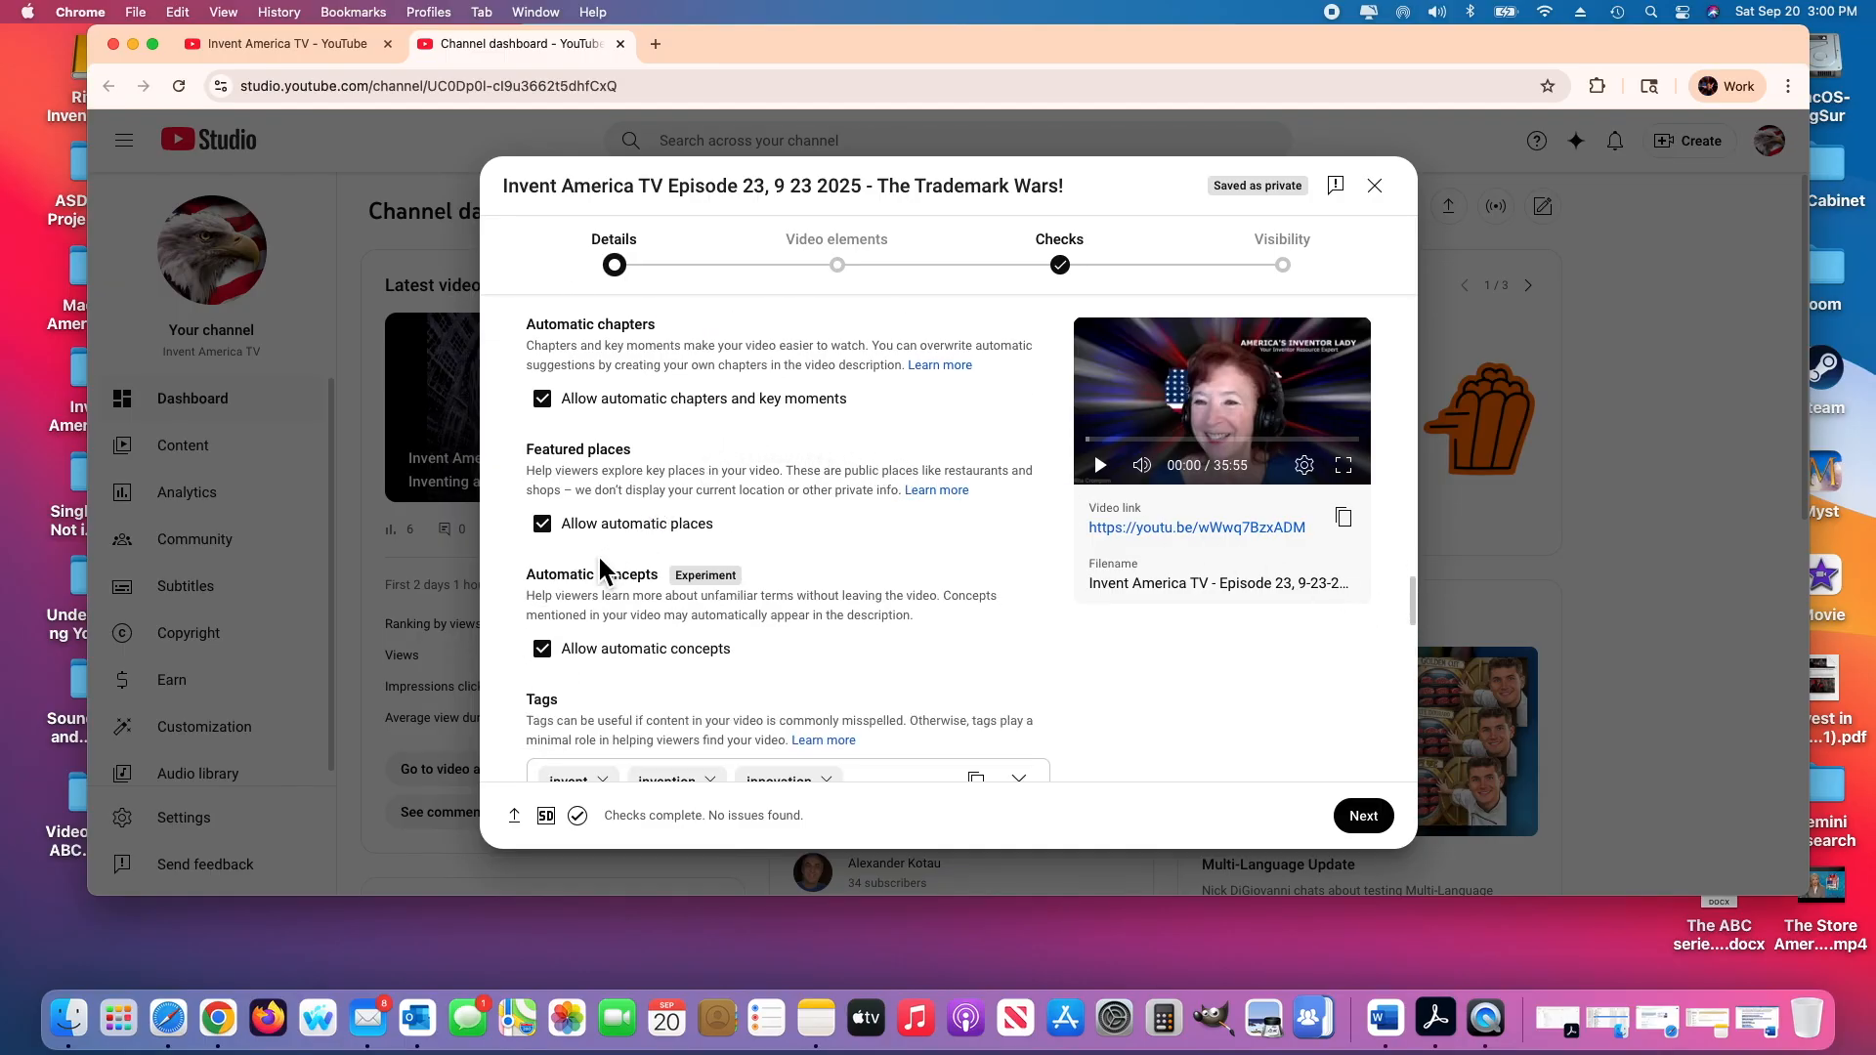
left_click_drag(1417, 595, 1417, 633)
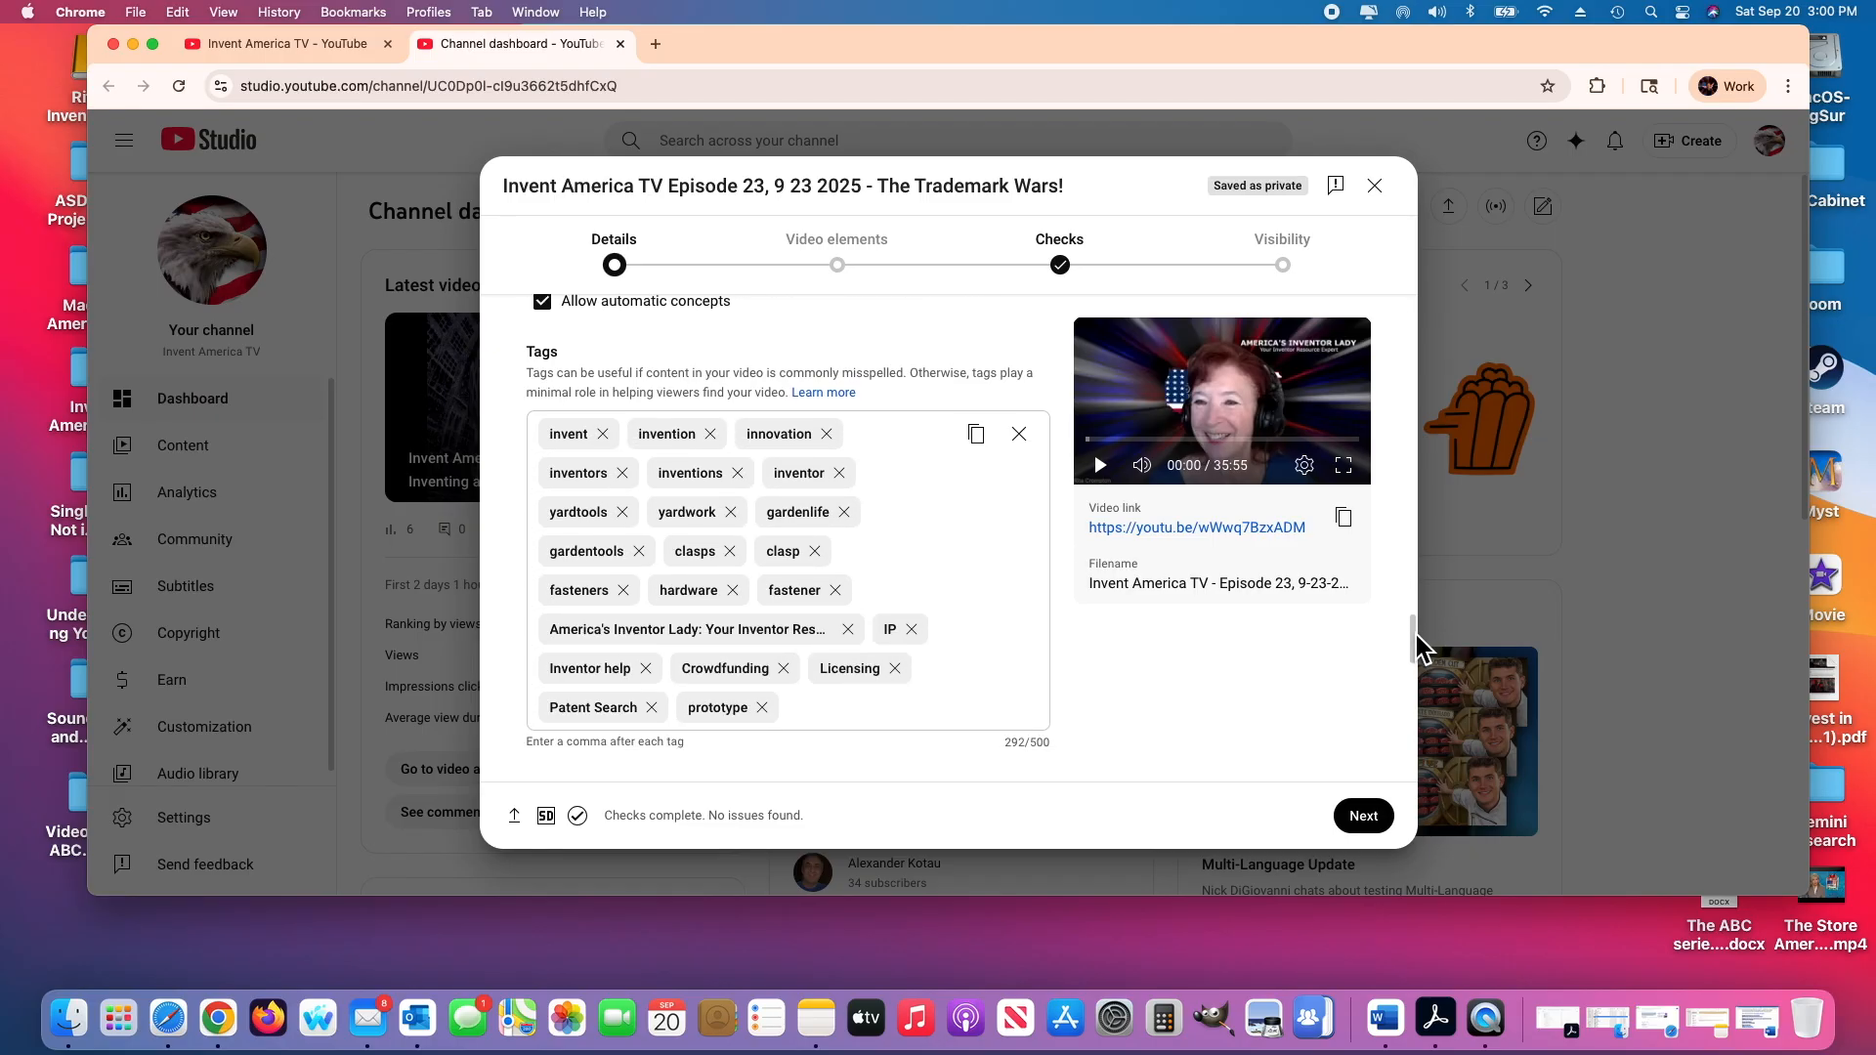
left_click(1032, 440)
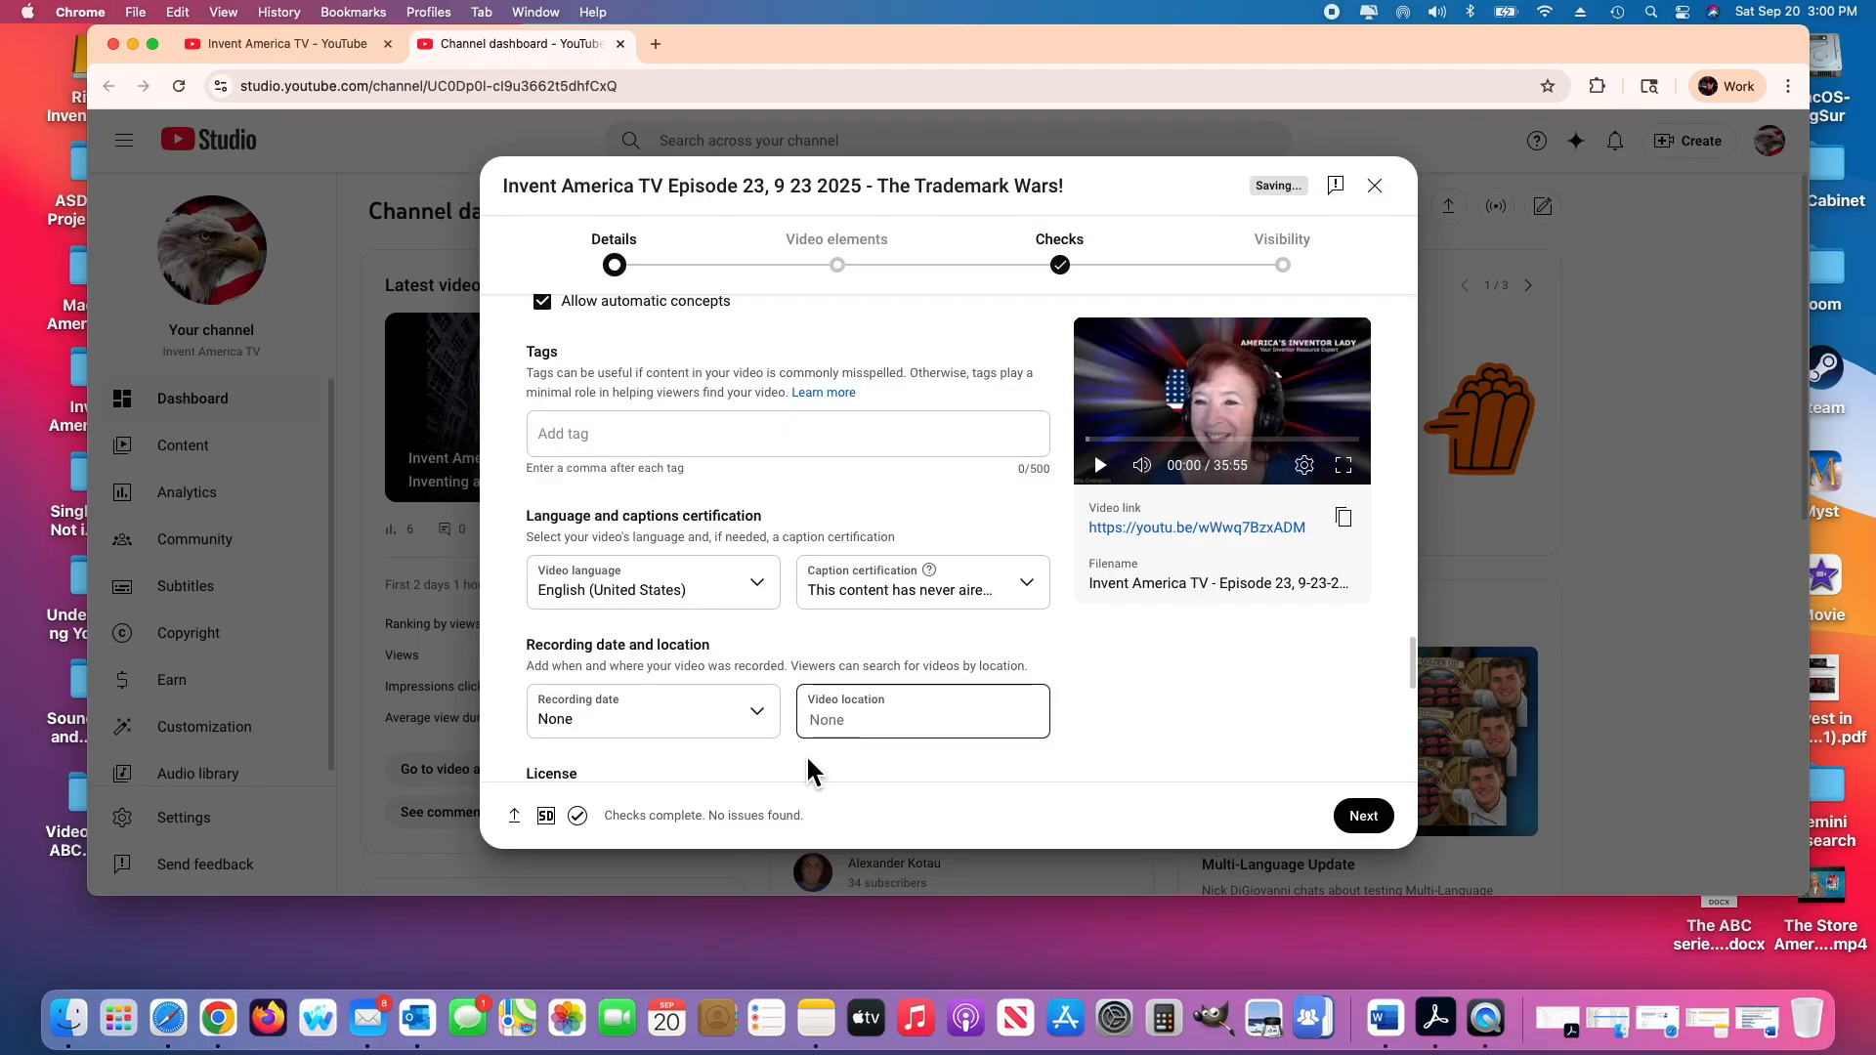
Switch to Notes, copy the keyword paragraph at the beginning of the pinned note, and minimize the window
left_click(807, 1011)
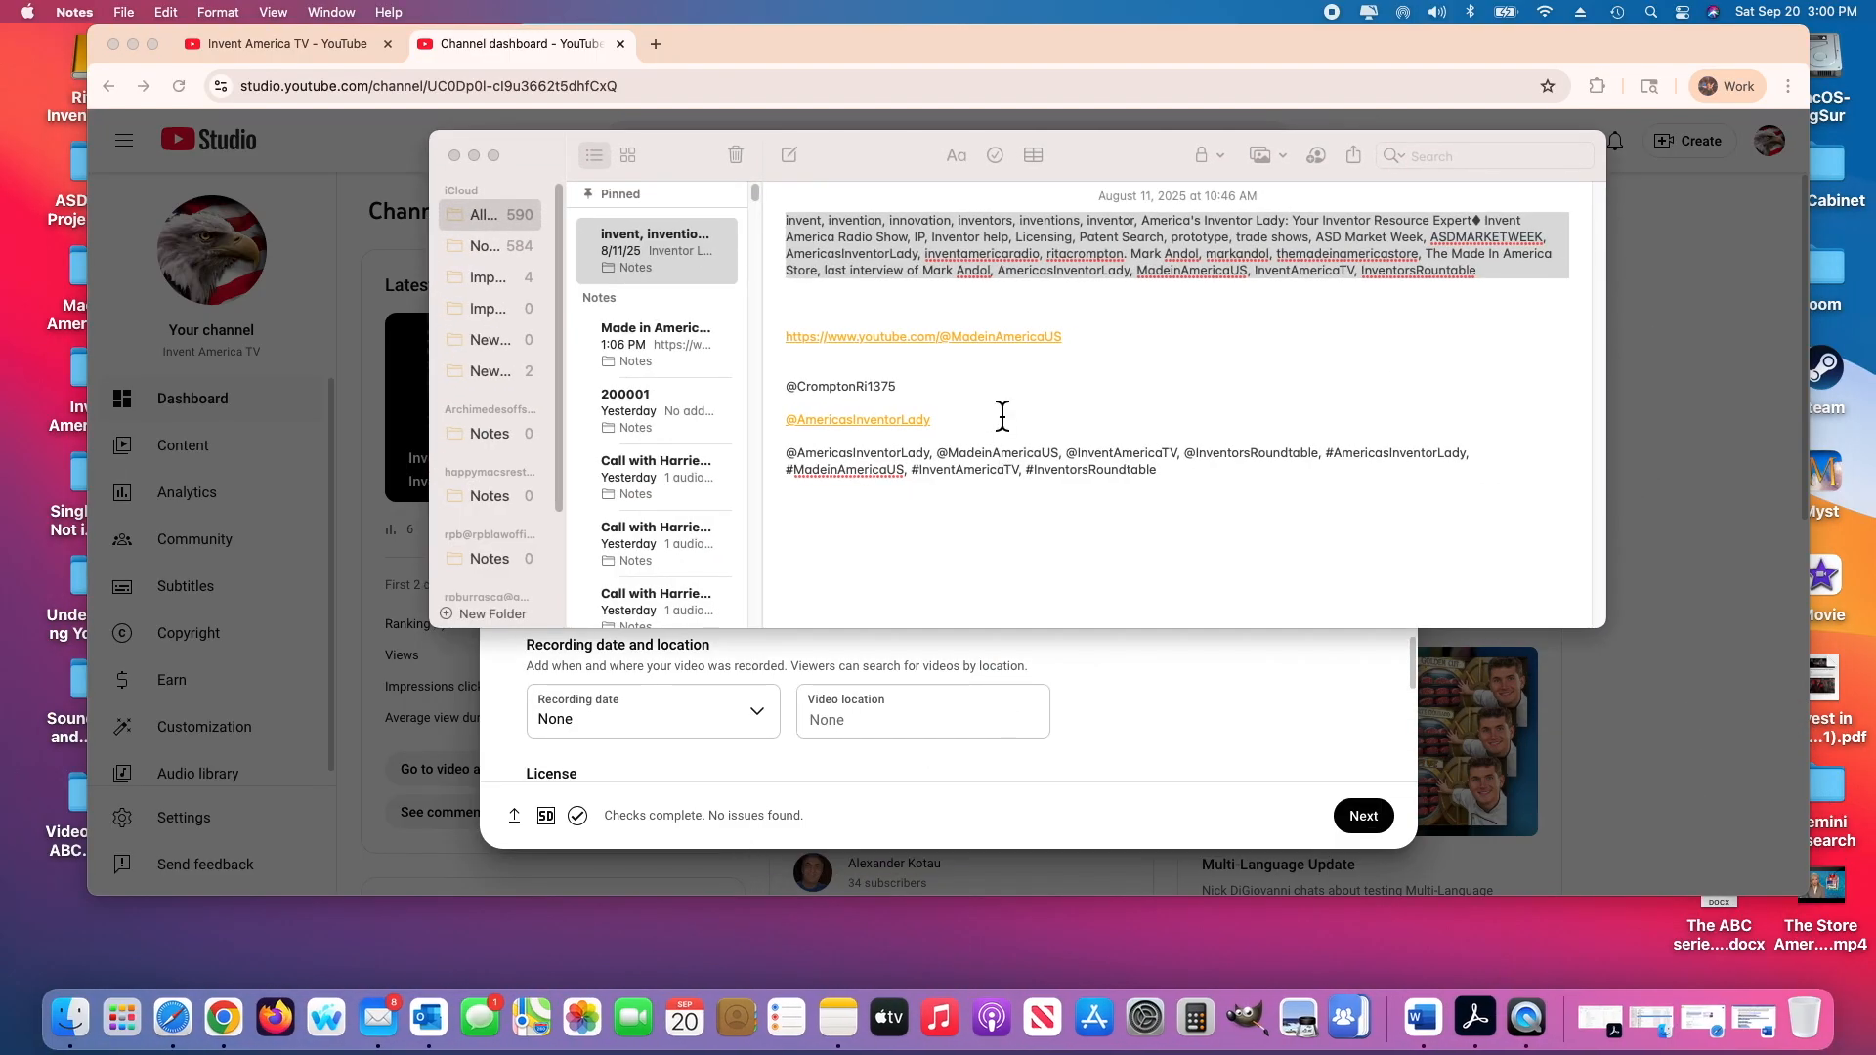
left_click_drag(788, 223, 1550, 289)
right_click(1194, 239)
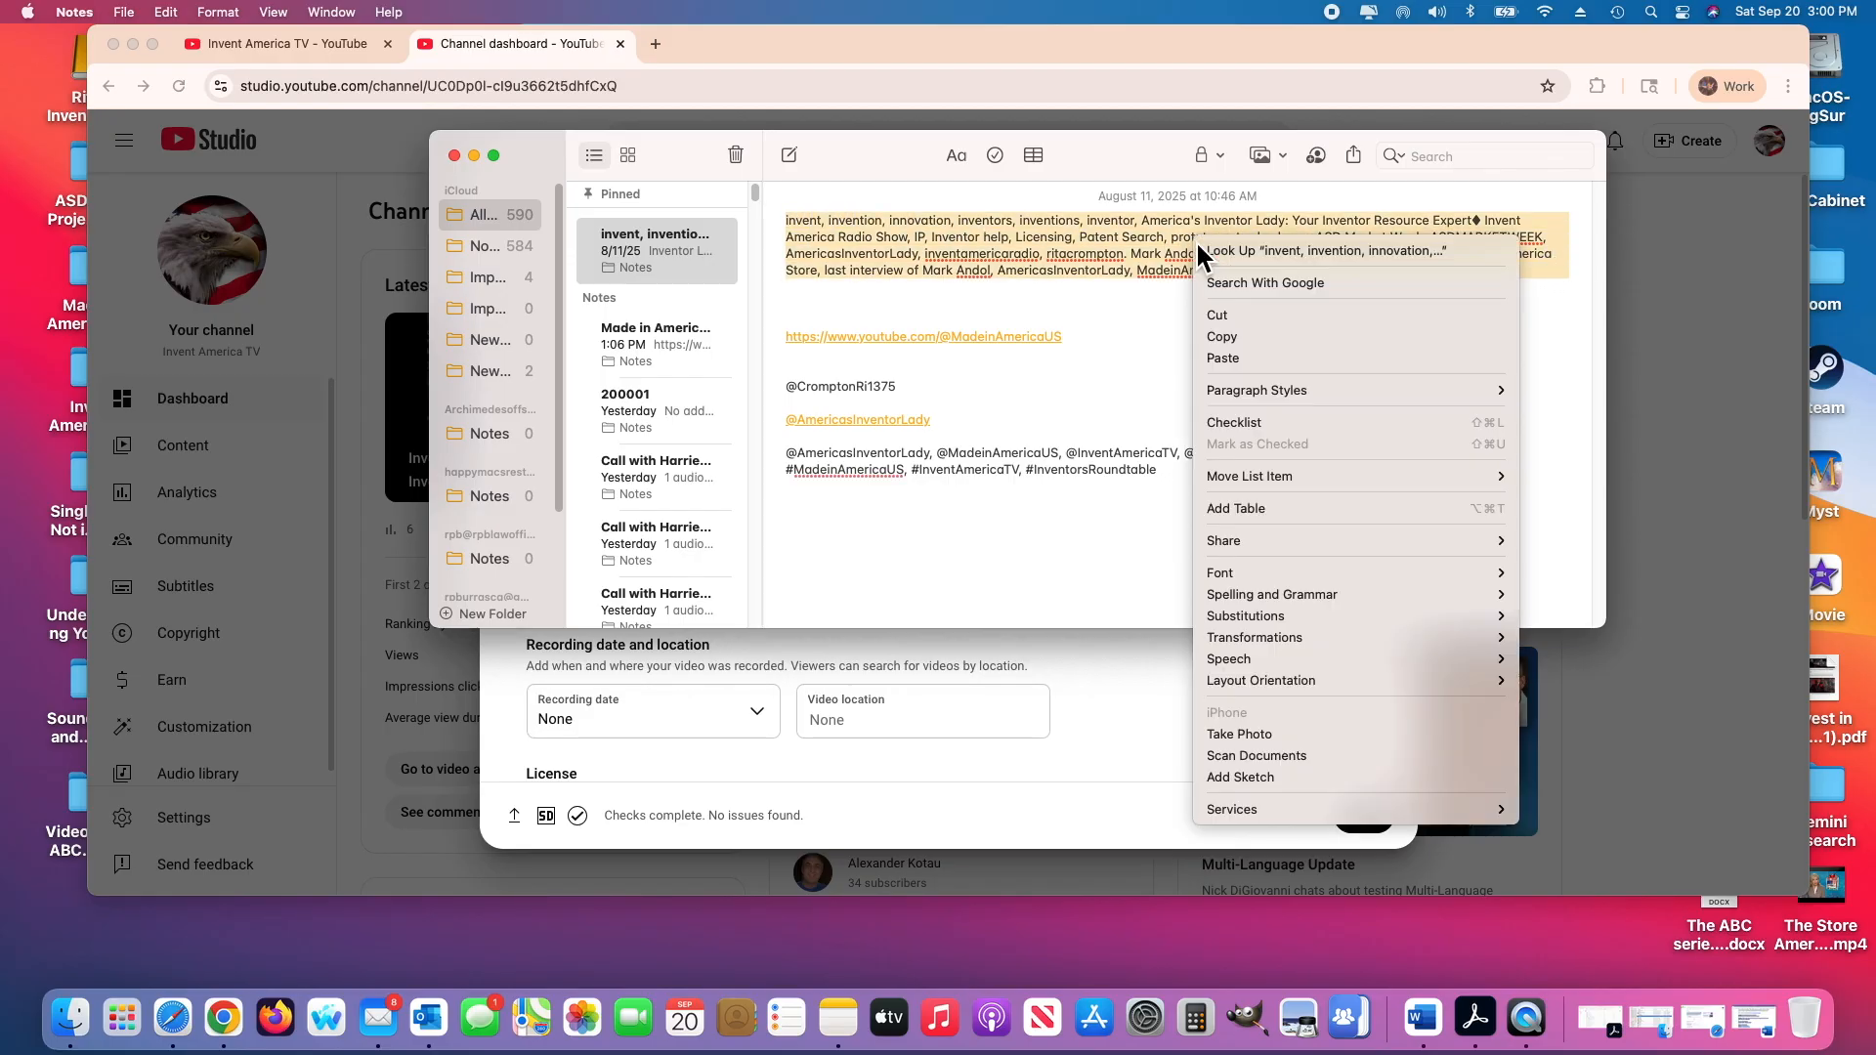
left_click(1225, 335)
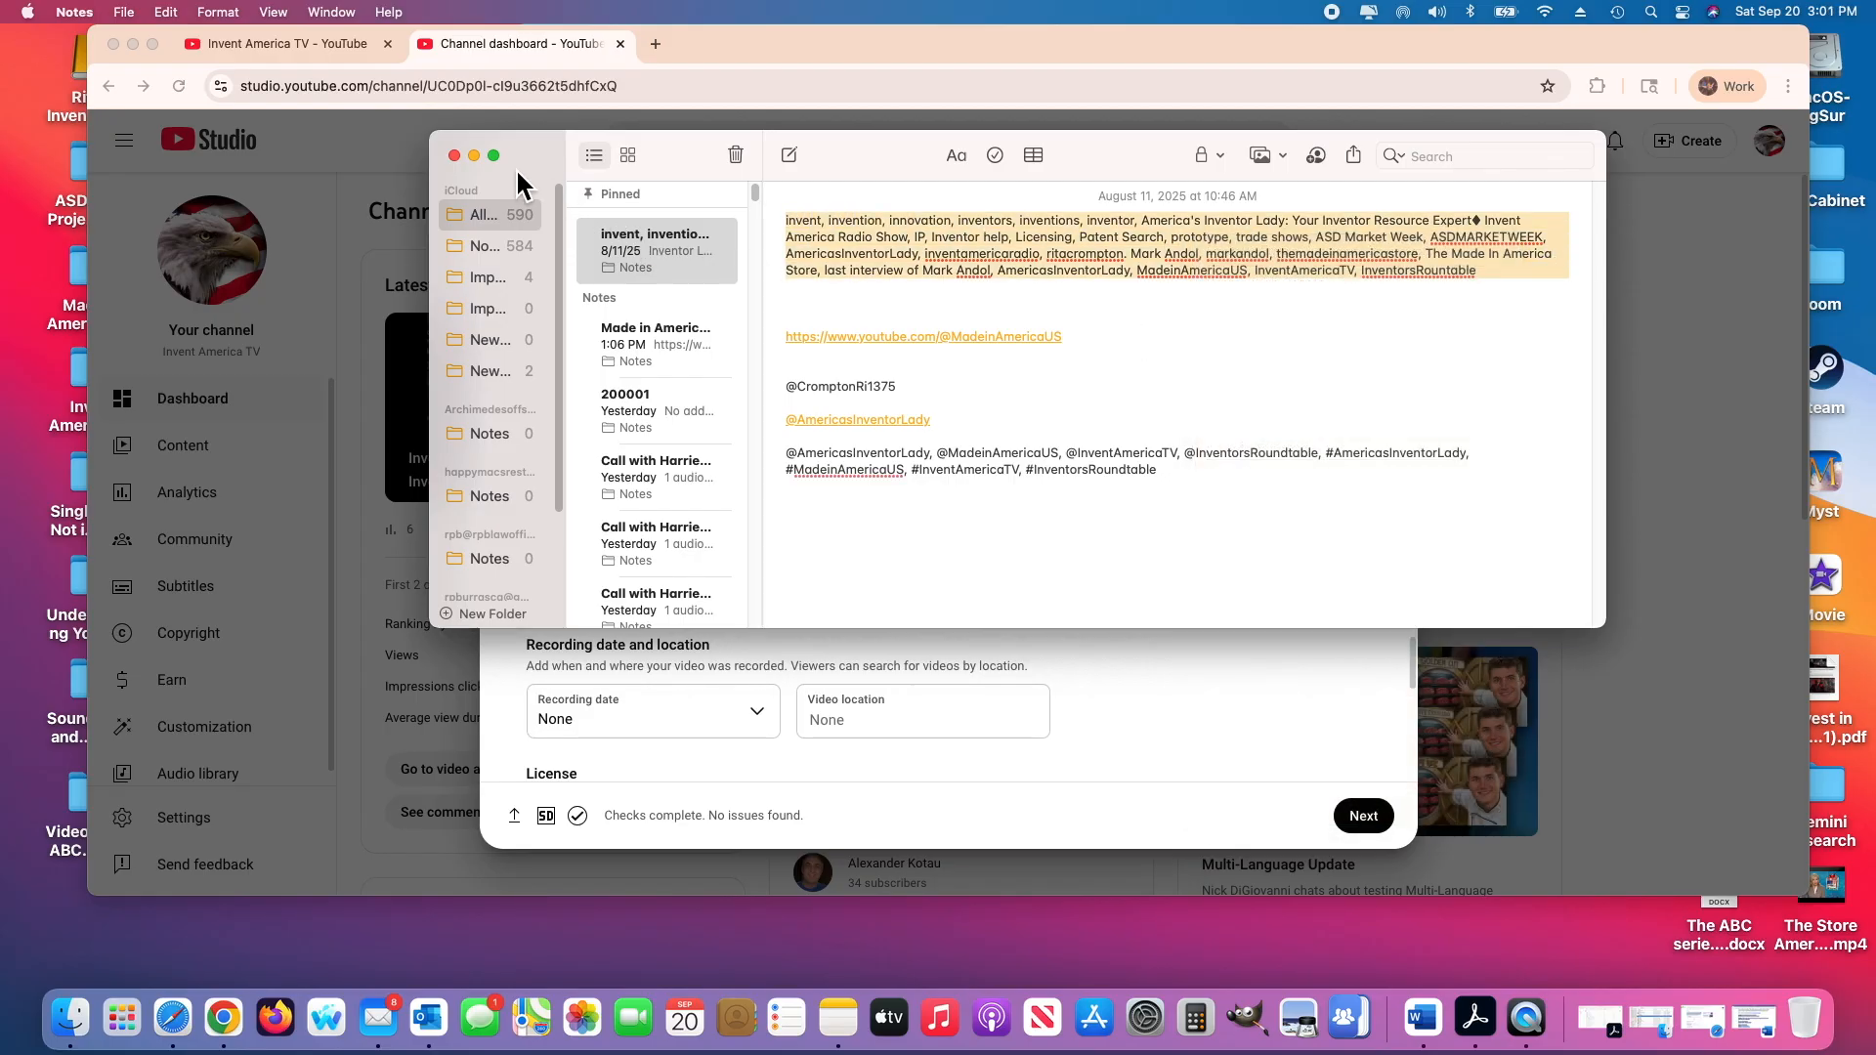
left_click(474, 156)
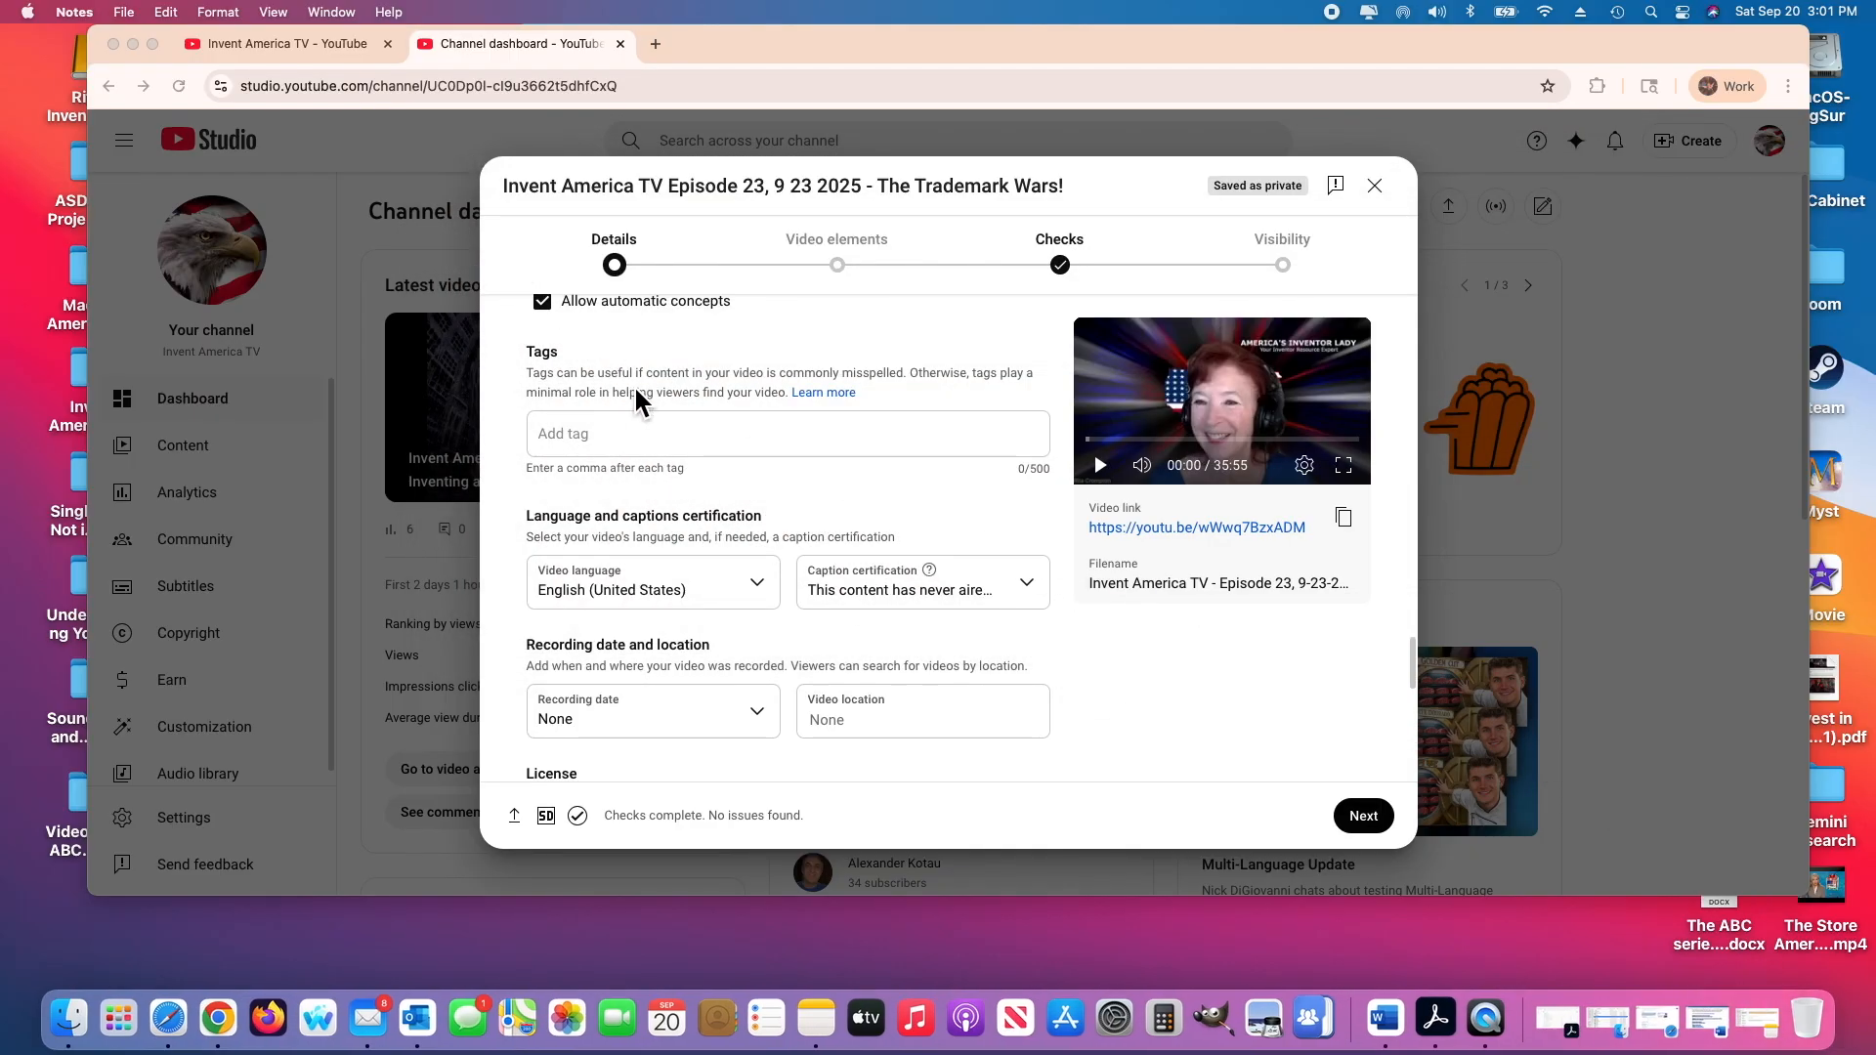
Paste the copied keyword list into the video's tags
left_click(574, 436)
right_click(559, 431)
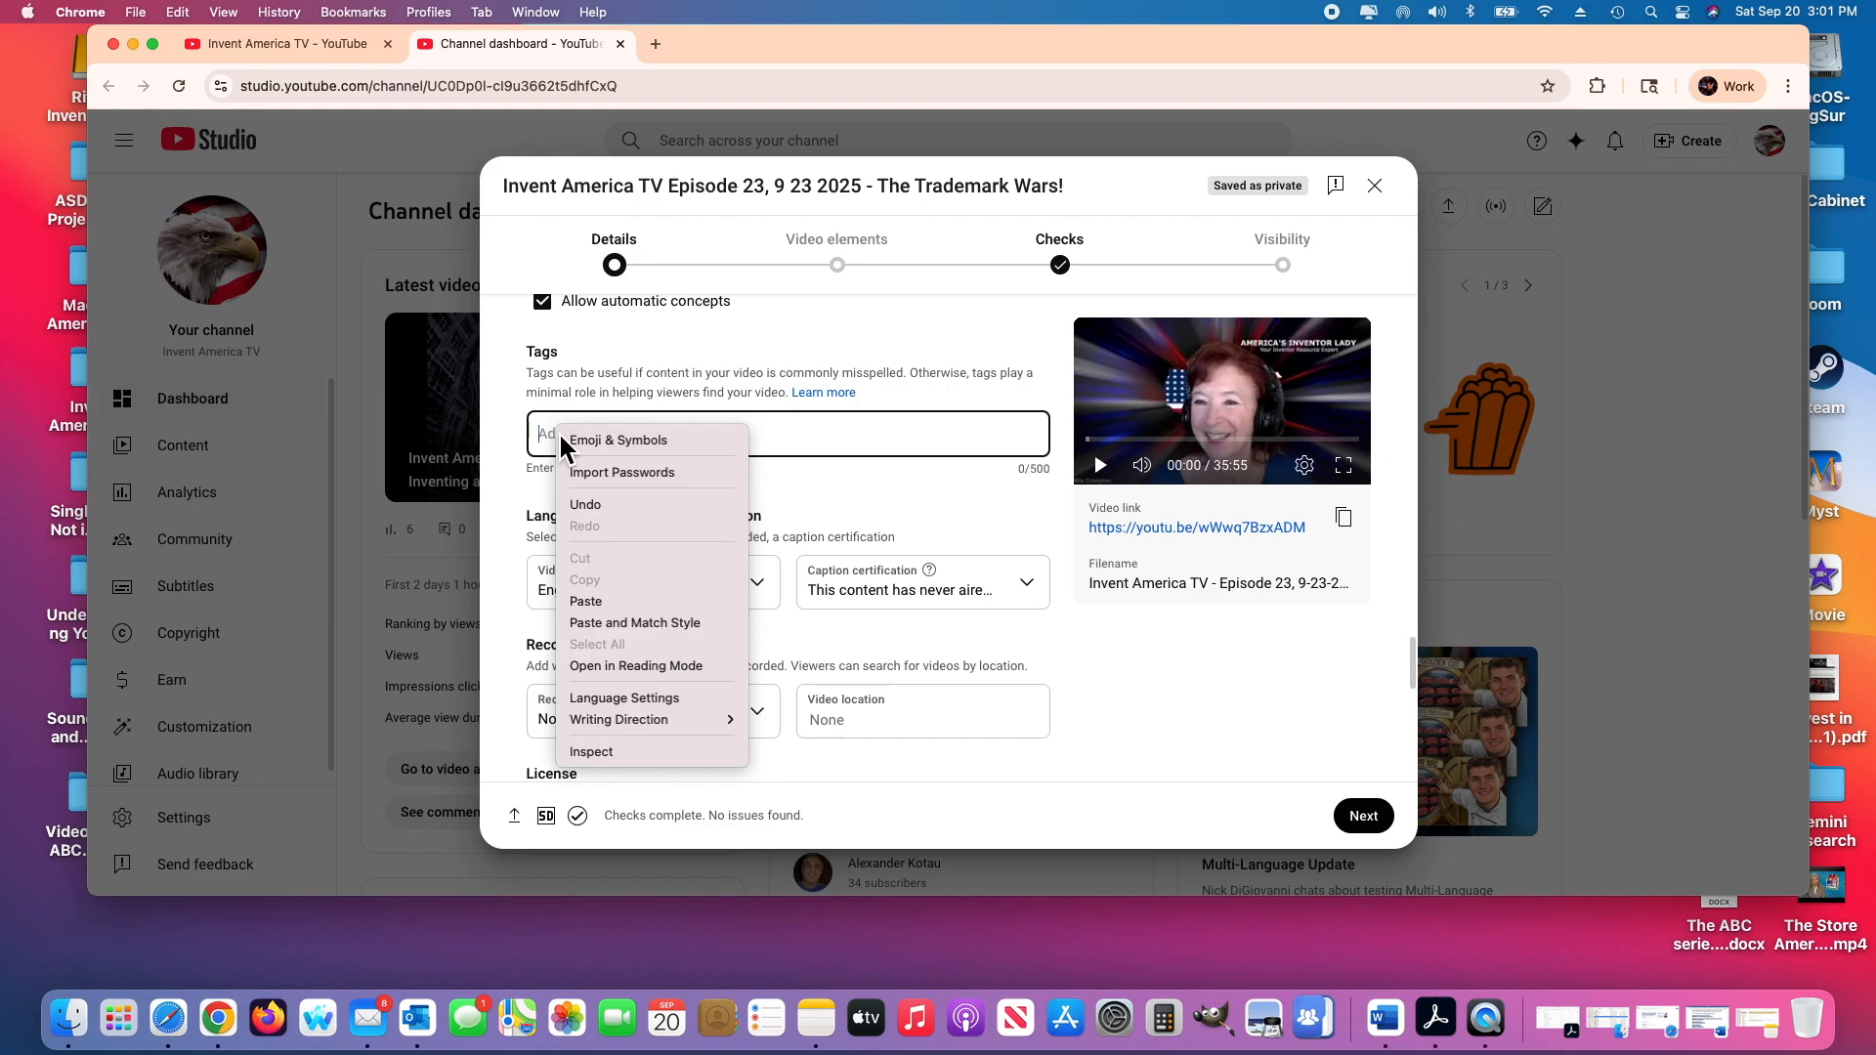
left_click(596, 599)
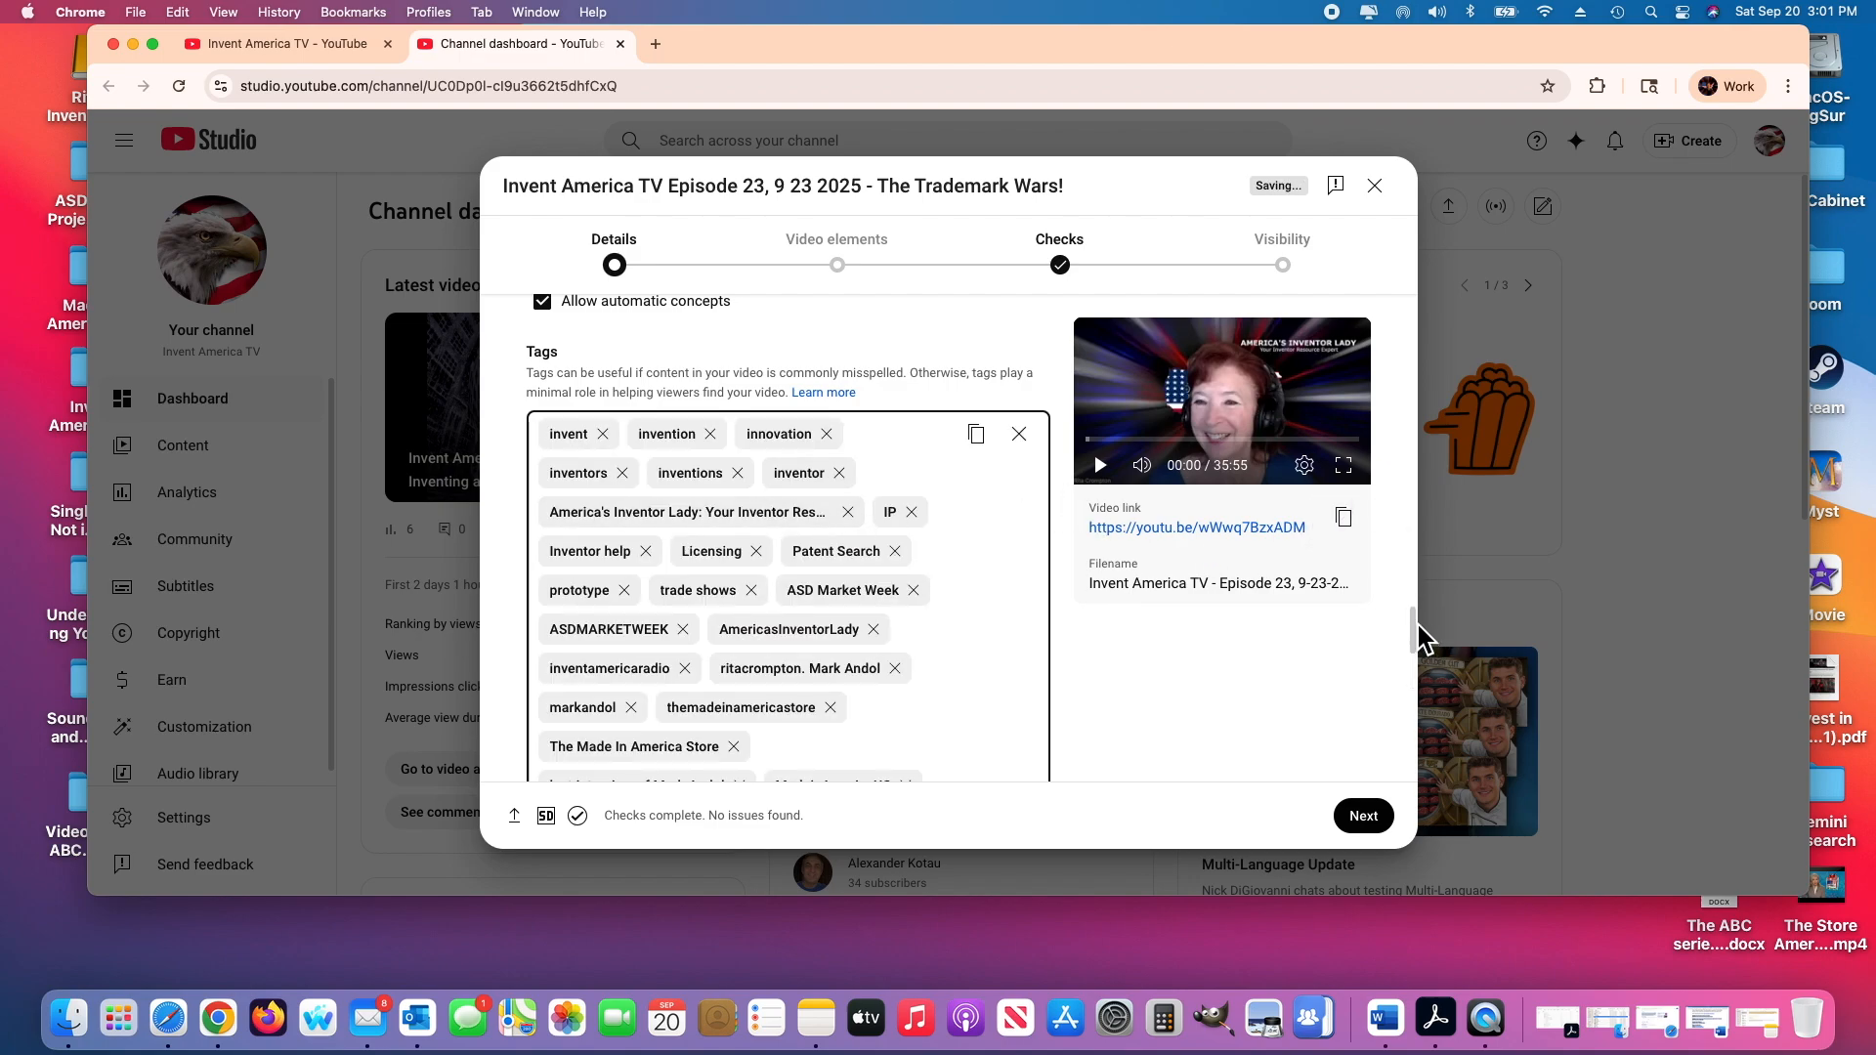
Keep English (United States) as the video language and certify captions with "This content has never aired on television in the U.S."
left_click_drag(1415, 641, 1421, 684)
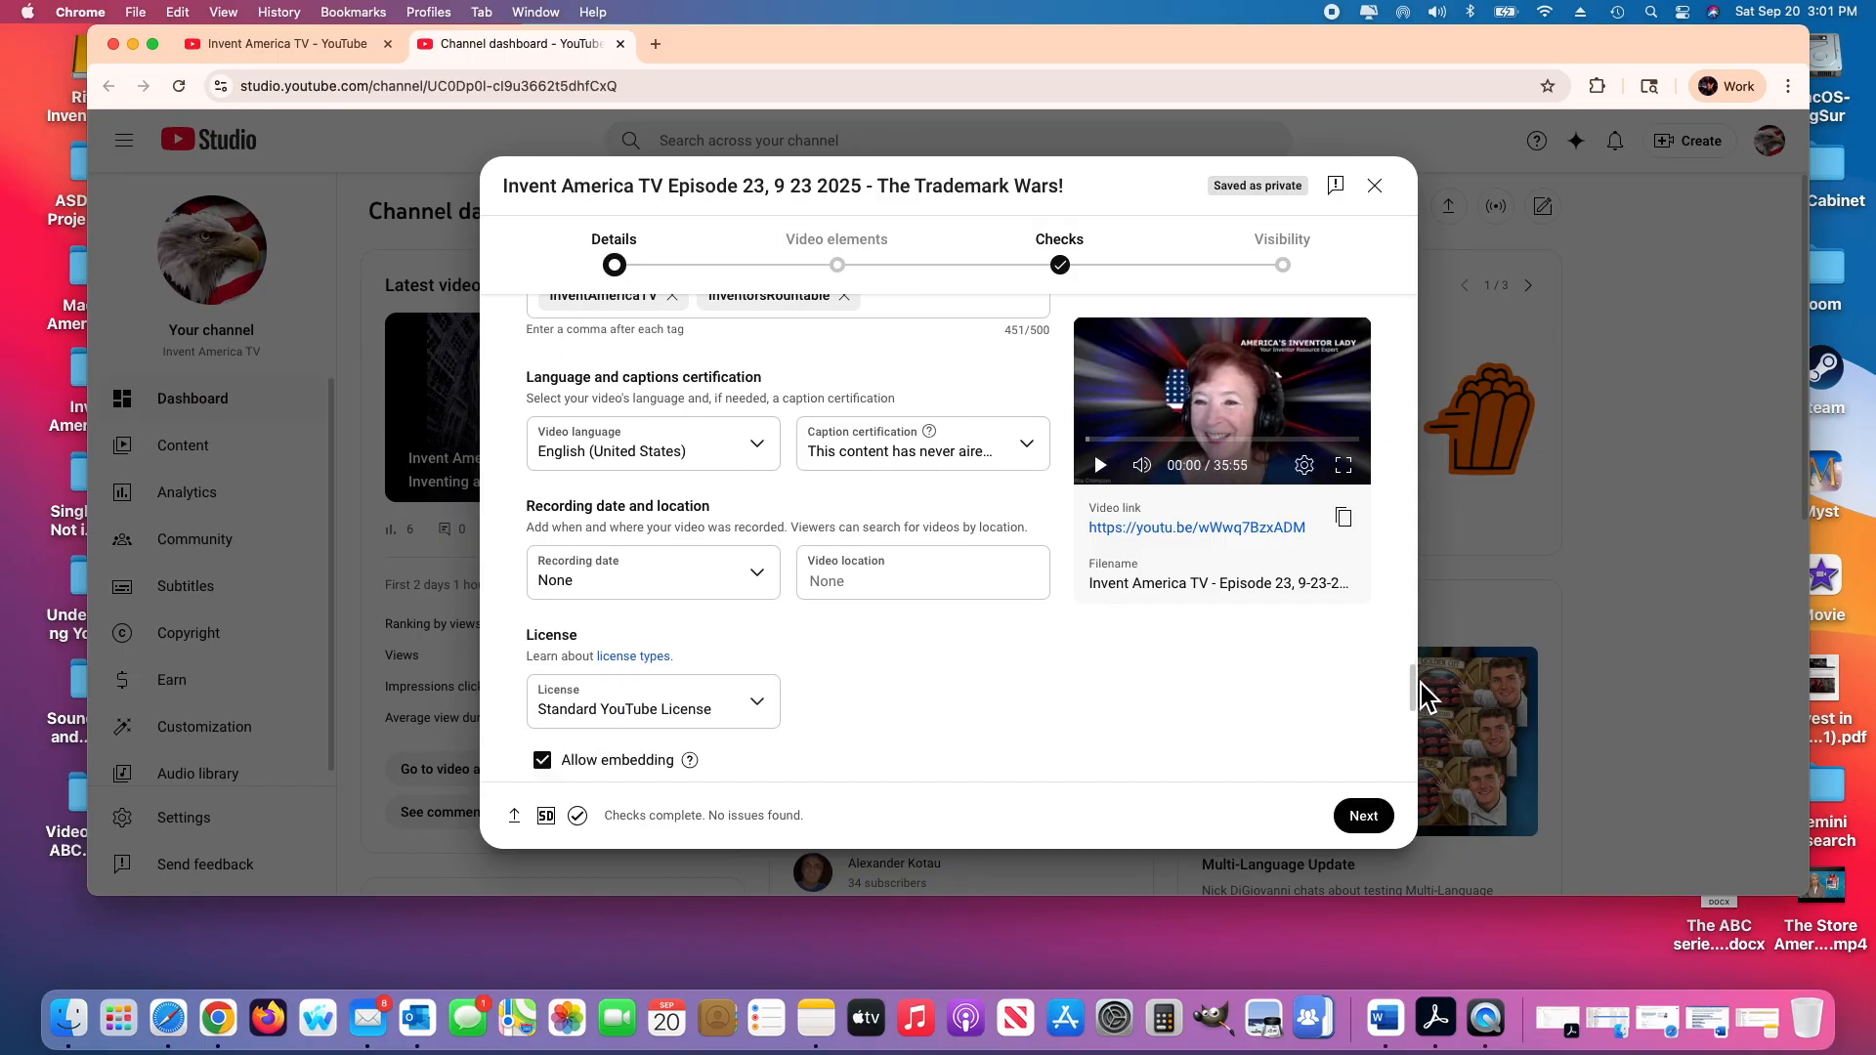
left_click(783, 463)
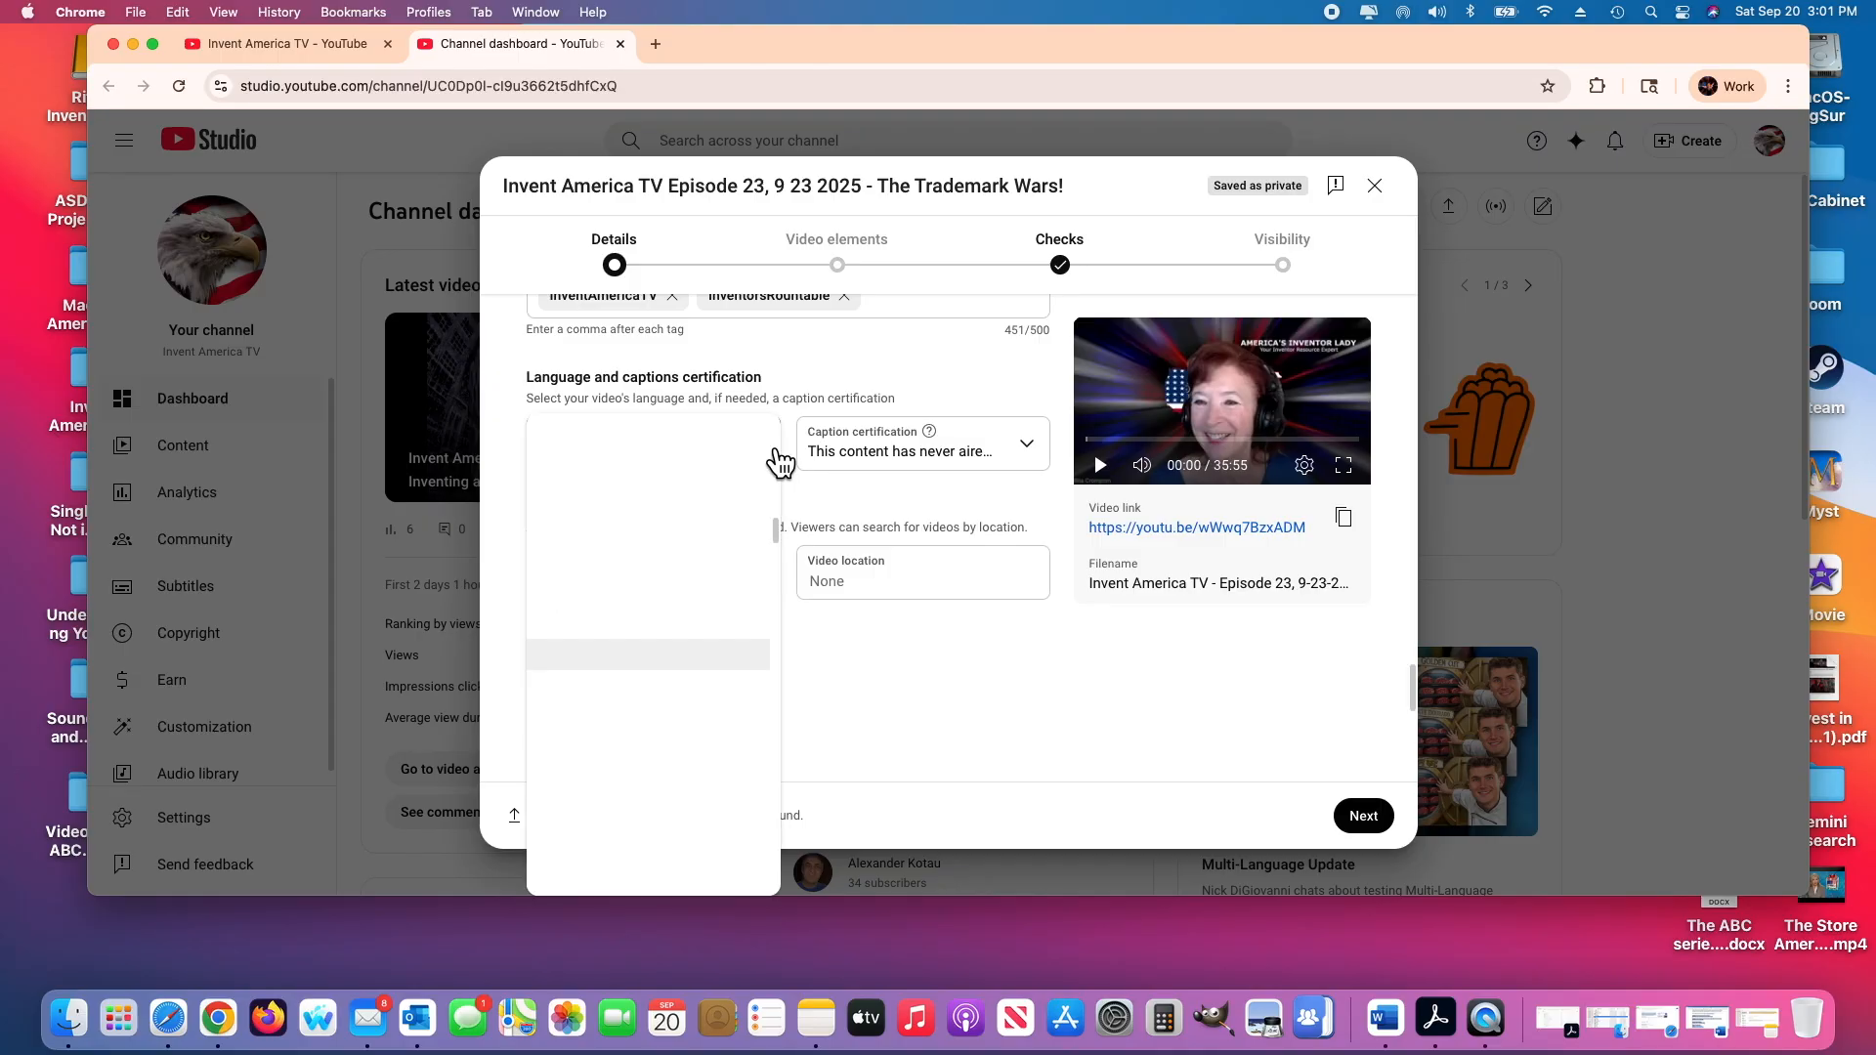
left_click_drag(779, 463, 686, 652)
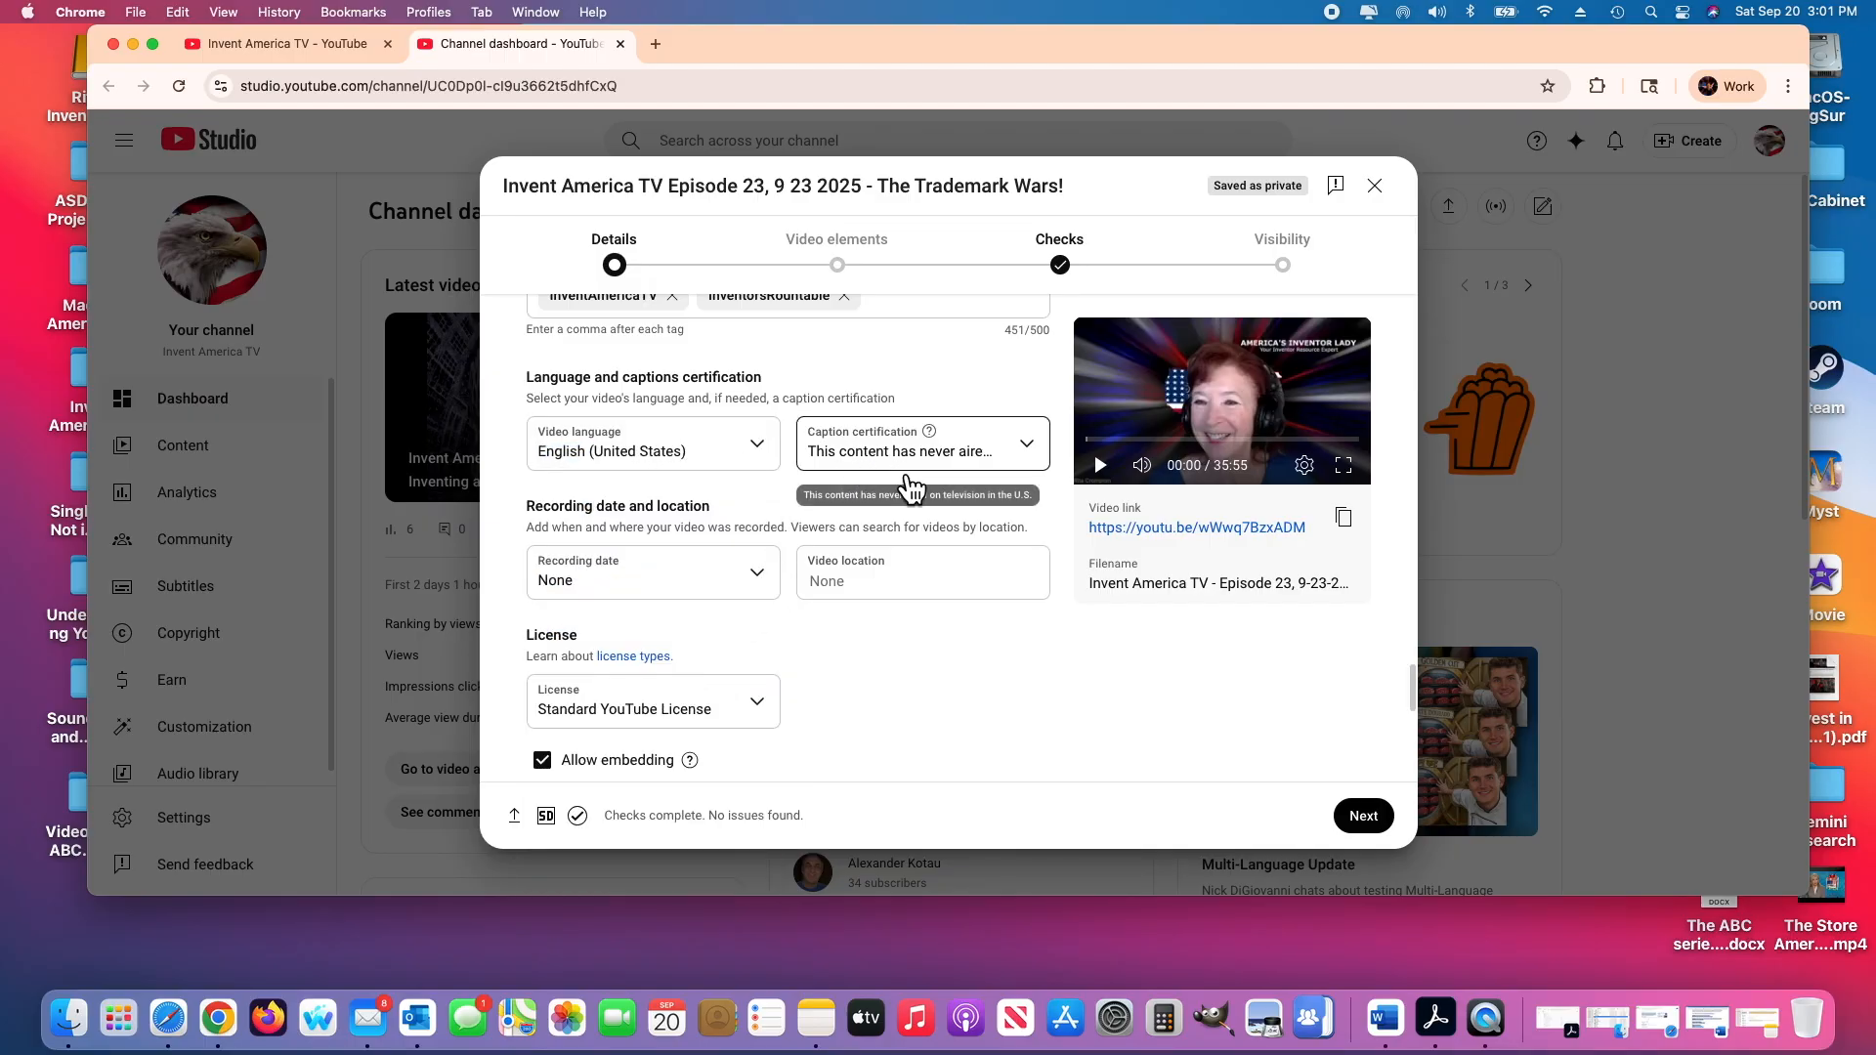
left_click(1051, 466)
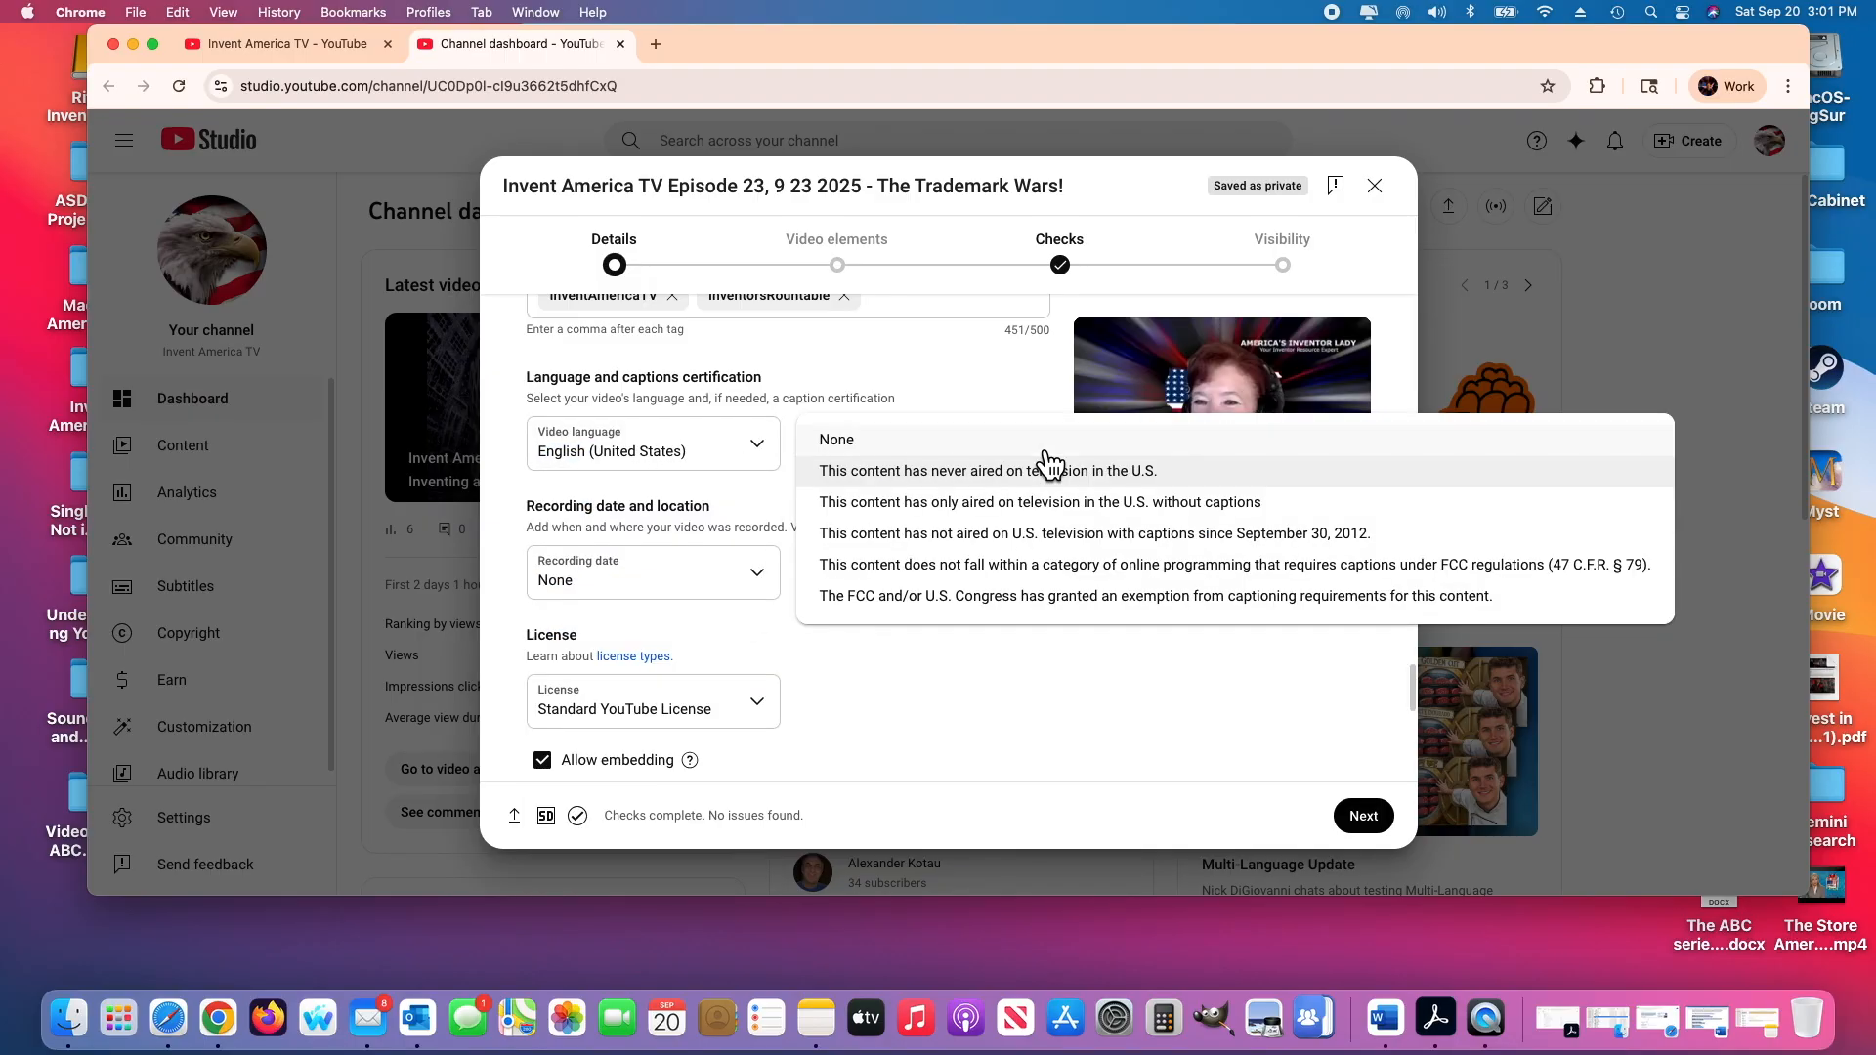
left_click(861, 472)
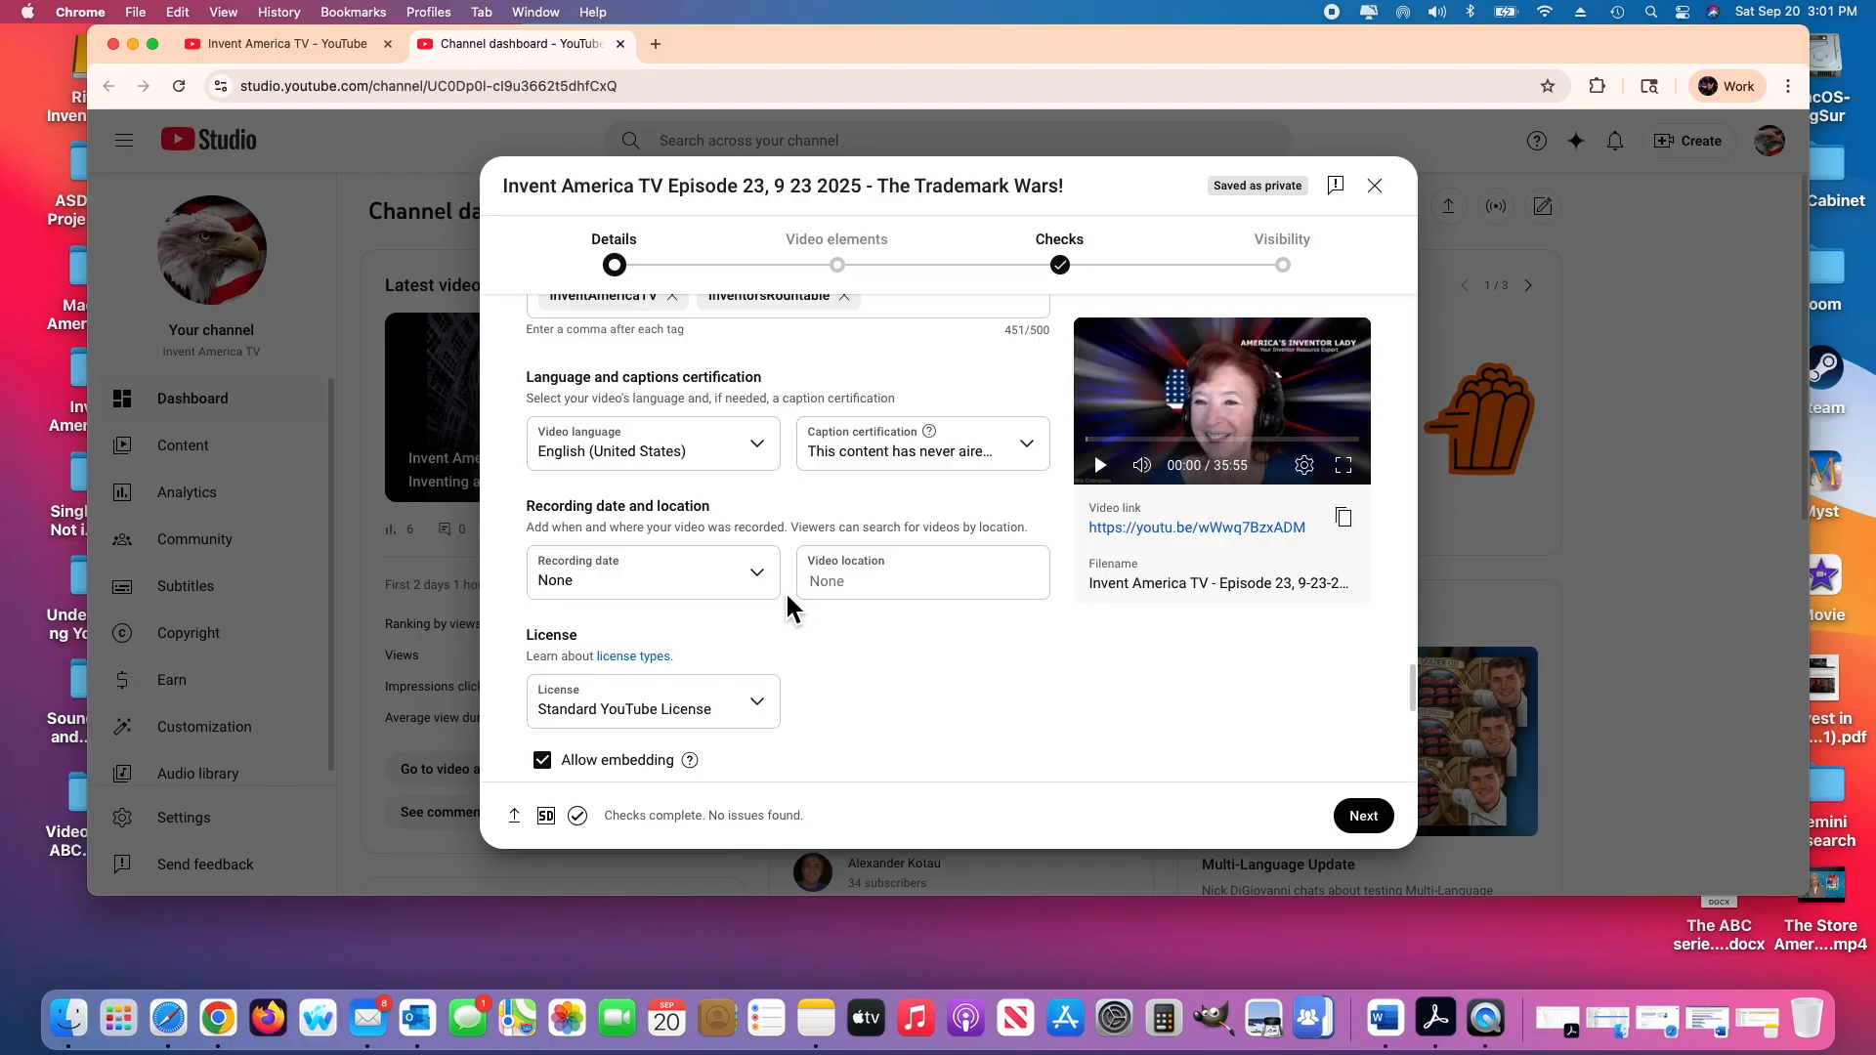
Set the video's recording date to Sep 20, 2025 and its location to Del Rio, TN
left_click(759, 573)
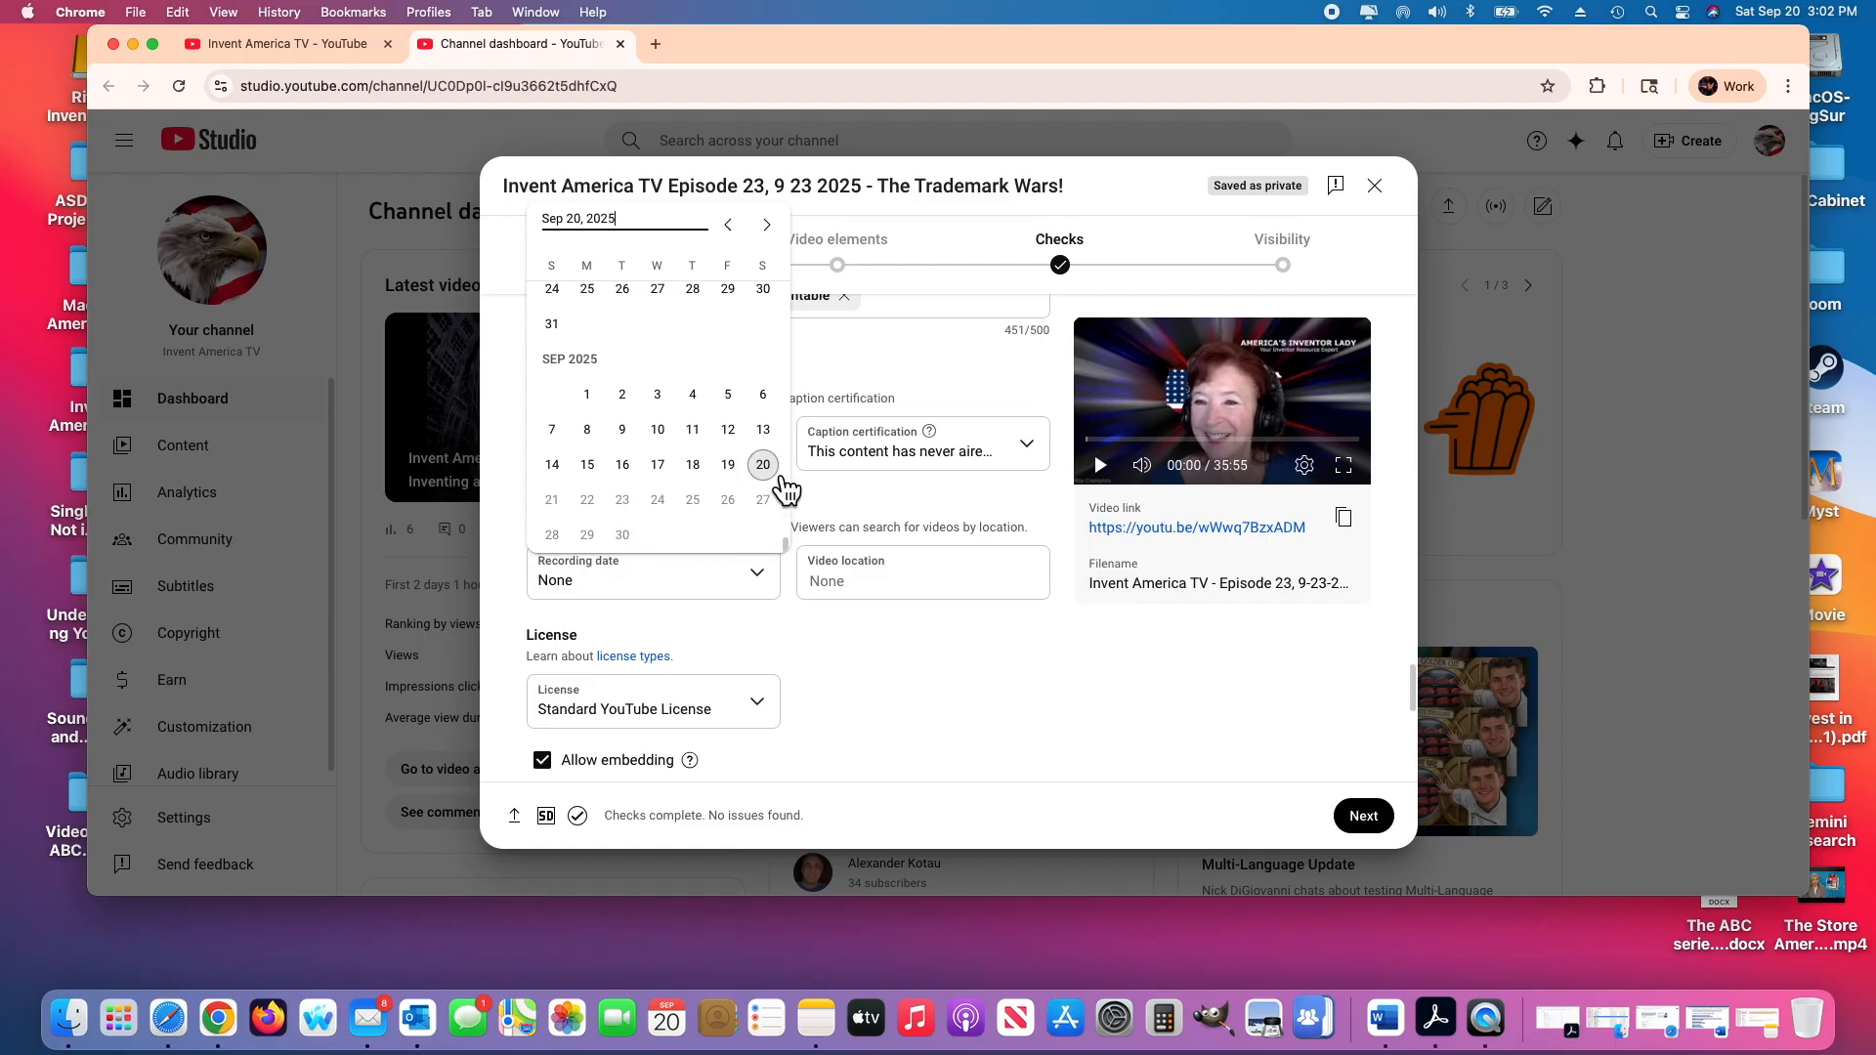
left_click(759, 574)
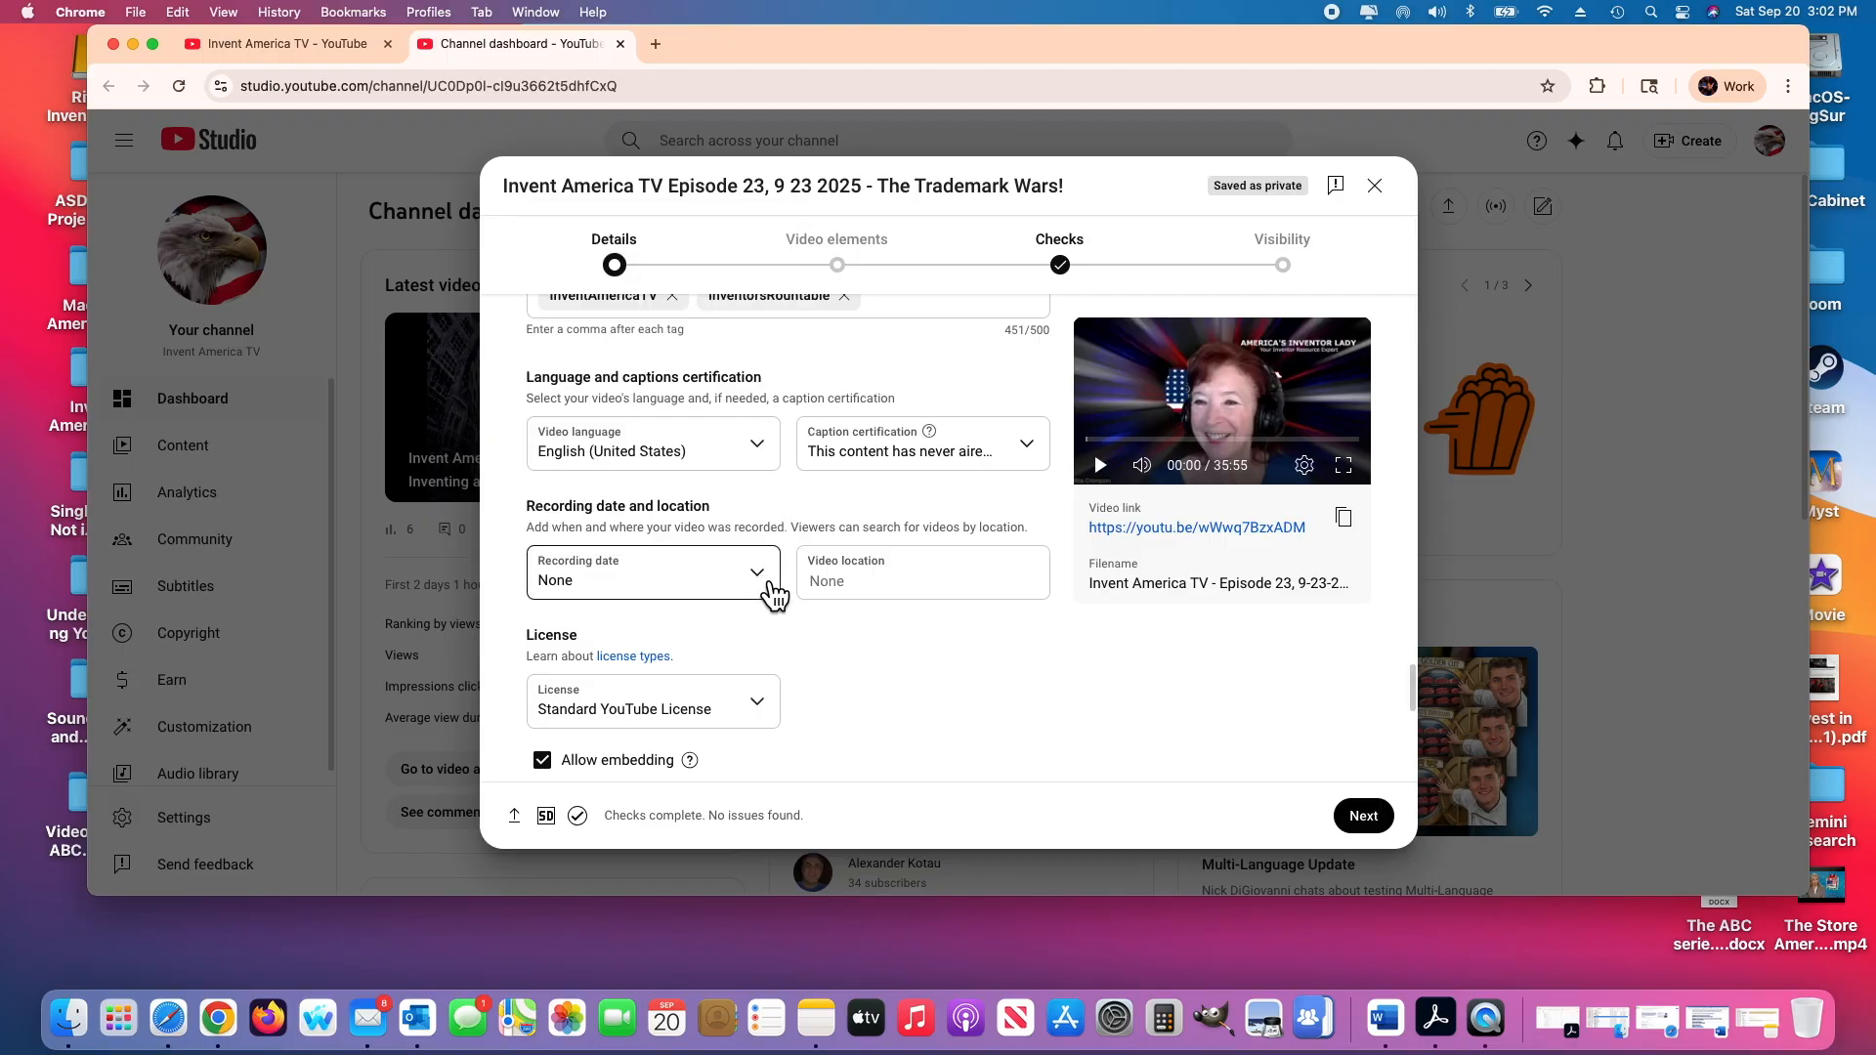
left_click(767, 577)
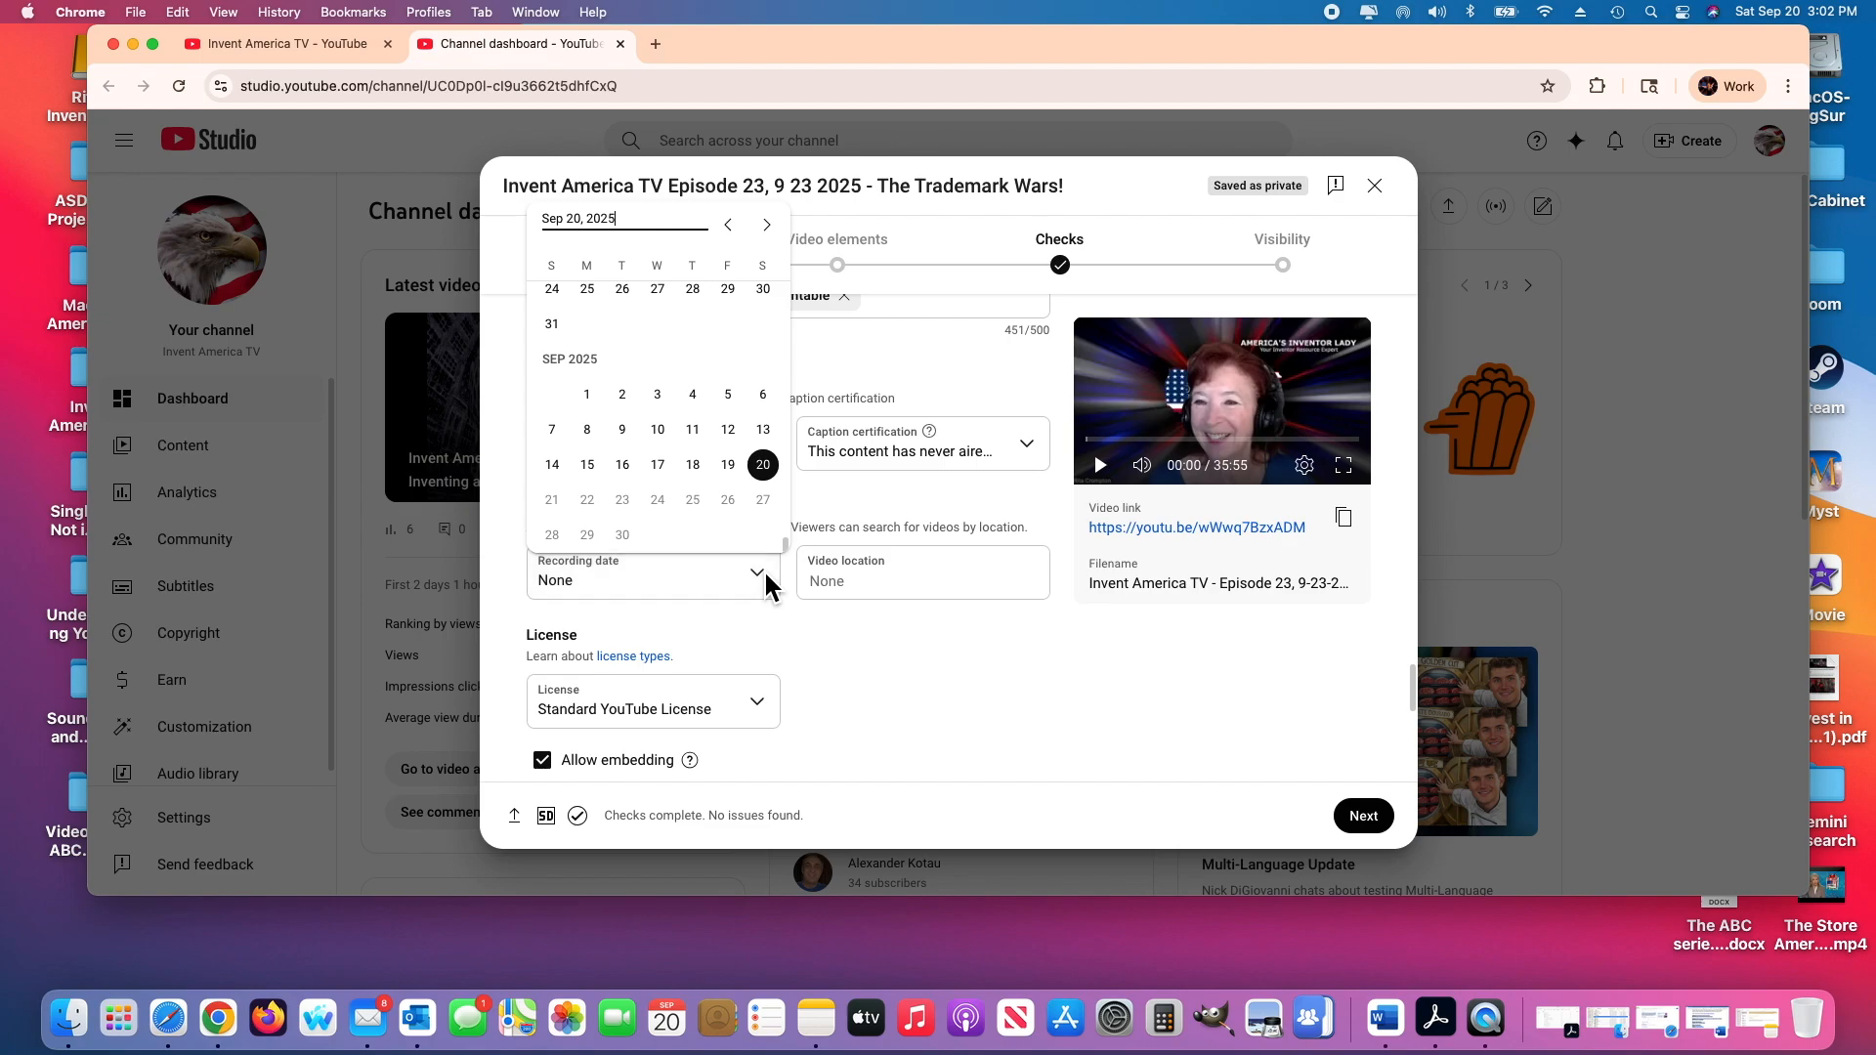
left_click(775, 471)
left_click(881, 581)
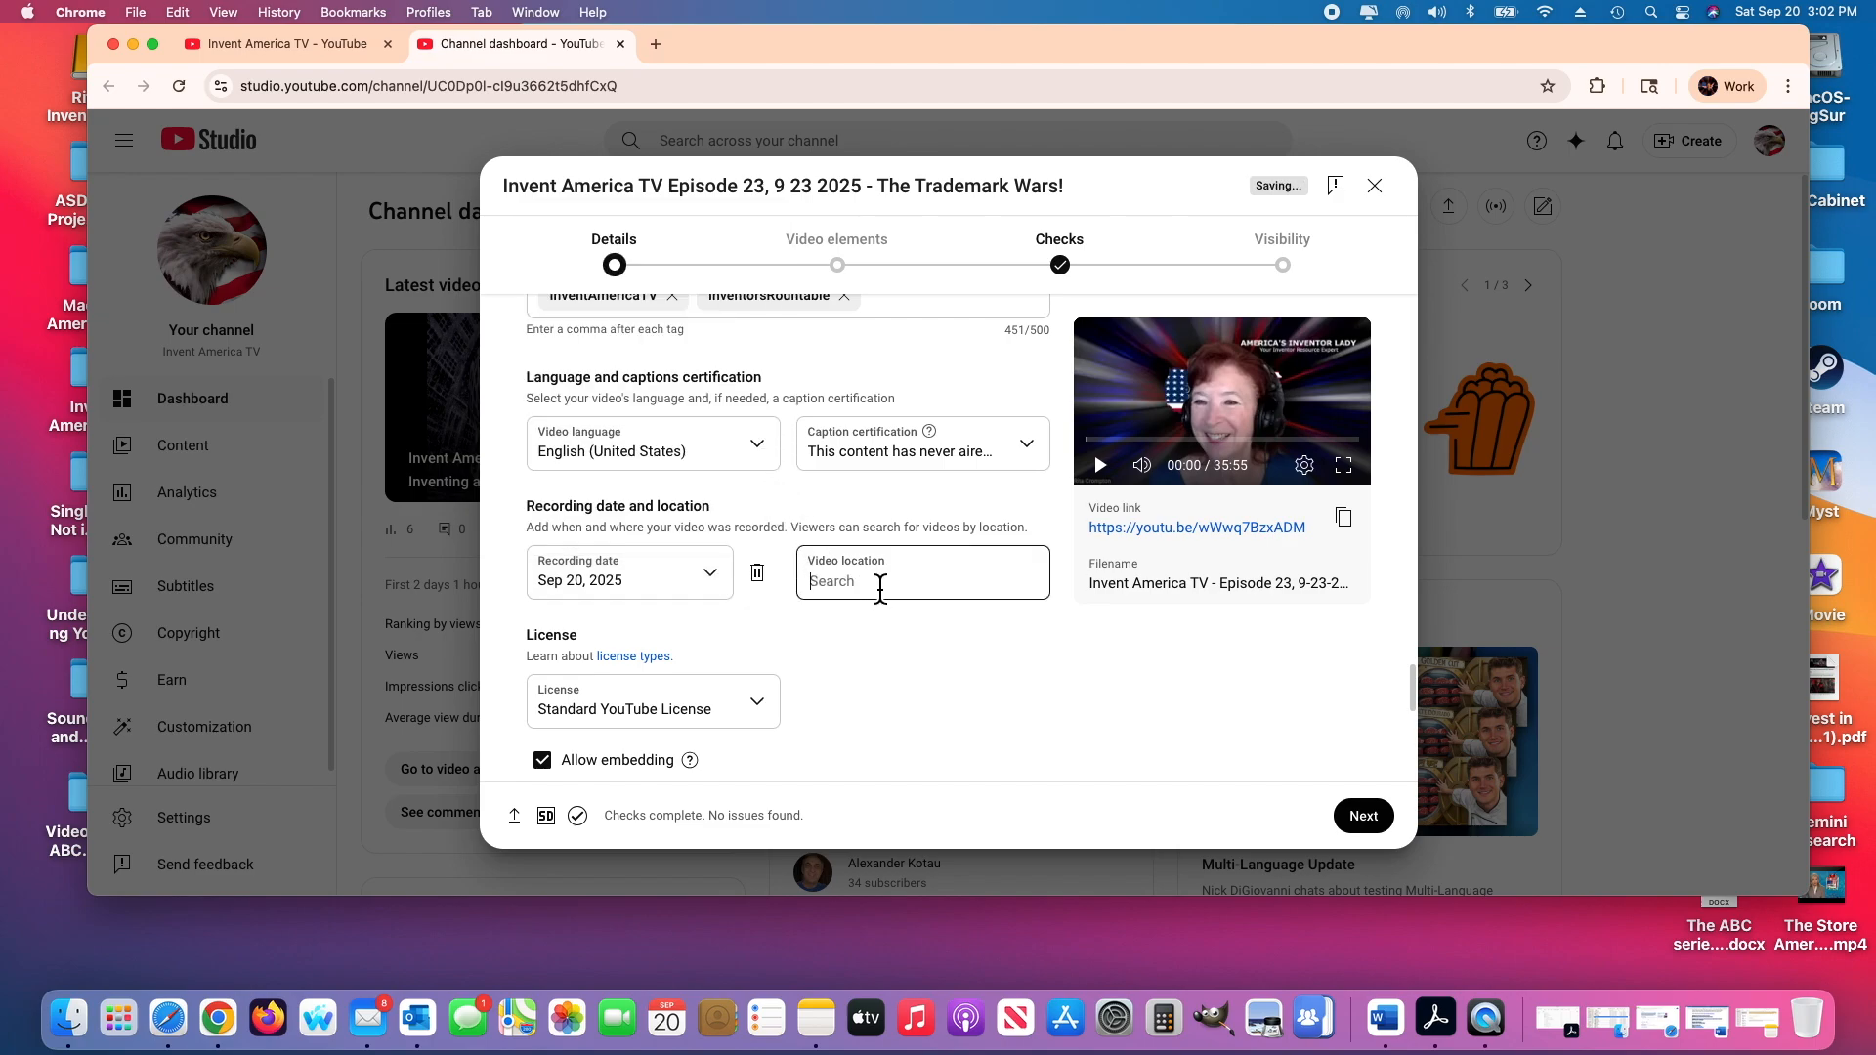
type("Del ri")
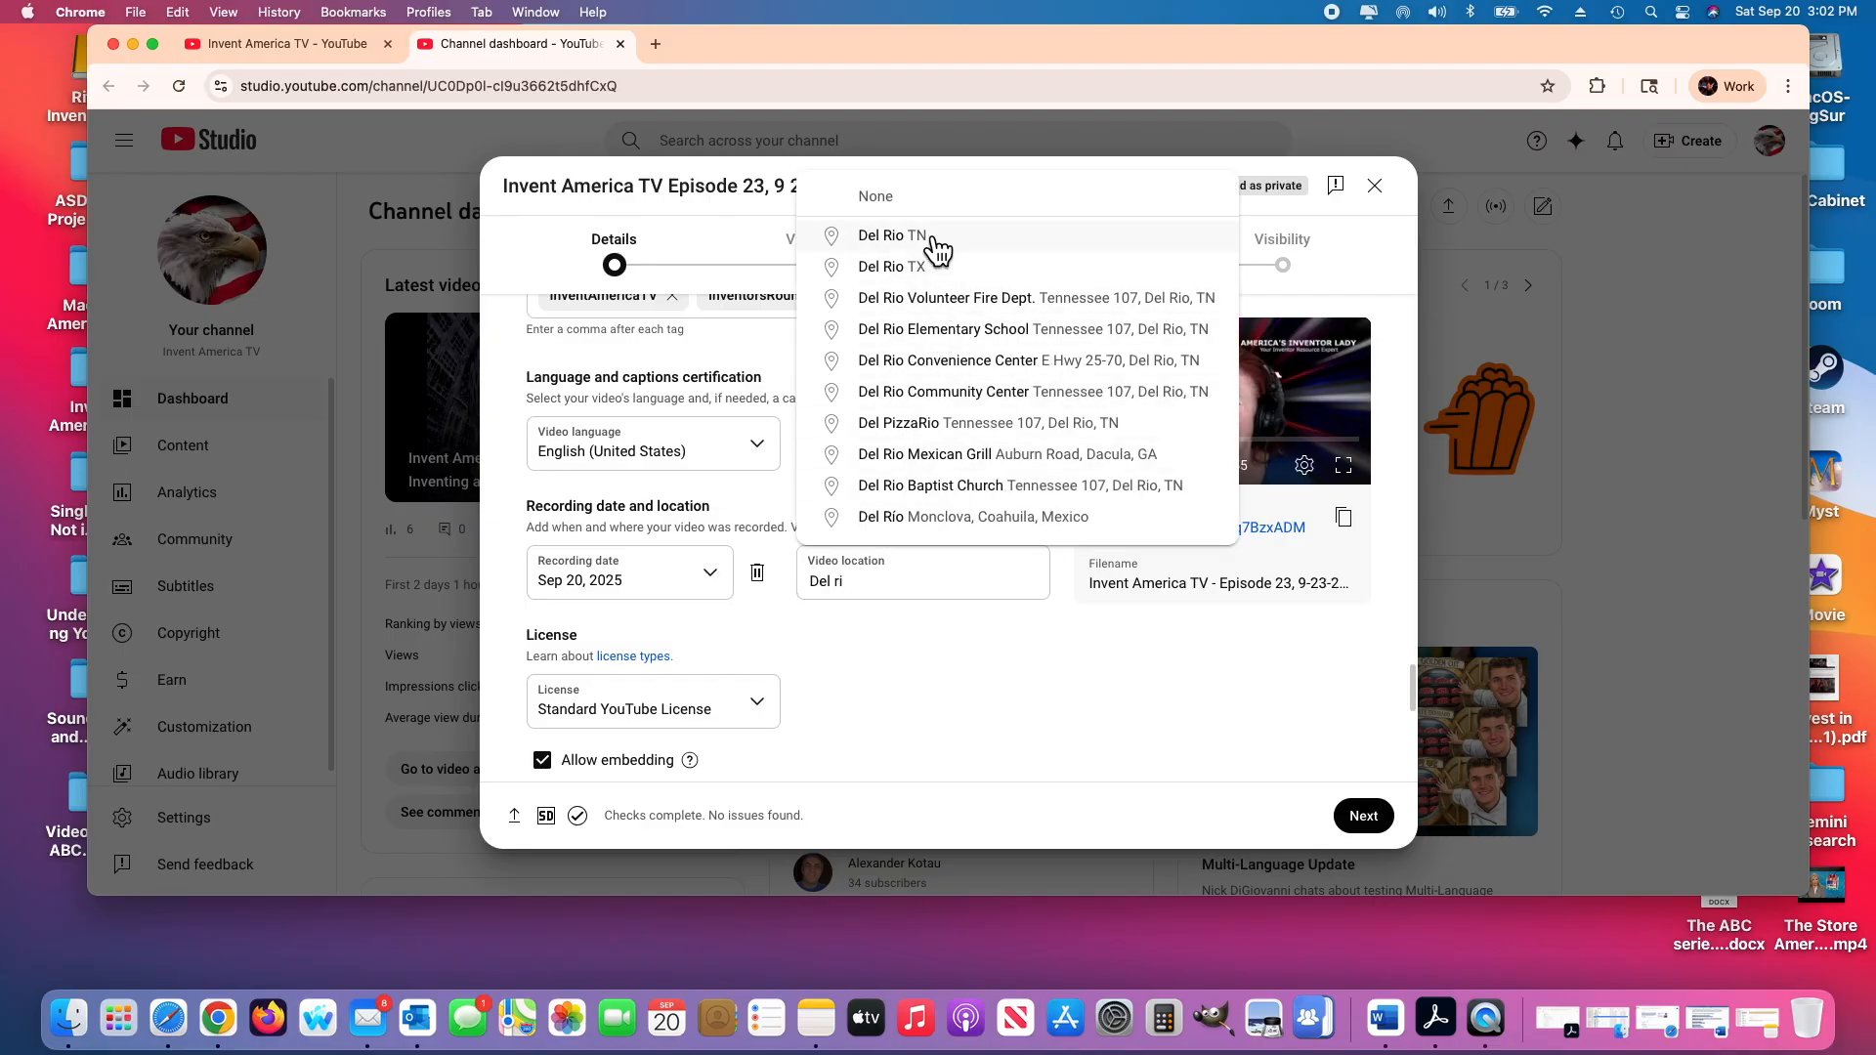
left_click(930, 239)
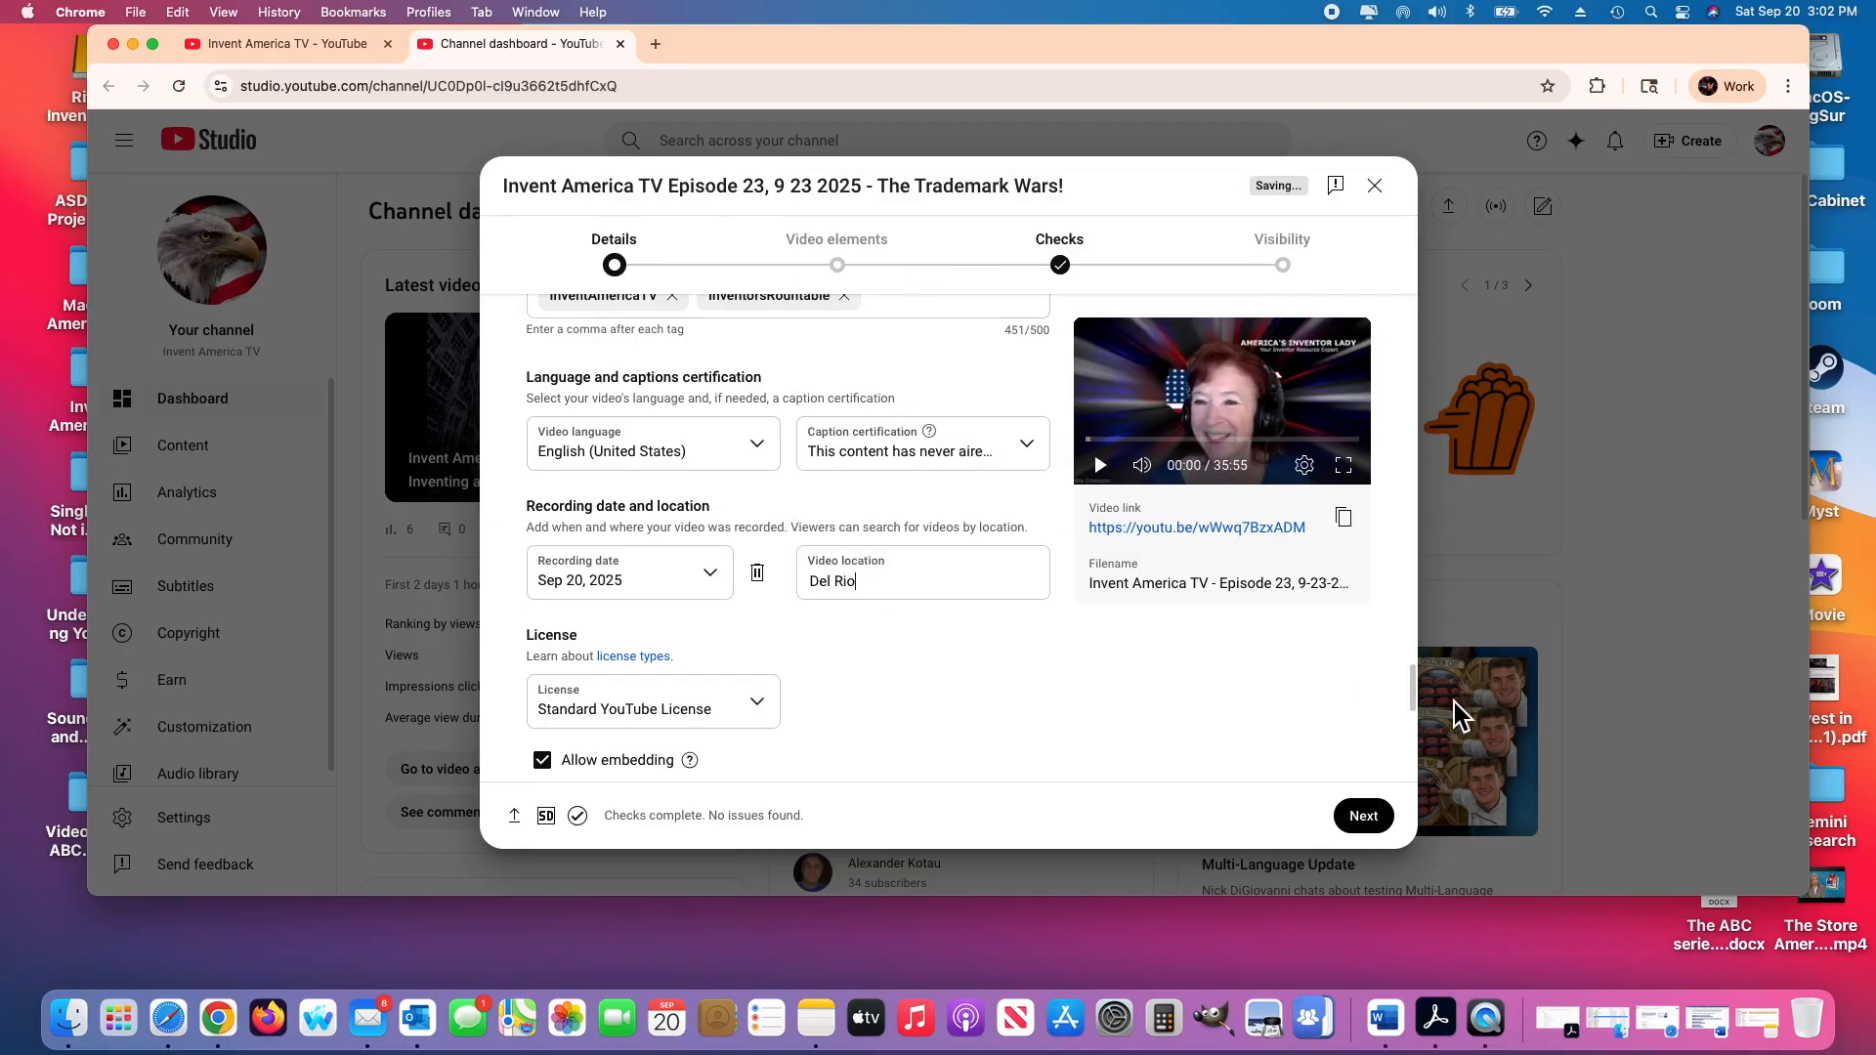
Keep Entertainment as the video's category, leaving the license, remixing and comment settings as they are
scroll(1419, 684, "down", 3)
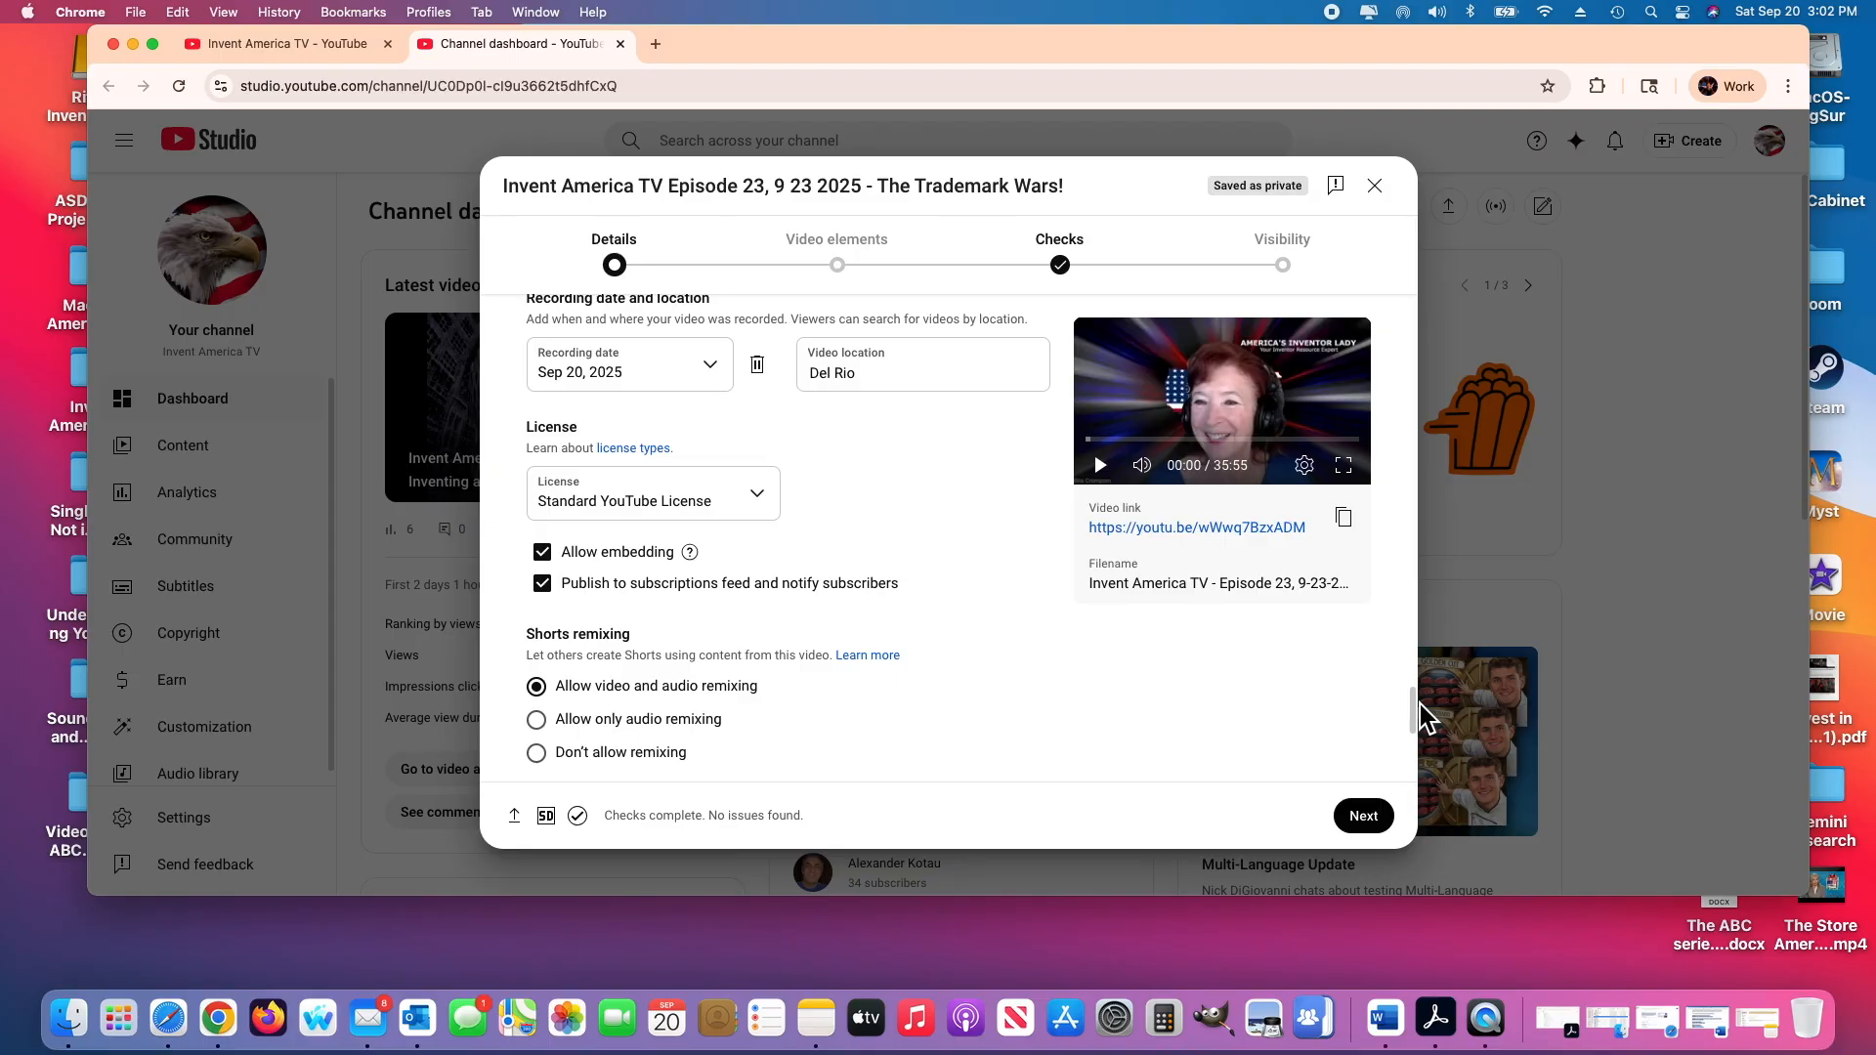
scroll(1420, 704, "down", 1)
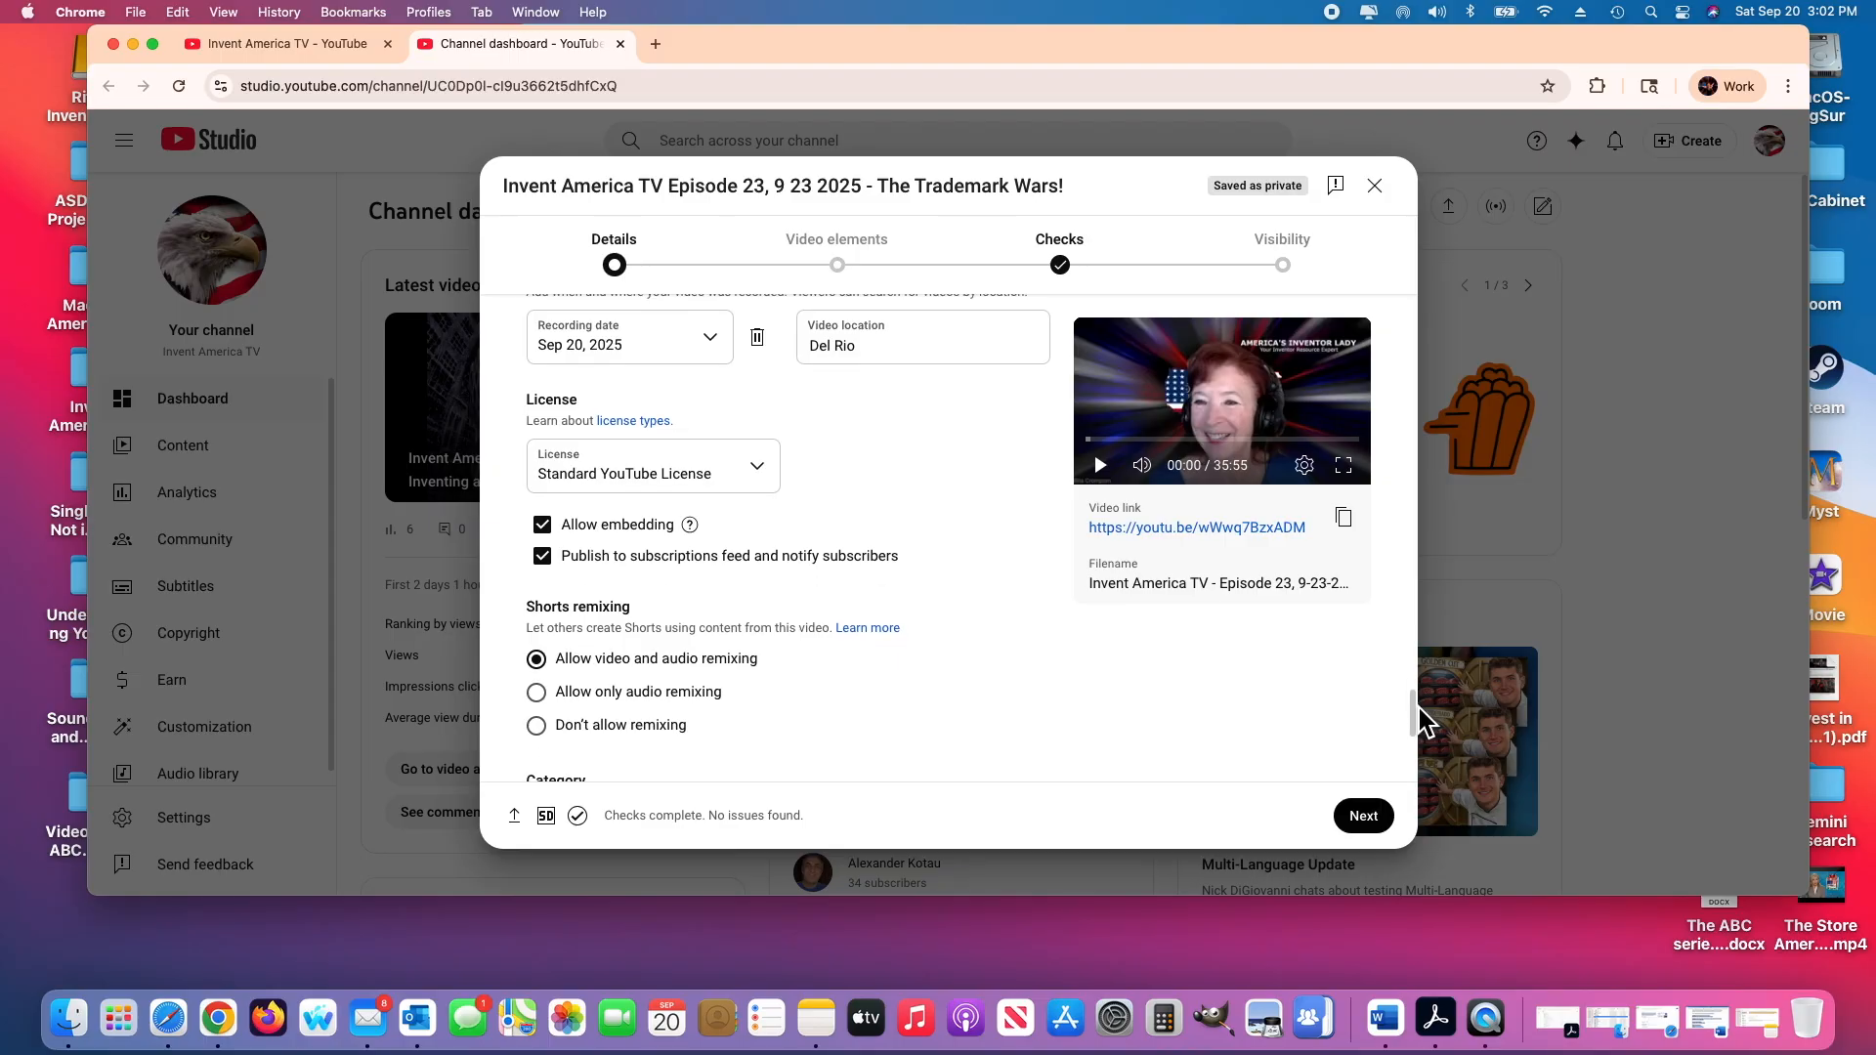
scroll(1420, 707, "down", 5)
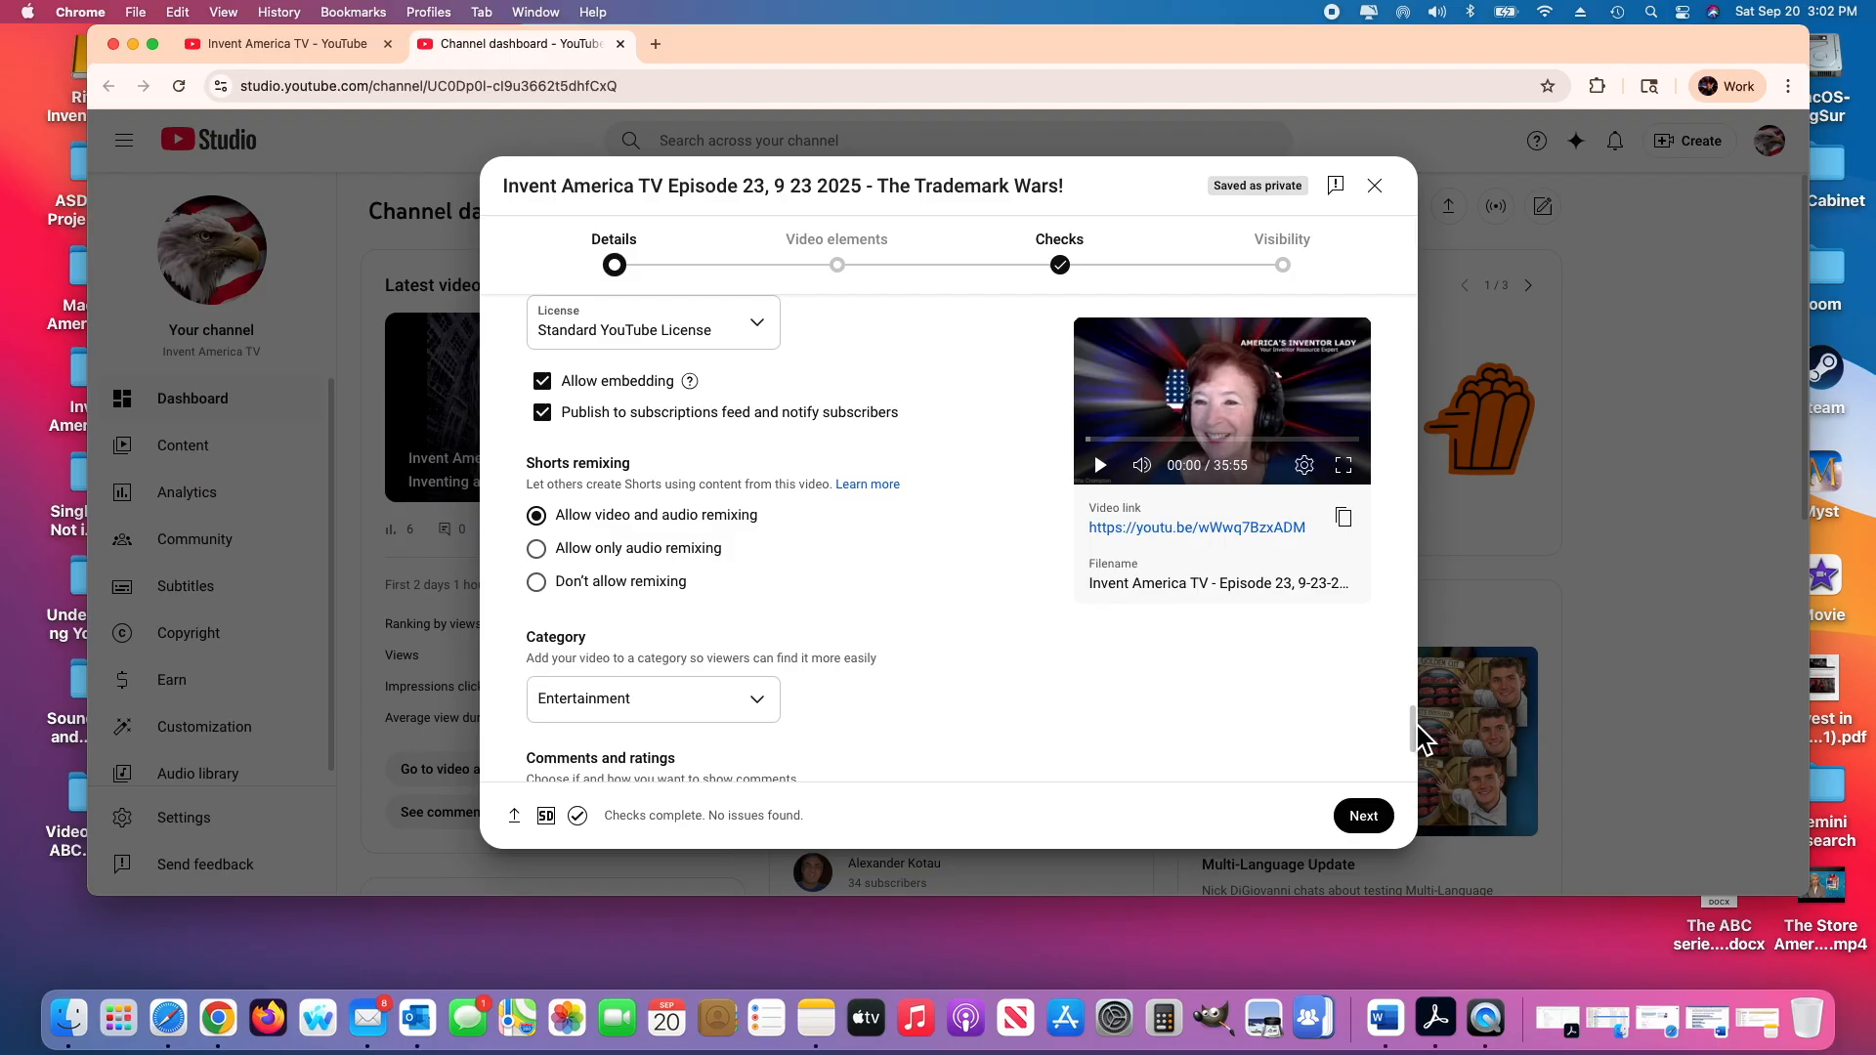
scroll(1412, 743, "down", 4)
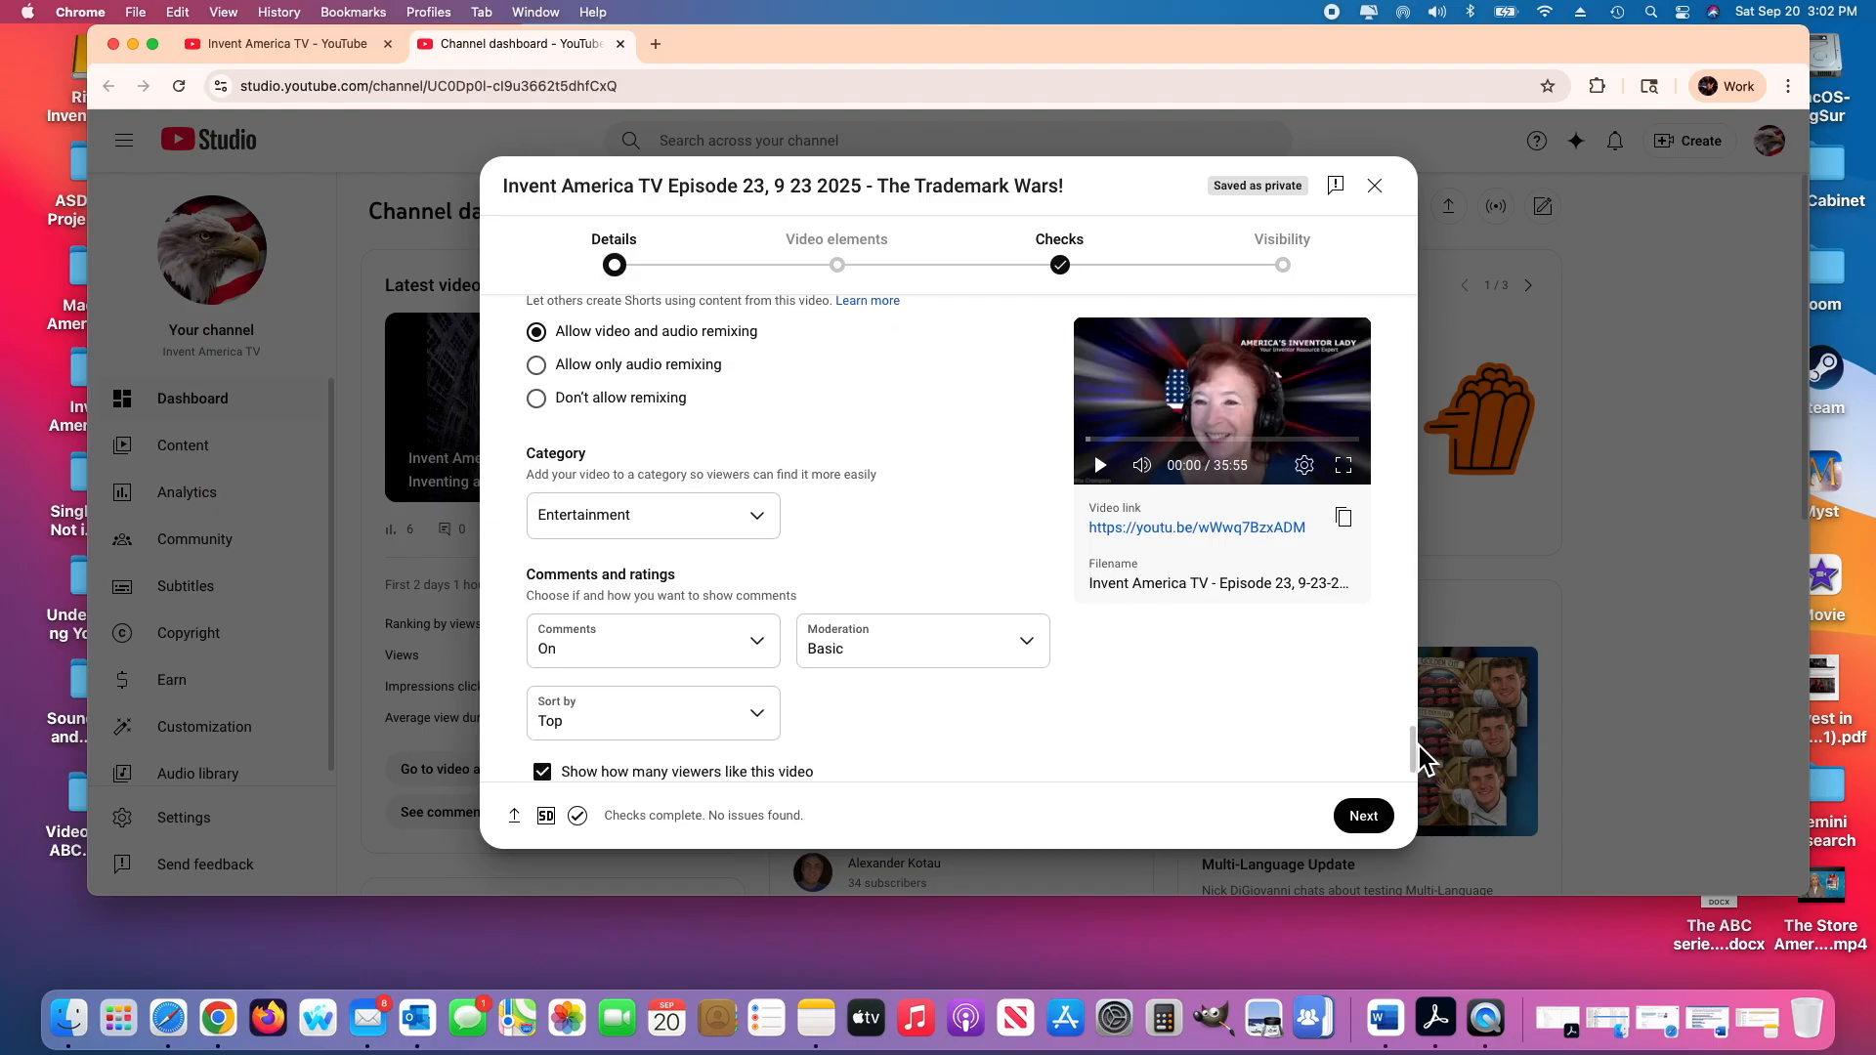
left_click(779, 507)
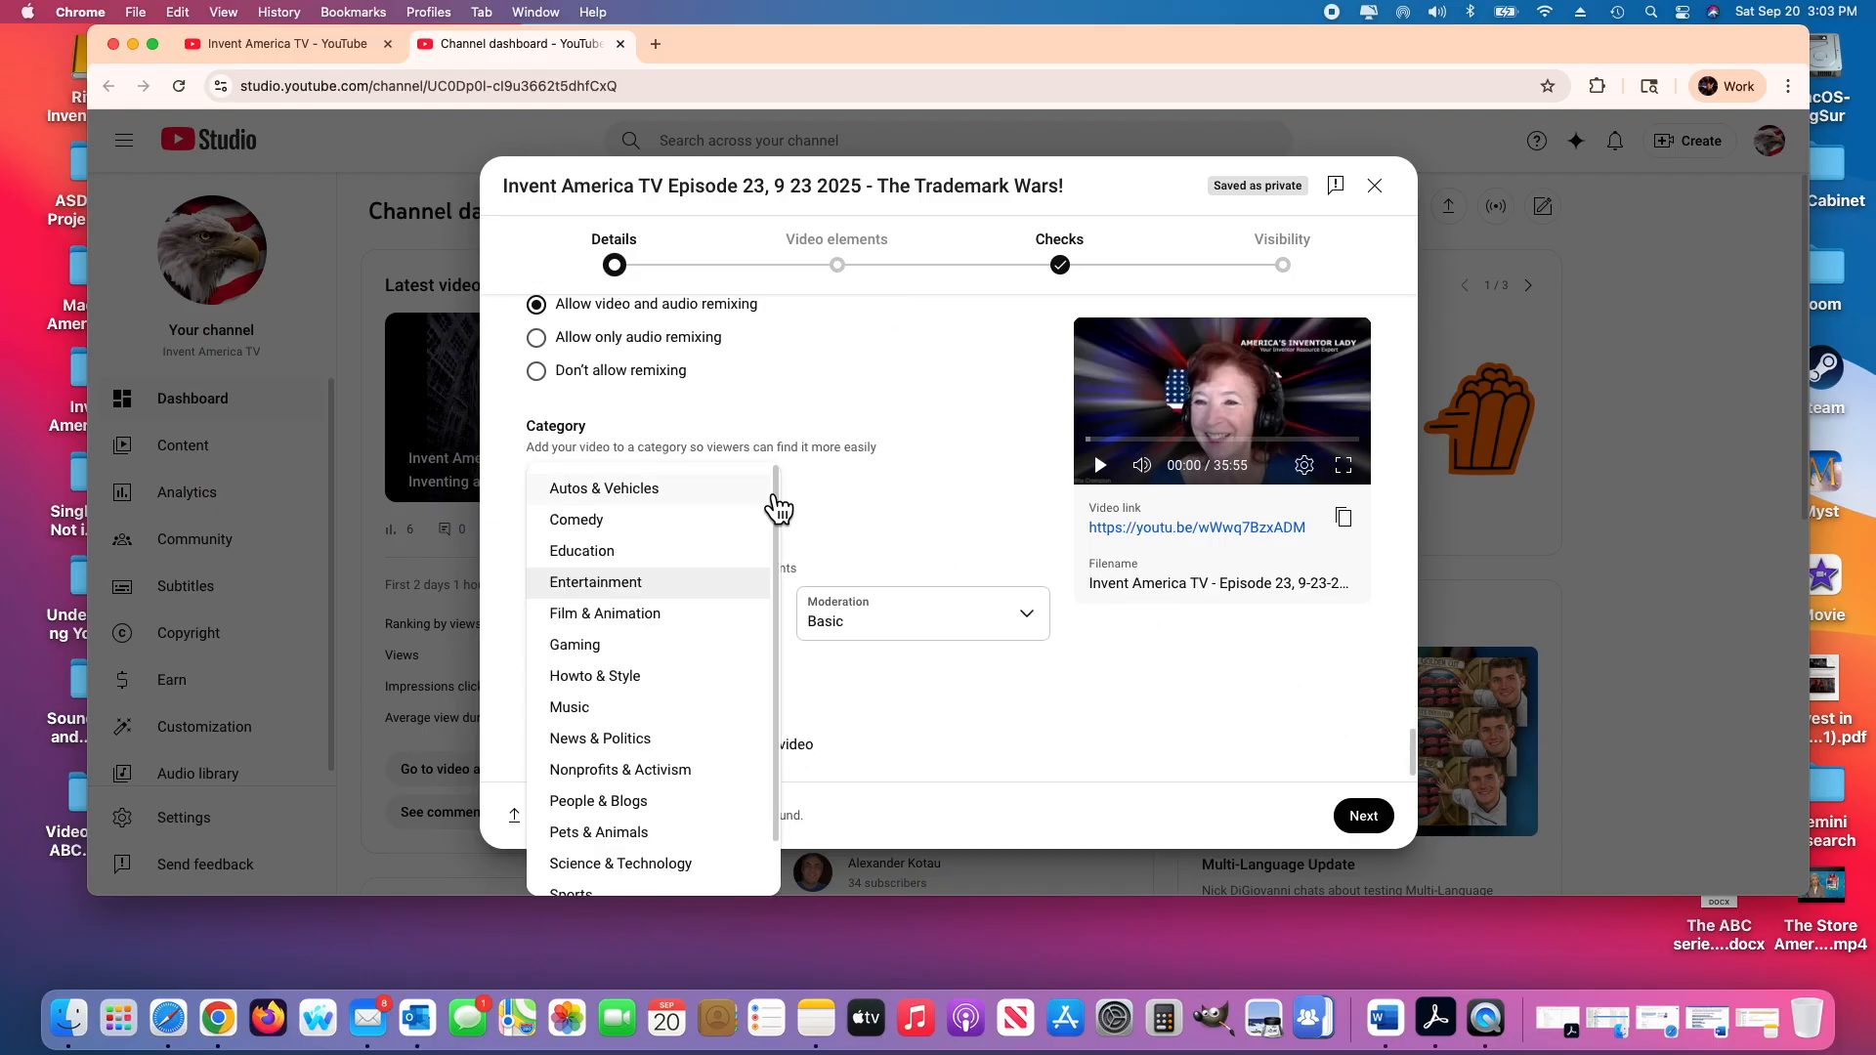
left_click(689, 586)
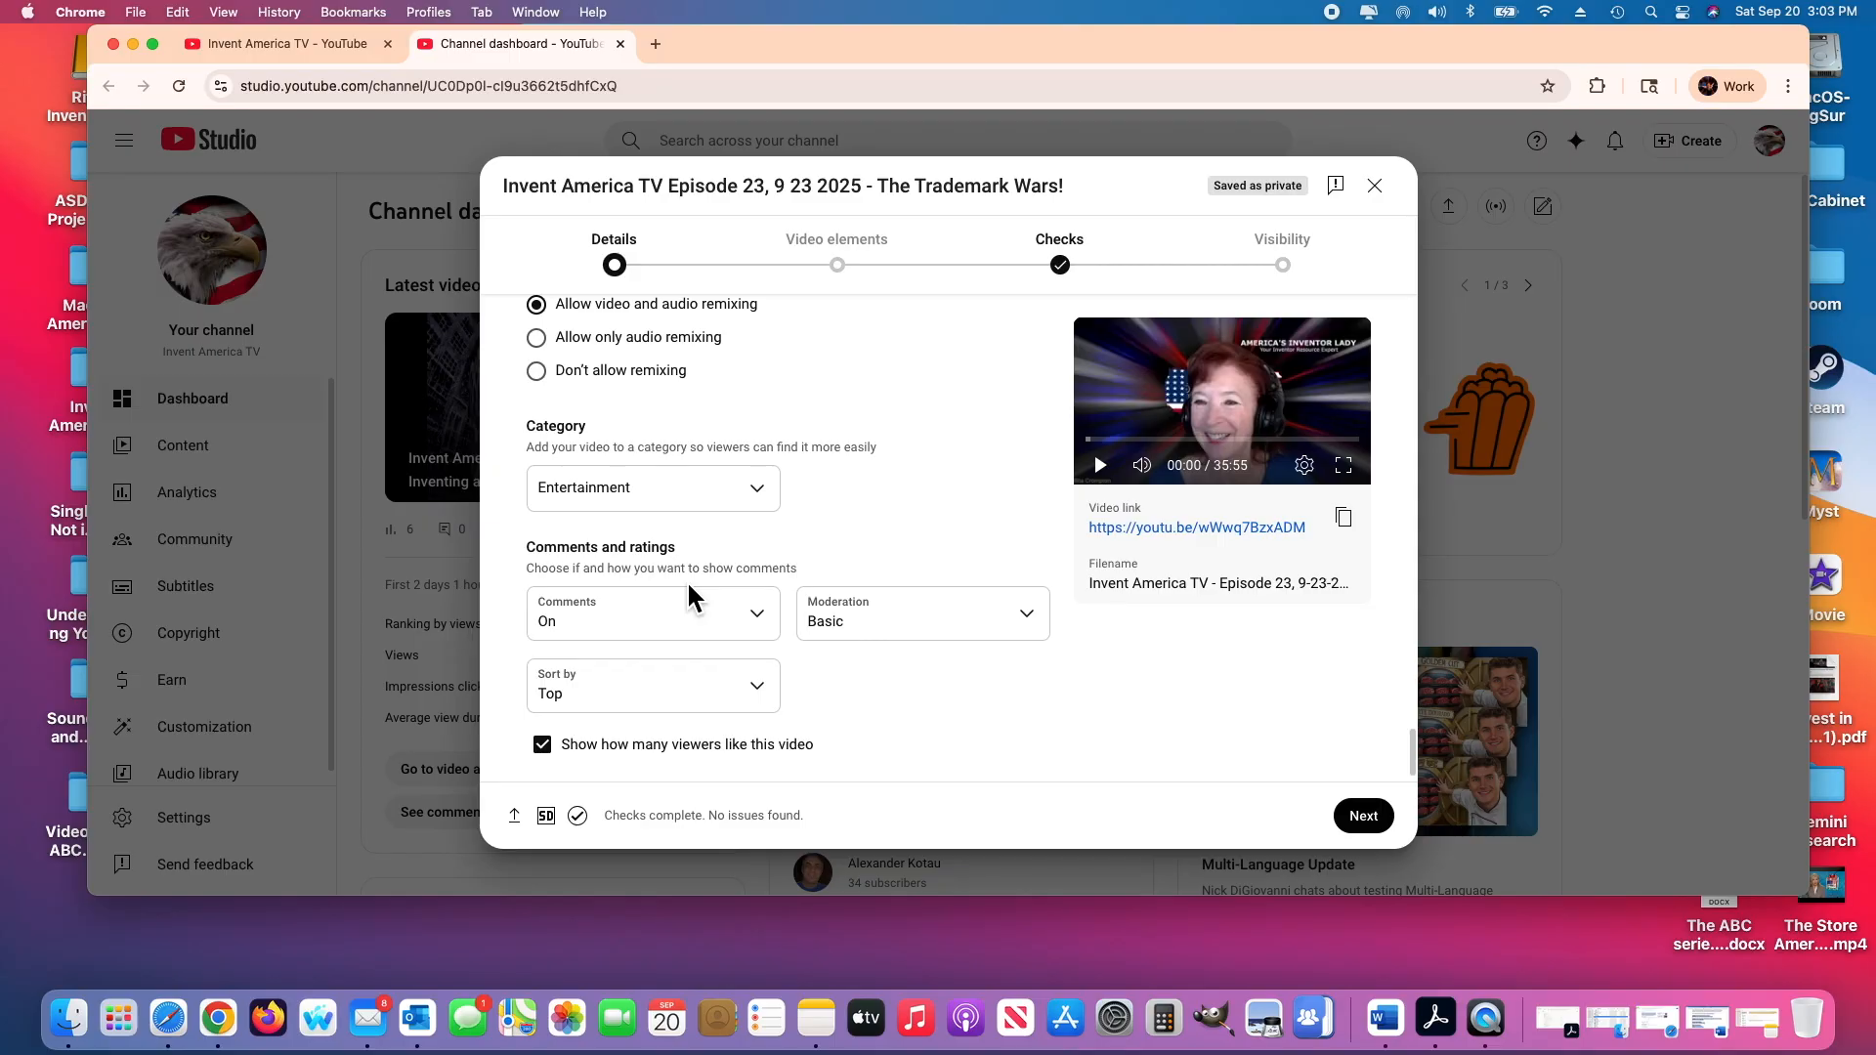
left_click(770, 502)
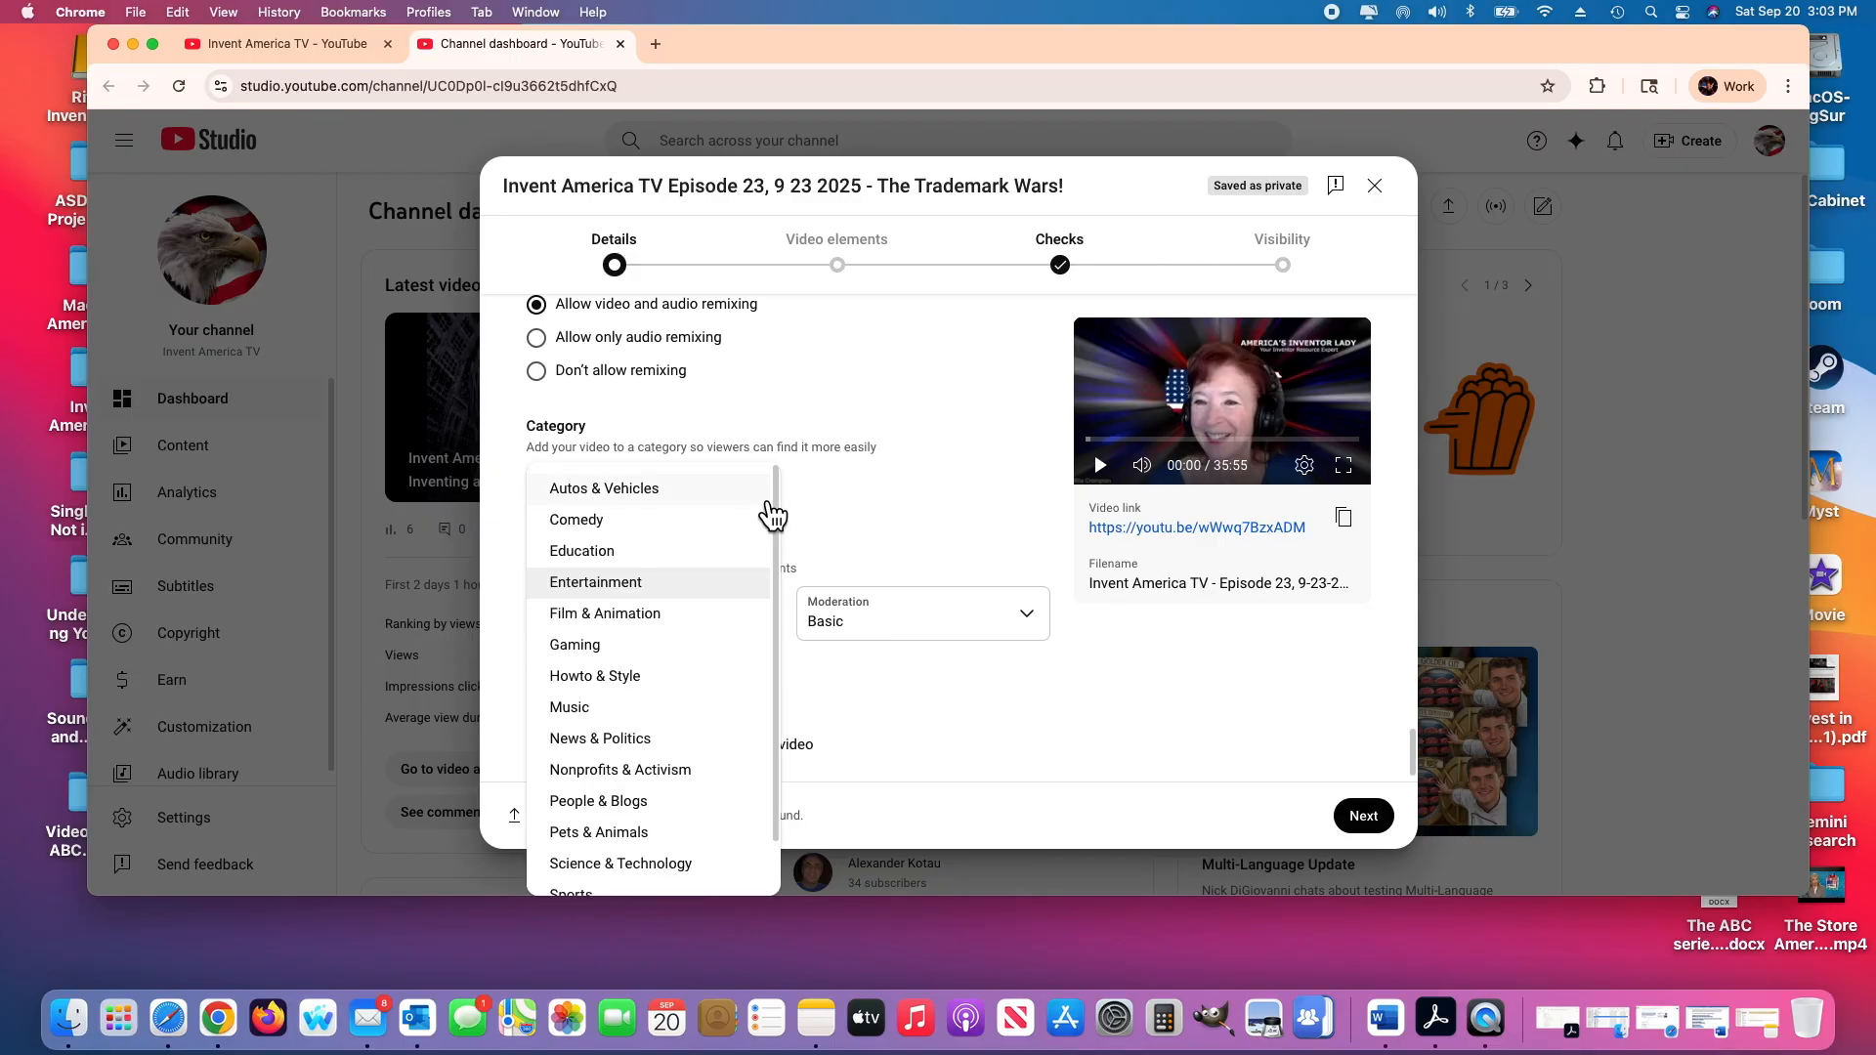
left_click(718, 585)
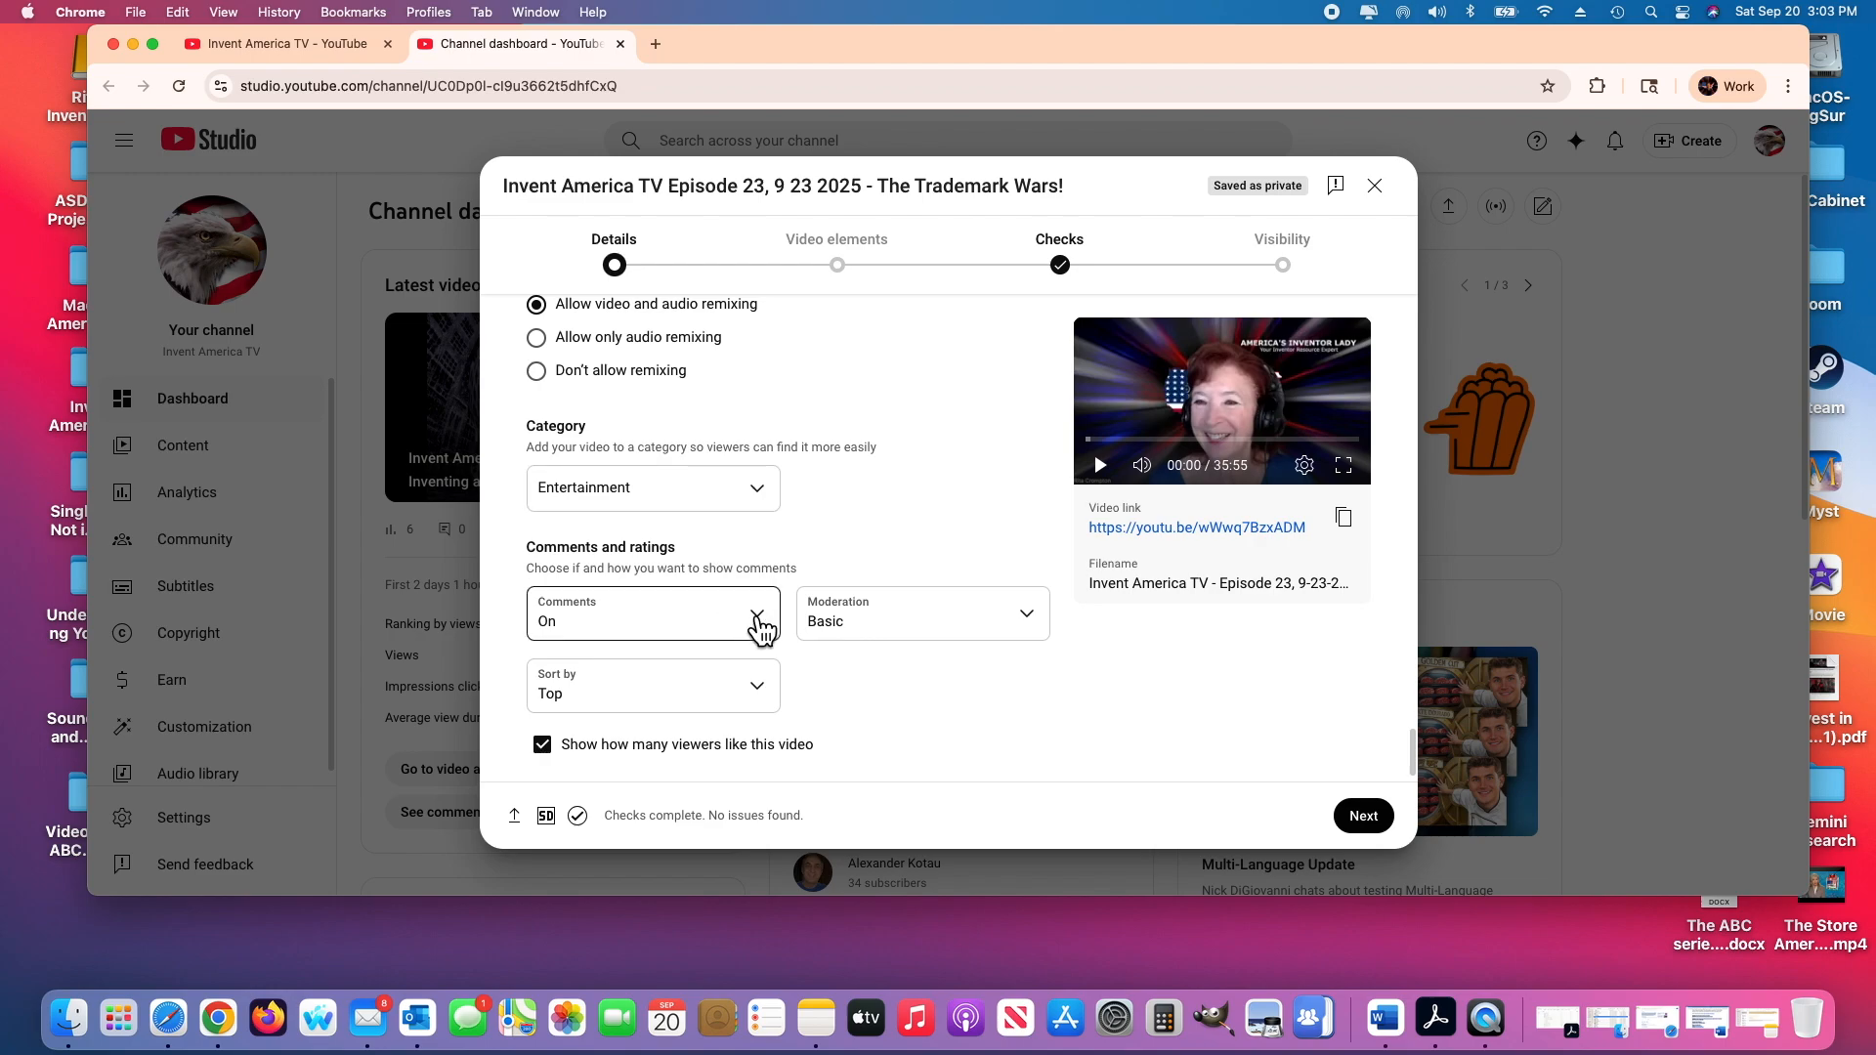
left_click(775, 507)
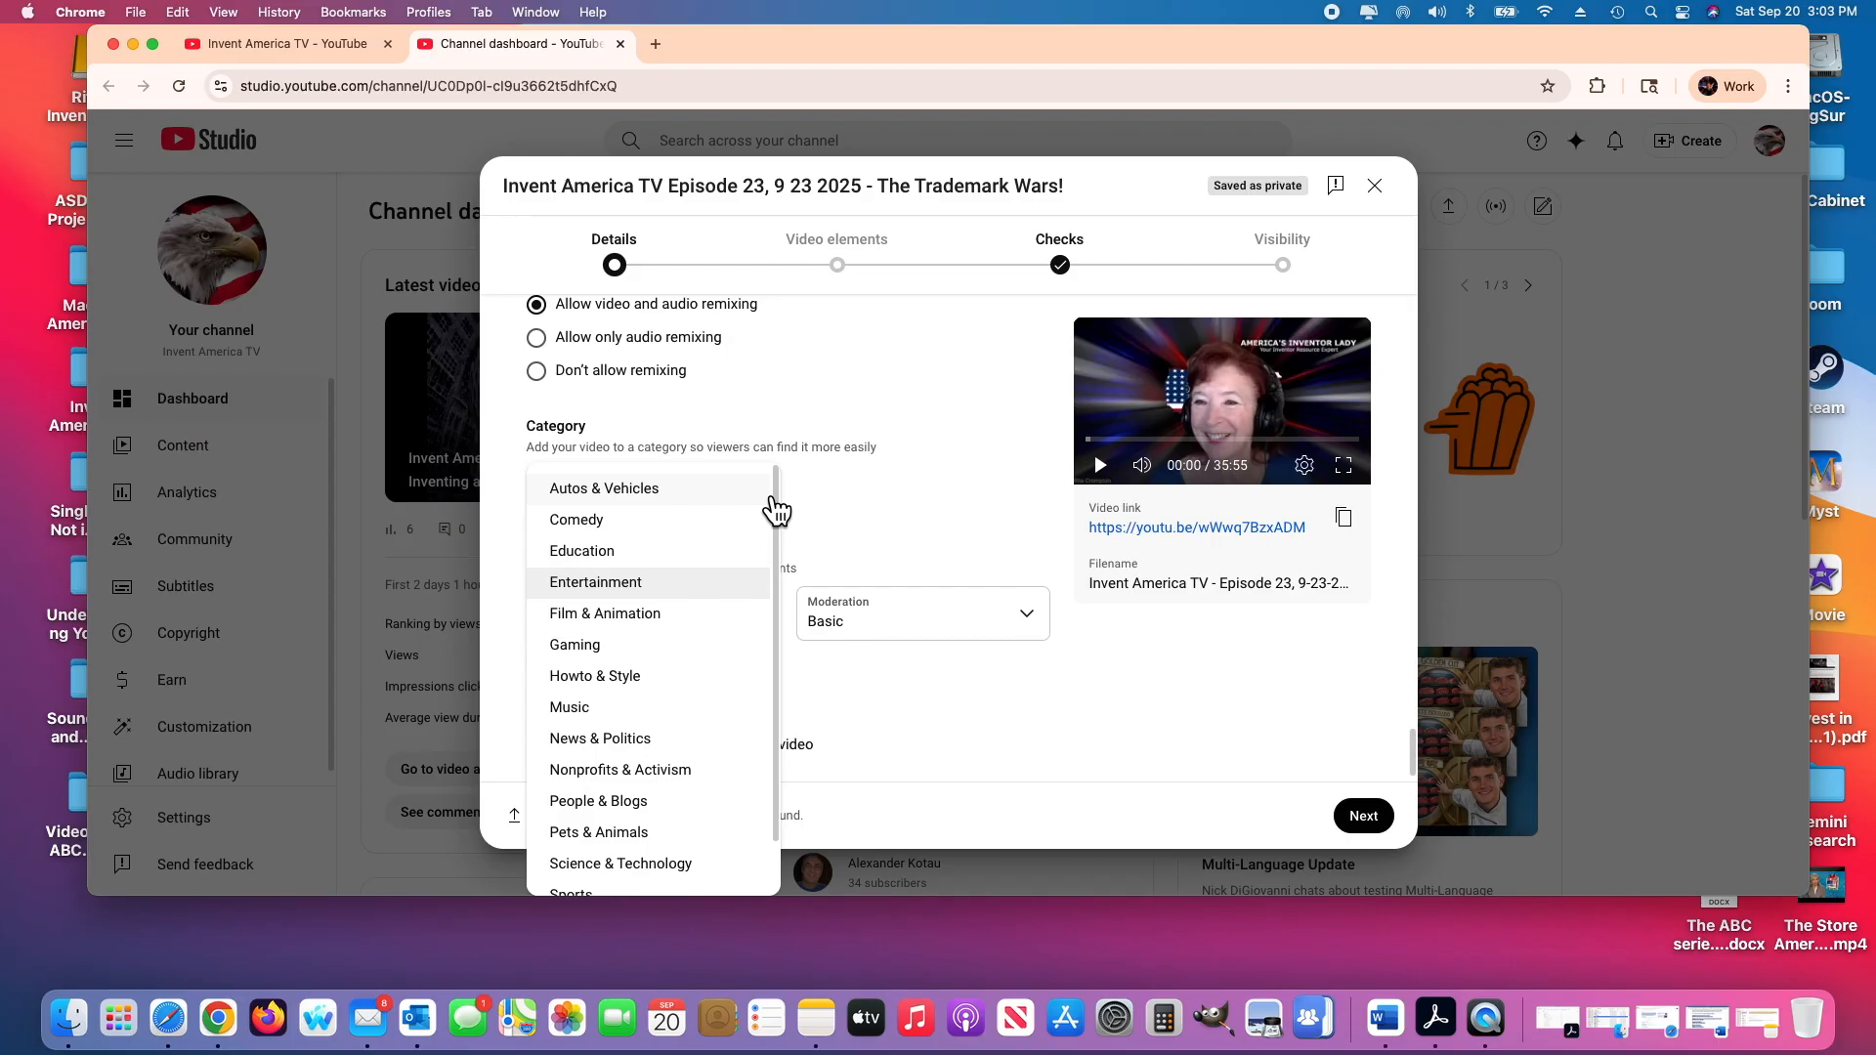
left_click(649, 586)
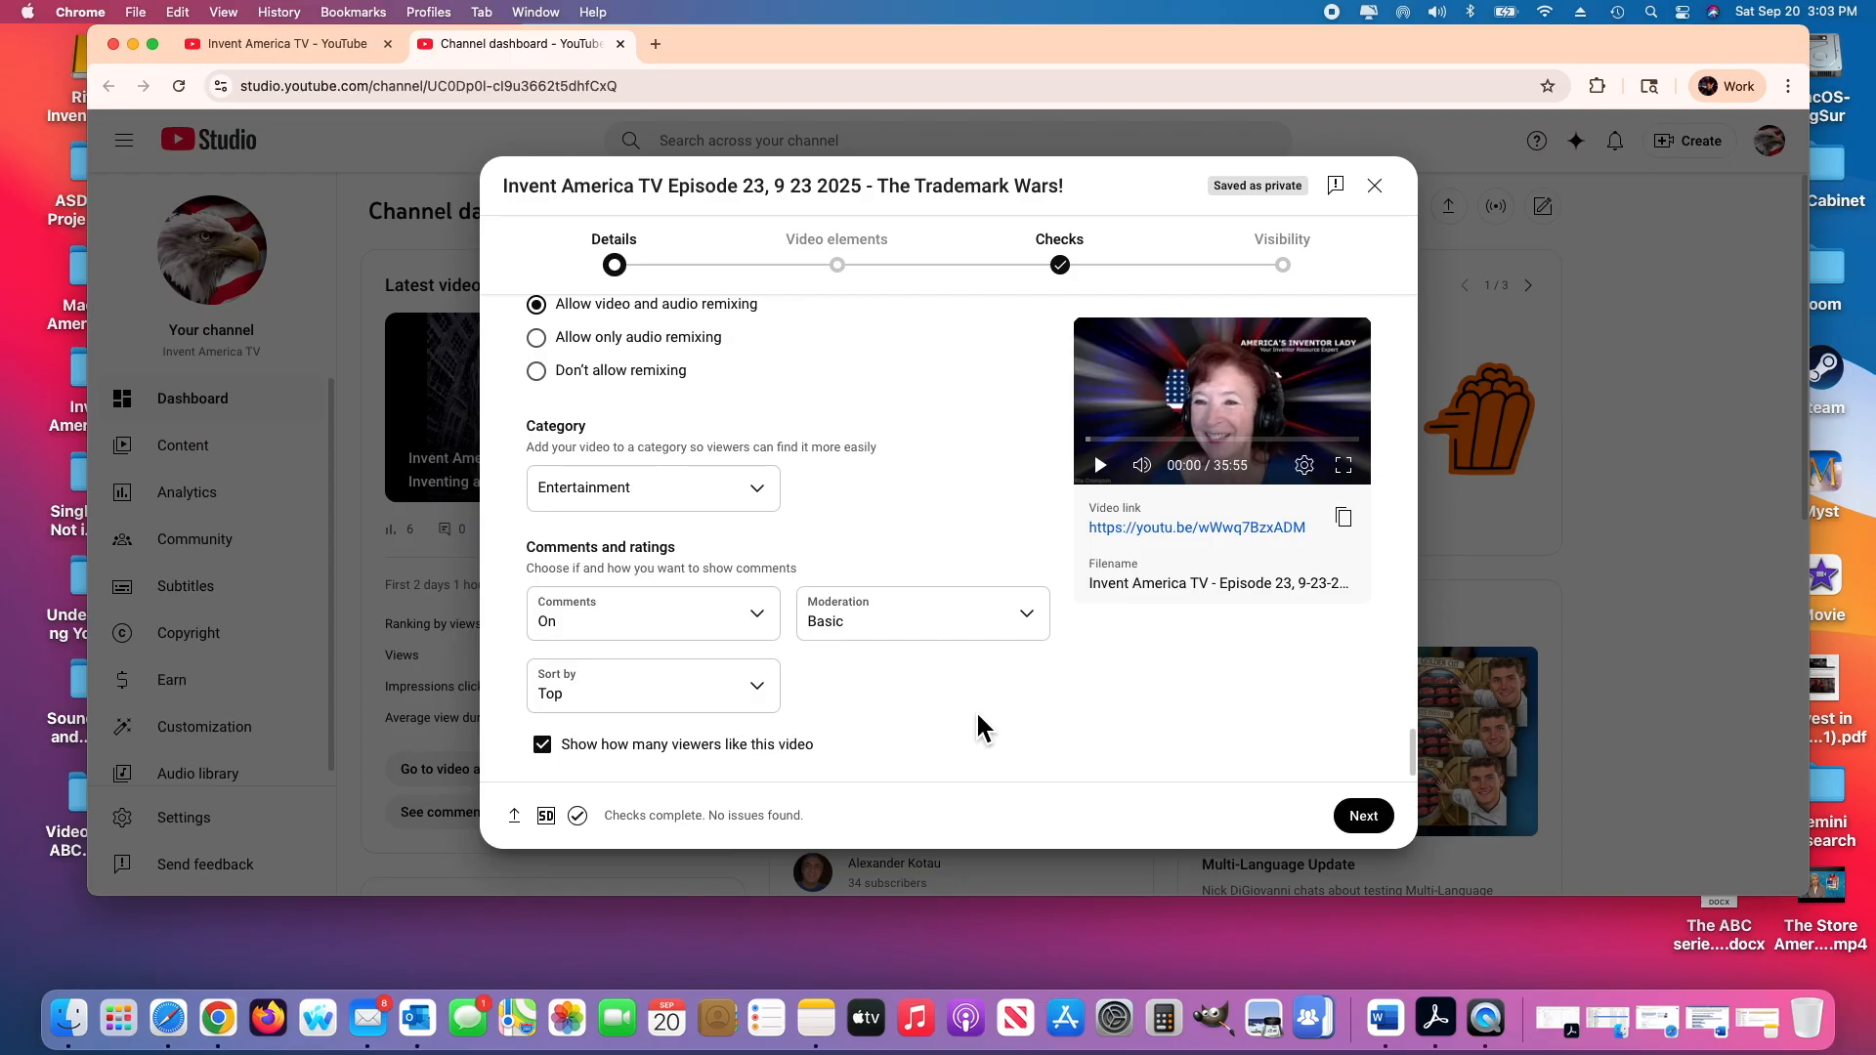
Continue to the video elements and add English (United States) subtitles using Auto-sync
left_click(1384, 832)
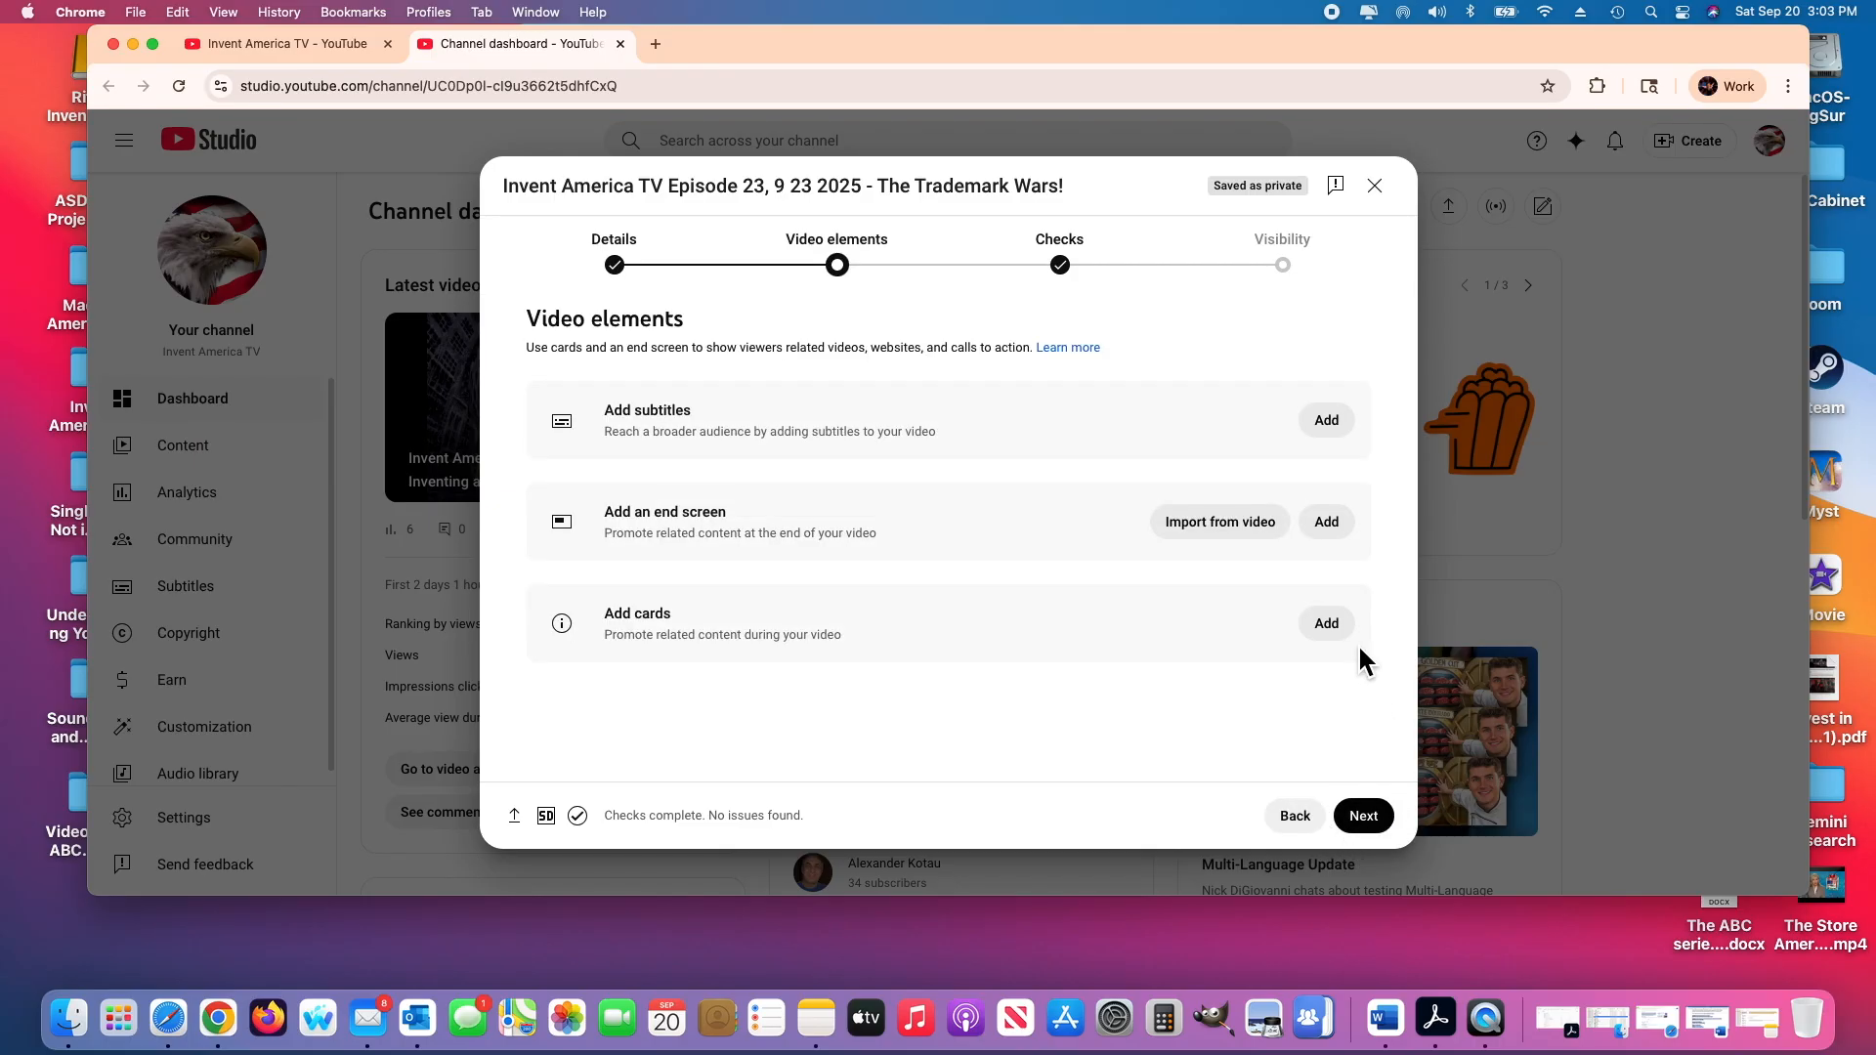
left_click(1343, 430)
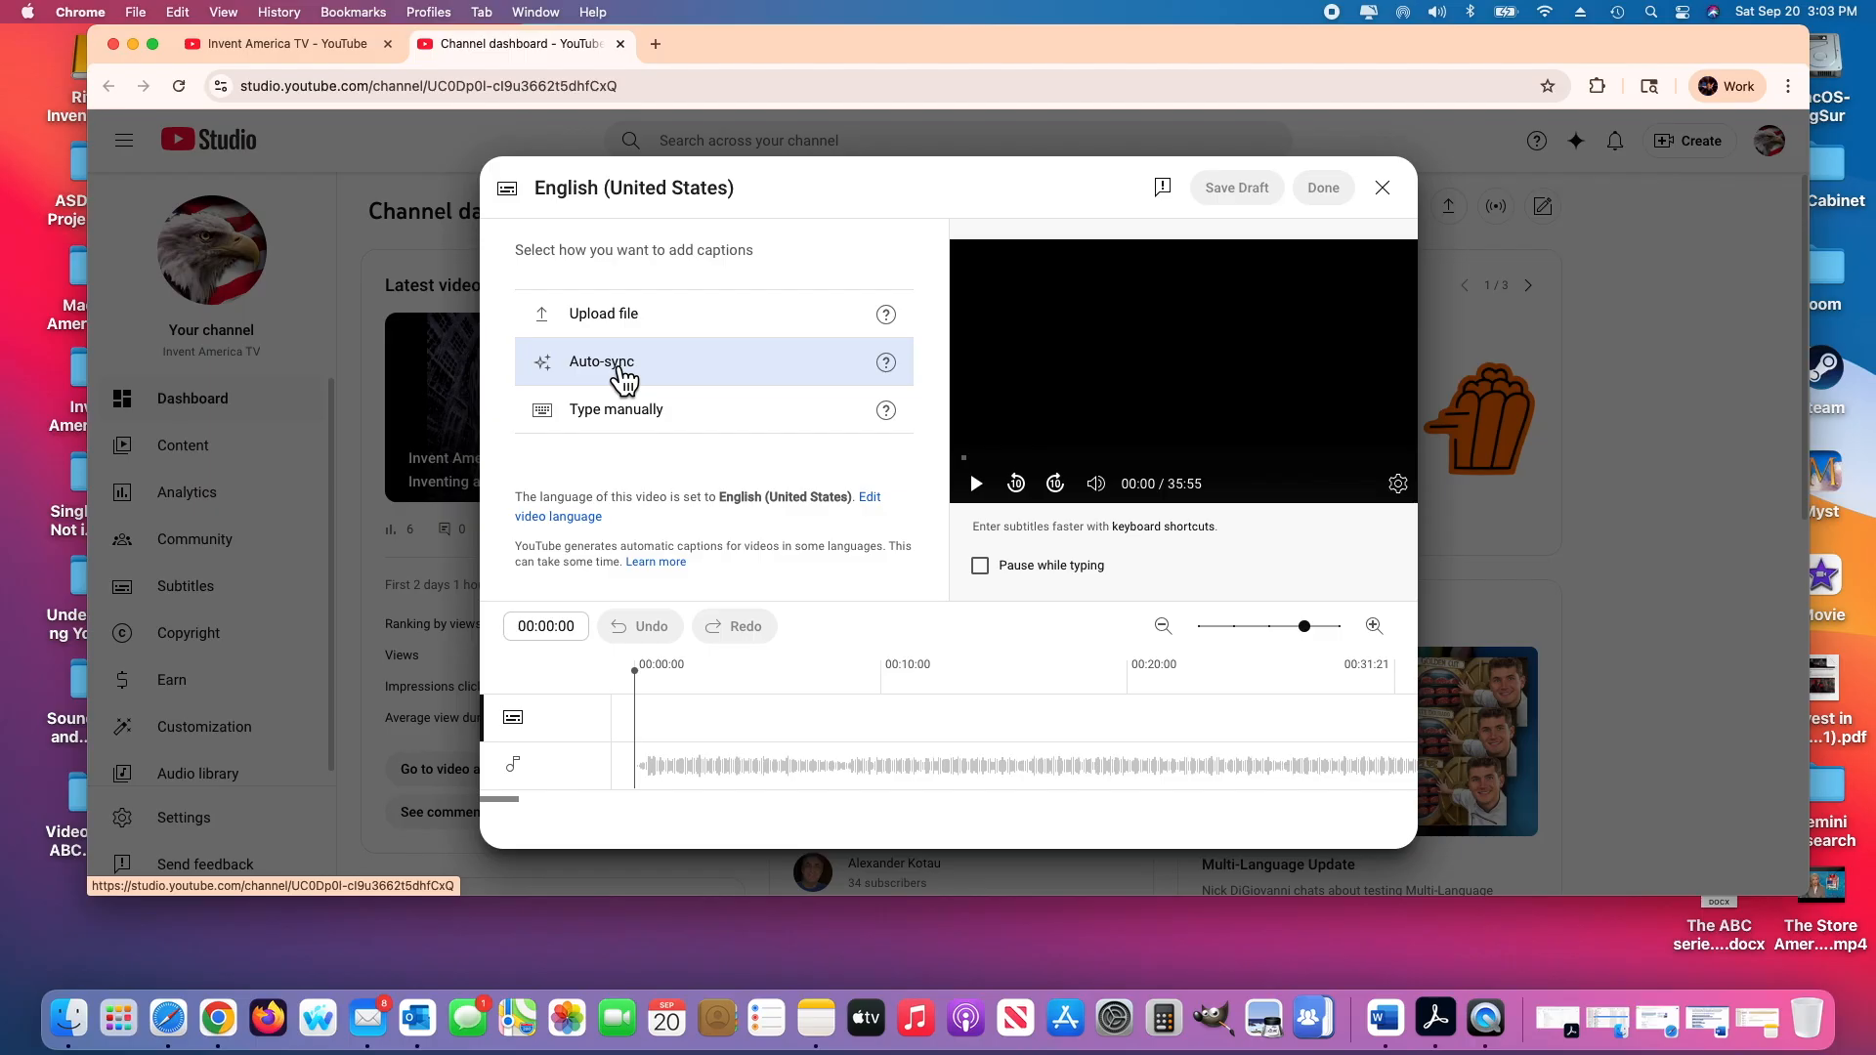
left_click(624, 371)
left_click(1354, 189)
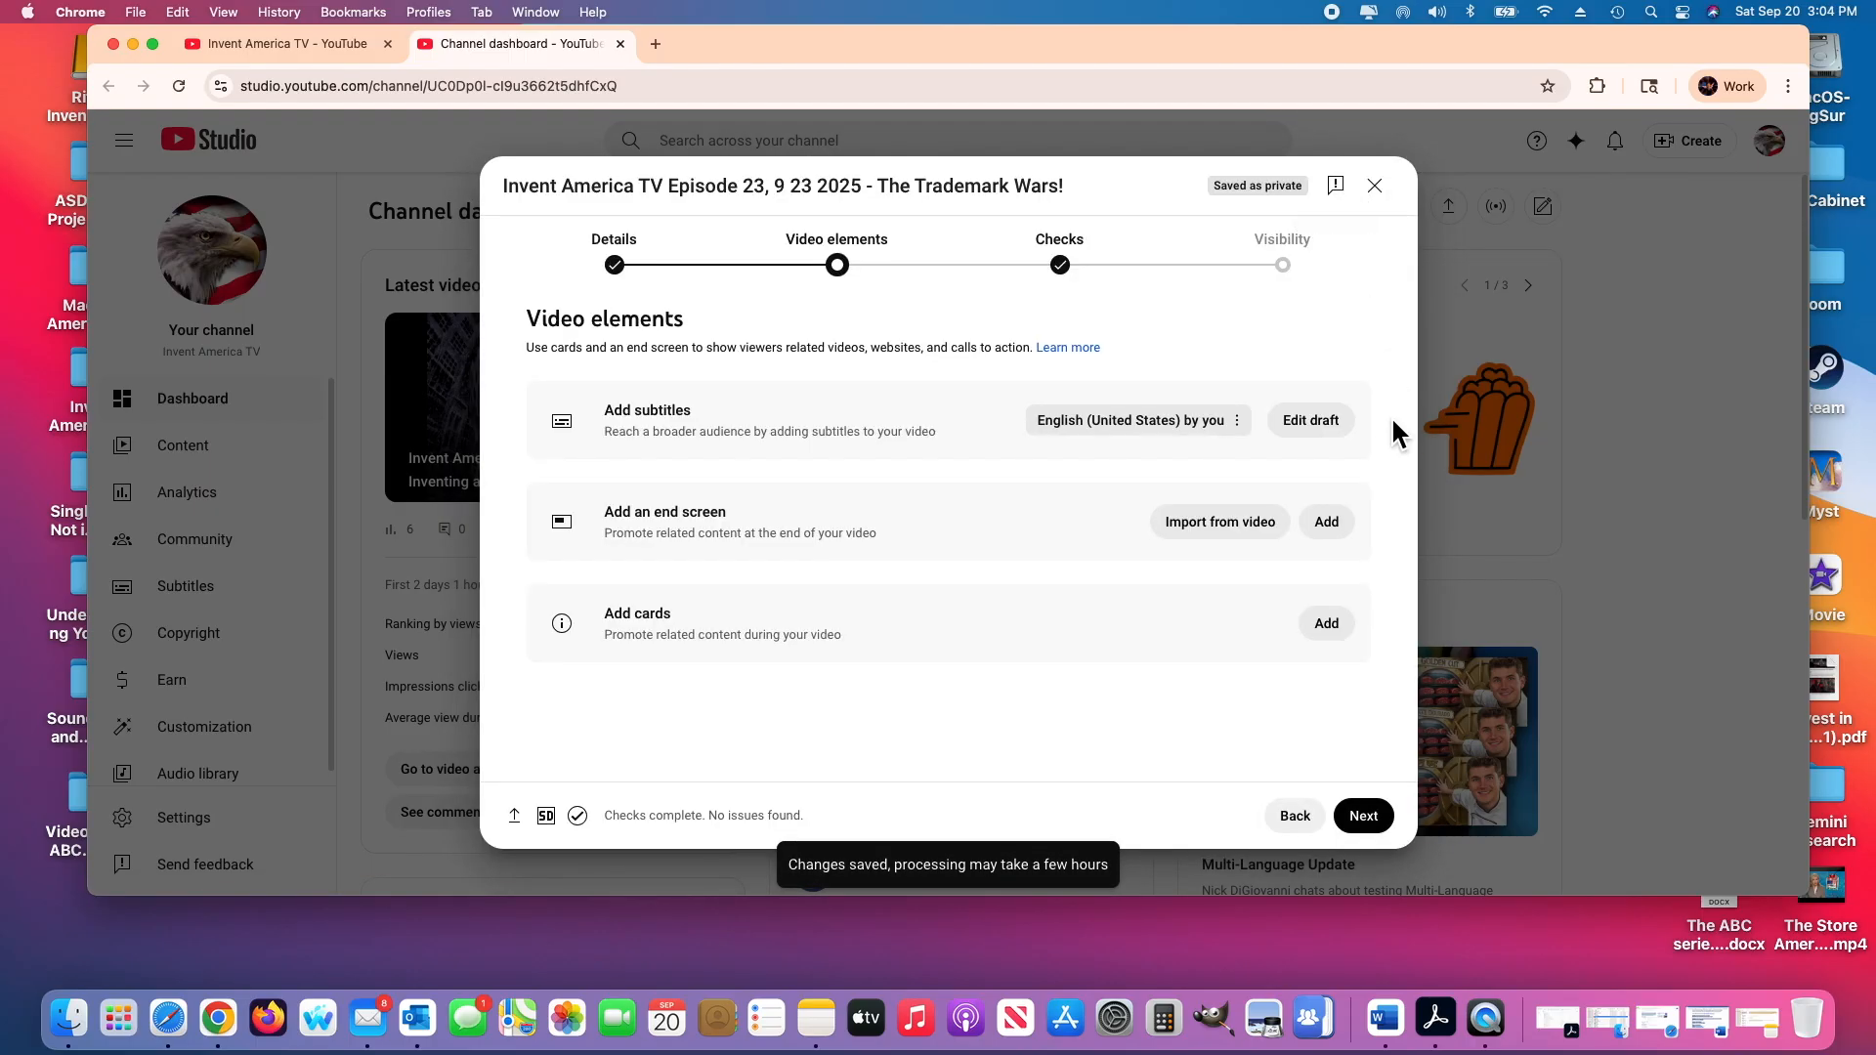
Add and save an end screen from the two-video template with Best for viewer and Most recent upload elements
left_click(1341, 535)
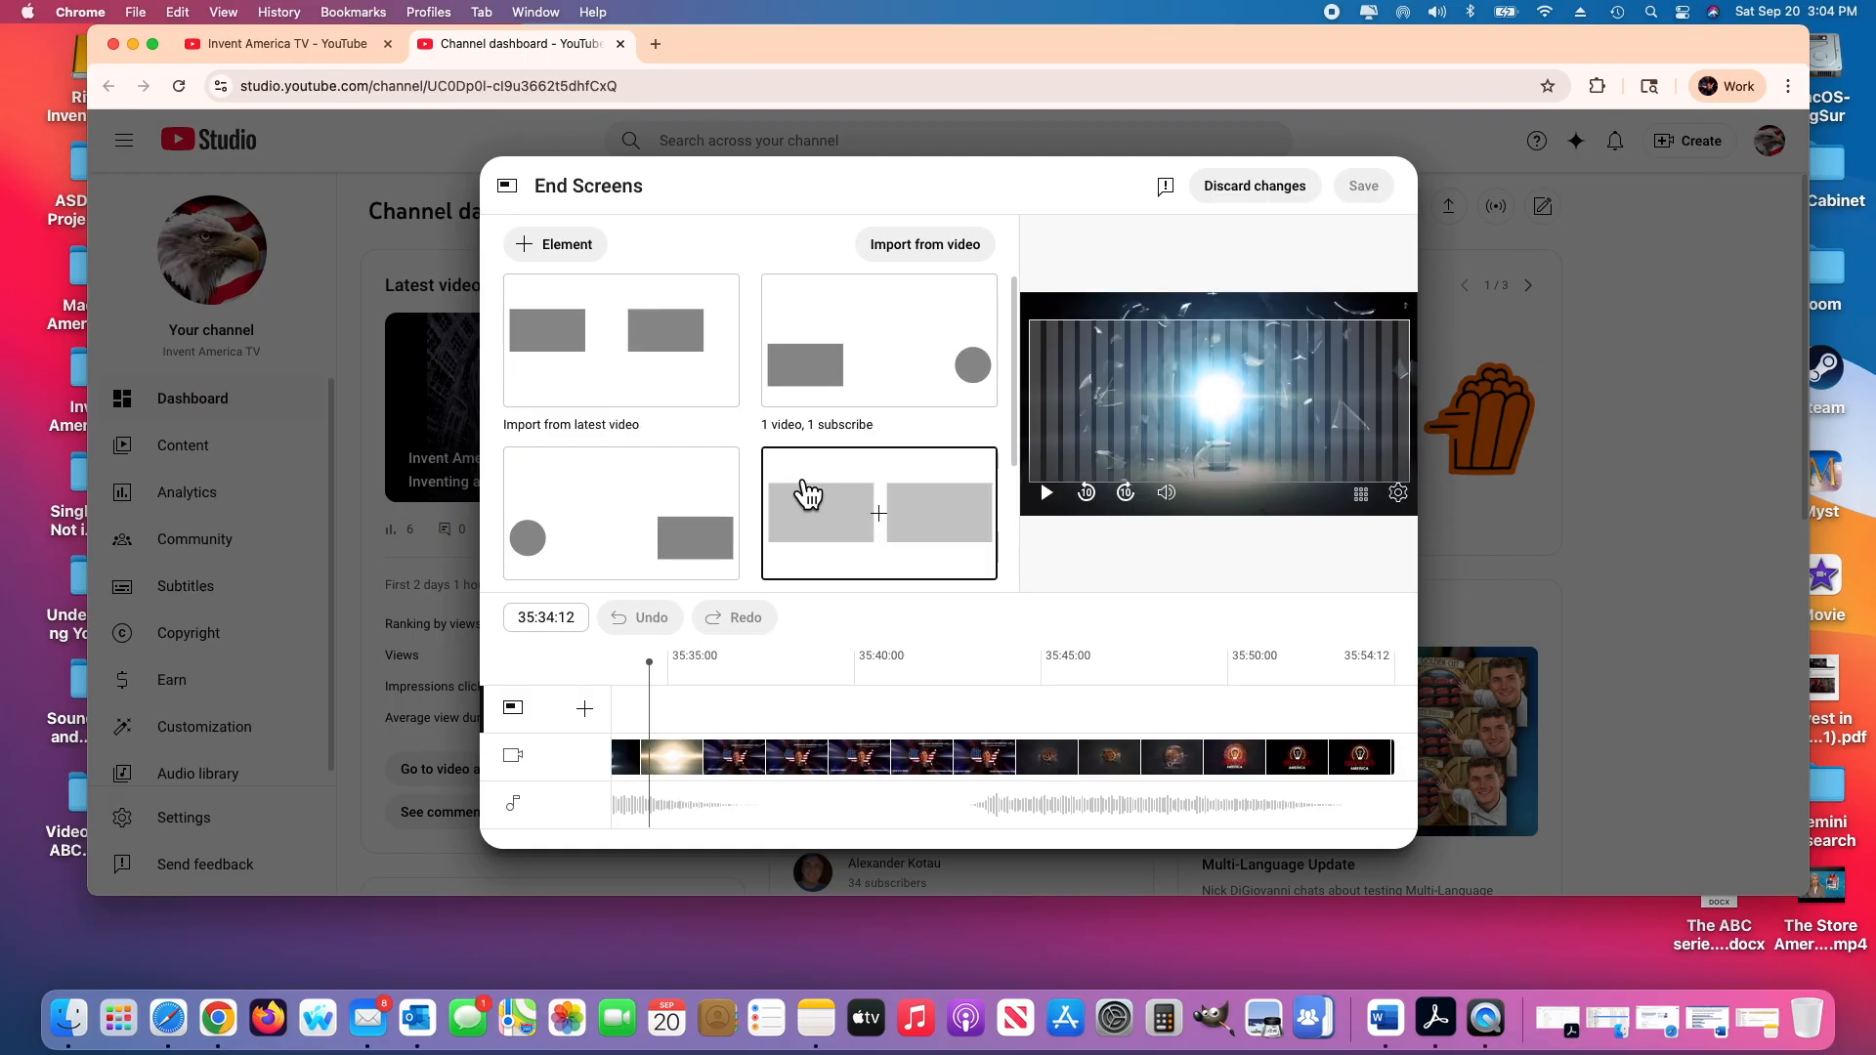
left_click(801, 479)
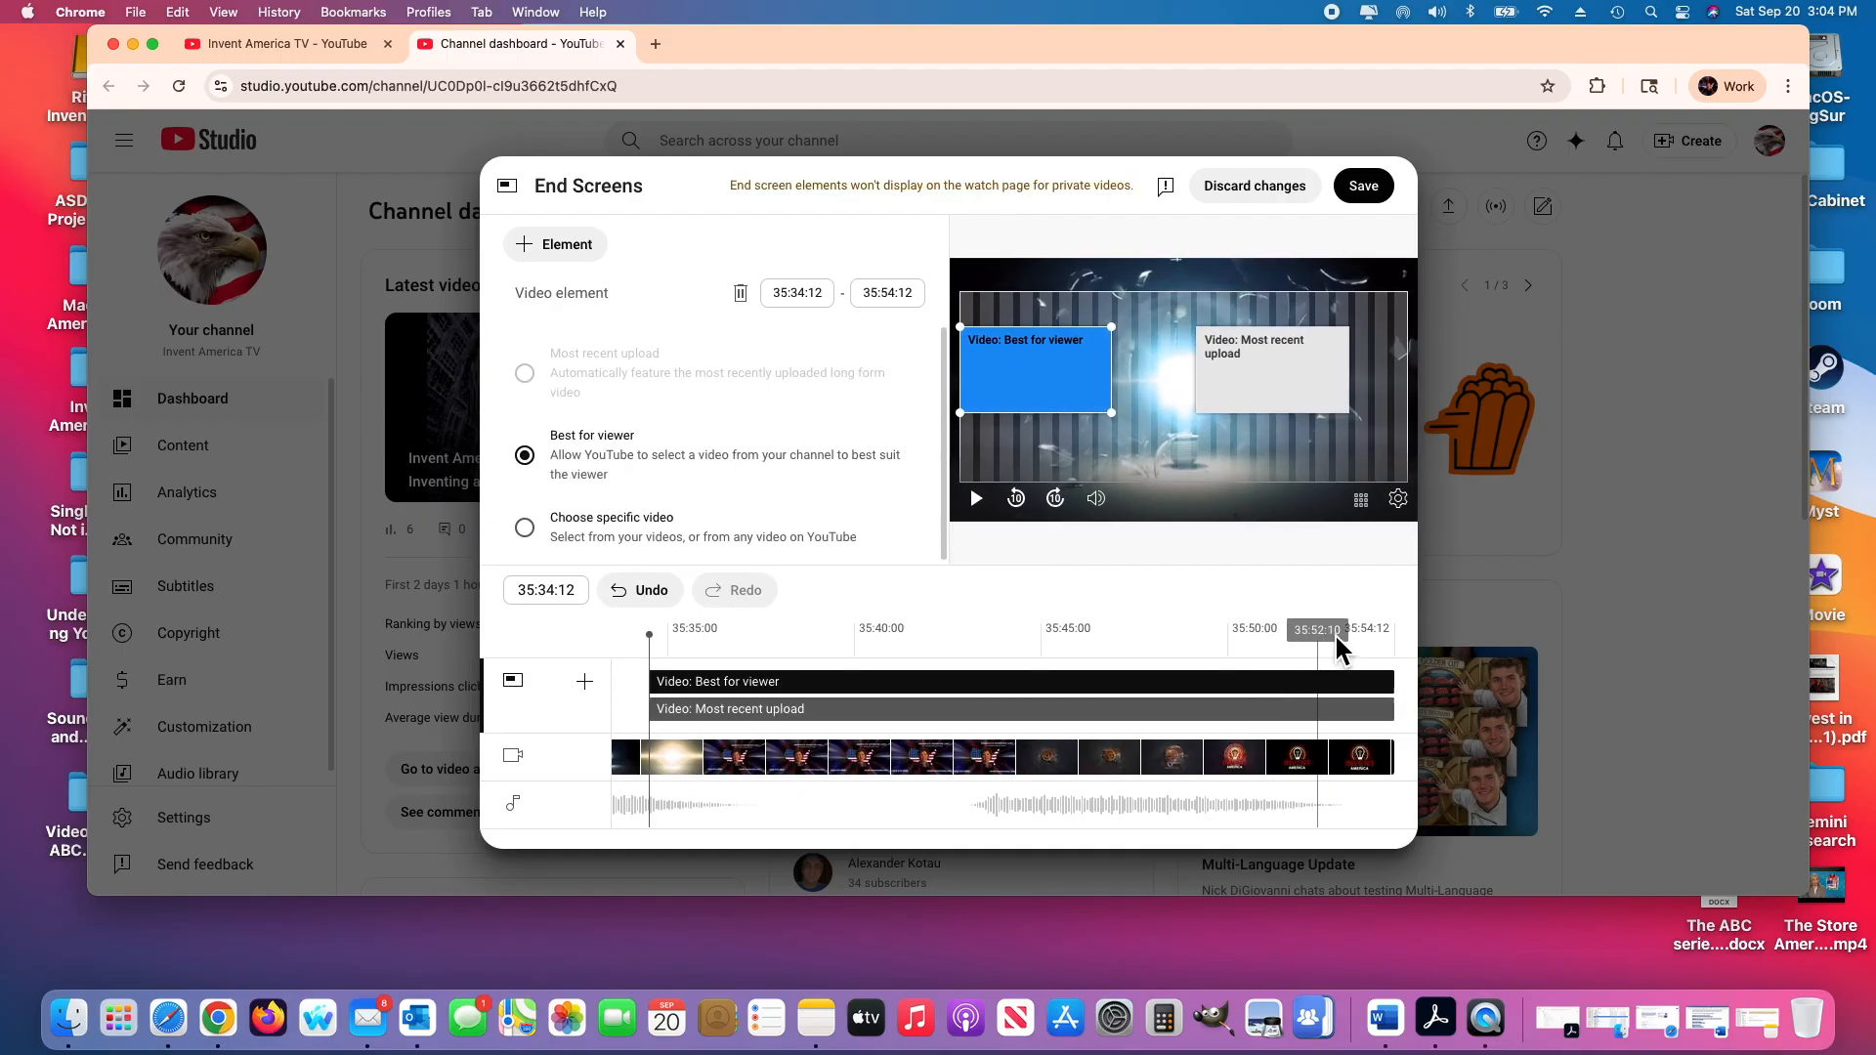
left_click(1373, 191)
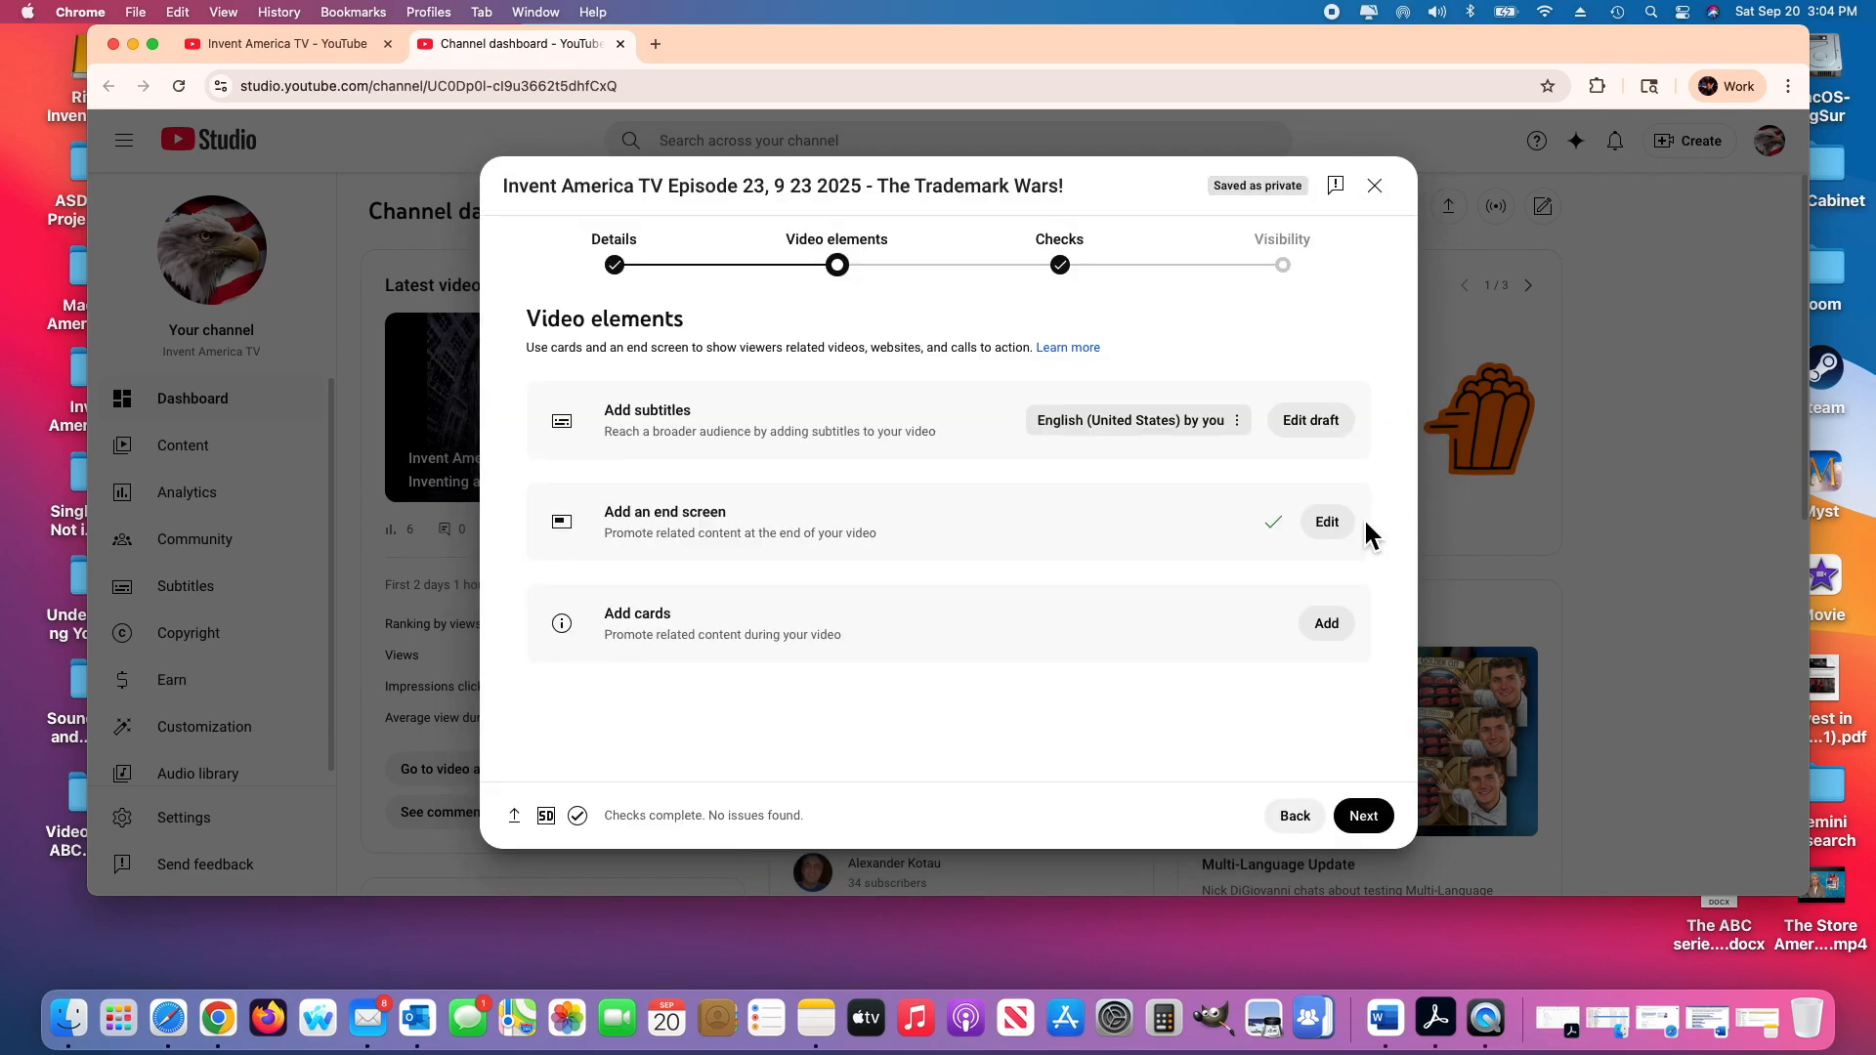
Add and save a playlist card at 00:00:00 that links to the Invent America TV playlist with 26 videos
left_click(1340, 630)
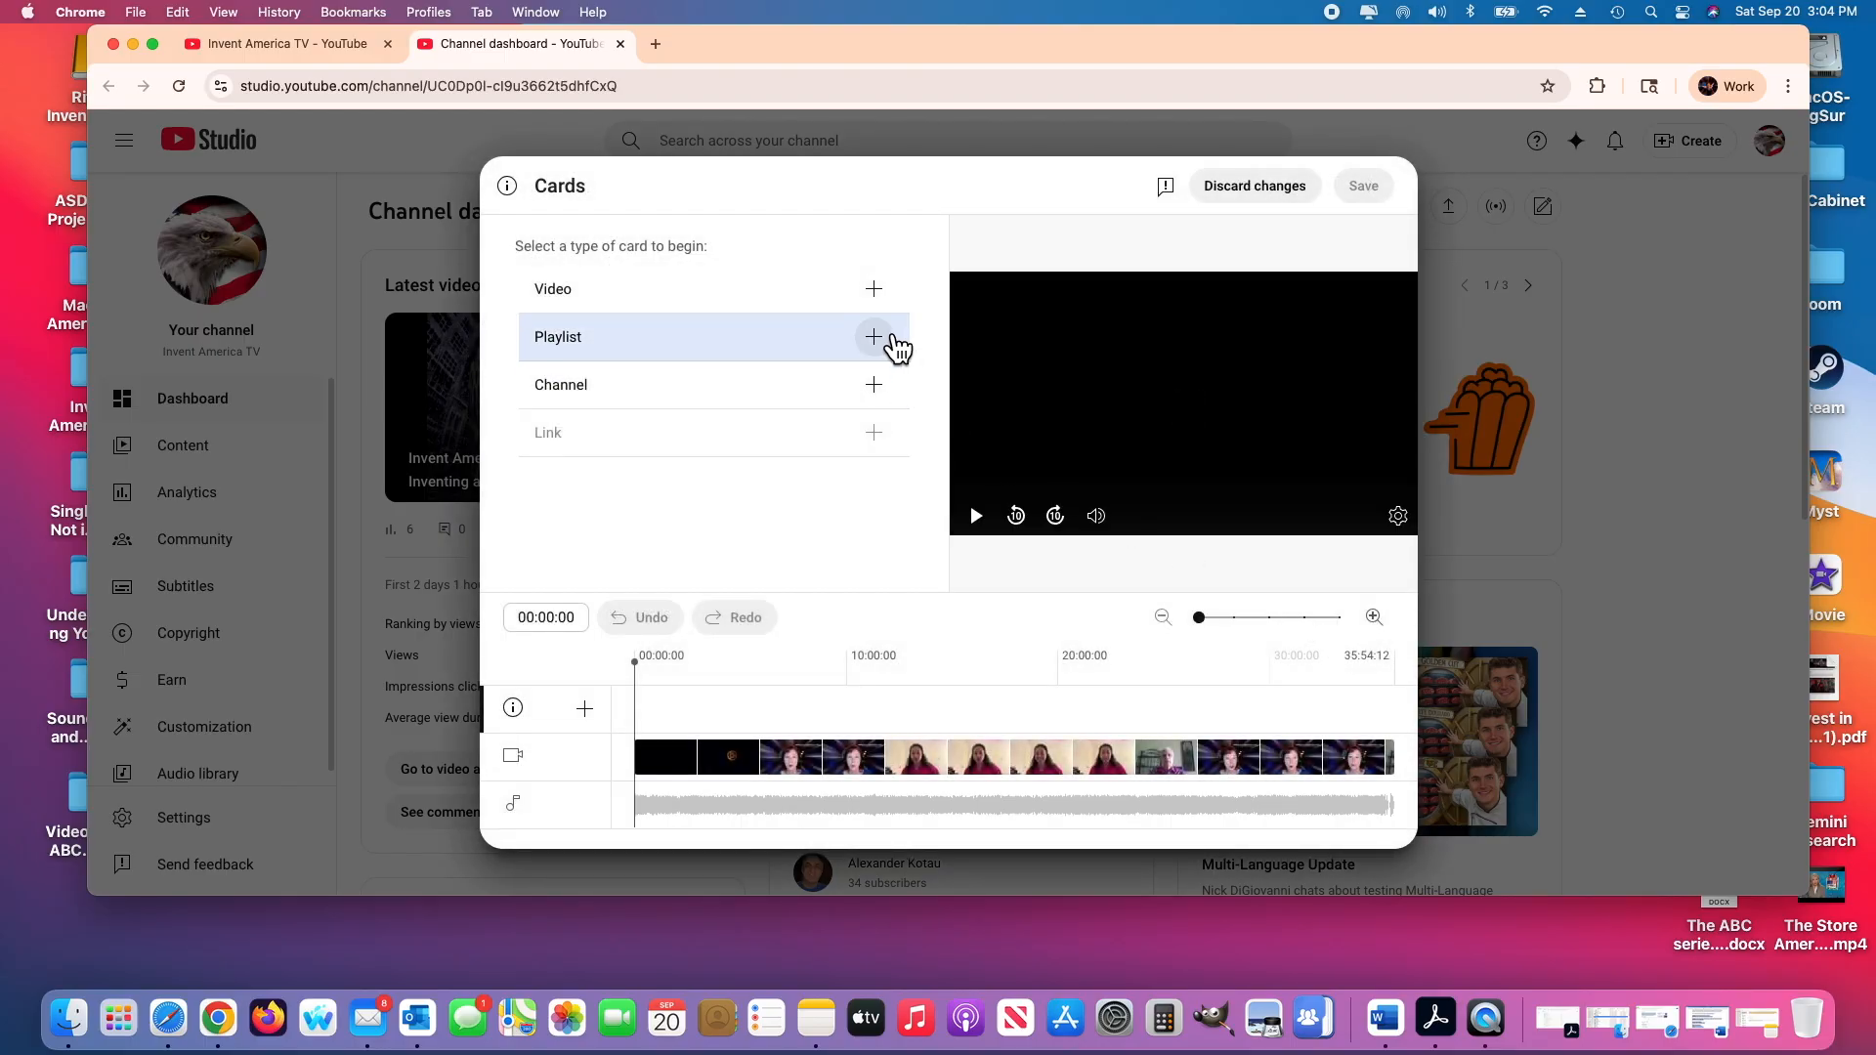
left_click(877, 336)
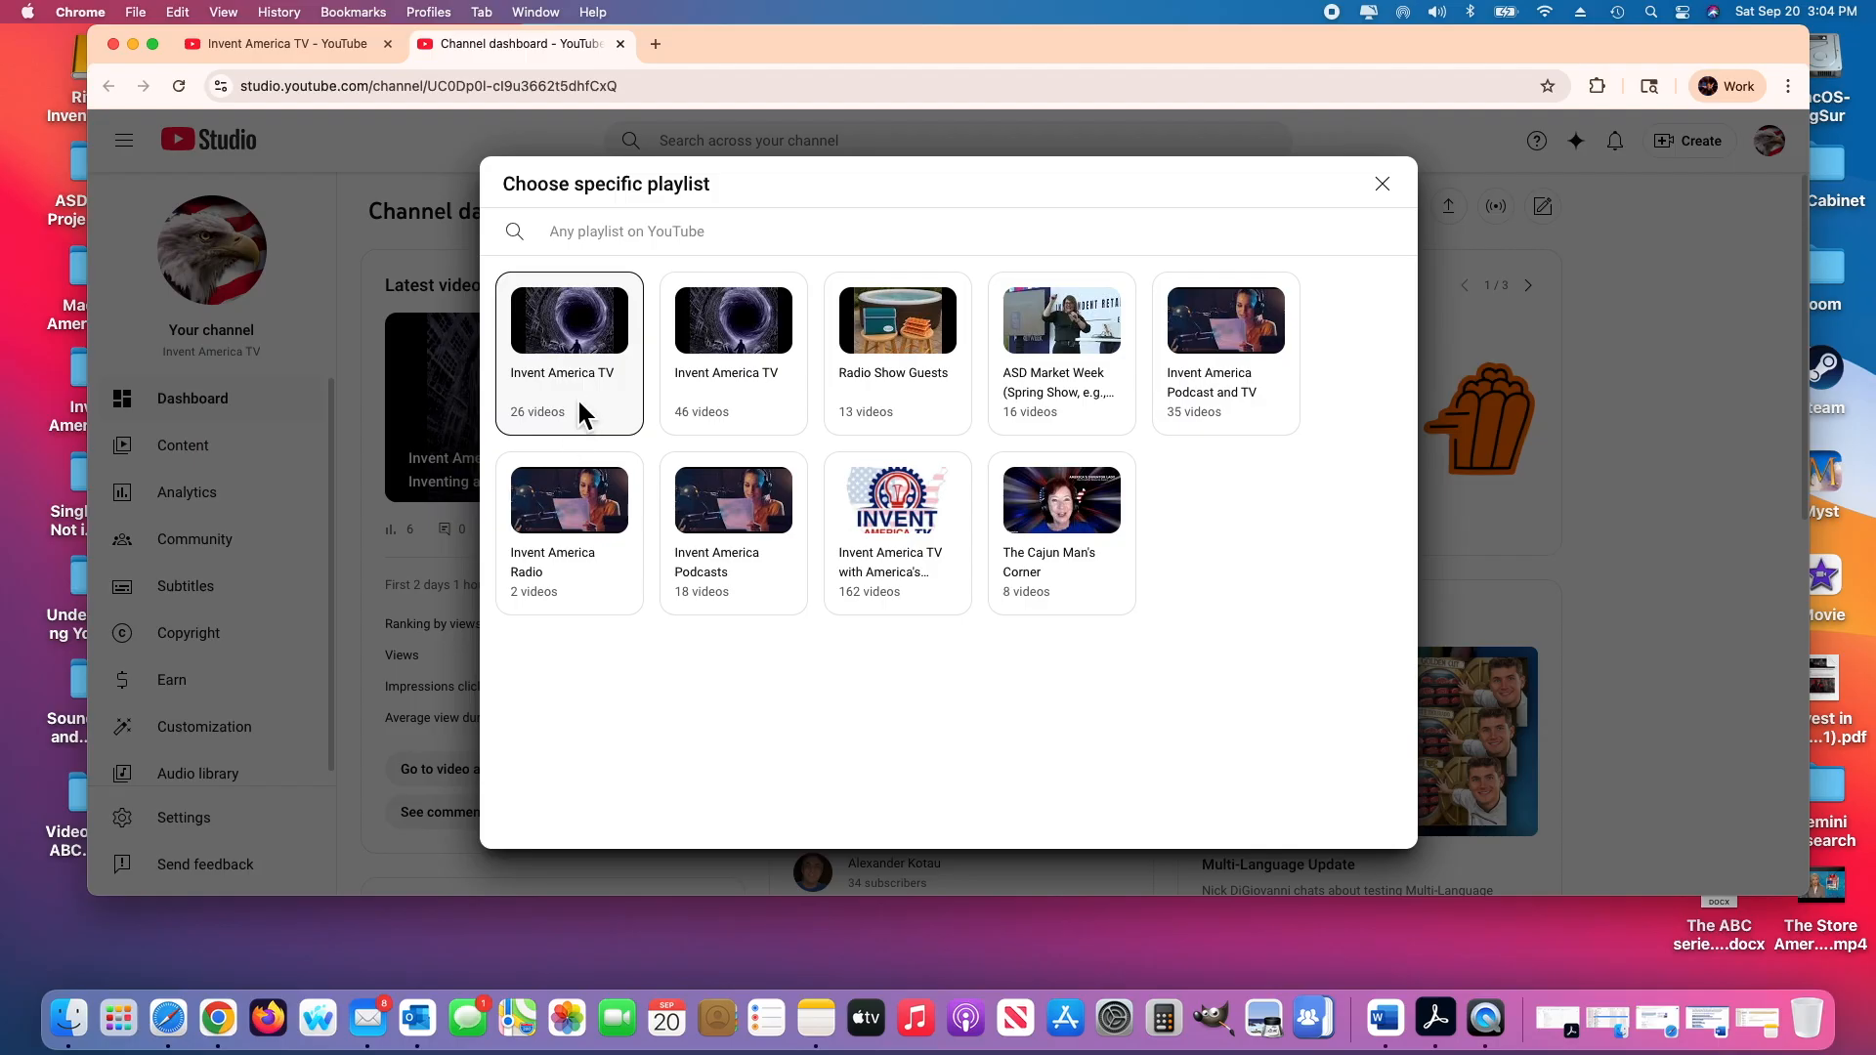
left_click(583, 325)
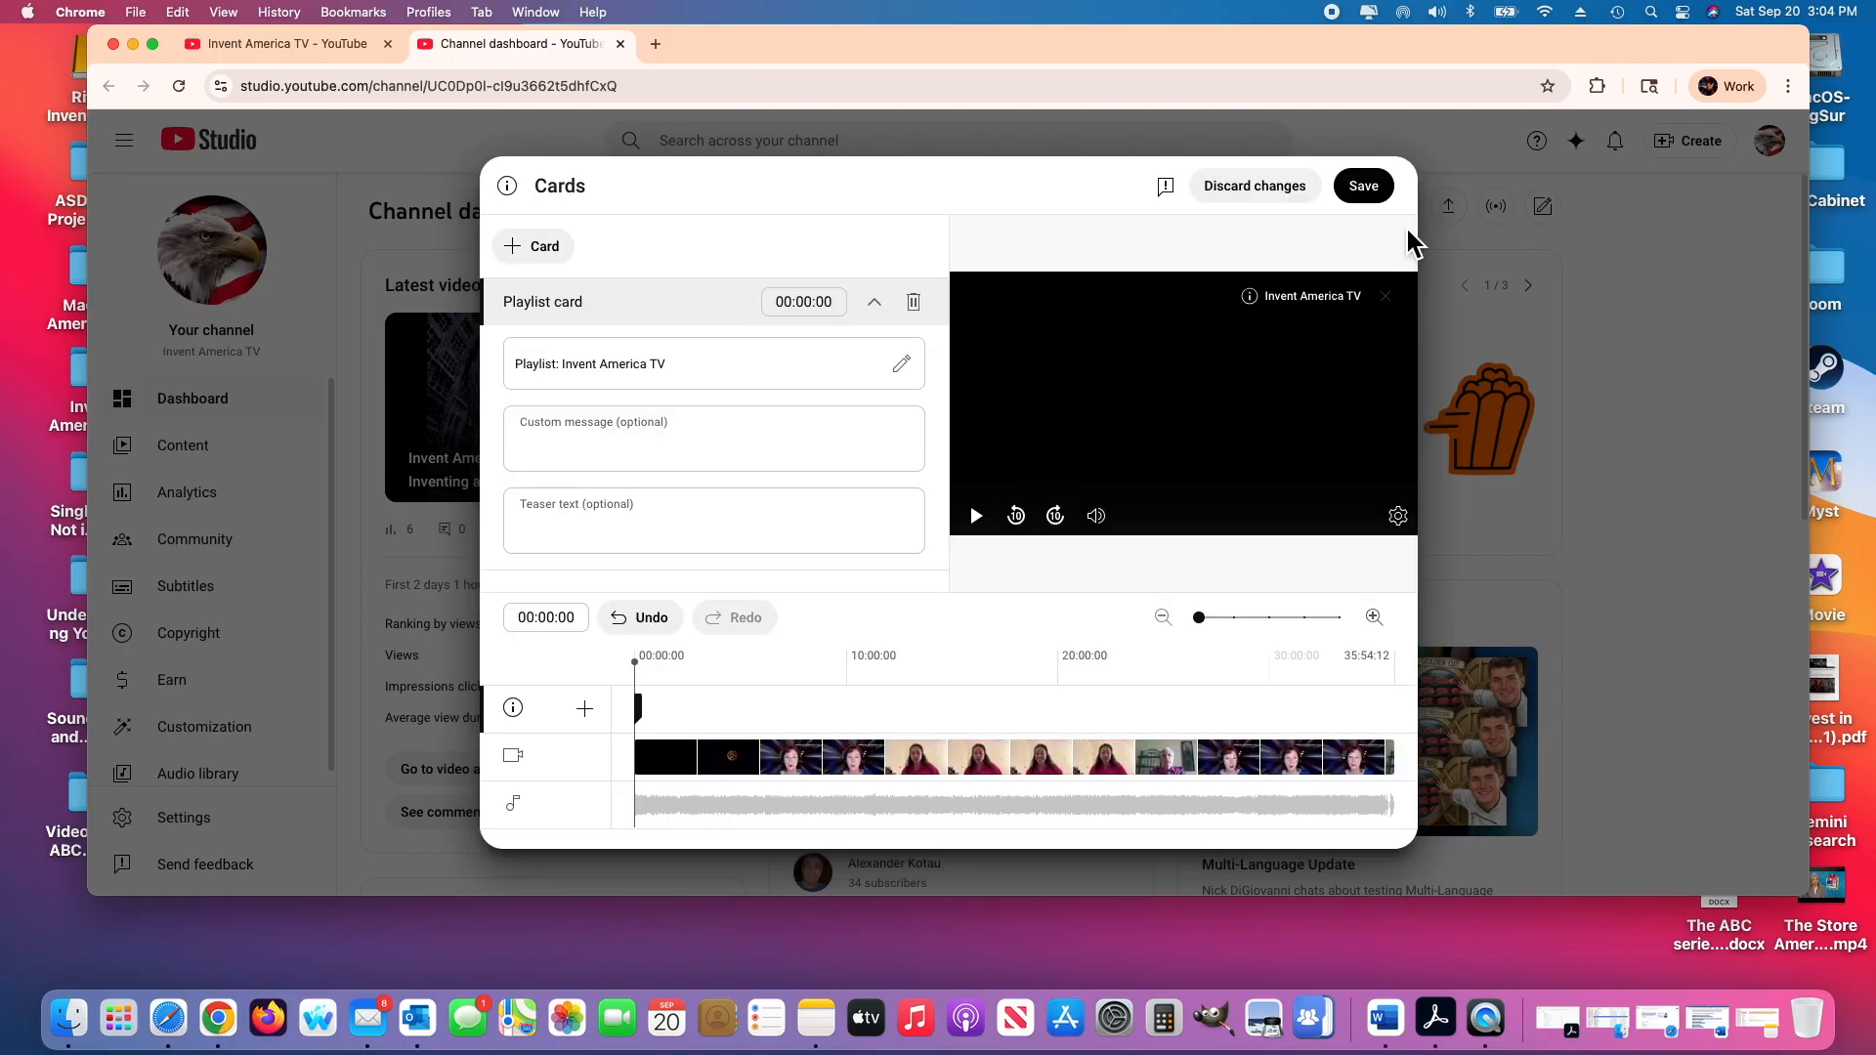
left_click(1378, 196)
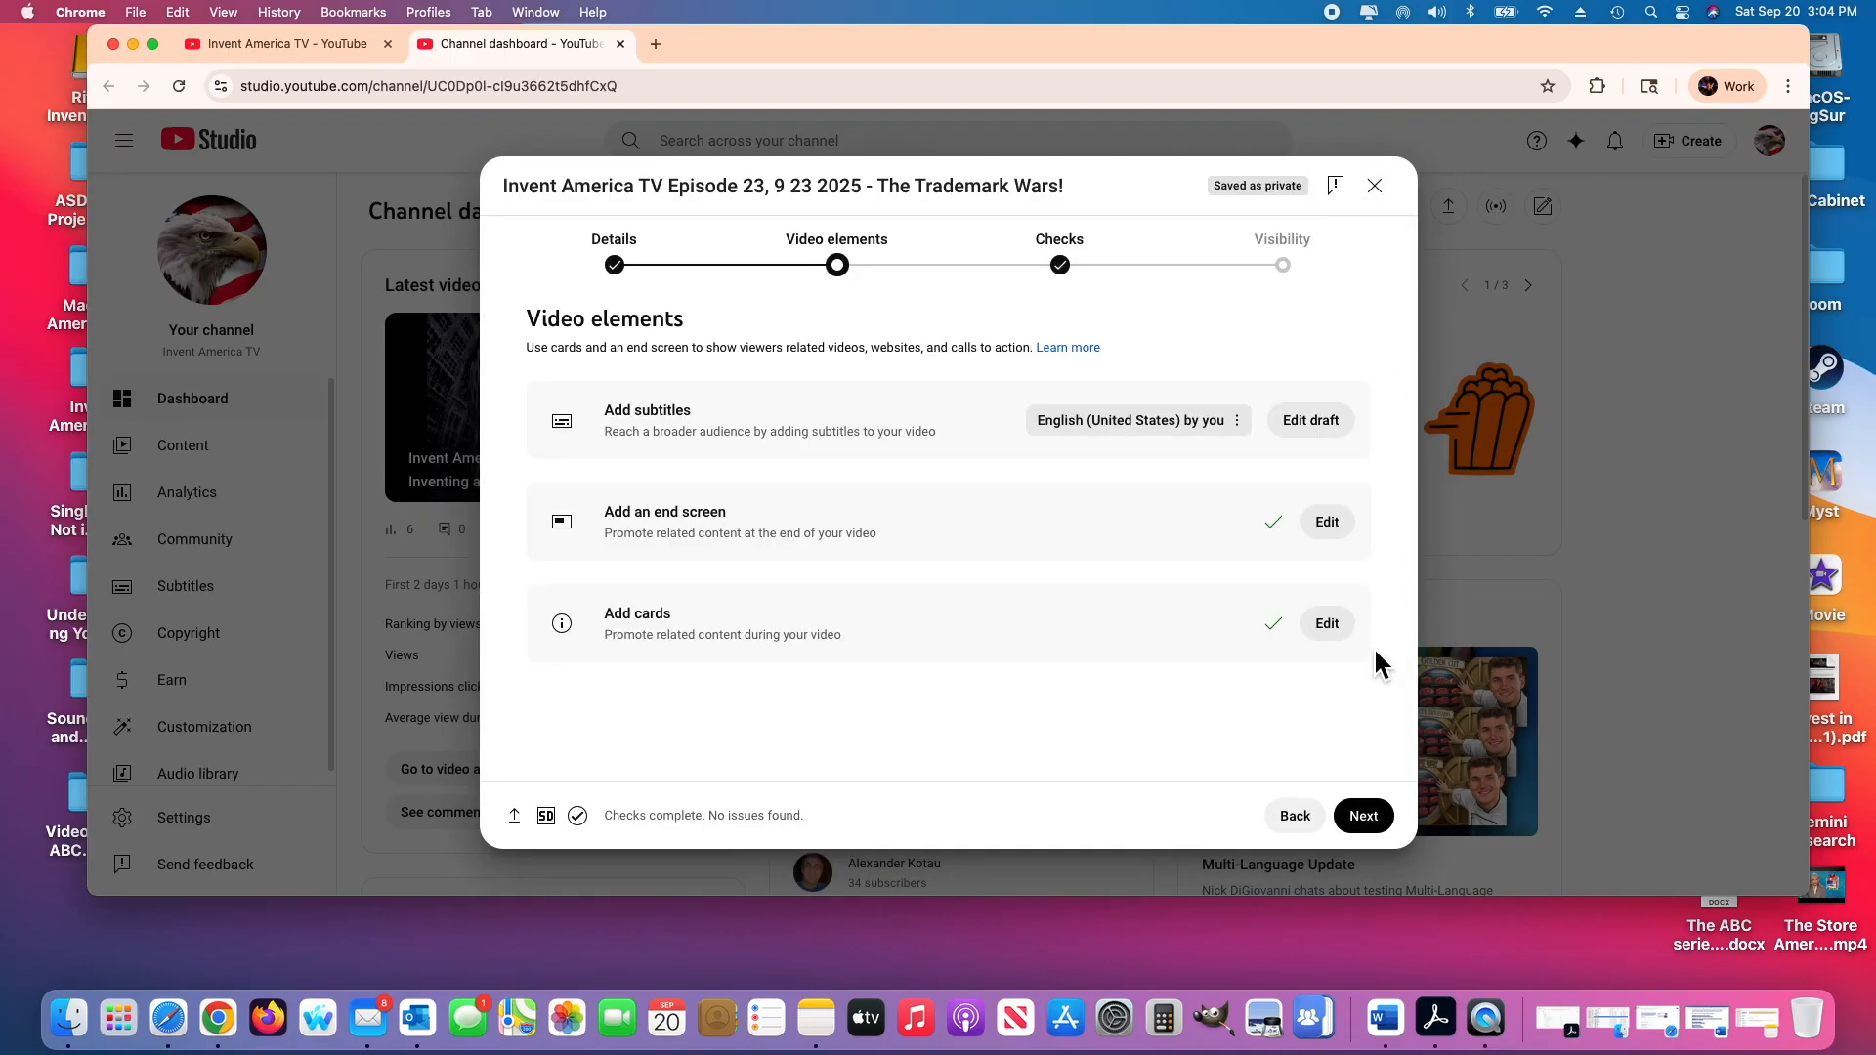
Continue past the checks to the visibility settings, look at the scheduling option, and return to the Public setting
left_click(1366, 817)
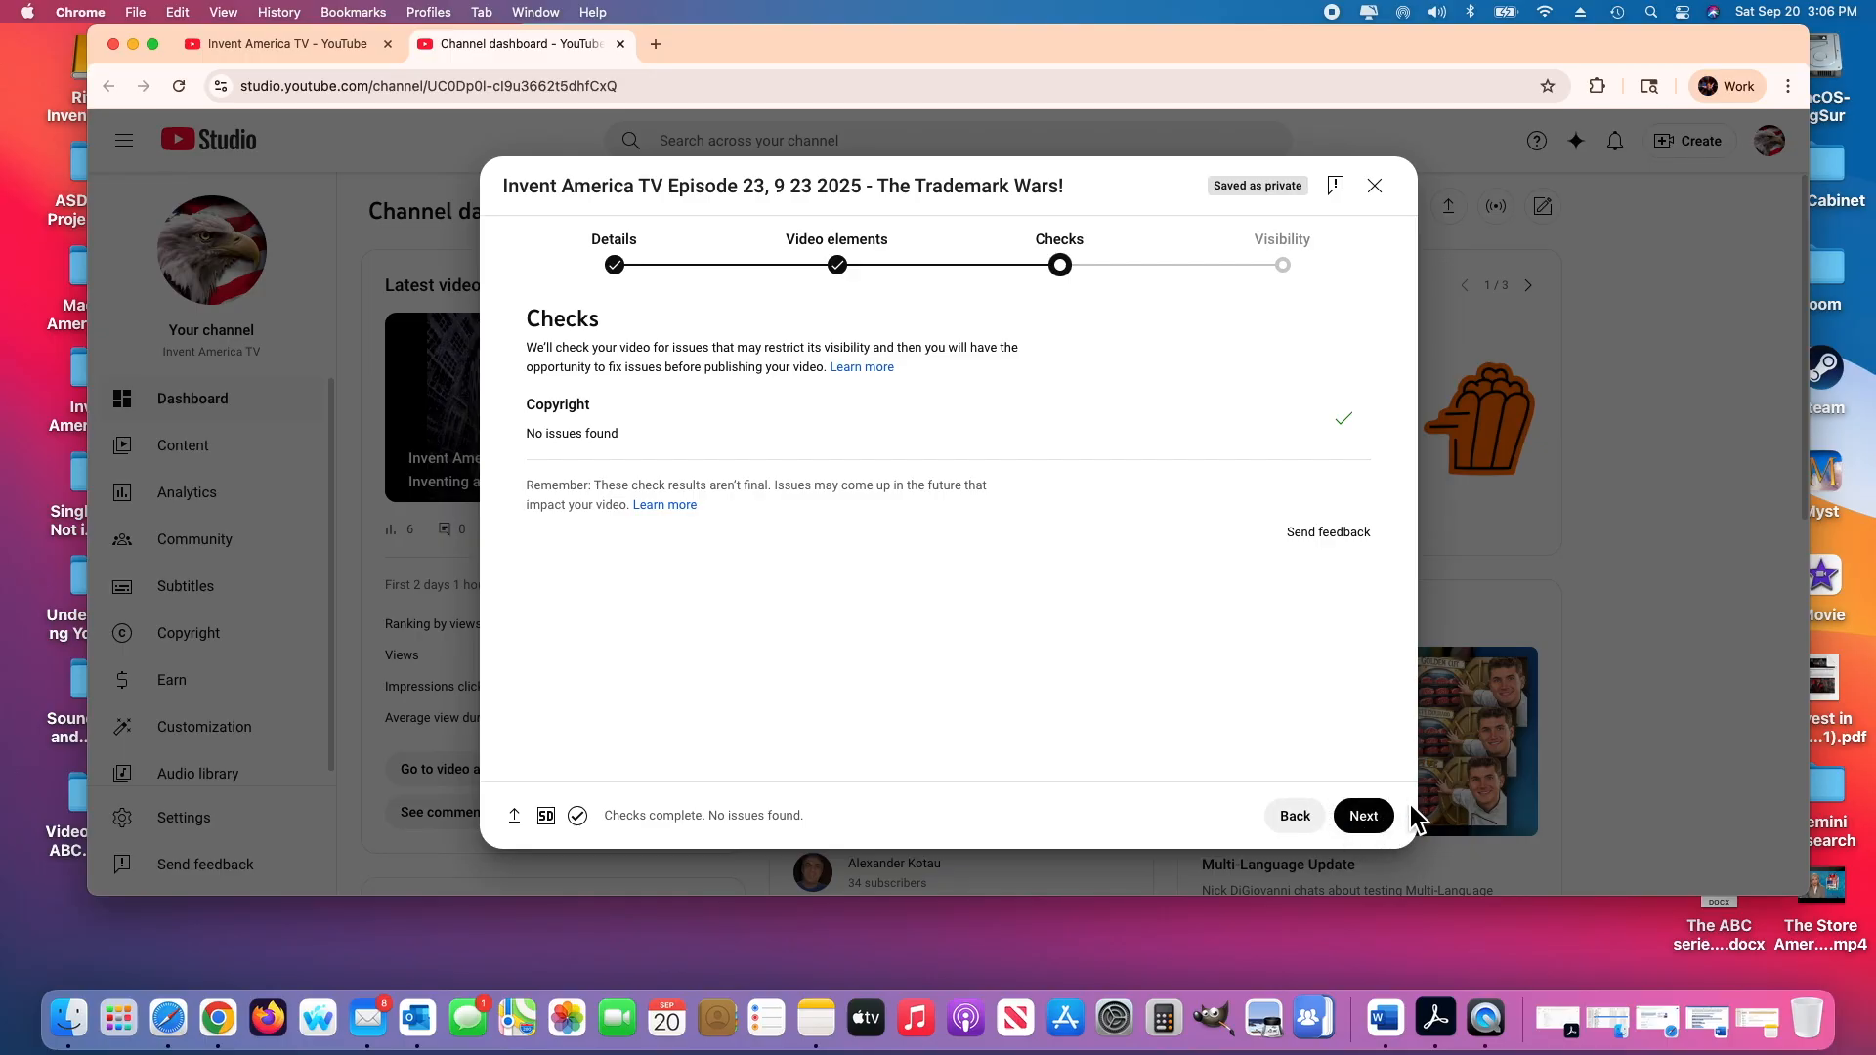
left_click(1378, 827)
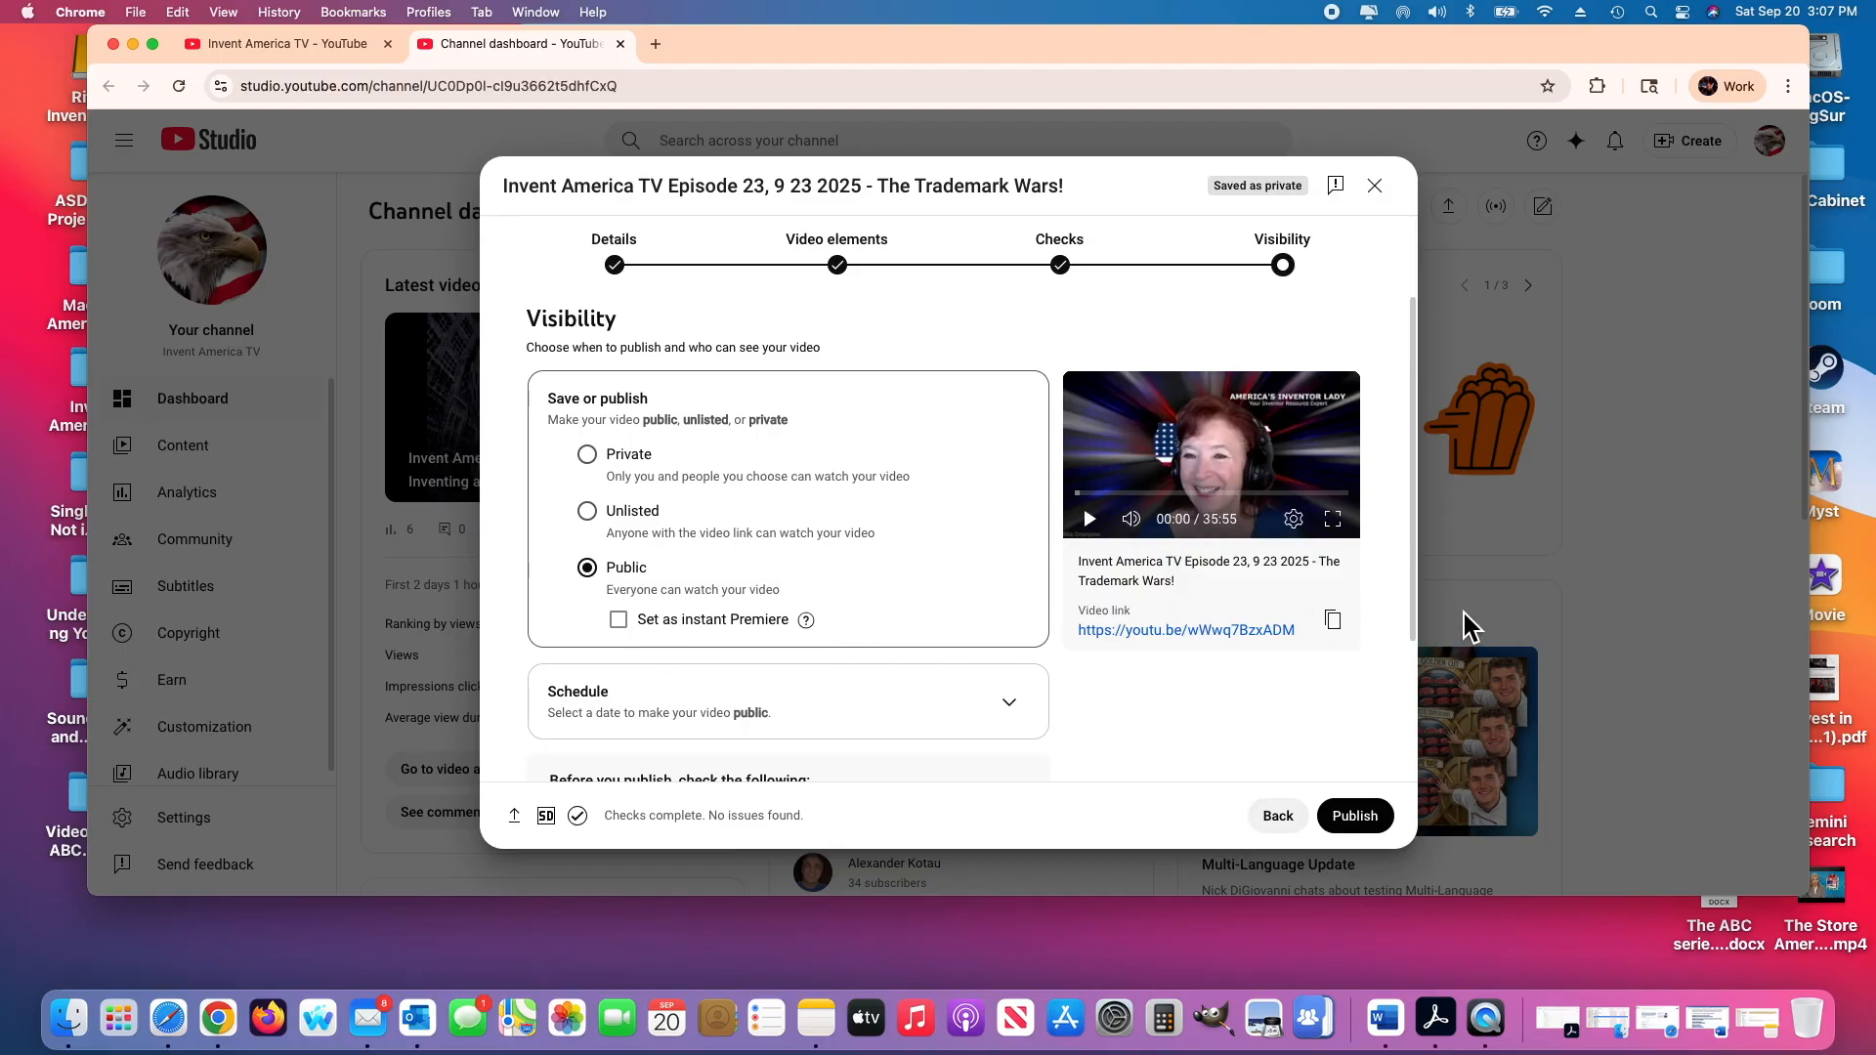
scroll(1417, 635, "down", 2)
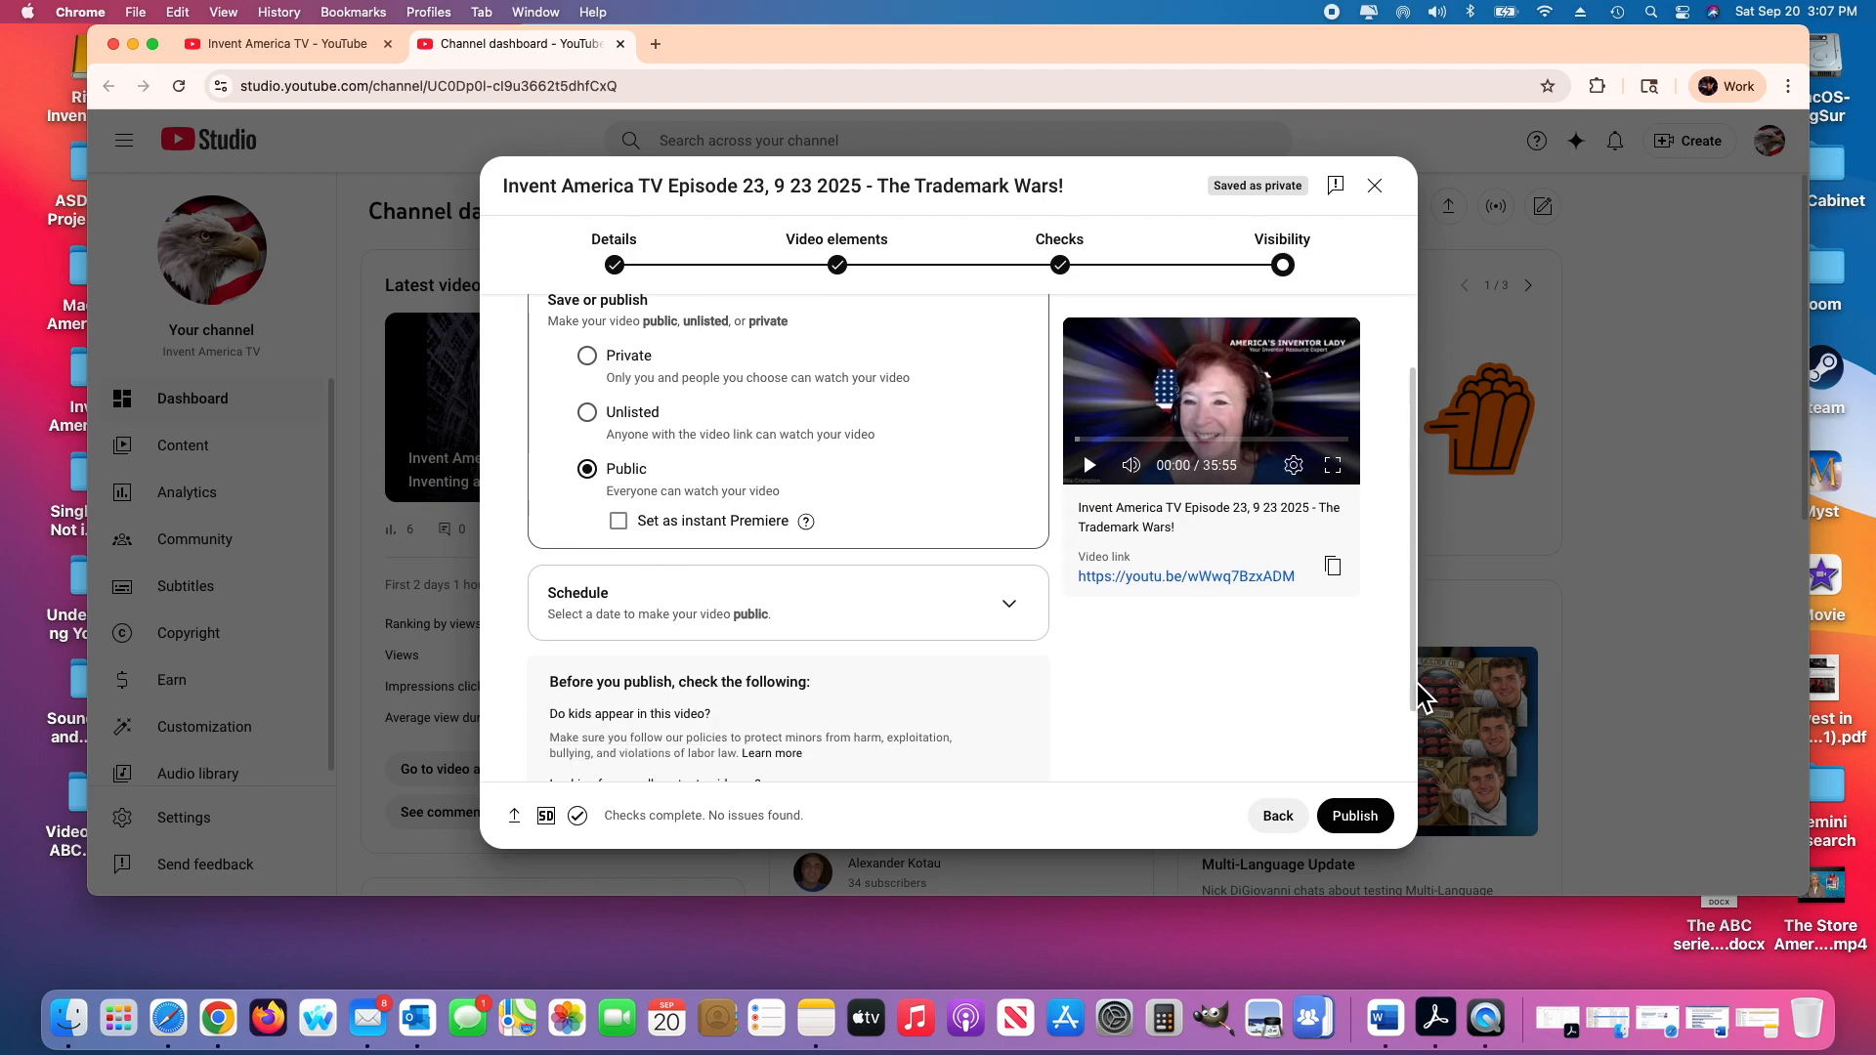
left_click(1009, 602)
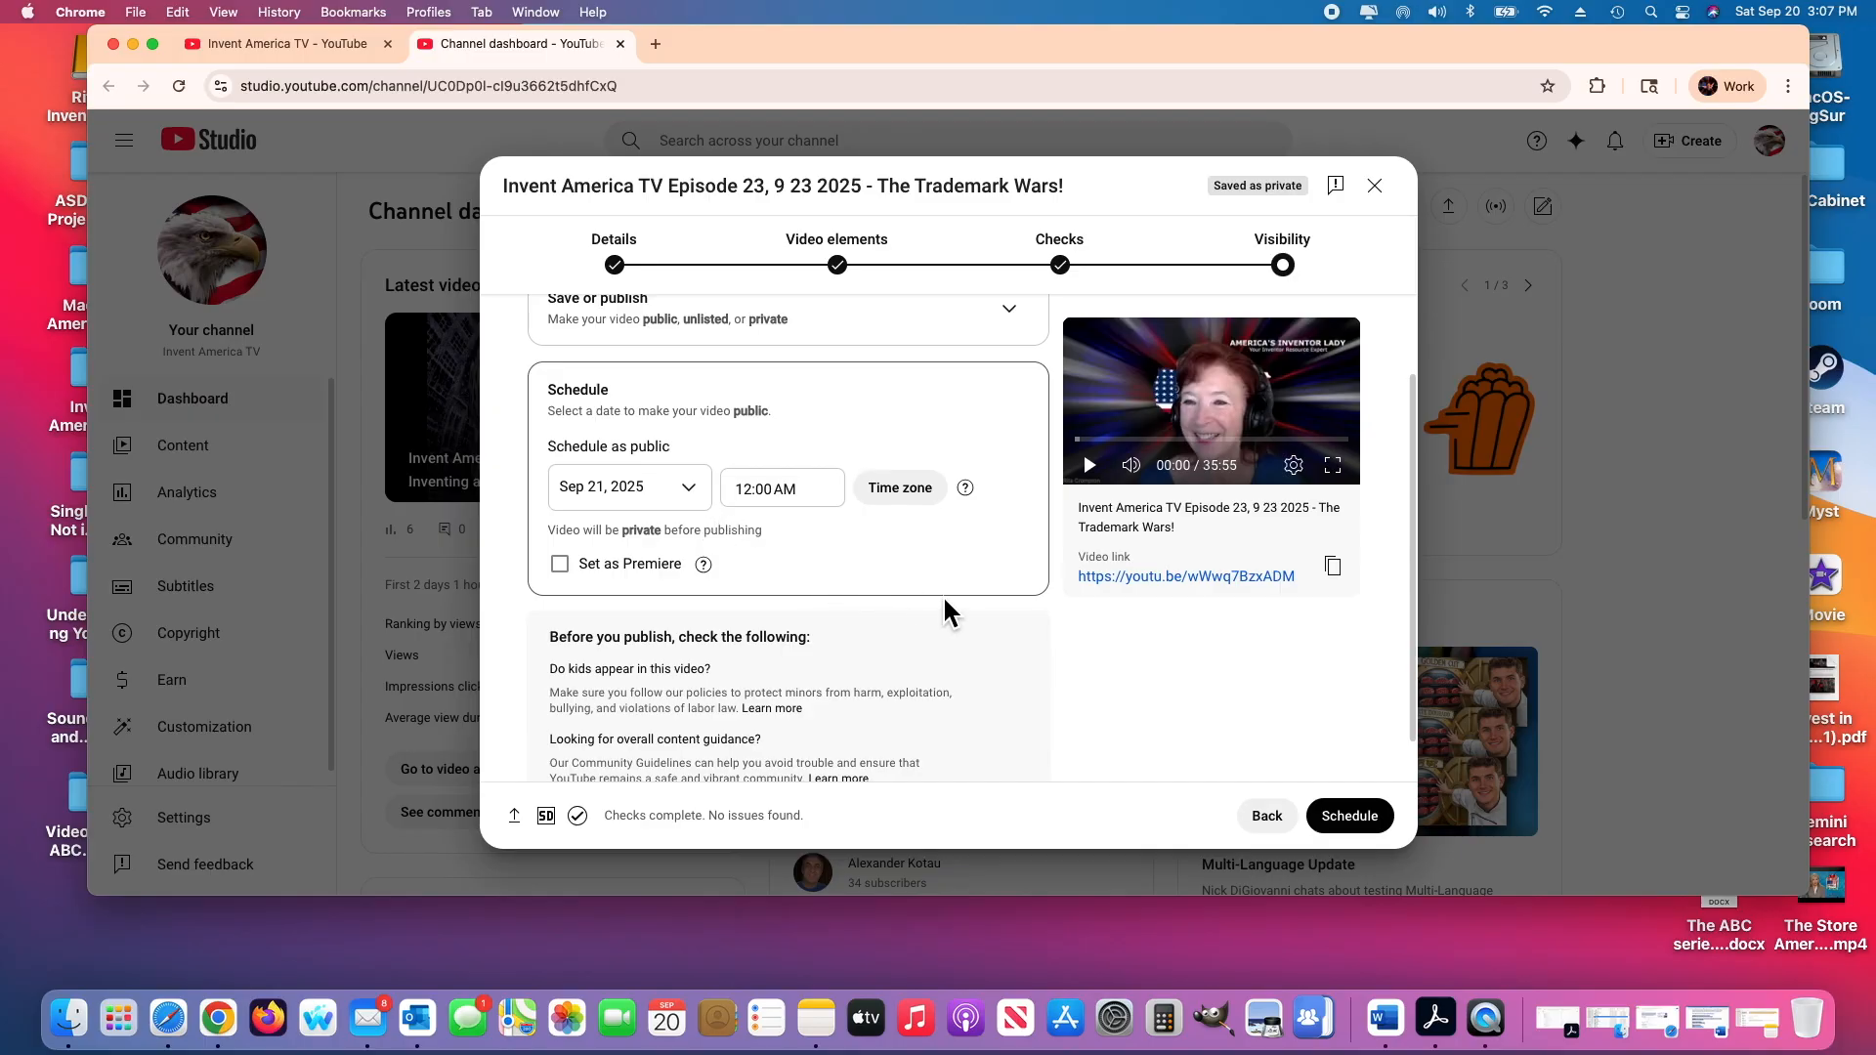
scroll(1415, 606, "up", 2)
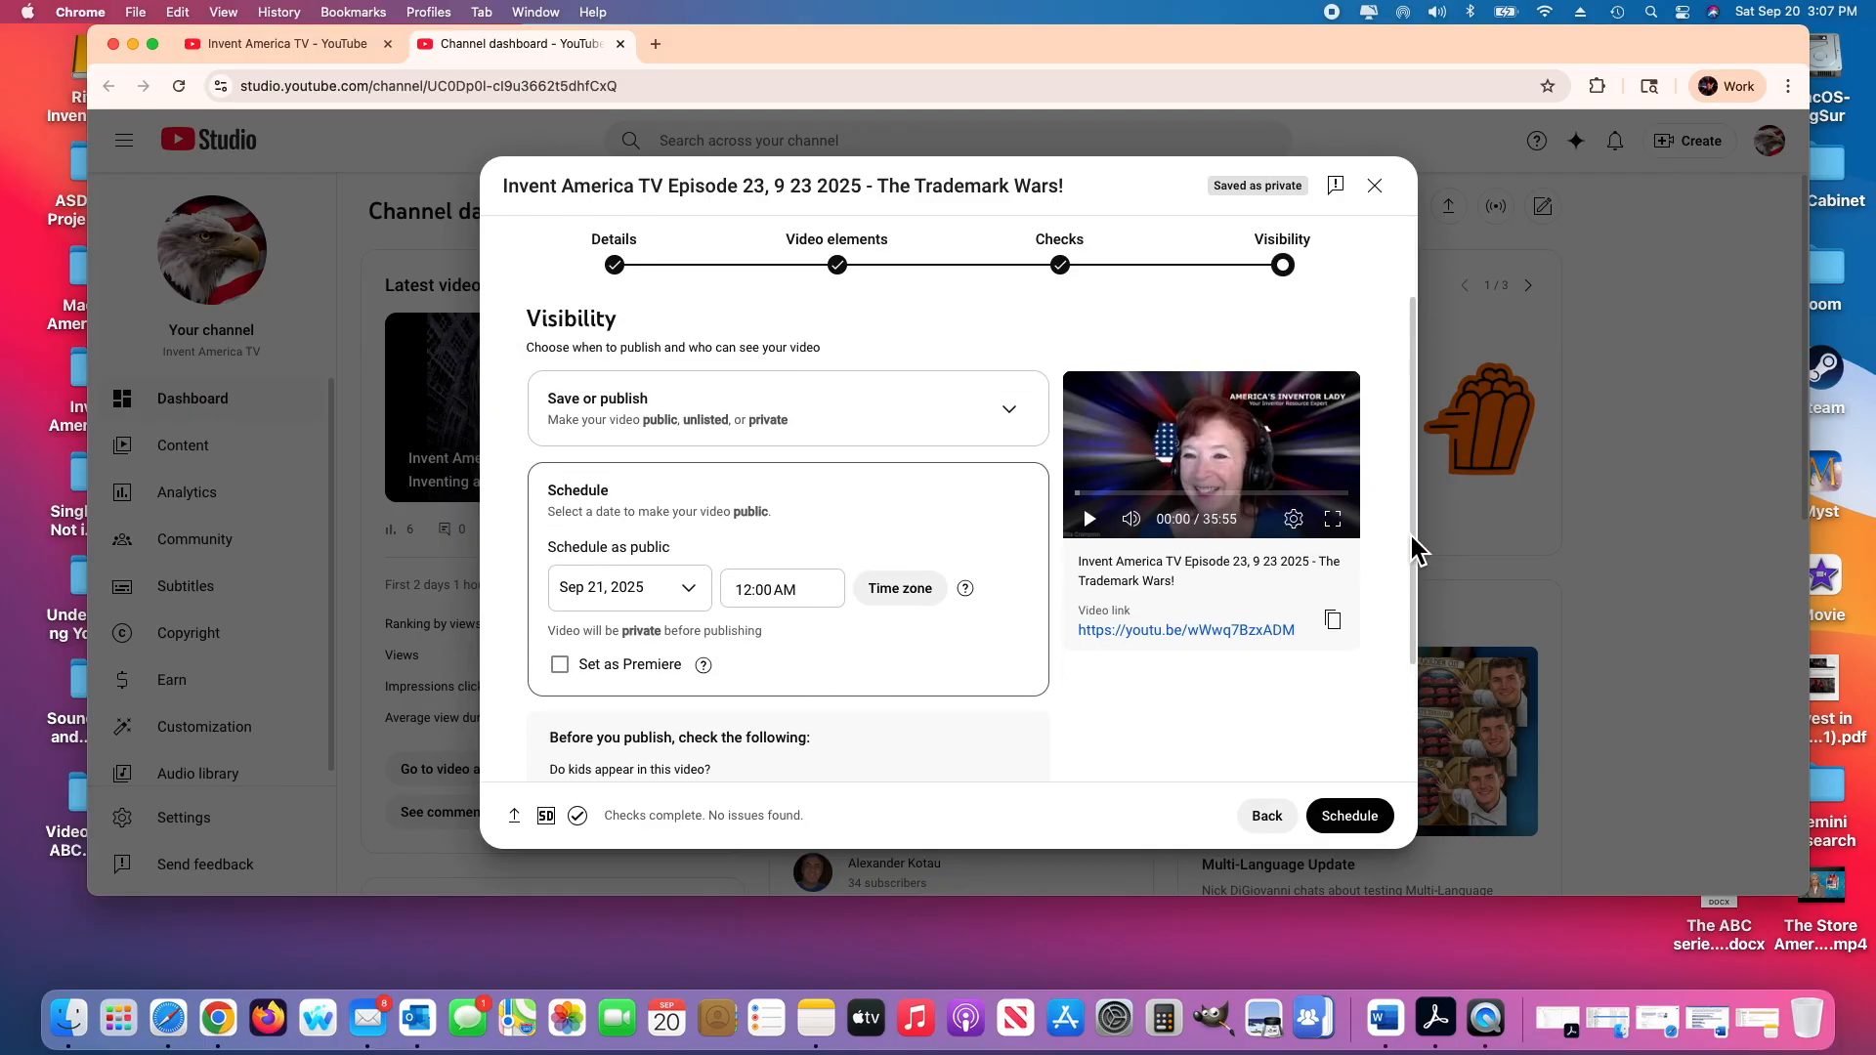
left_click(1009, 410)
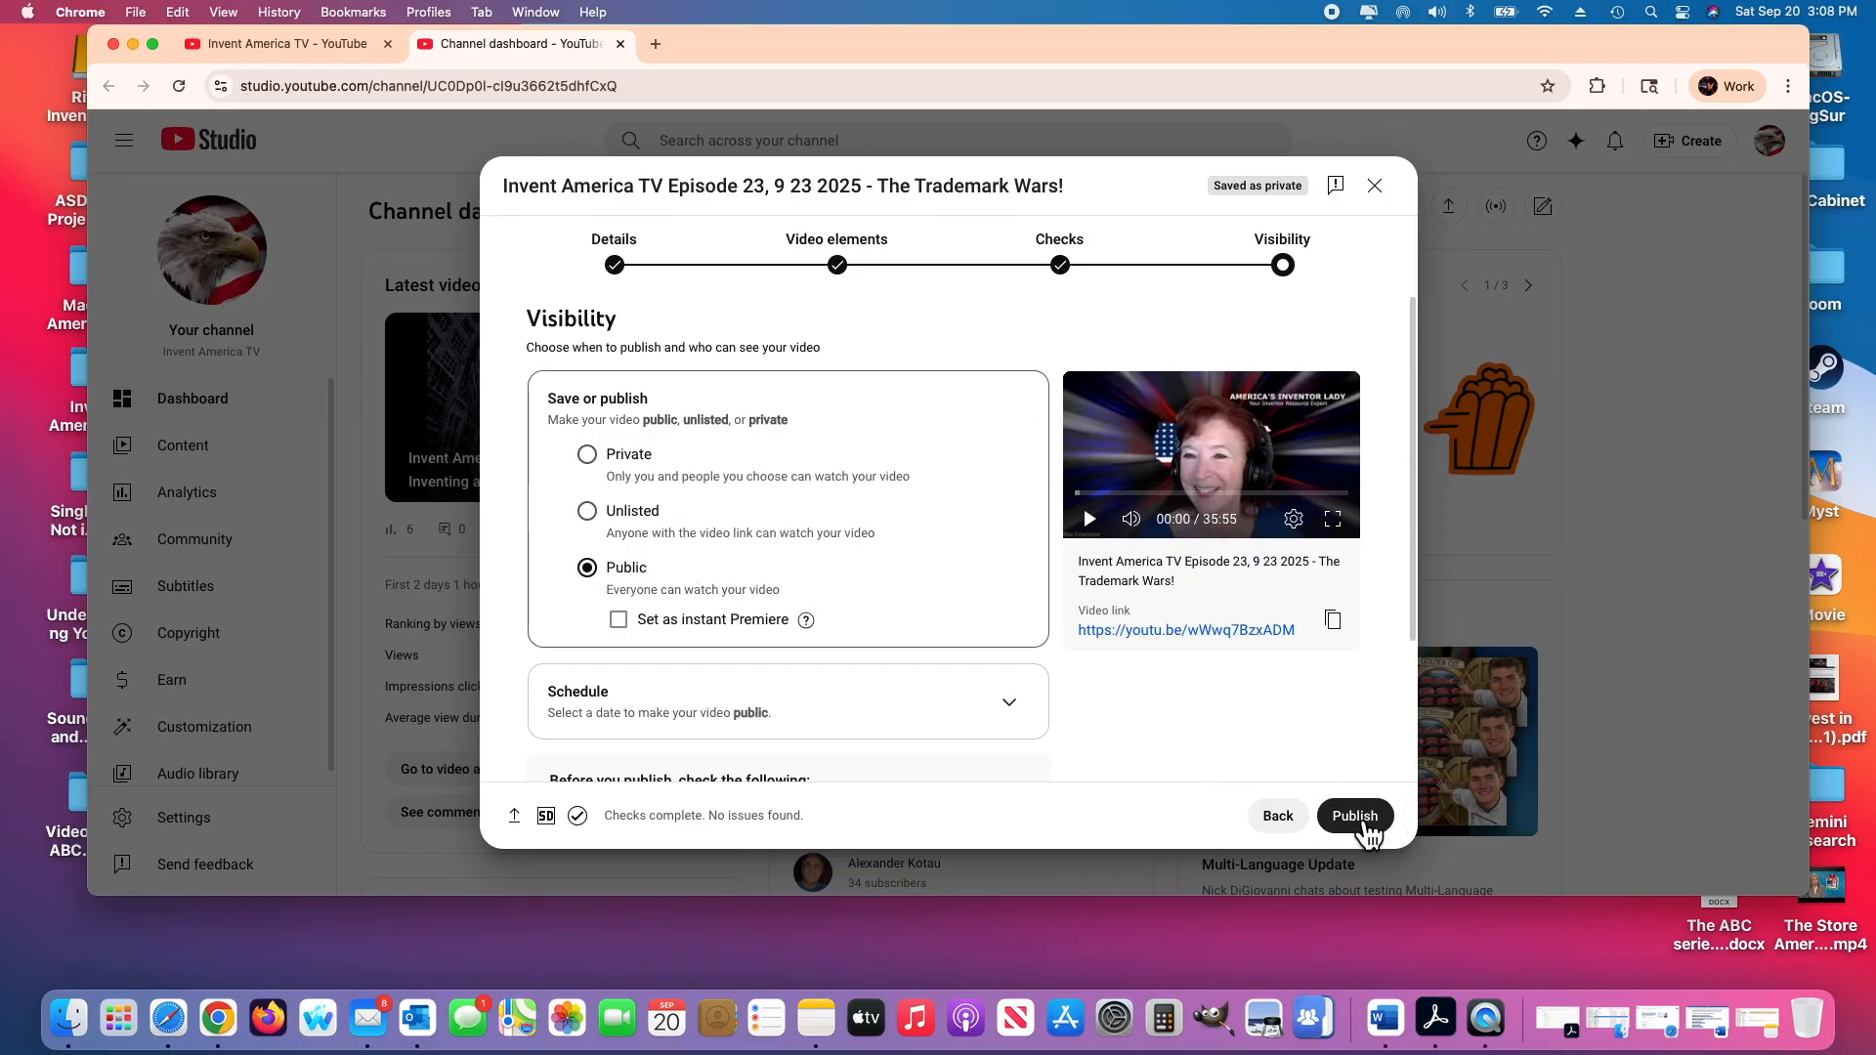
Publish the video as Public and browse the available services for sharing its link
left_click(1367, 820)
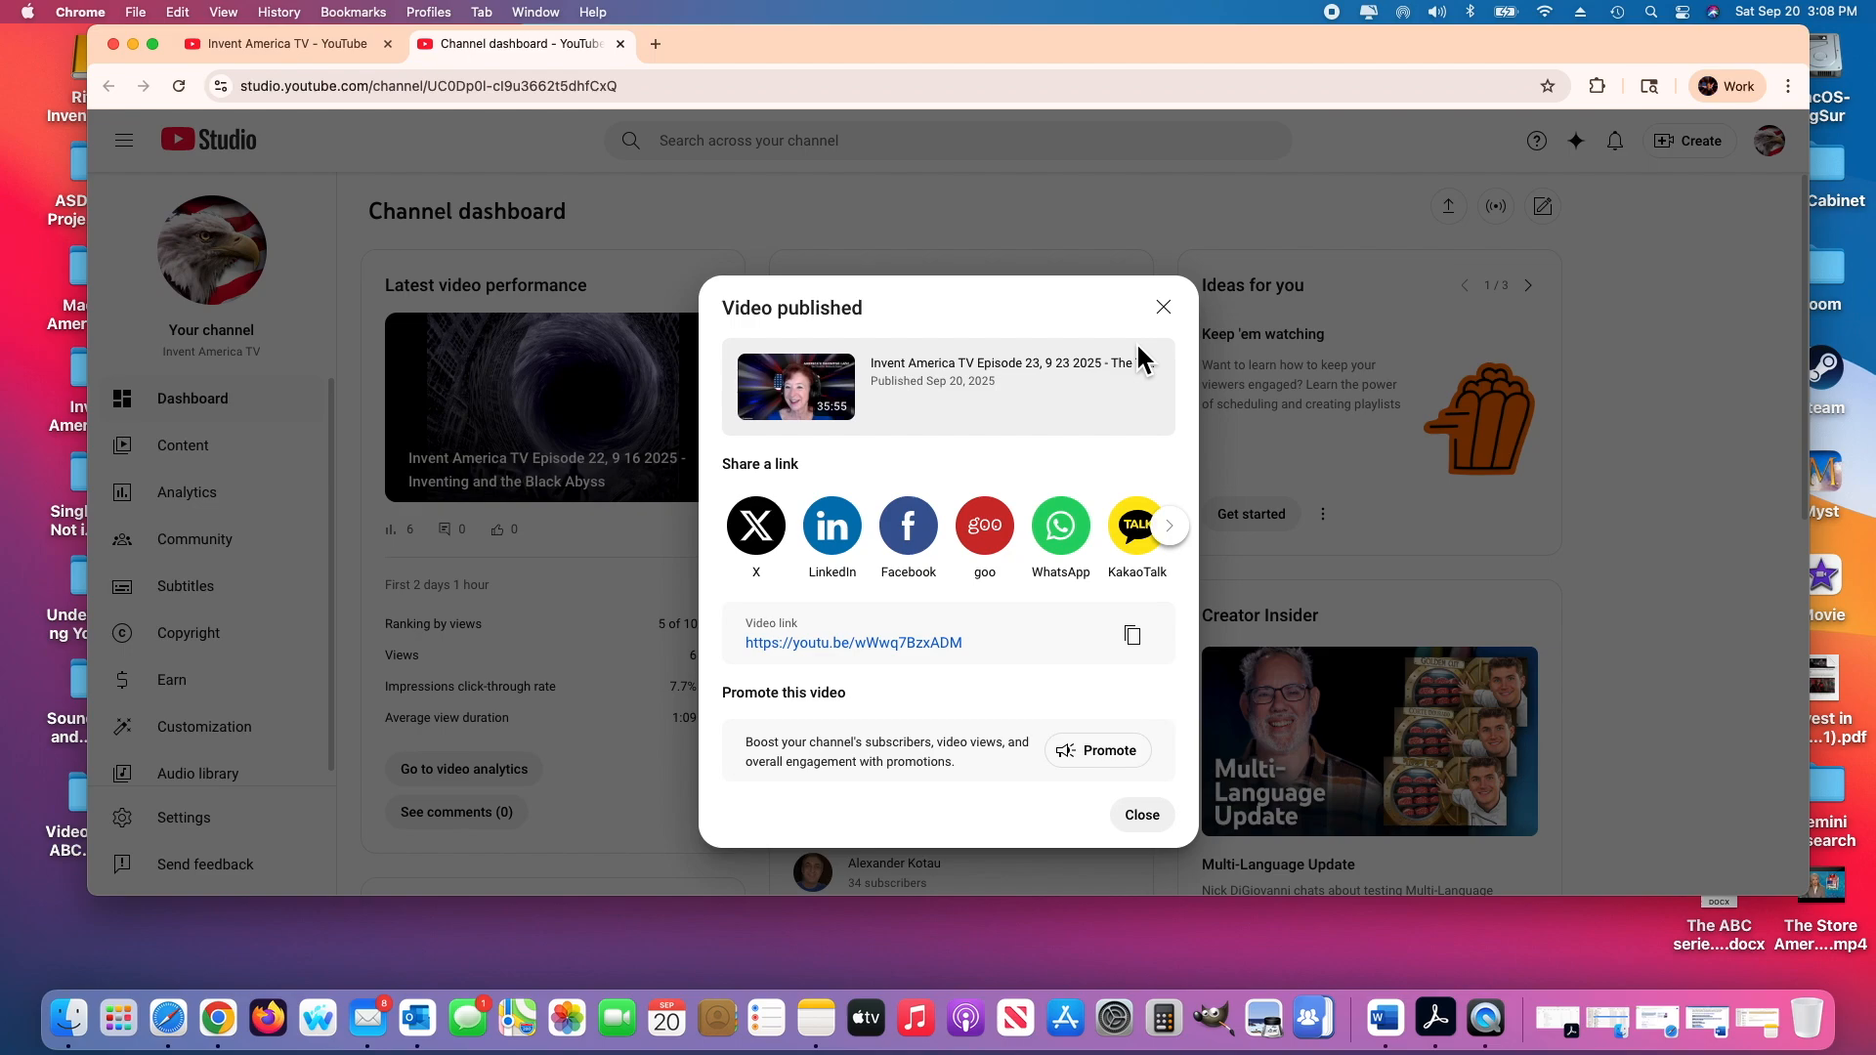
left_click(1182, 533)
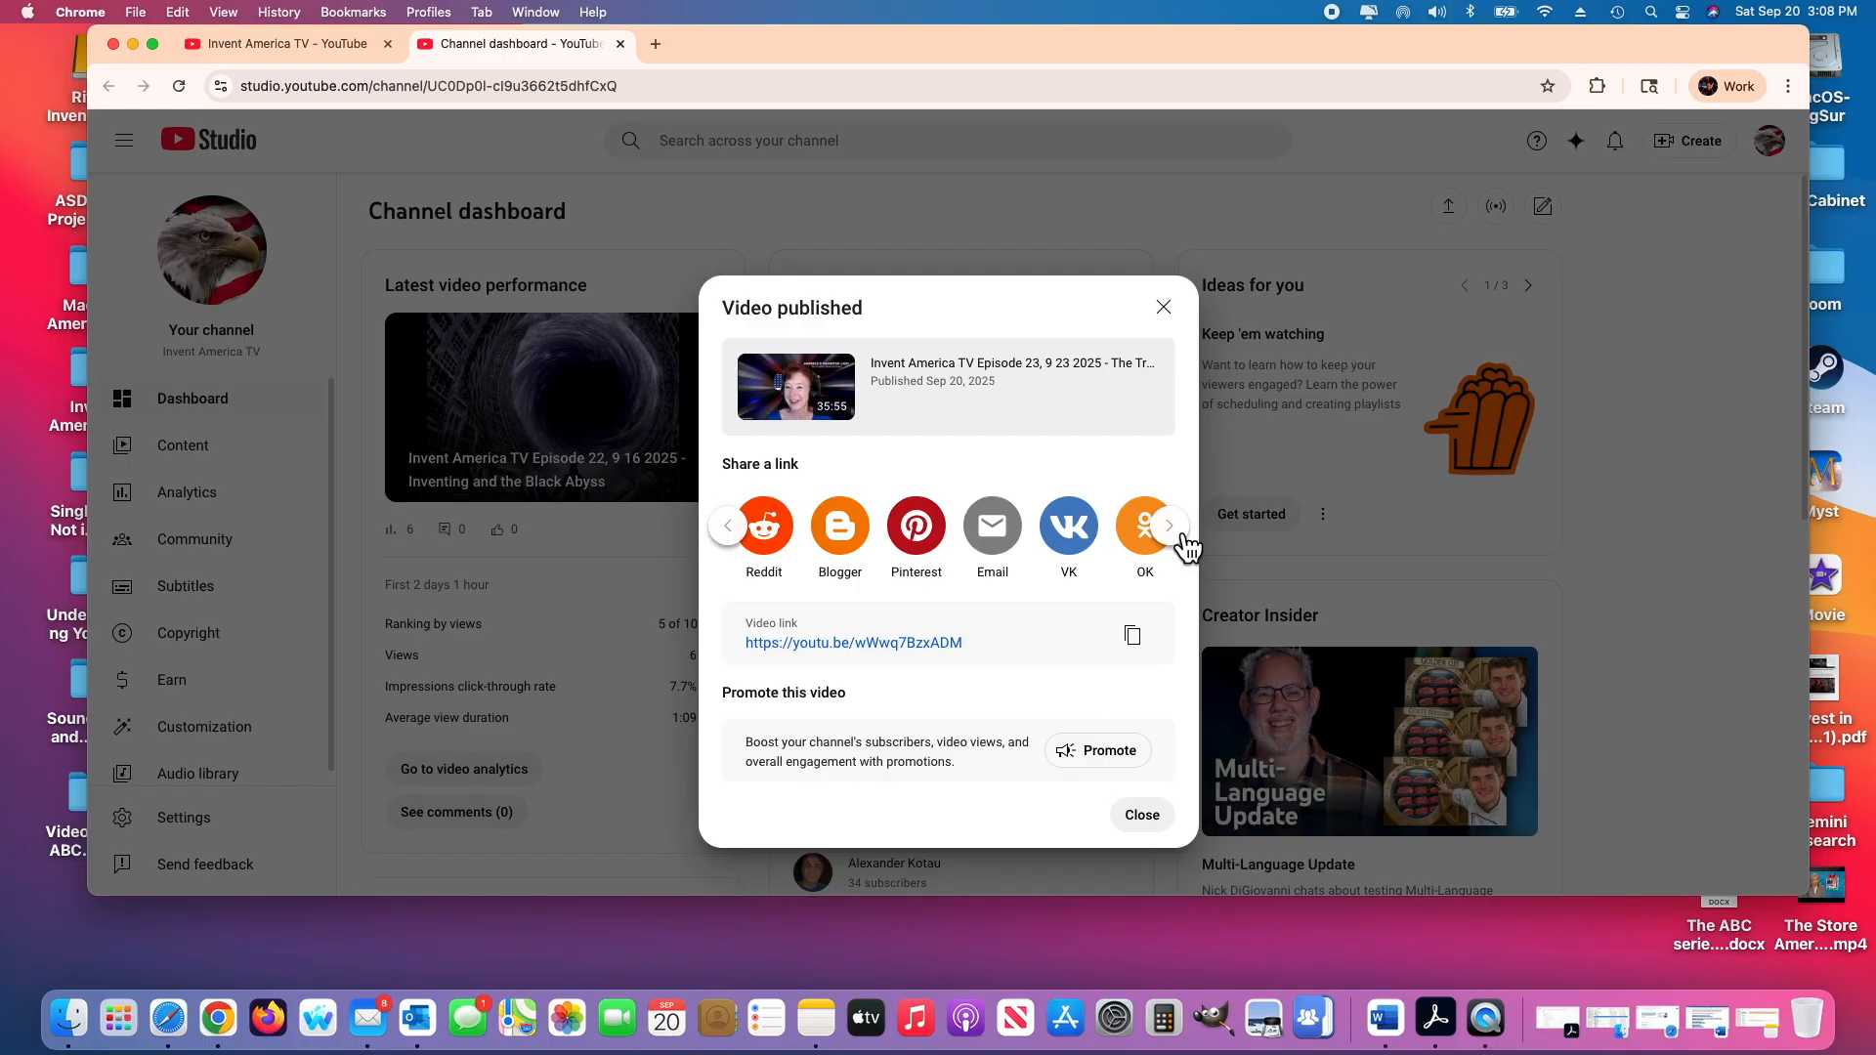
left_click(728, 526)
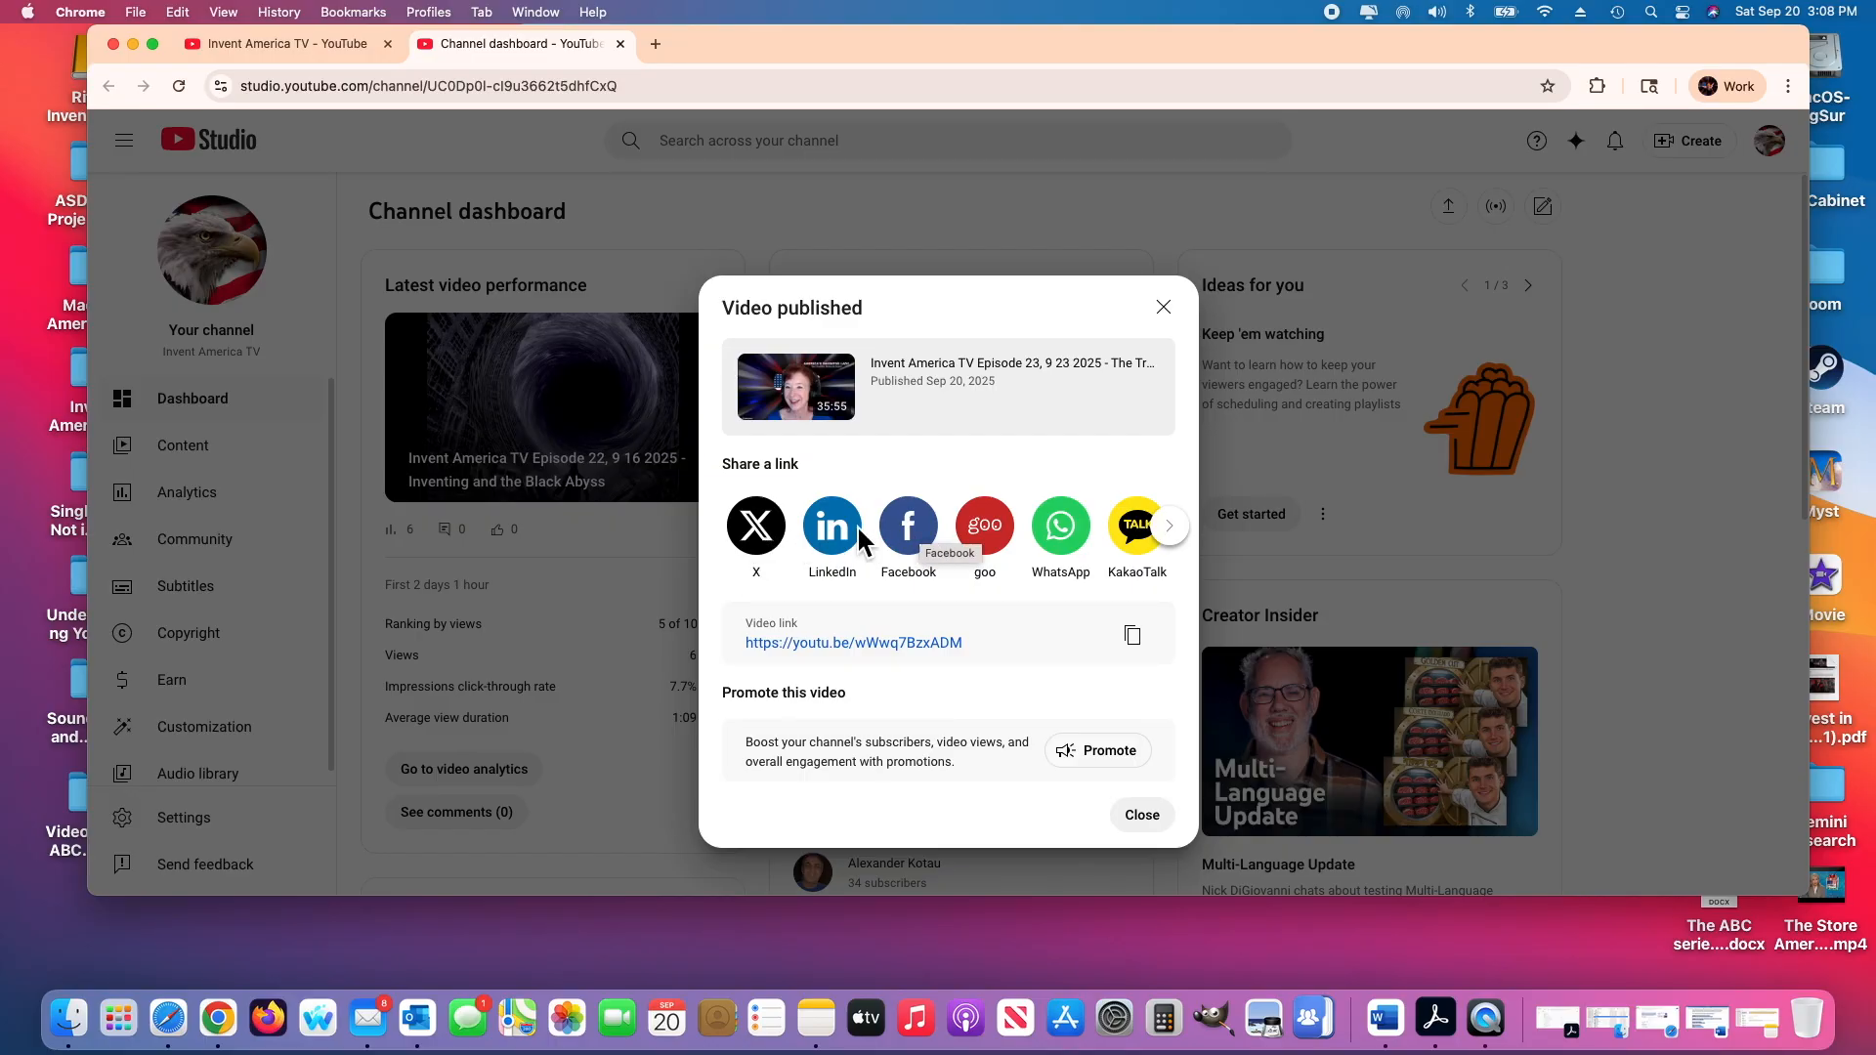
Browse the sharing services for the published video and start a LinkedIn post with its link
left_click(1171, 526)
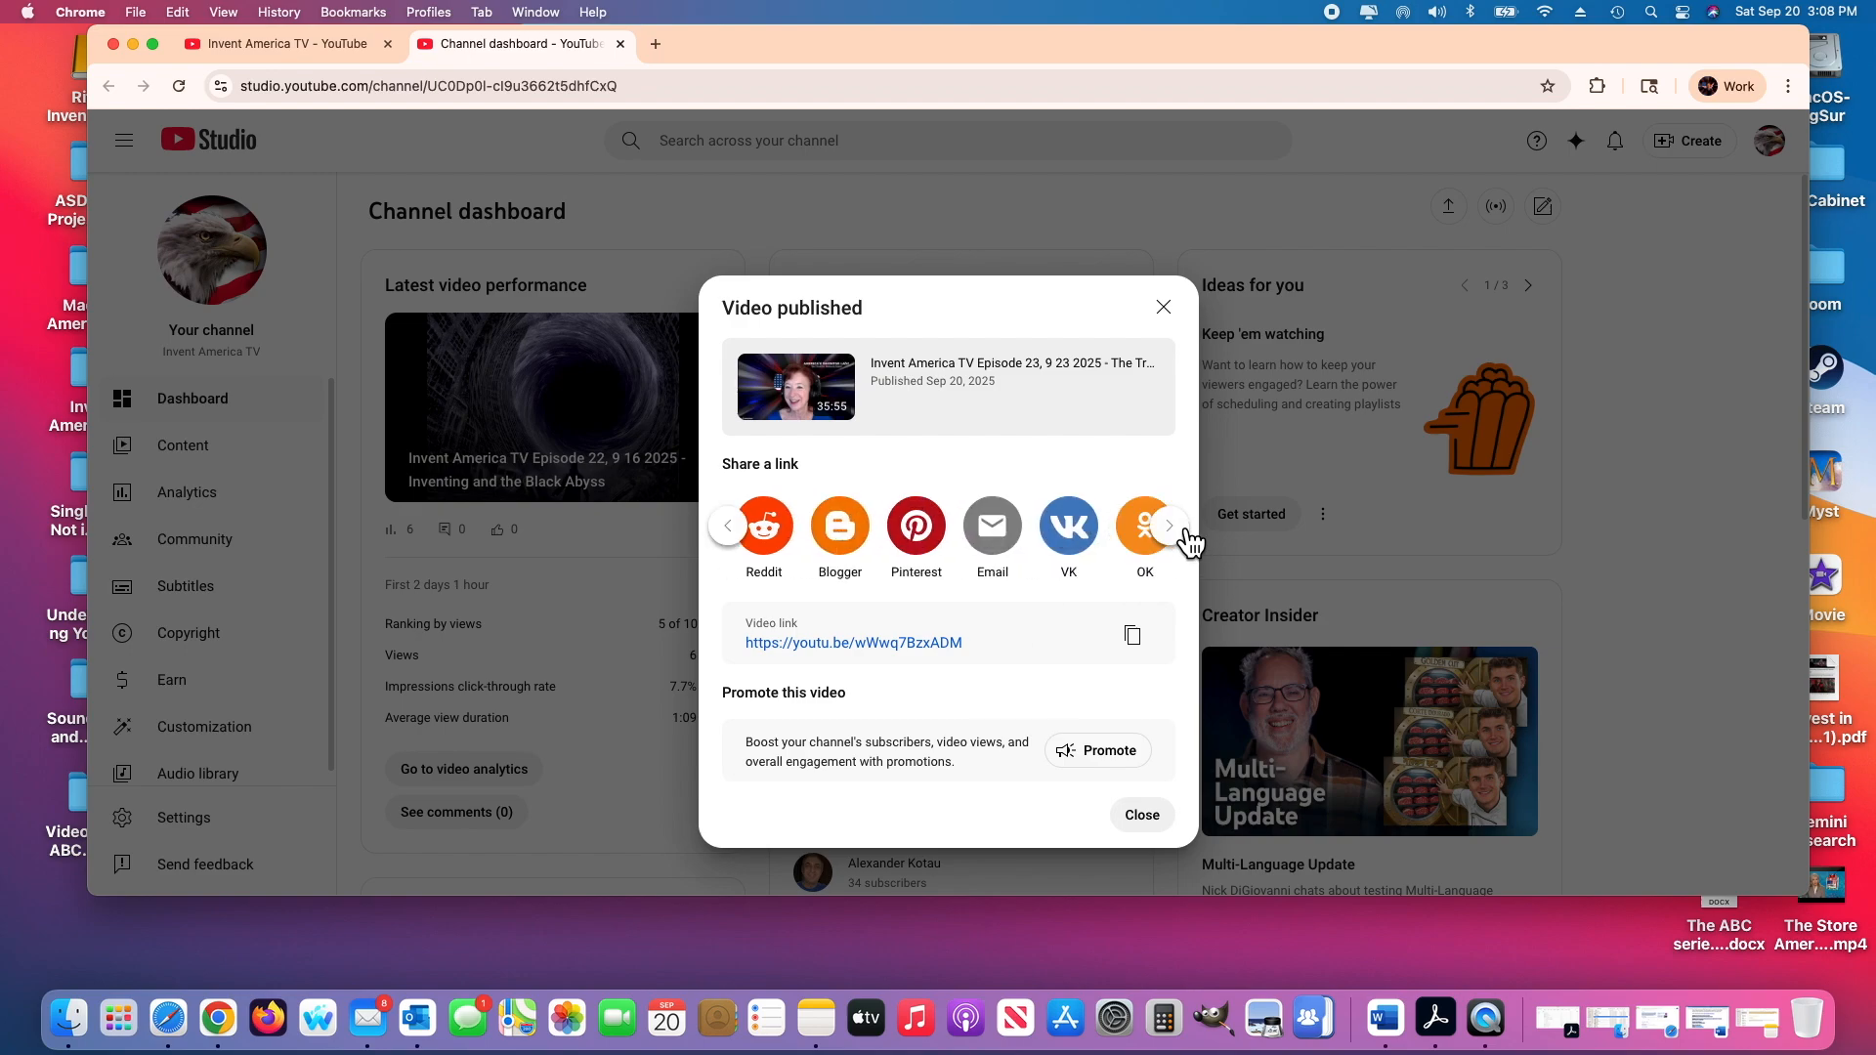
left_click(729, 528)
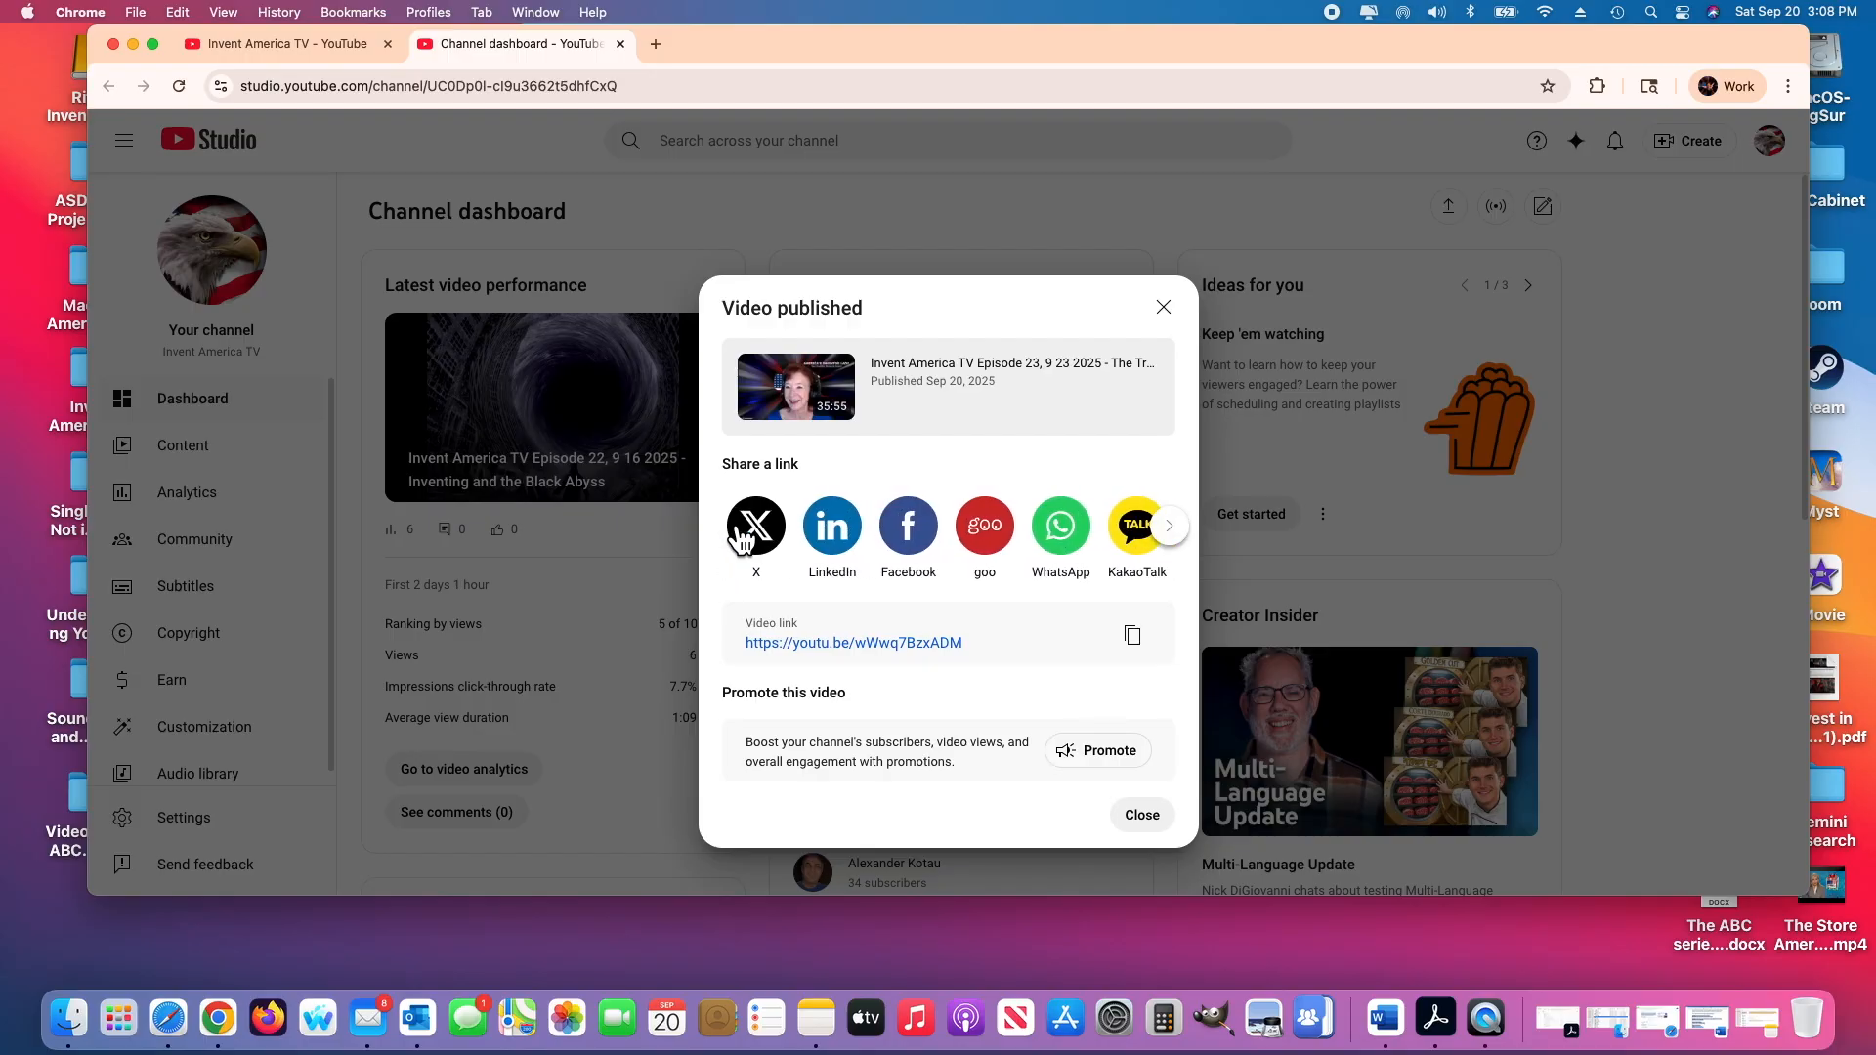
left_click(836, 540)
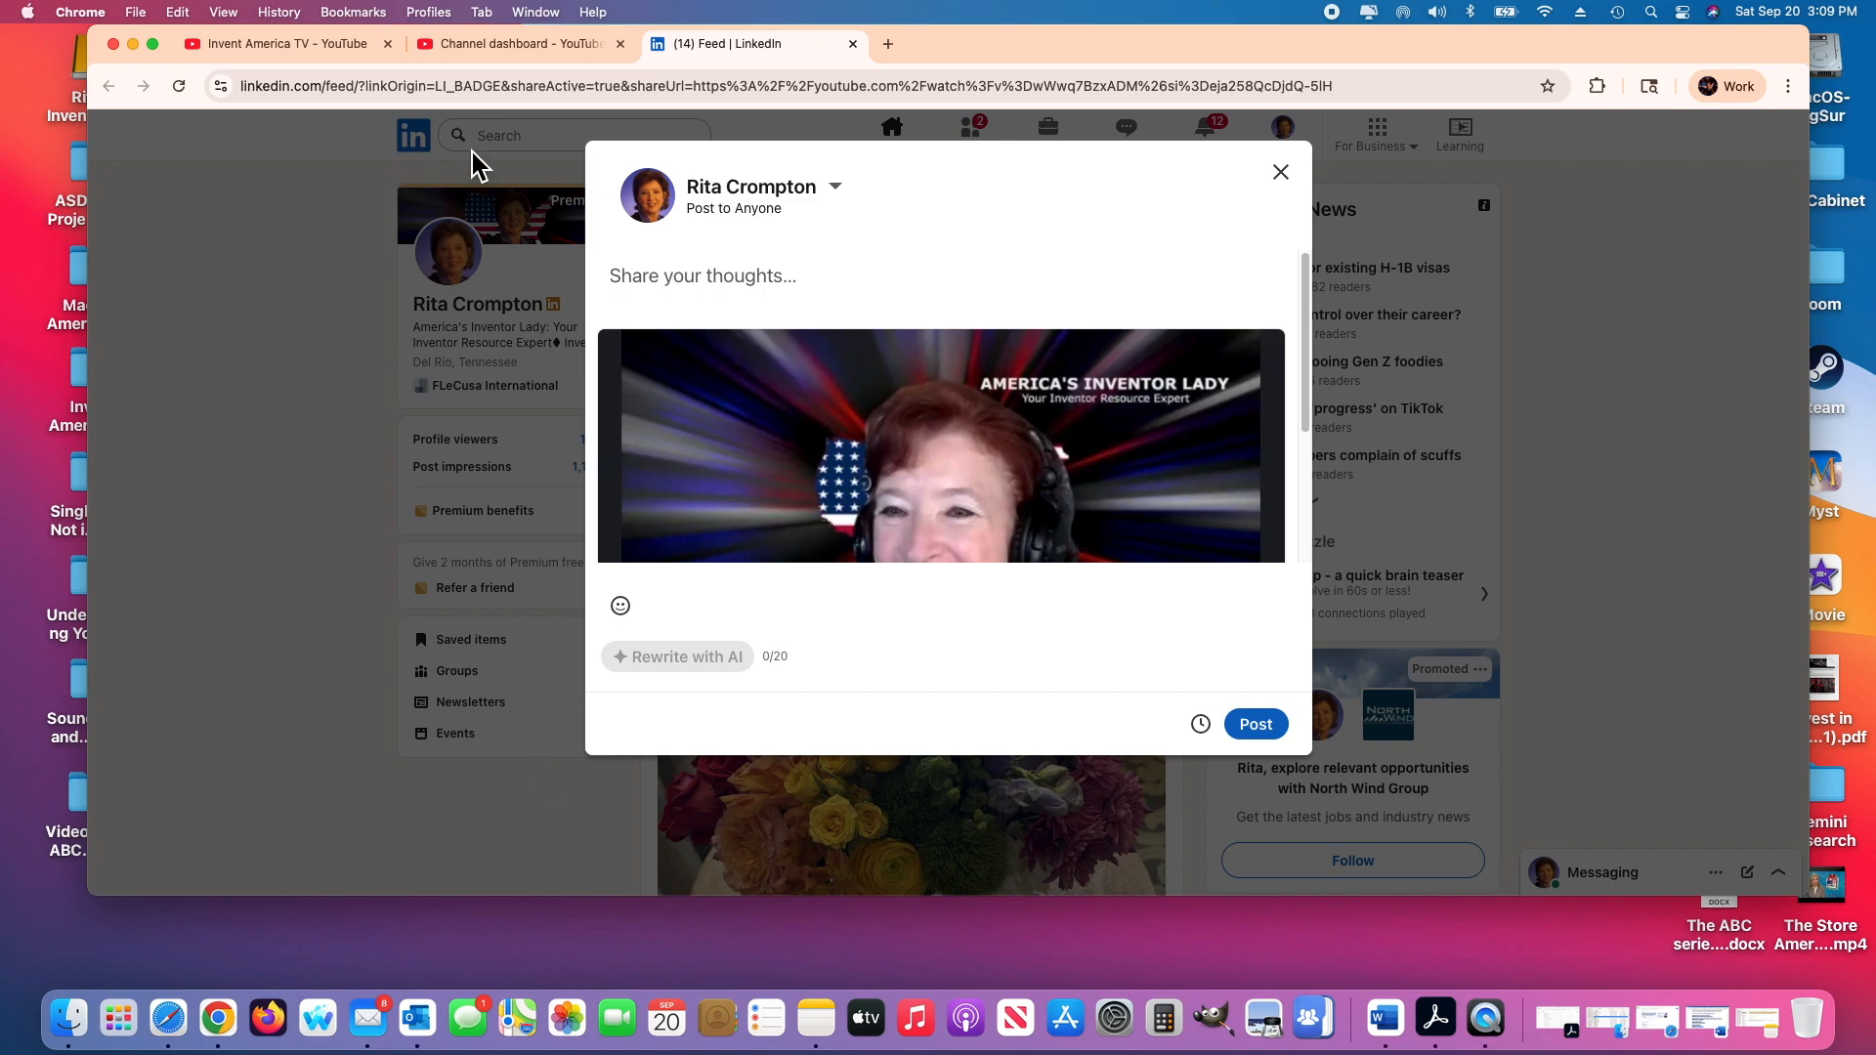
Return to YouTube and view the Invent America TV channel page to check its listing for Episode 23
left_click(481, 43)
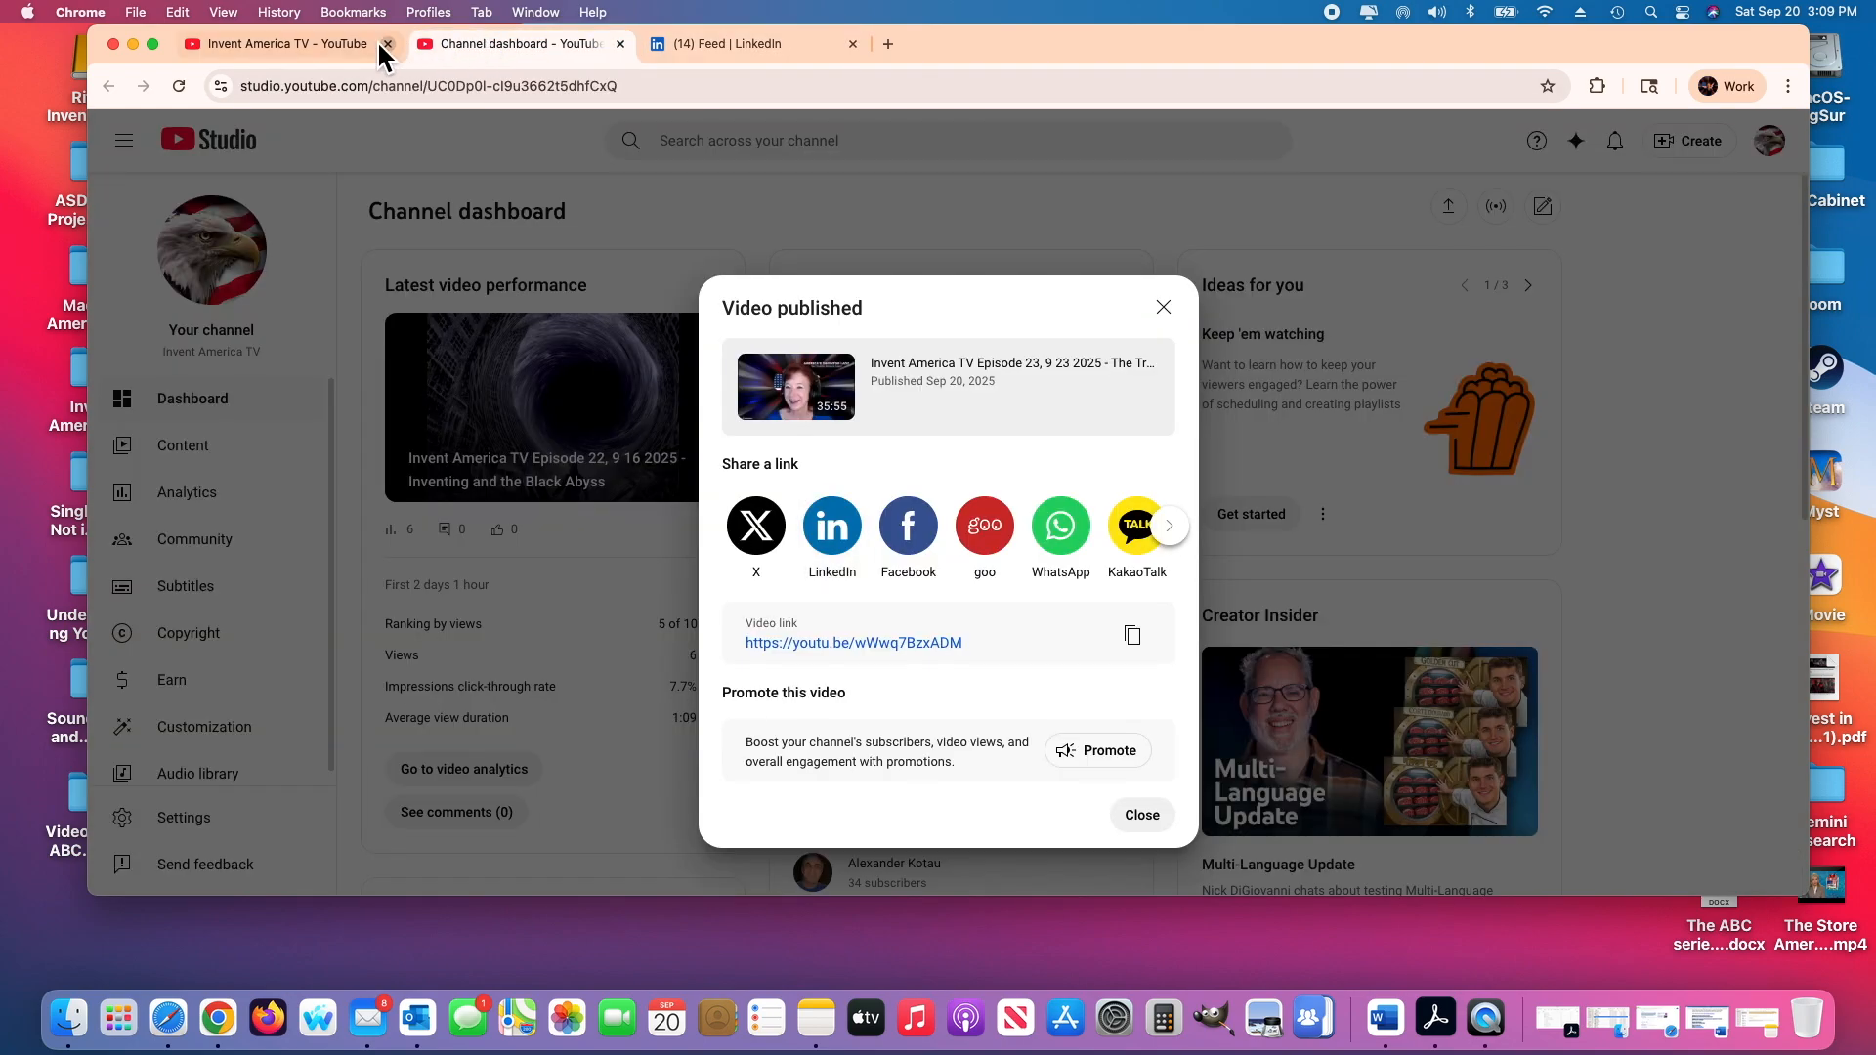
left_click(294, 47)
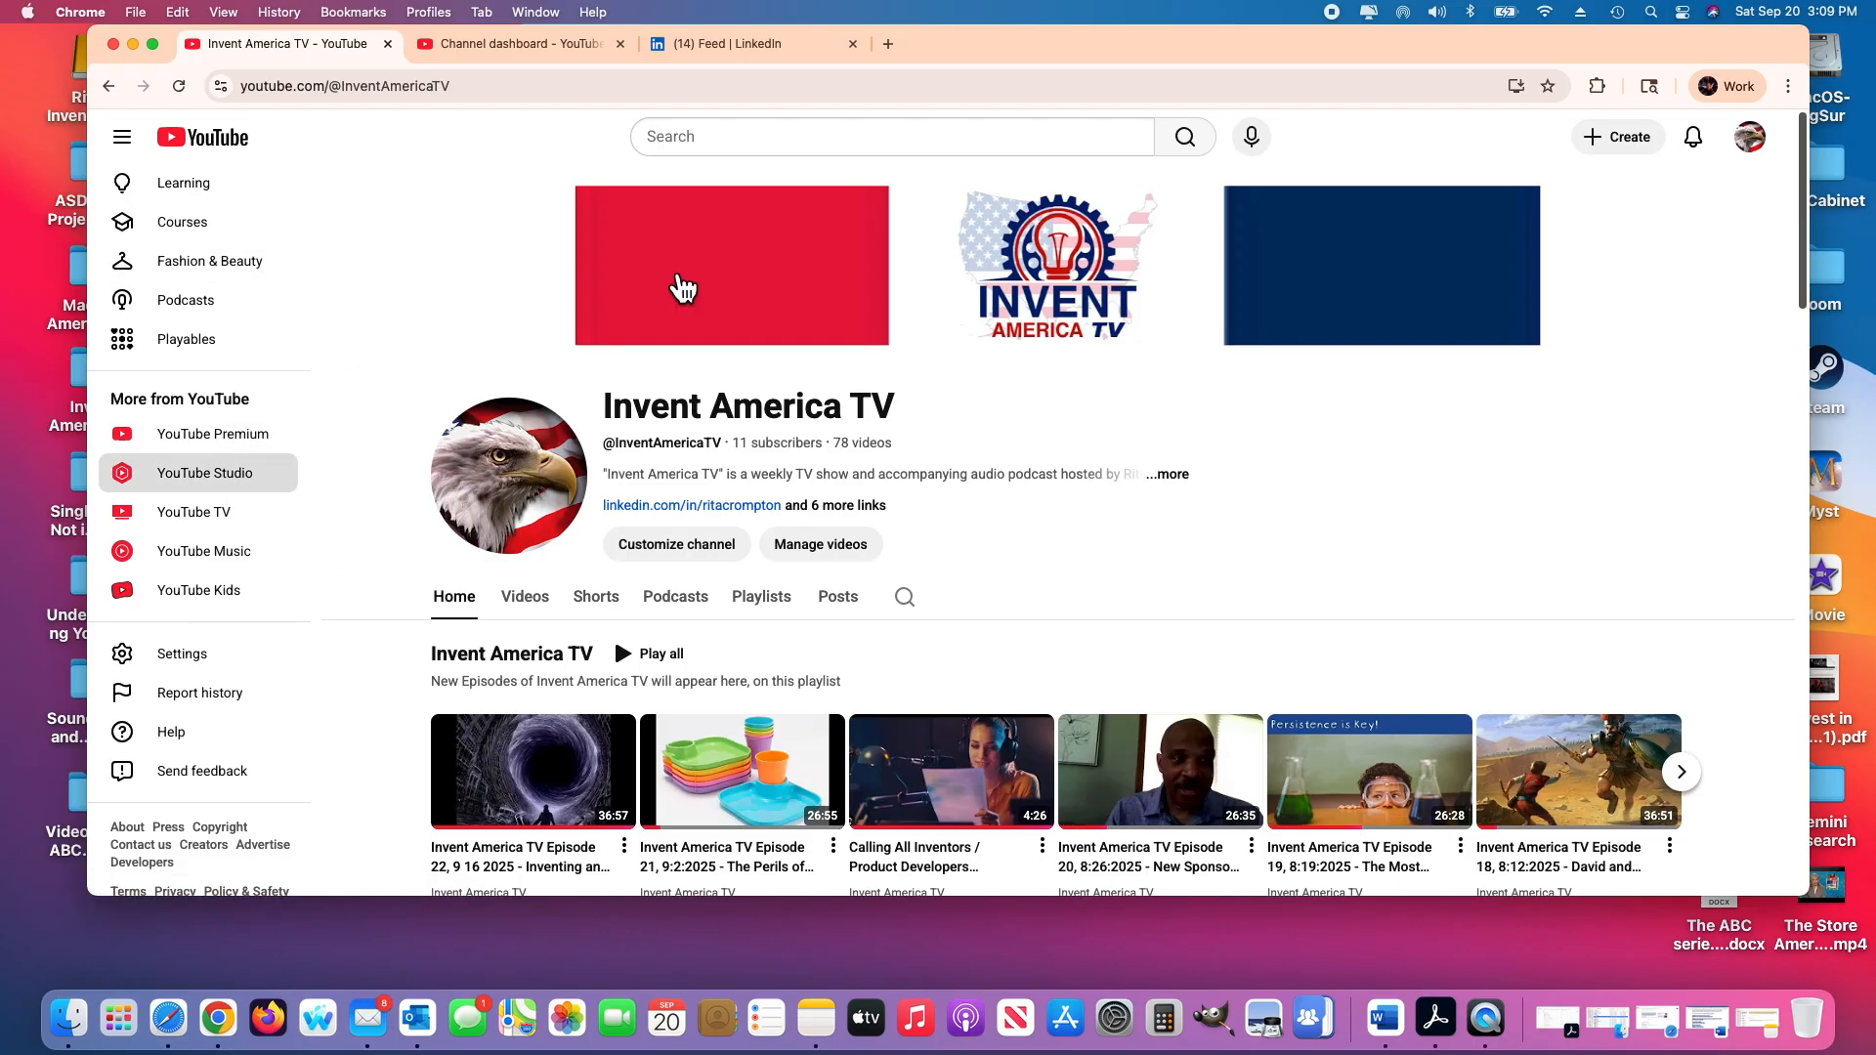
left_click(1772, 147)
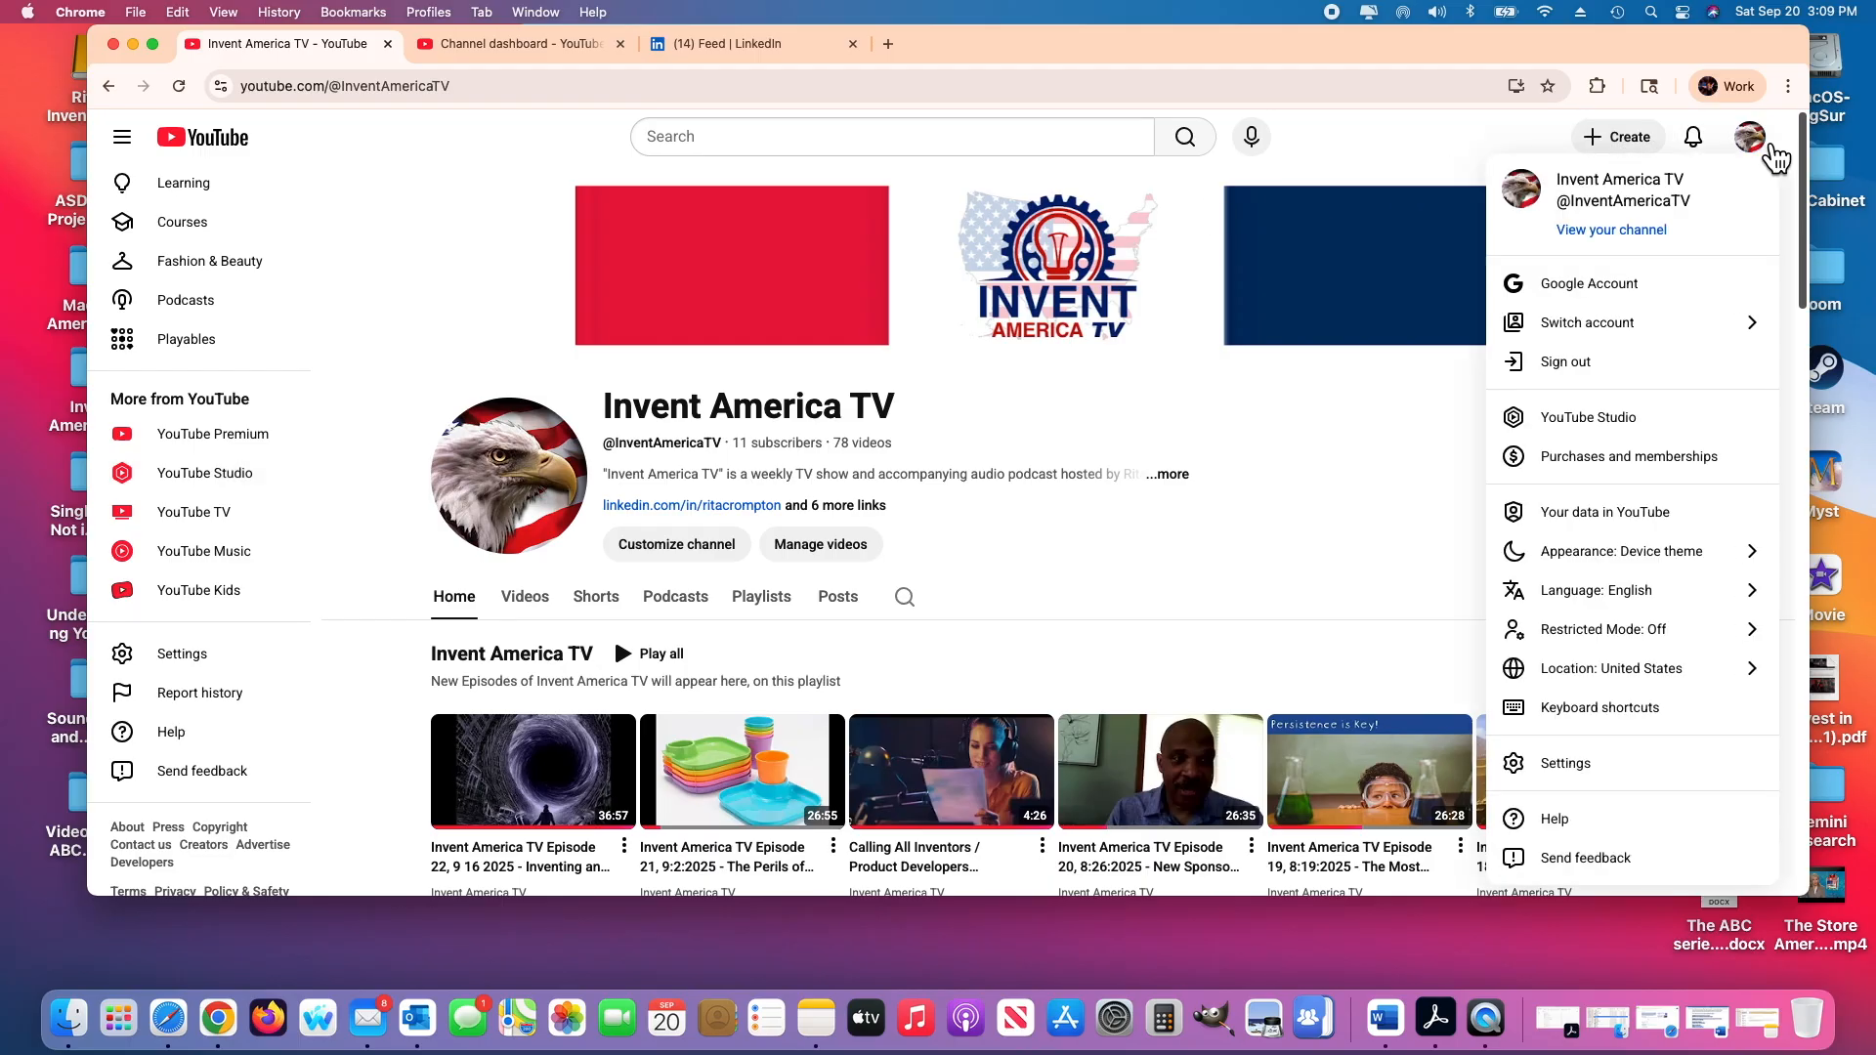
left_click(1624, 254)
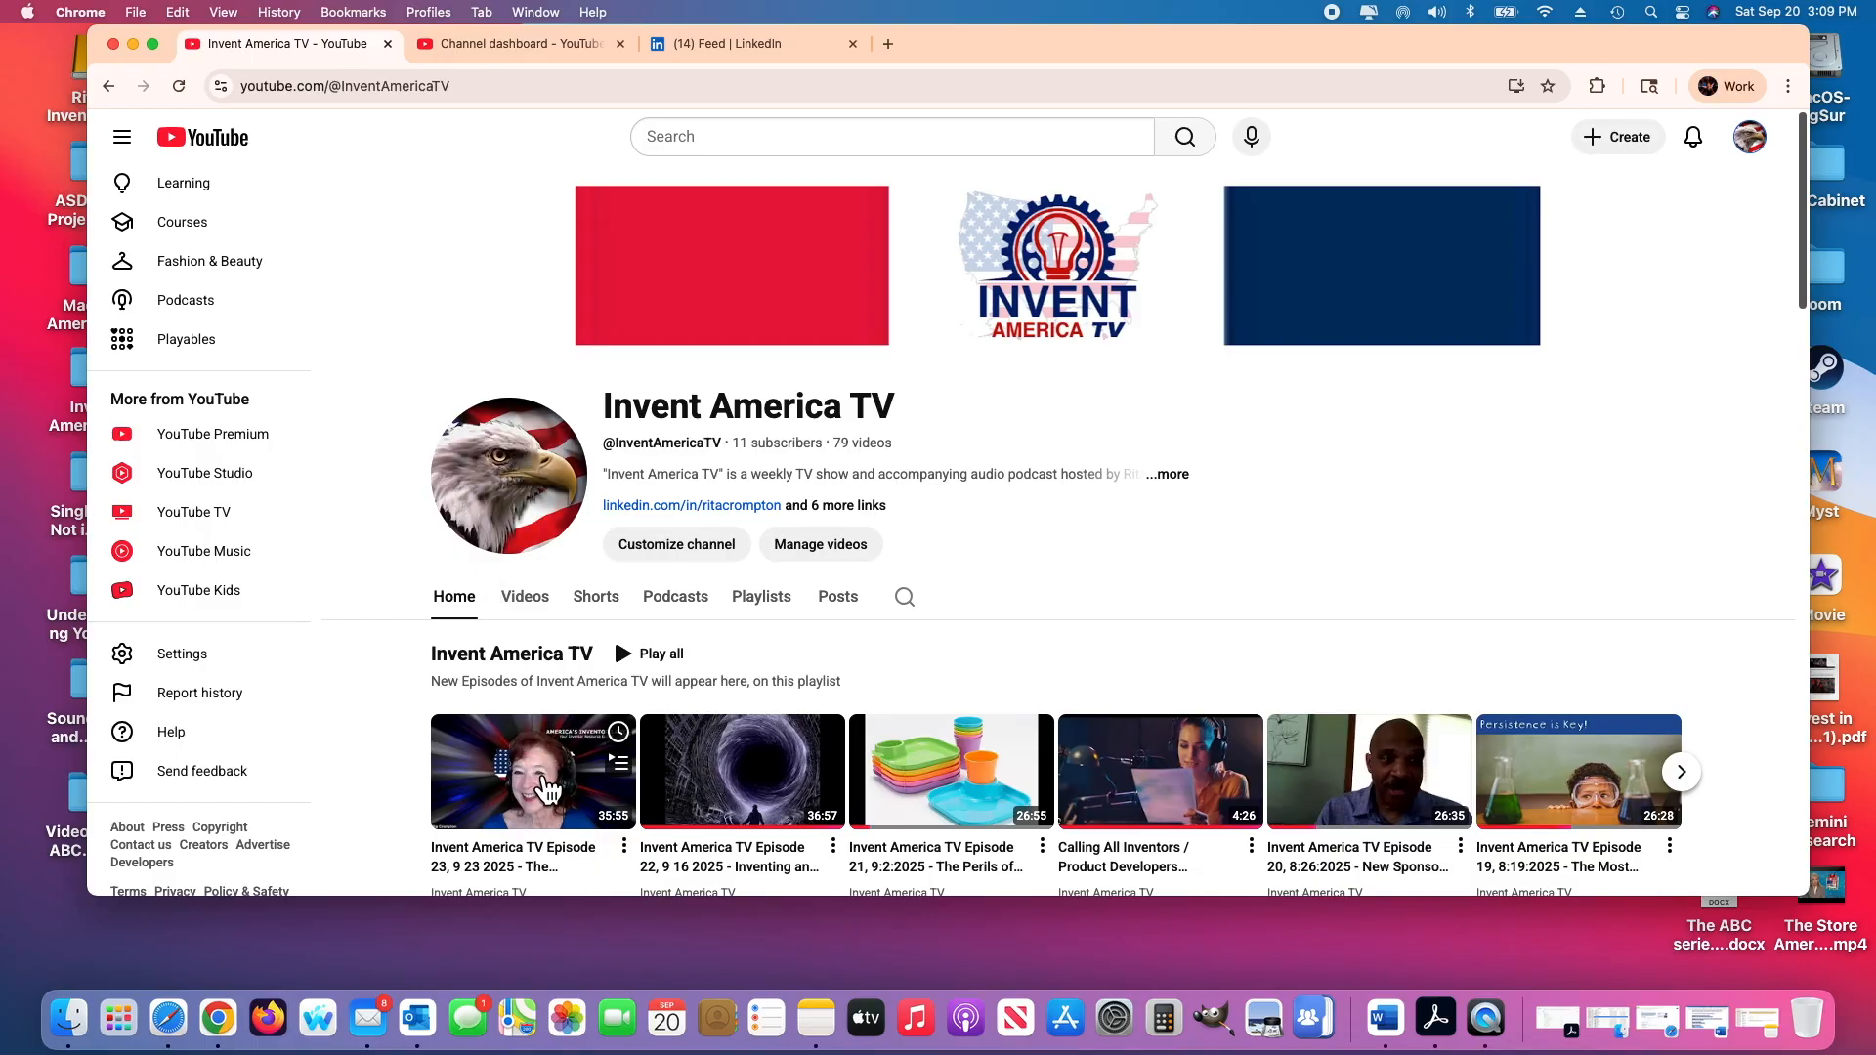
mouse_move(550, 794)
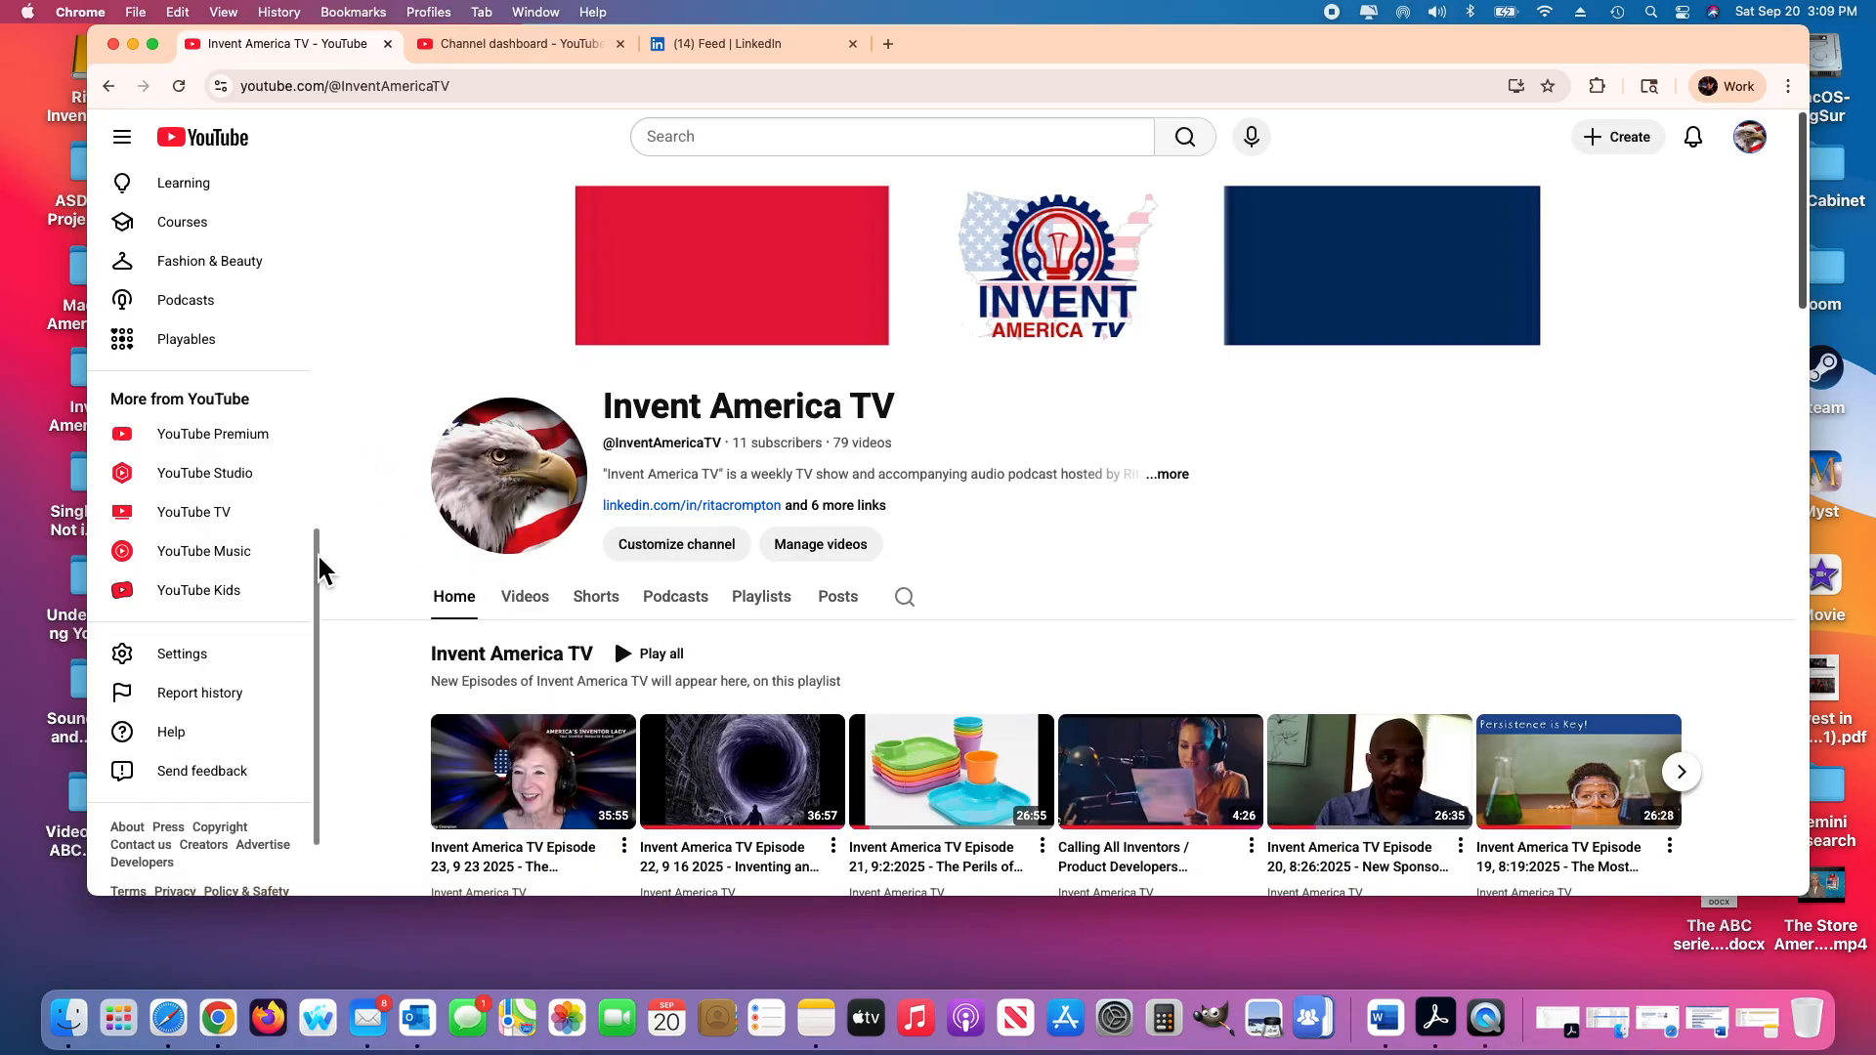
Open the video details of Episode 23 from the channel content in YouTube Studio
scroll(315, 555, "down", 3)
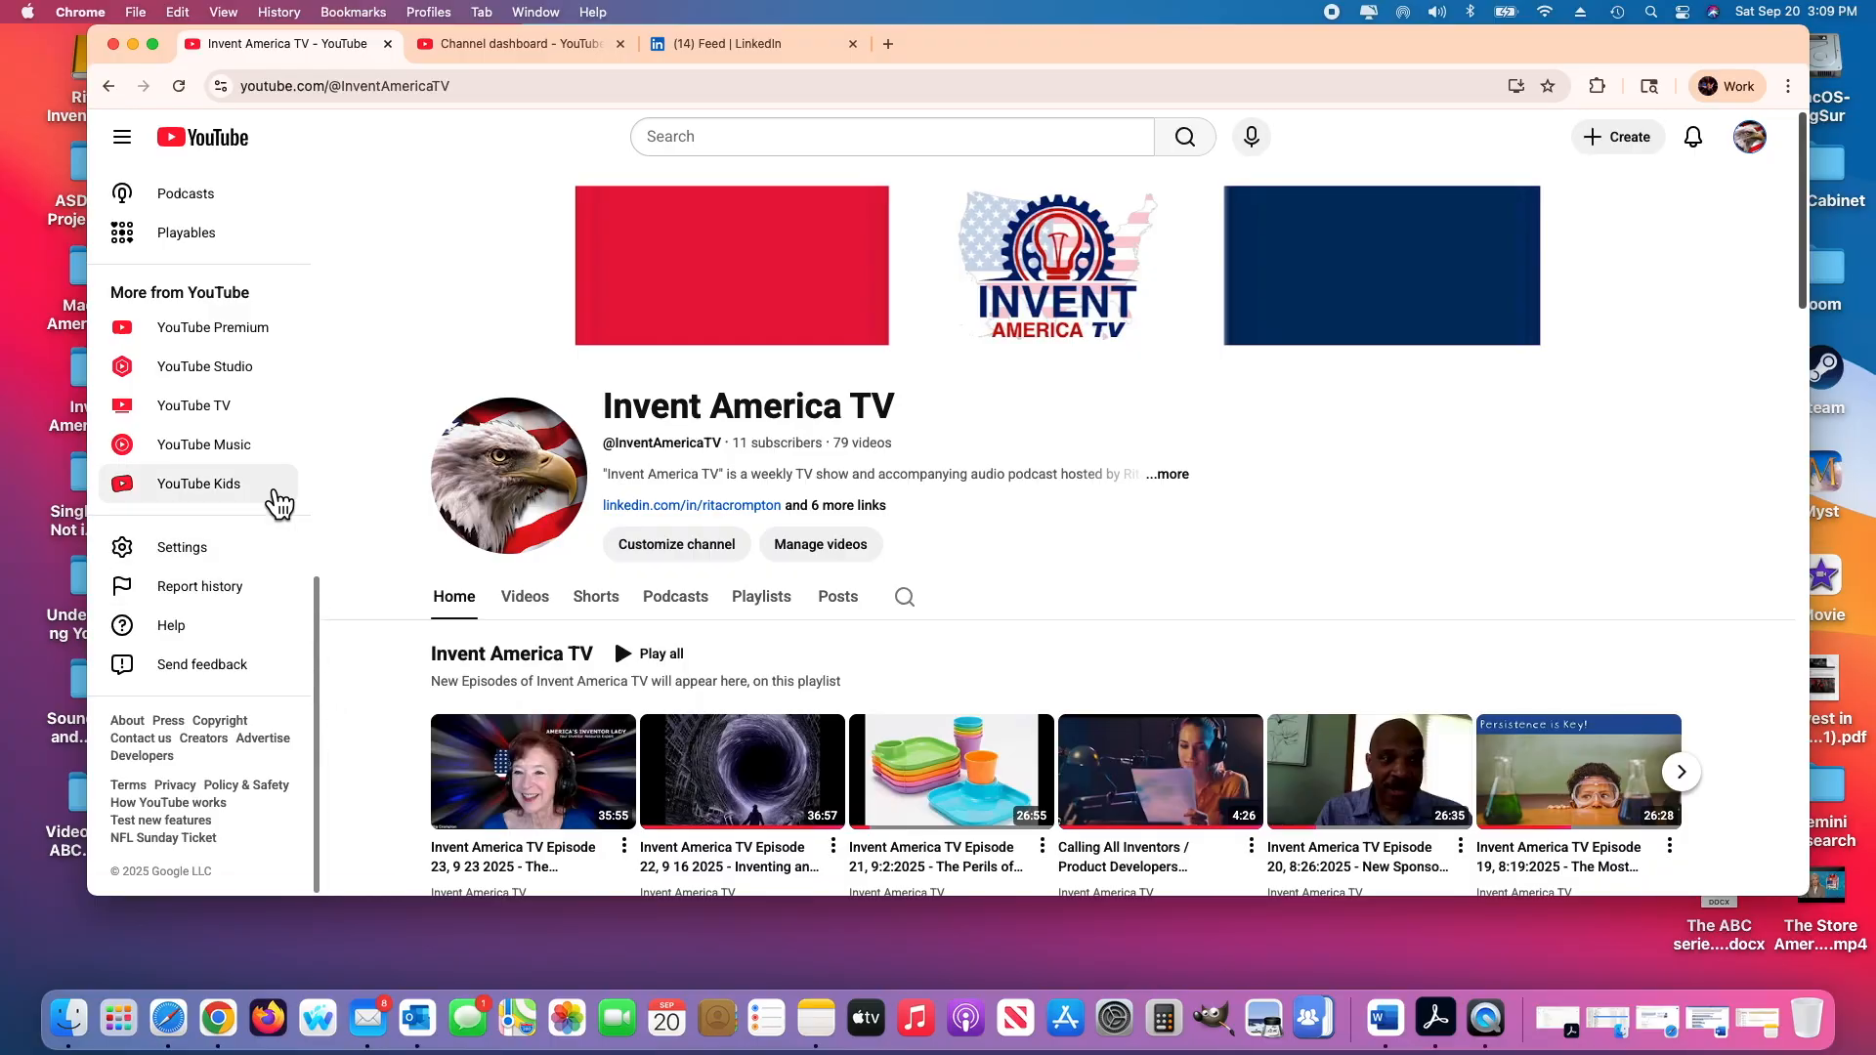
left_click(233, 377)
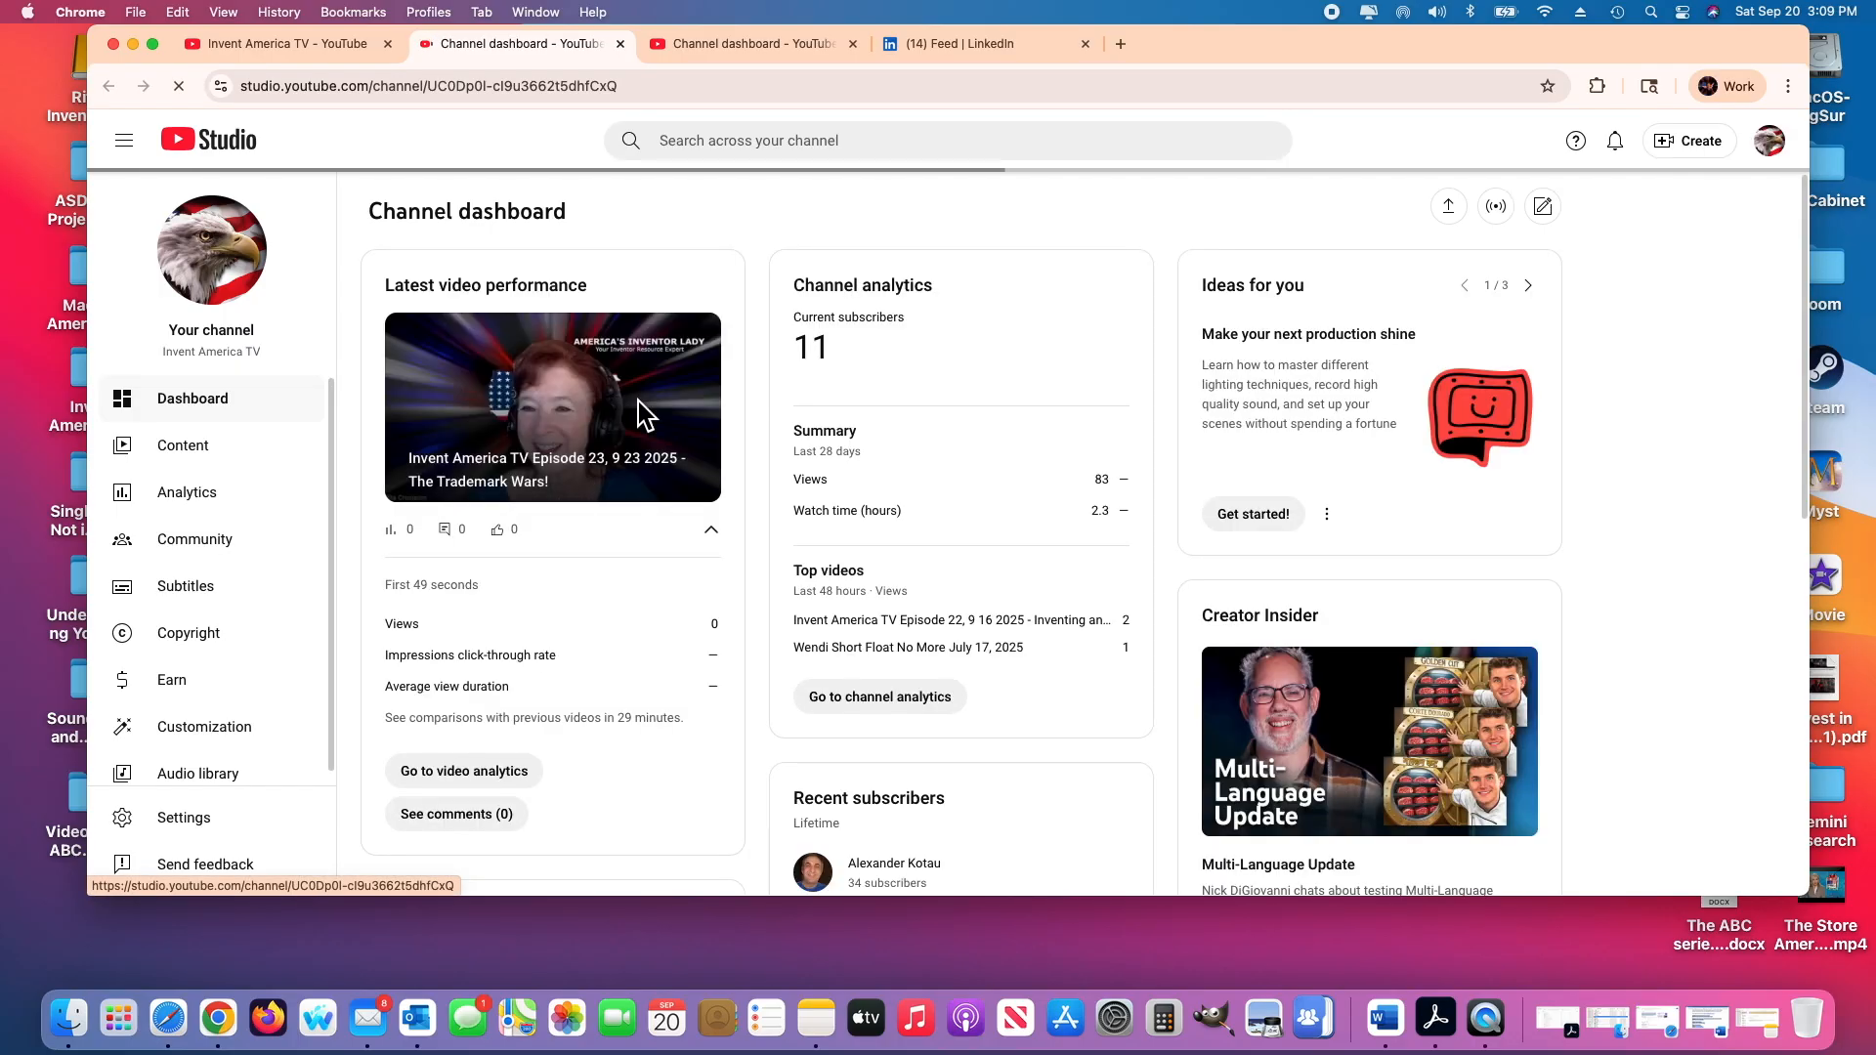
left_click(193, 458)
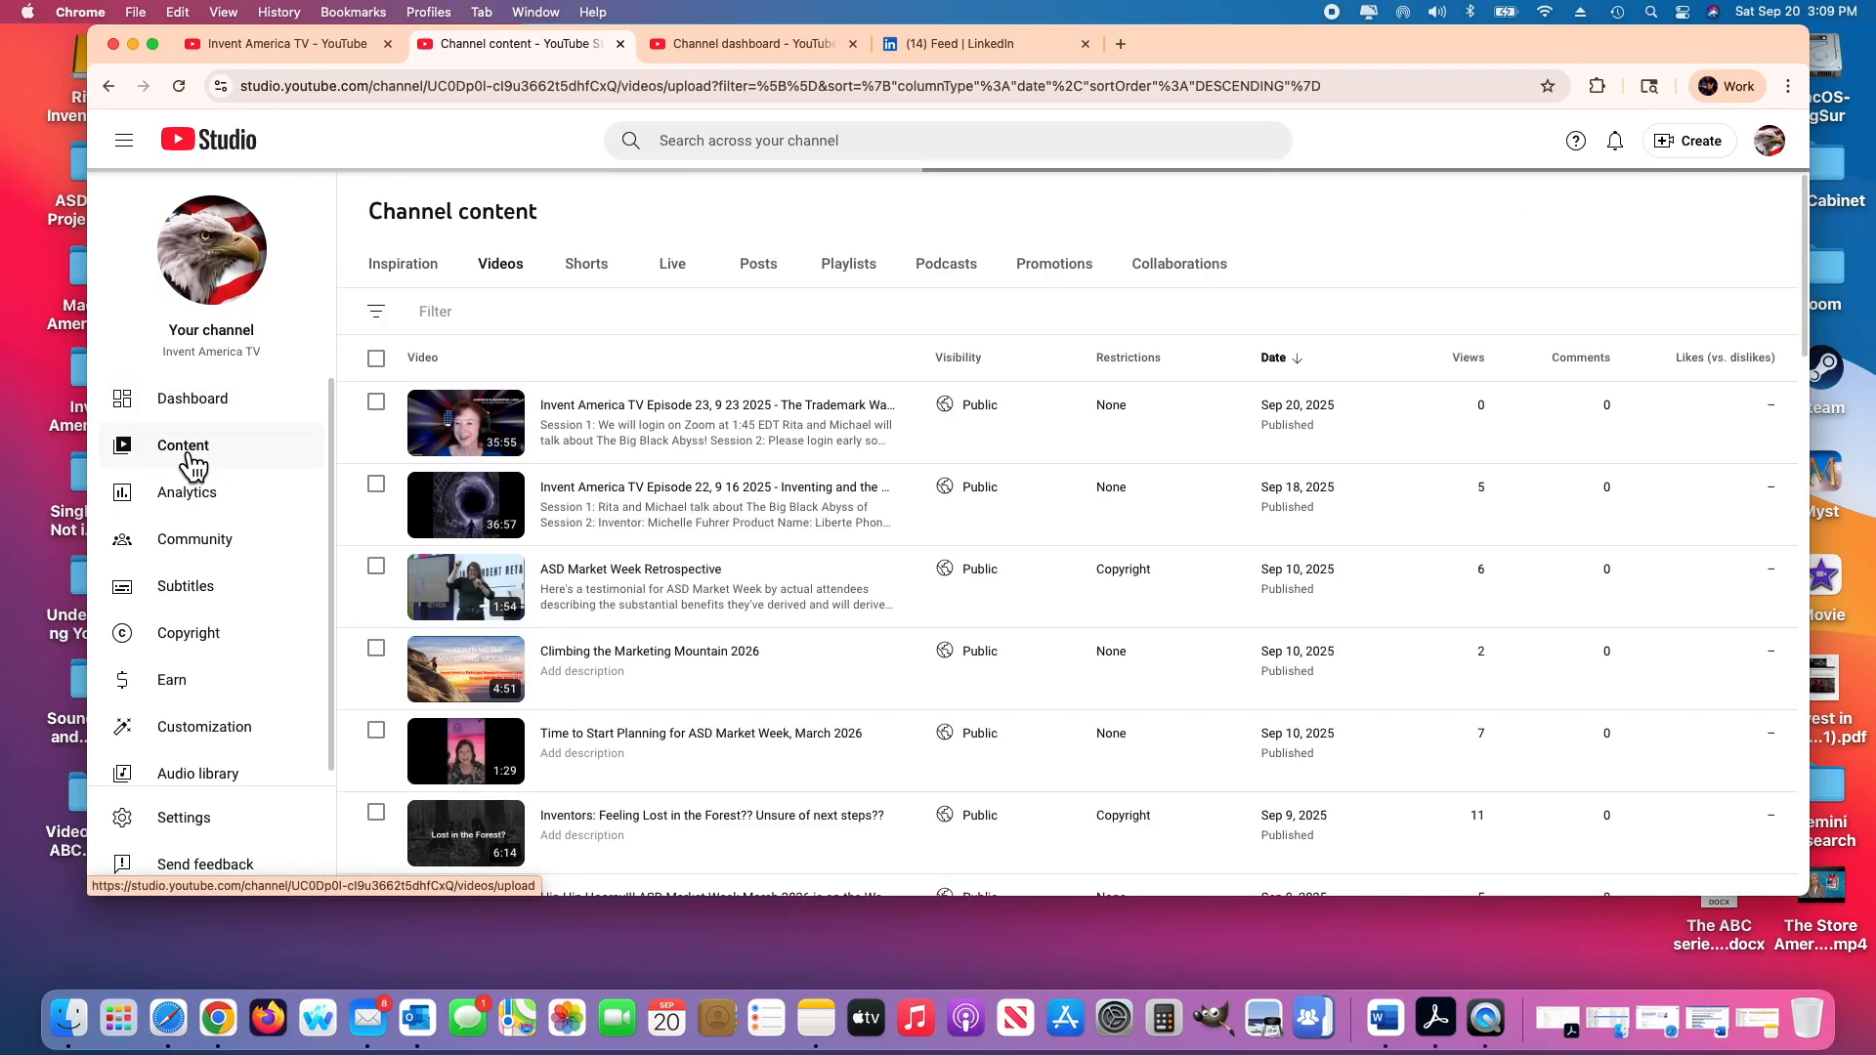
left_click(730, 413)
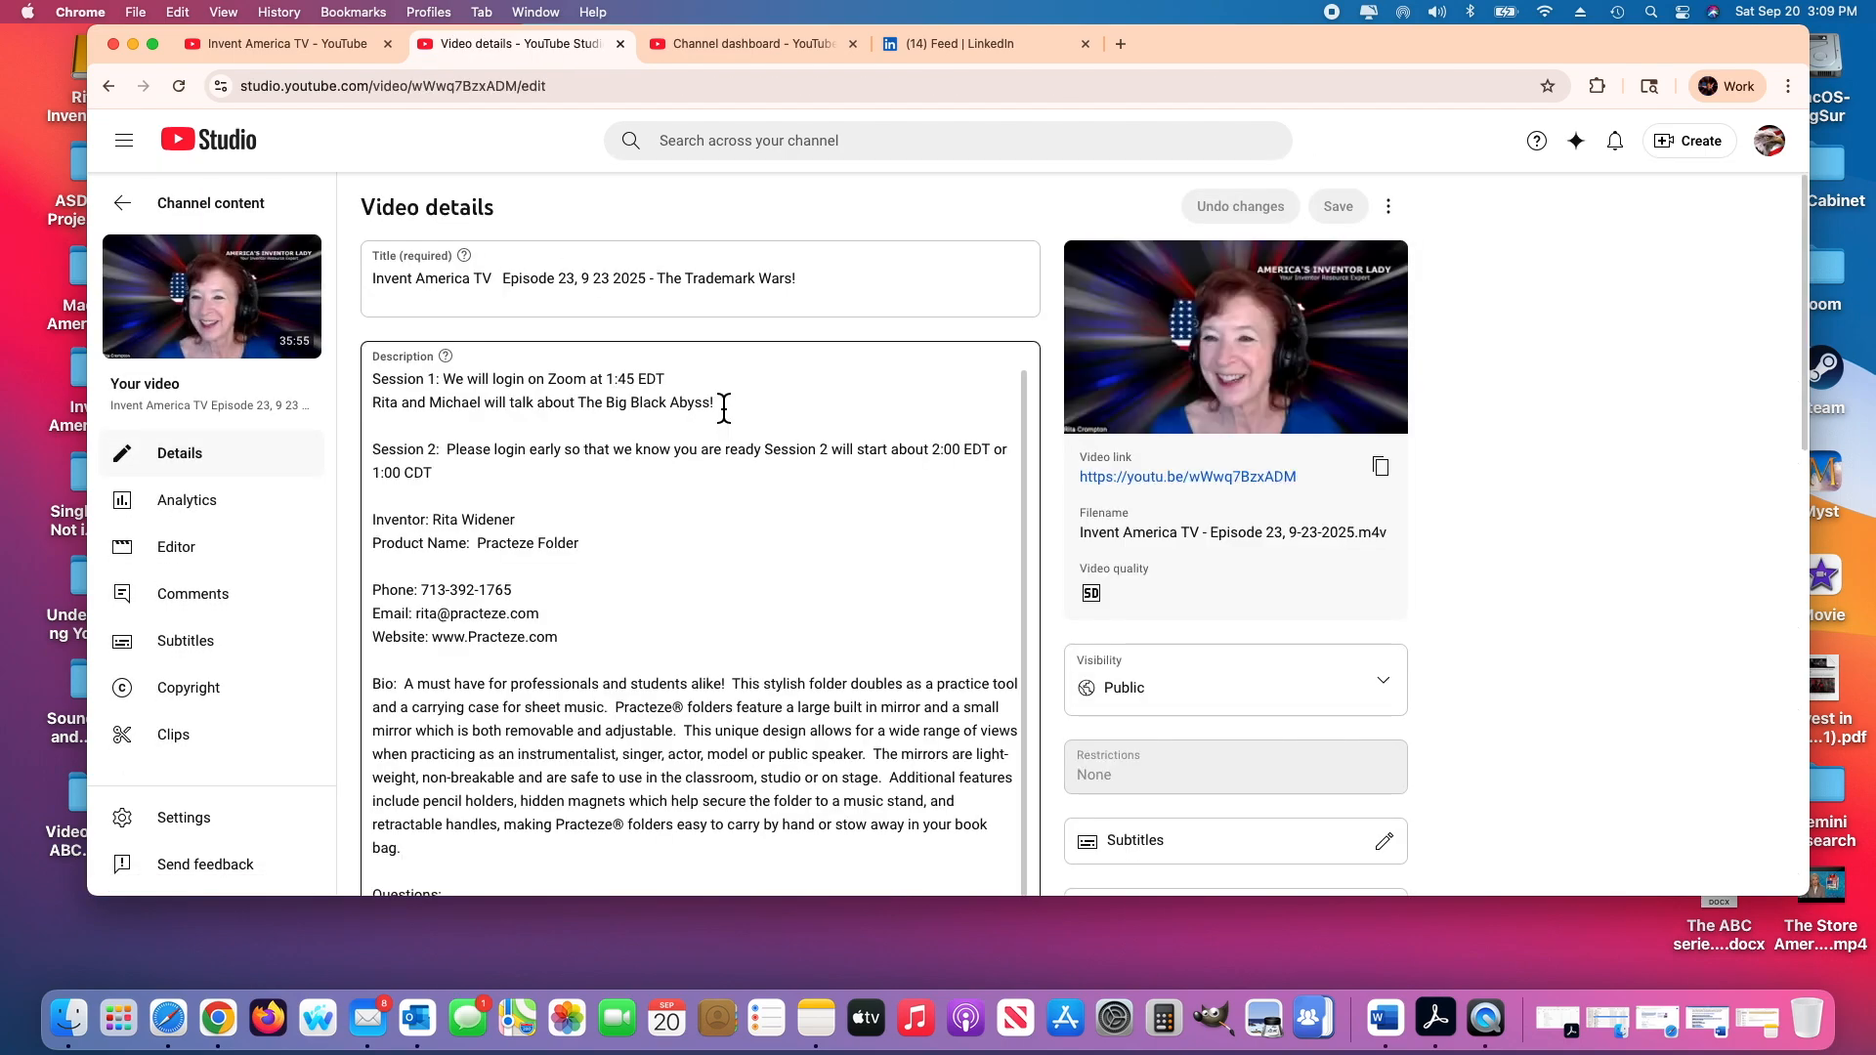
Copy the entire description text of Episode 23
left_click_drag(373, 380, 904, 775)
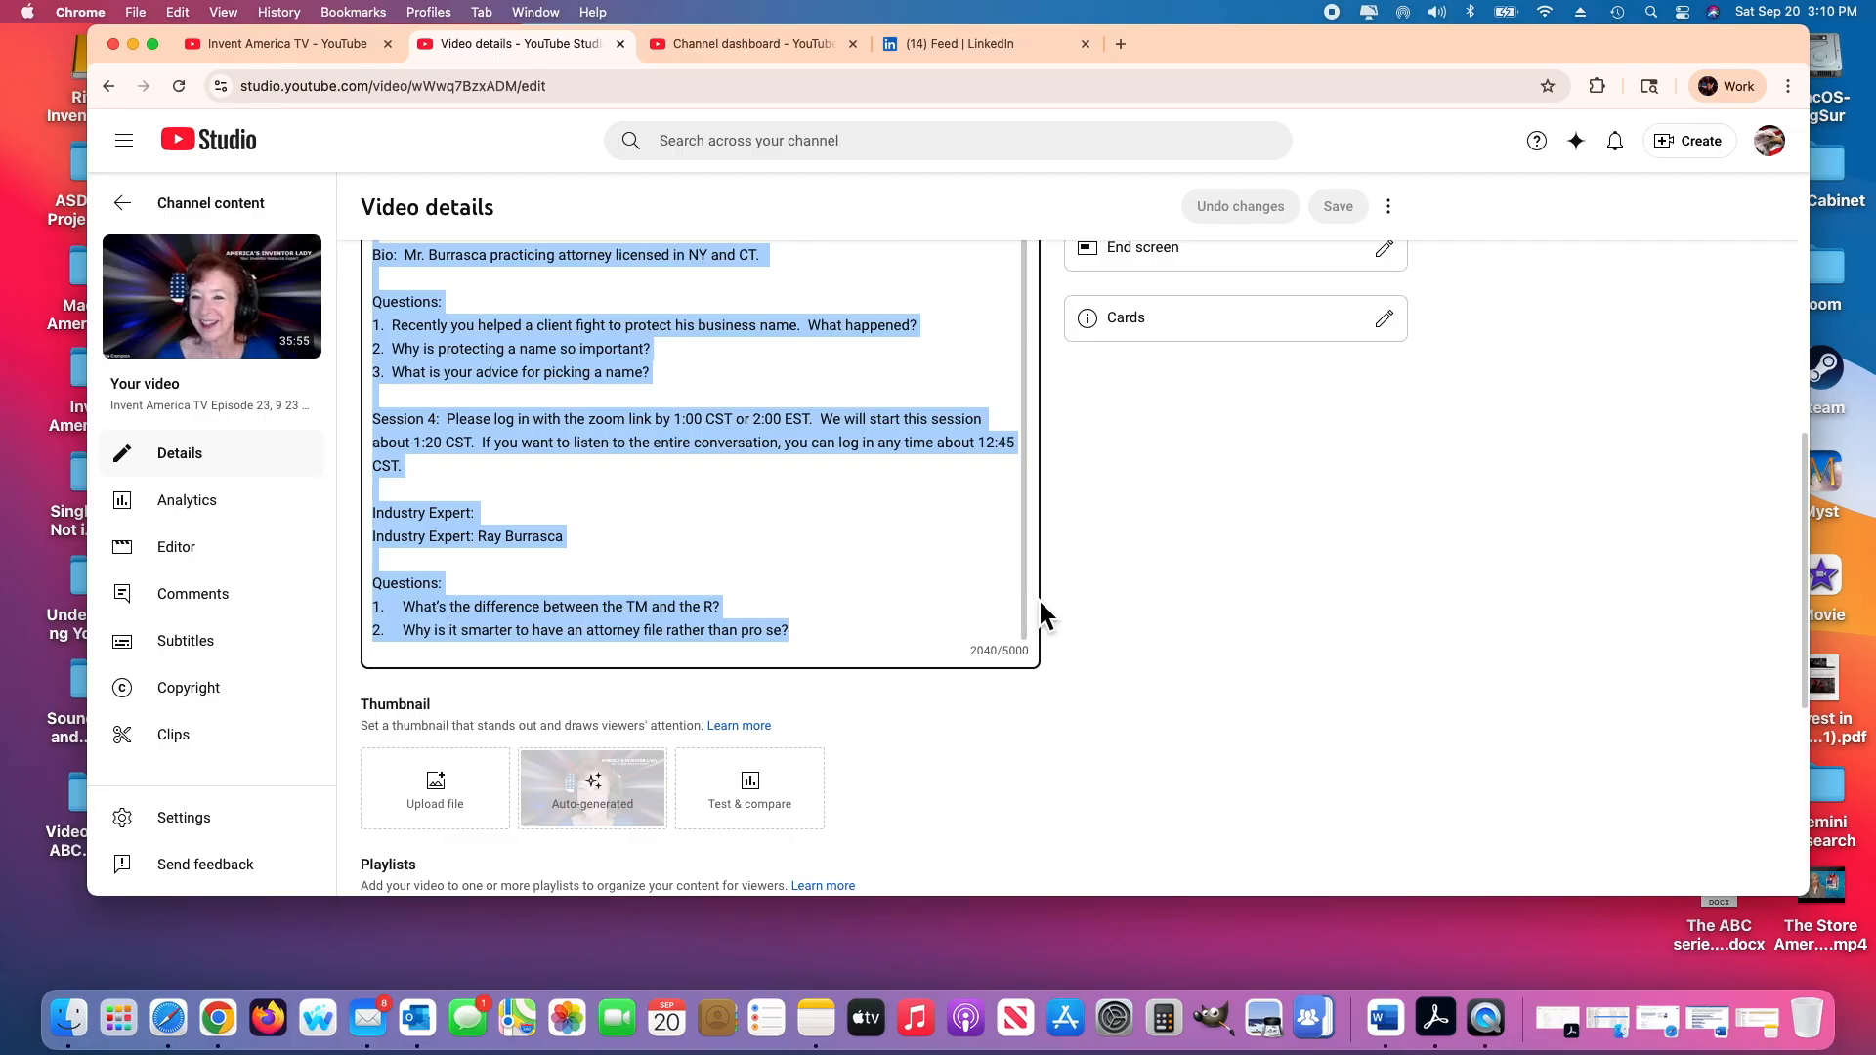
right_click(837, 432)
left_click(865, 604)
scroll(1805, 536, "down", 2)
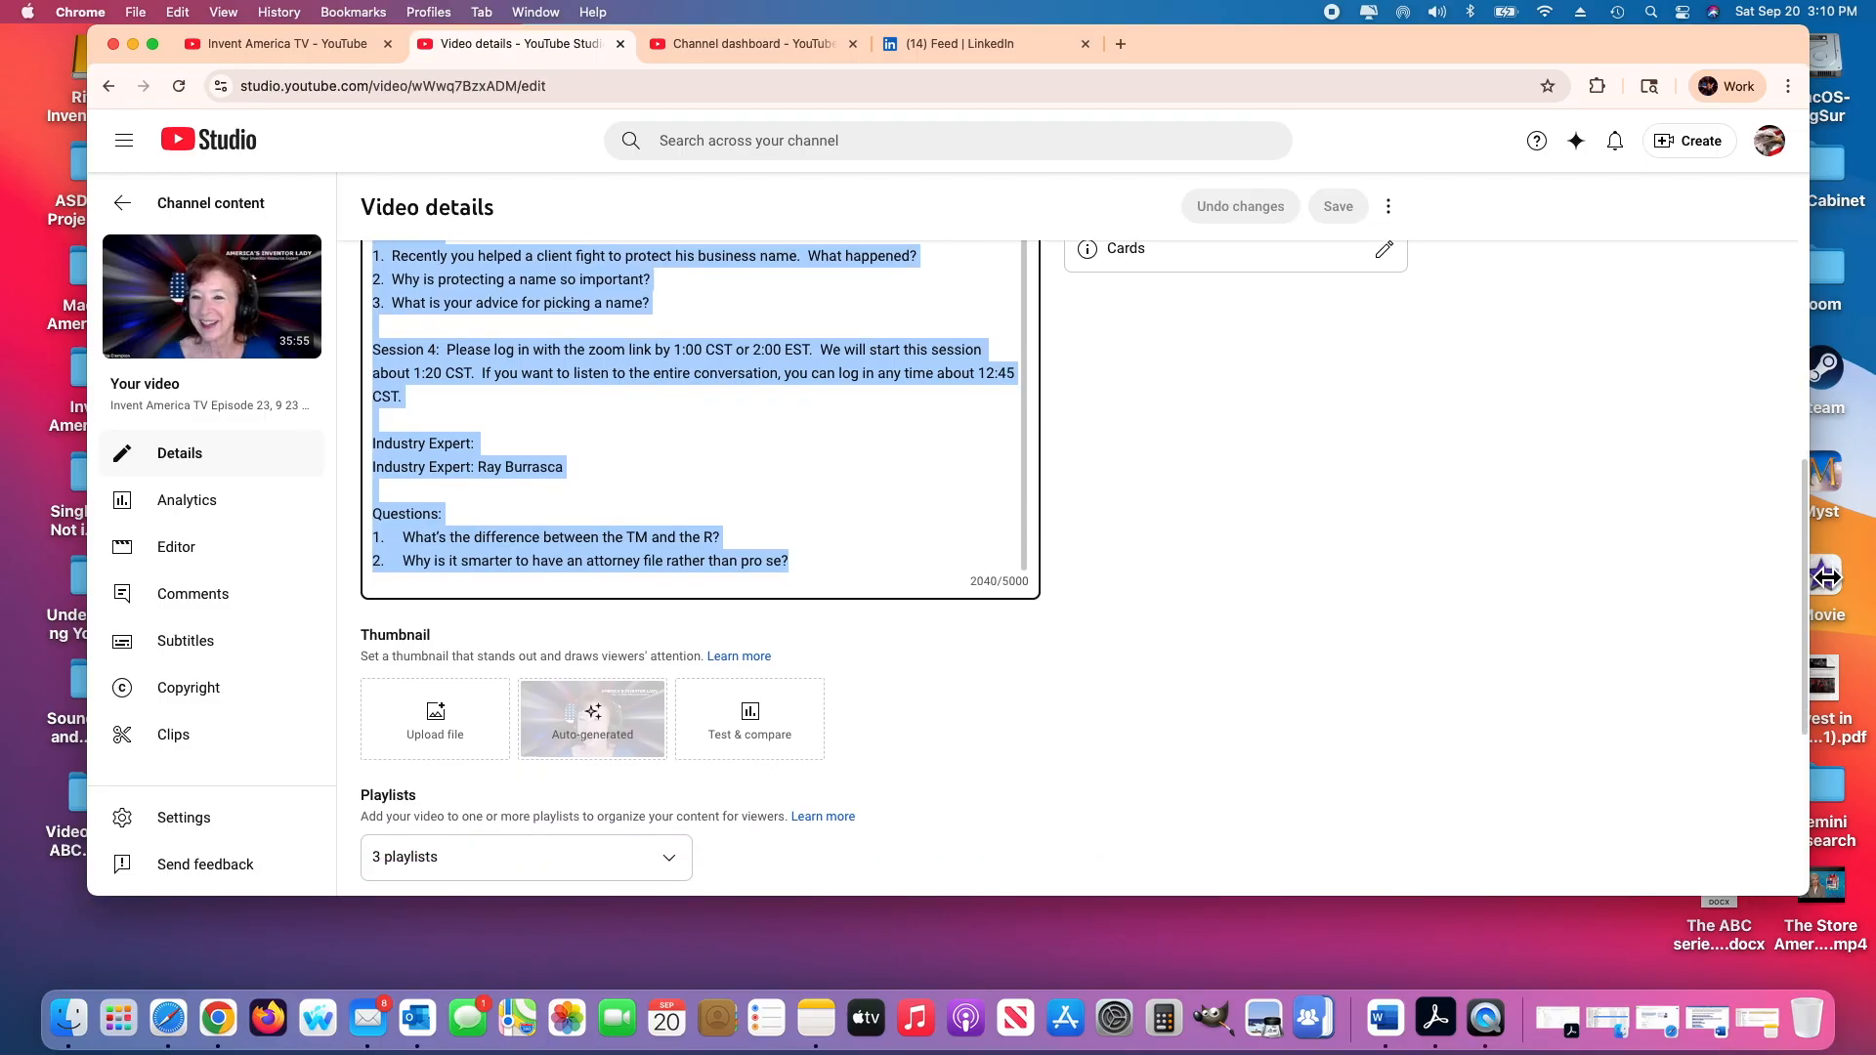
Paste the copied description into the LinkedIn post draft and rewrite it with AI
left_click(952, 47)
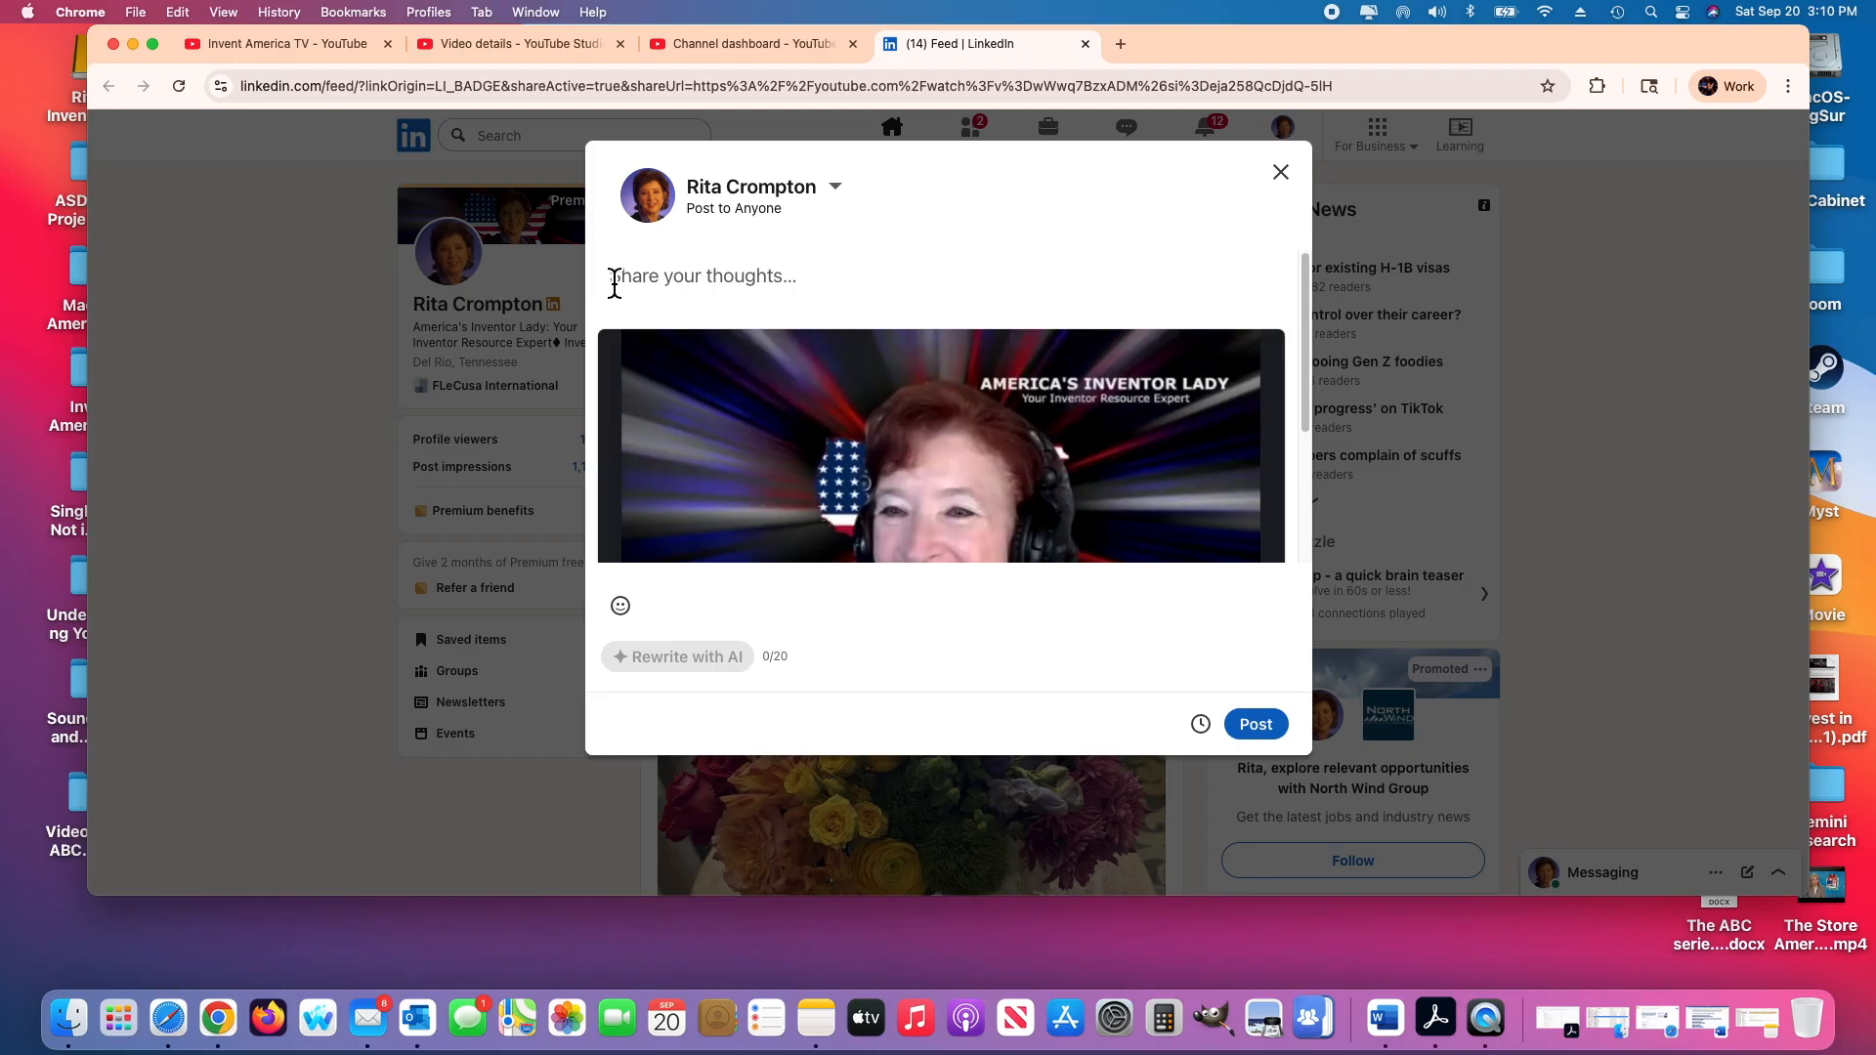
right_click(612, 280)
left_click(640, 436)
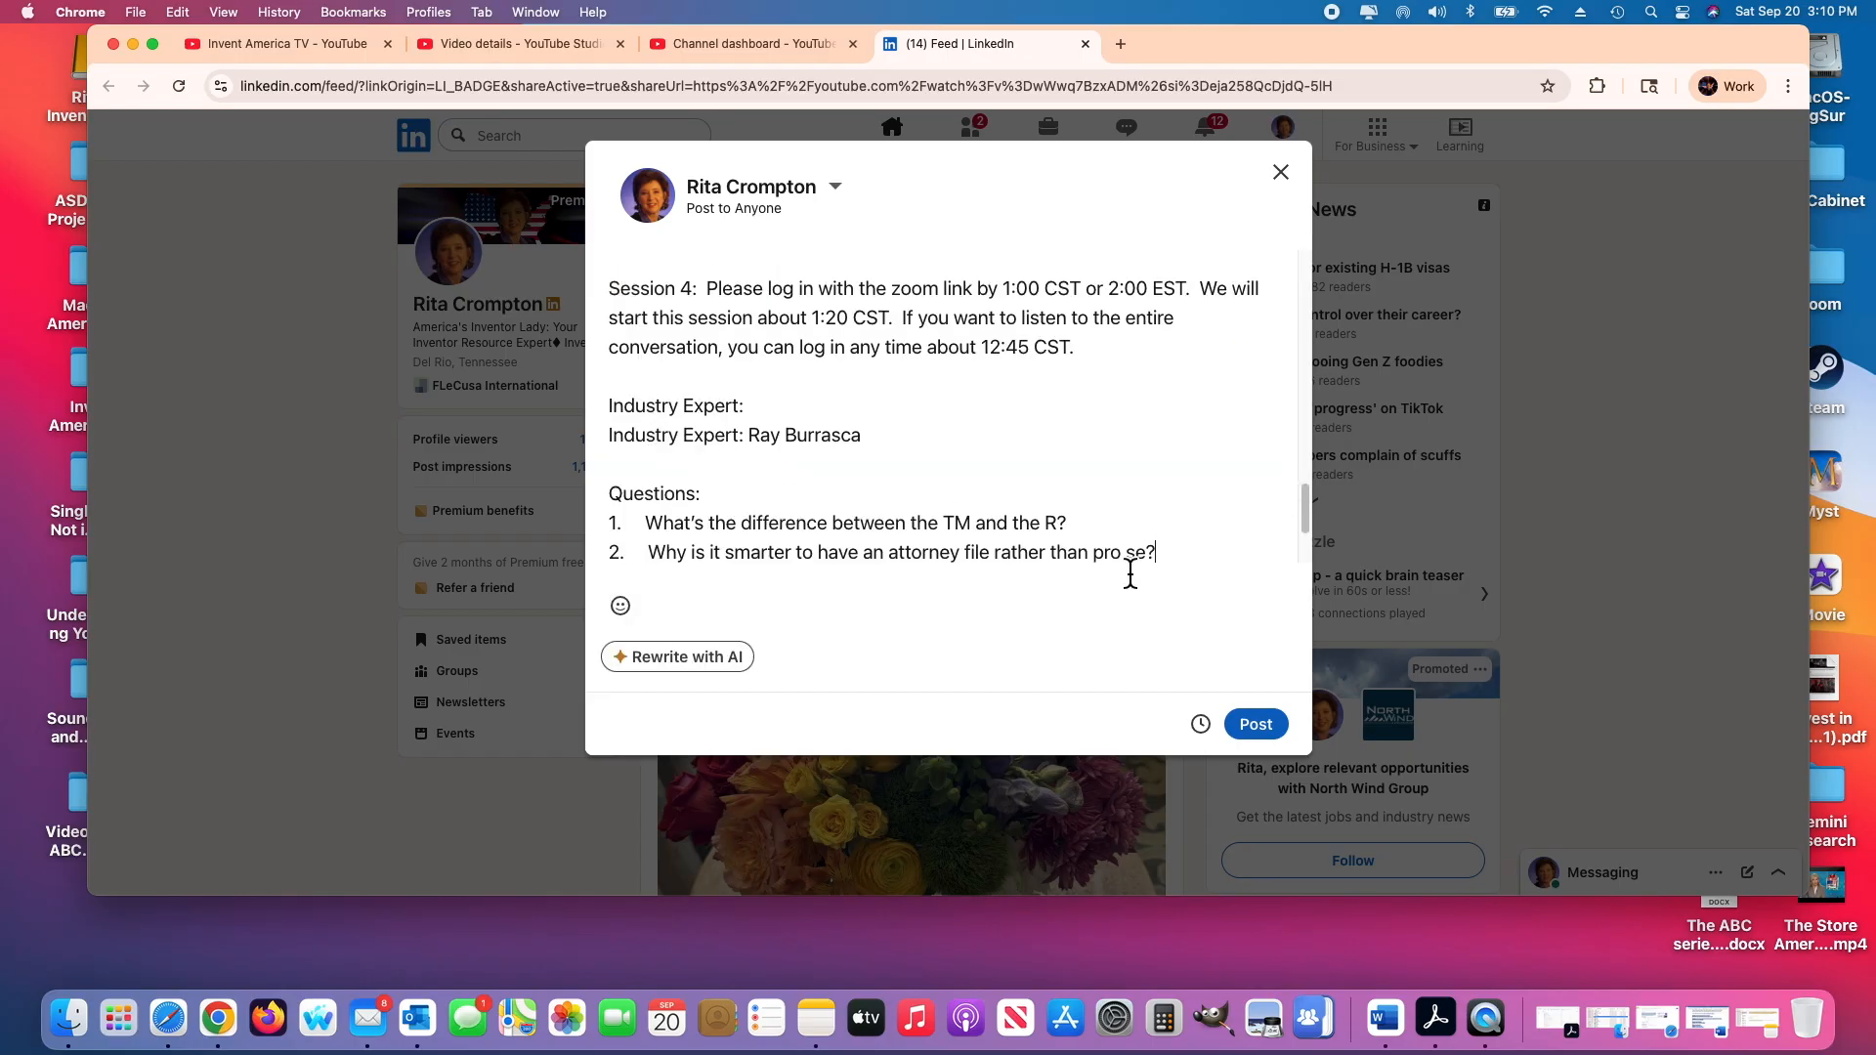
left_click(684, 660)
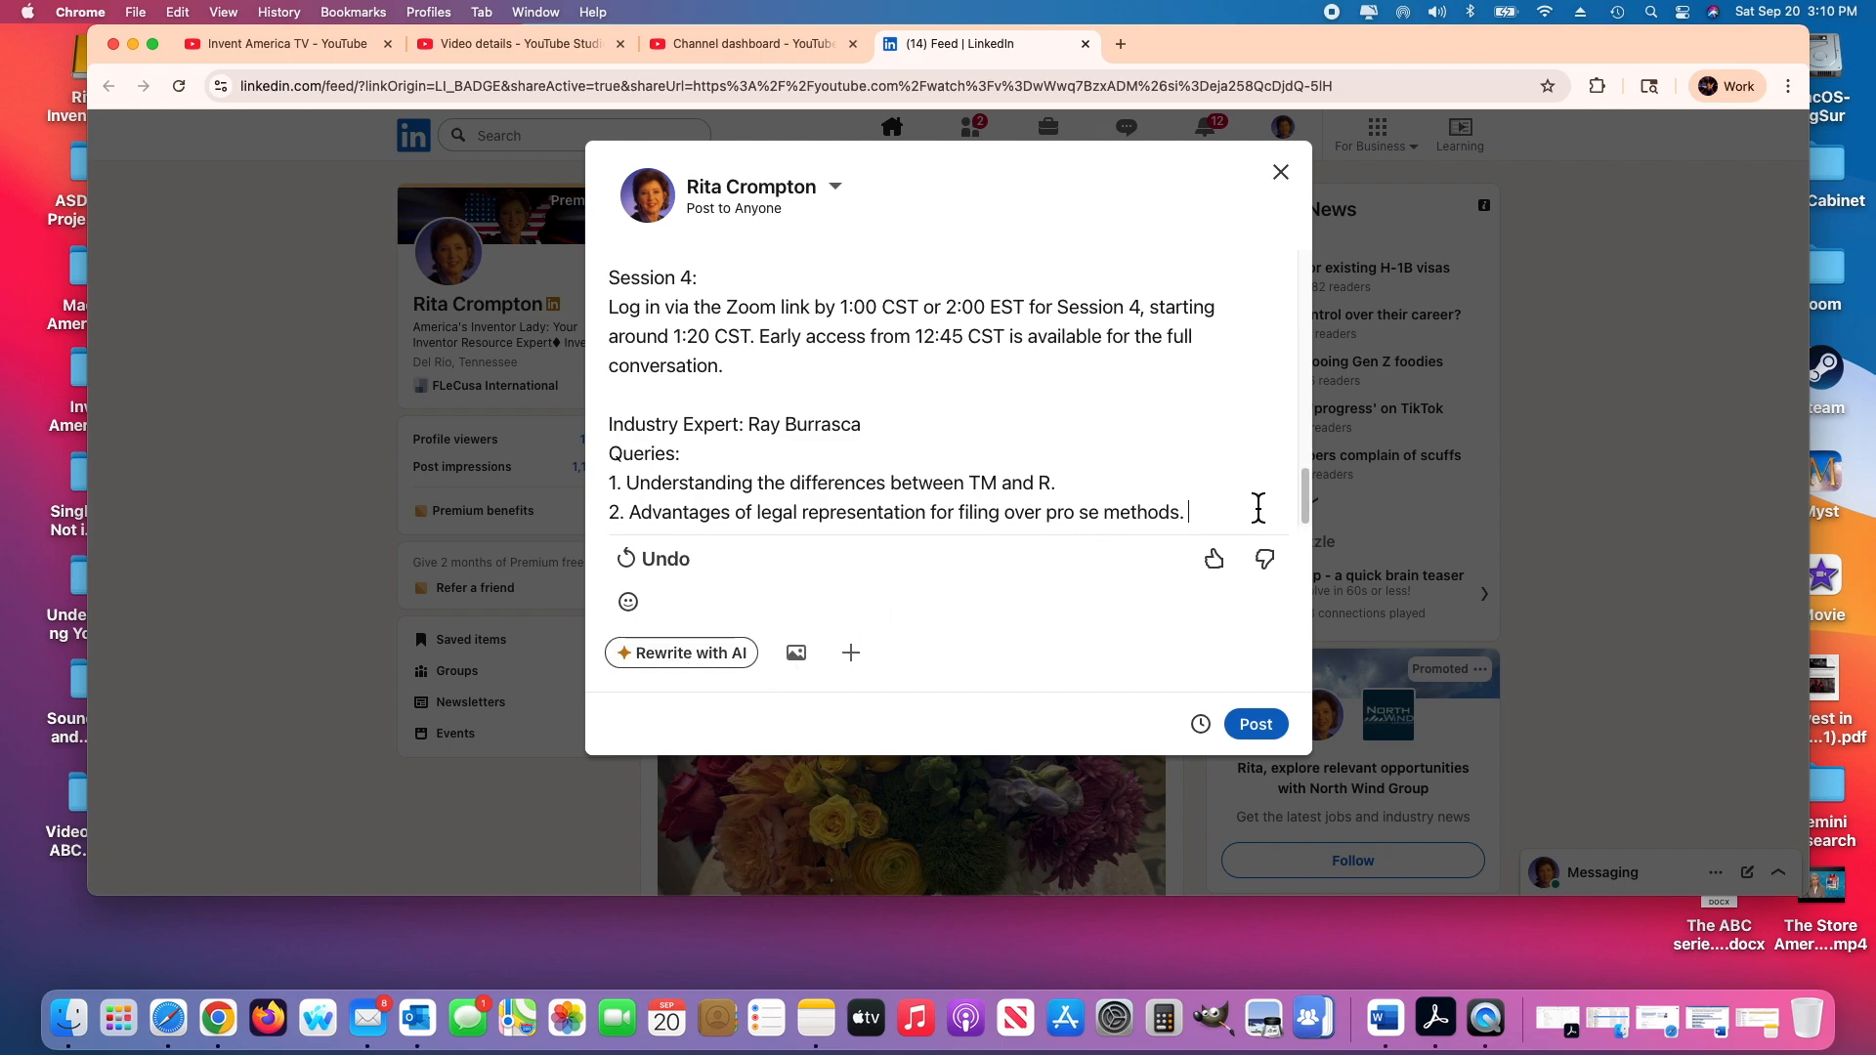
Copy the full AI-rewritten text from the LinkedIn post draft, starting at Session 1
left_click_drag(1307, 515, 1342, 262)
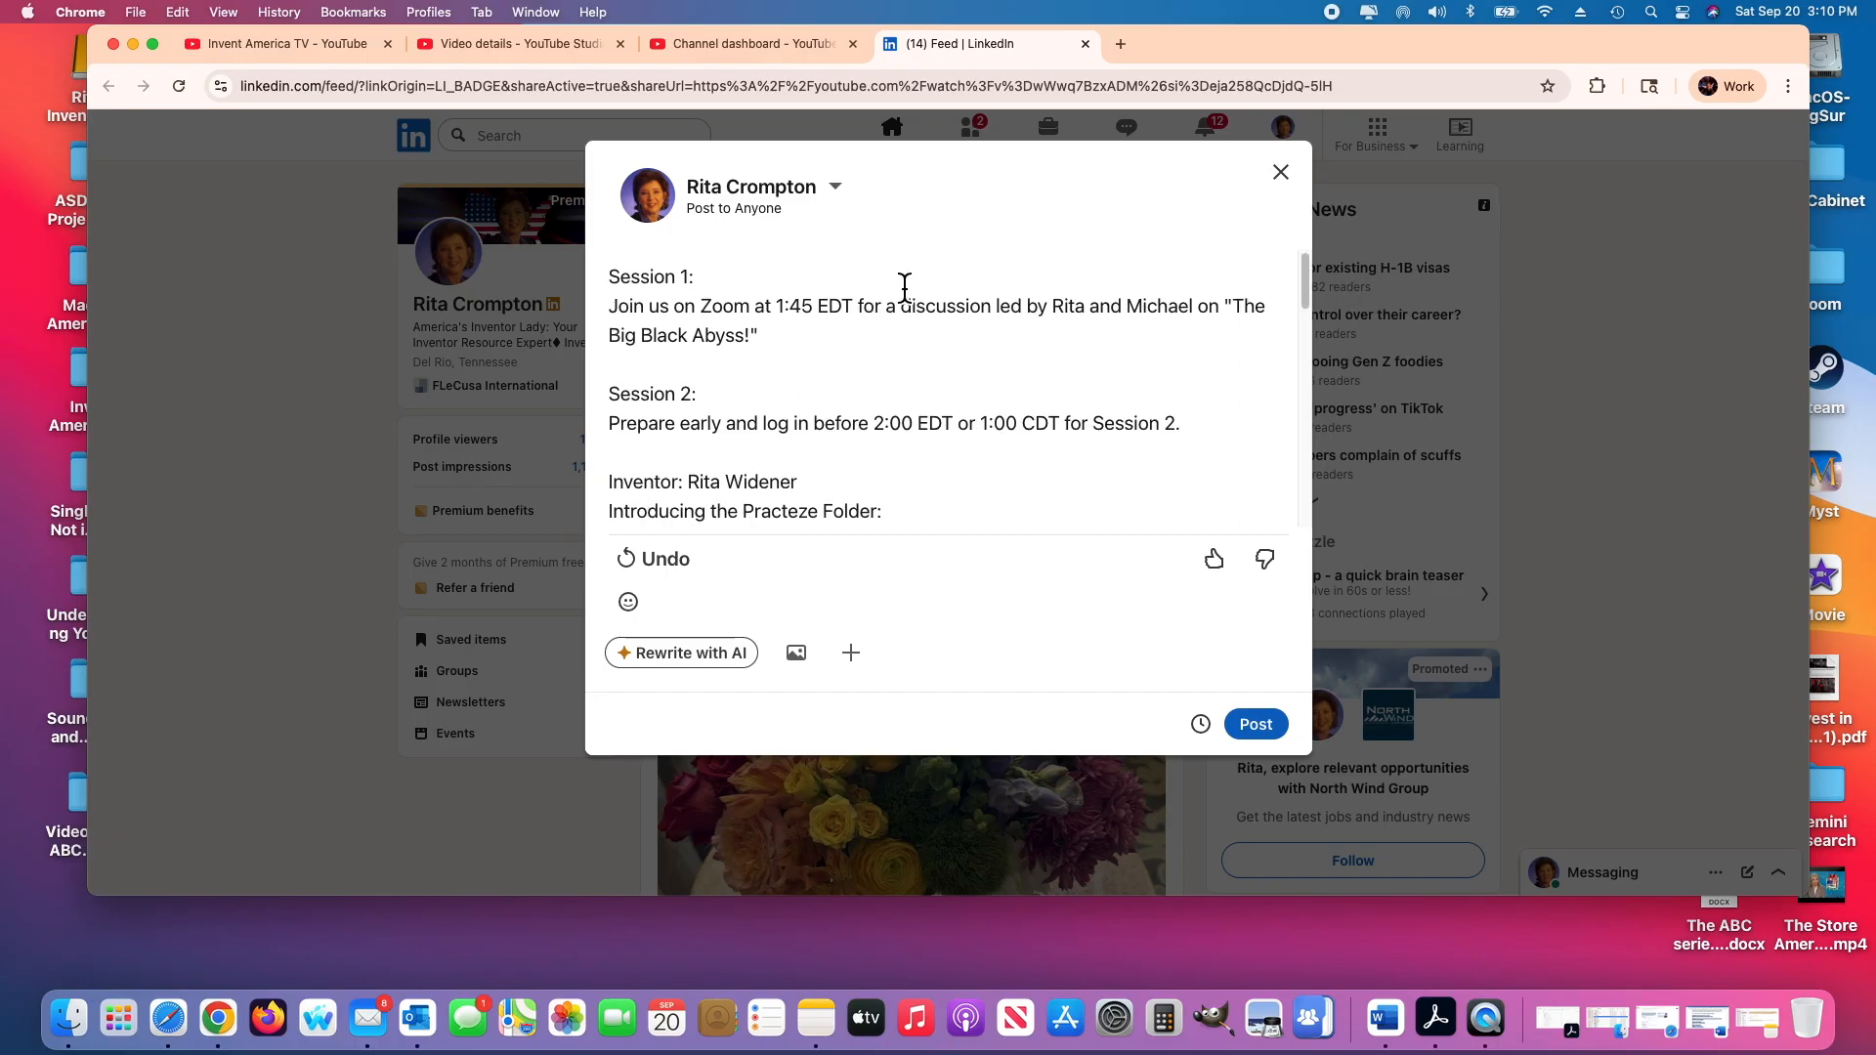
left_click_drag(611, 281, 1151, 553)
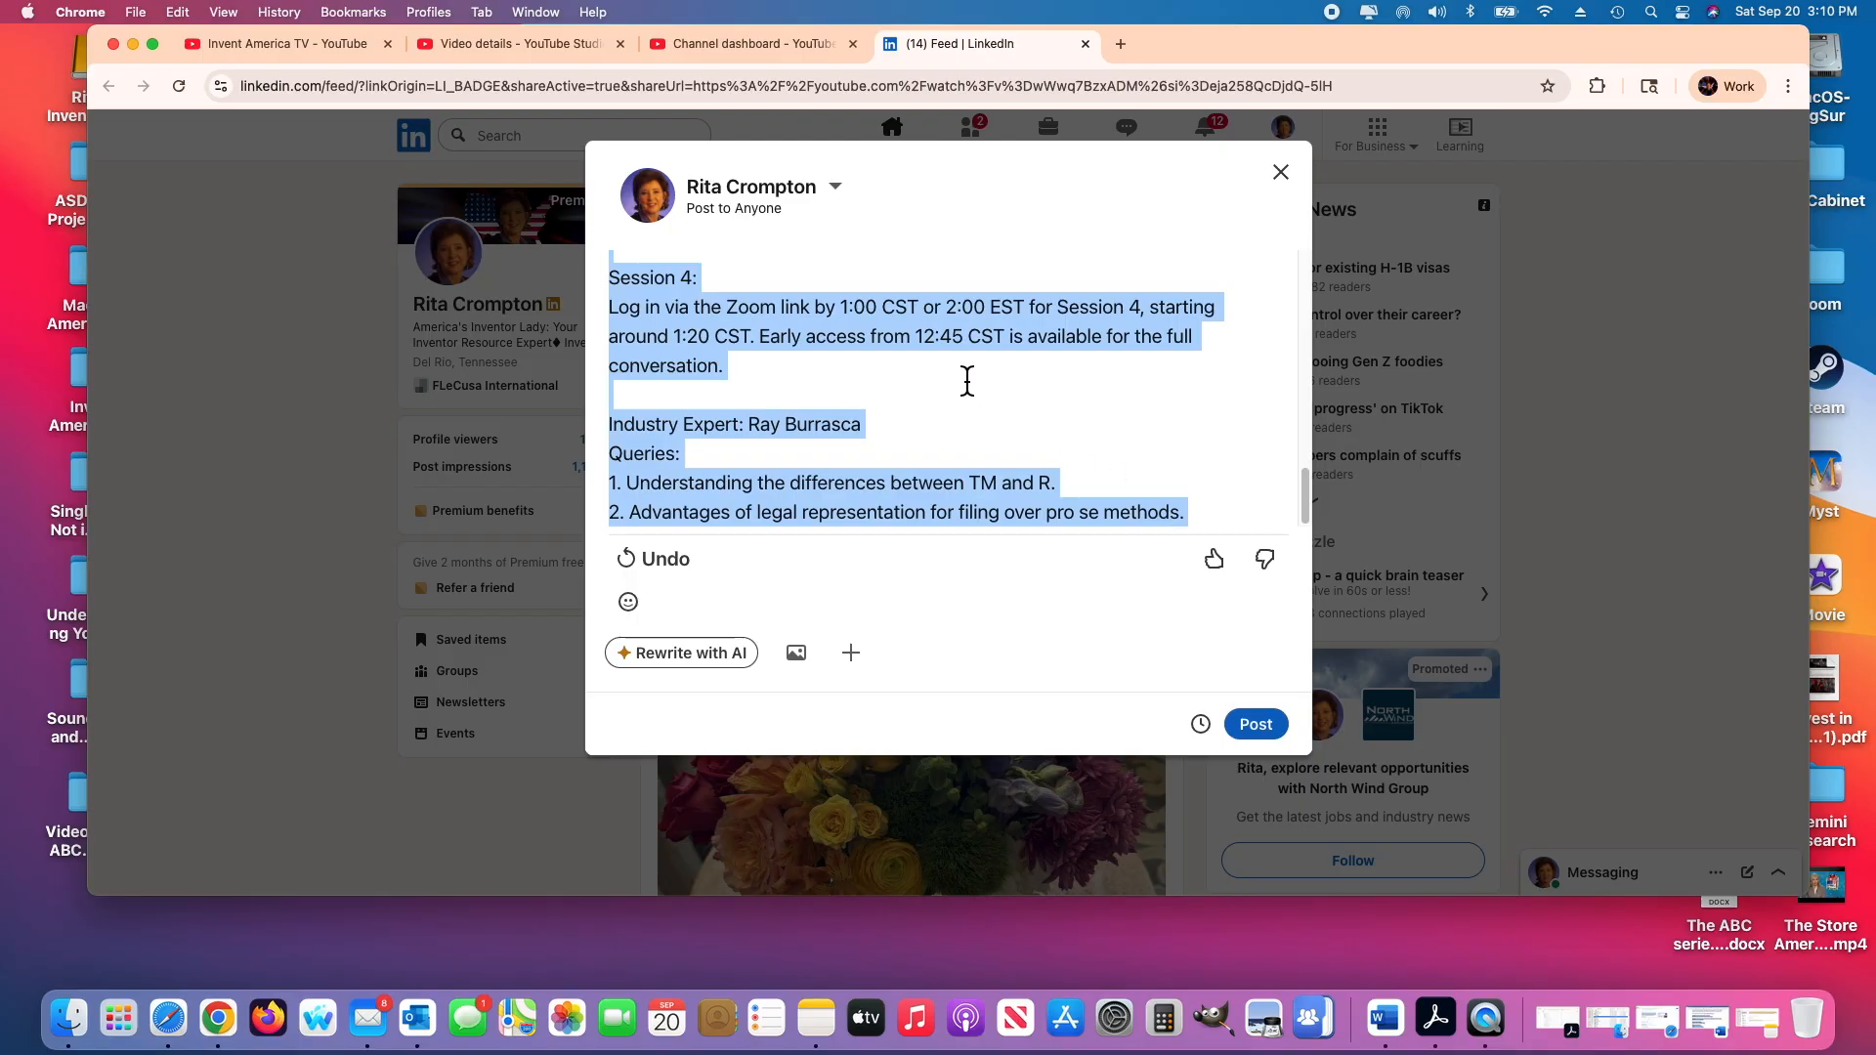
right_click(800, 320)
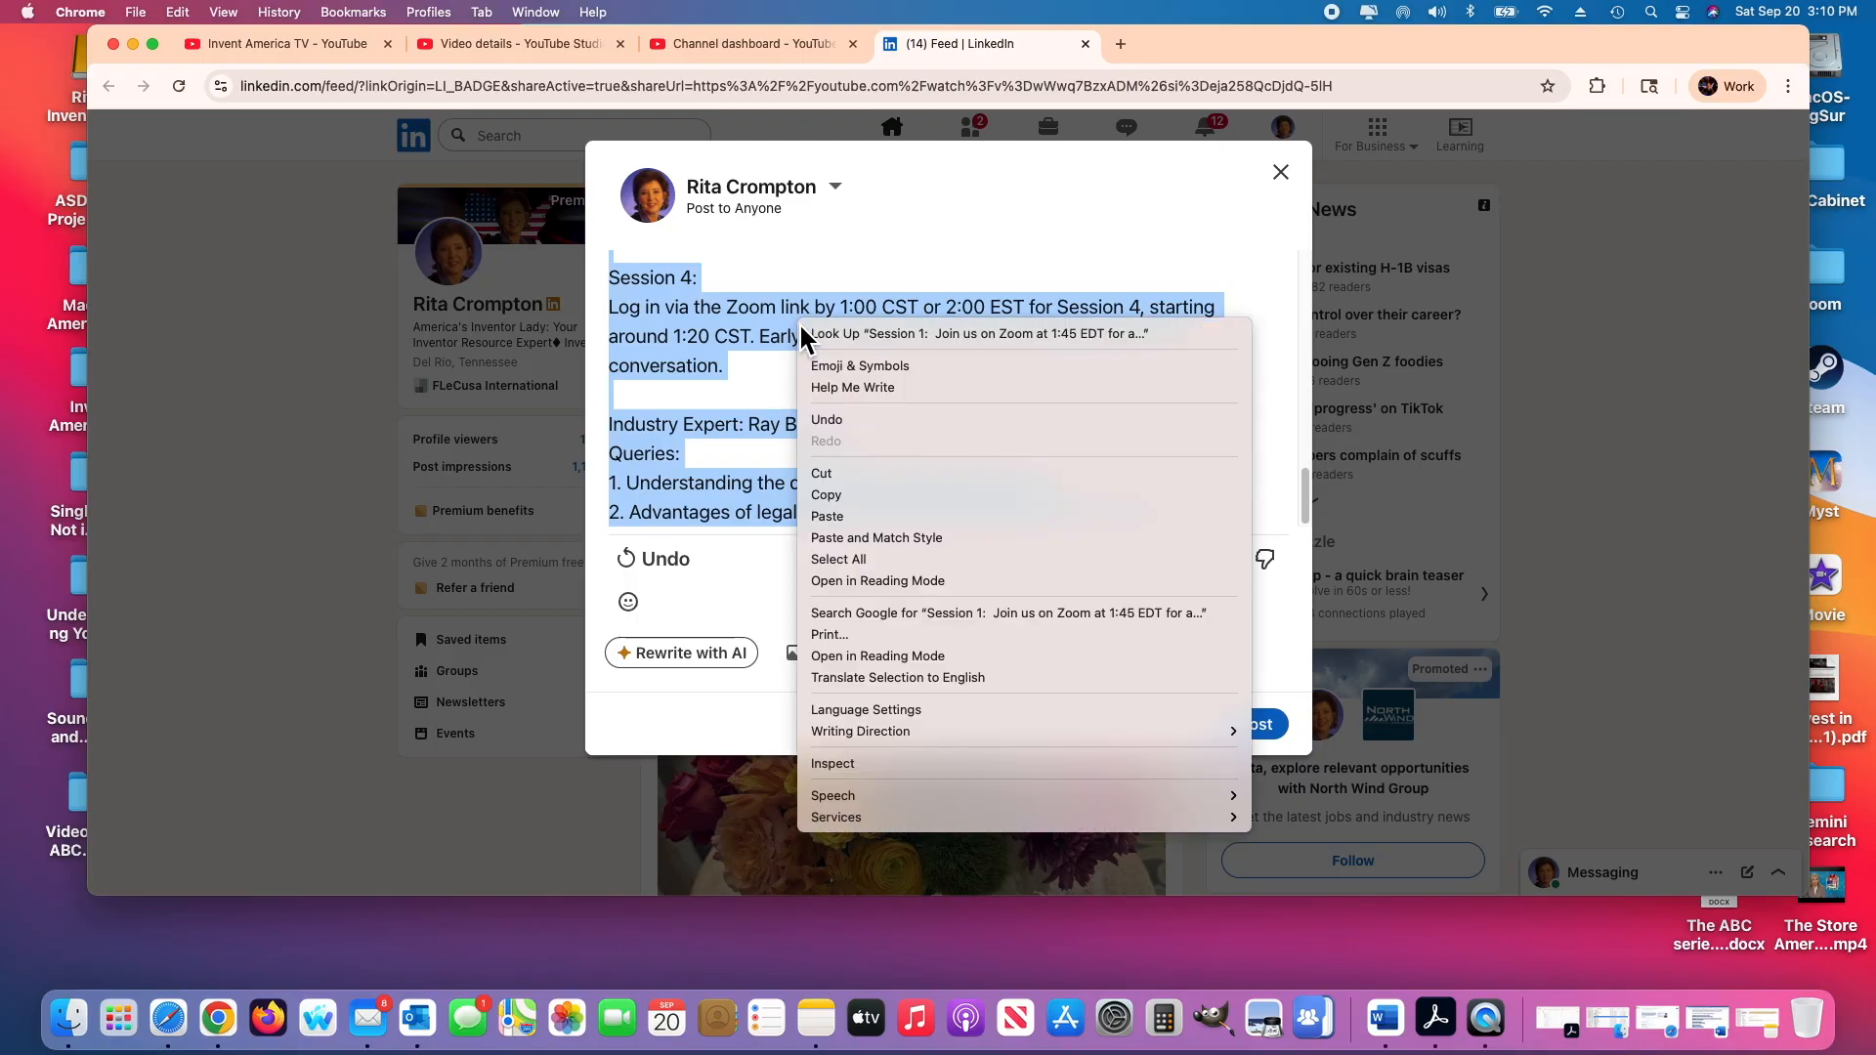
left_click(835, 493)
Replace Episode 23's description in YouTube Studio with the copied AI-rewritten text and save the changes
left_click(479, 39)
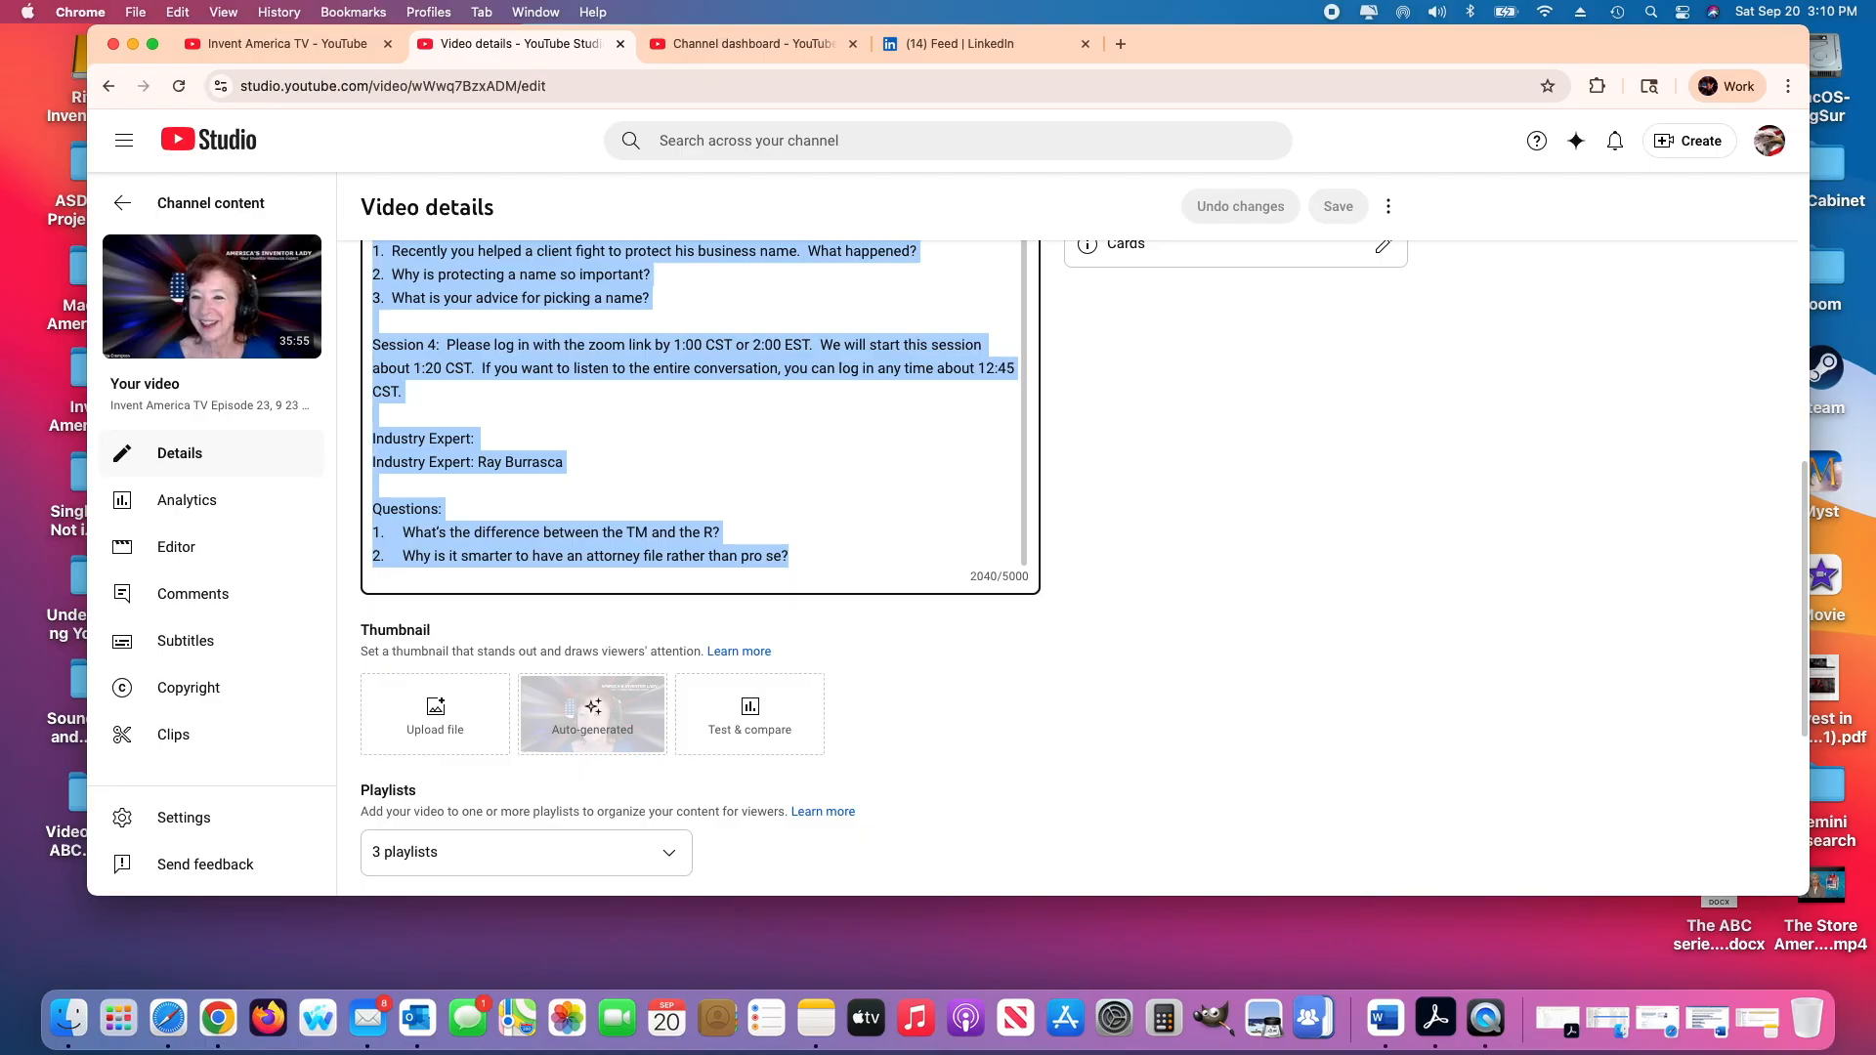
key("BackSpace")
left_click_drag(1804, 475, 1804, 344)
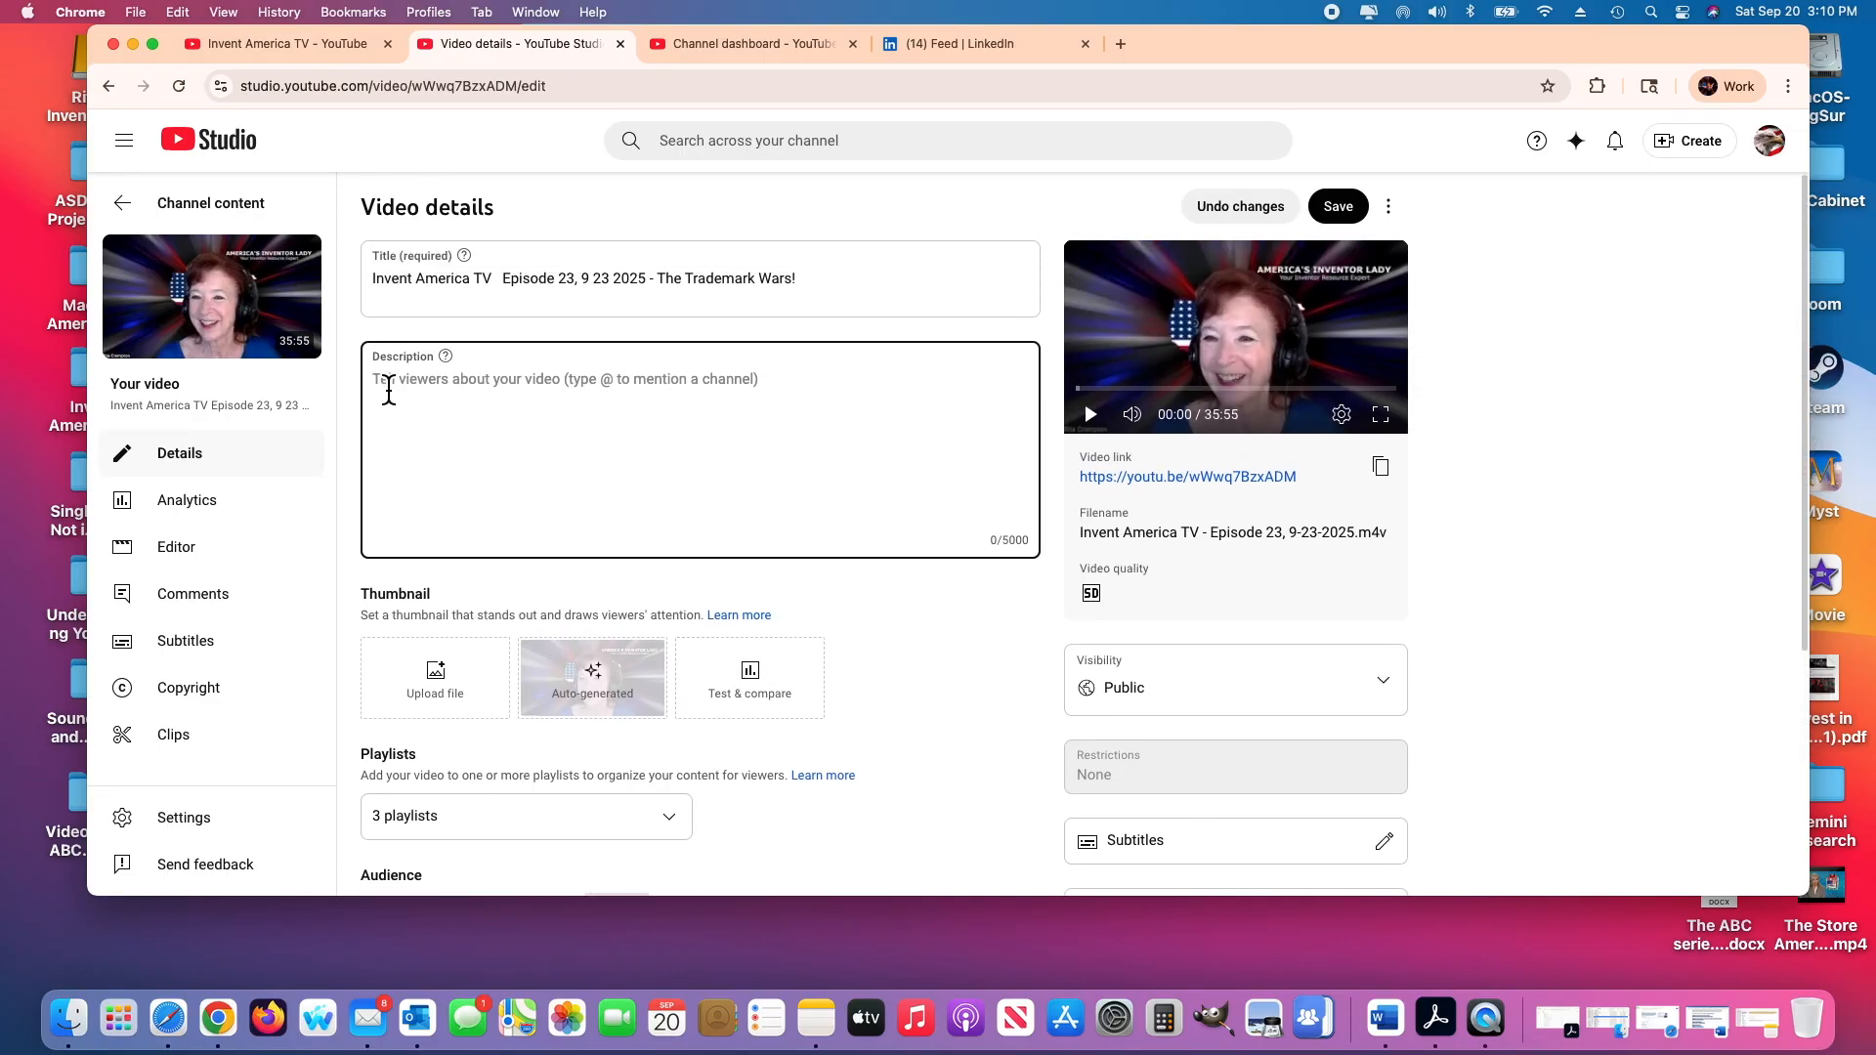
right_click(389, 386)
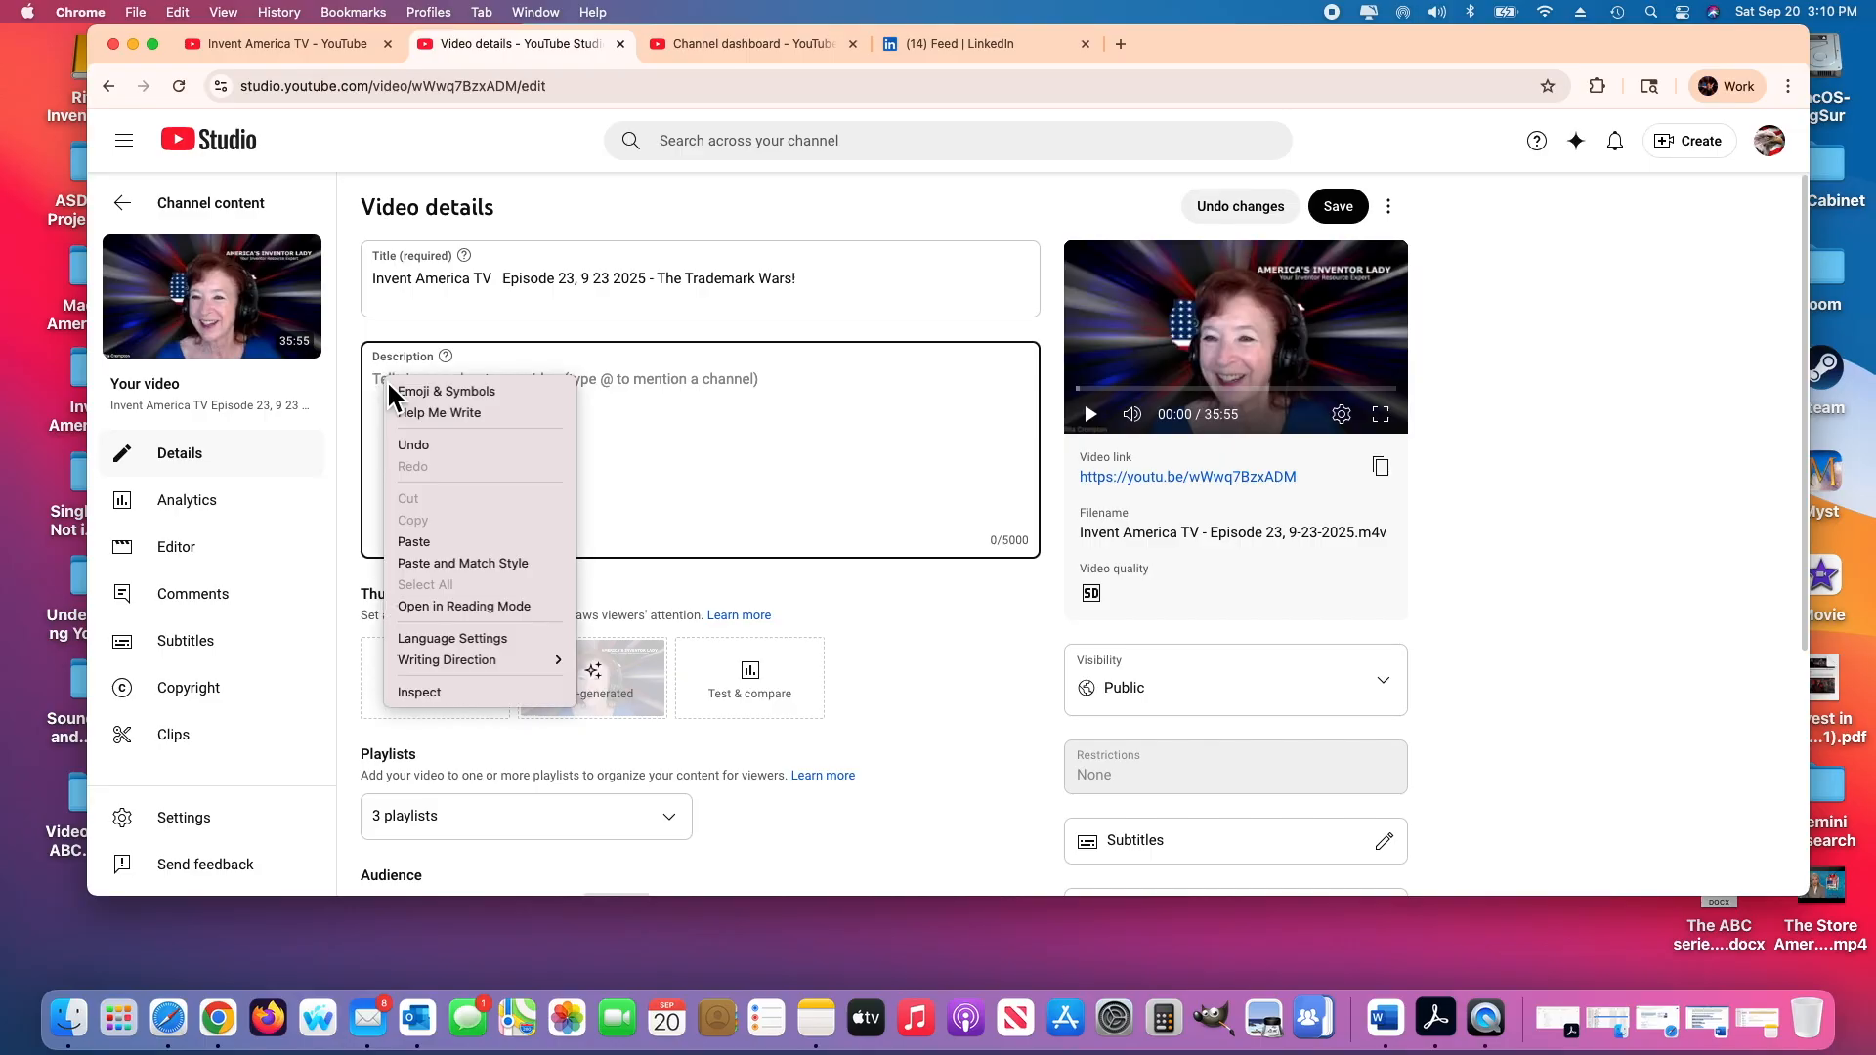
left_click(413, 542)
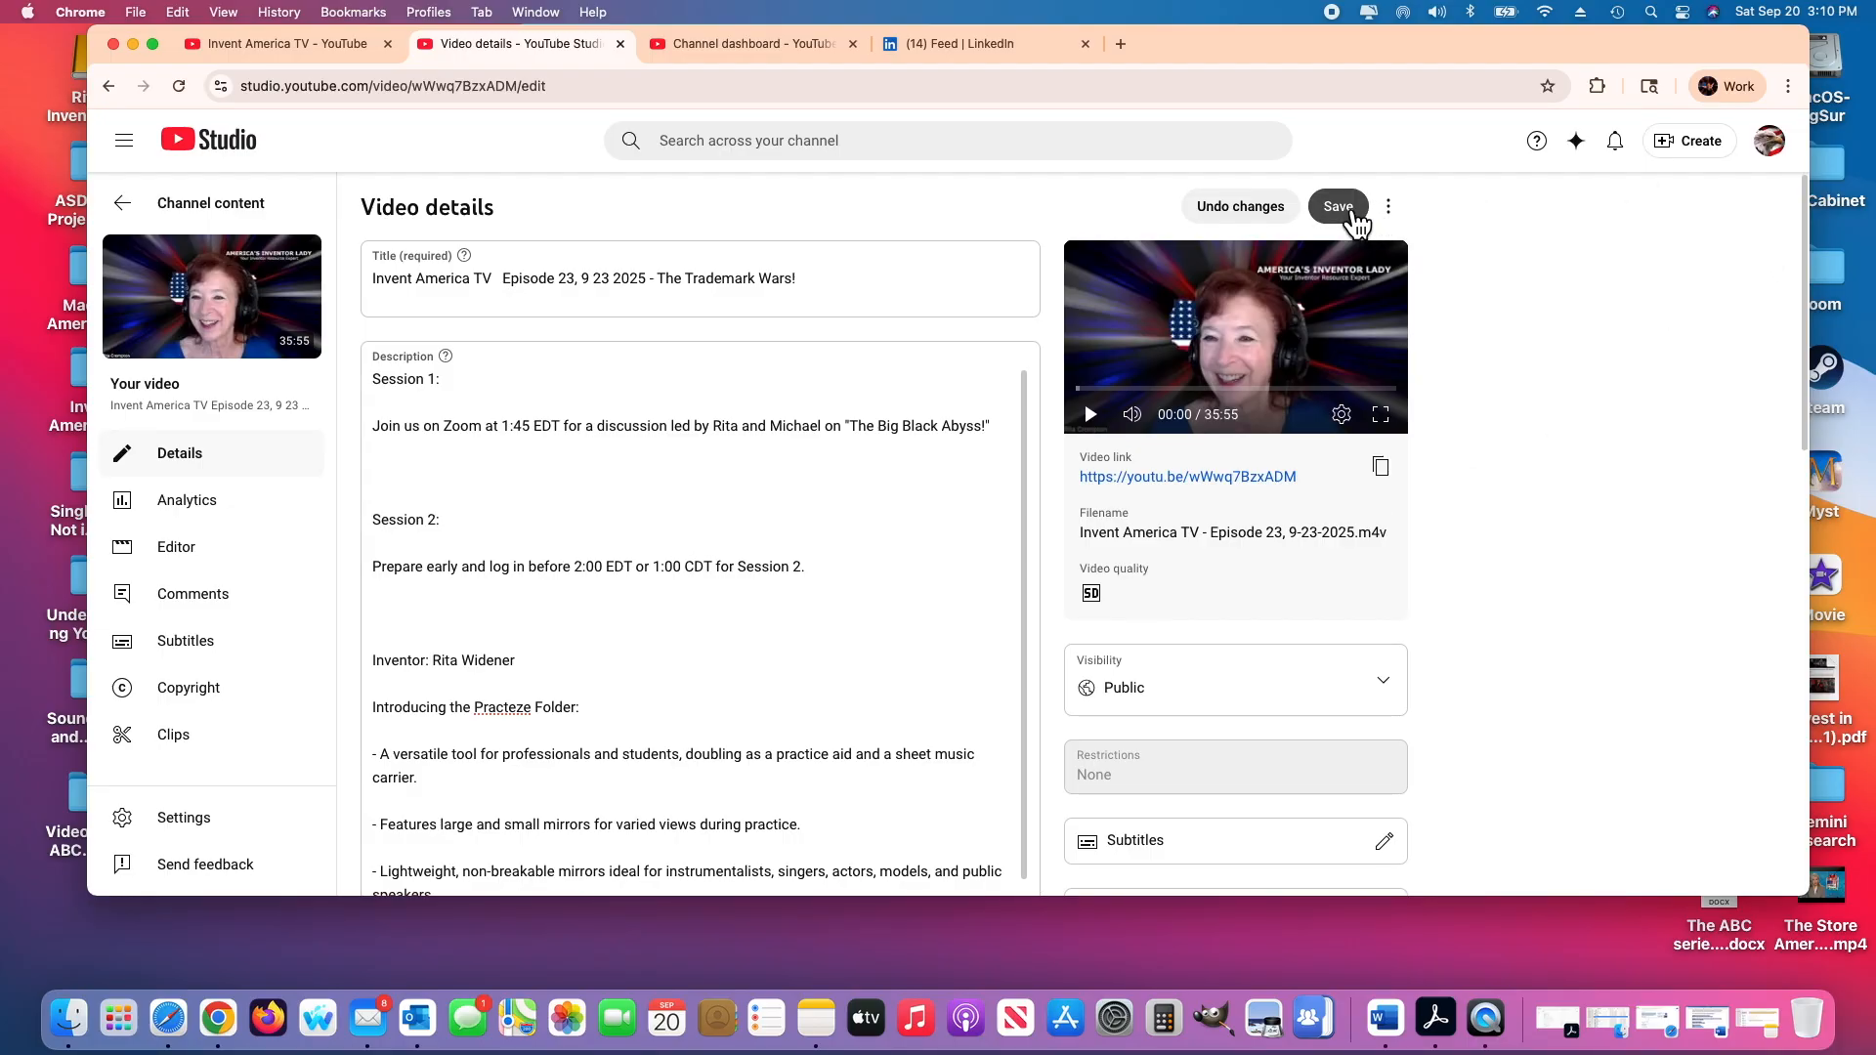
left_click(1340, 208)
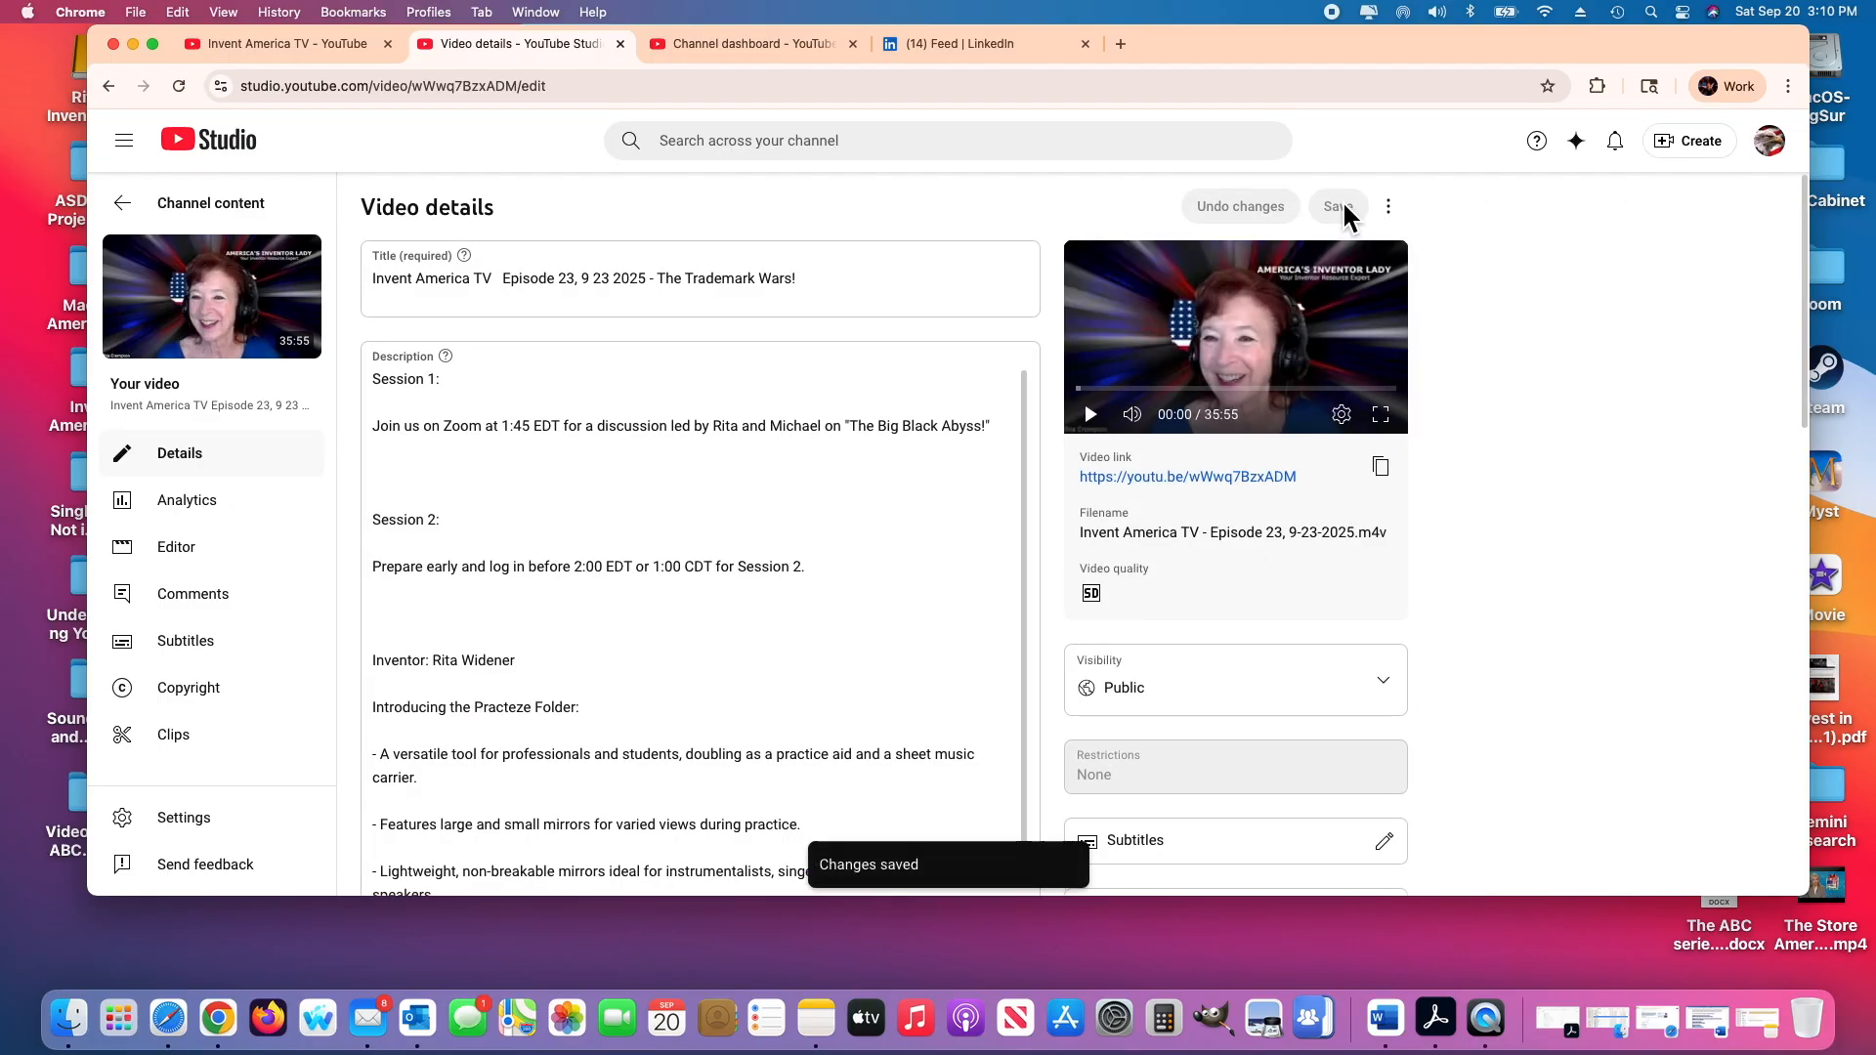
Share the published video to the Facebook feed as a Public post with the rewritten description pasted in
left_click(736, 44)
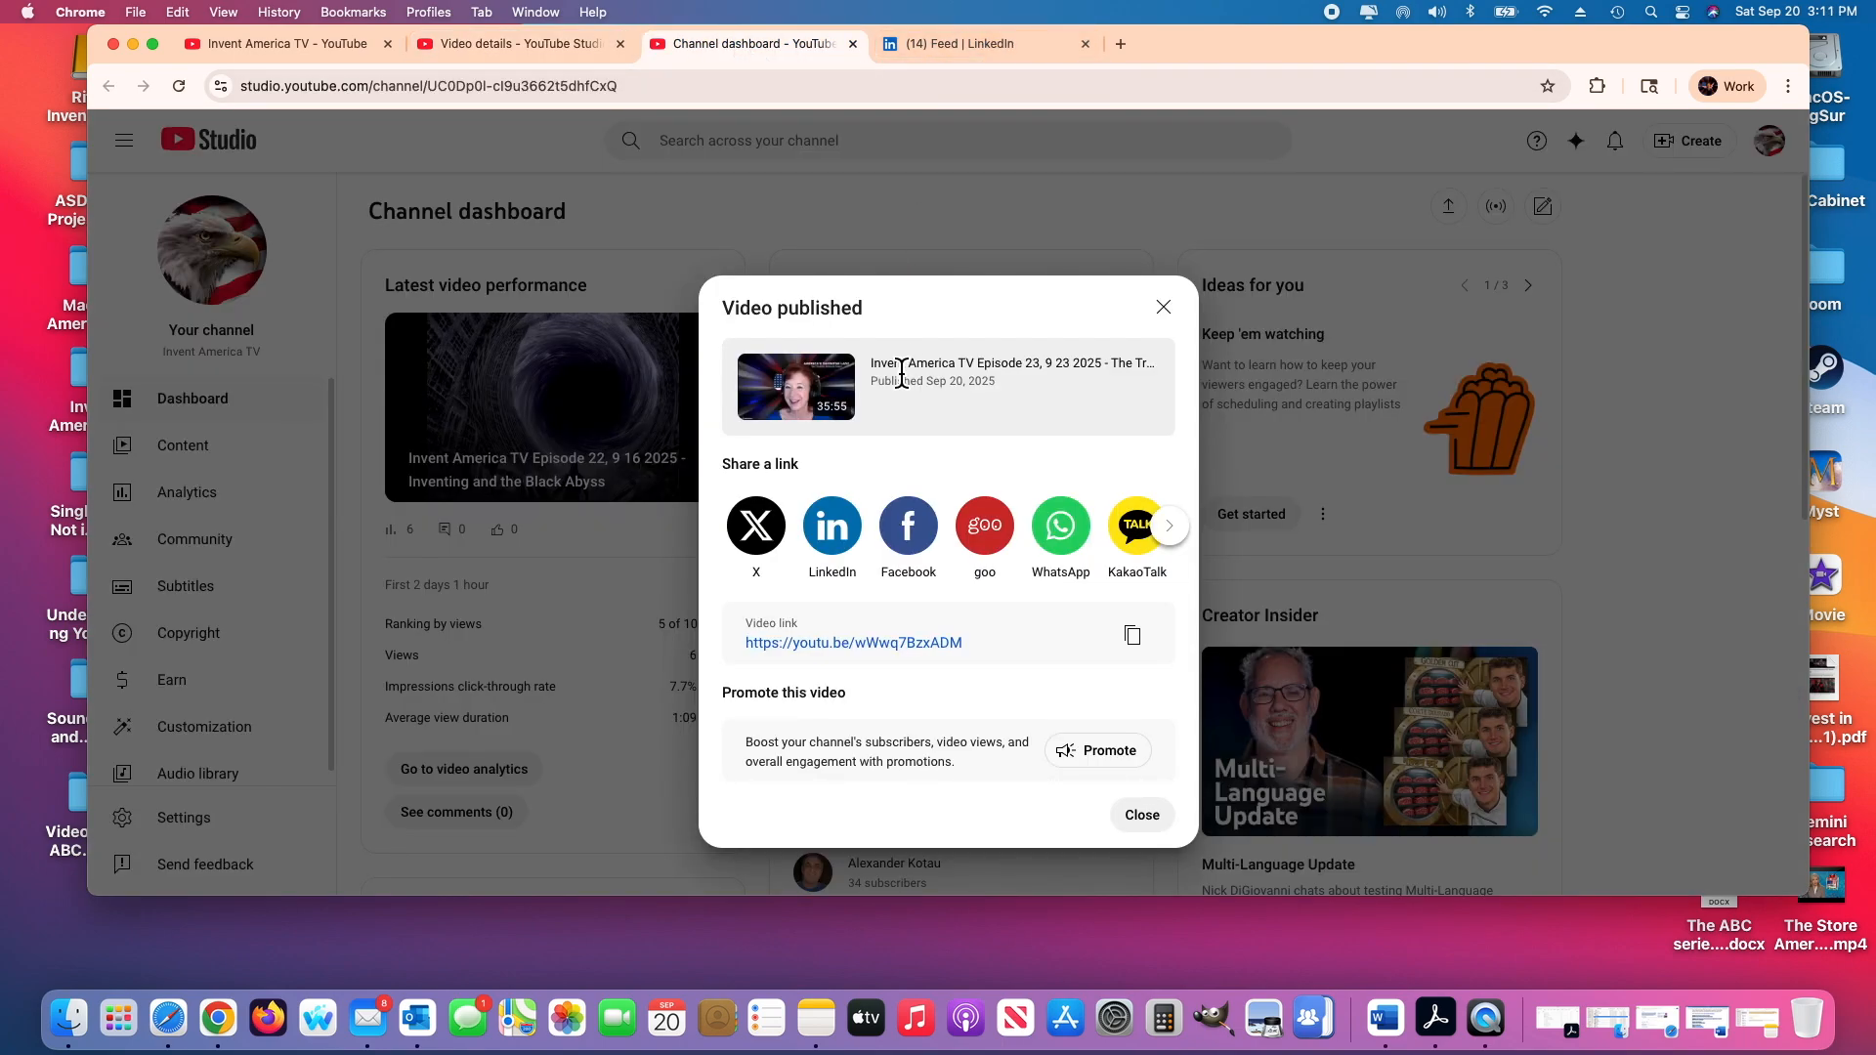
left_click(919, 538)
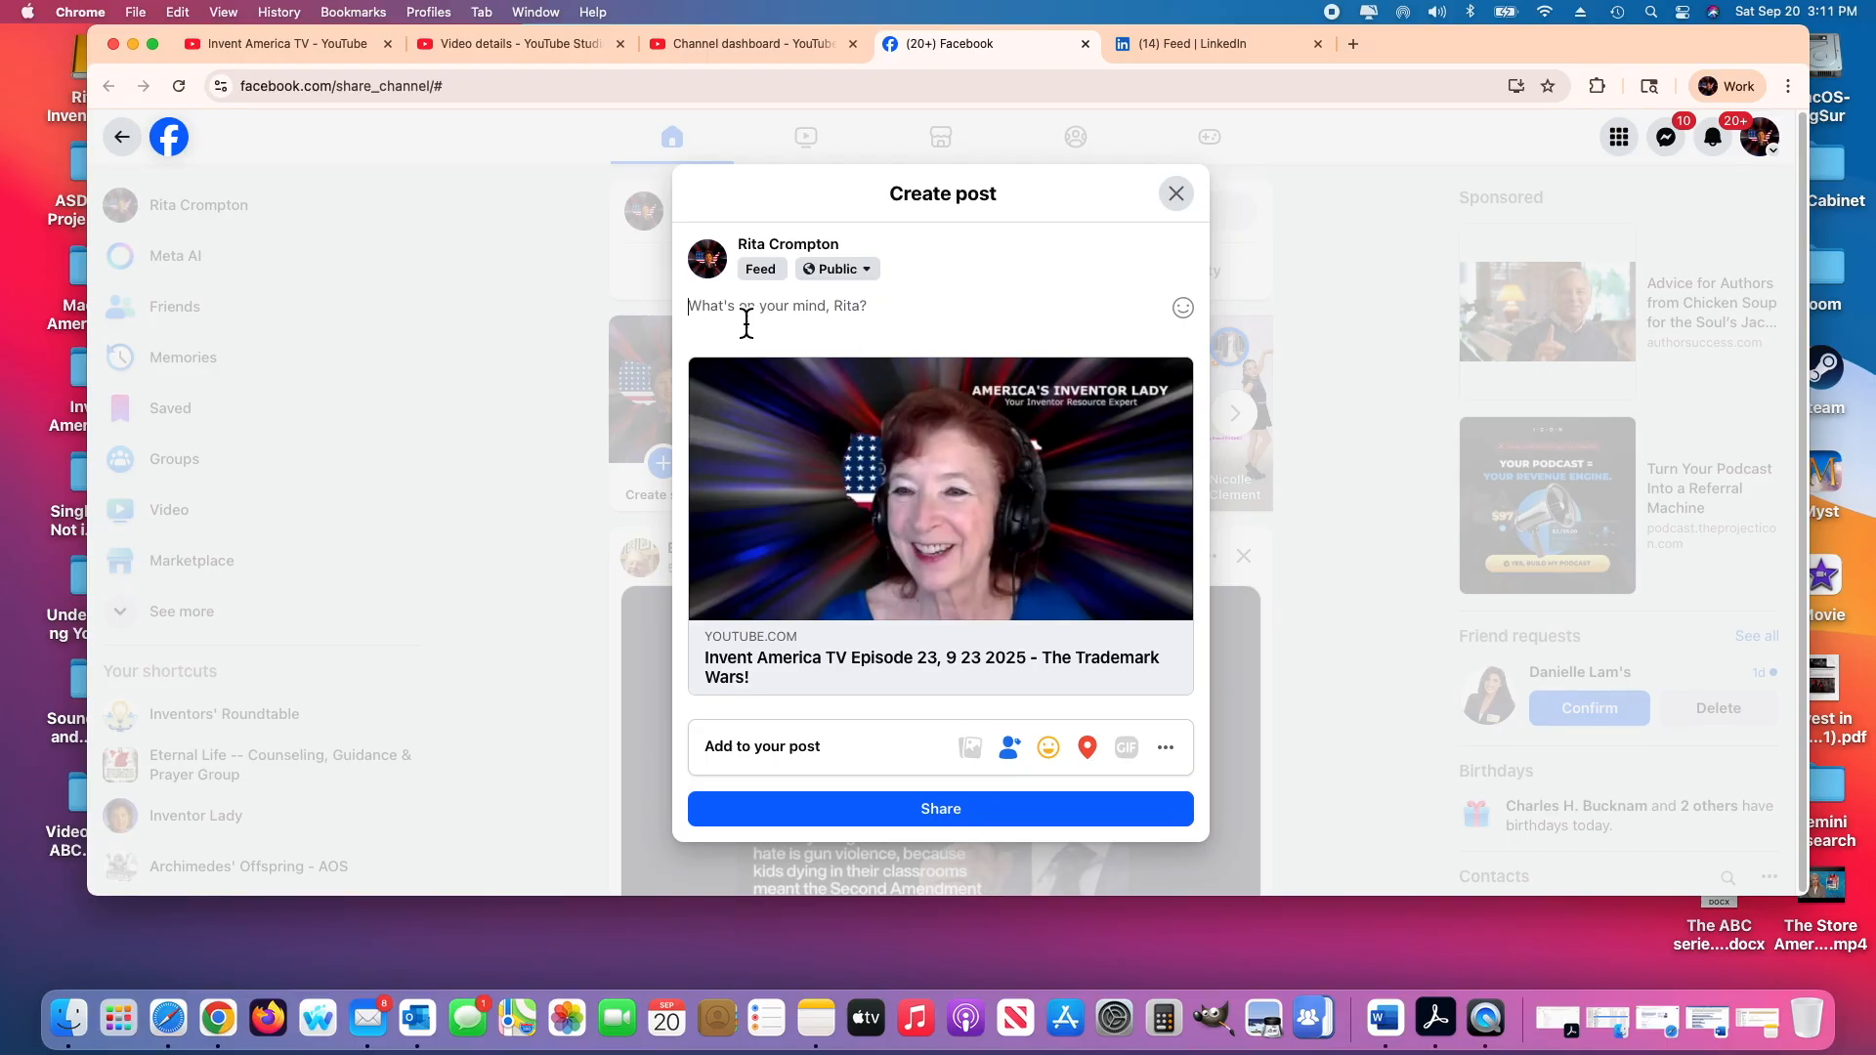
right_click(700, 315)
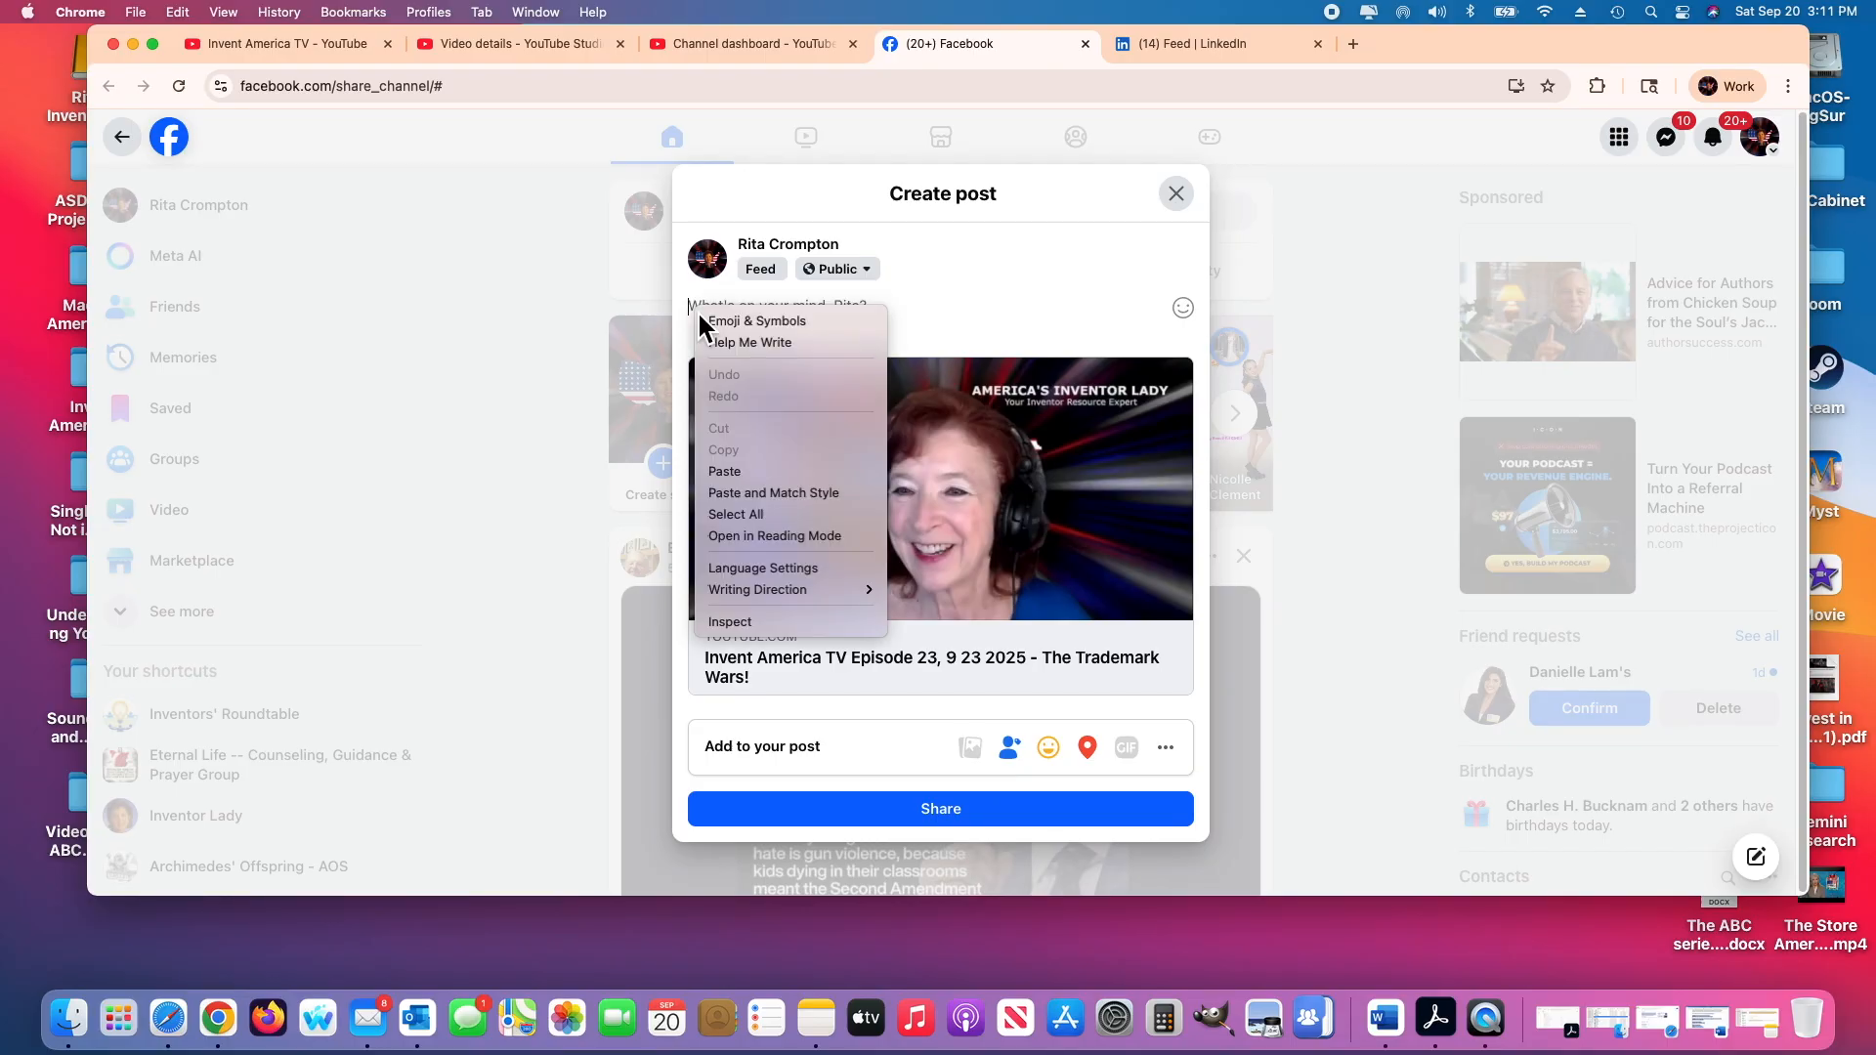
left_click(737, 477)
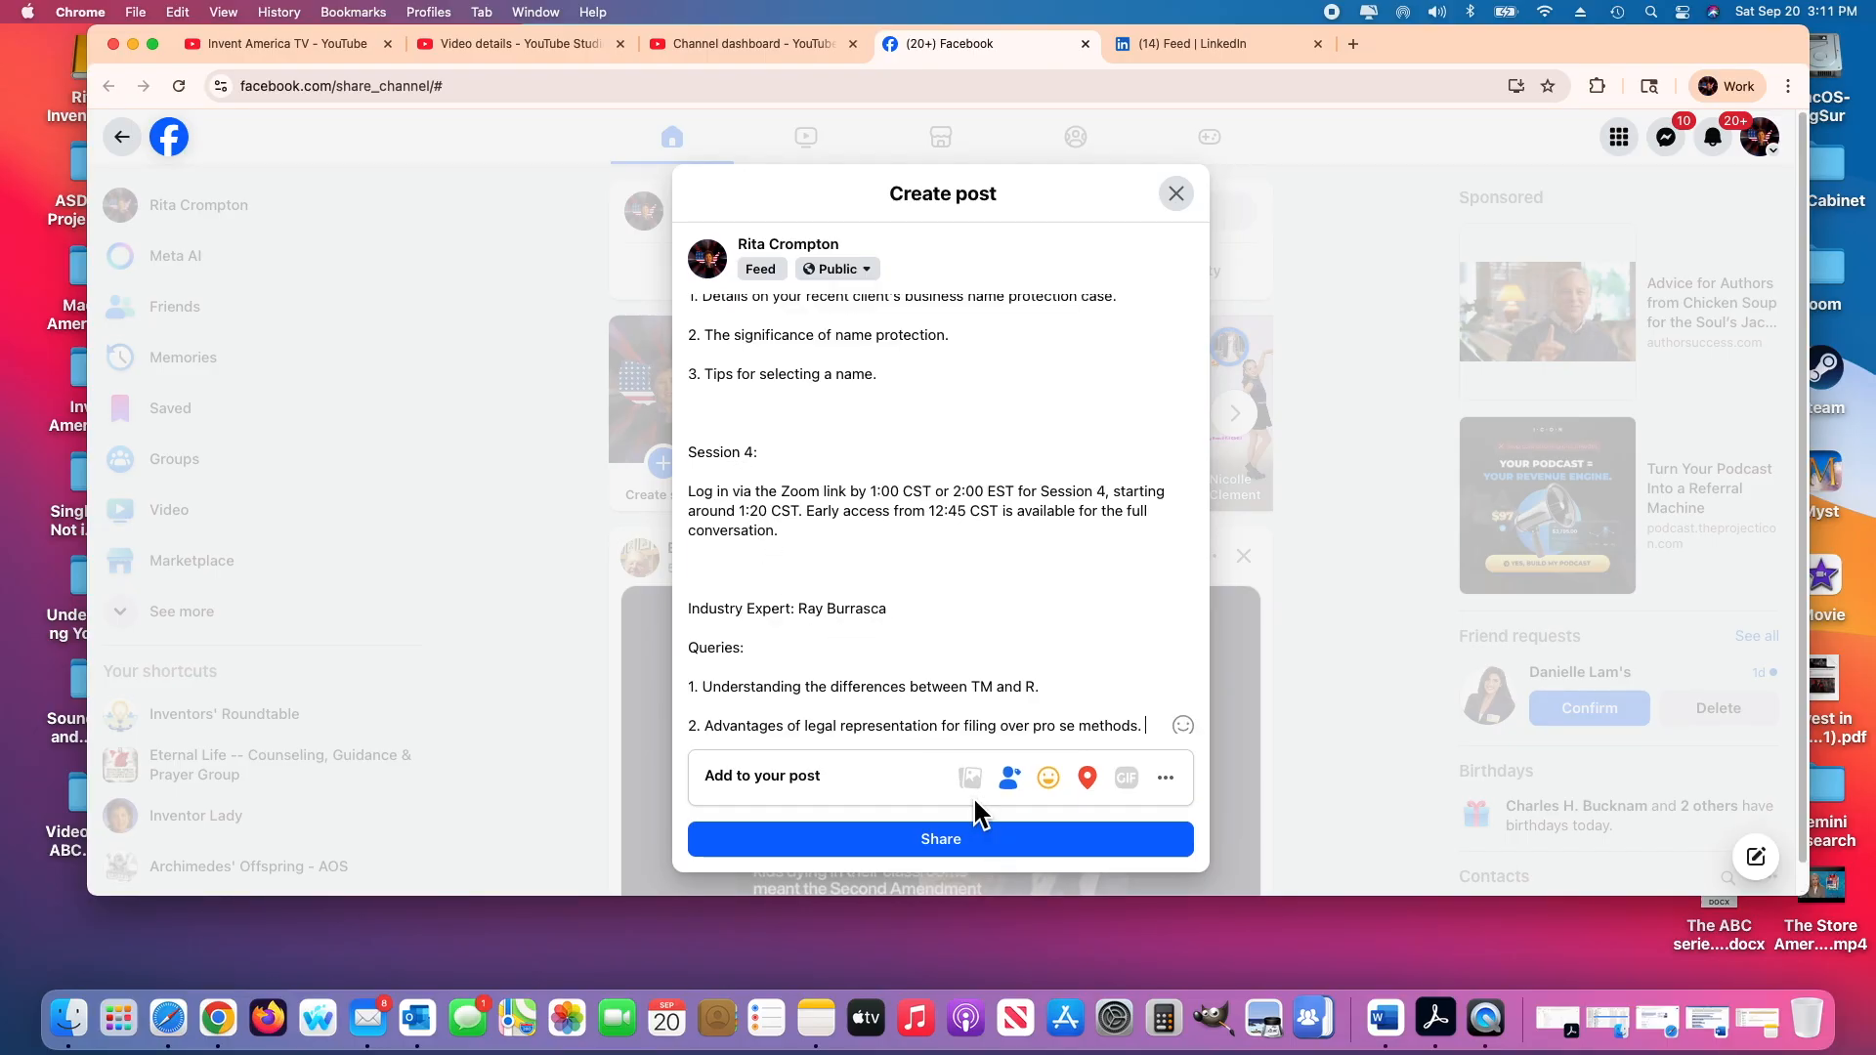
left_click(953, 848)
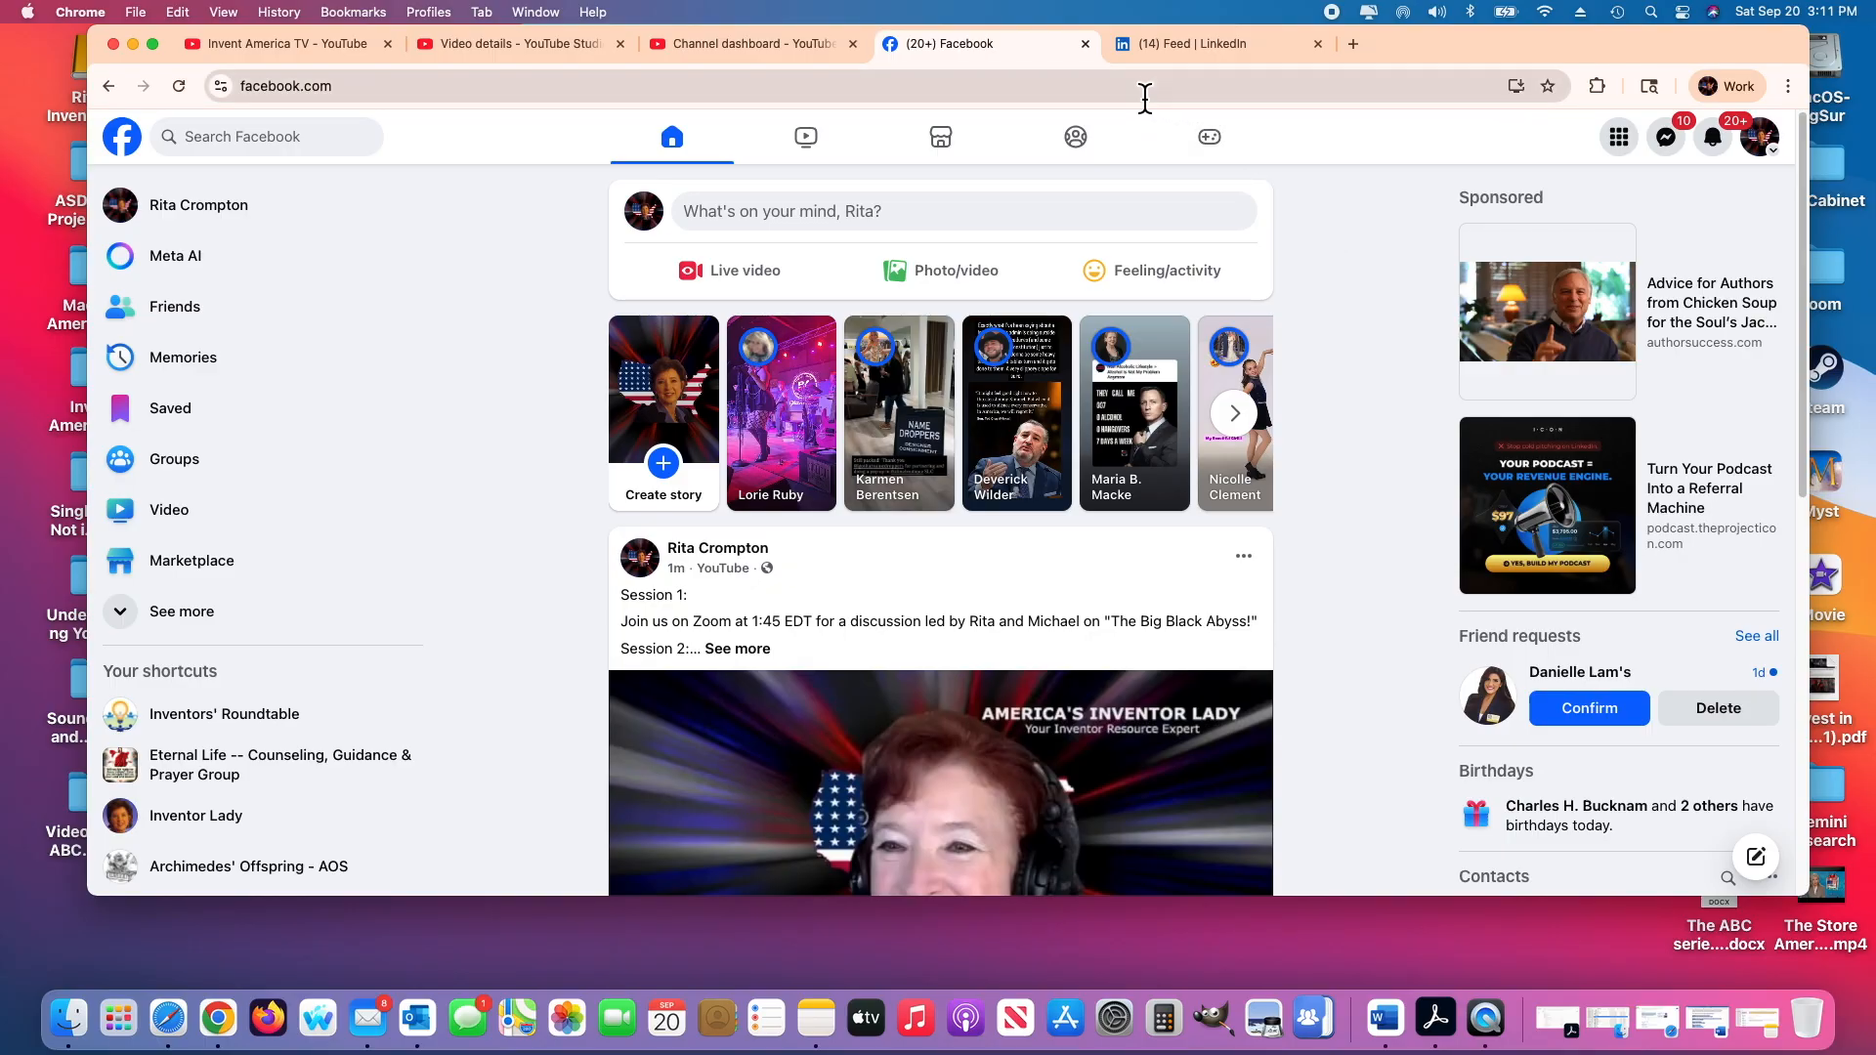
Share the published video on X, adding the rewritten description below the video link, and publish the post
left_click(718, 43)
left_click(772, 532)
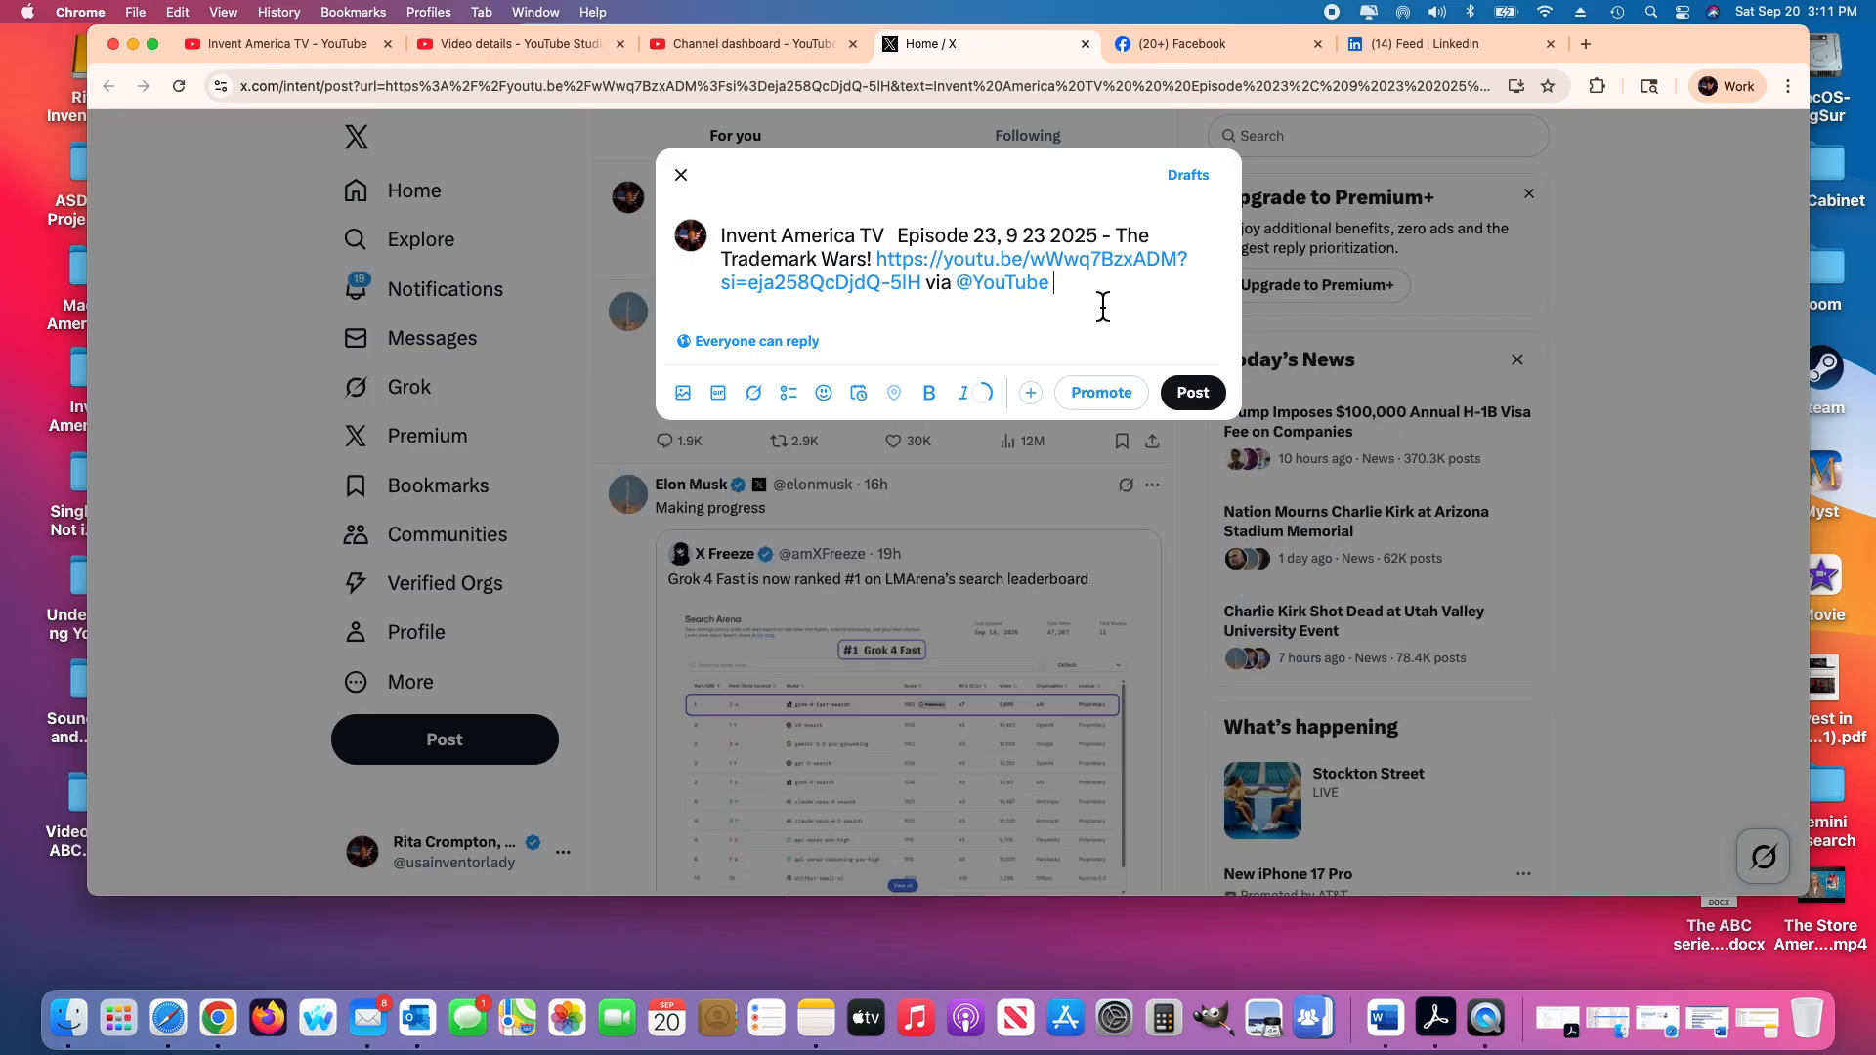
key("Return")
key("Return")
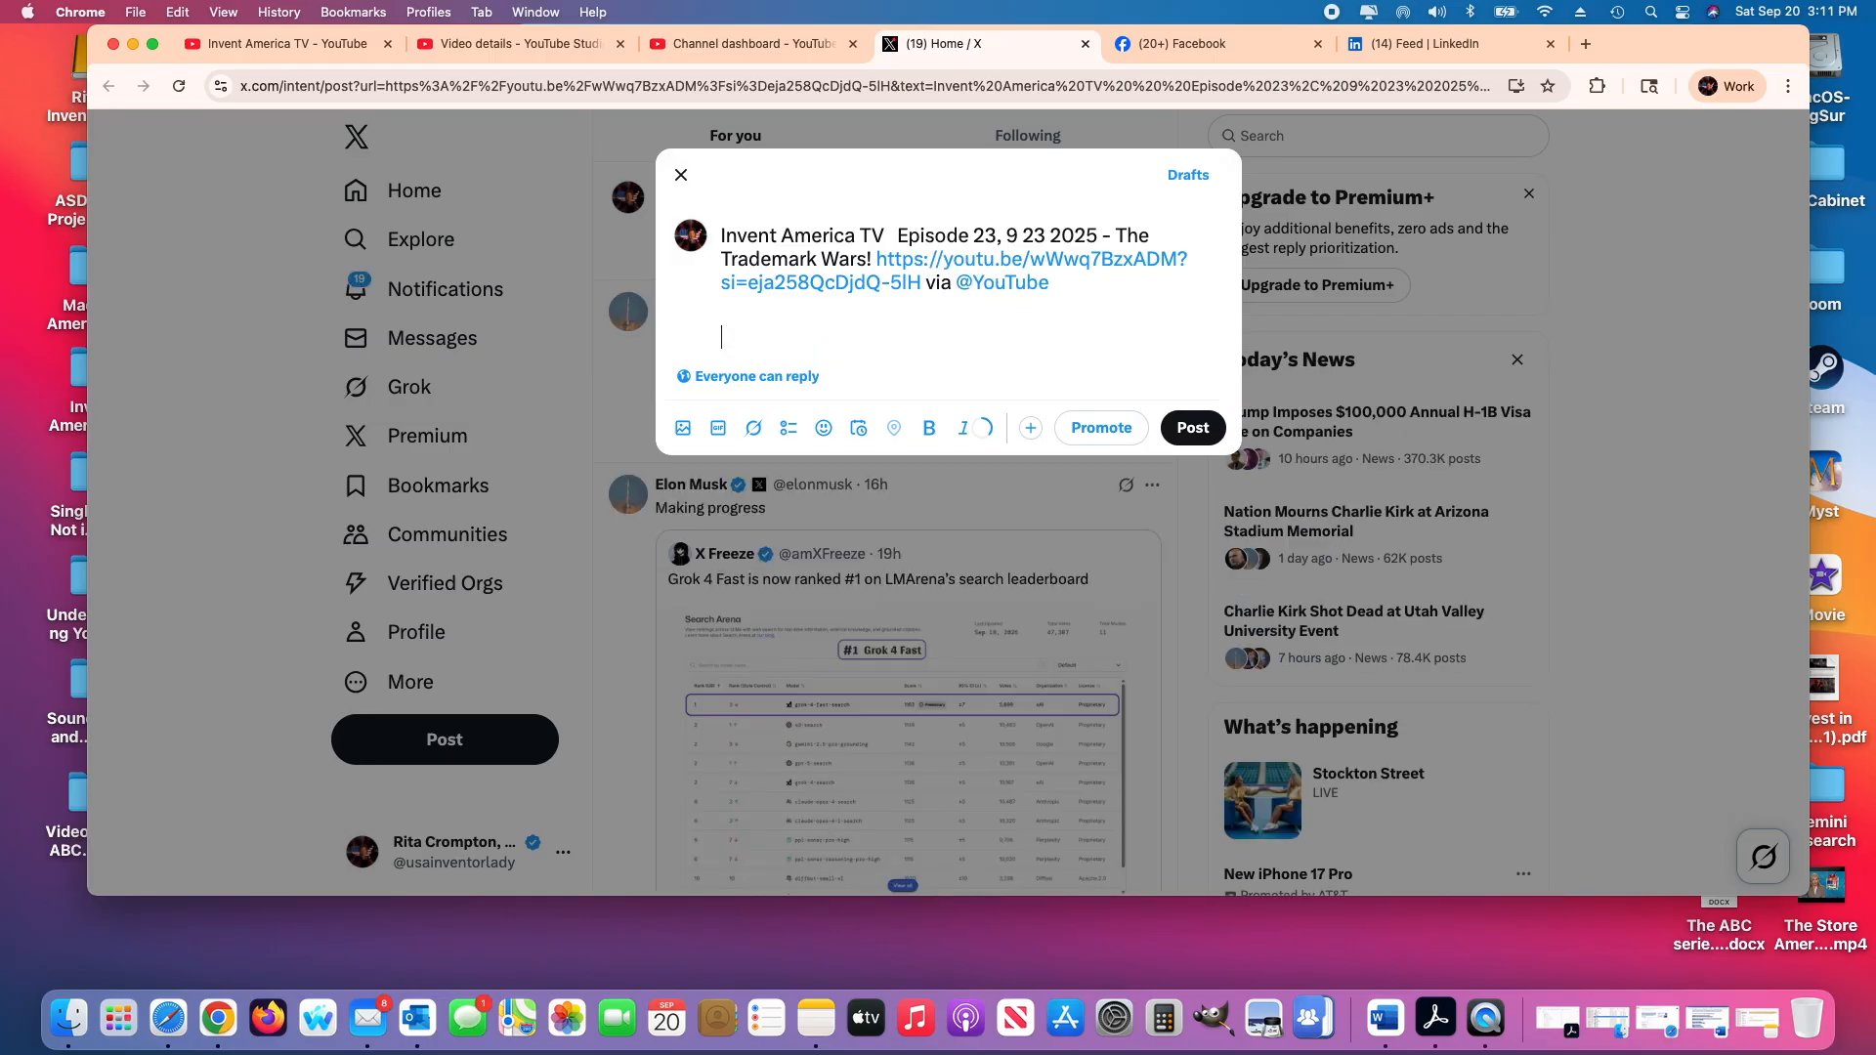
right_click(740, 338)
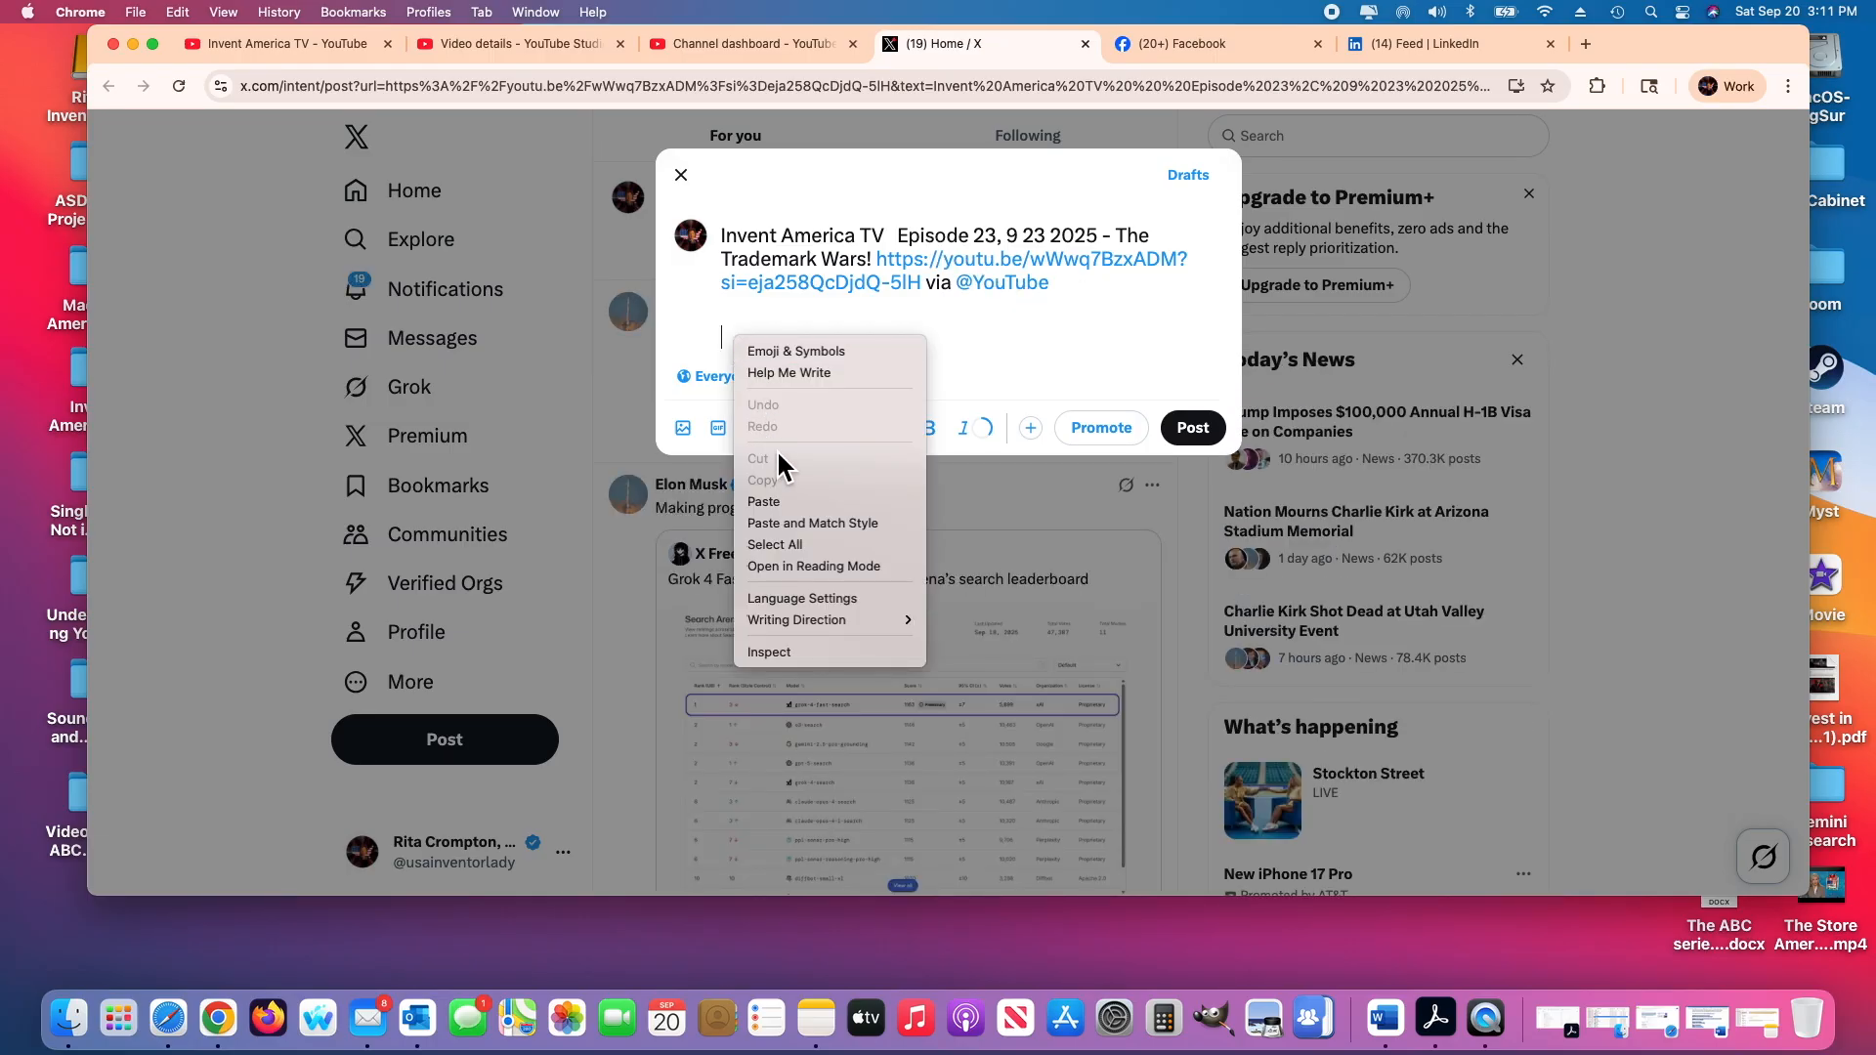
left_click(793, 503)
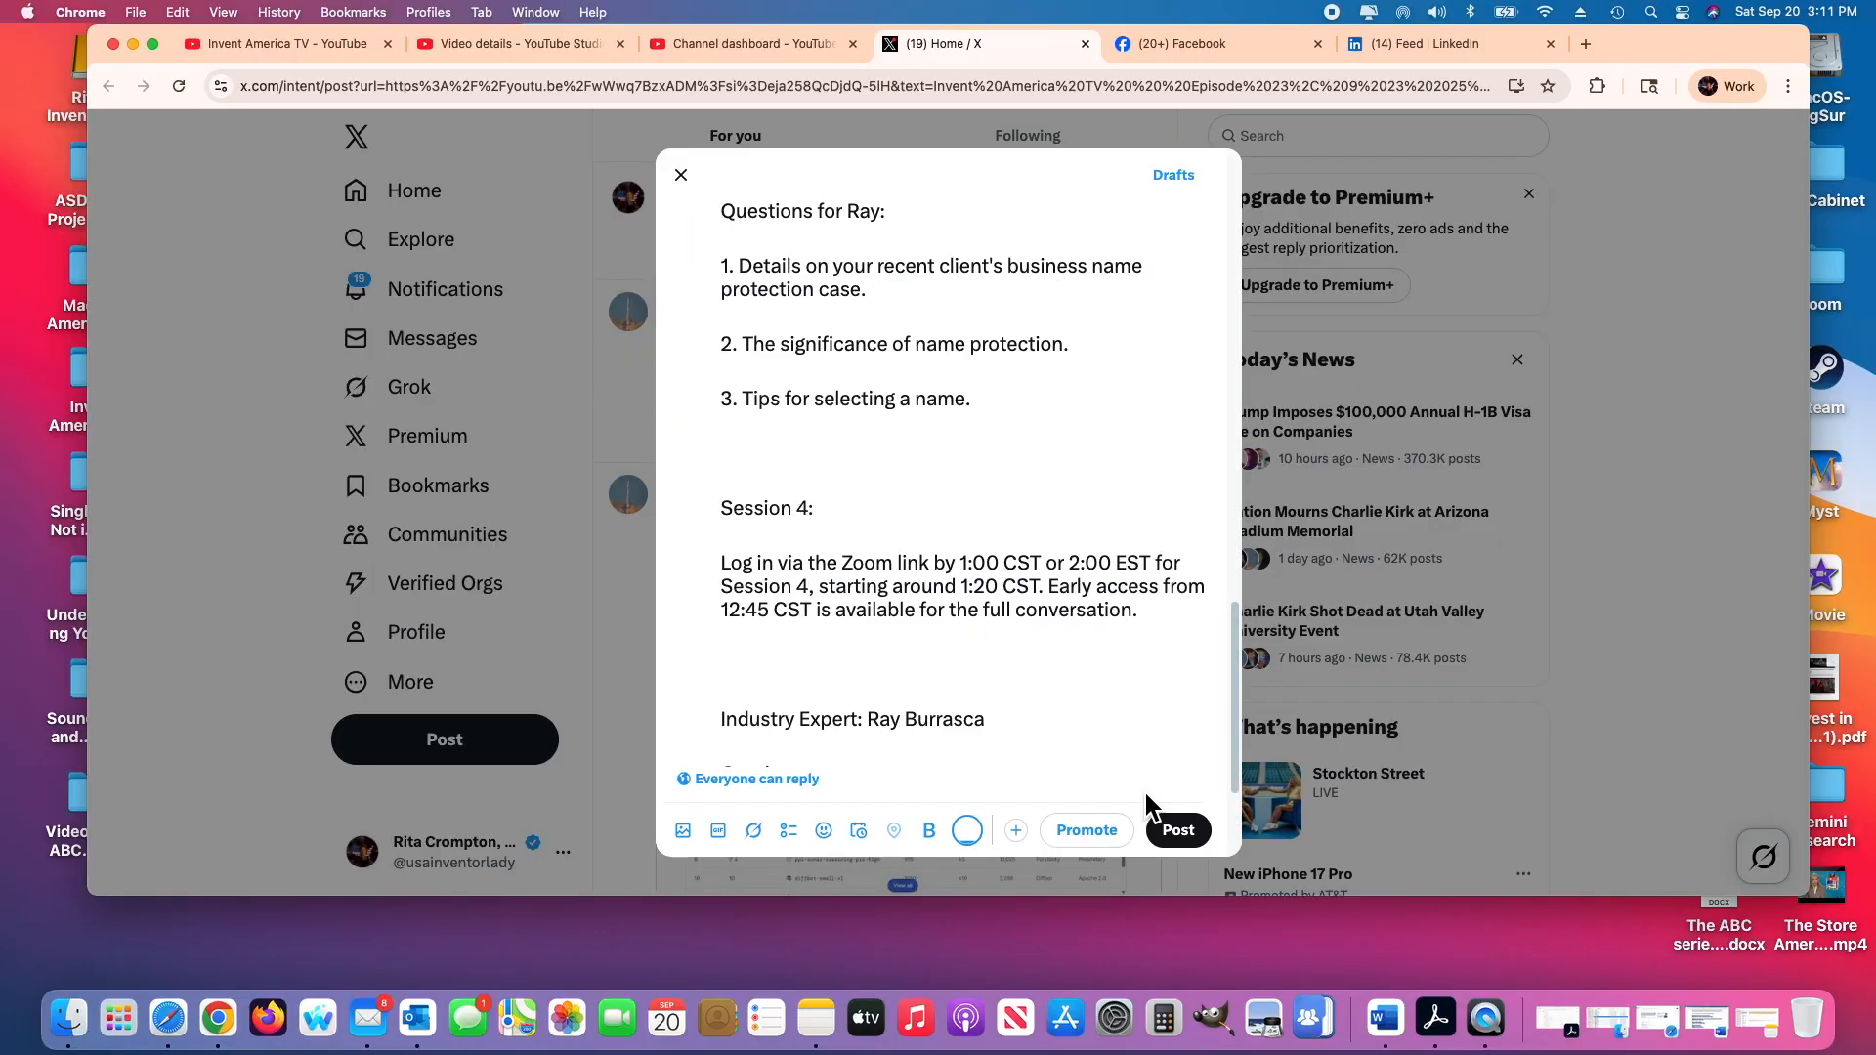
left_click(1194, 831)
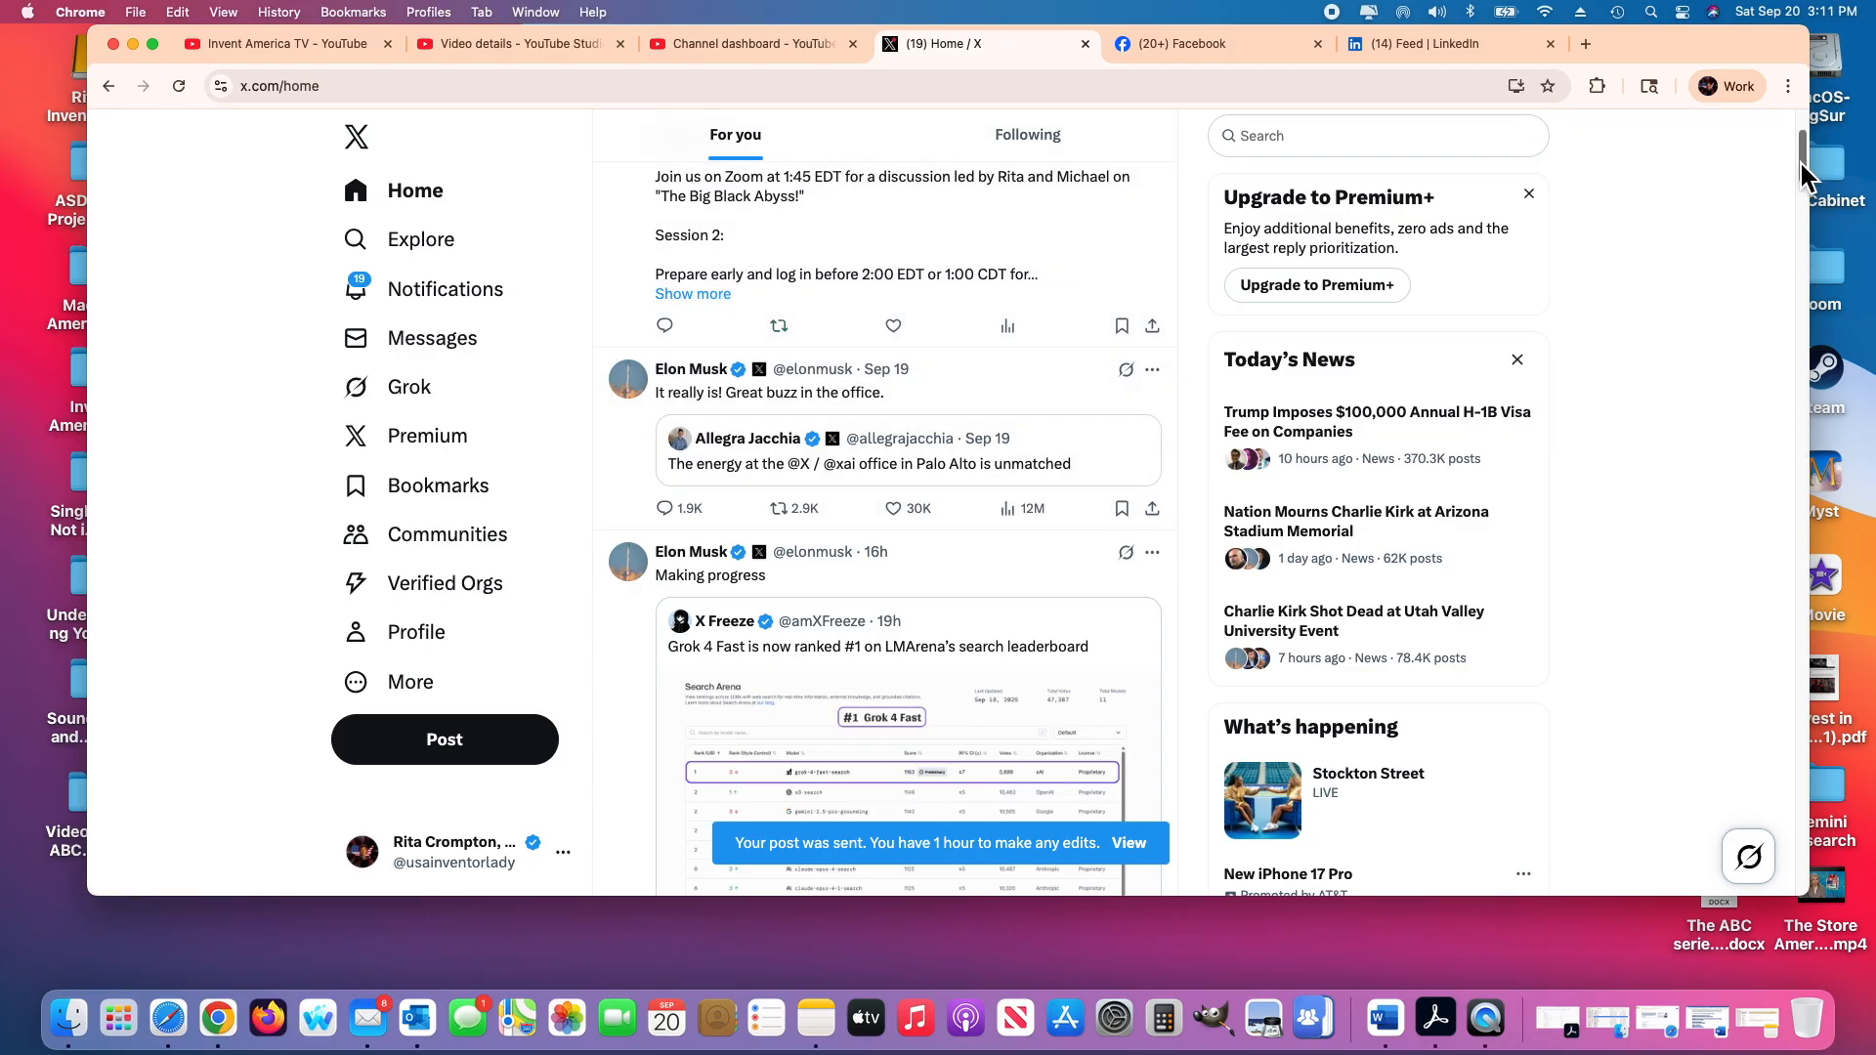
Publish the LinkedIn post draft containing the AI-rewritten text as it stands, without further editing
left_click_drag(1802, 158, 1808, 133)
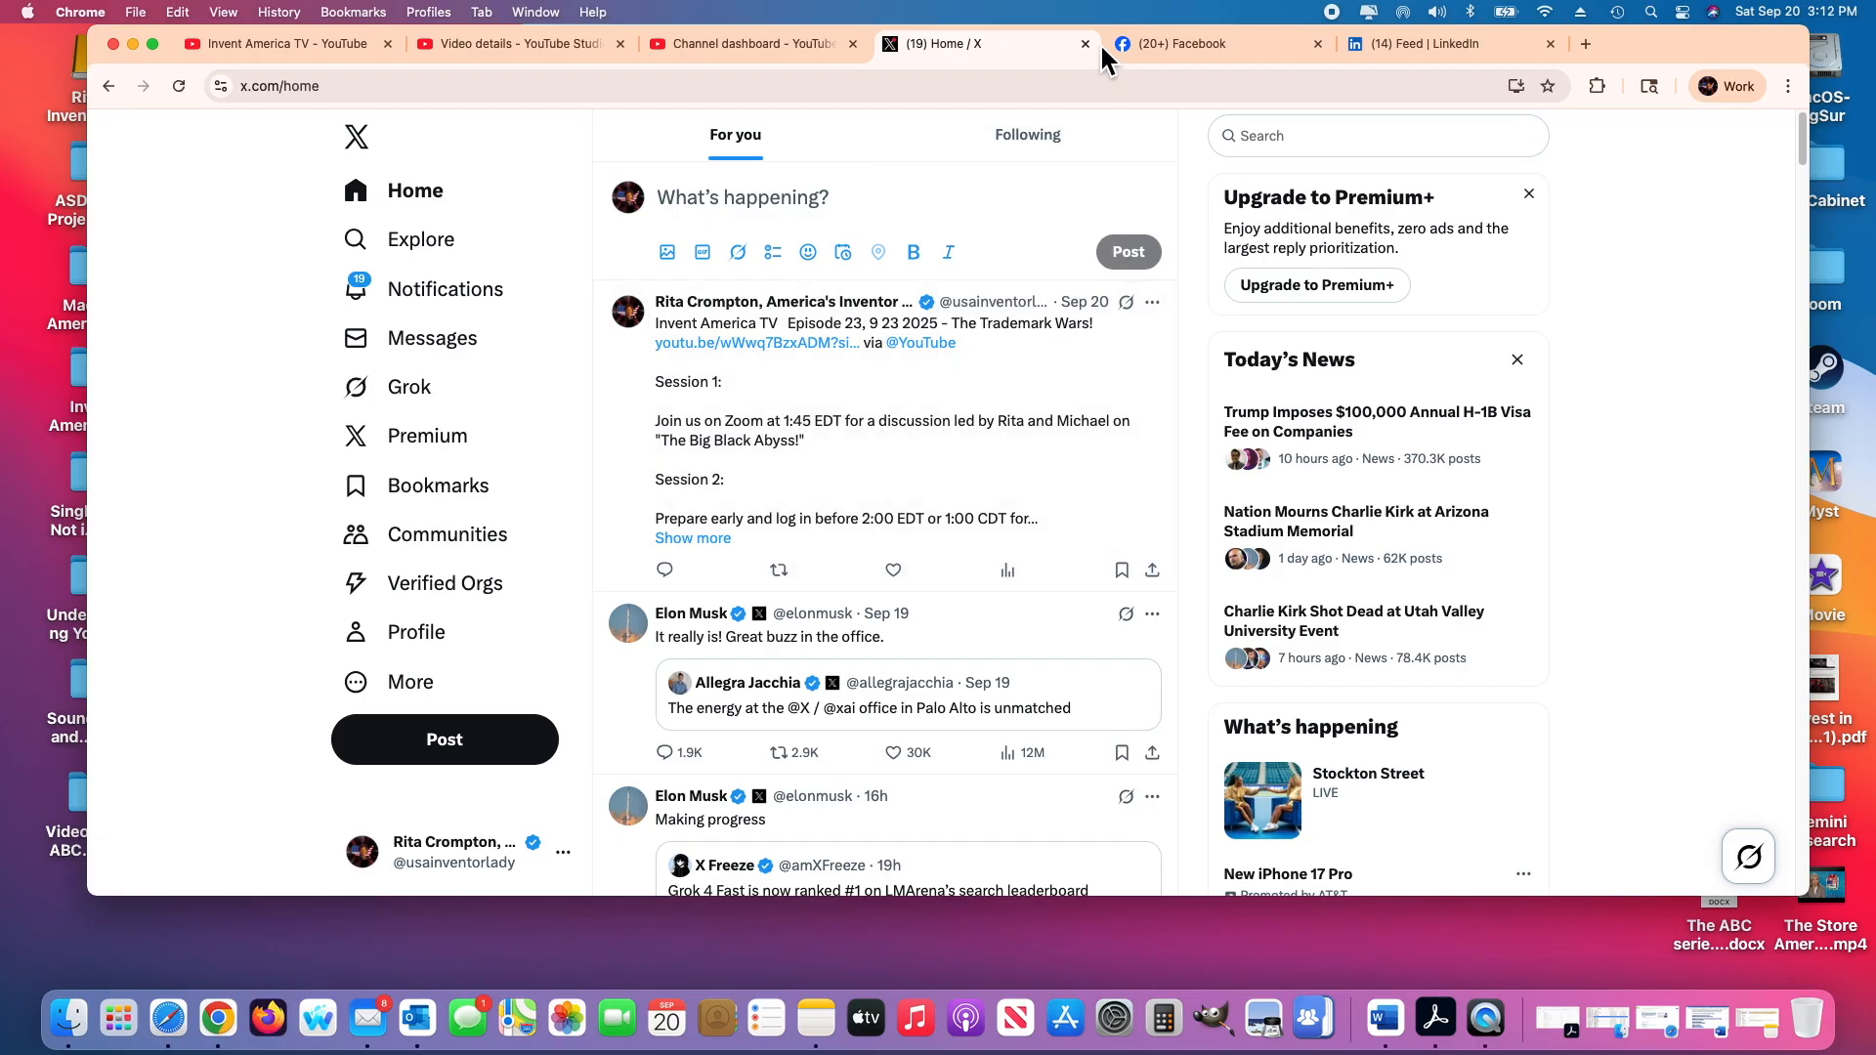
left_click(1433, 41)
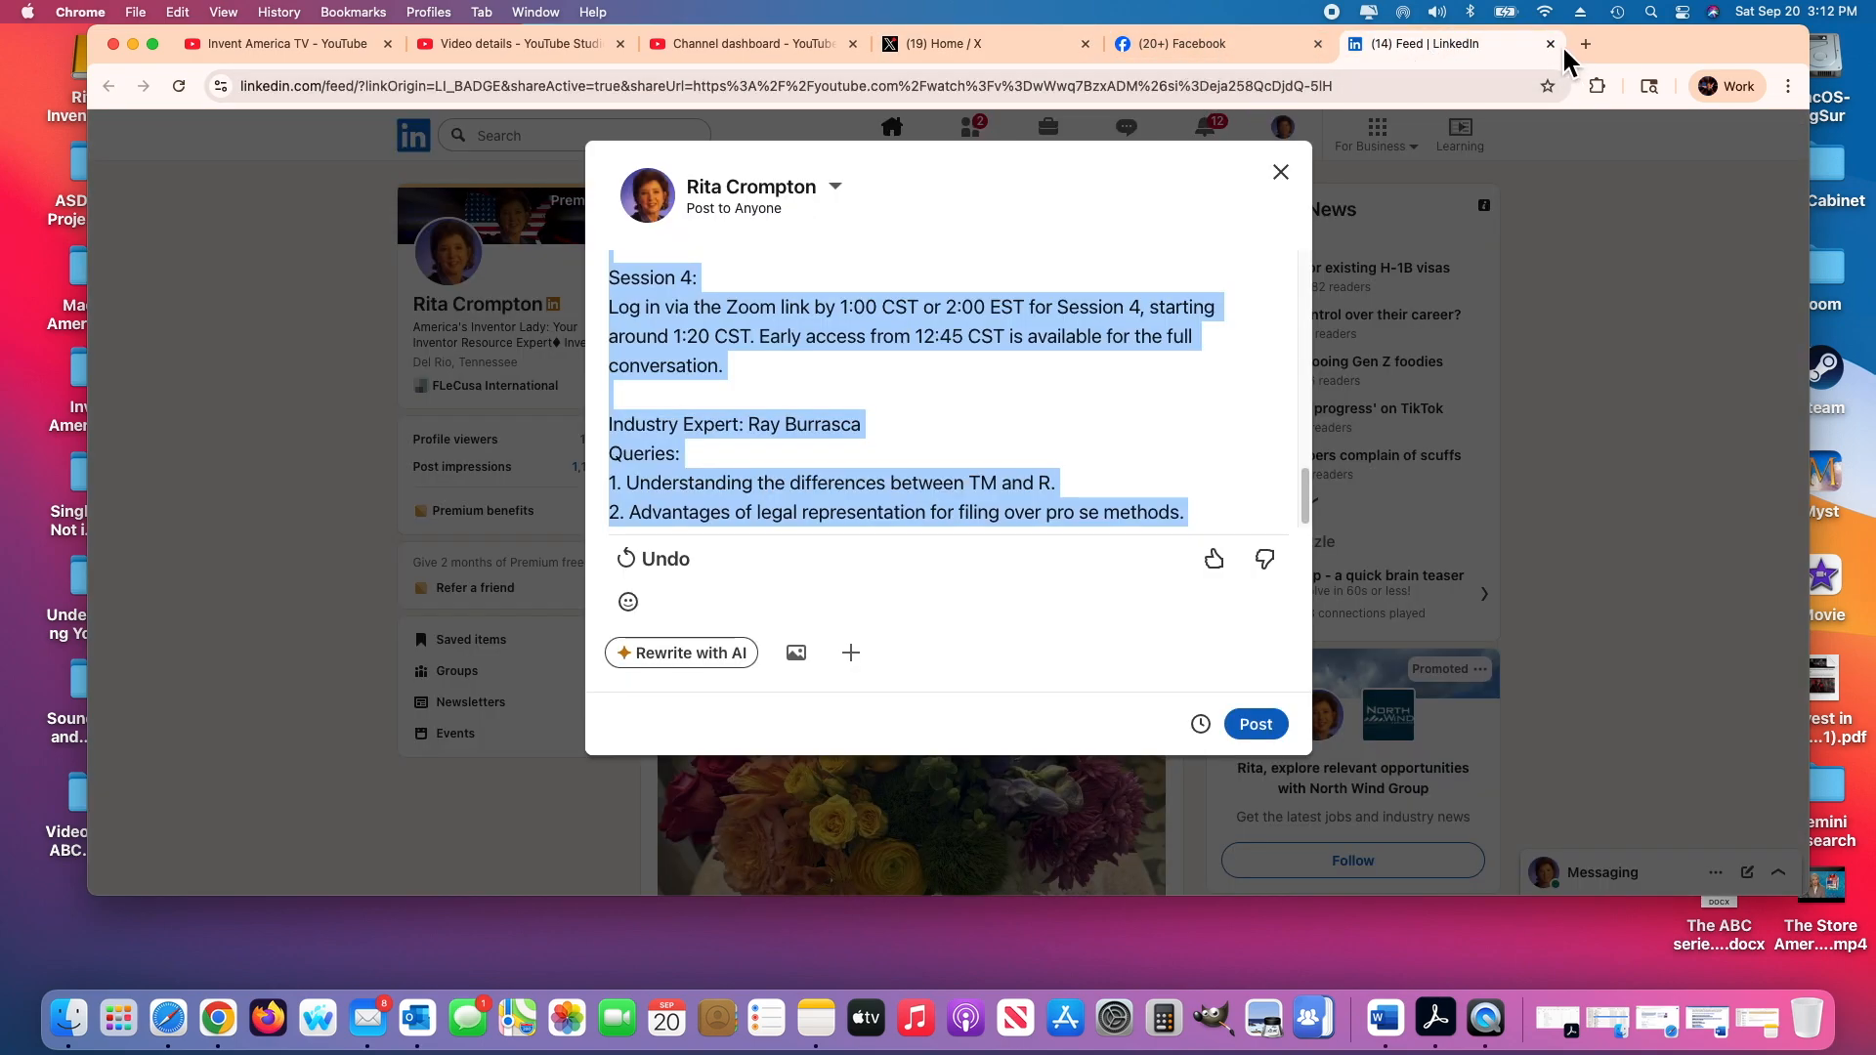
left_click(1284, 740)
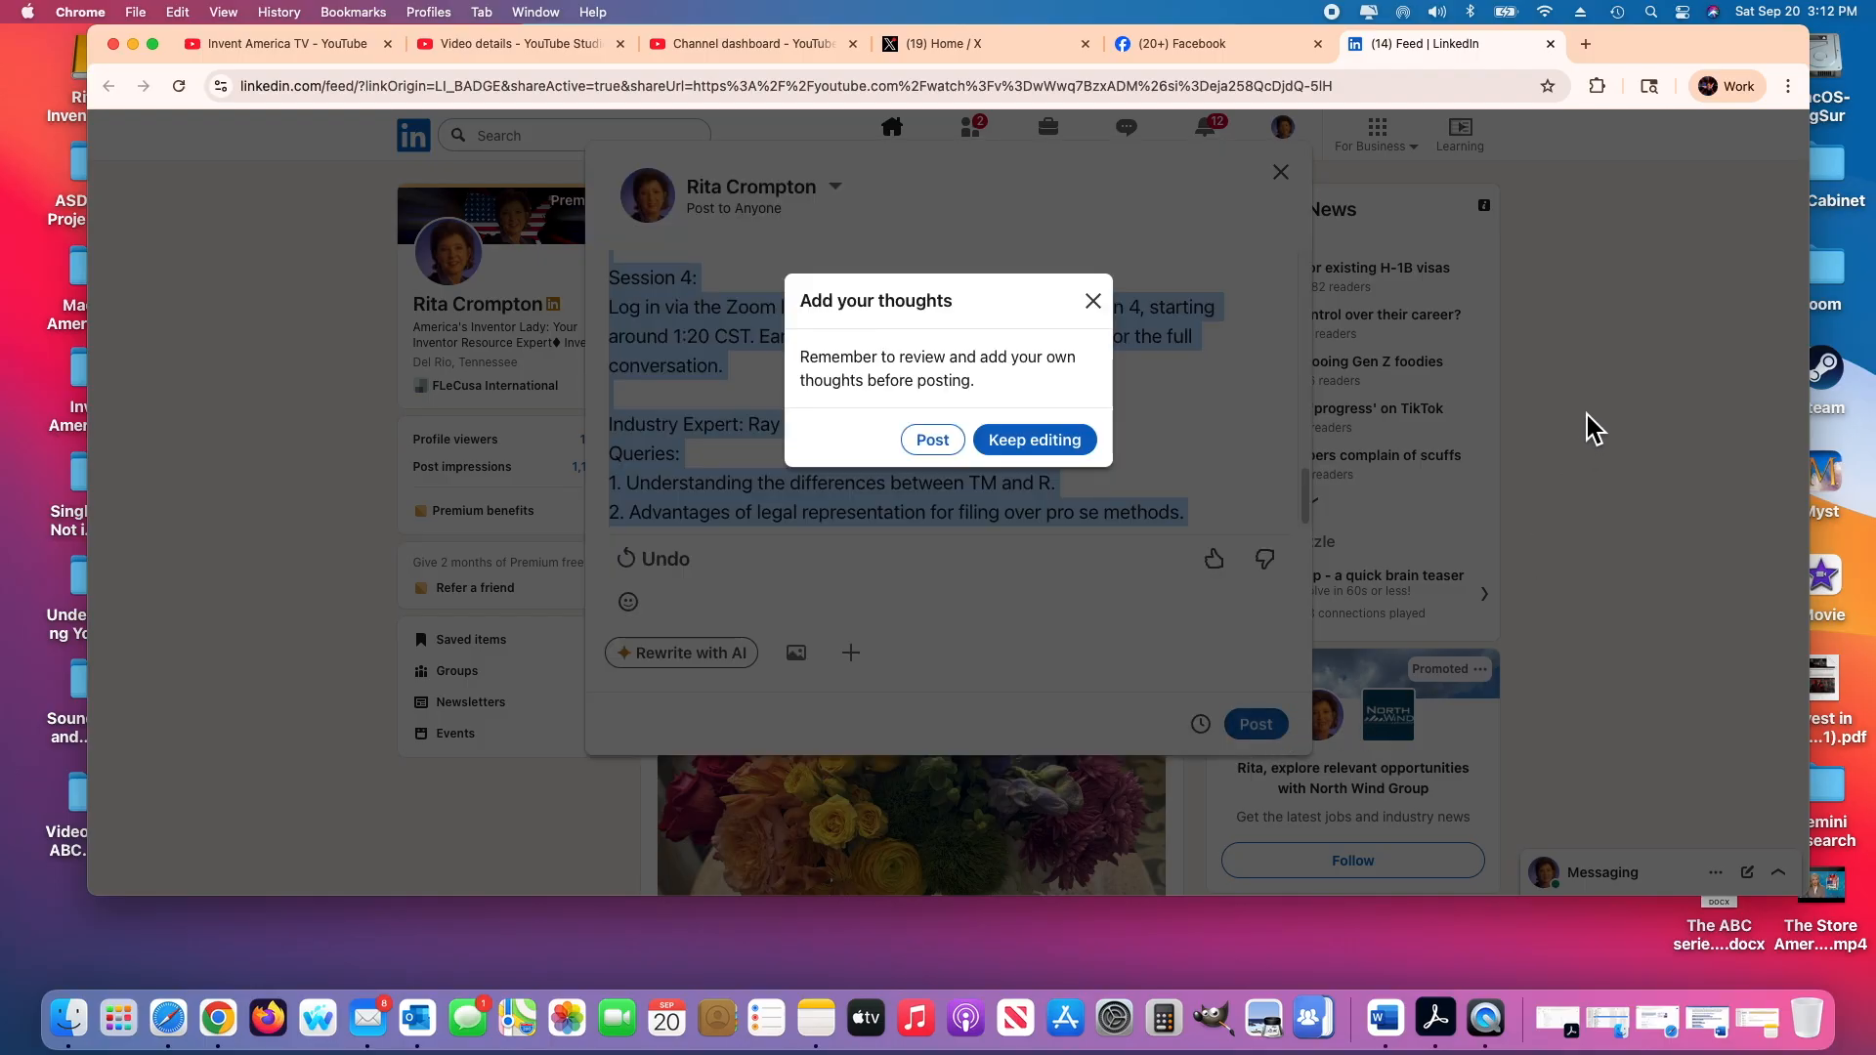
left_click(940, 447)
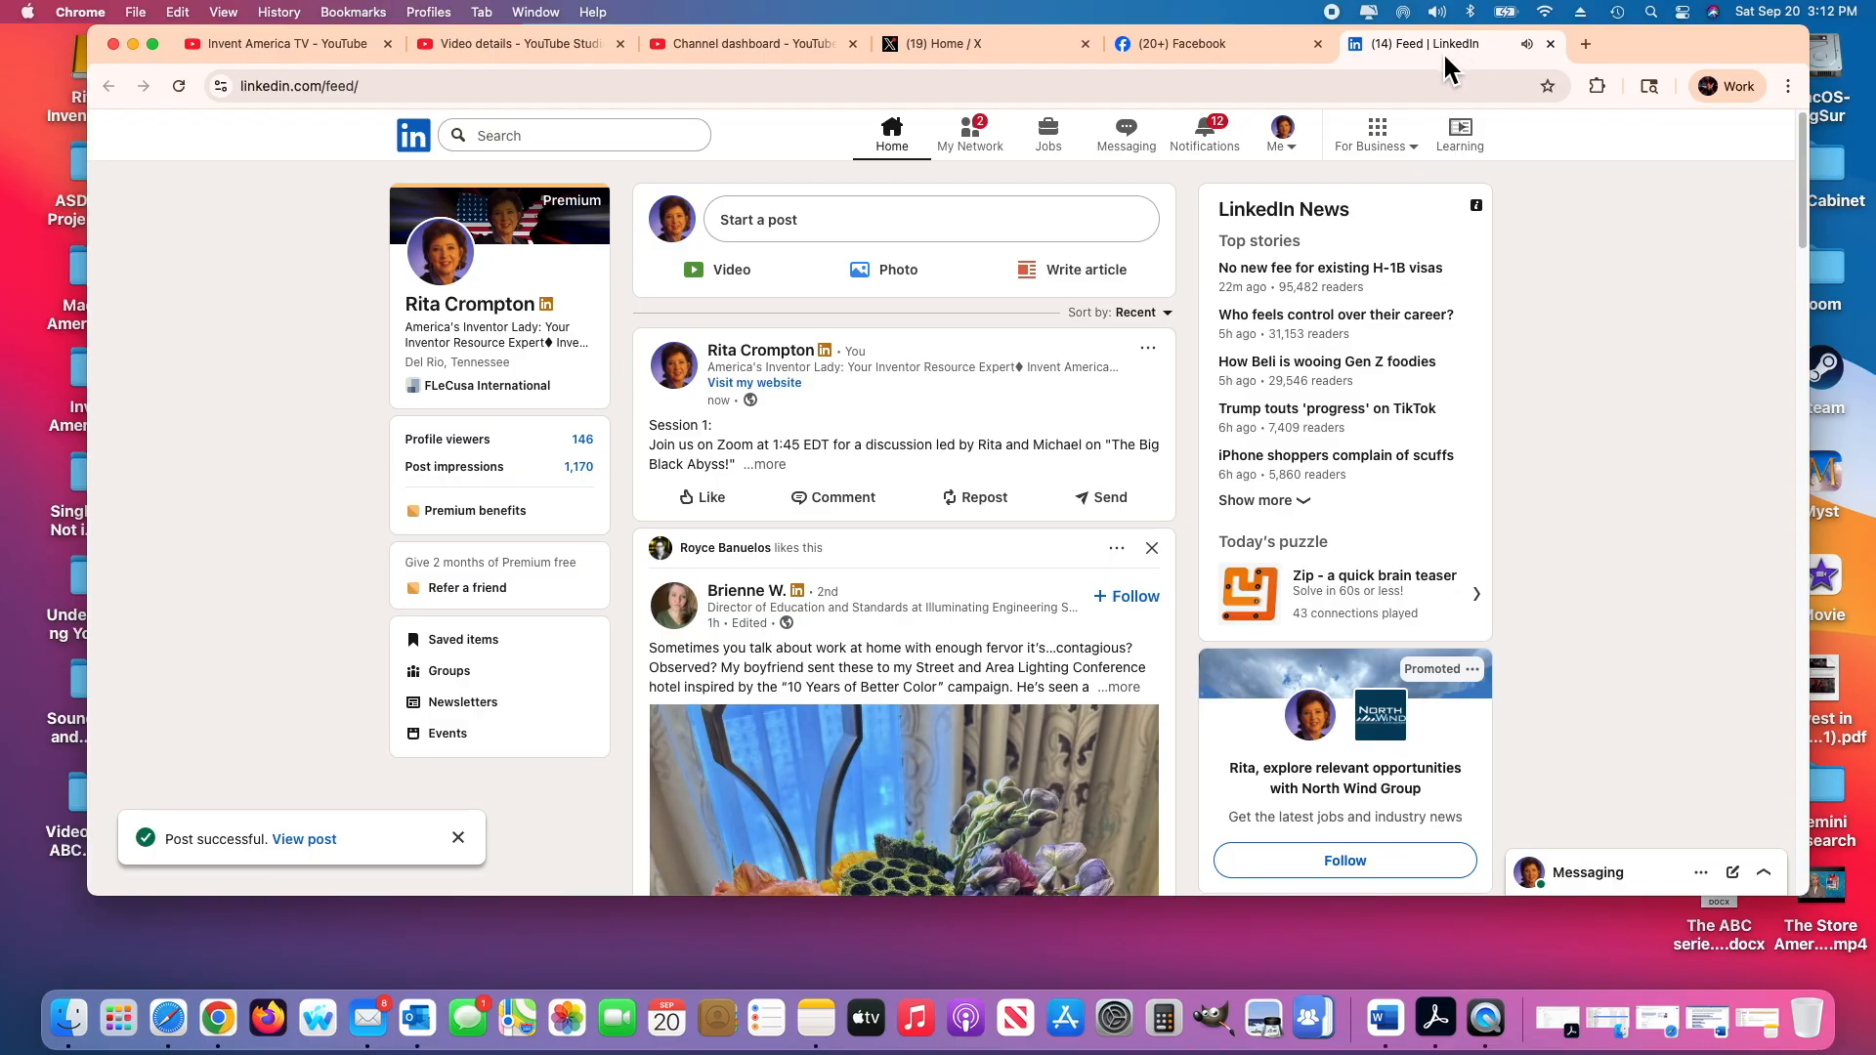
Review the newly shared Episode 23 posts in the Facebook, X and LinkedIn feeds
left_click(1218, 49)
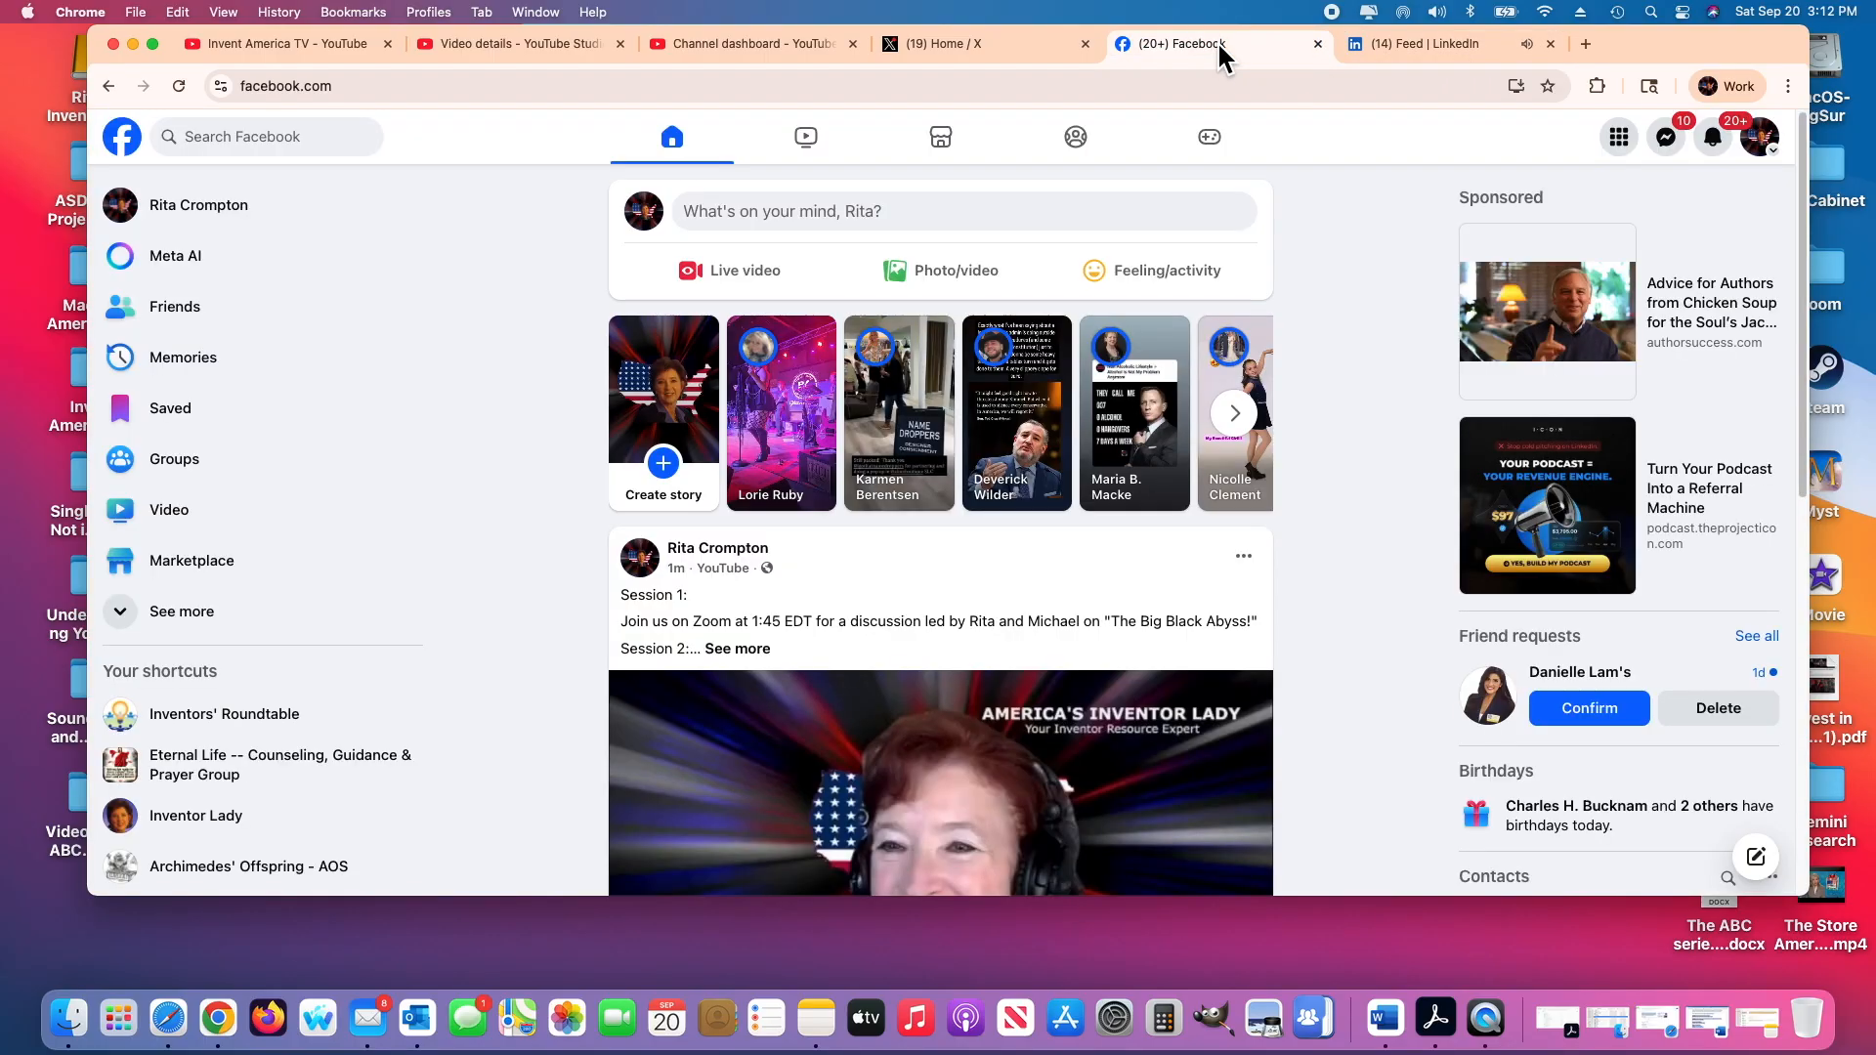
left_click(982, 43)
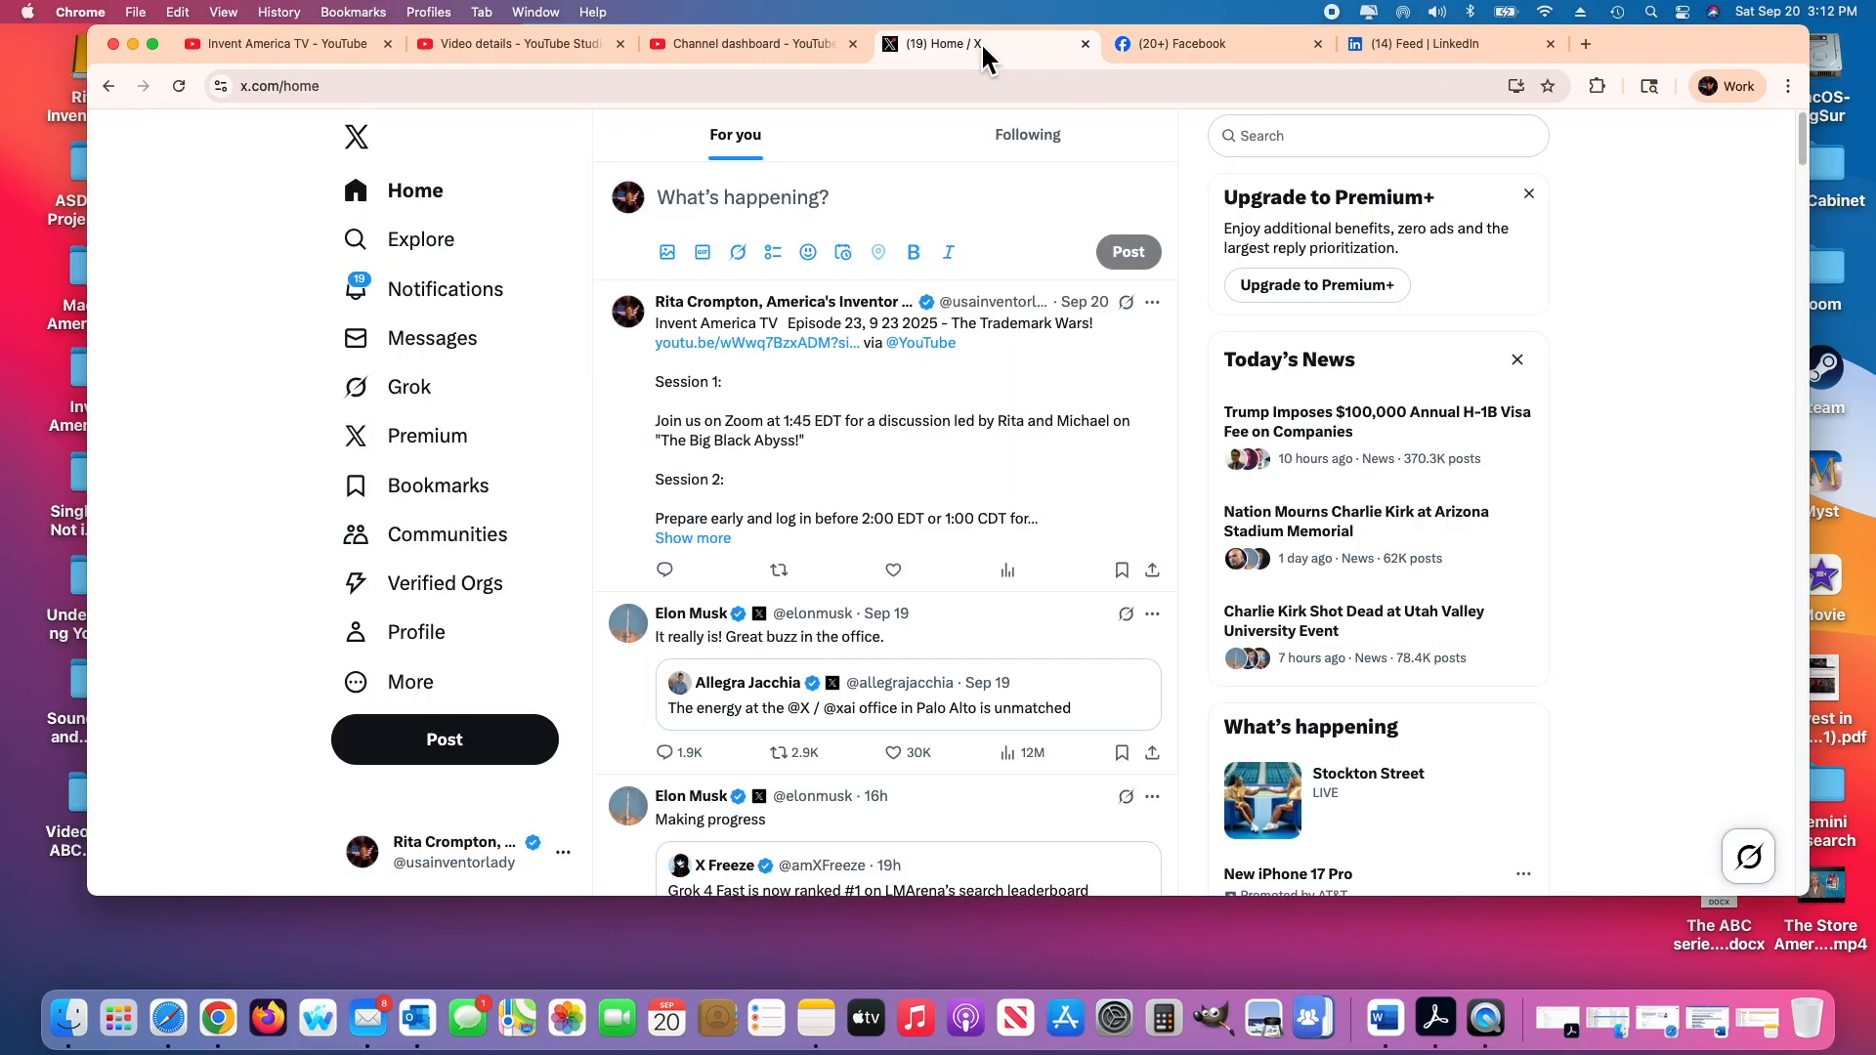
left_click(1443, 43)
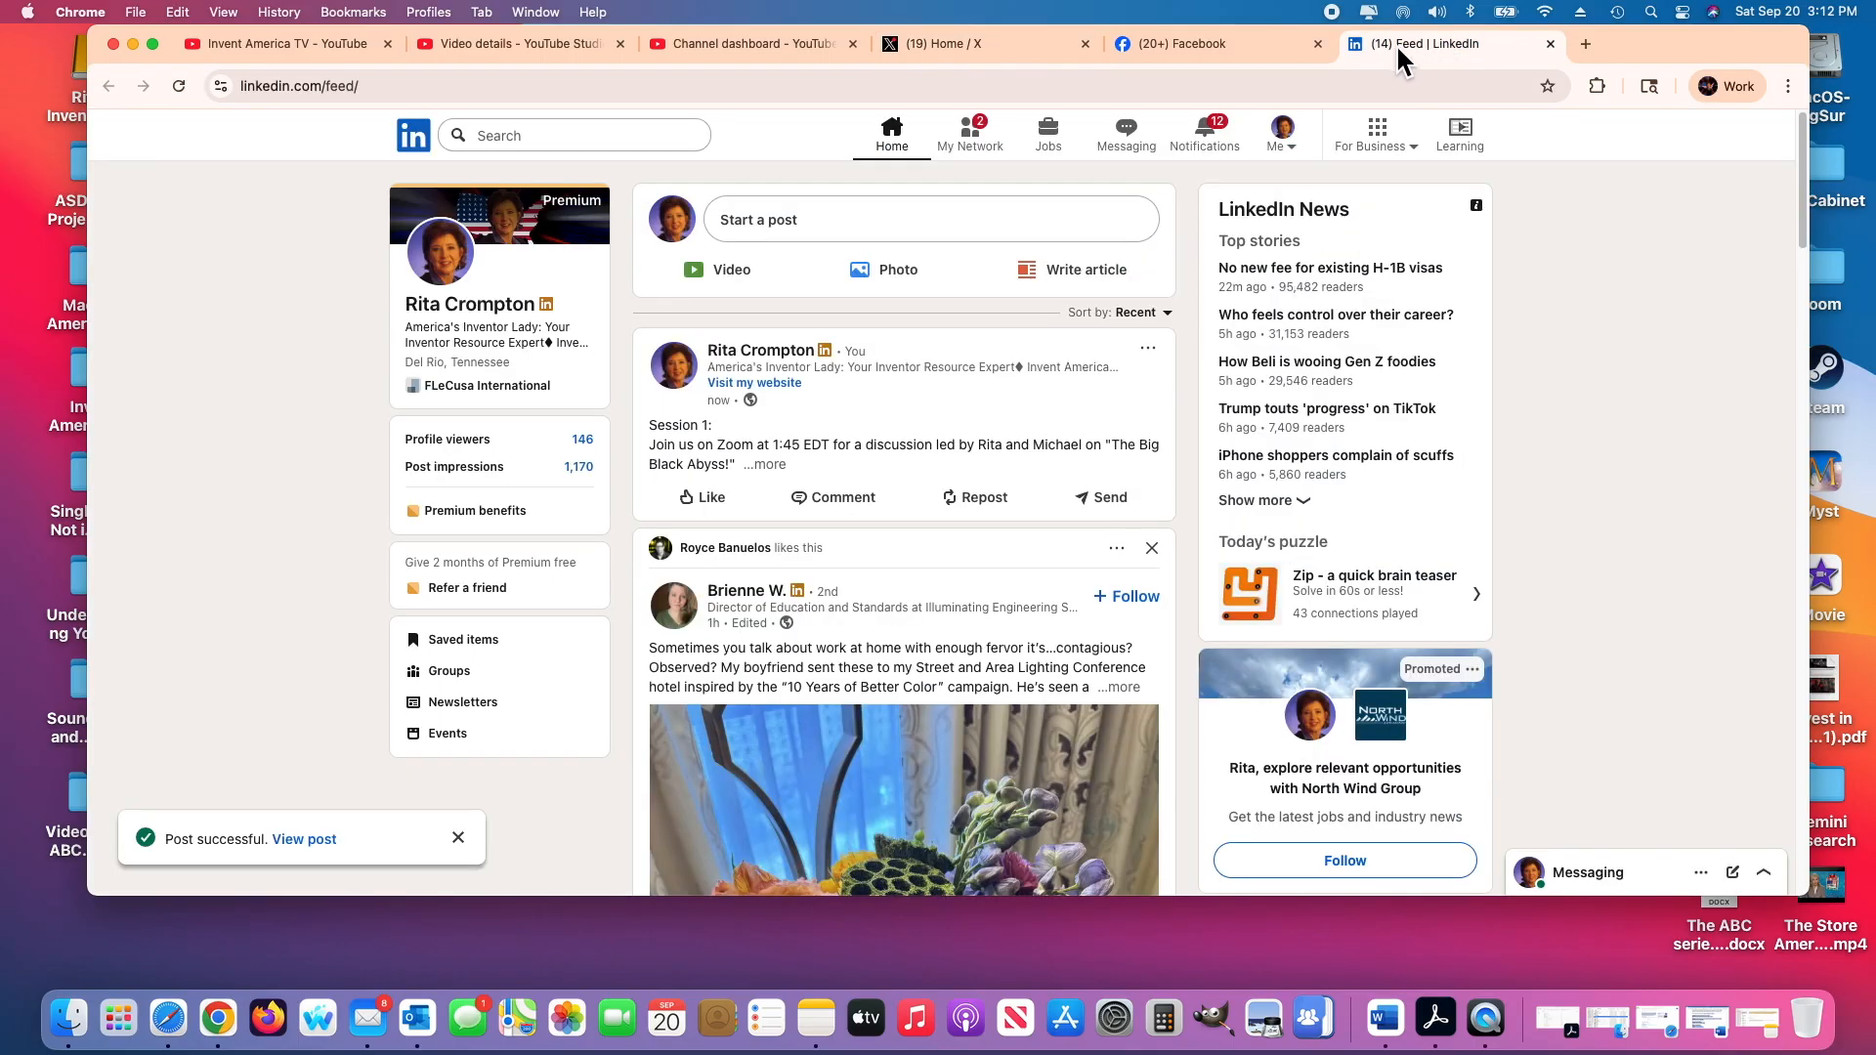
left_click(1184, 43)
left_click(981, 41)
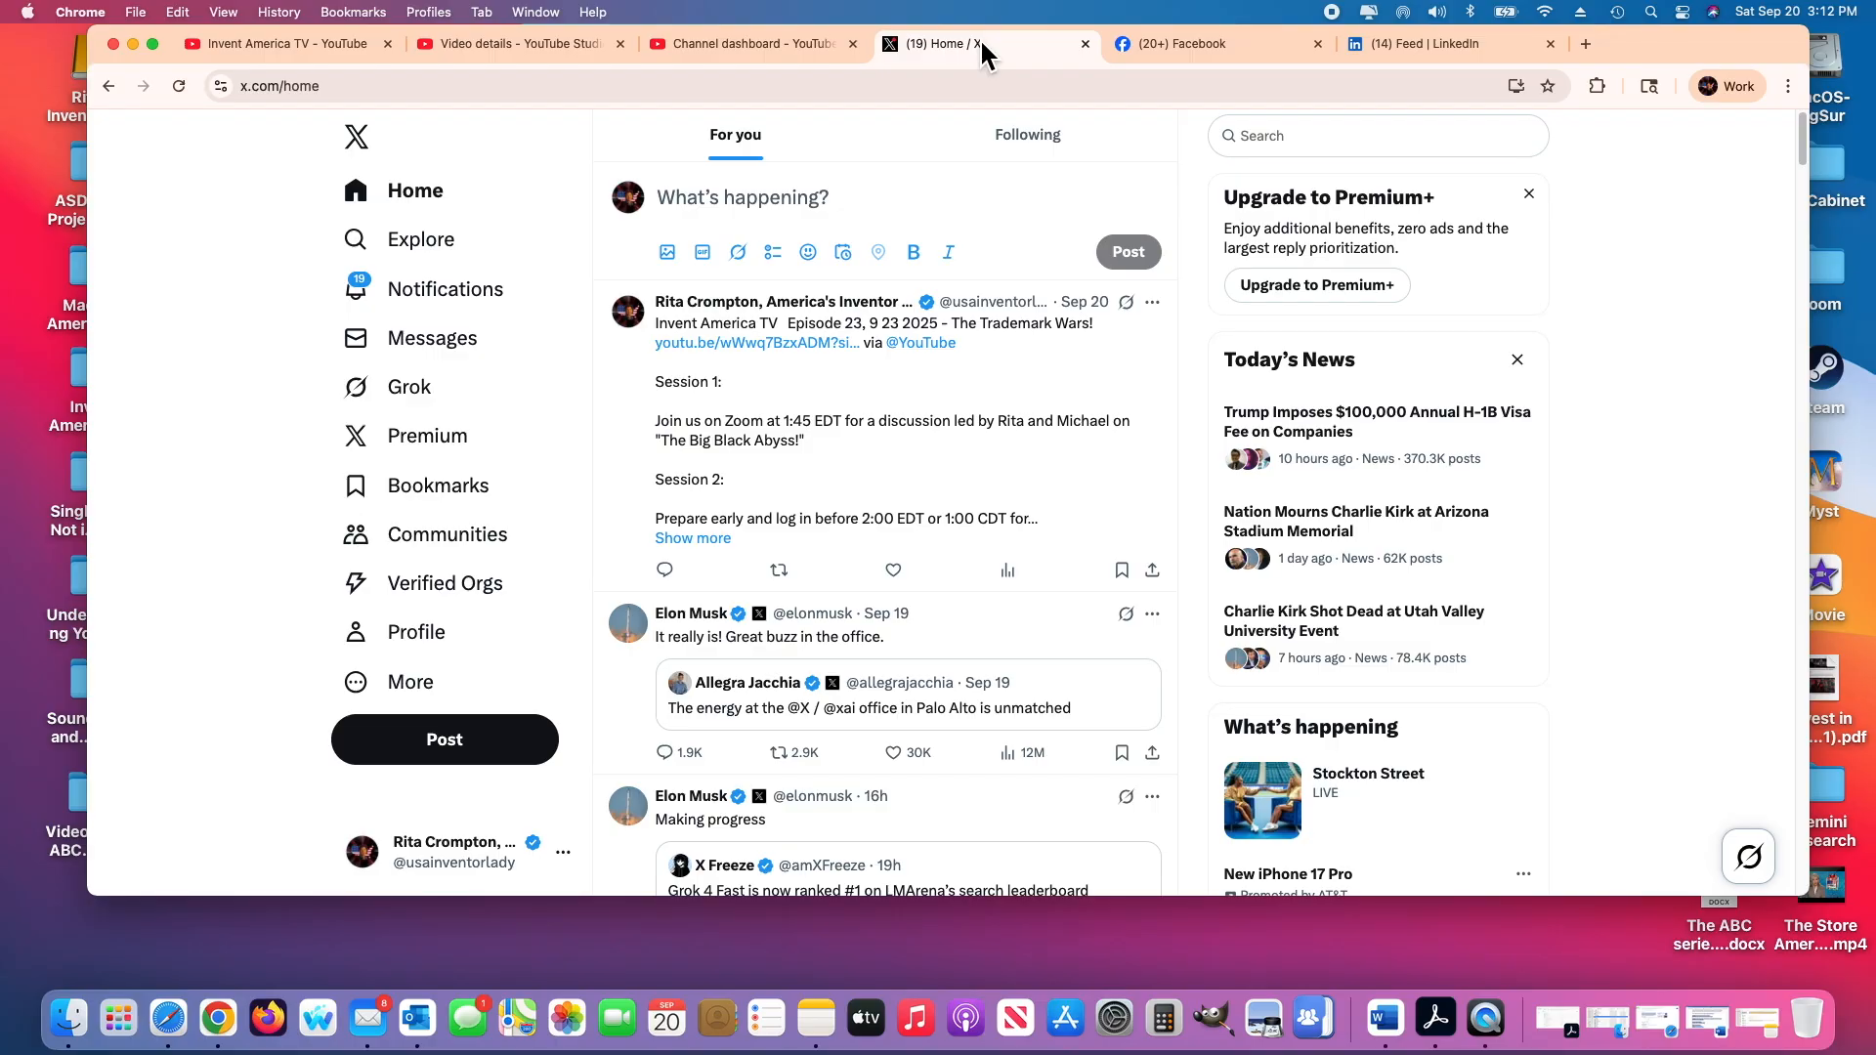
Dismiss the published-video sharing dialog on the YouTube Studio channel dashboard and return to Episode 23's video details
left_click(729, 43)
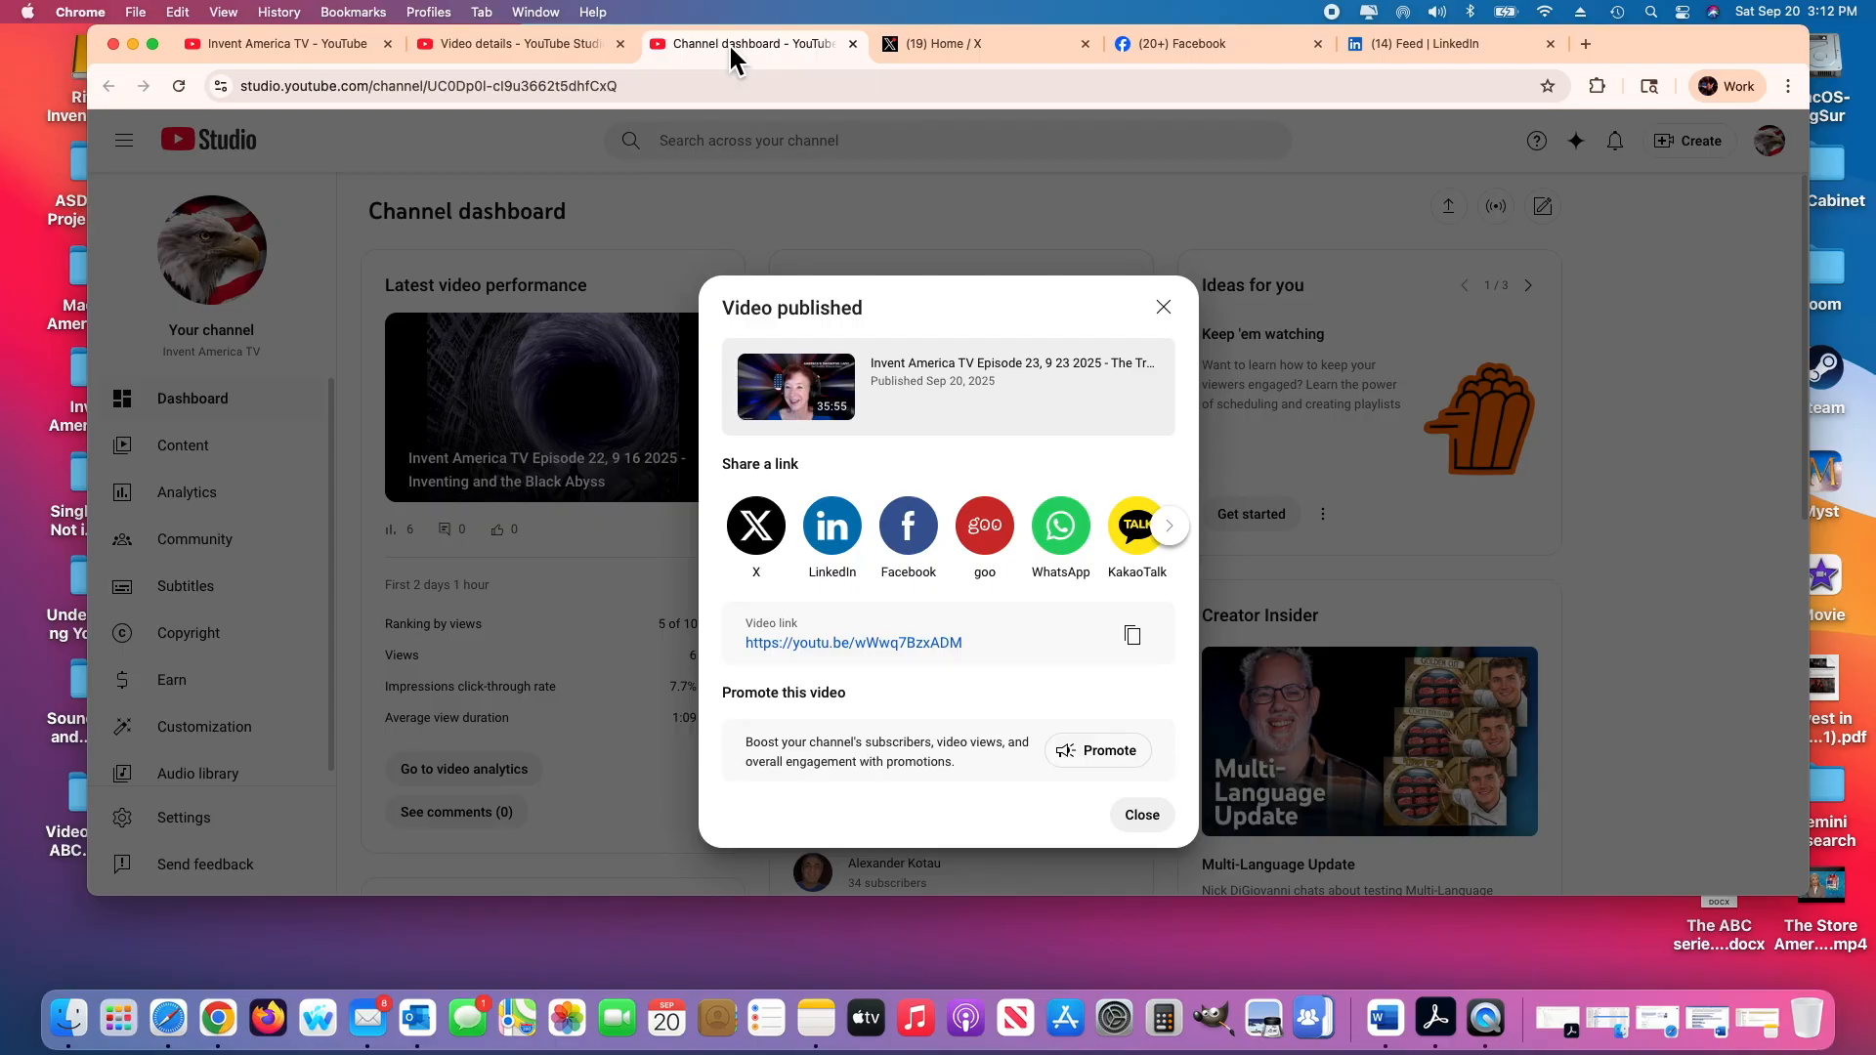
left_click(1153, 817)
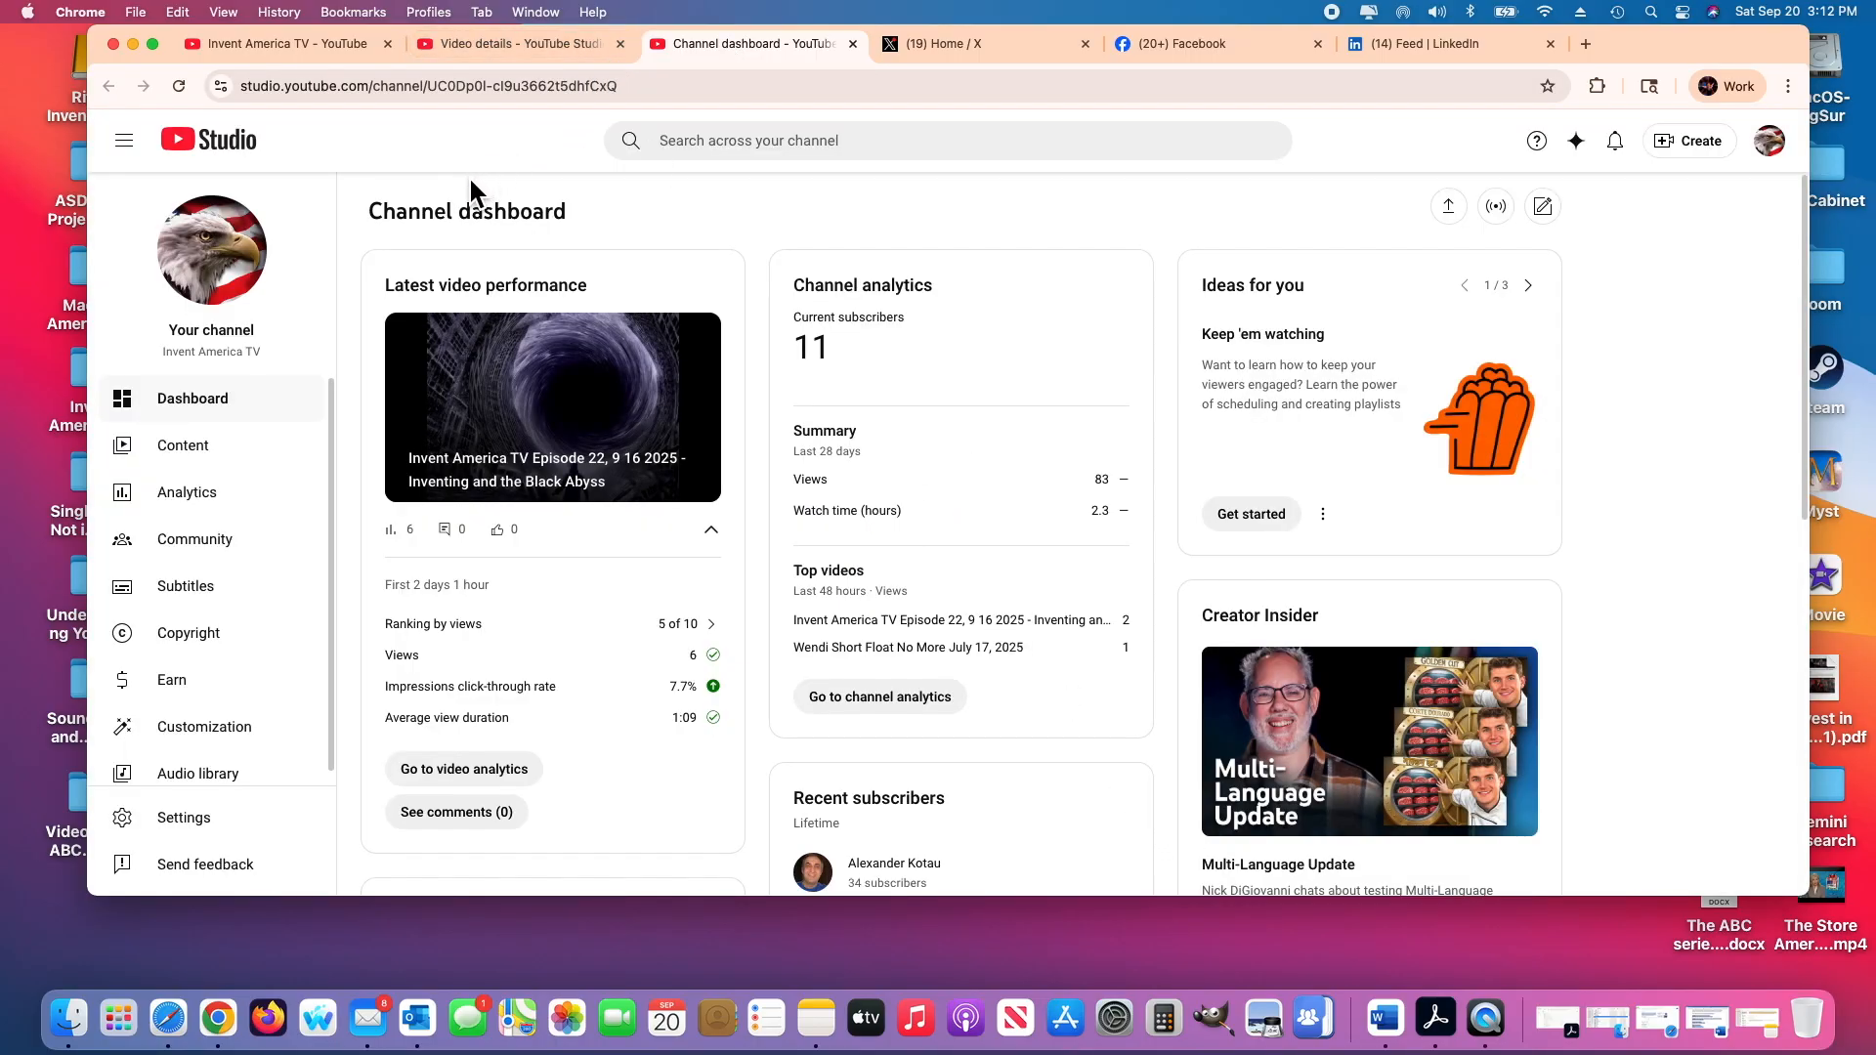
left_click(542, 41)
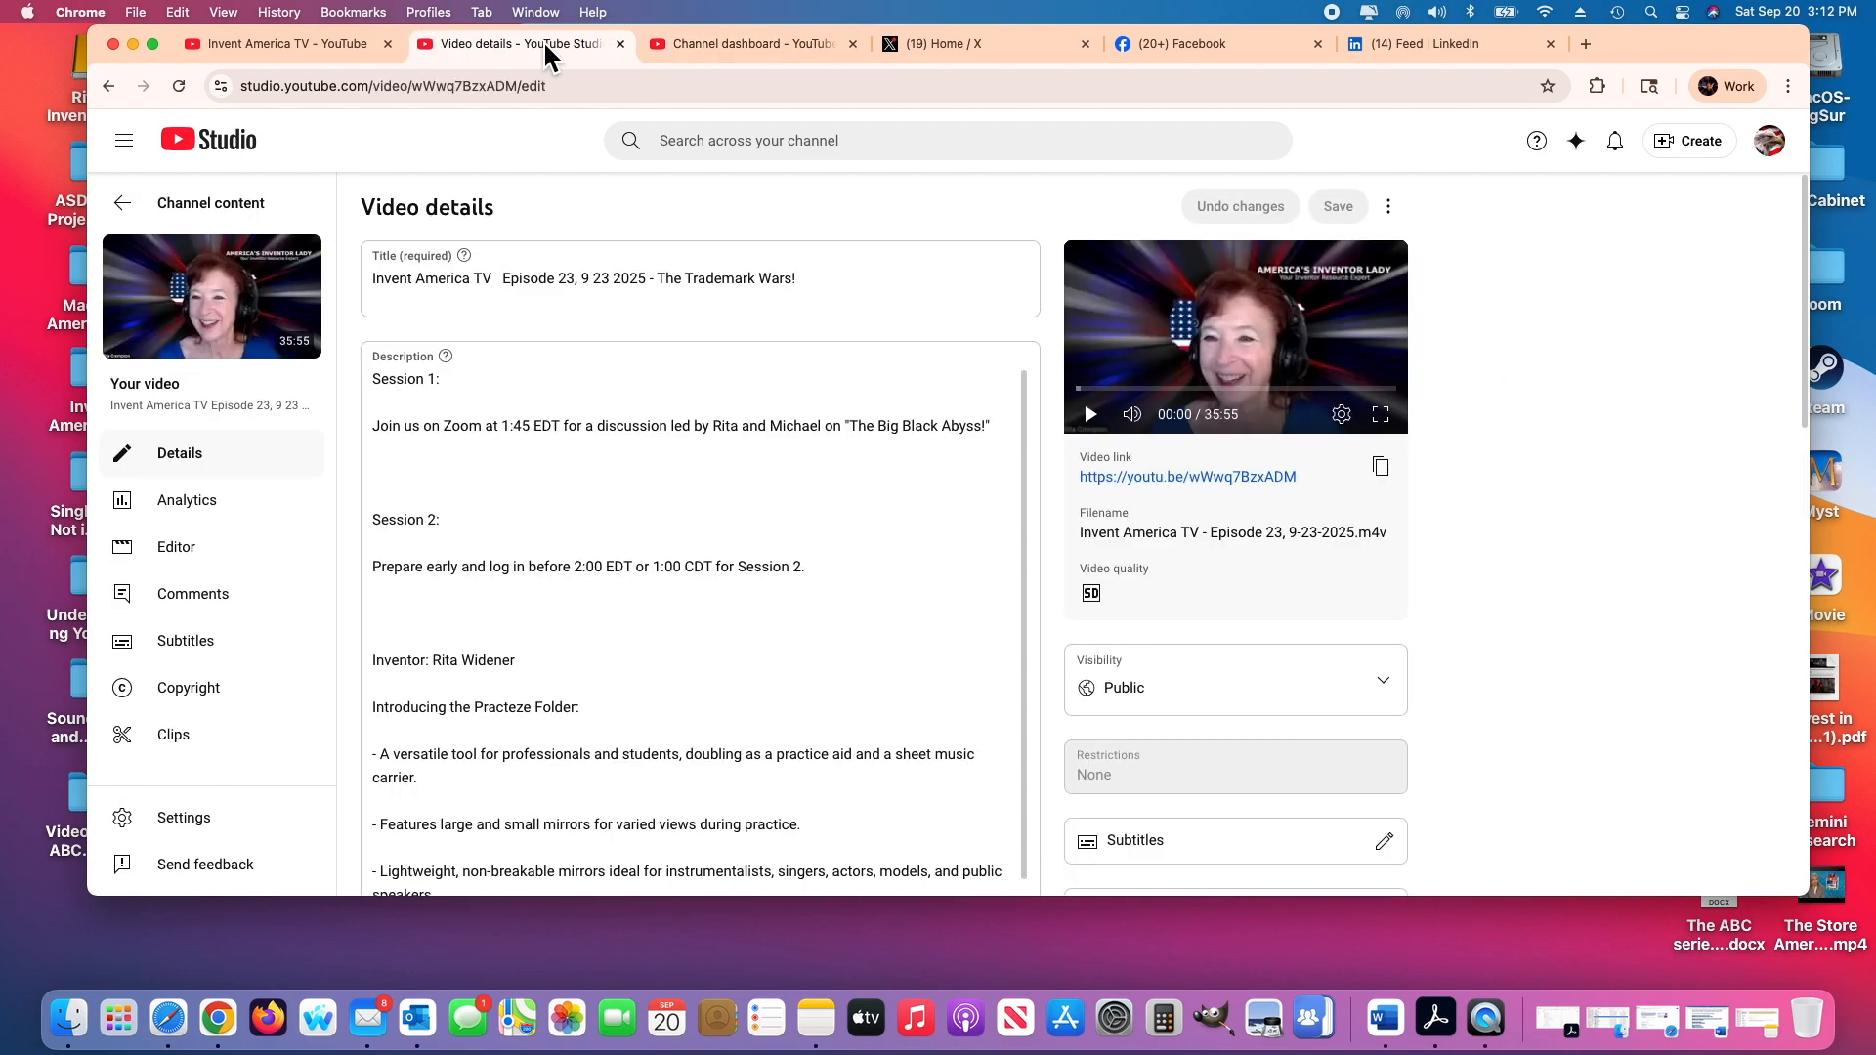
Open Episode 23 from the Invent America TV channel page, pause playback, and expand its full description down to the social links
left_click(356, 43)
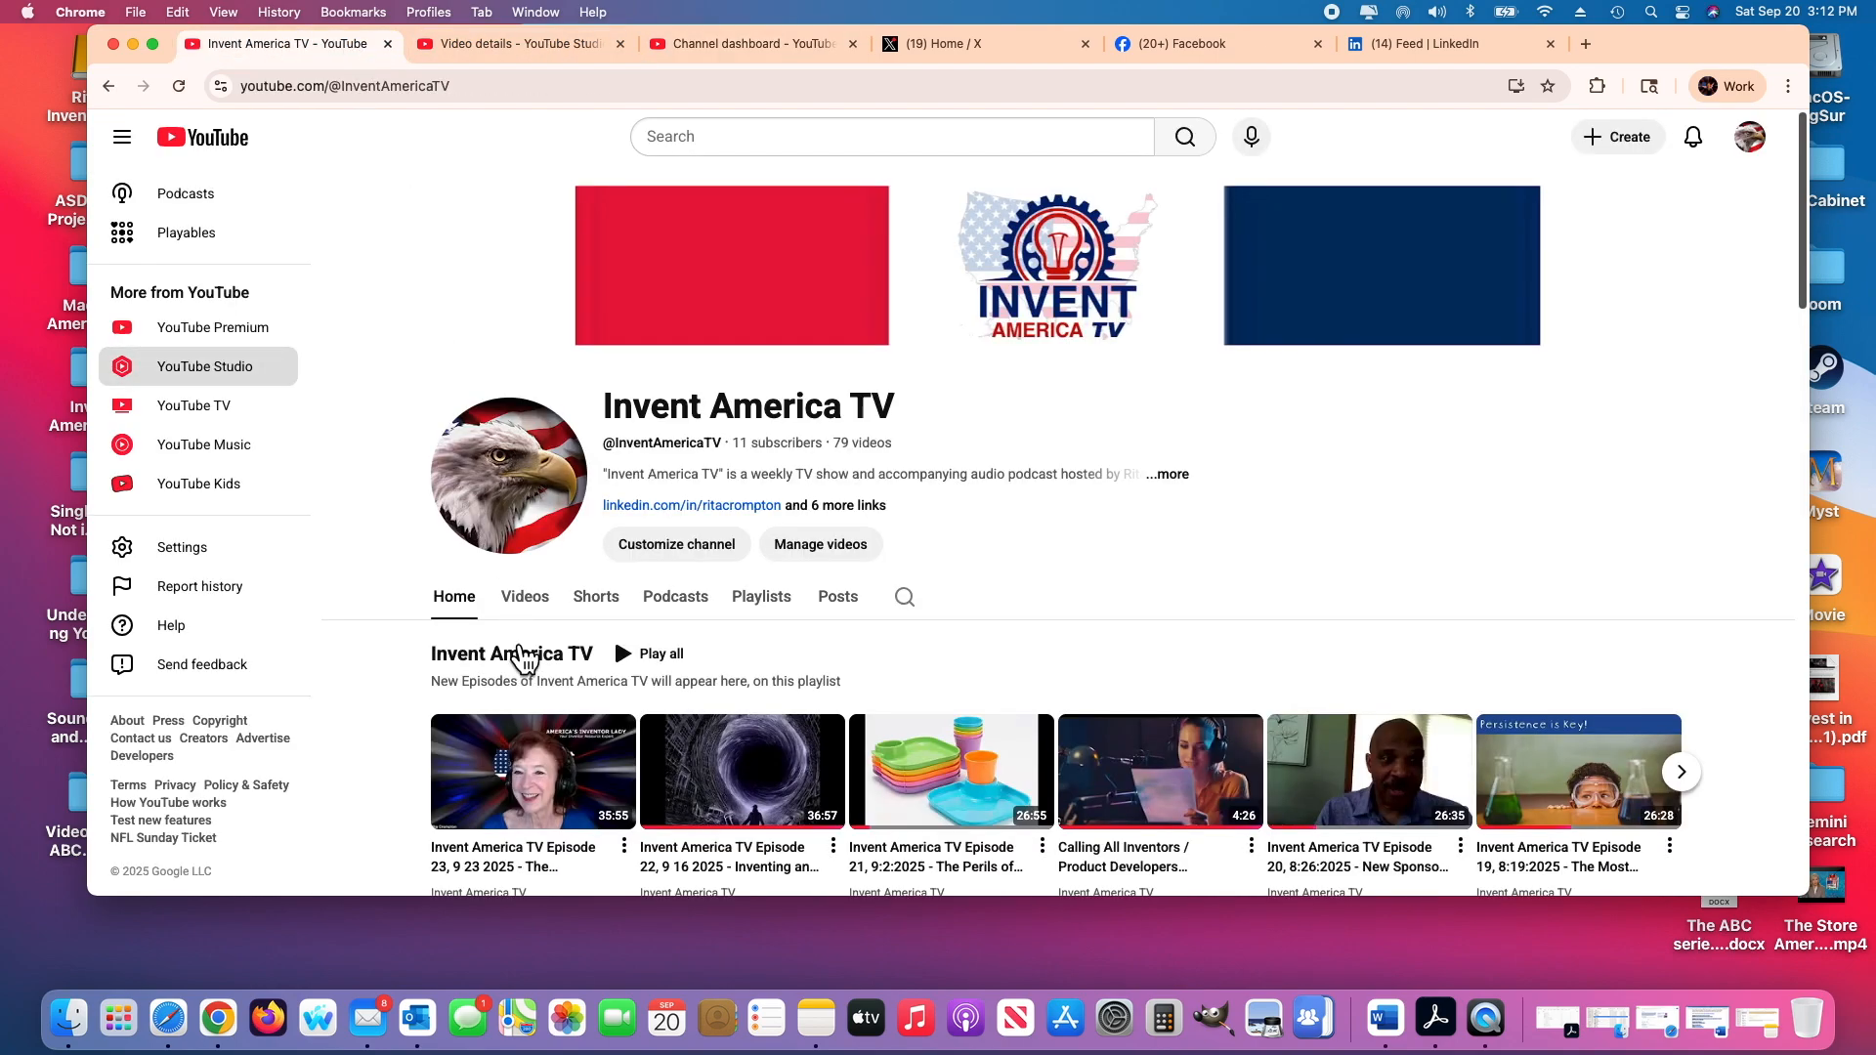
left_click(547, 793)
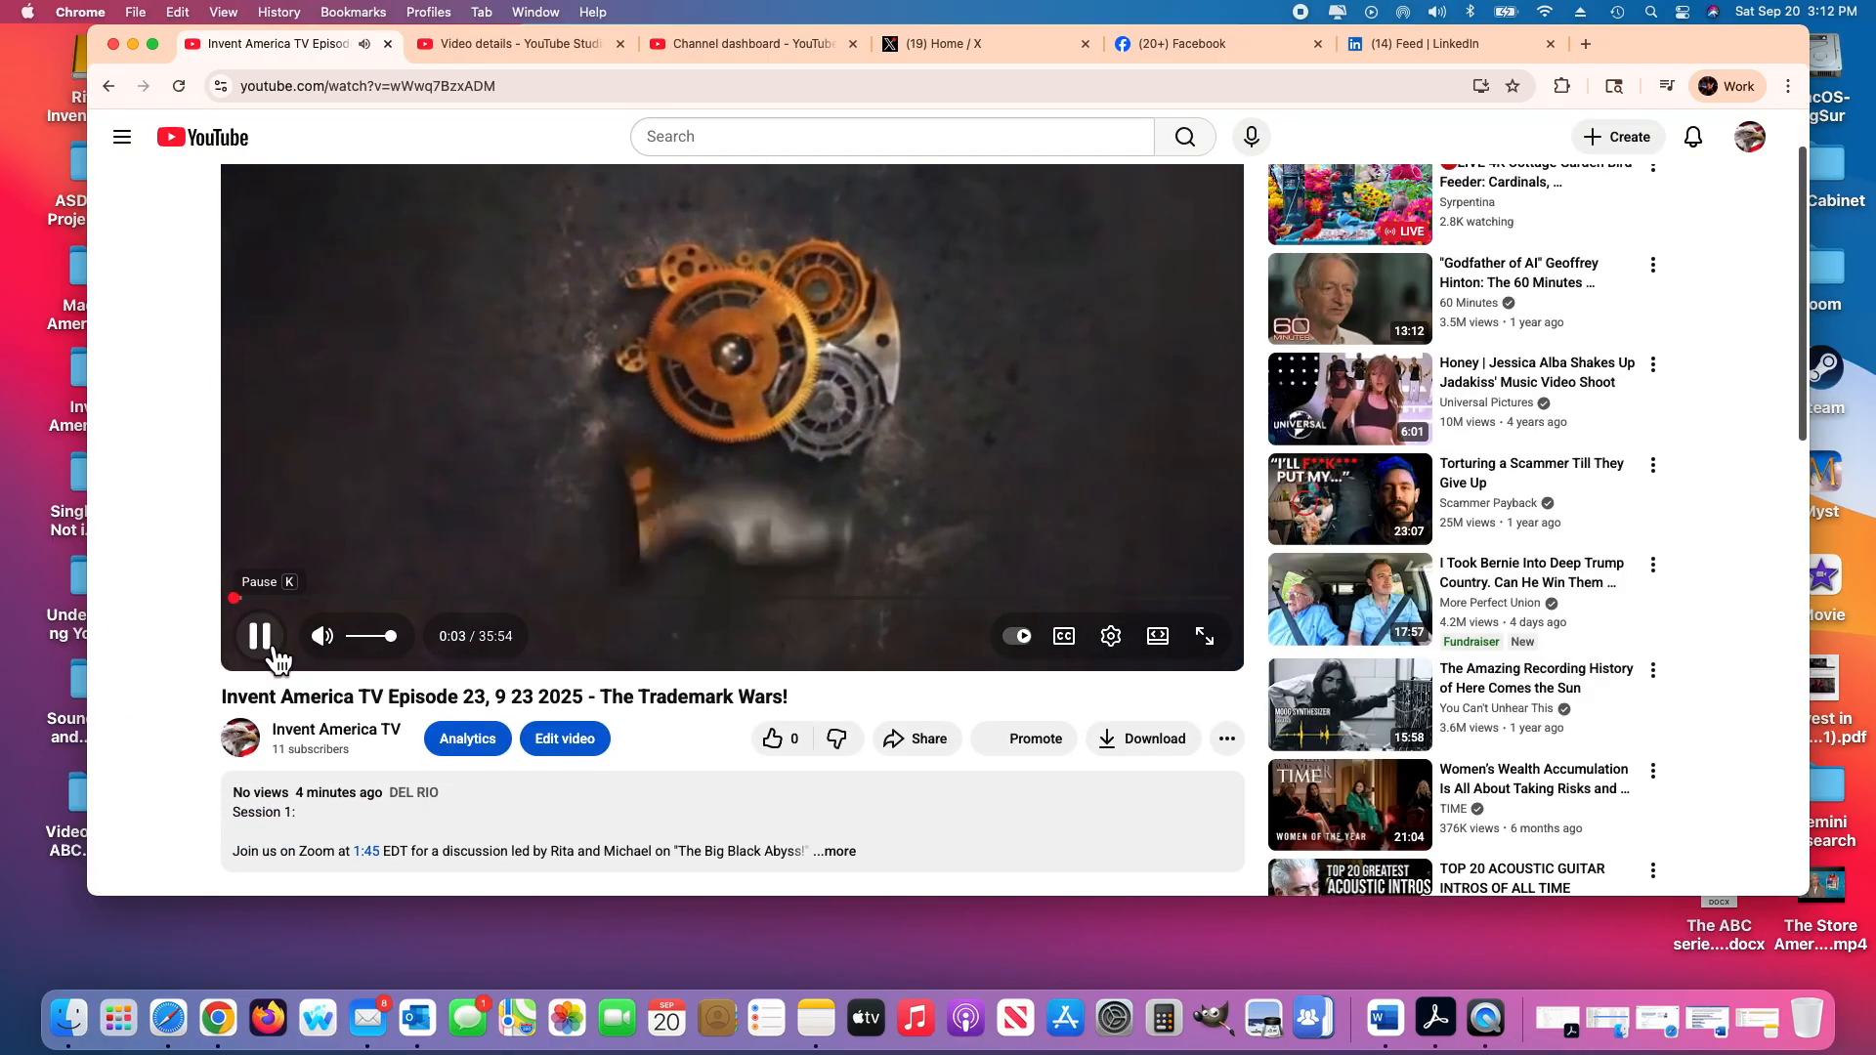
left_click(260, 636)
left_click_drag(1808, 350, 1831, 518)
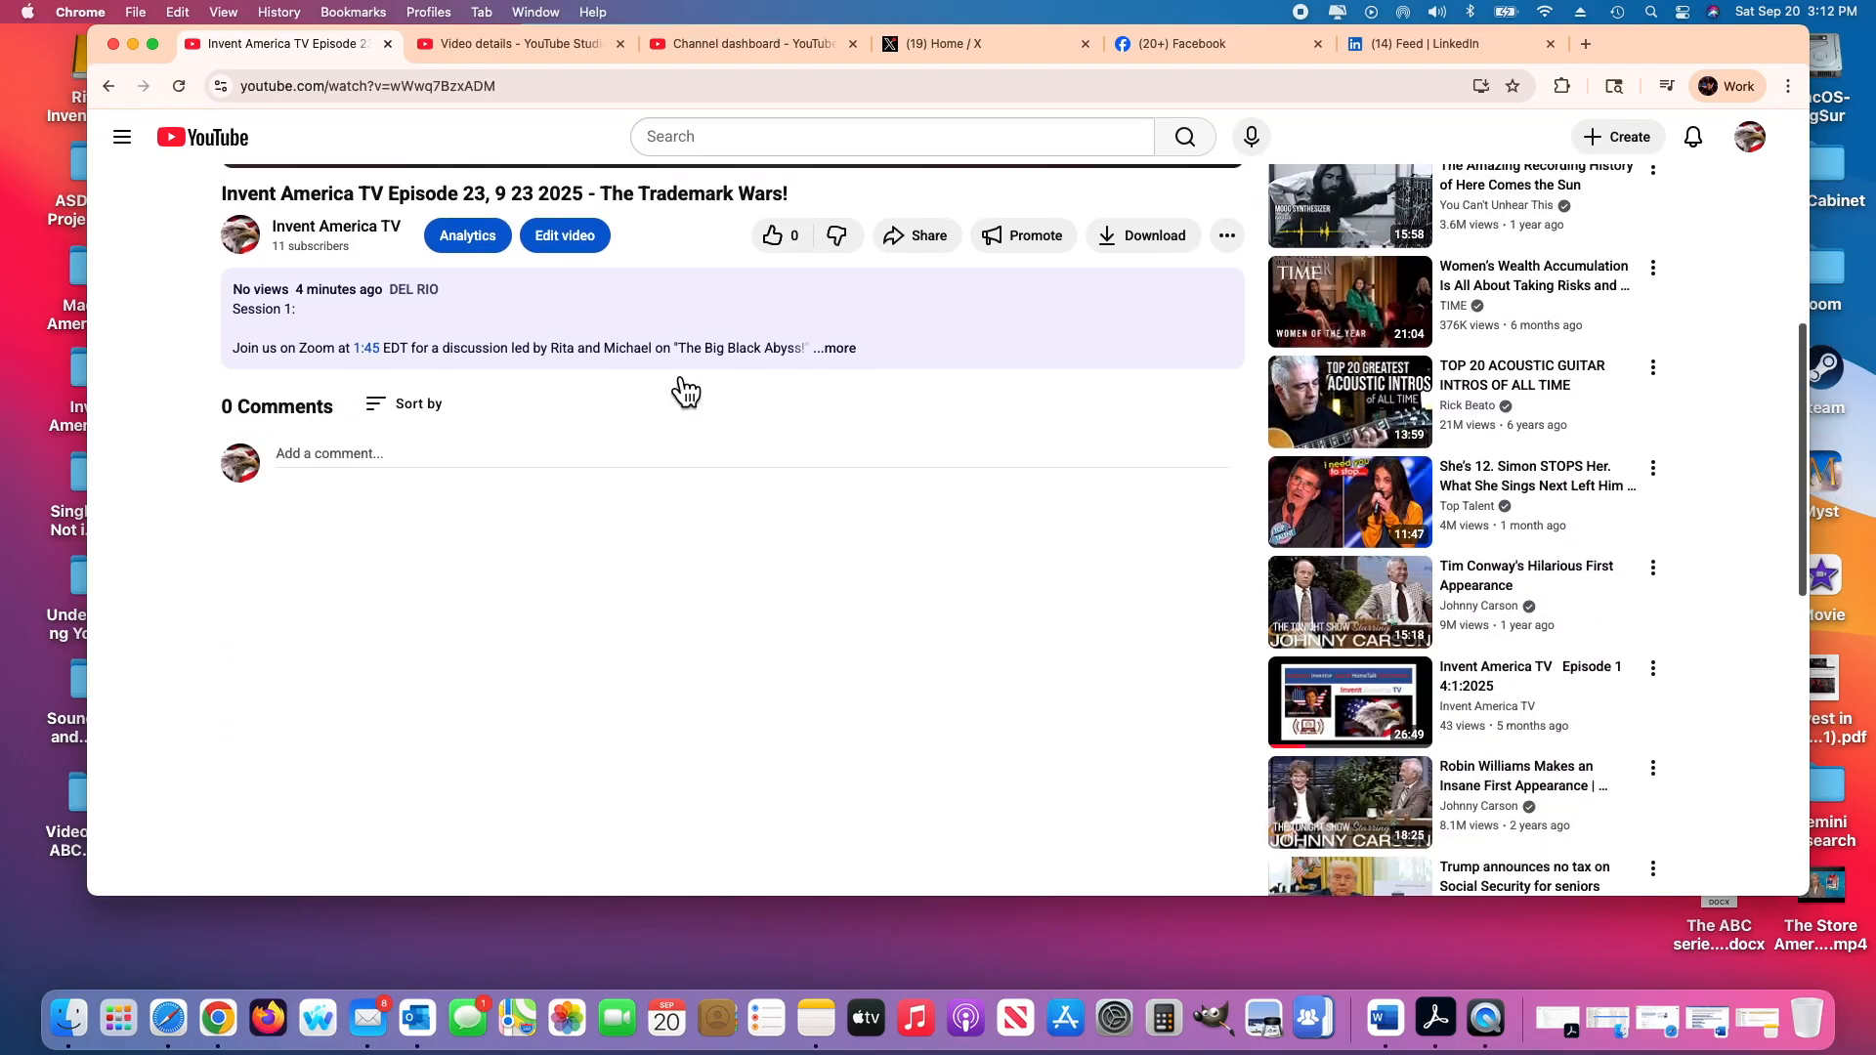
left_click(835, 349)
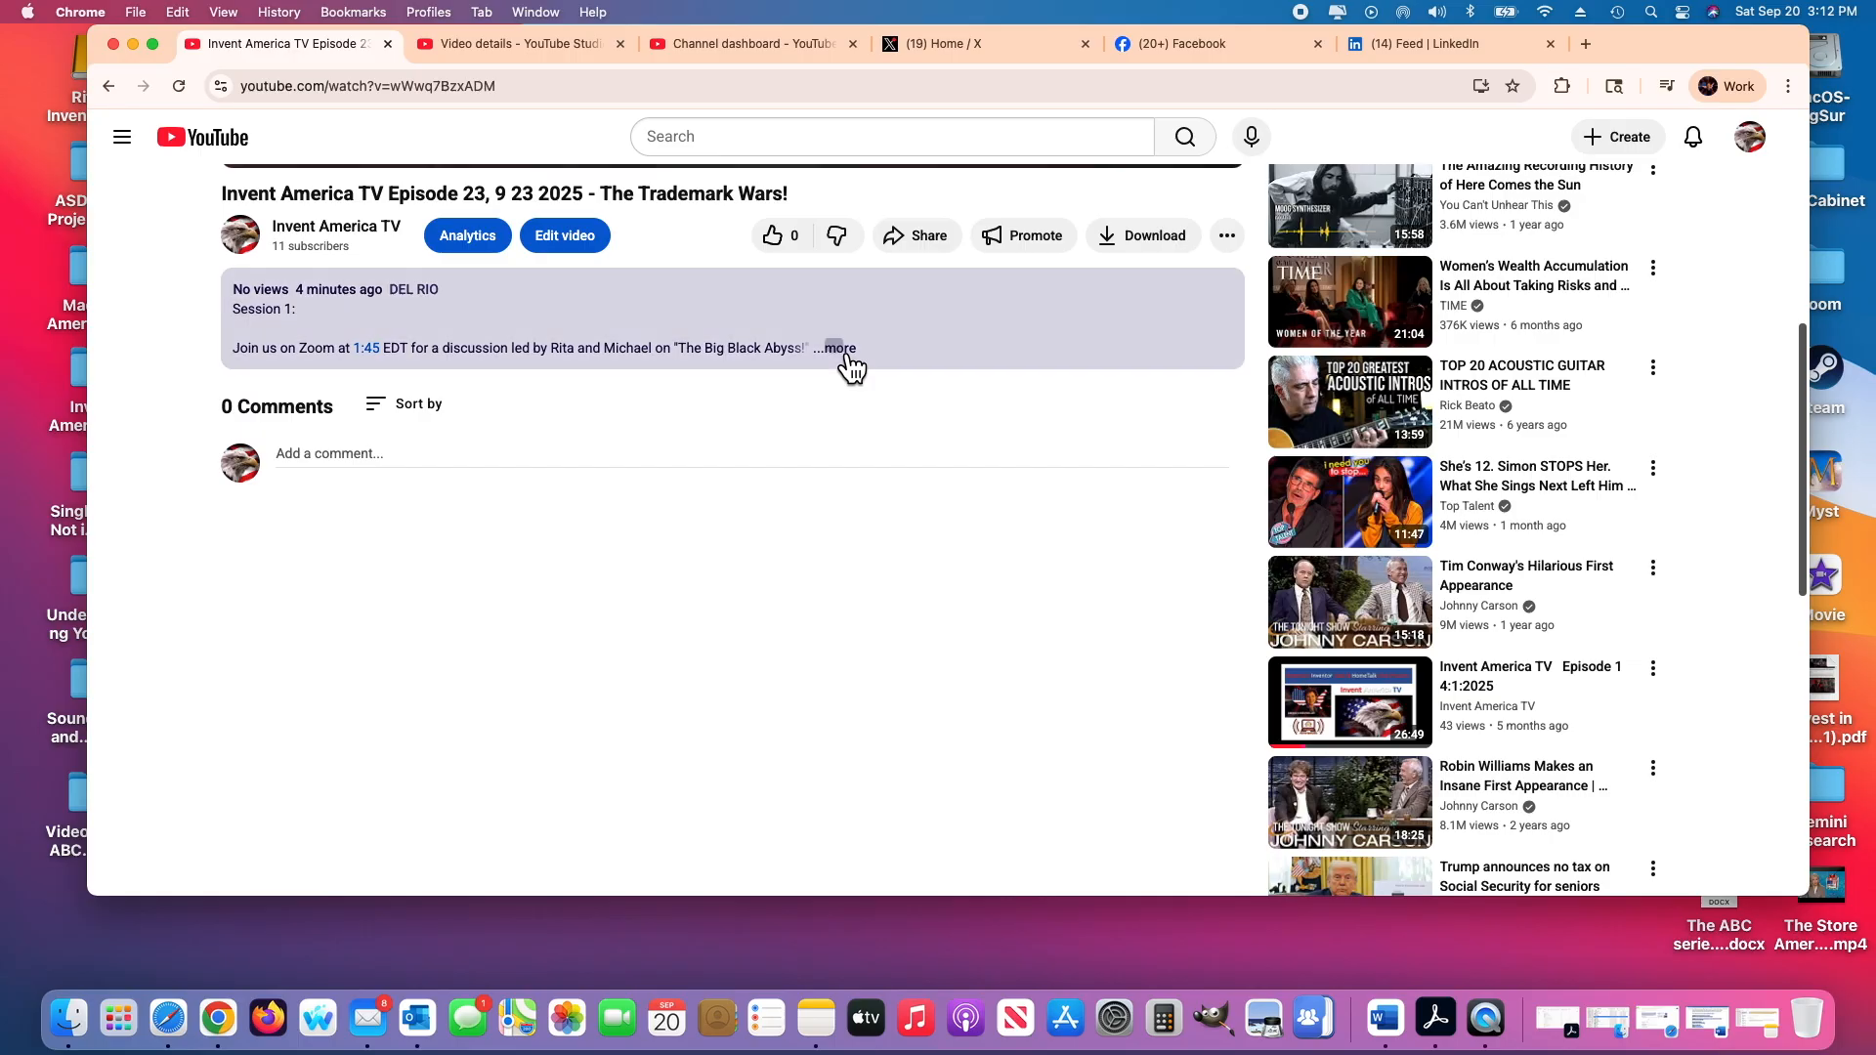
left_click_drag(1815, 356, 1841, 710)
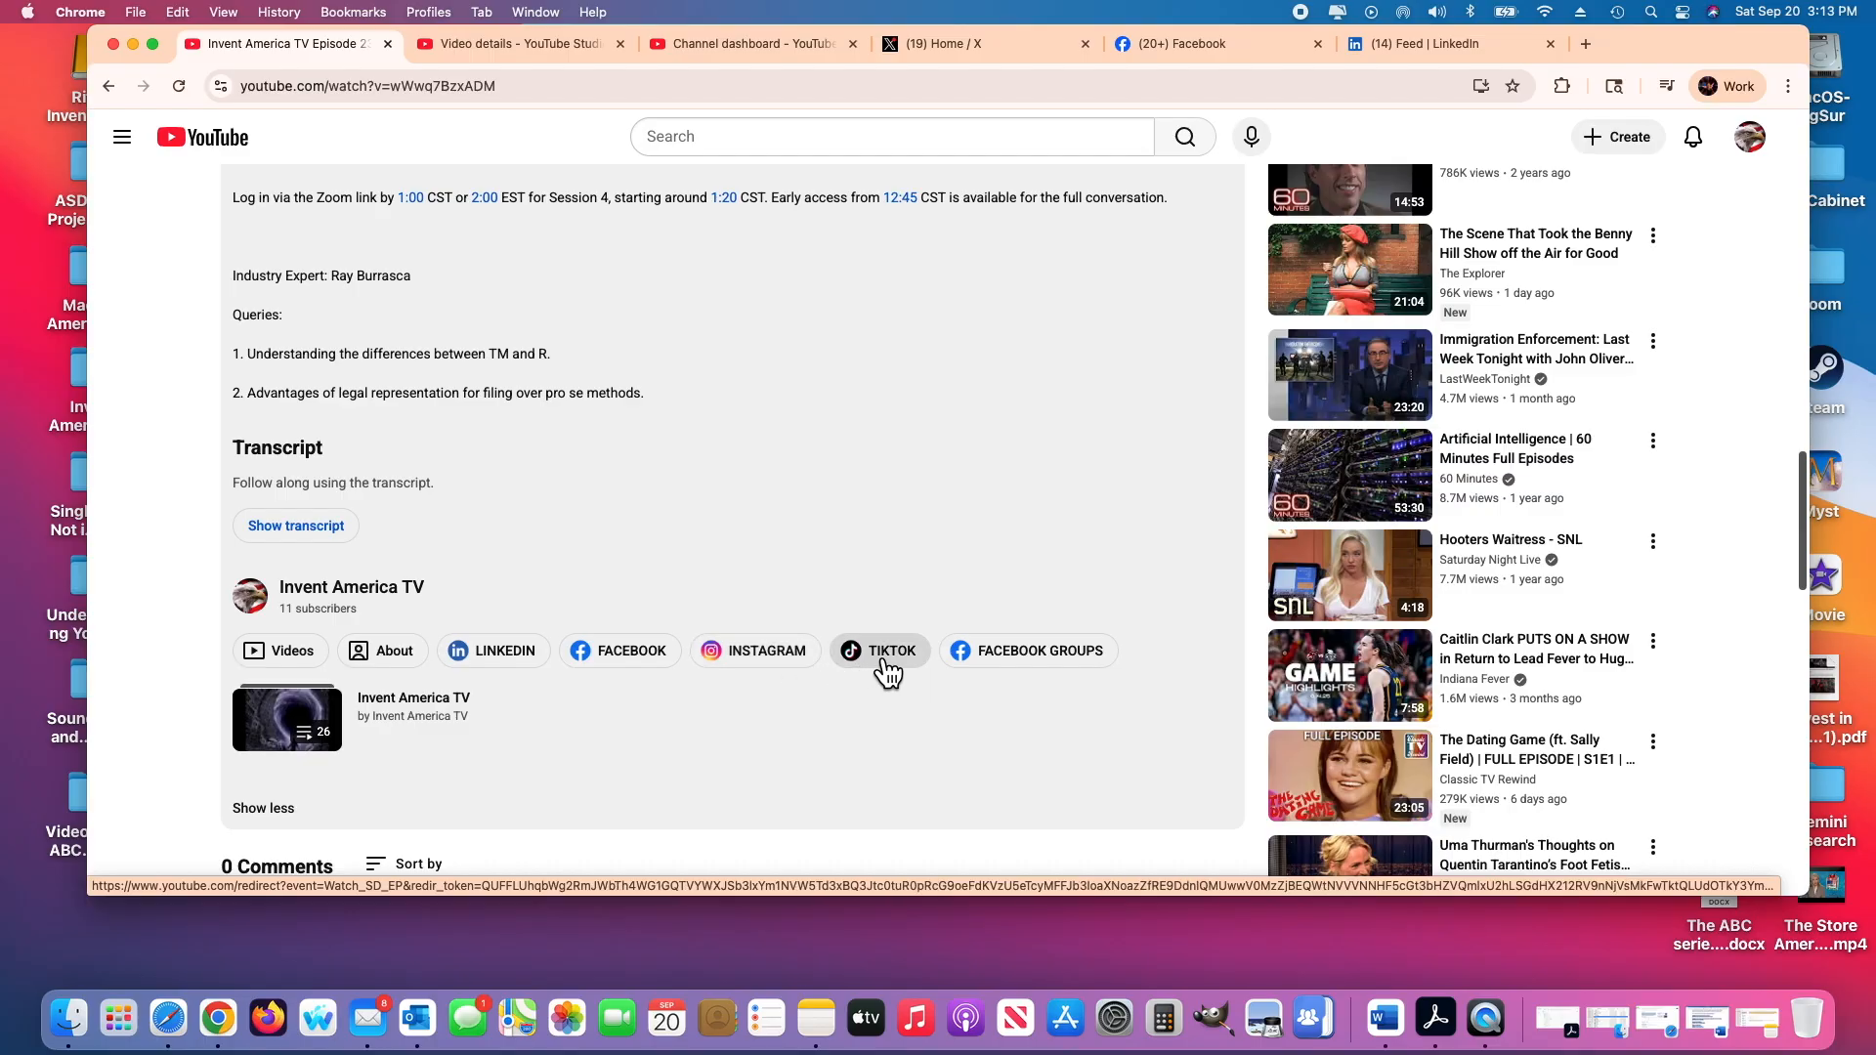
Start a new post on the channel's linked Instagram profile with "Invent America TV - Episode 23, 9-23-2025.m4v" and accept sharing it as a reel
left_click(766, 661)
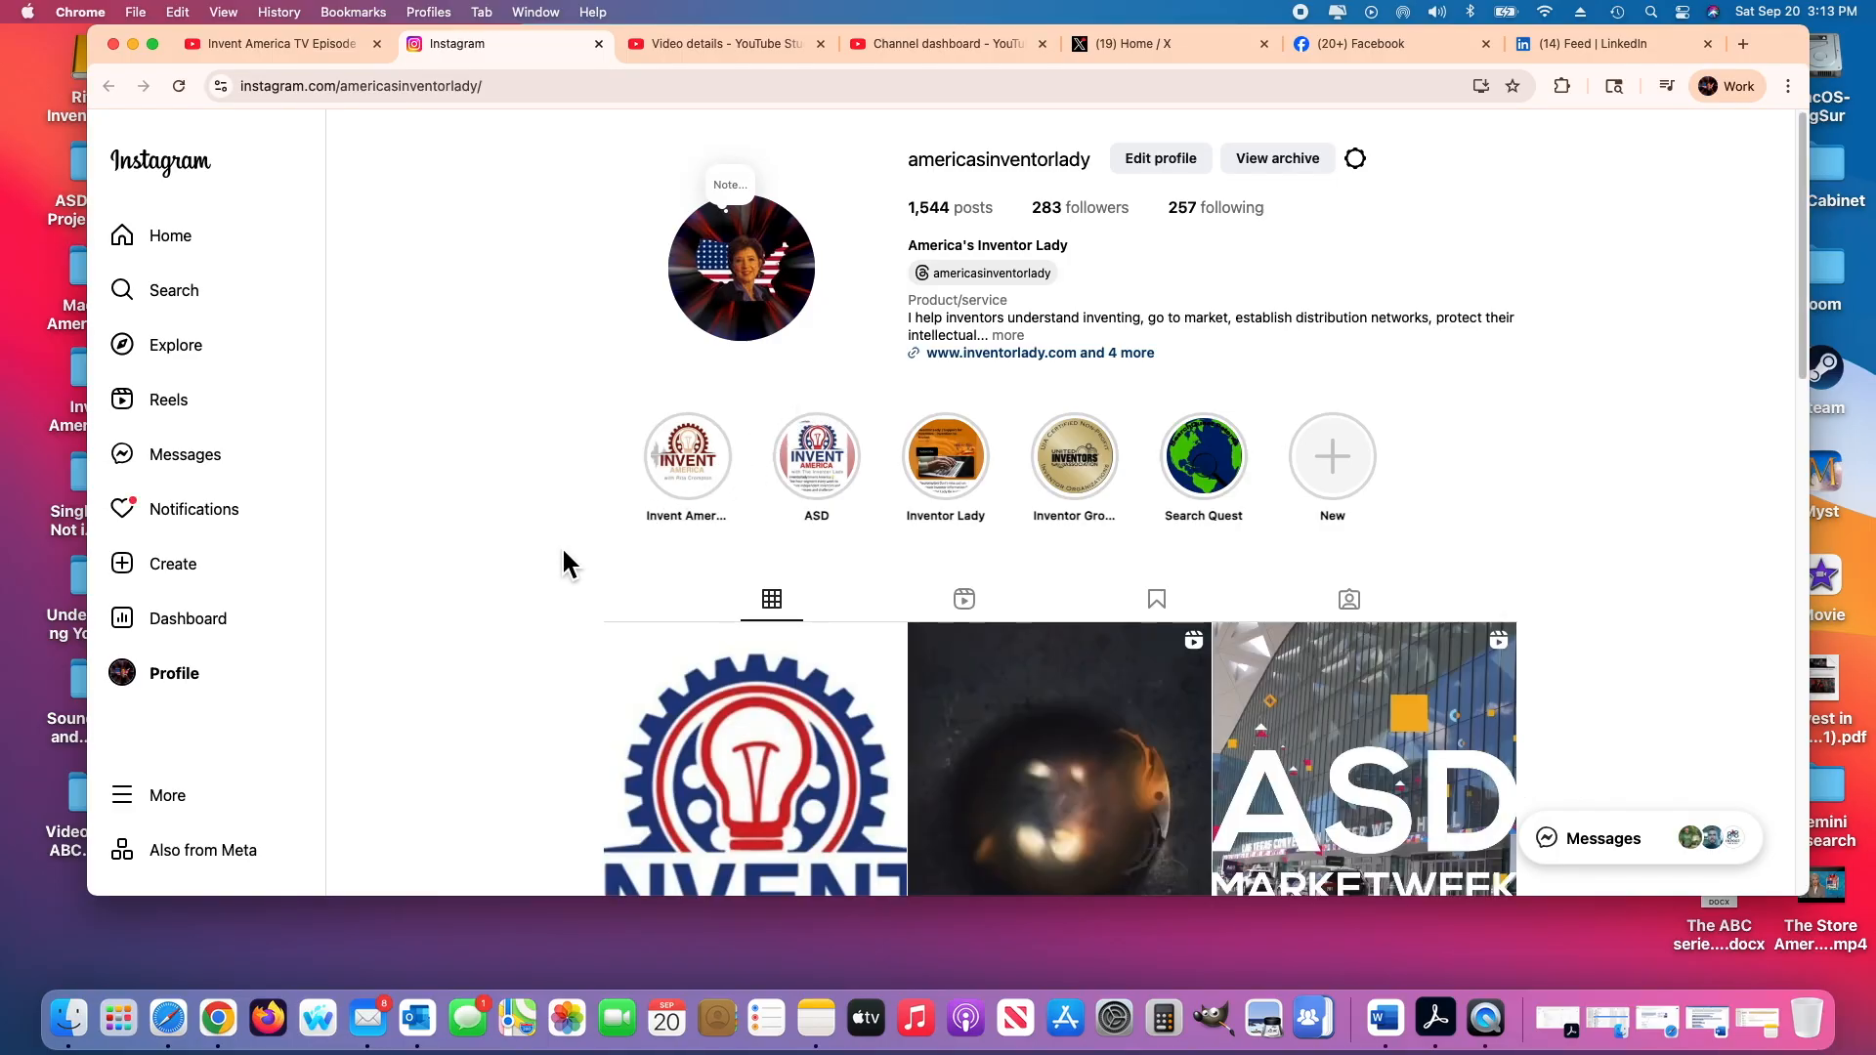
left_click(195, 576)
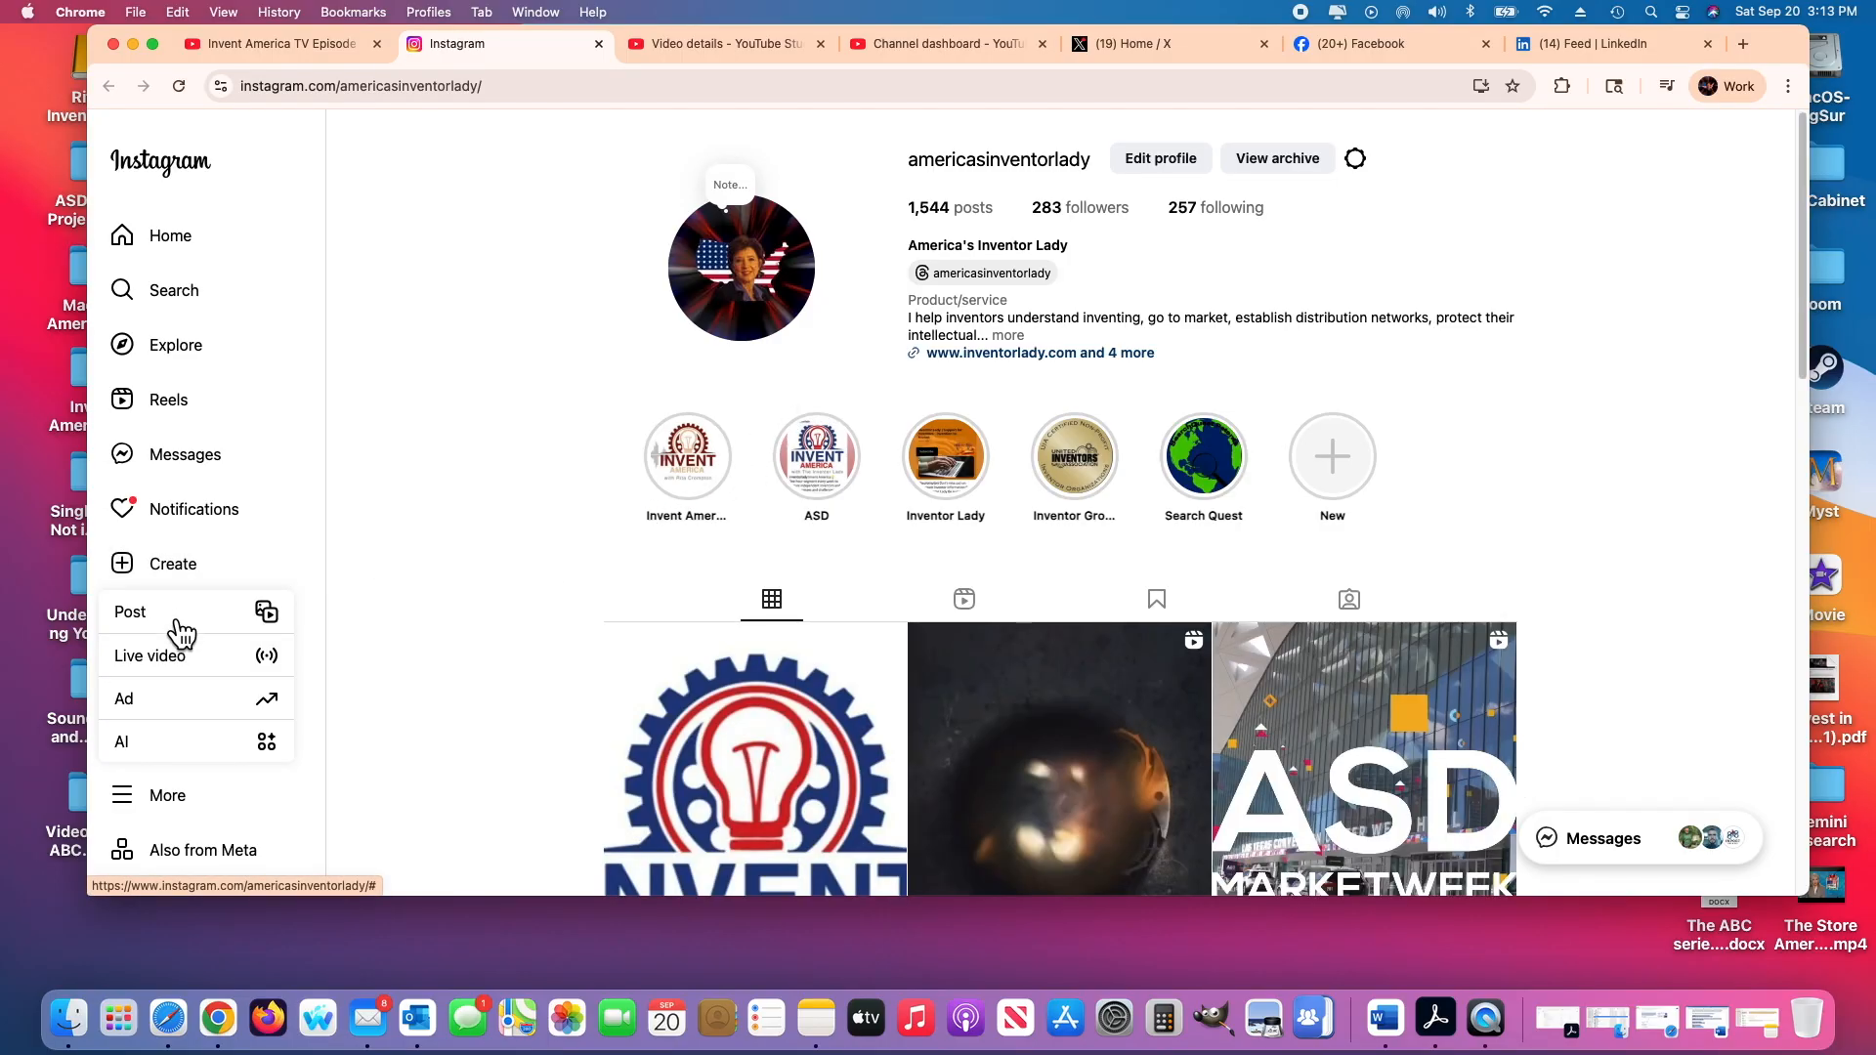
left_click(174, 626)
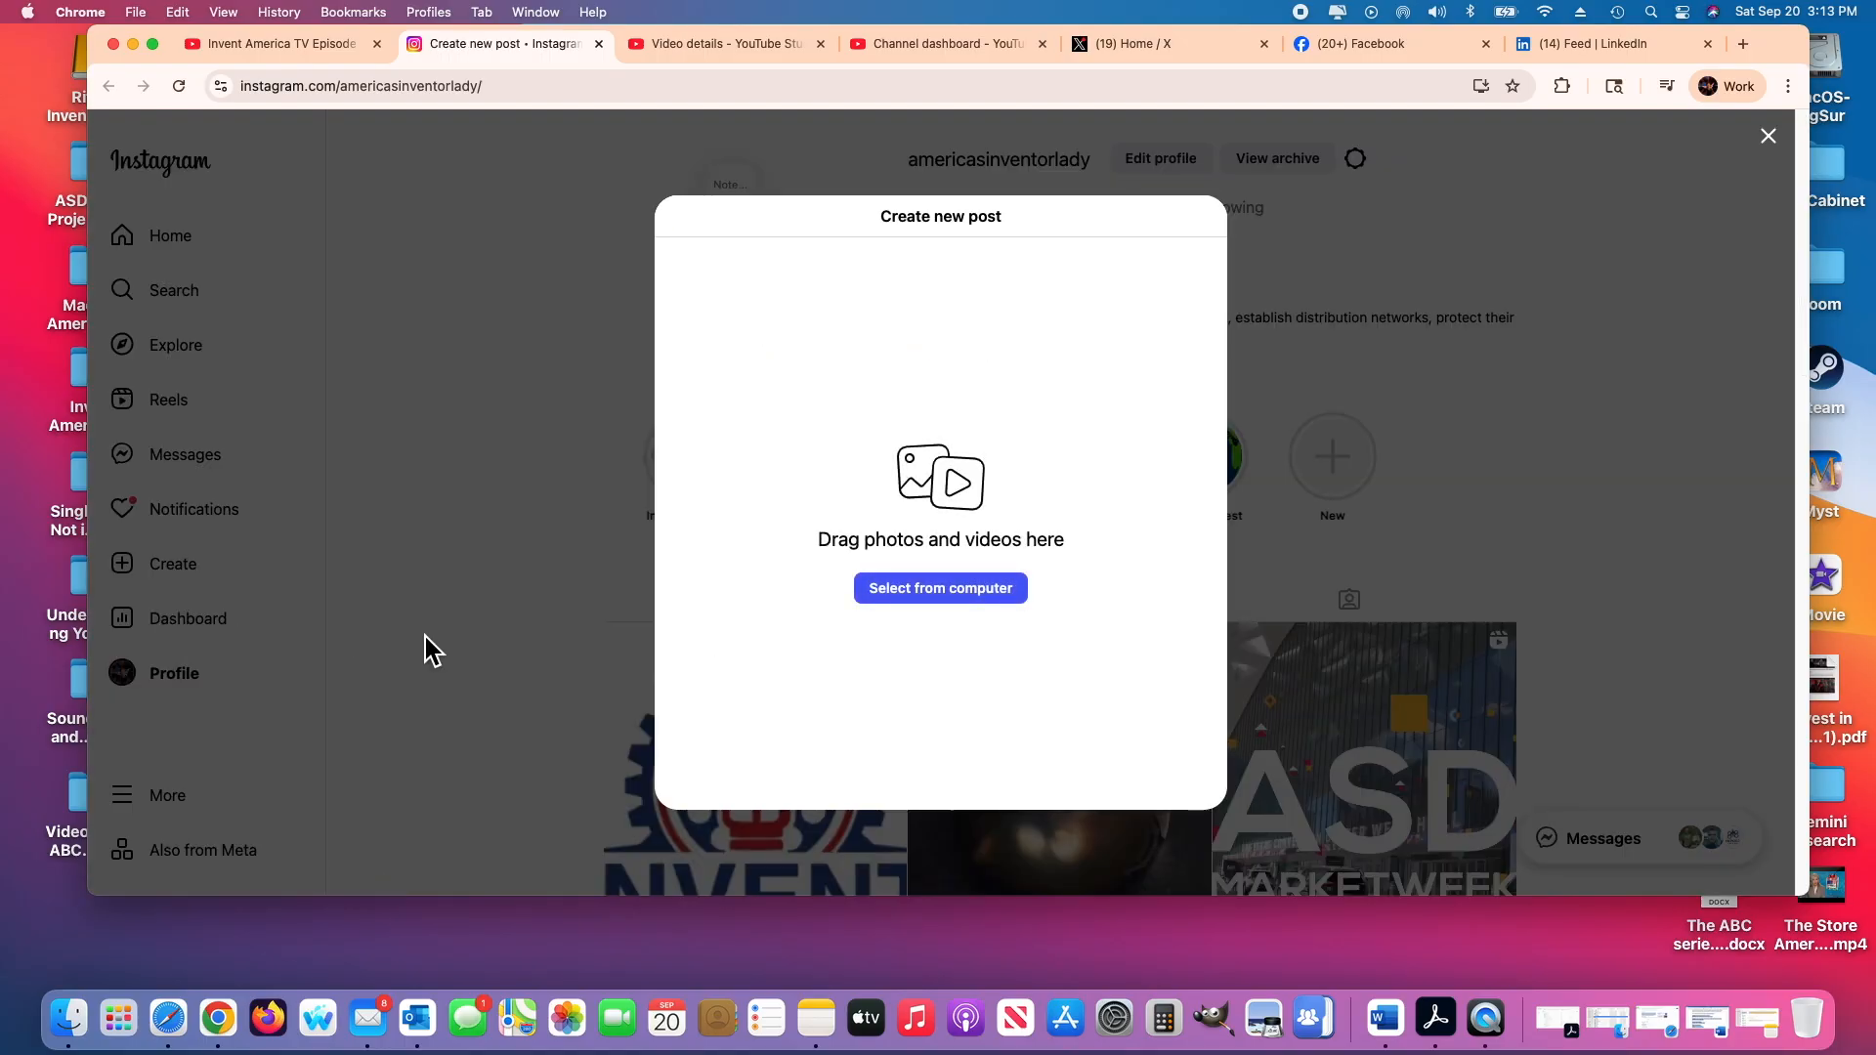
left_click(960, 592)
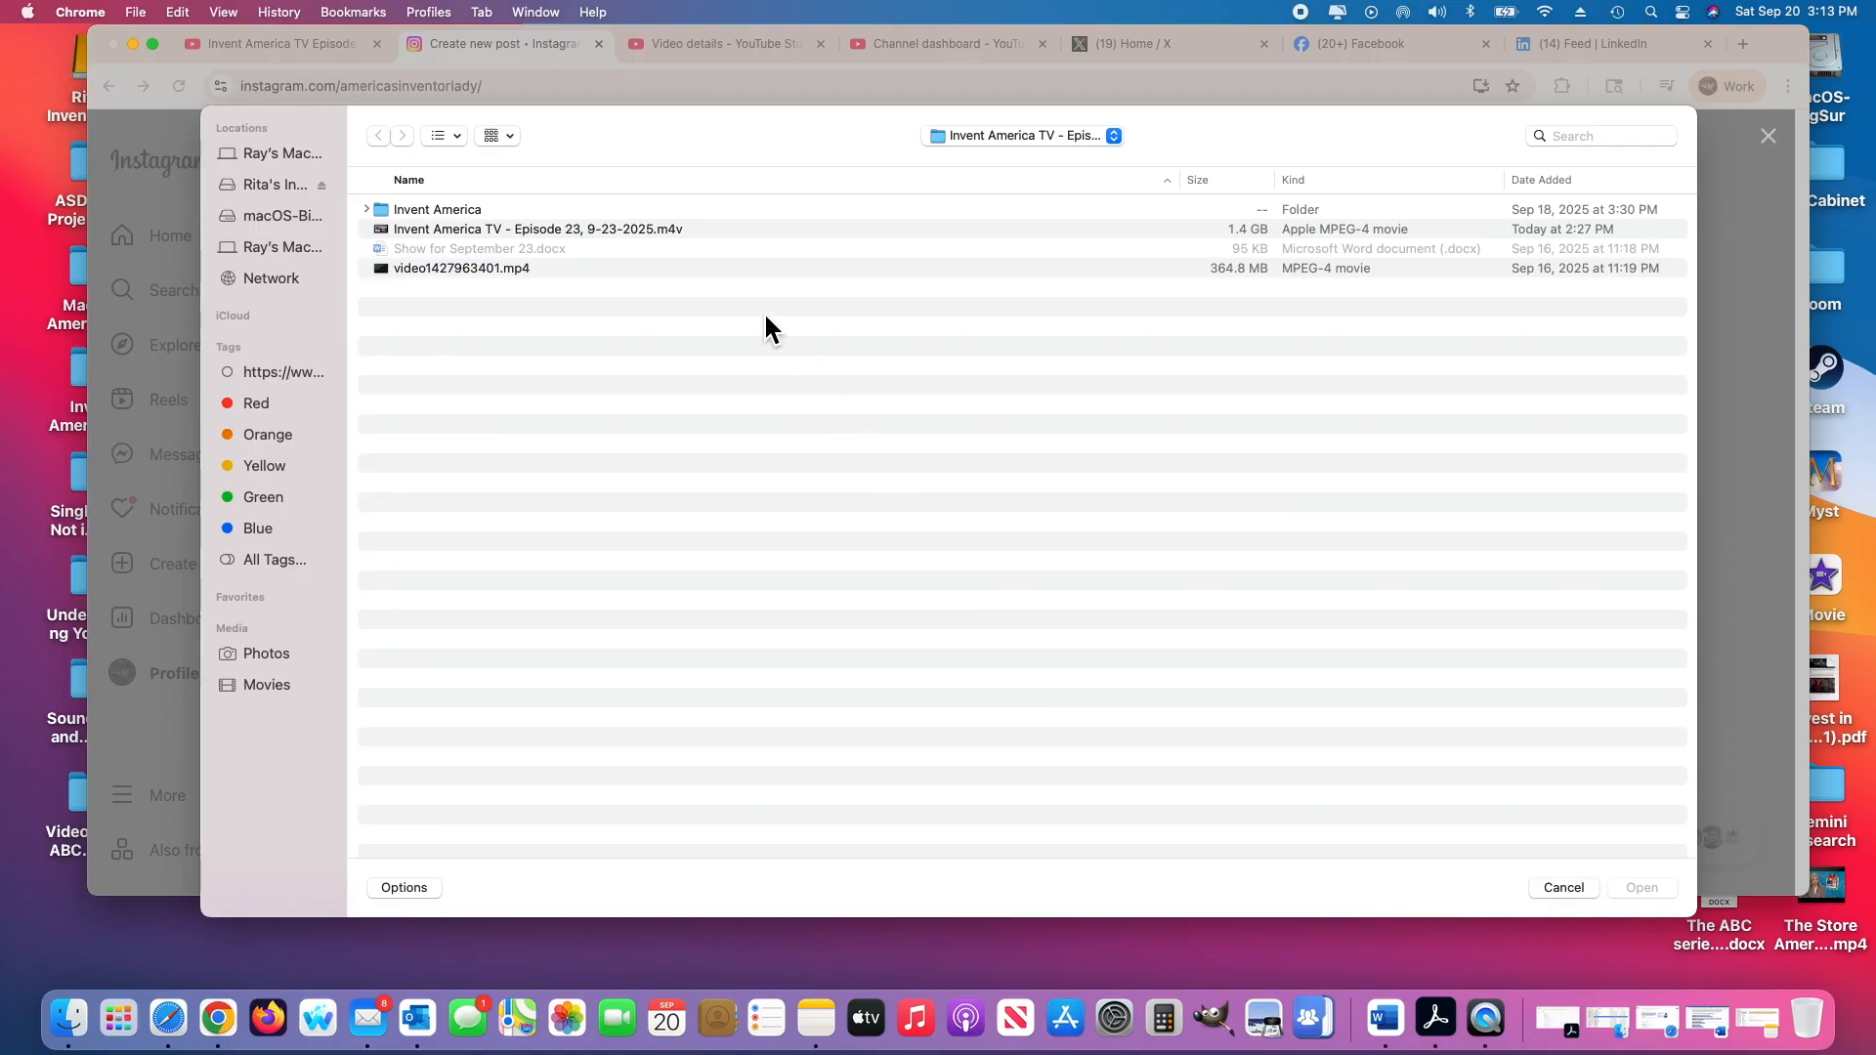
left_click(647, 231)
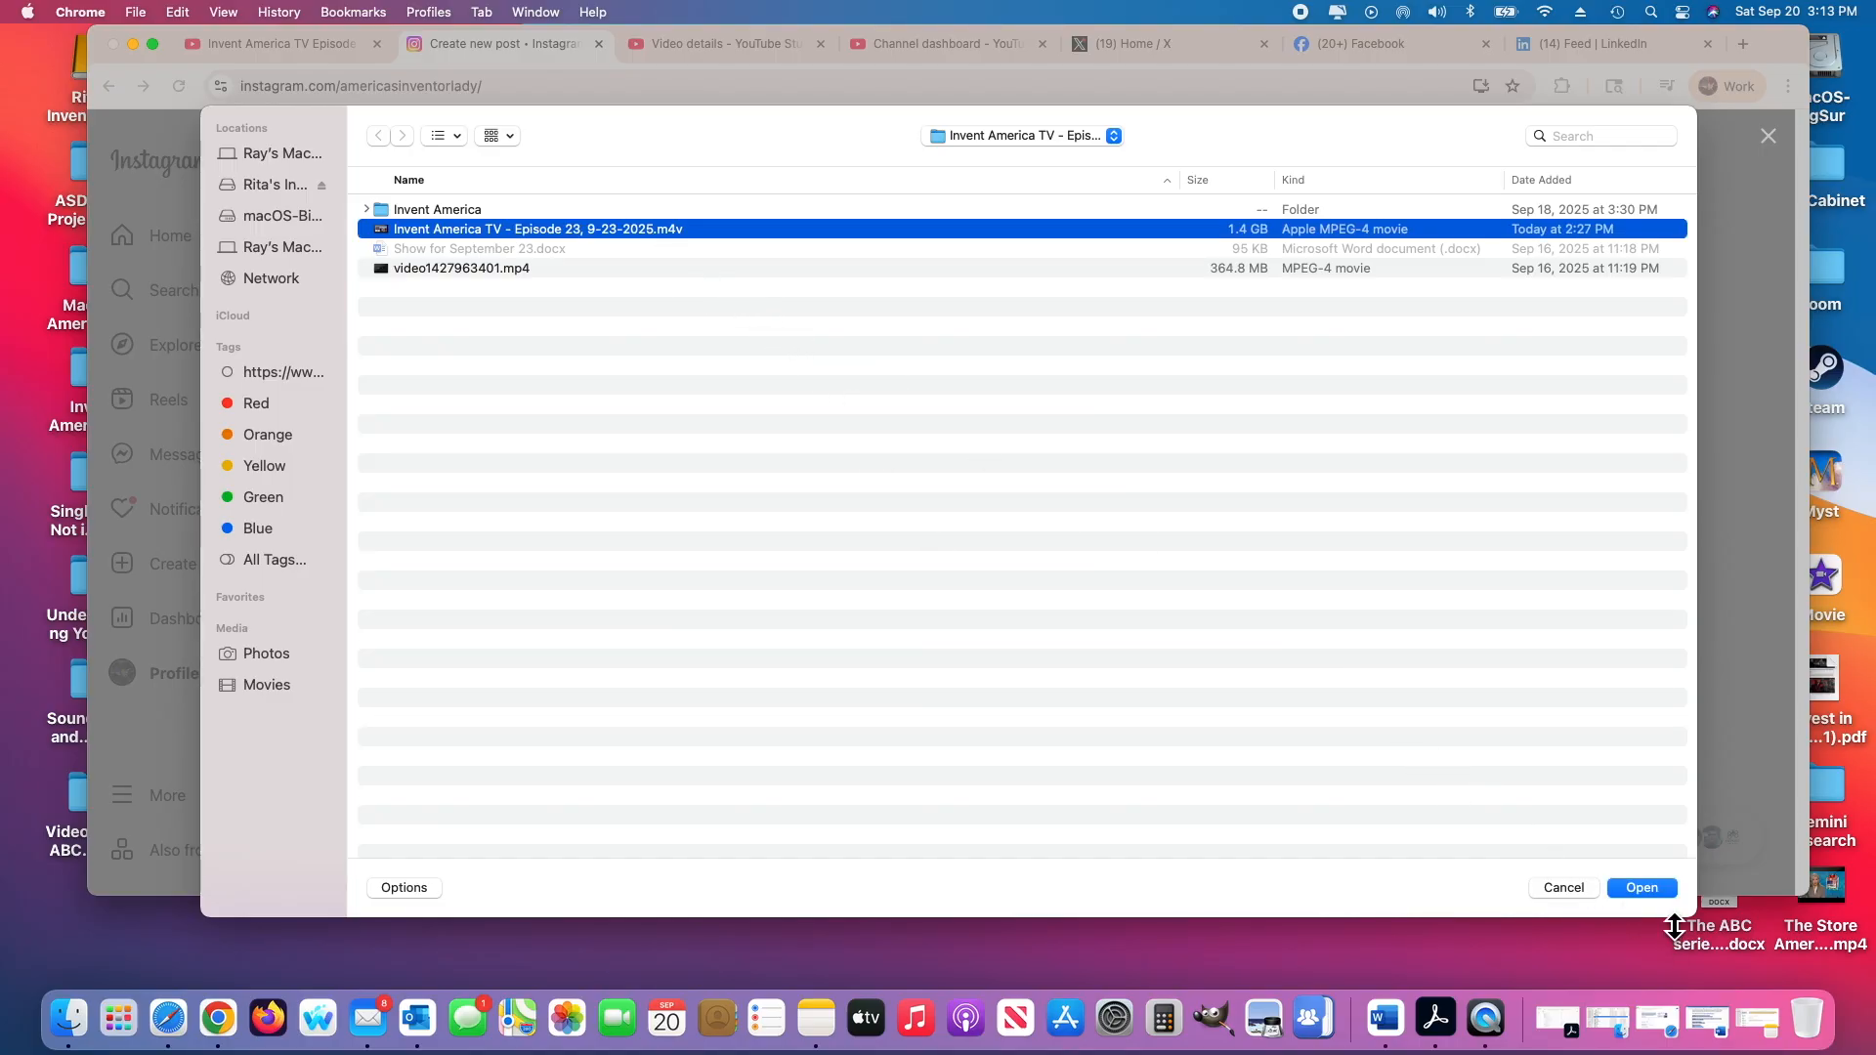
left_click(1642, 887)
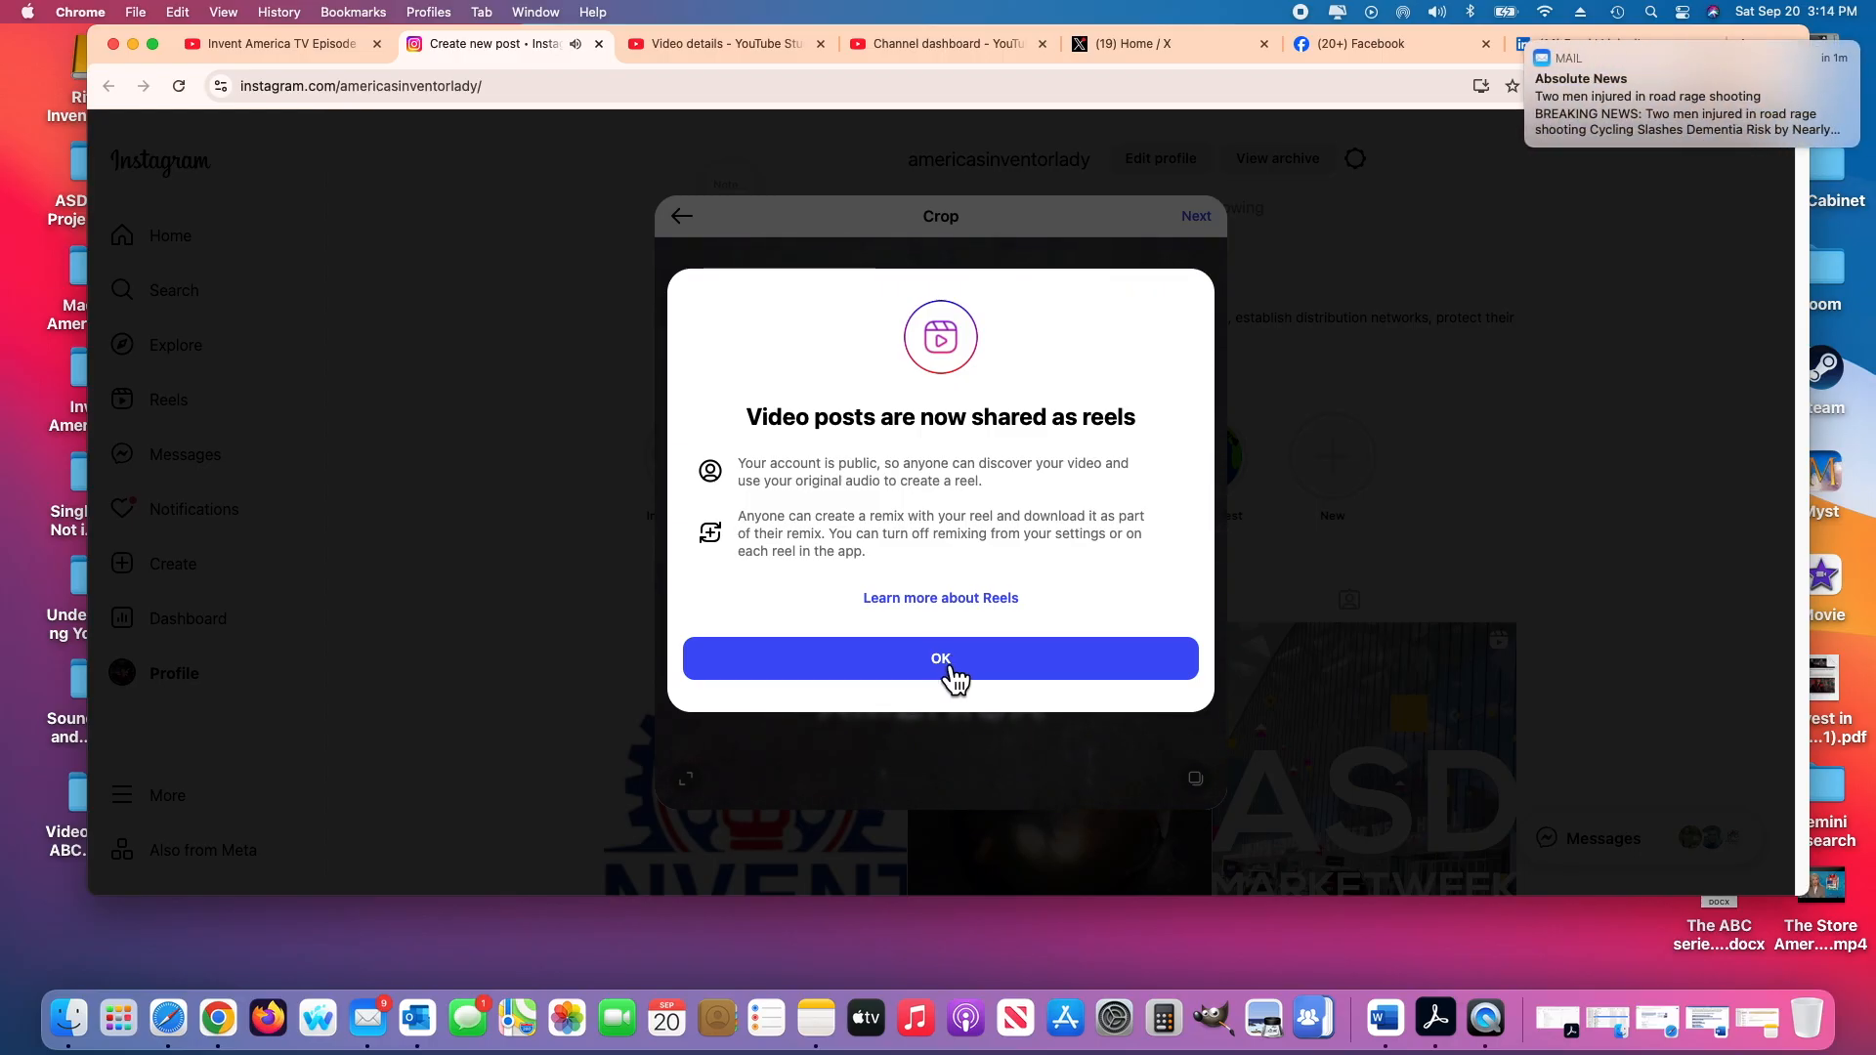
left_click(942, 661)
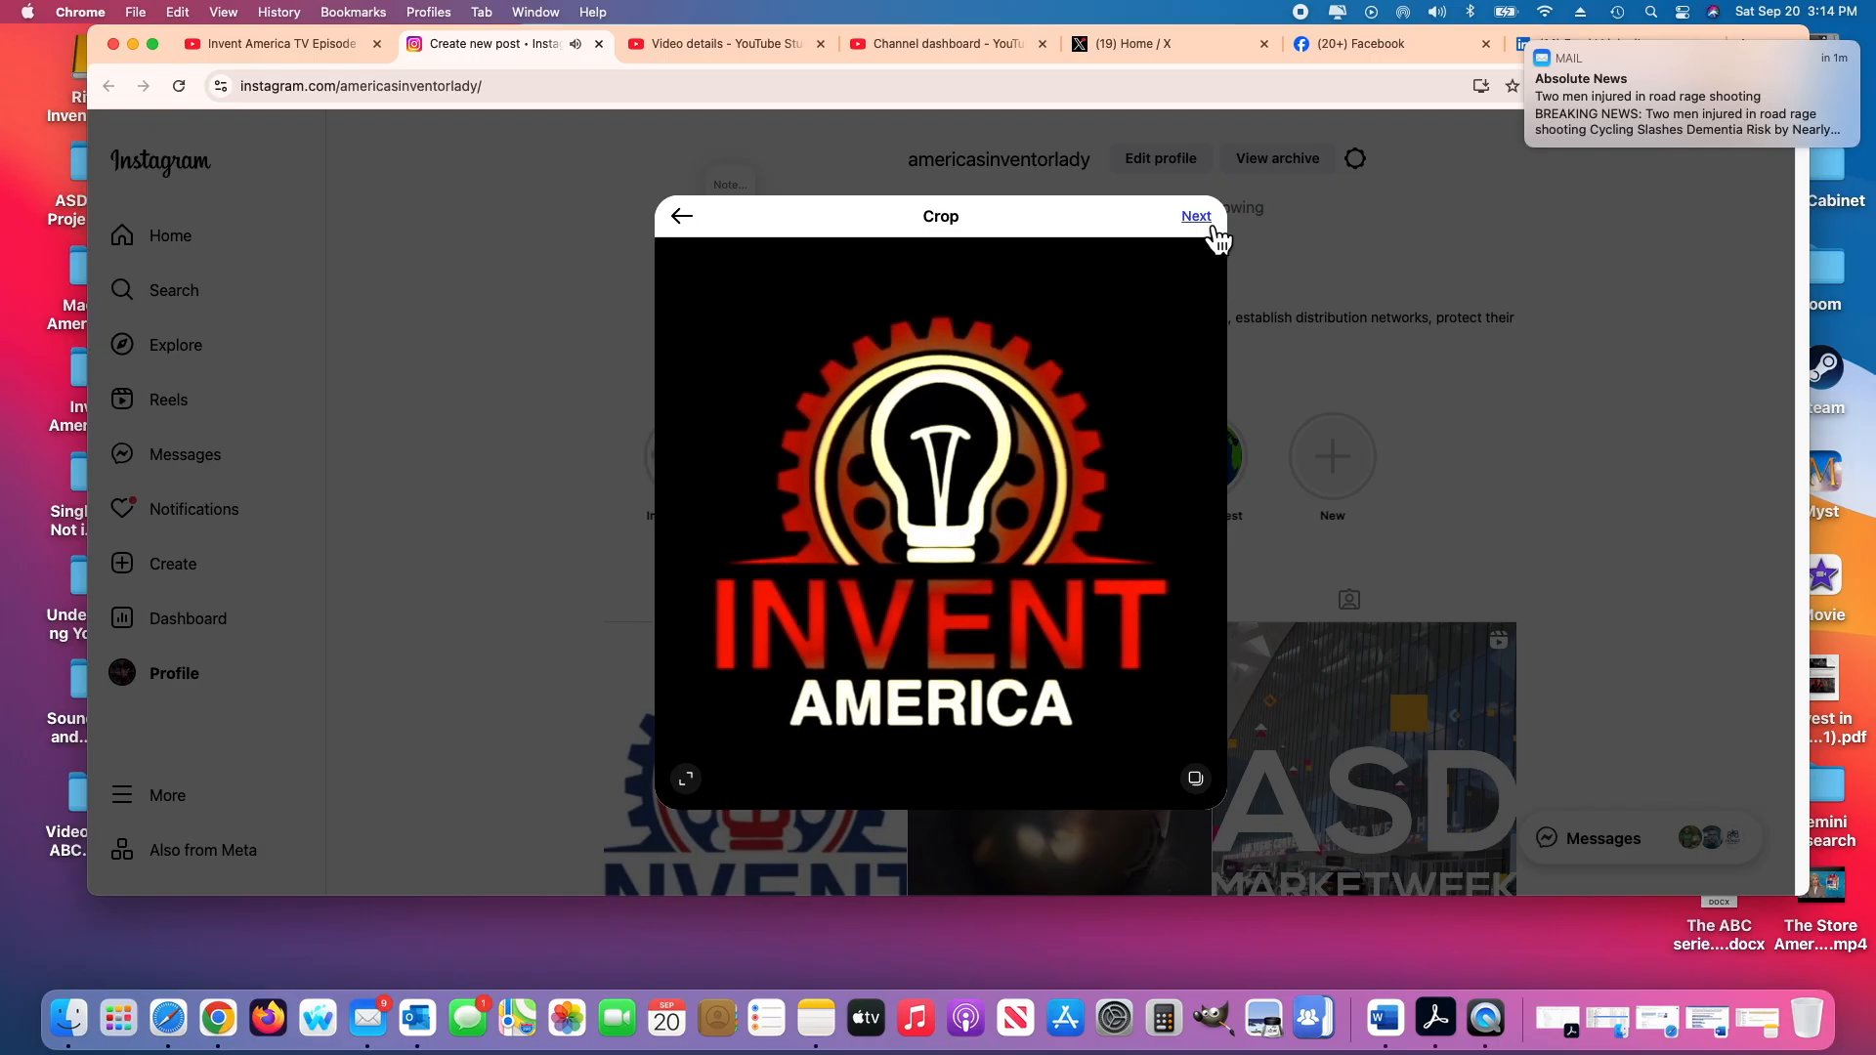
Keep the default crop and choose the frame of the woman in the pink shirt as the reel's cover photo
left_click(1202, 218)
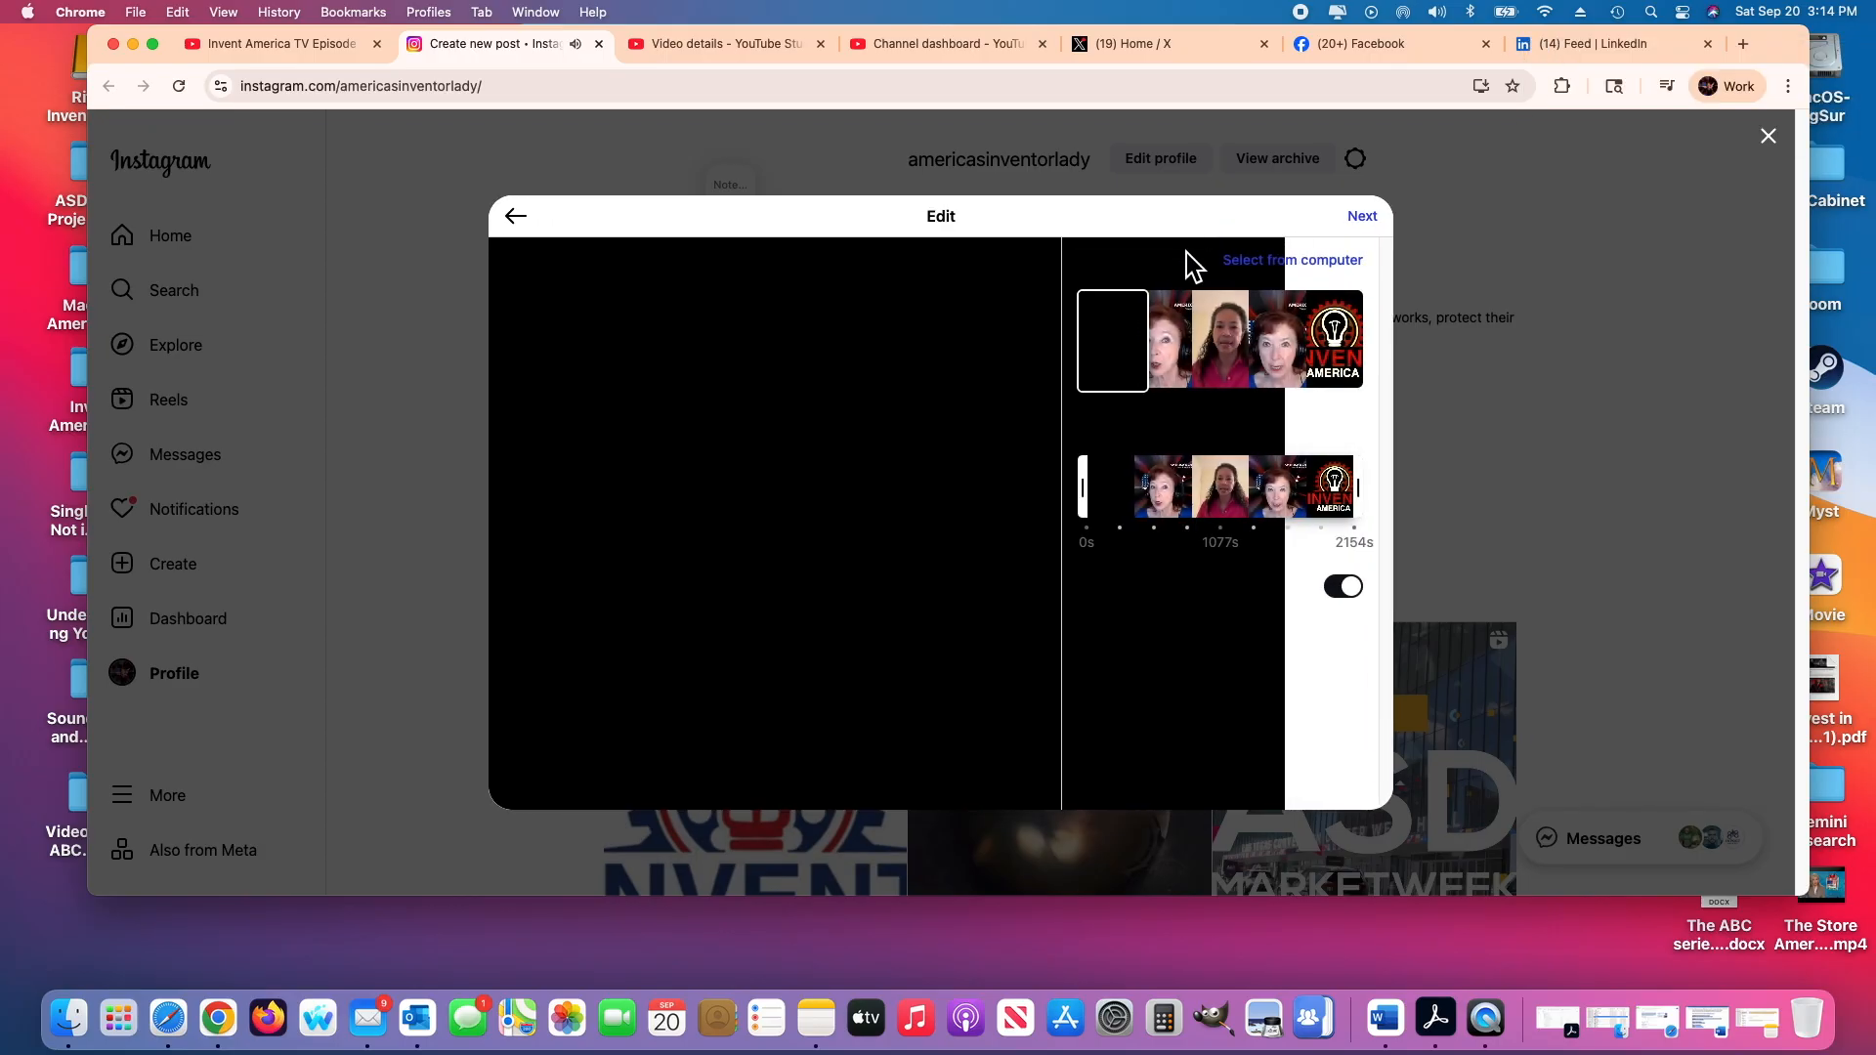
left_click_drag(1134, 365, 1156, 372)
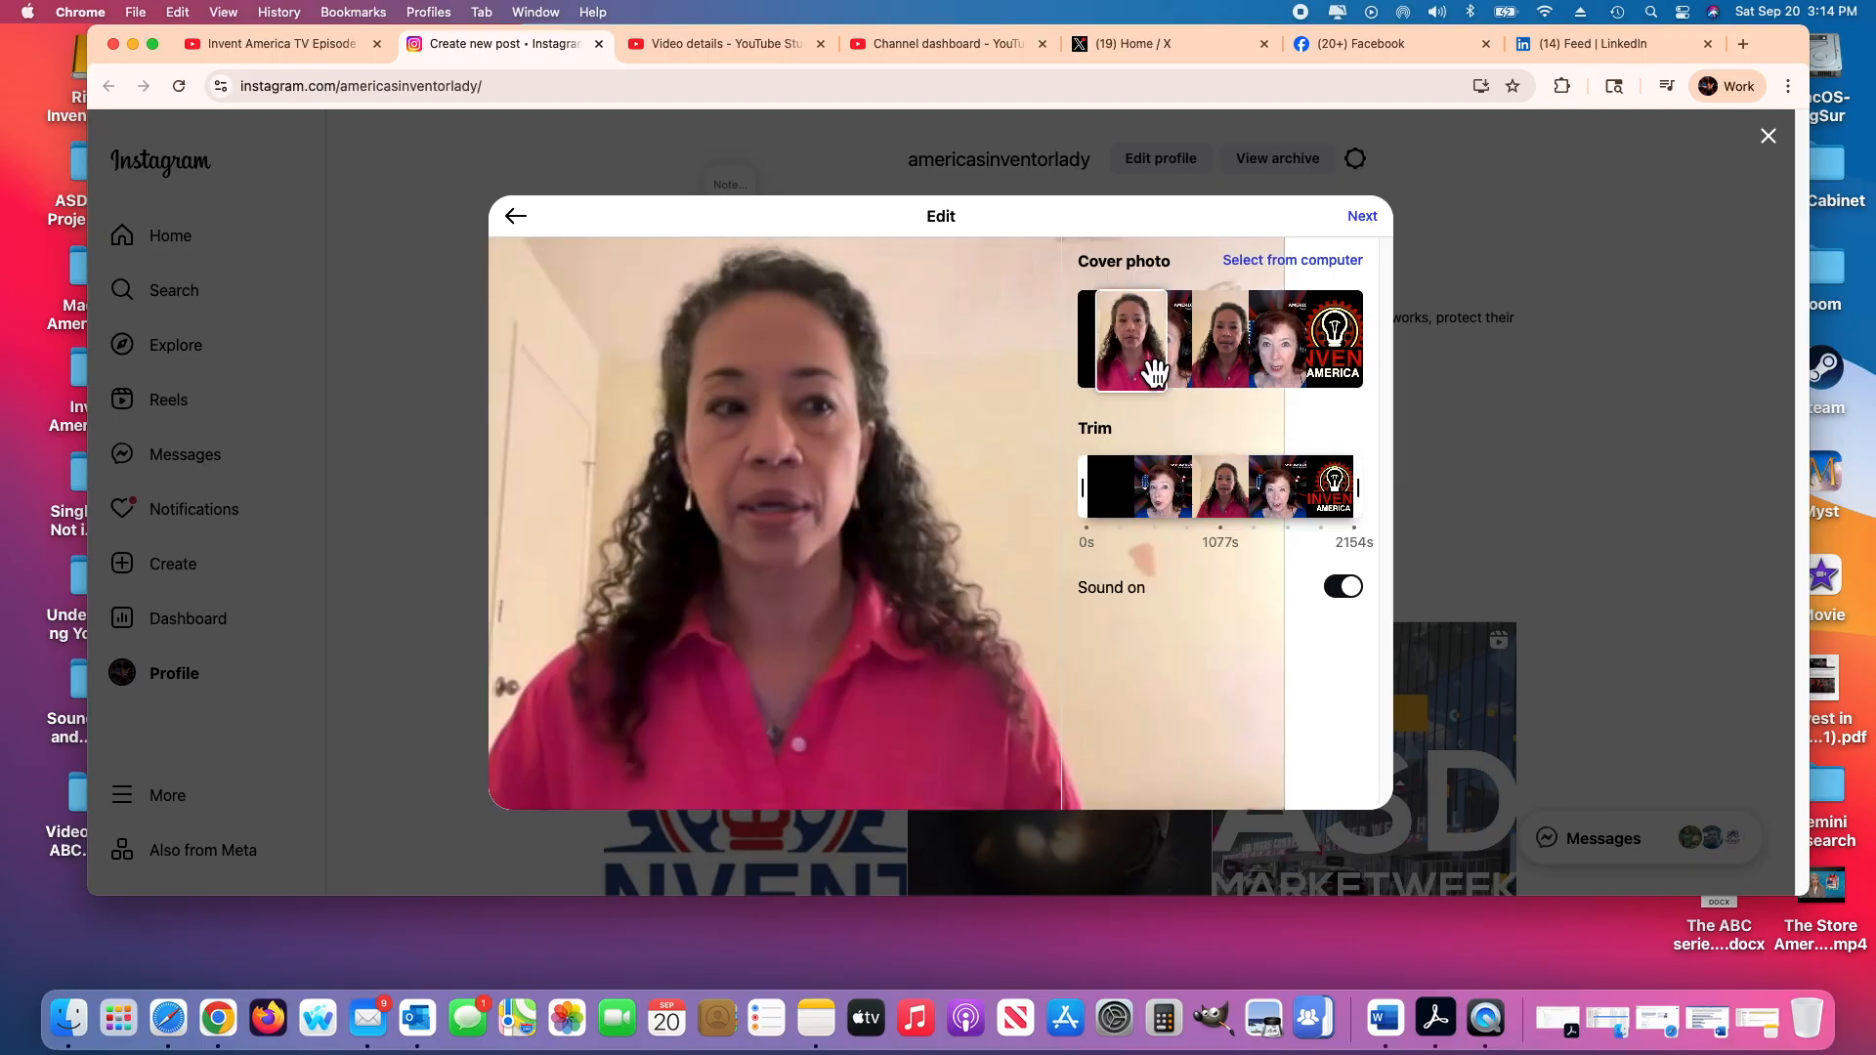
left_click_drag(1157, 372, 1161, 373)
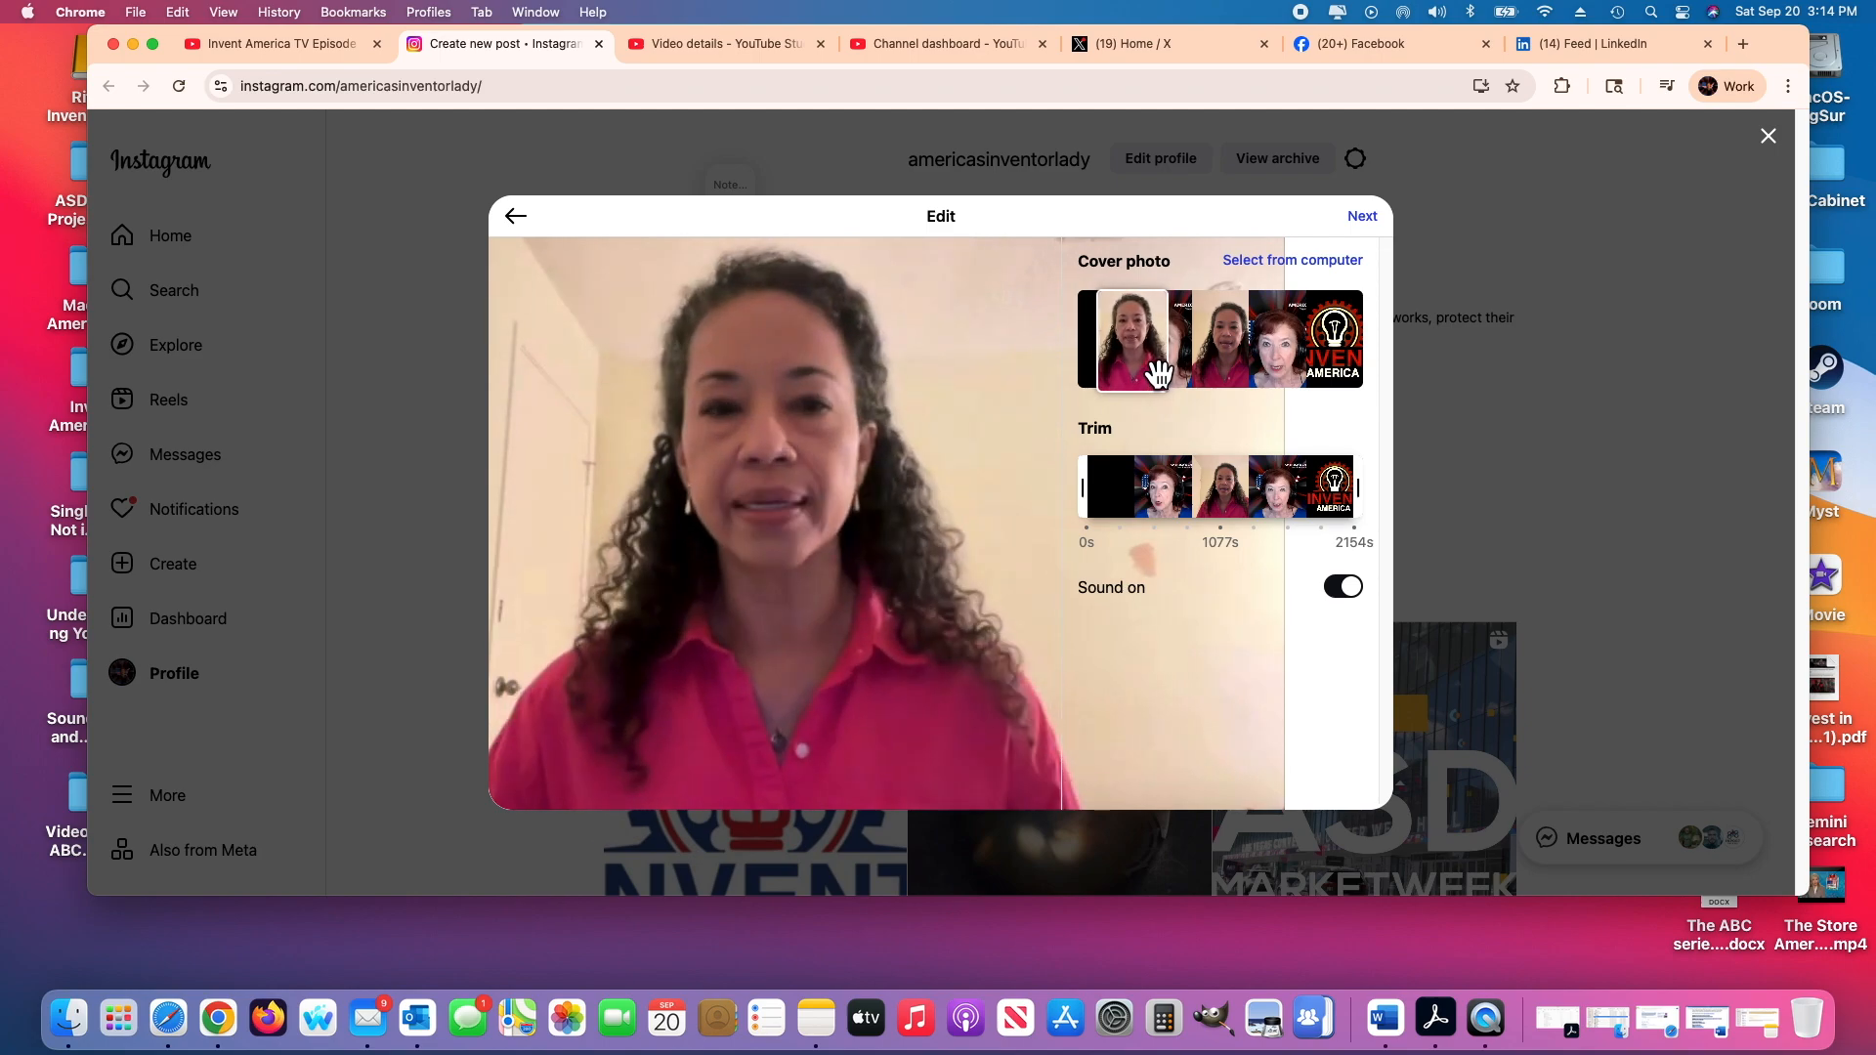
Paste the rewritten episode description as the reel's caption and share the reel
left_click(1372, 218)
left_click(1118, 323)
right_click(1102, 322)
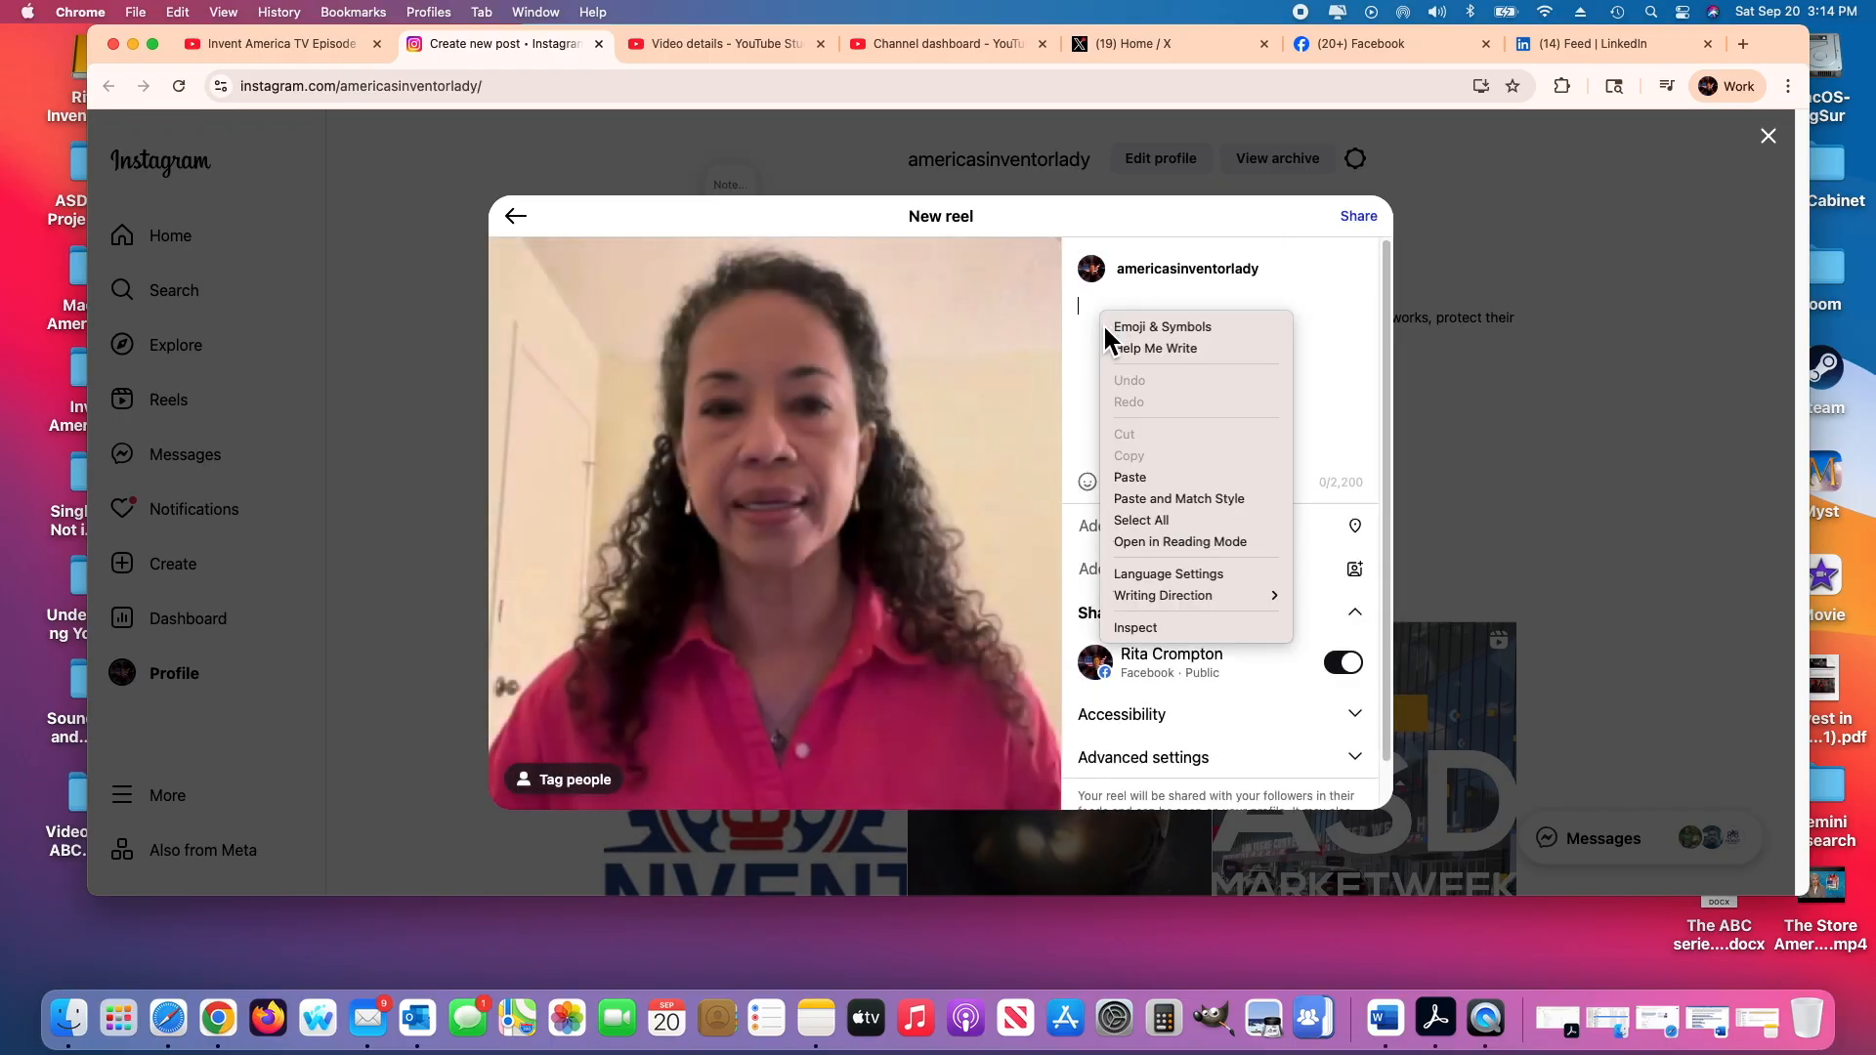
left_click(1128, 477)
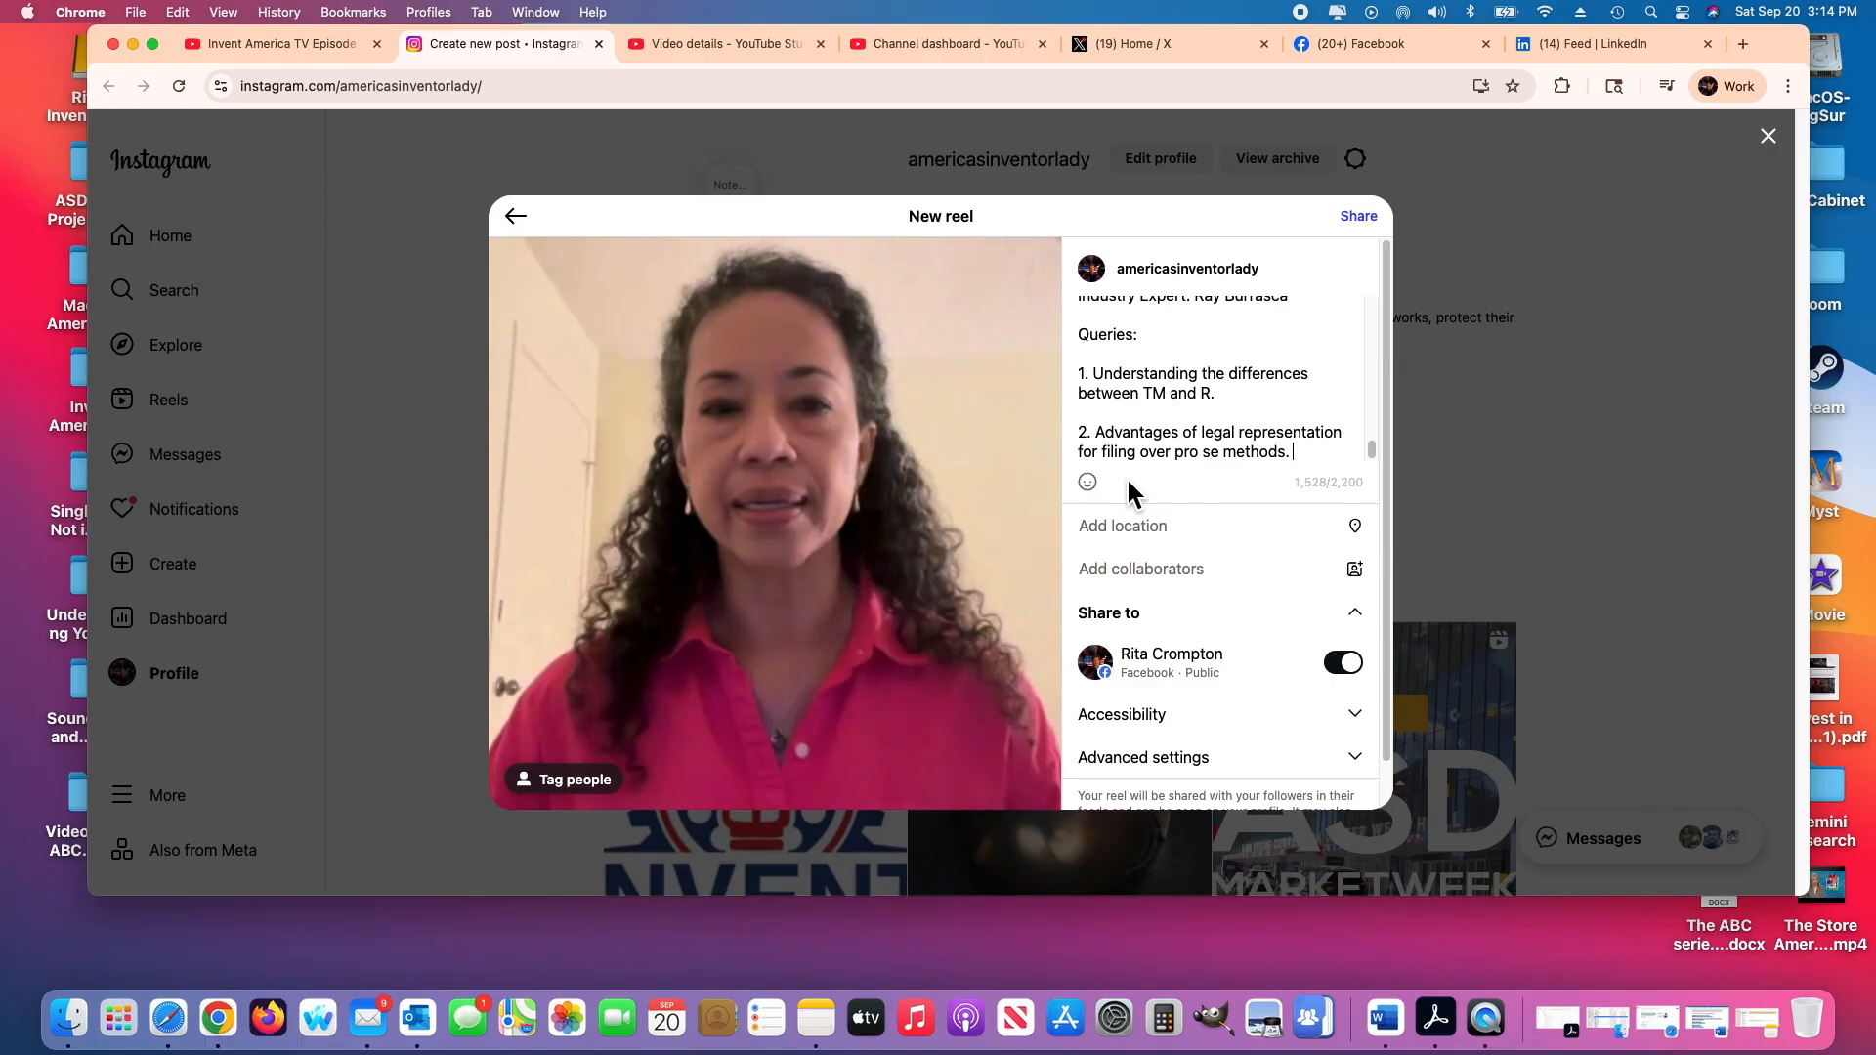
left_click(1359, 216)
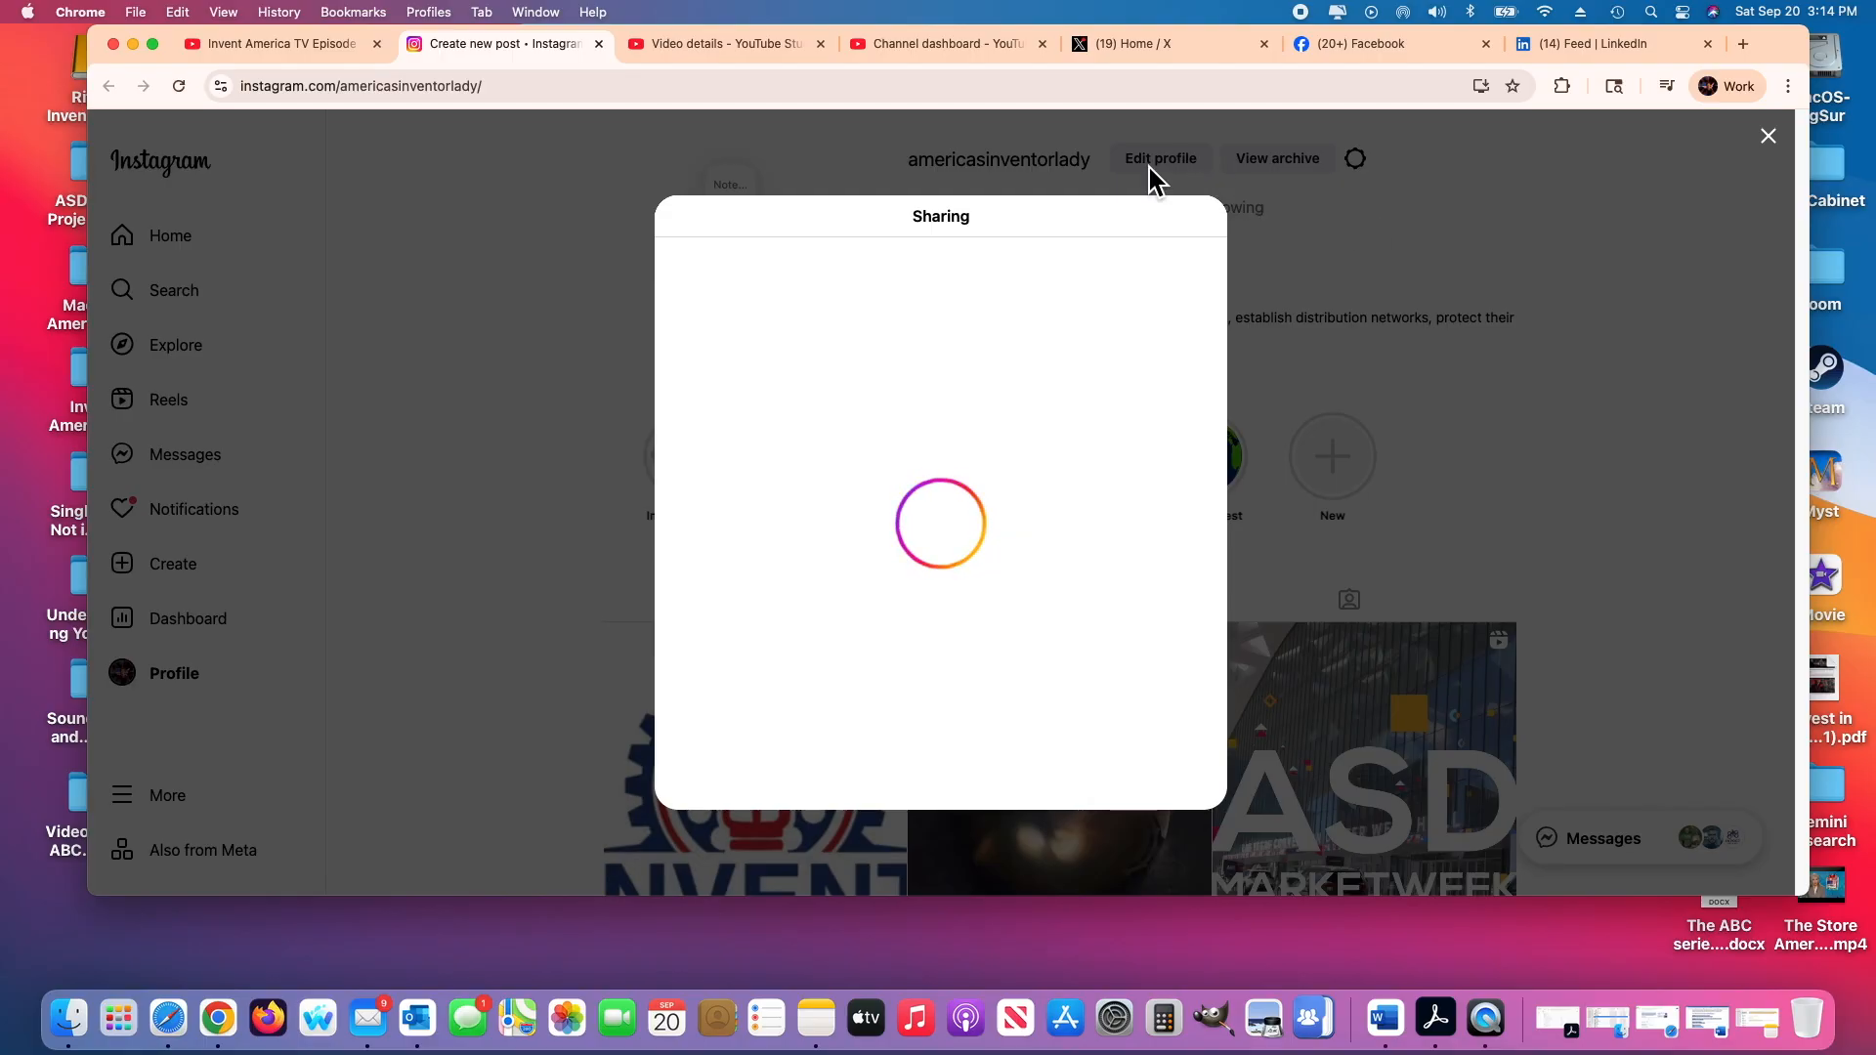
Return to the Episode 23 YouTube page and open the channel's linked TikTok profile
left_click(713, 44)
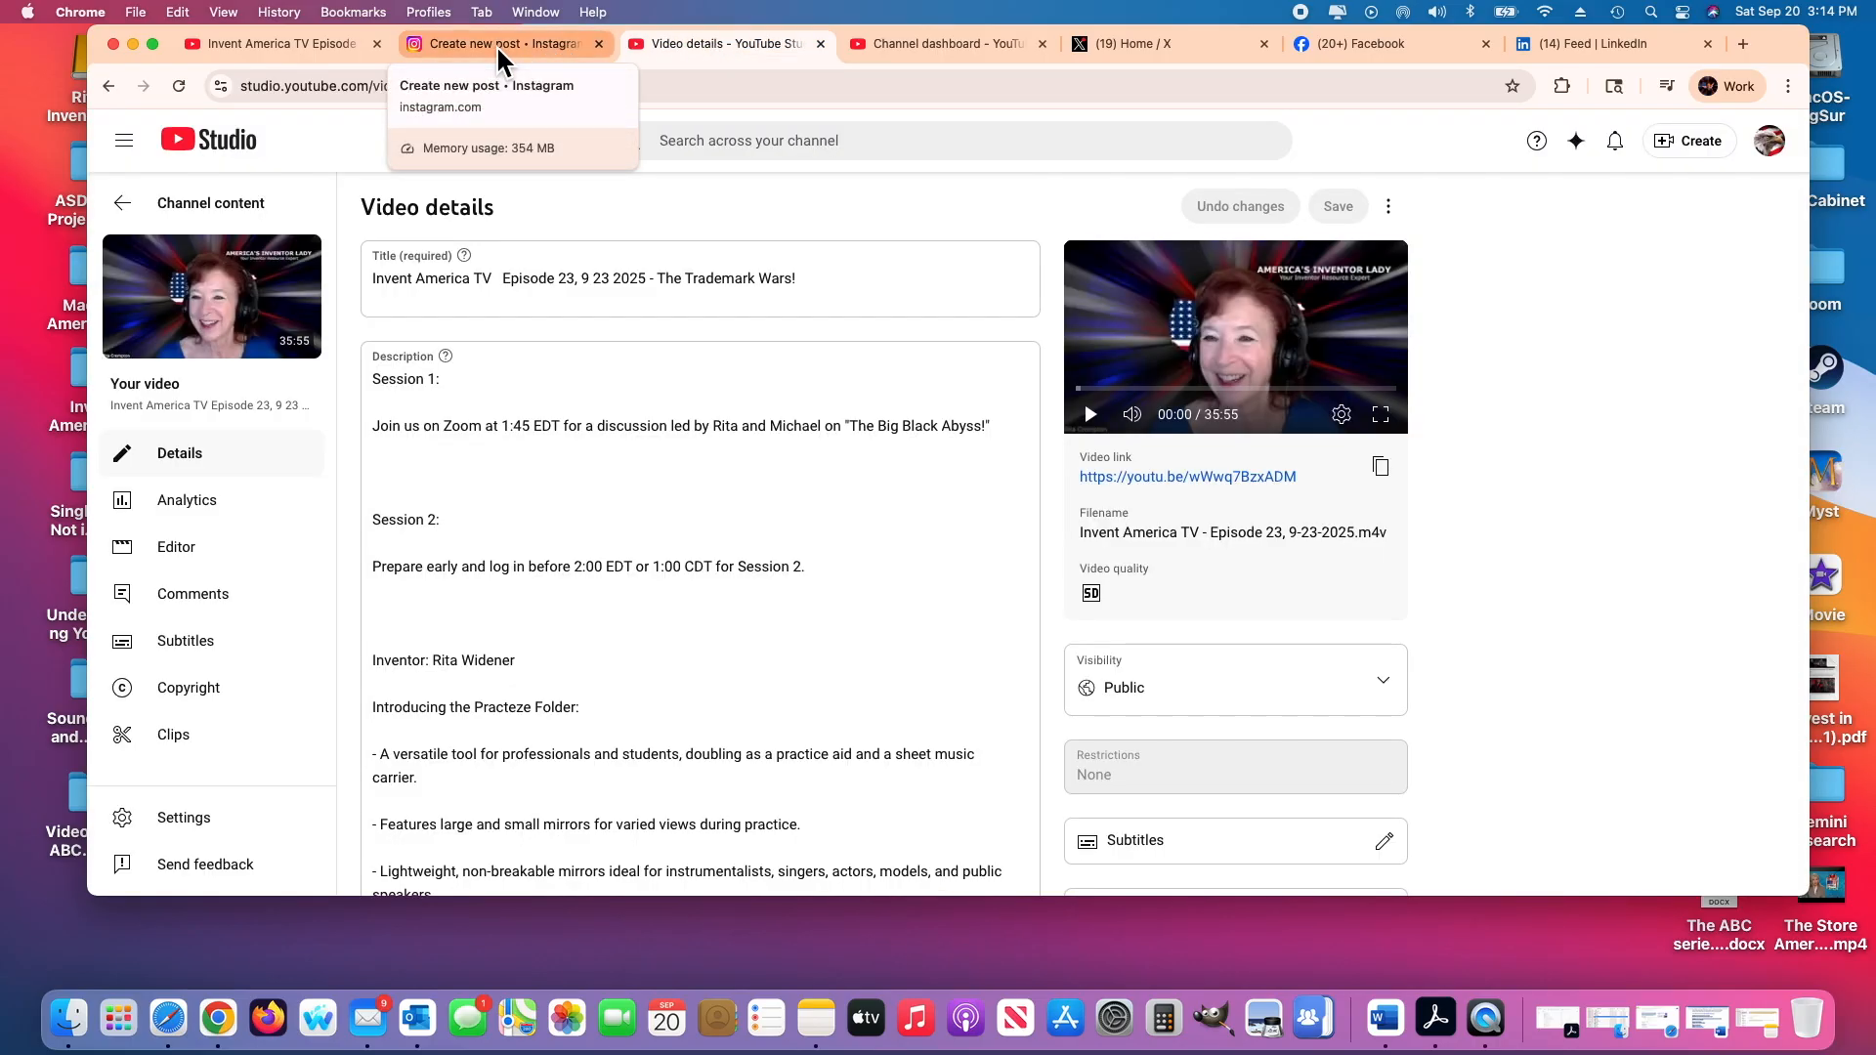
left_click(254, 39)
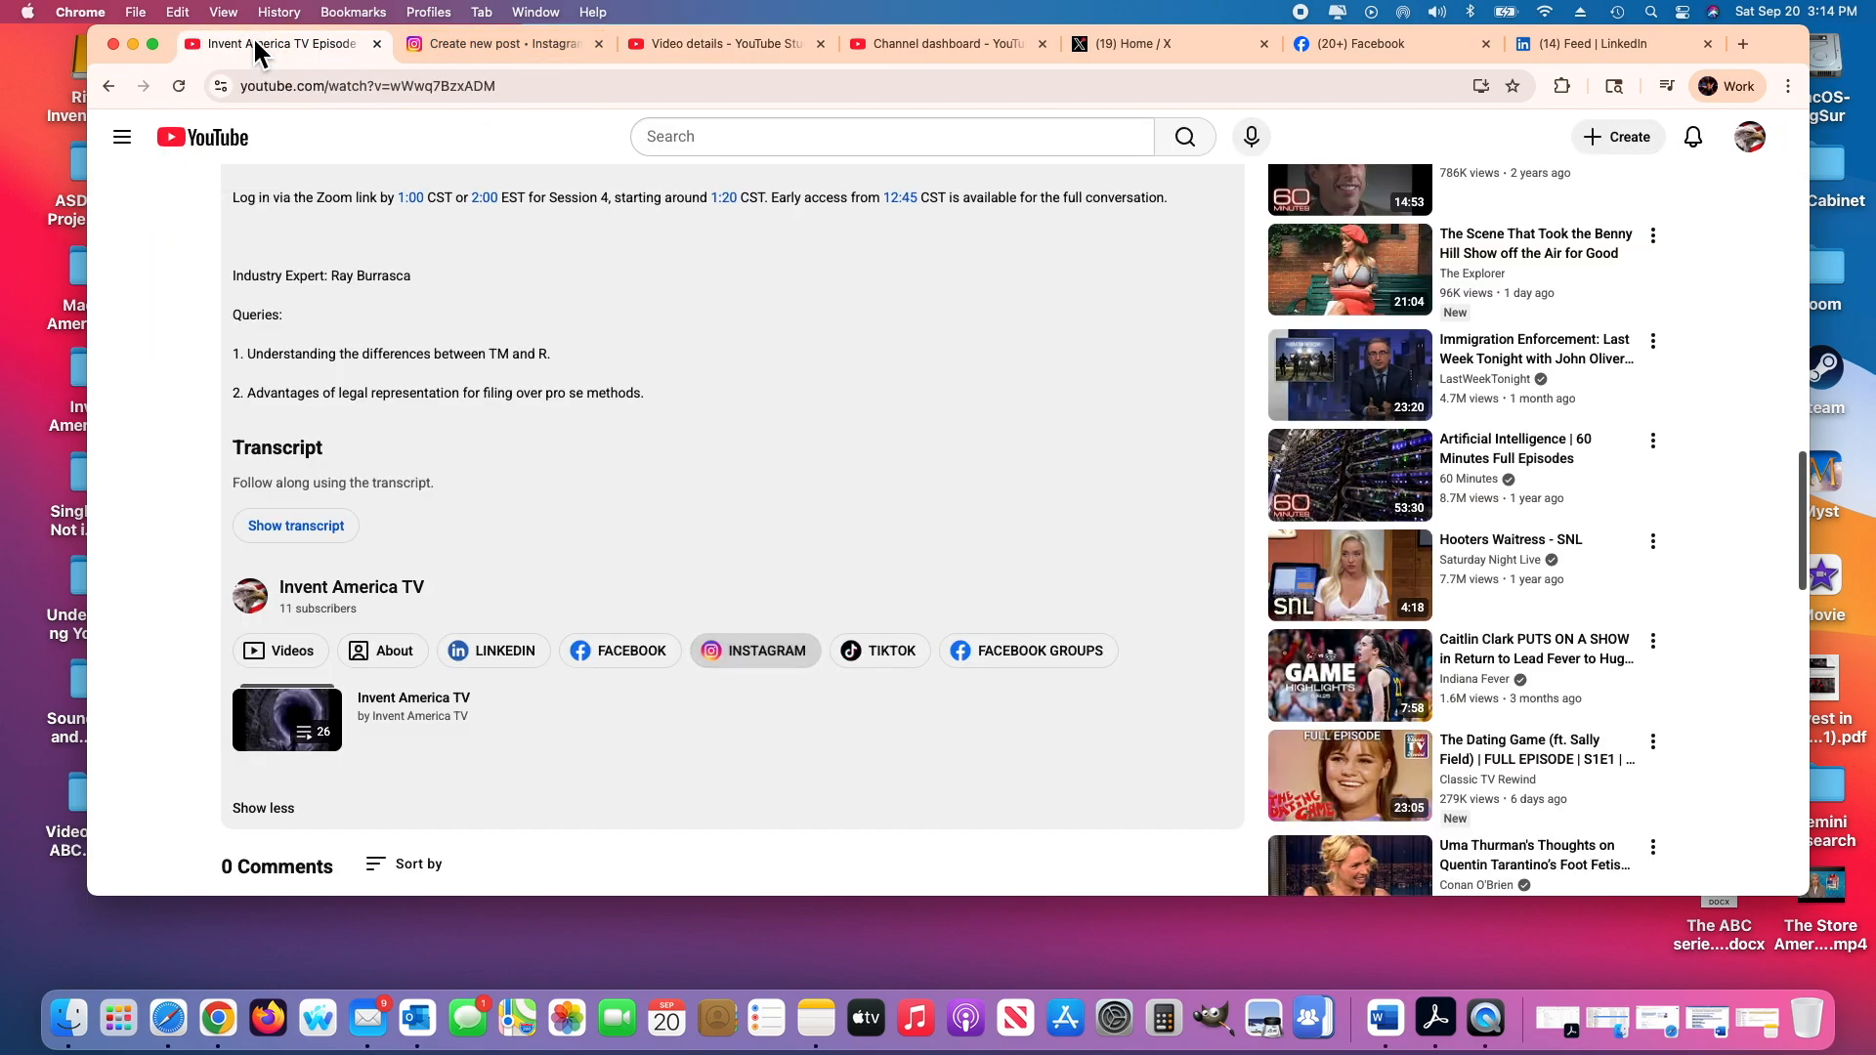
left_click(896, 661)
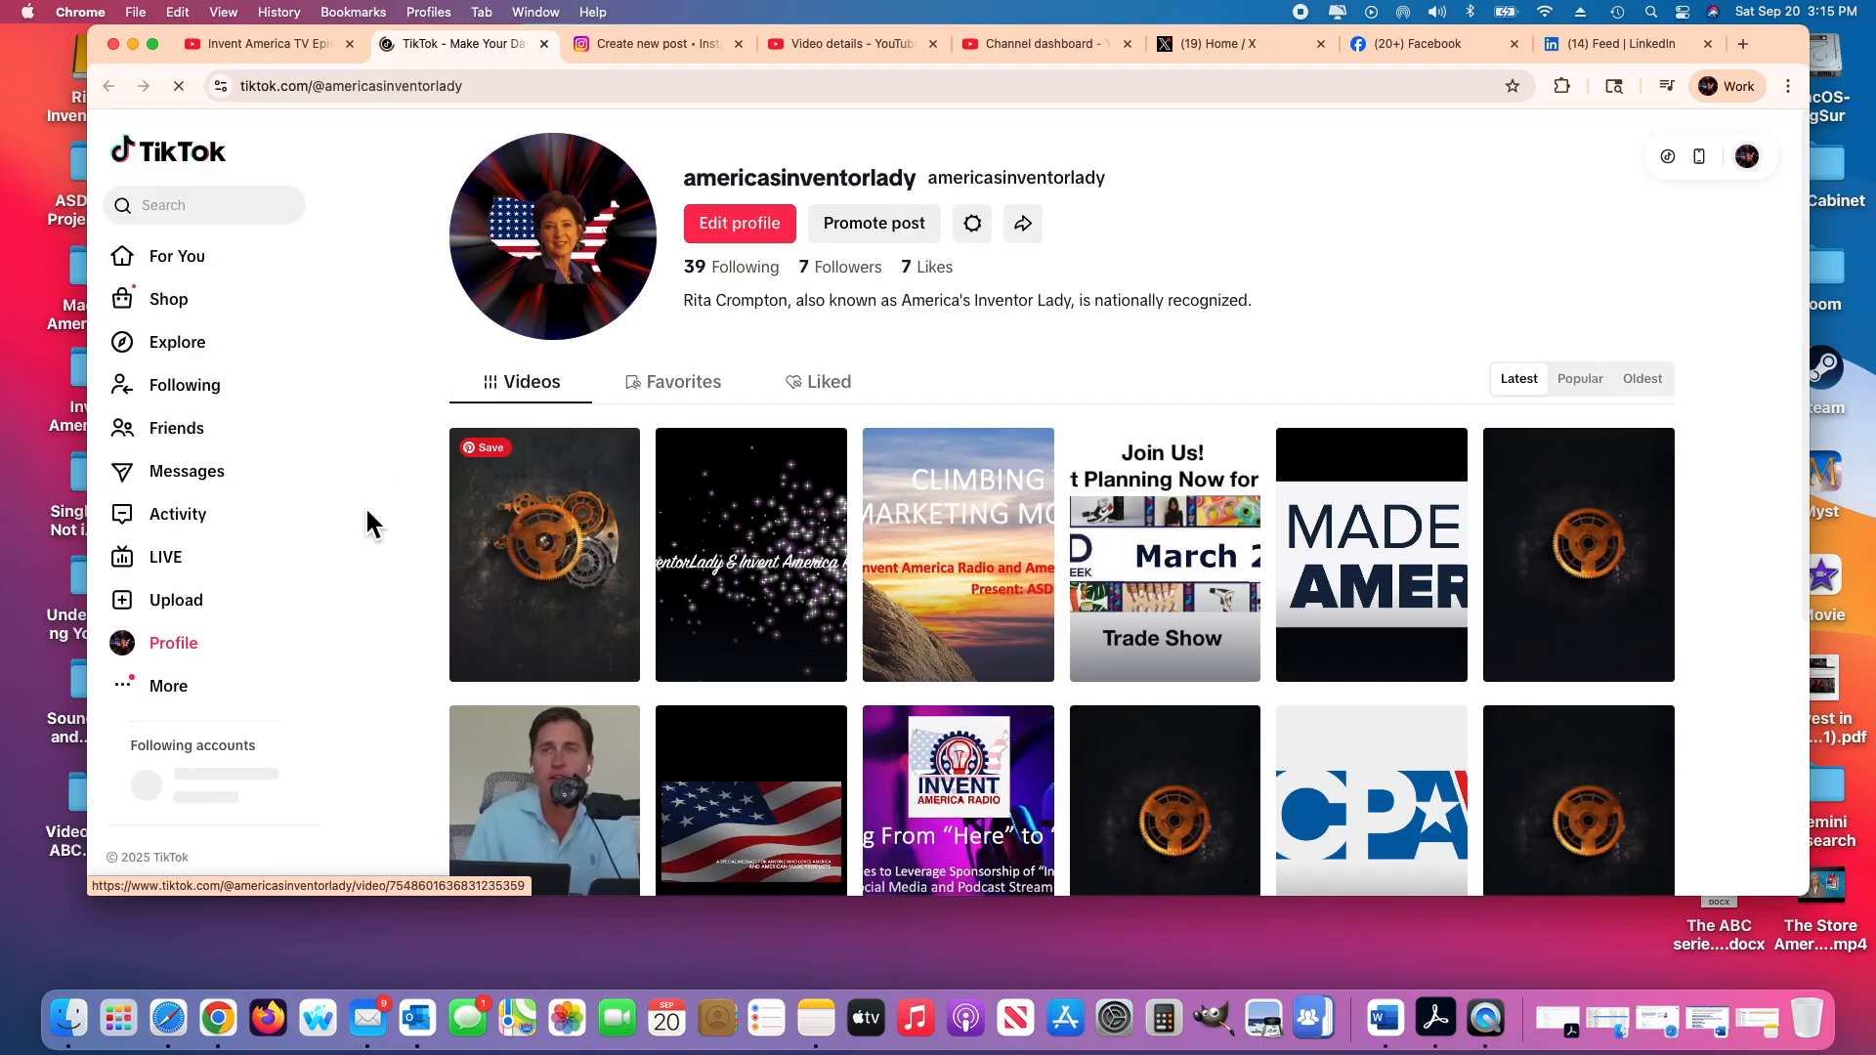
Start a new TikTok upload with the video file "Invent America TV - Episode 23, 9-23-2025.m4v"
left_click(182, 604)
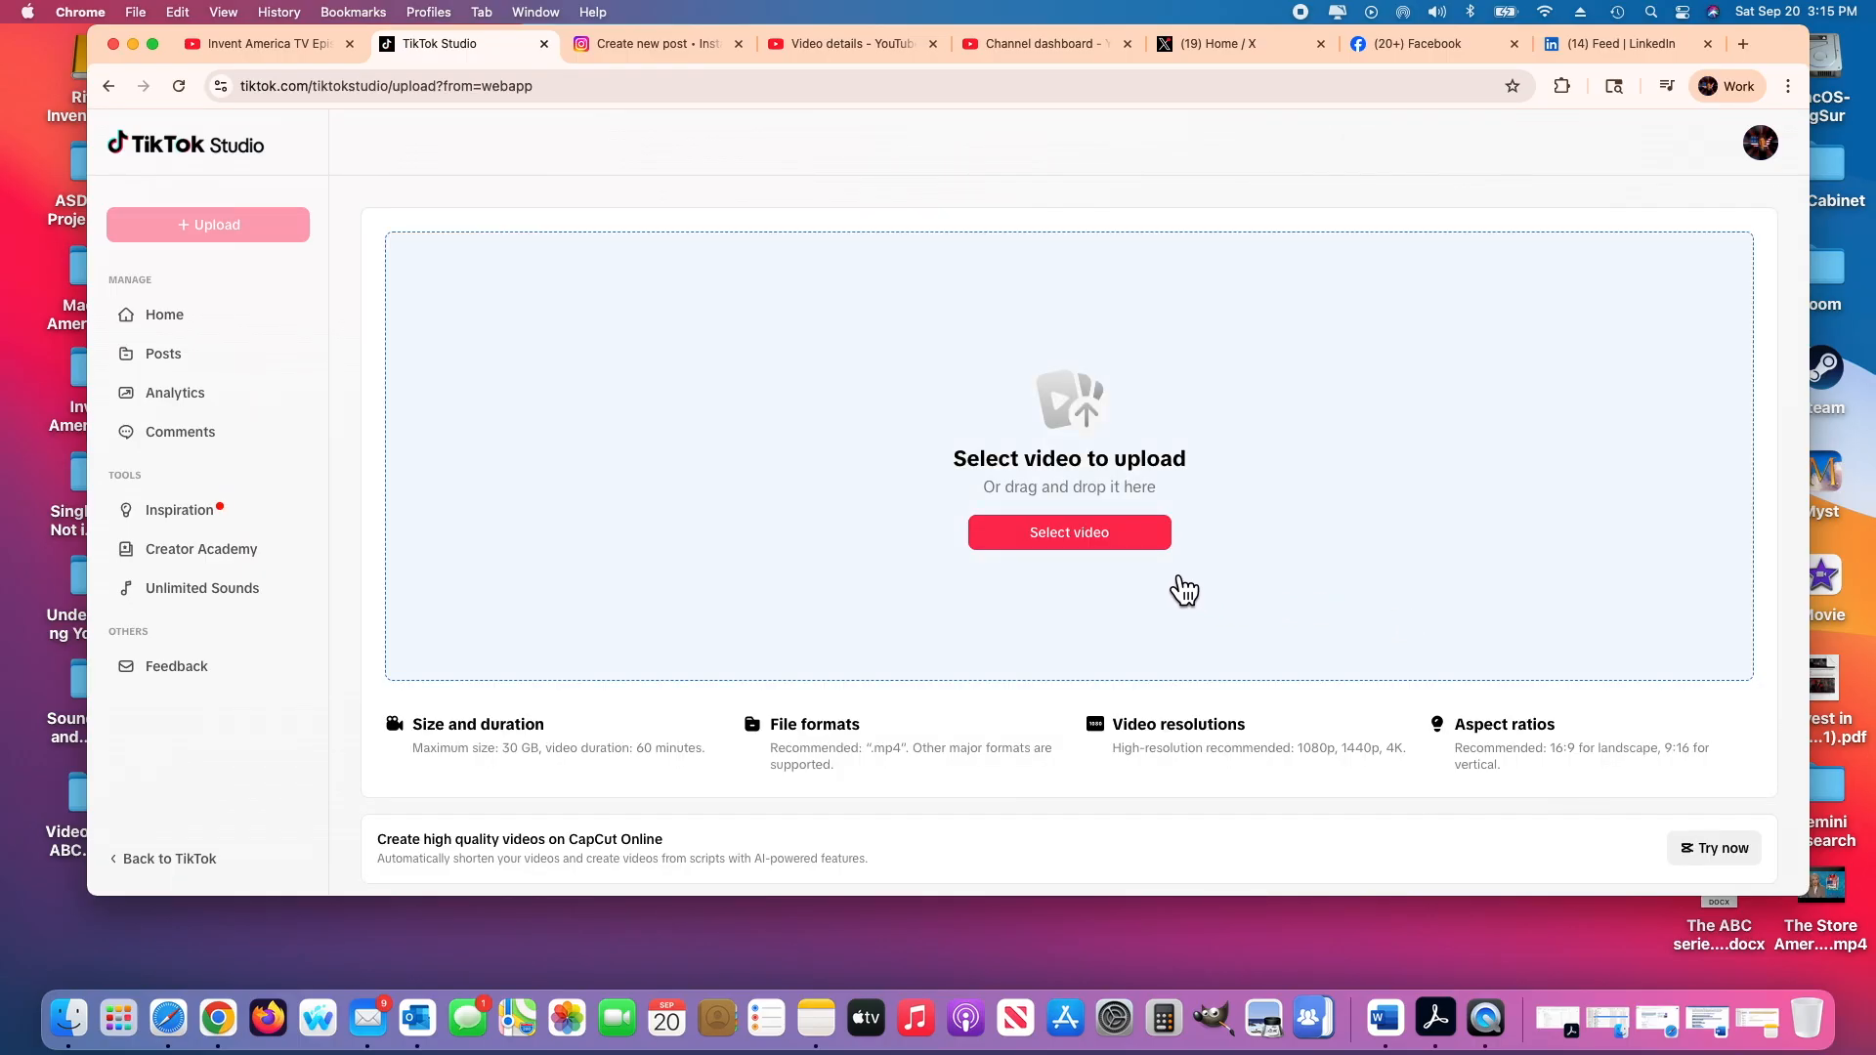
left_click(1072, 535)
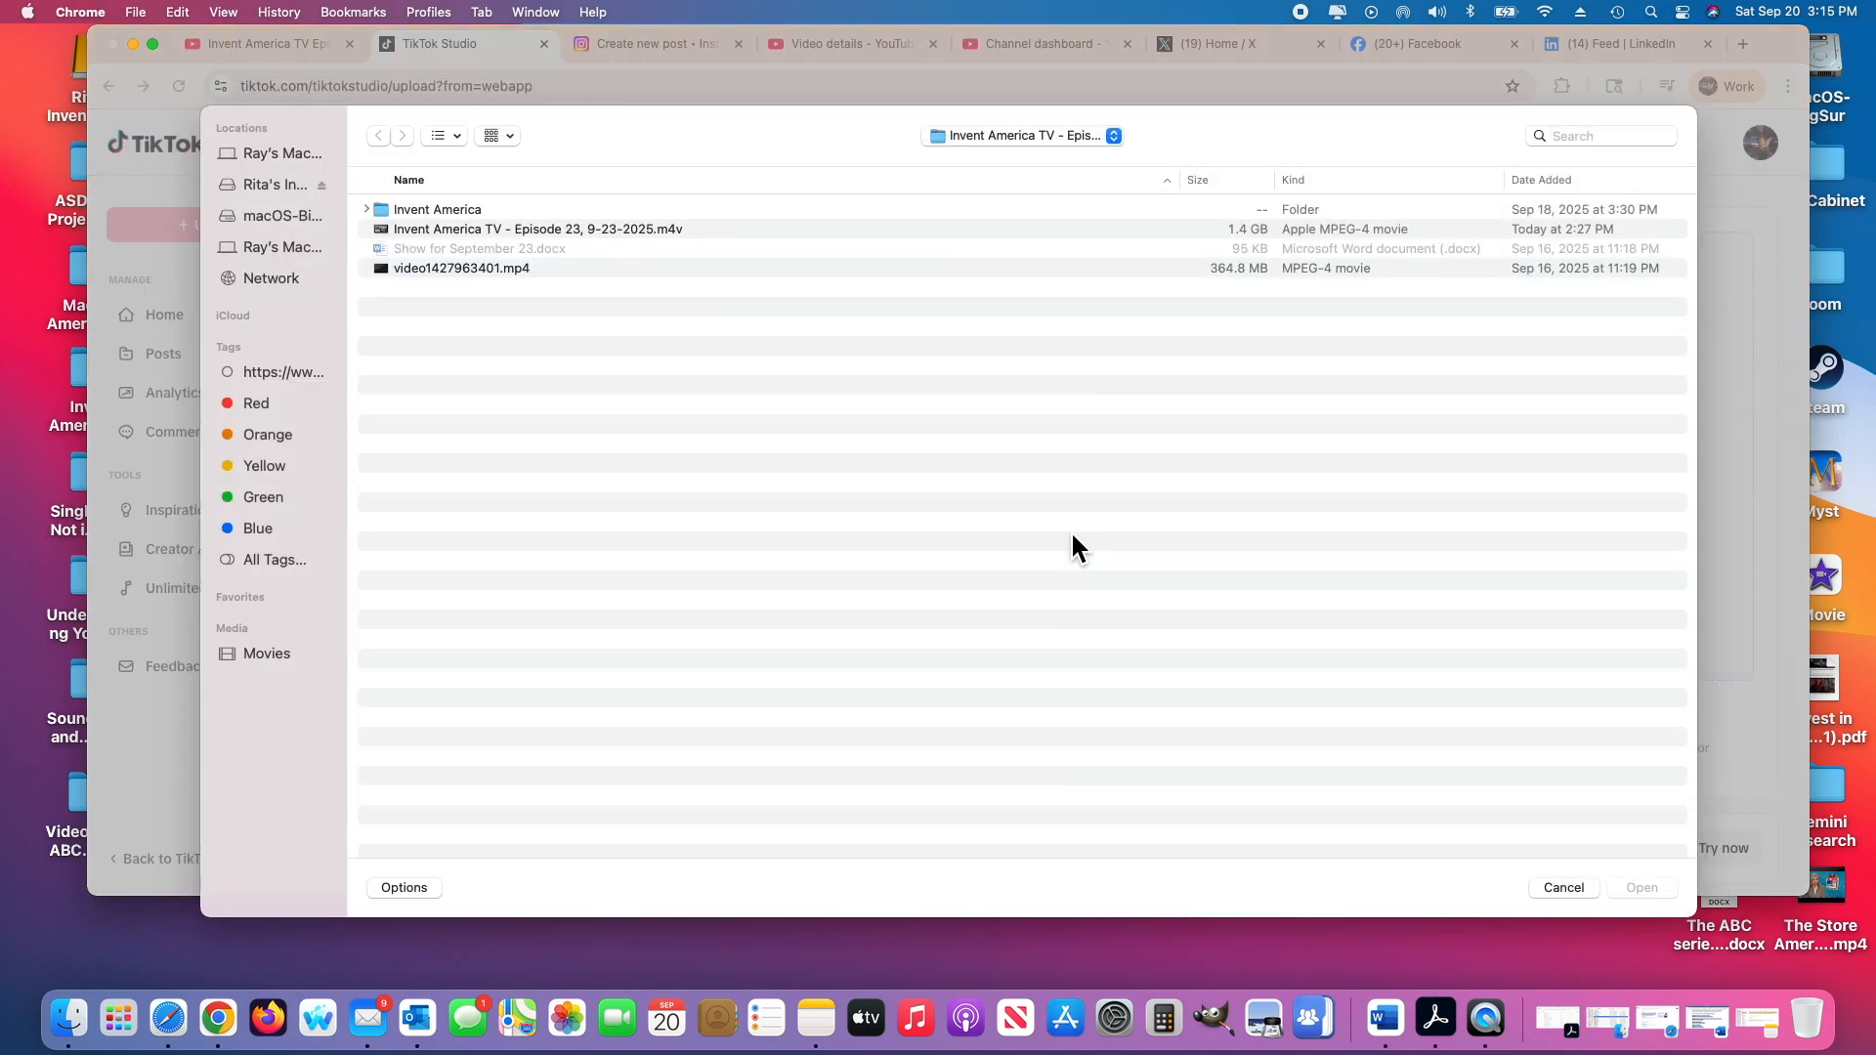
left_click(667, 234)
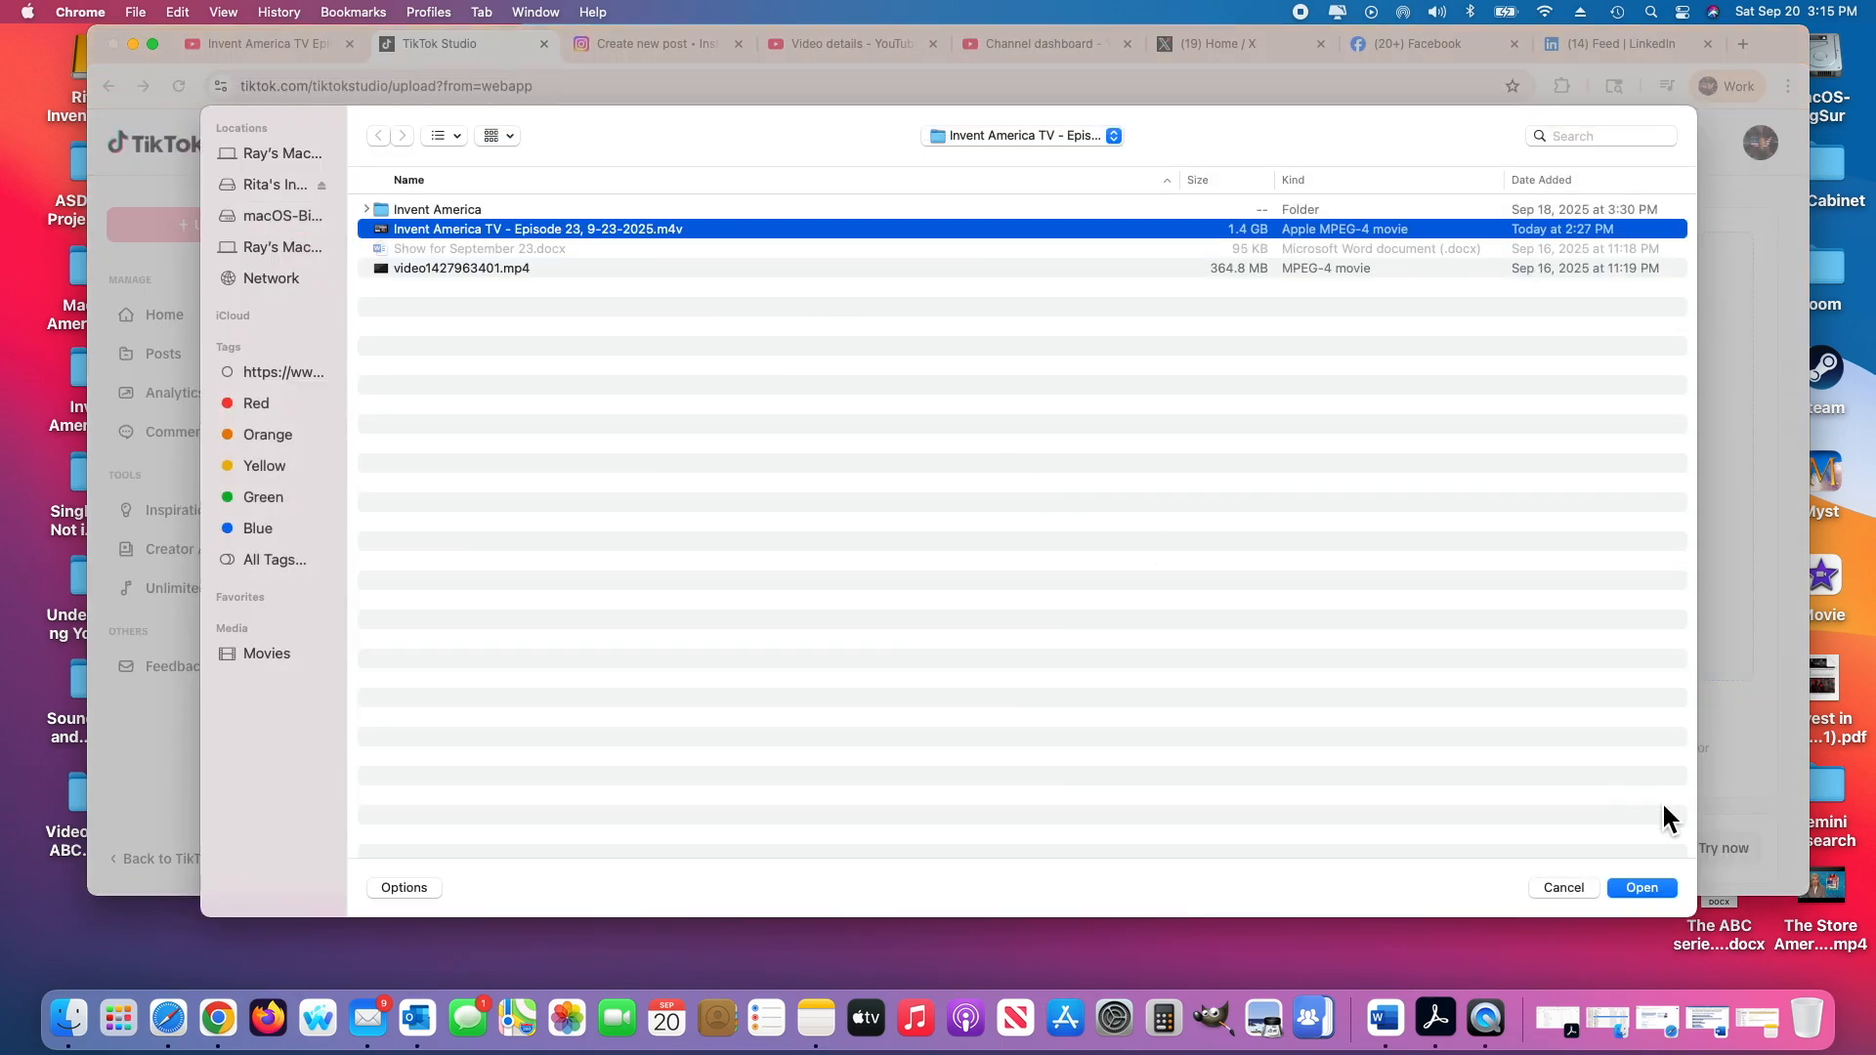
left_click(1650, 894)
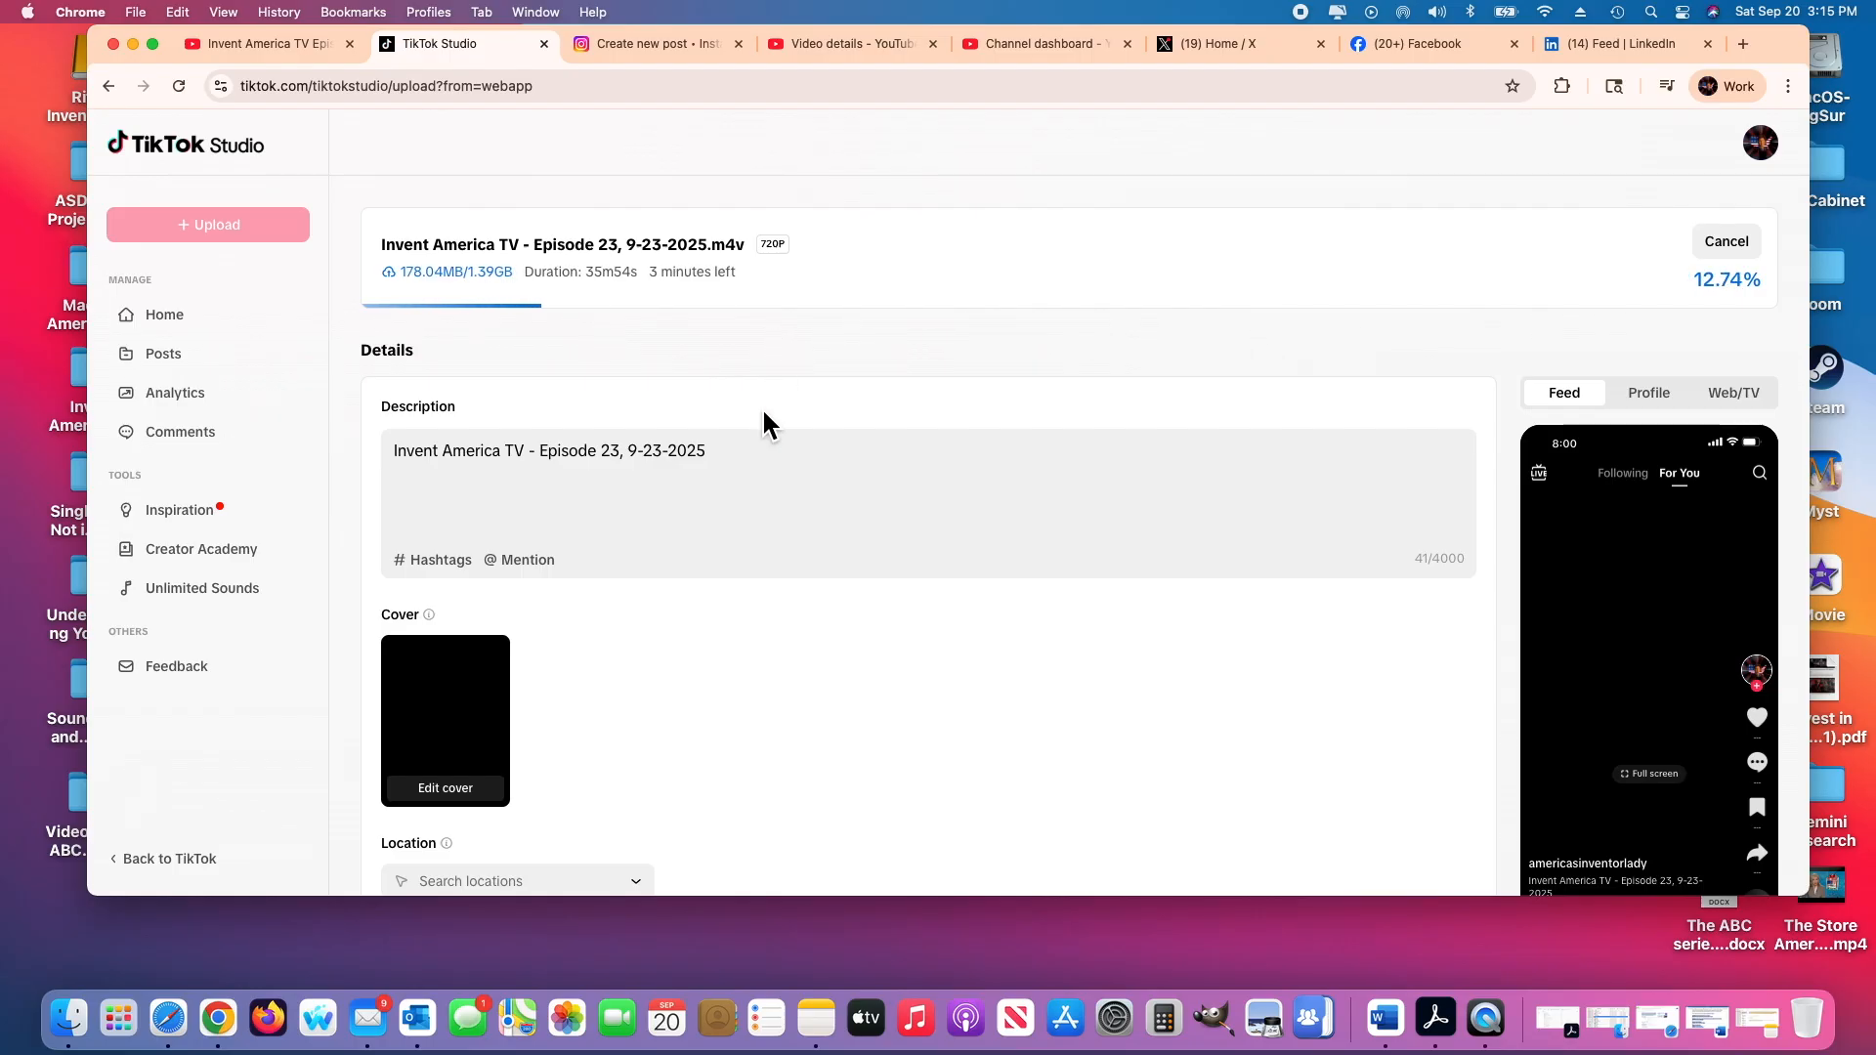
Add "- The Trademark Wars!" to the end of the episode title in the TikTok description
left_click(761, 461)
type("-")
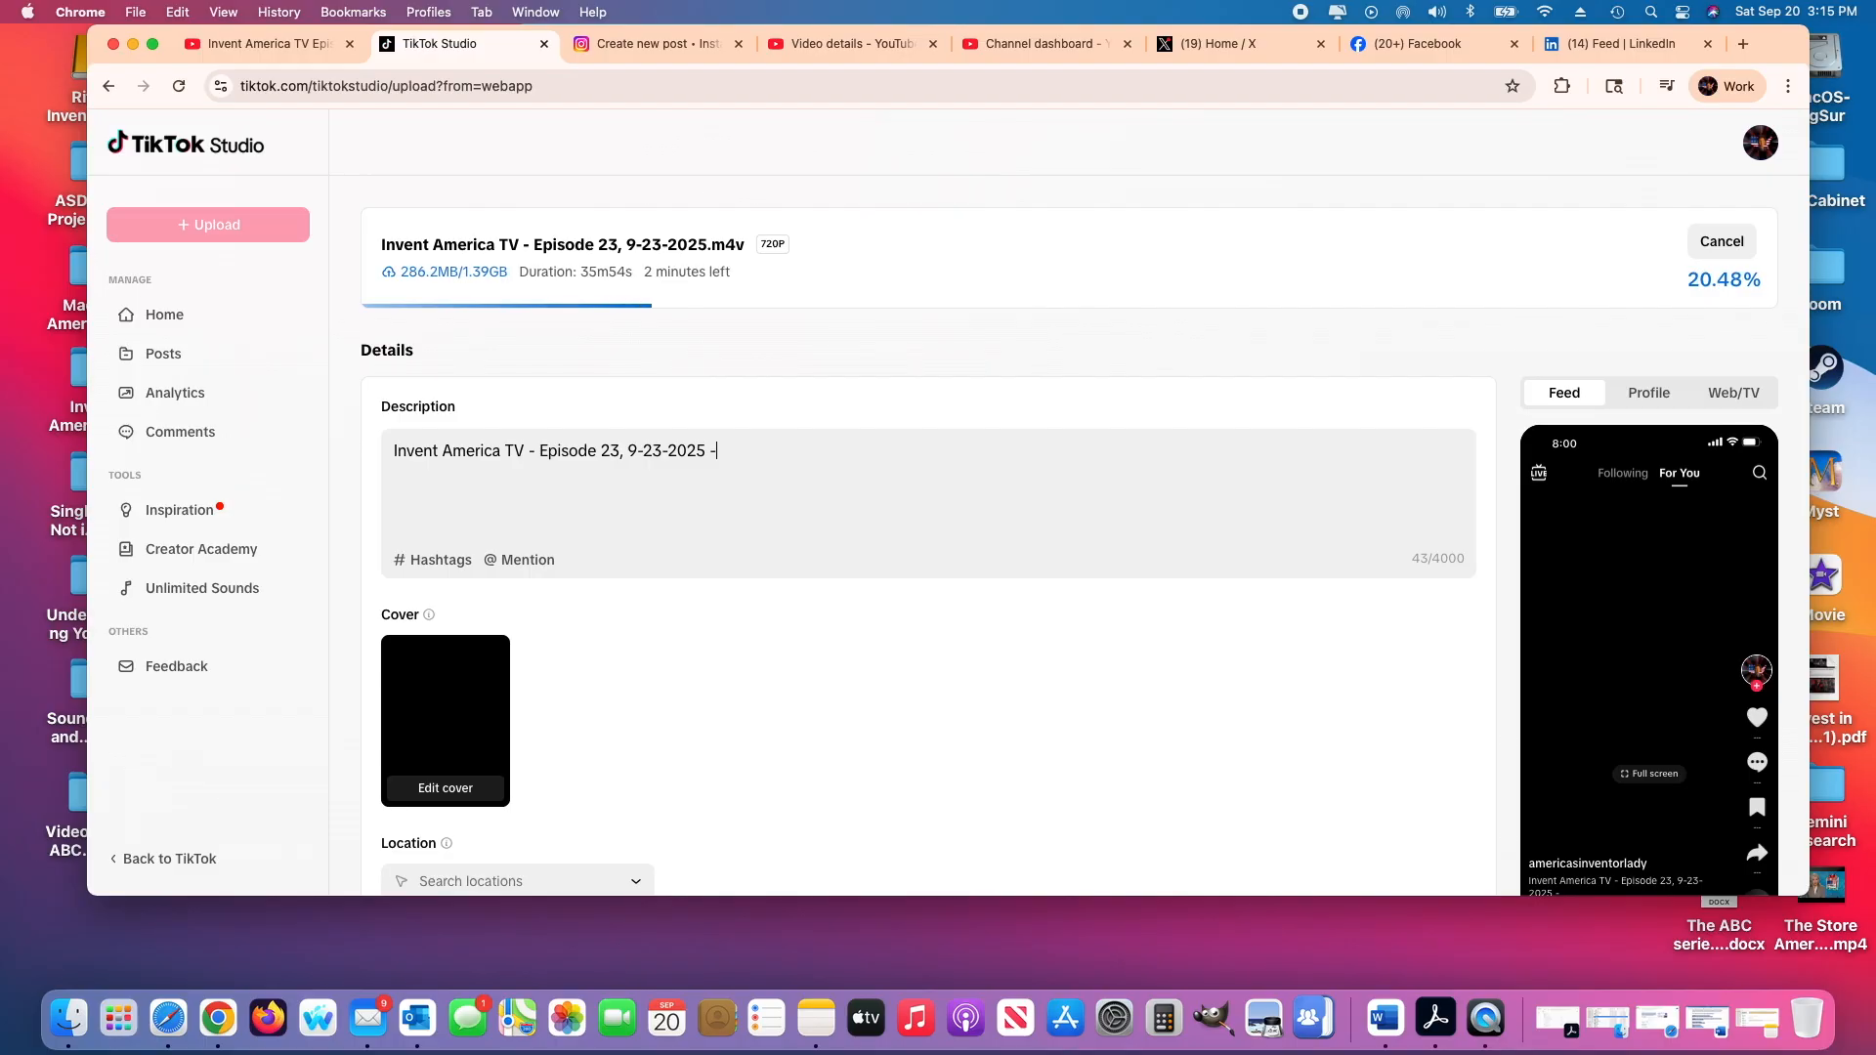
type(" The Trade")
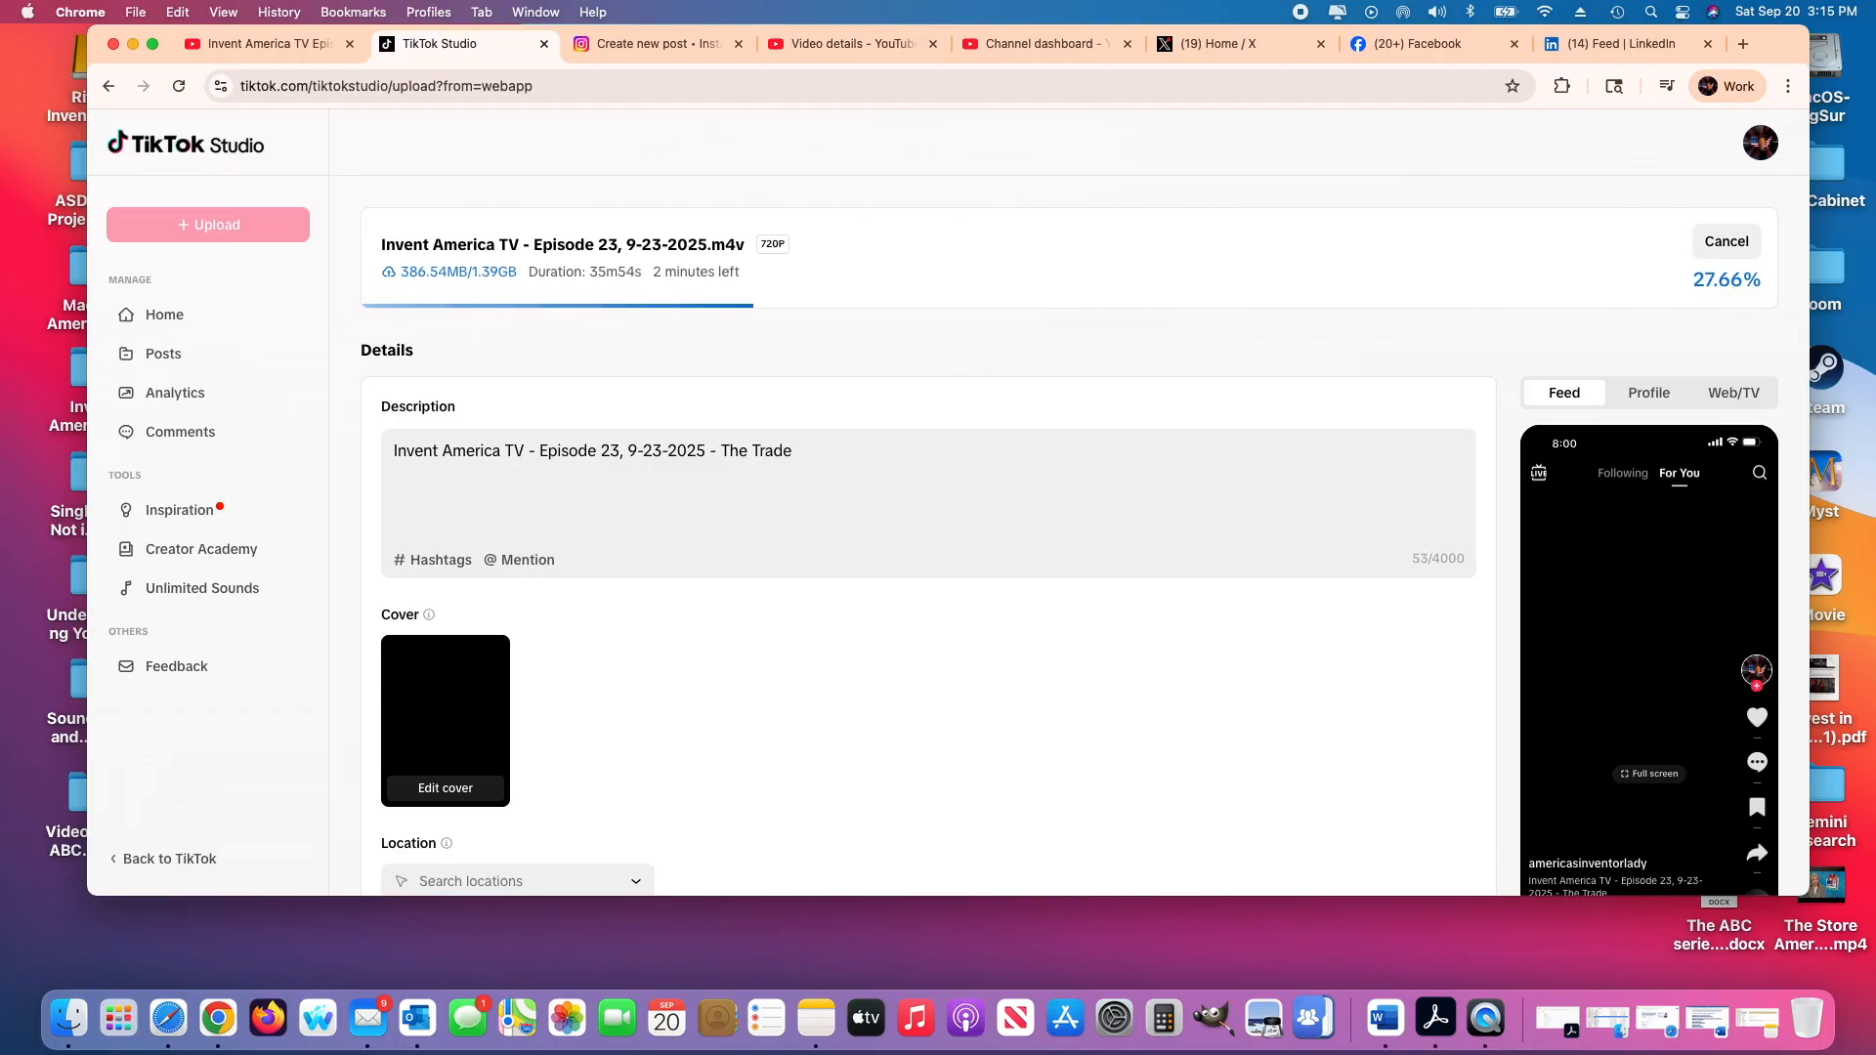
type("mark ")
type("Wat")
type("rs")
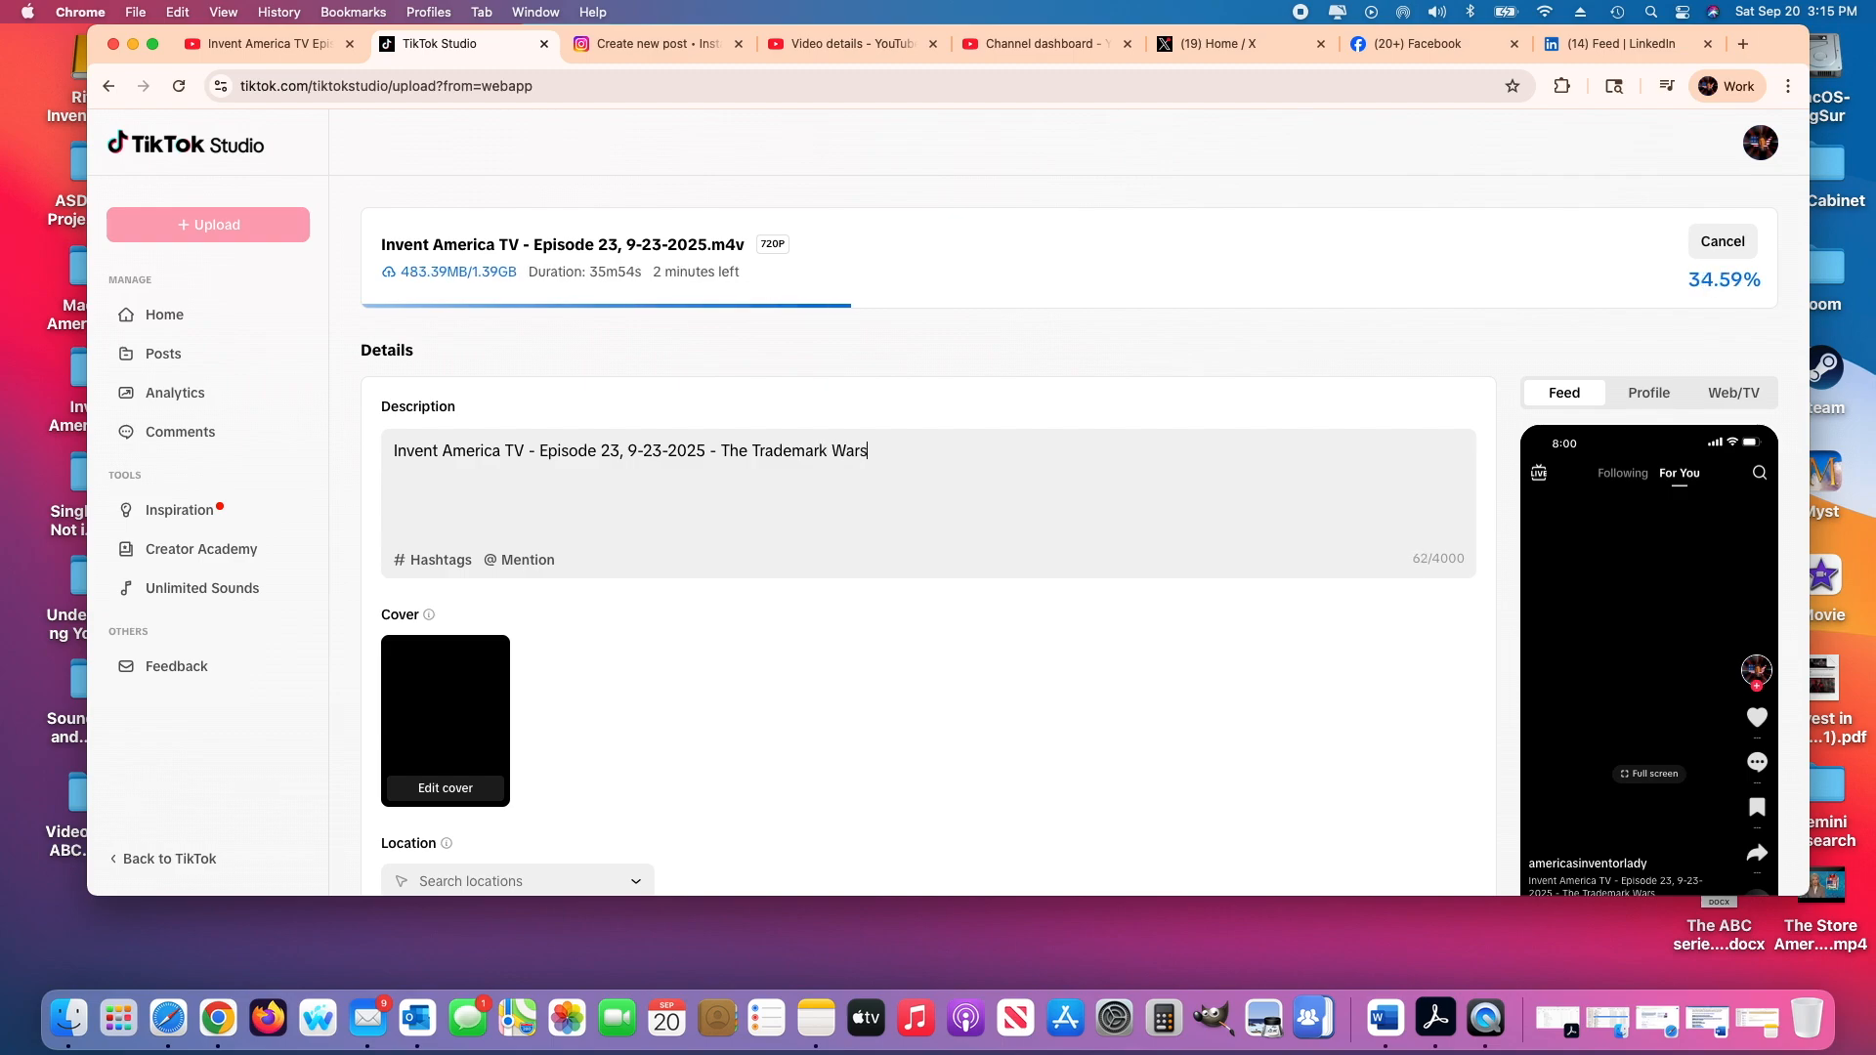
type("!")
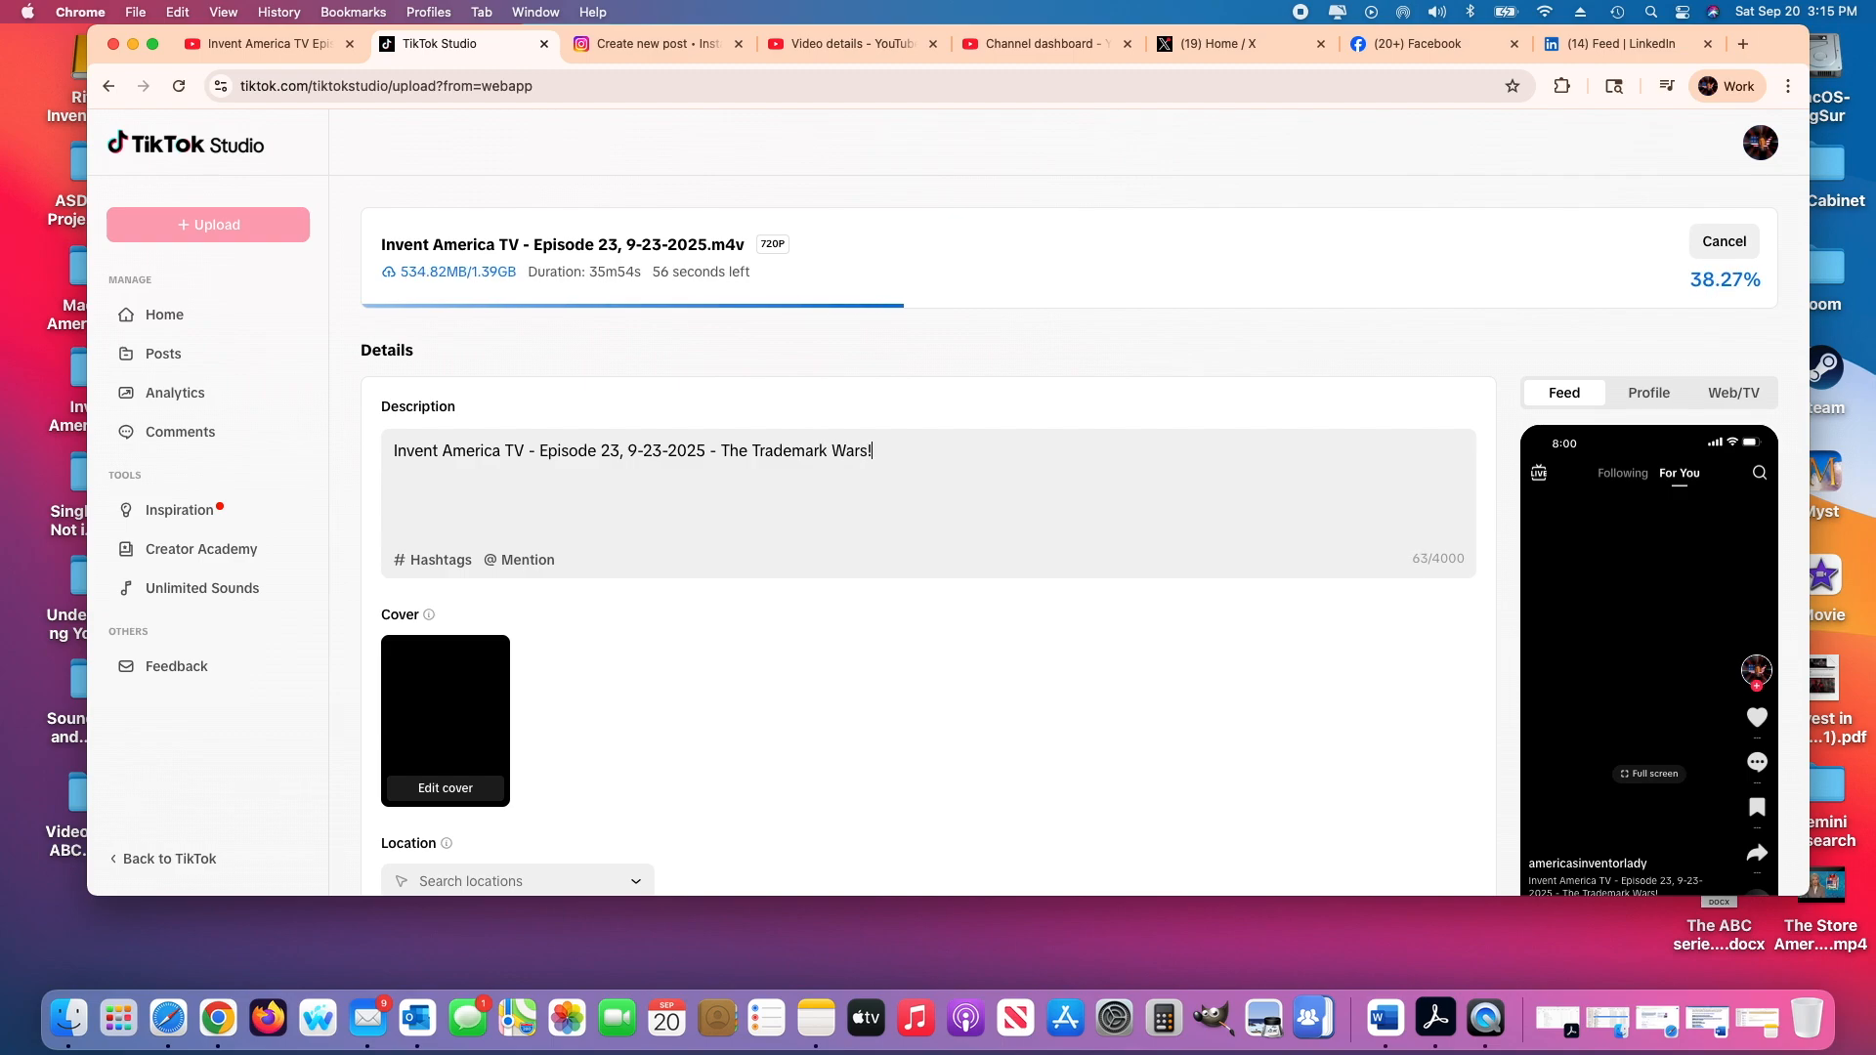
Leave a blank line under the title and paste the rewritten episode description into the TikTok description
key("Return")
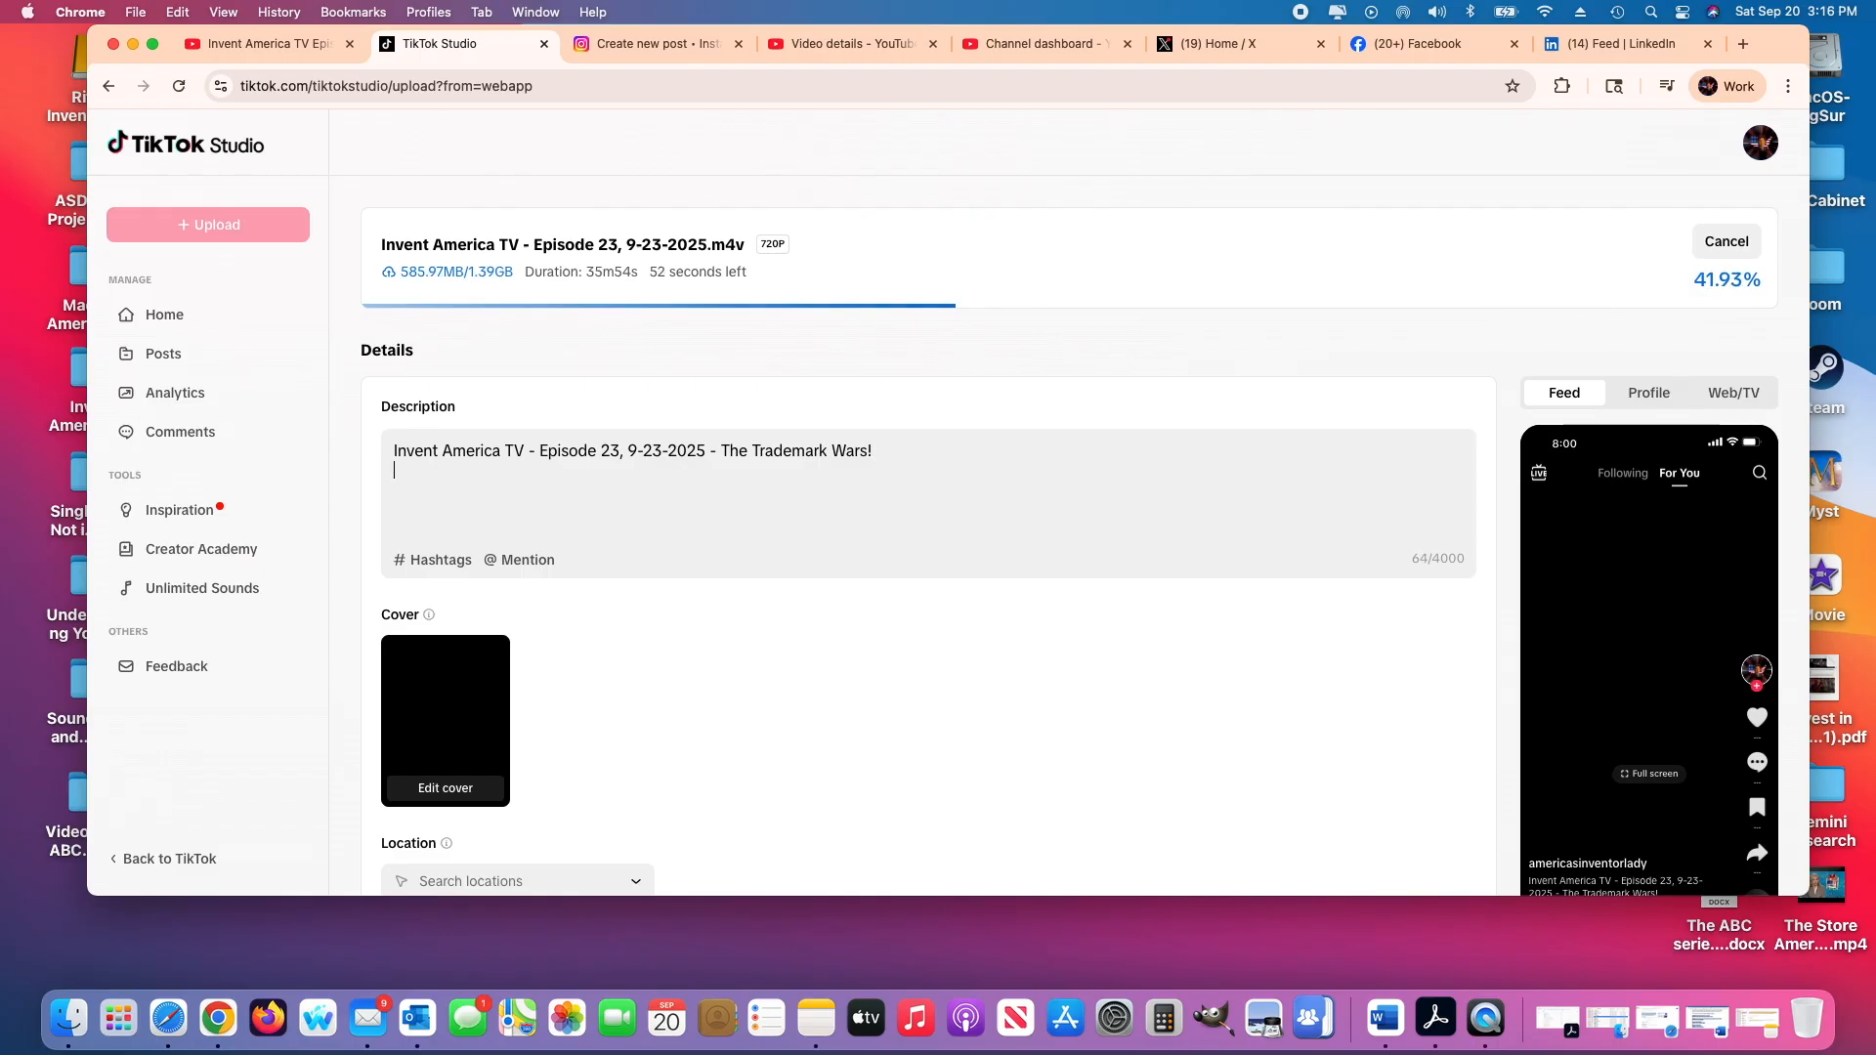
key("Return")
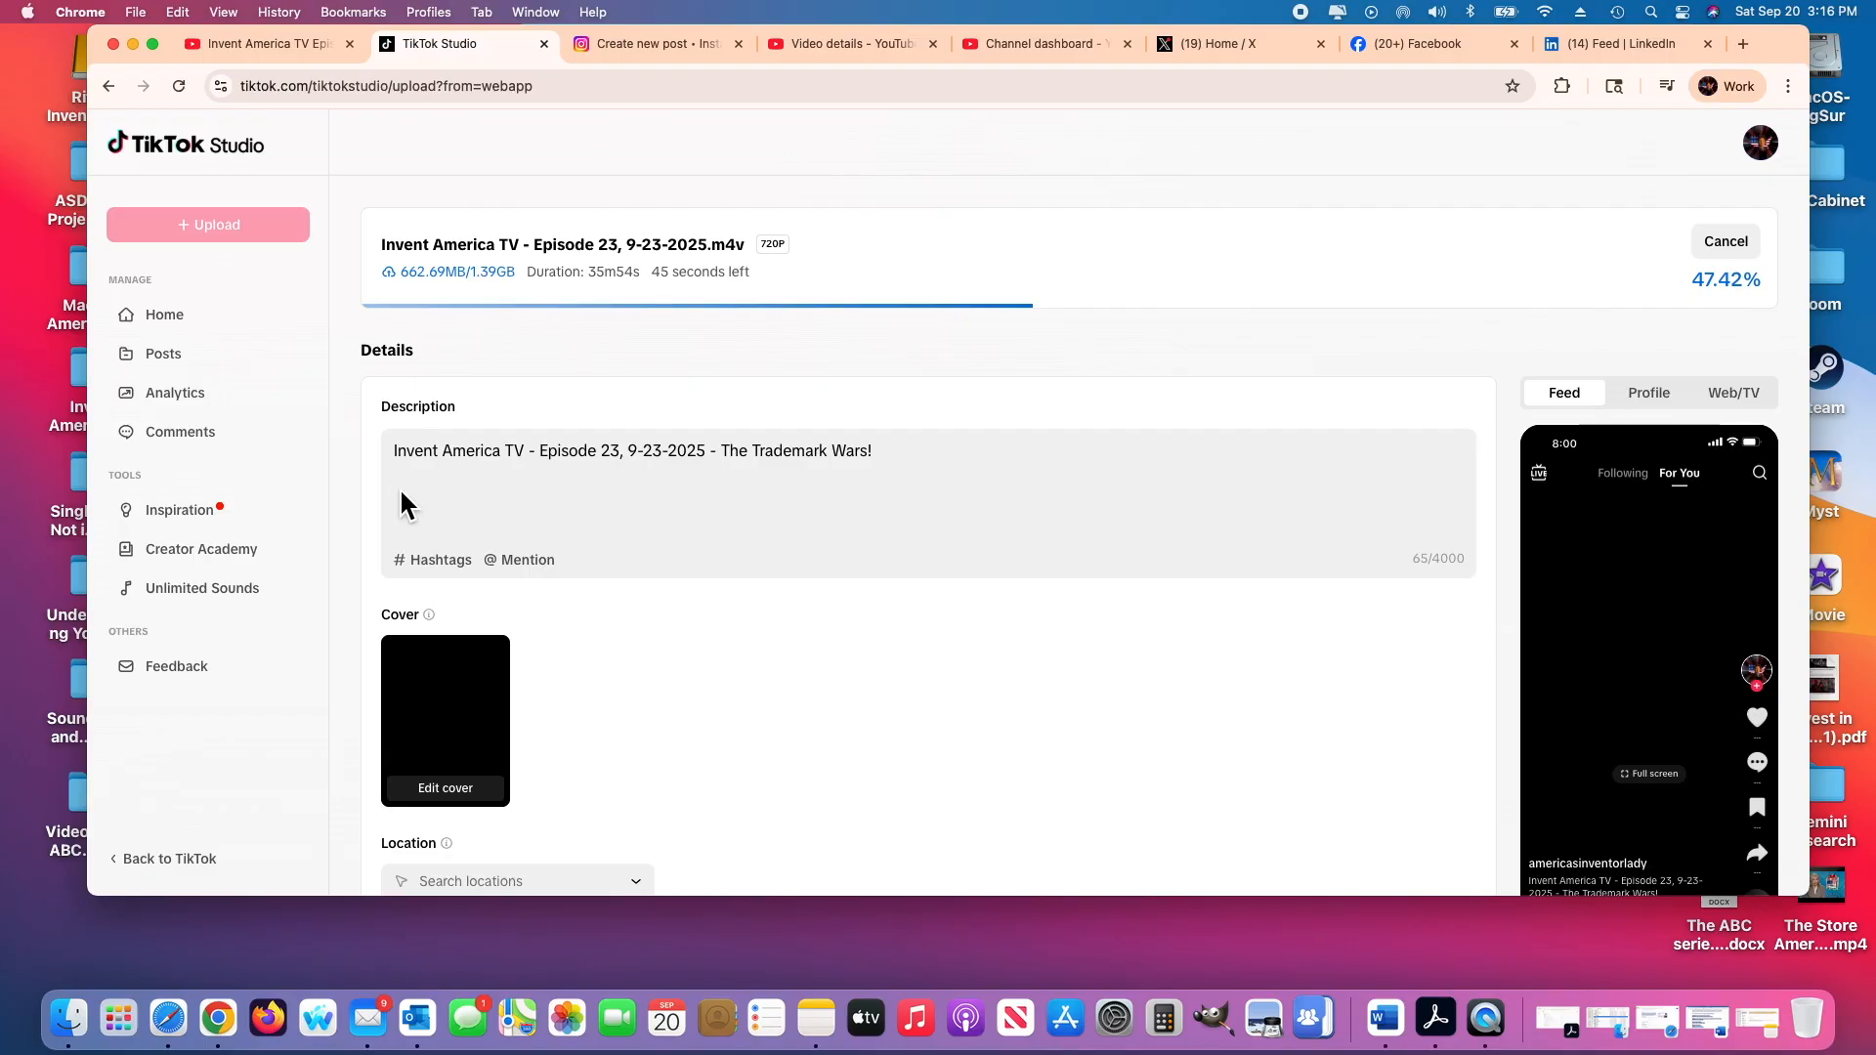
right_click(402, 486)
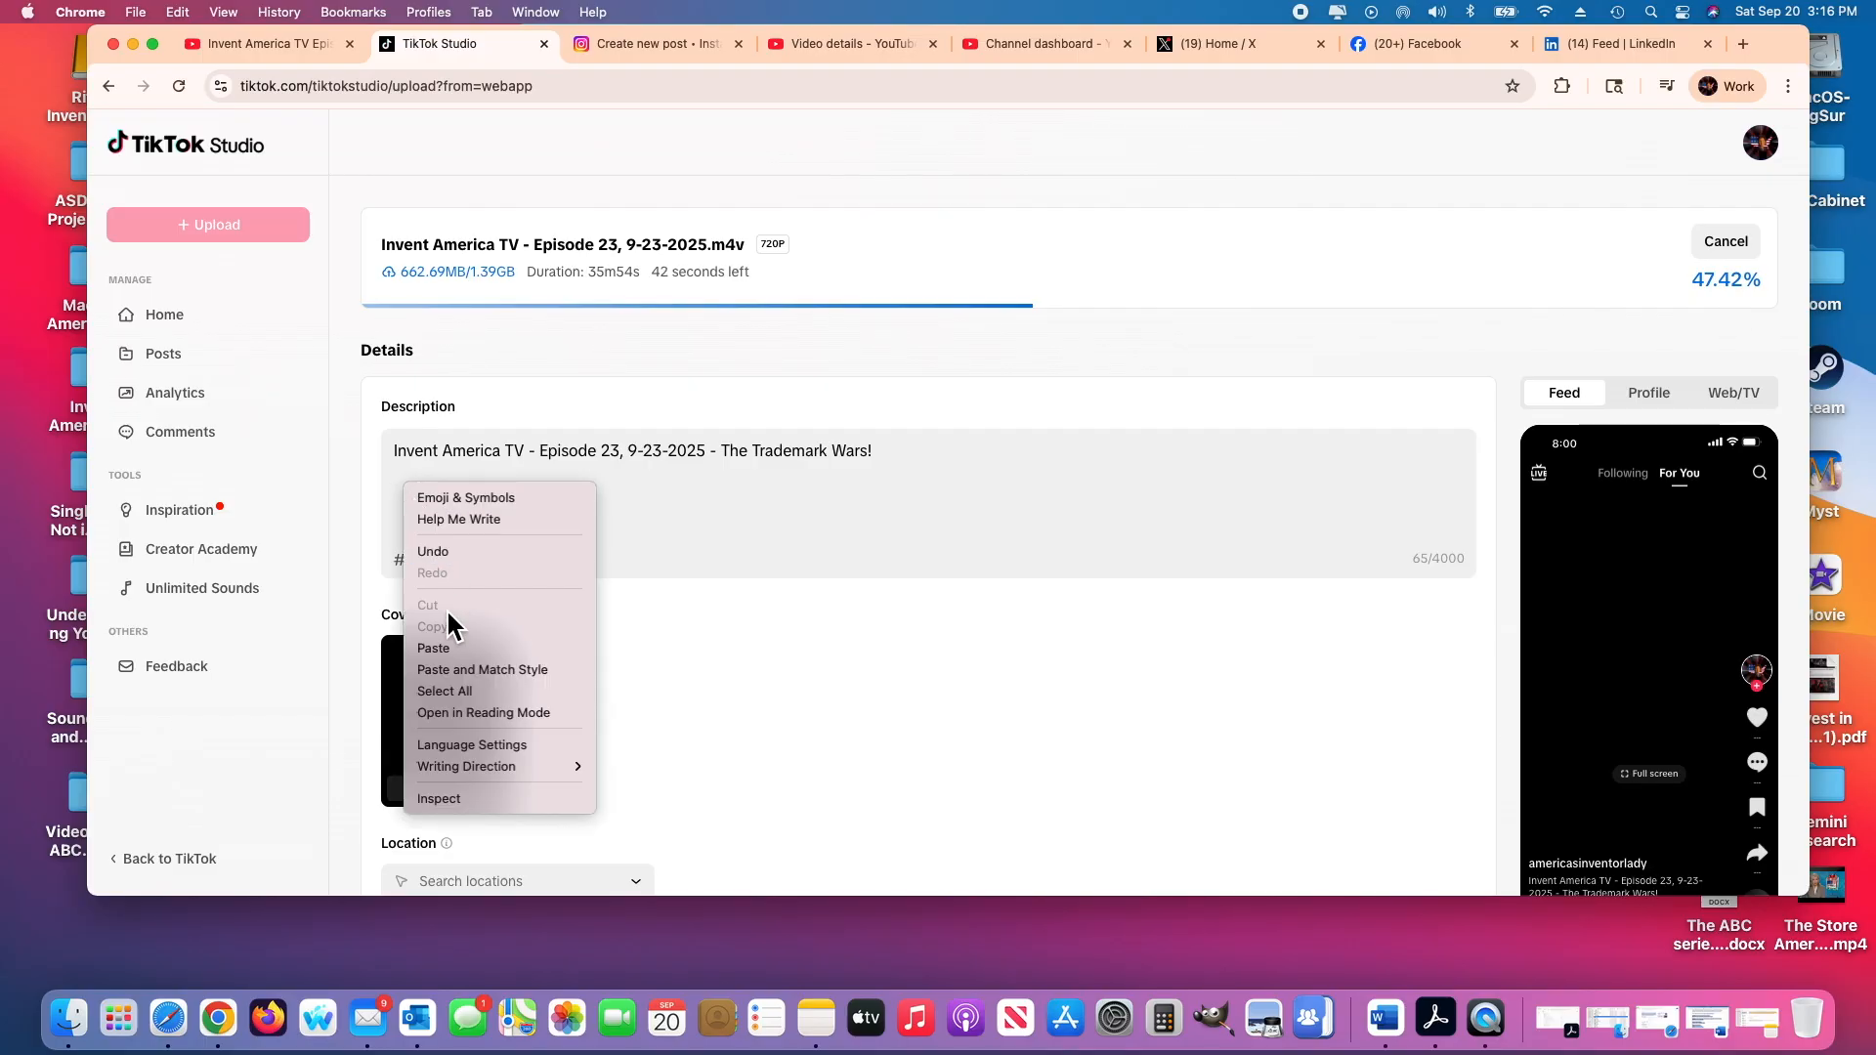
left_click(436, 648)
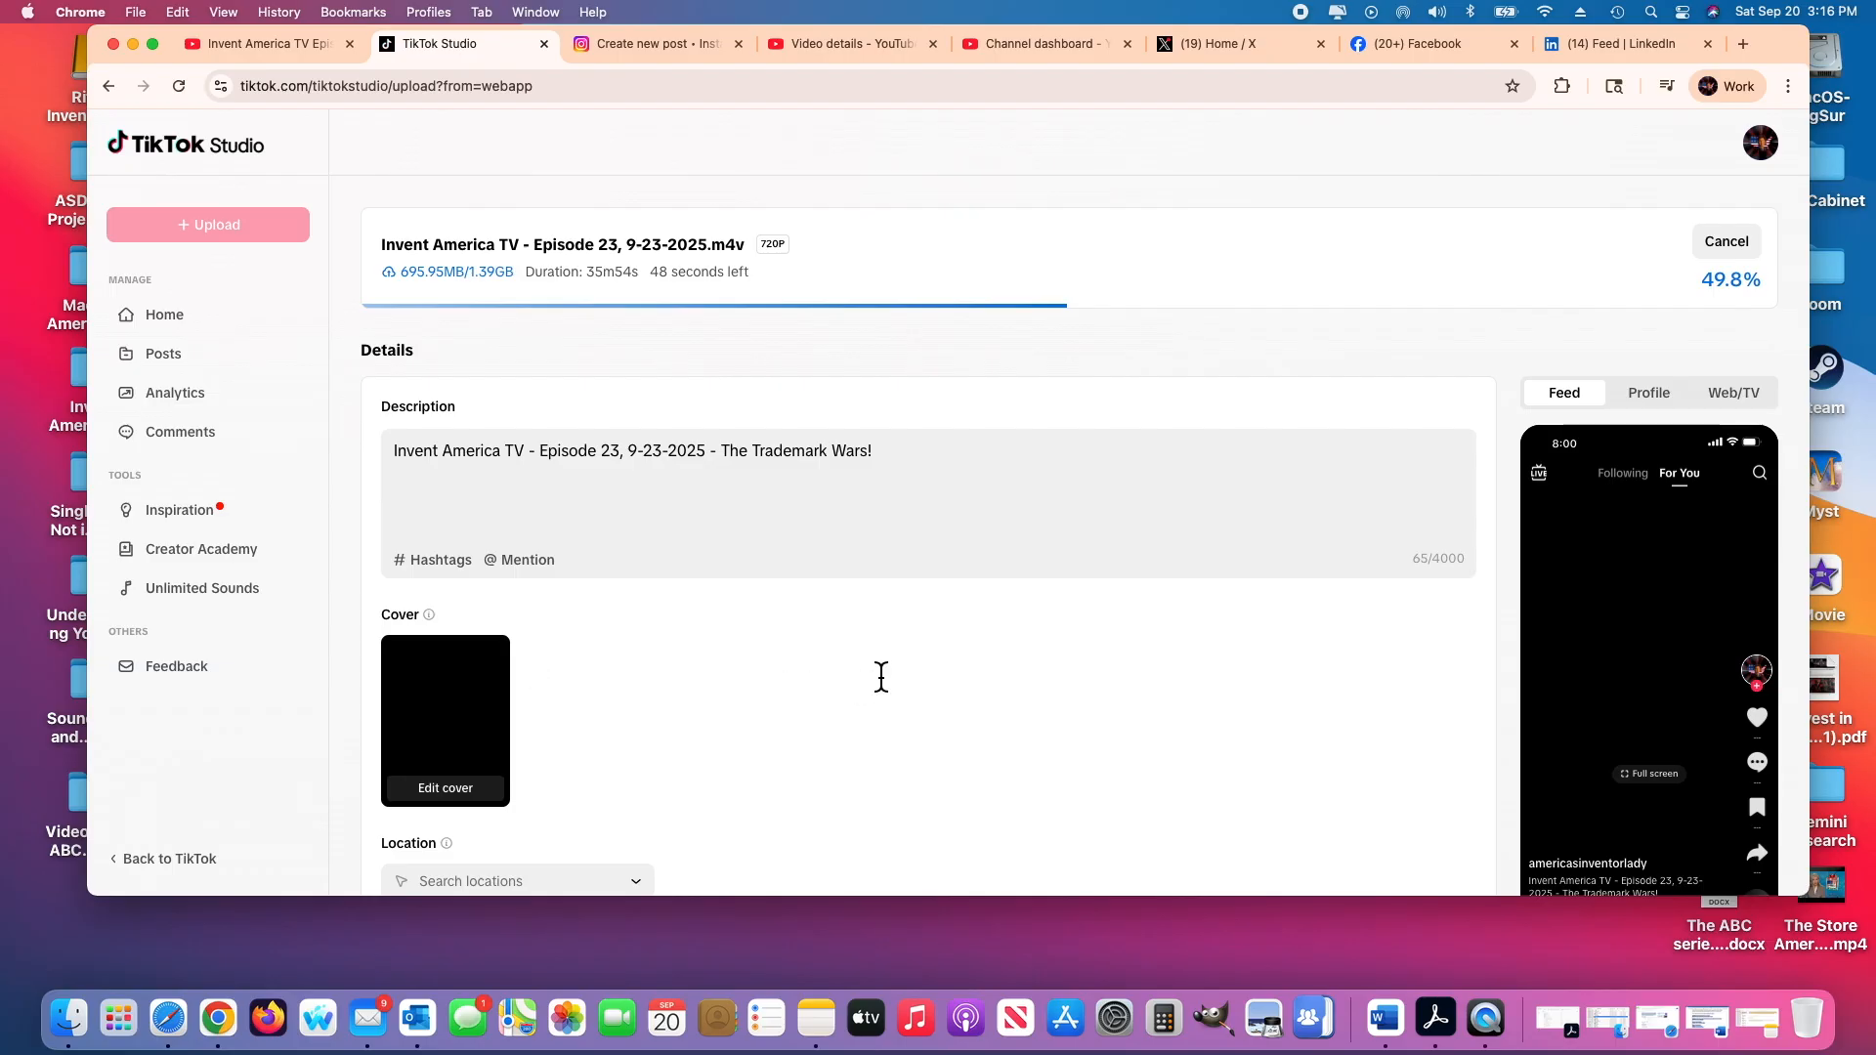
key("super+v")
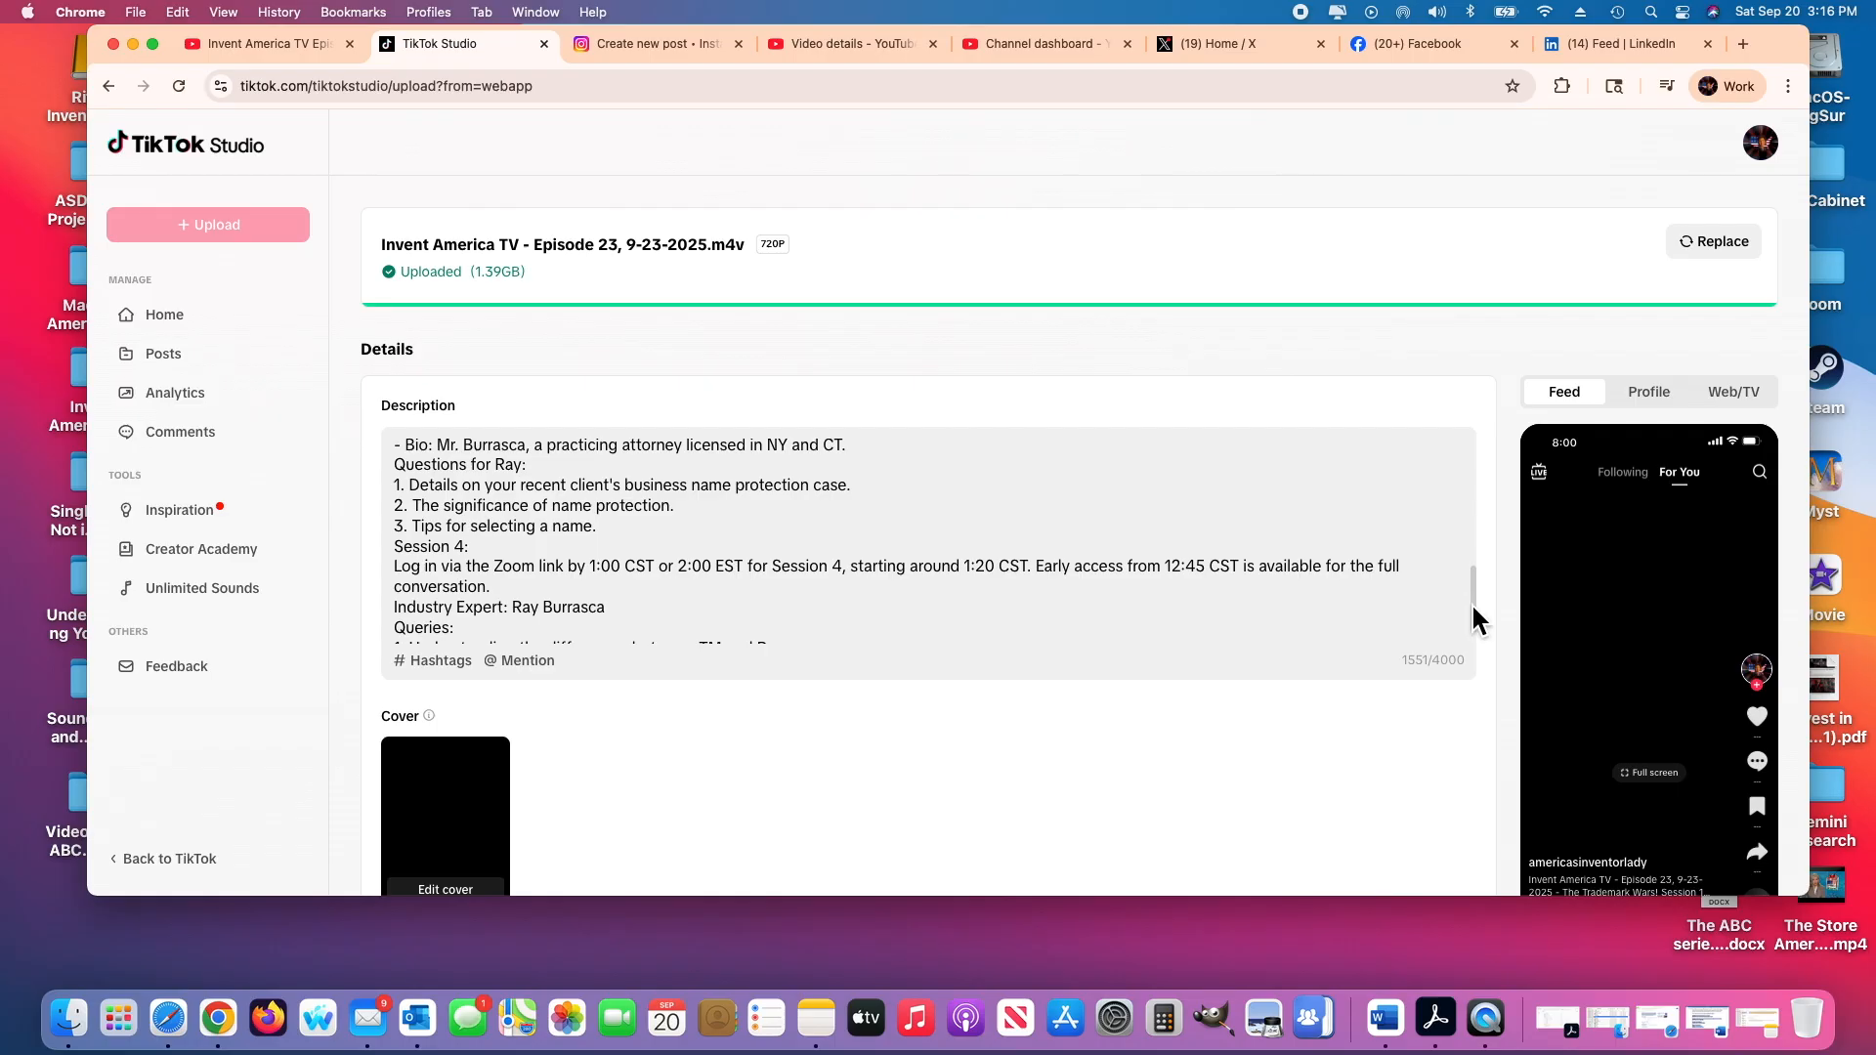
Set the TikTok video's location to the suggested Great Smoky Mountains, keeping the default posting time and audience
scroll(1477, 615, "down", 2)
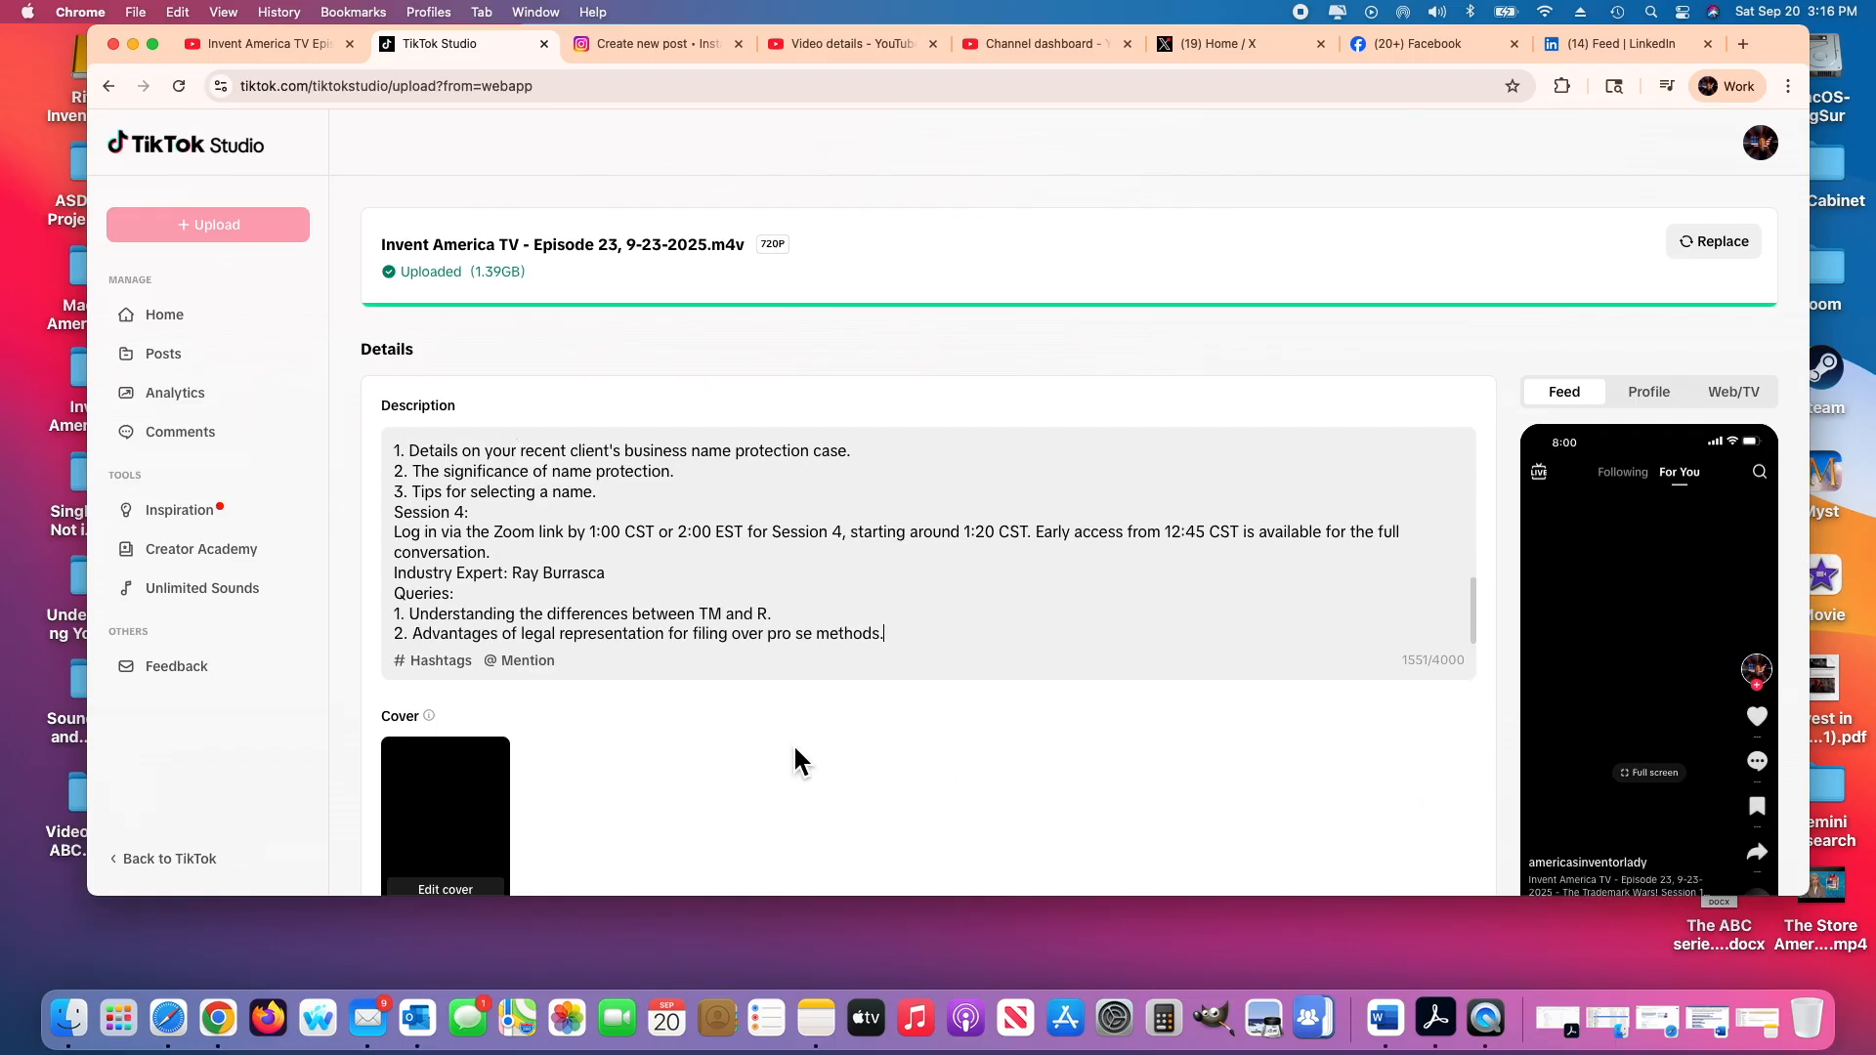
scroll(794, 743, "down", 2)
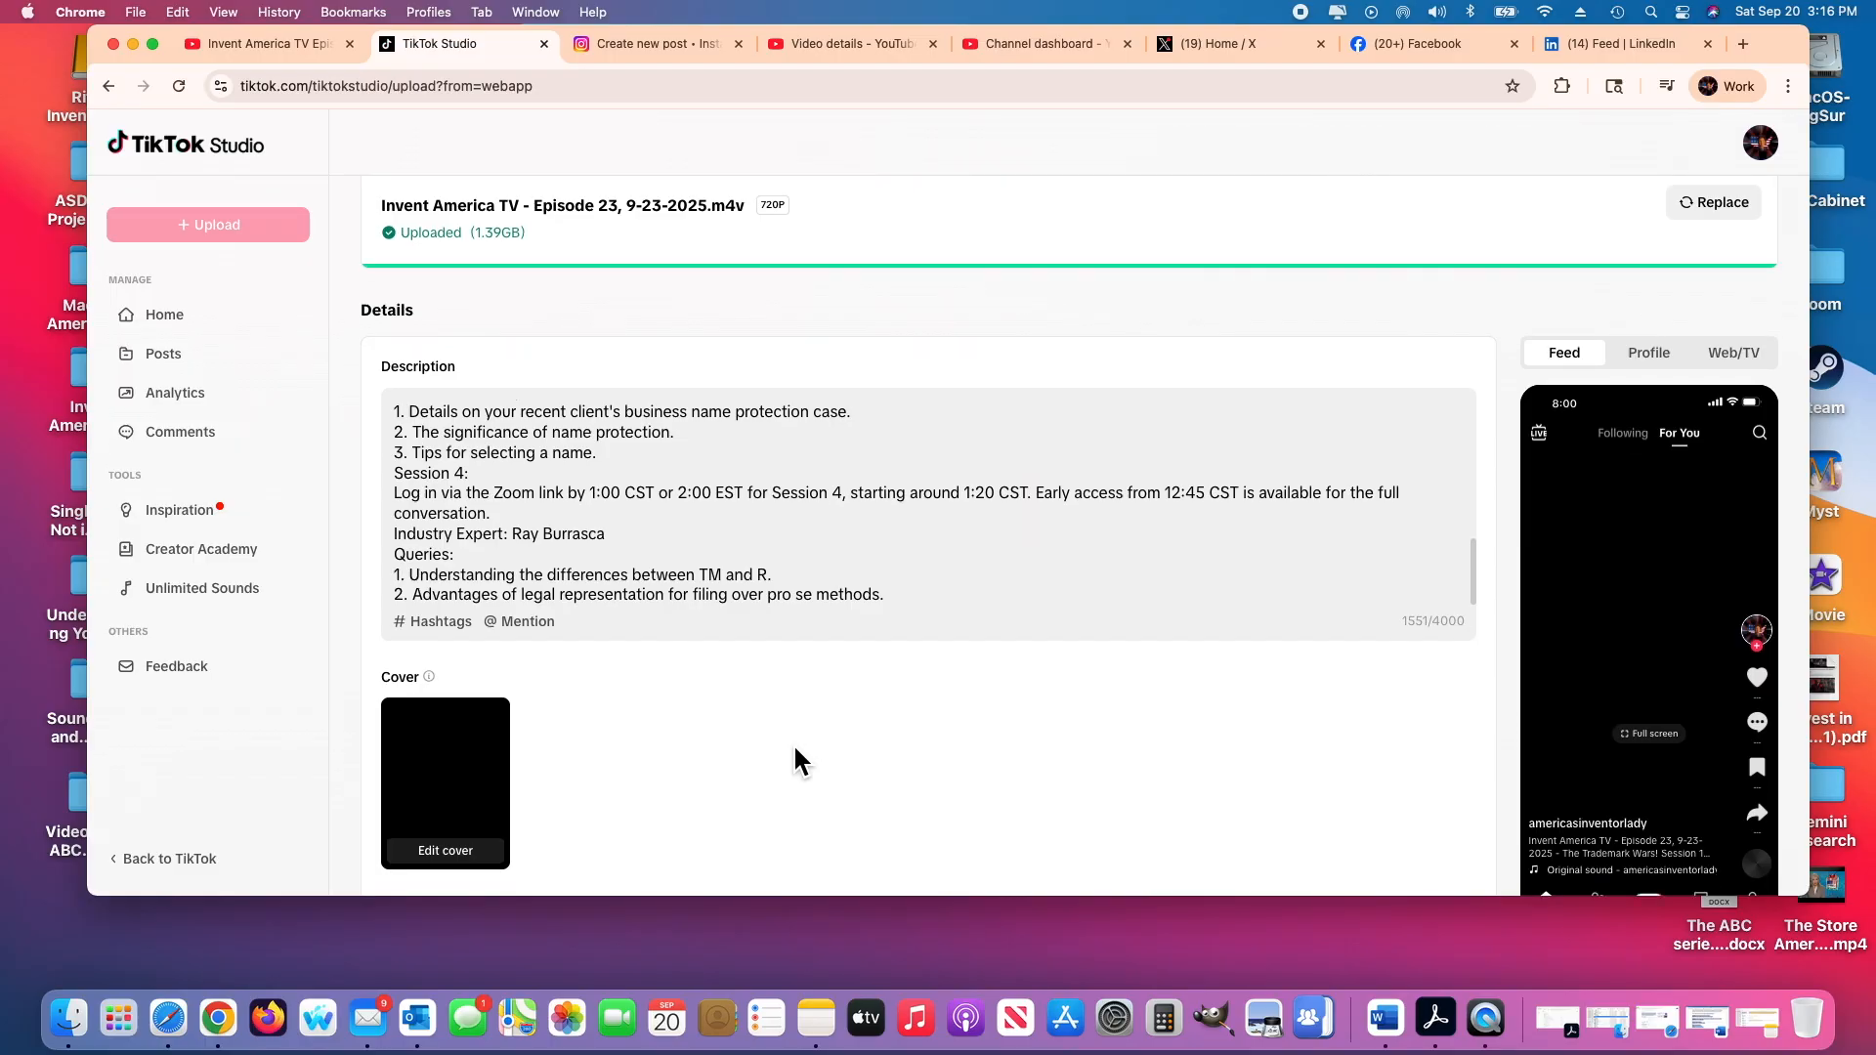
scroll(794, 743, "down", 6)
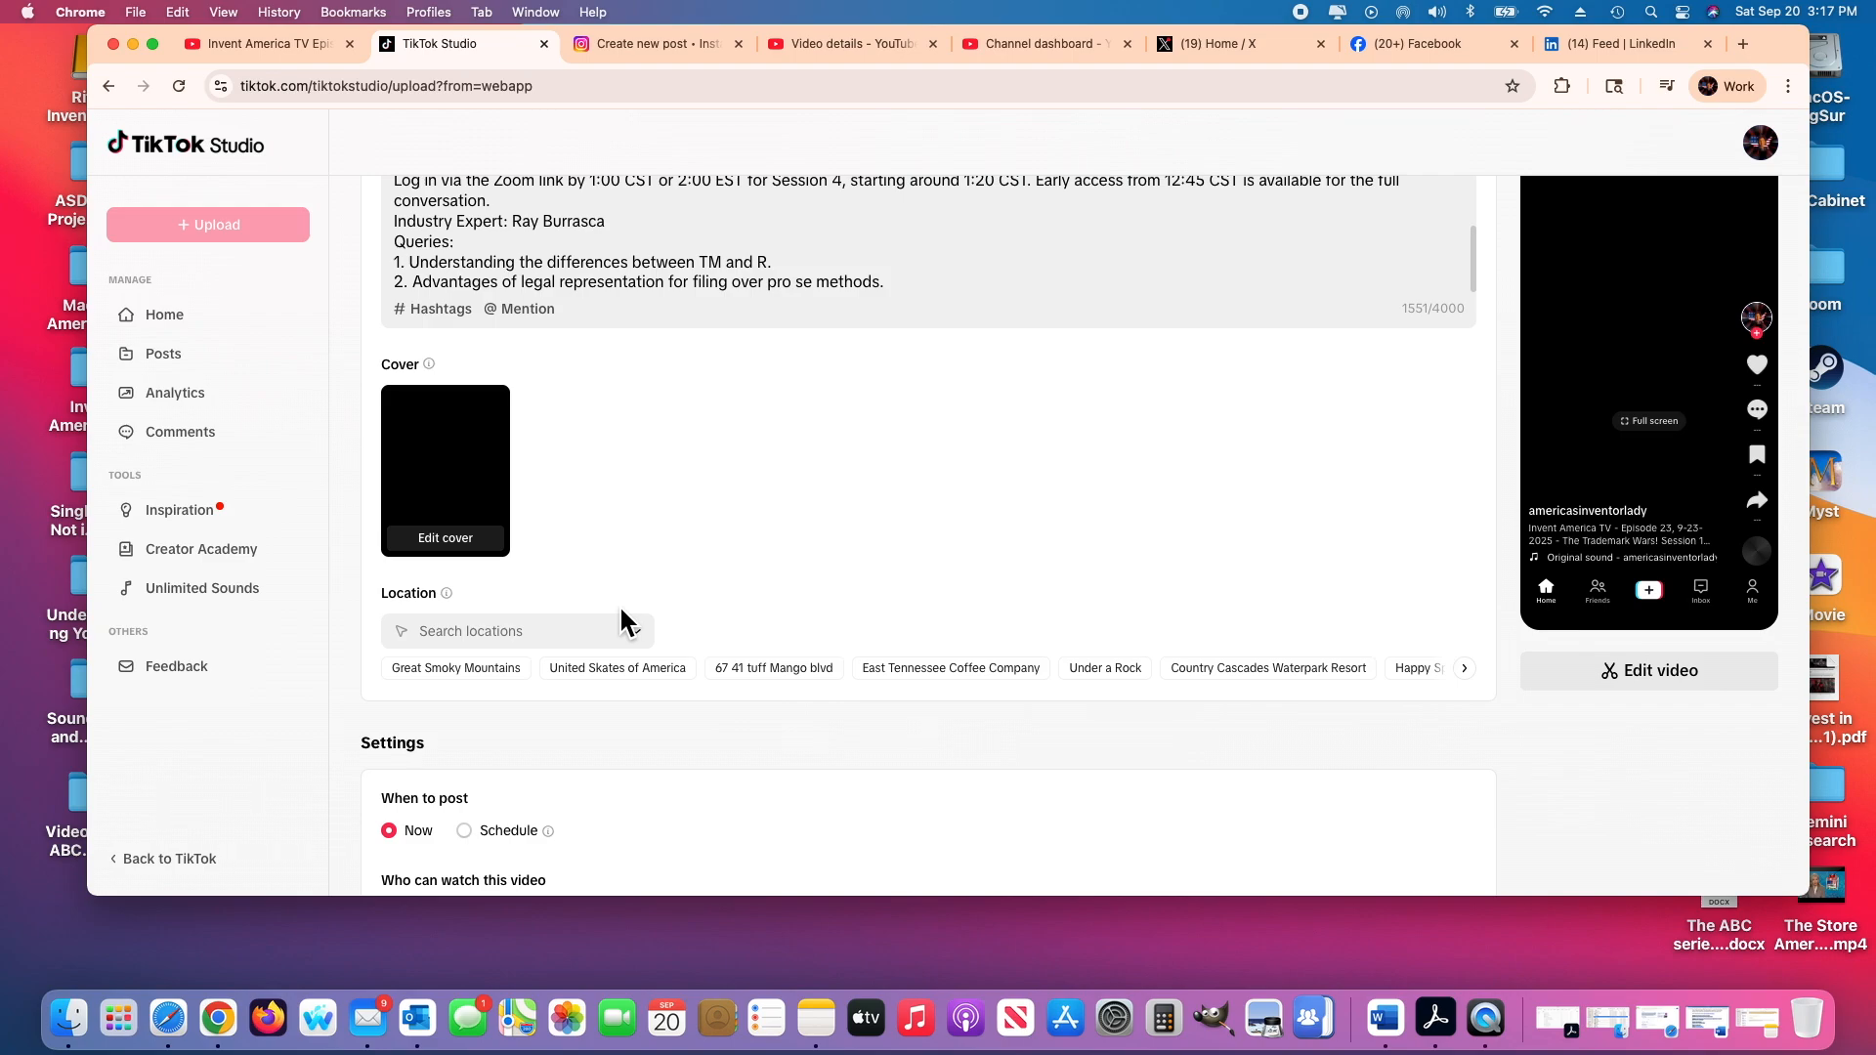
left_click(456, 674)
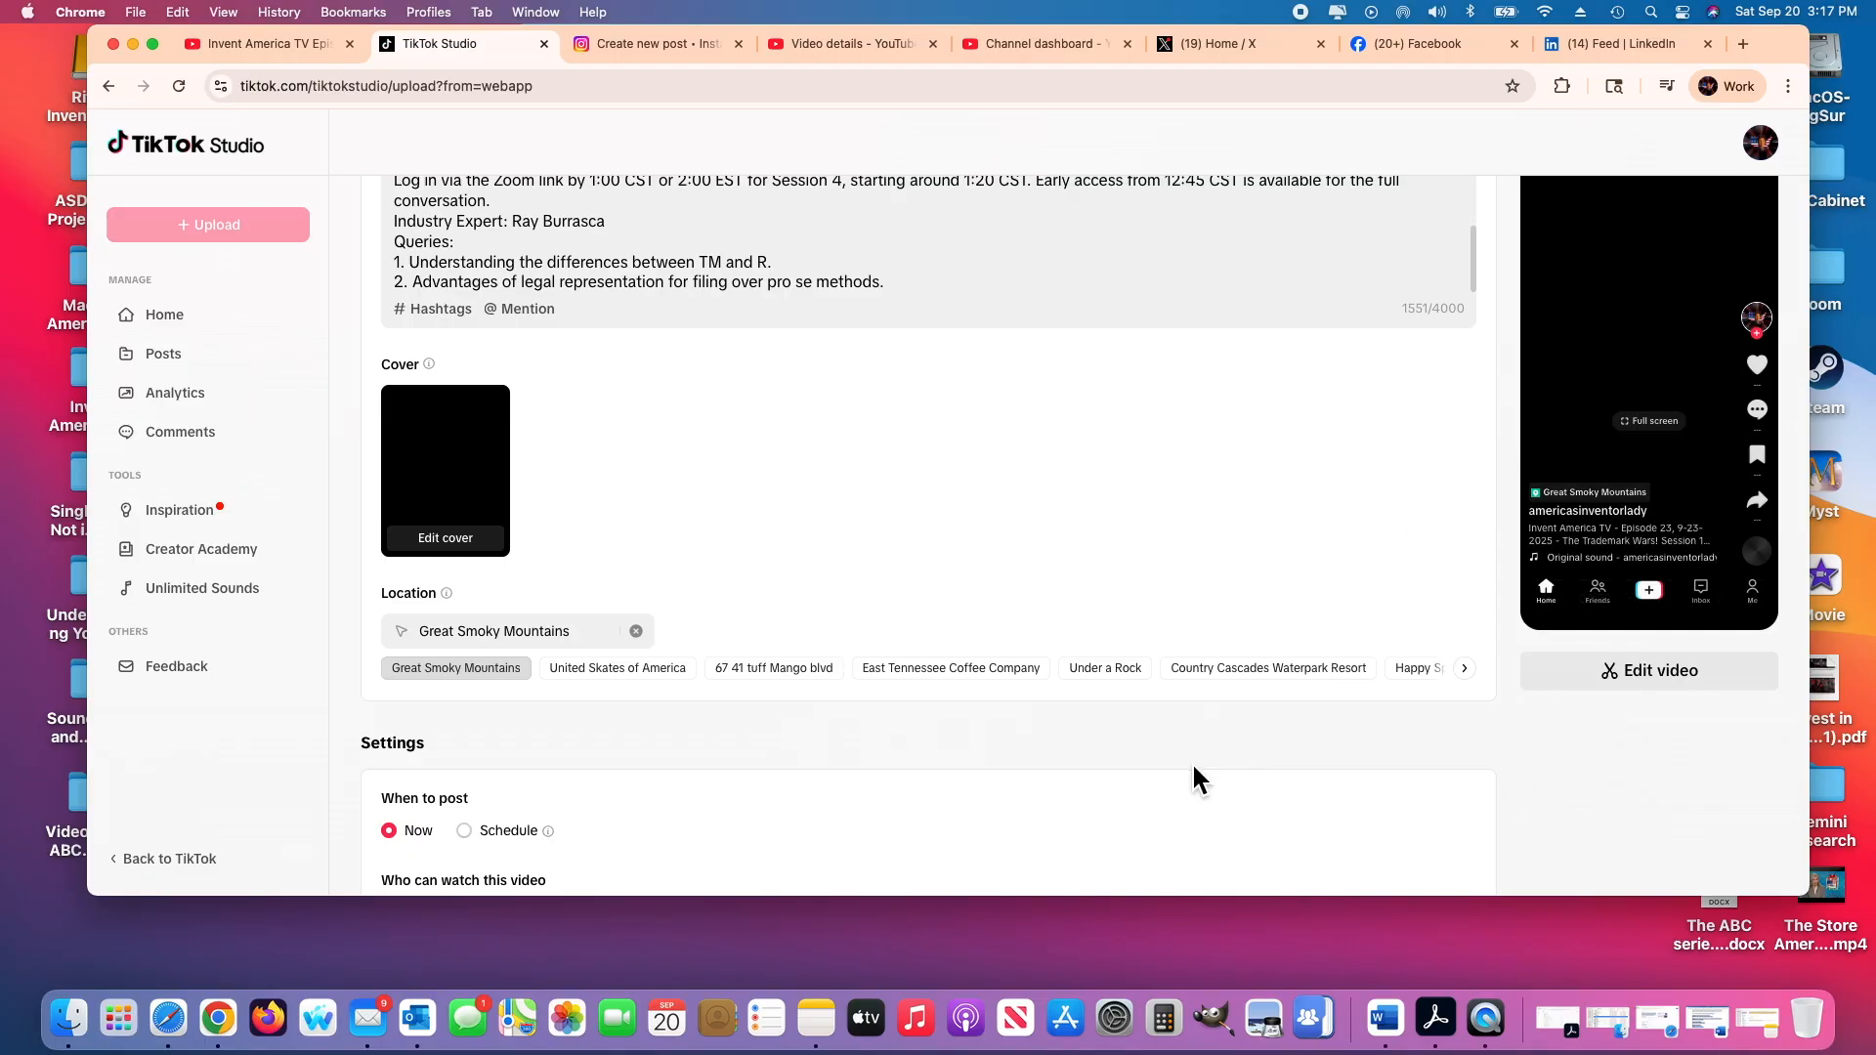
scroll(1192, 760, "down", 3)
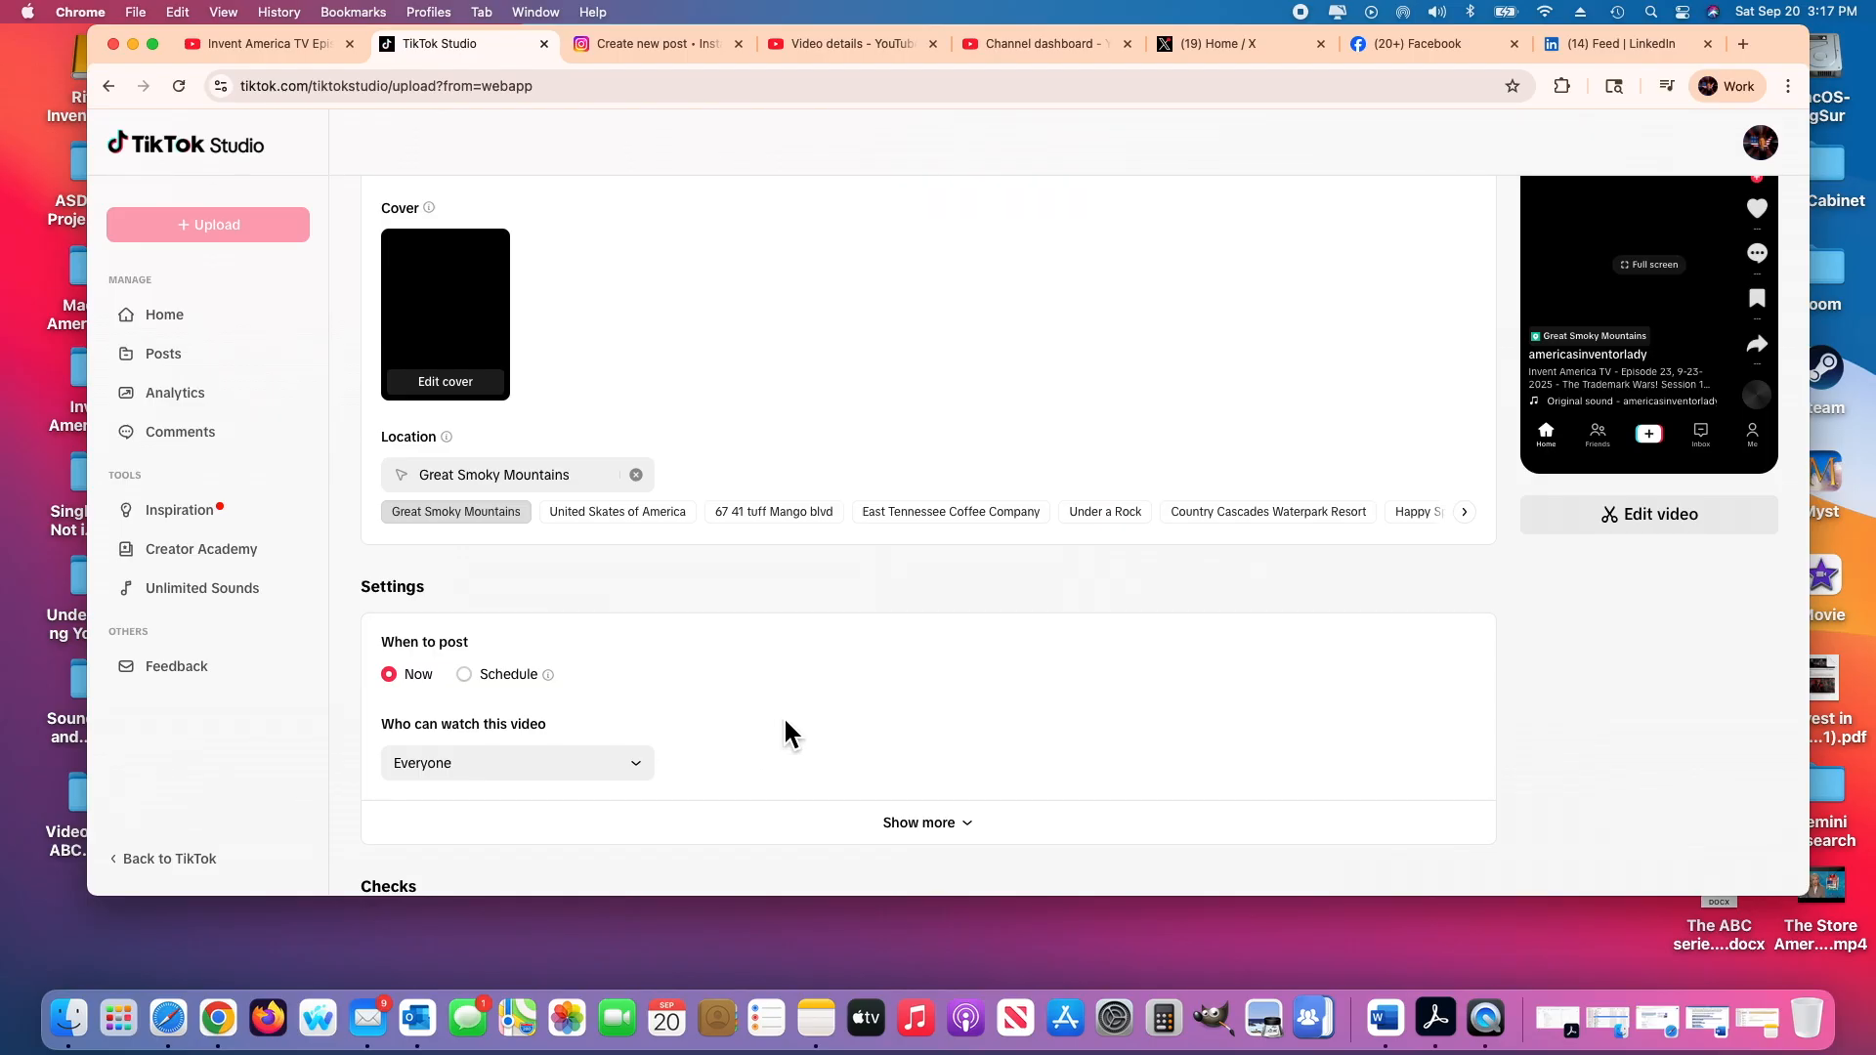
scroll(787, 732, "down", 2)
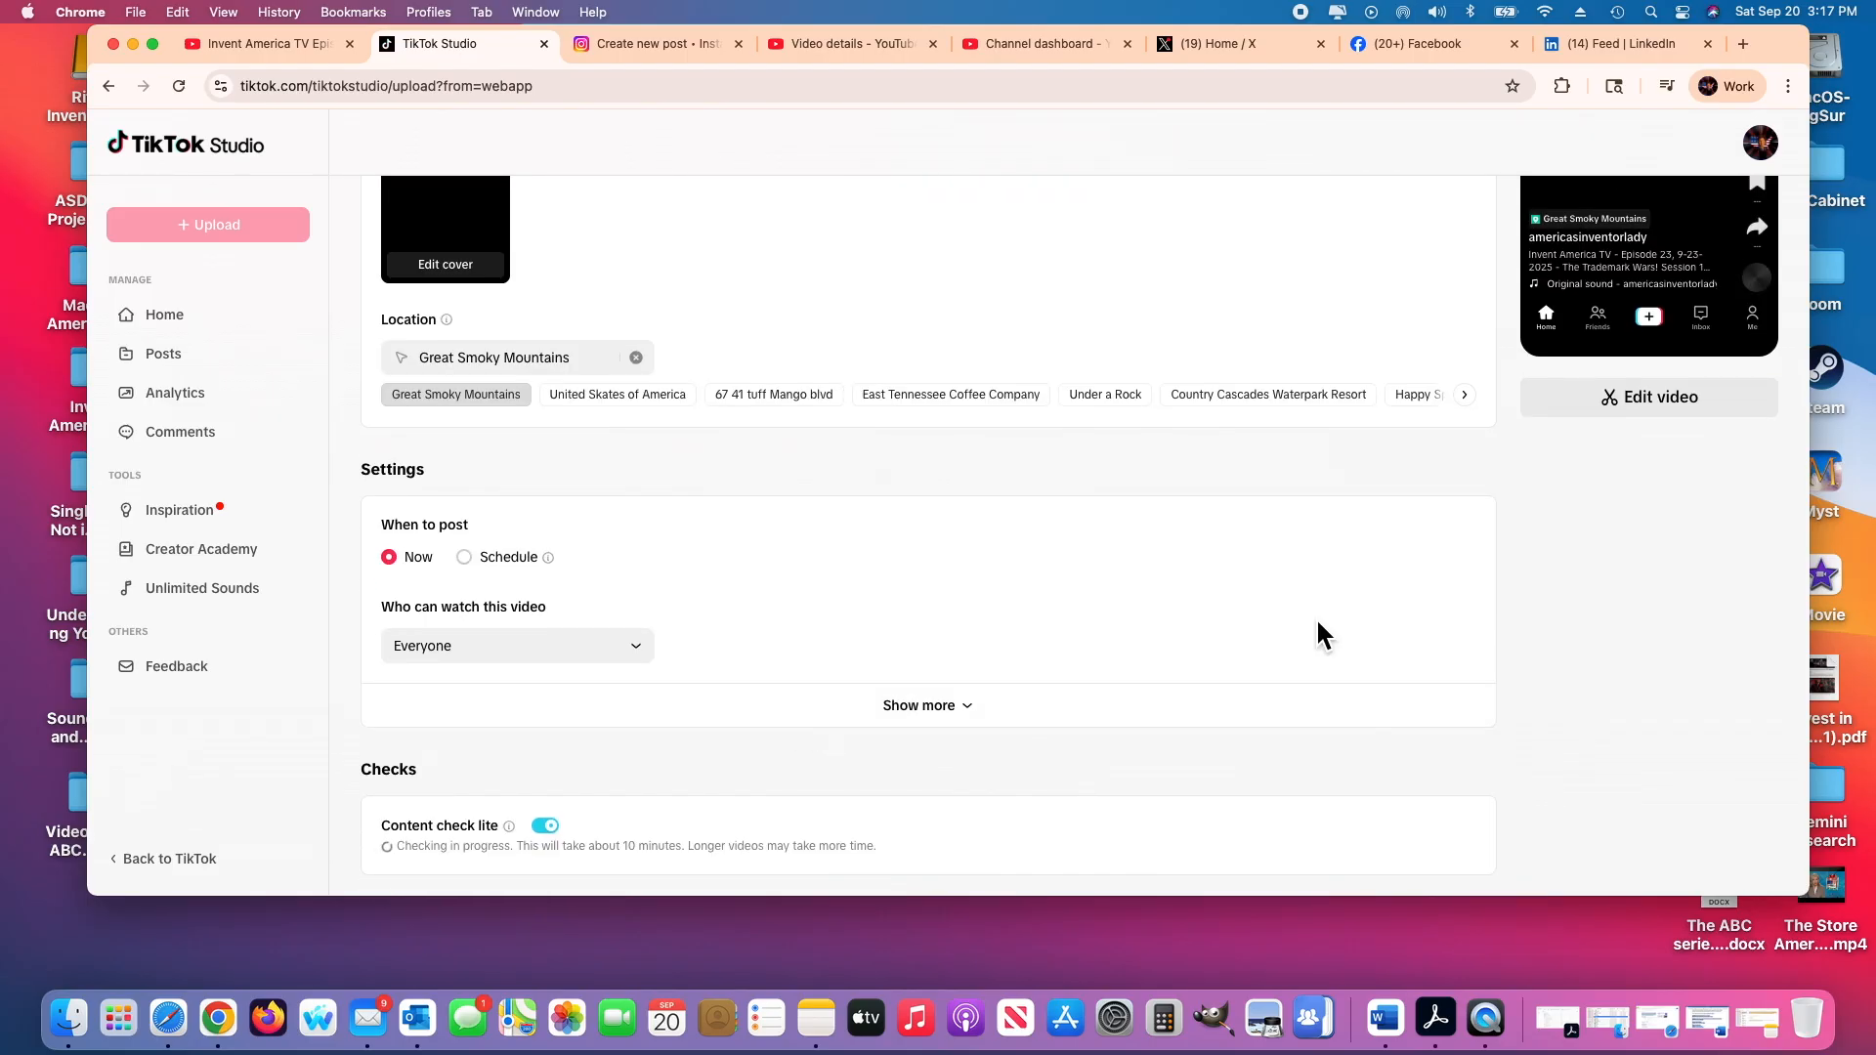